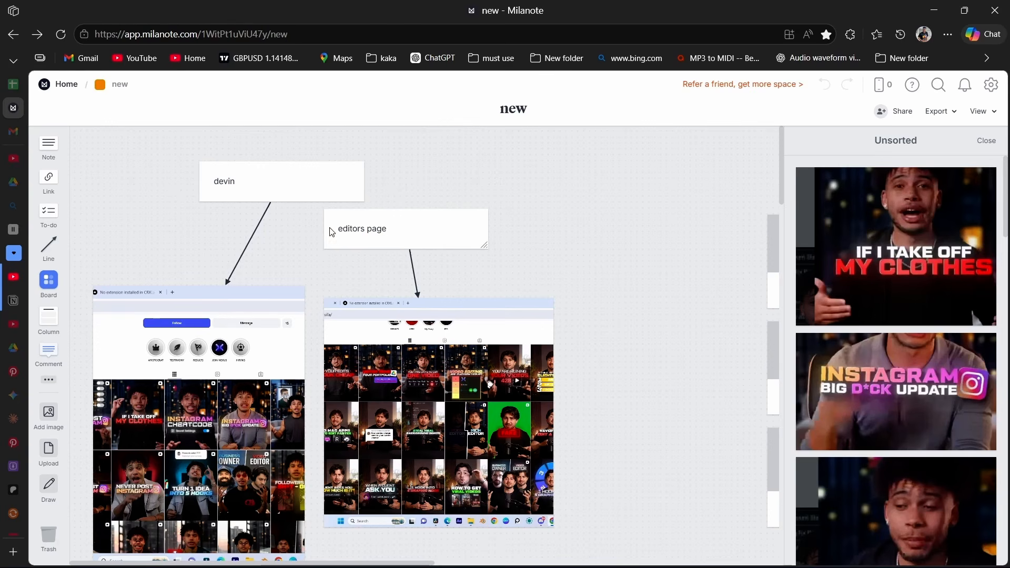
Place the Instagram update thumbnail from the unsorted images onto the board beside the editors page screenshot.
scroll(438, 407, down, 3)
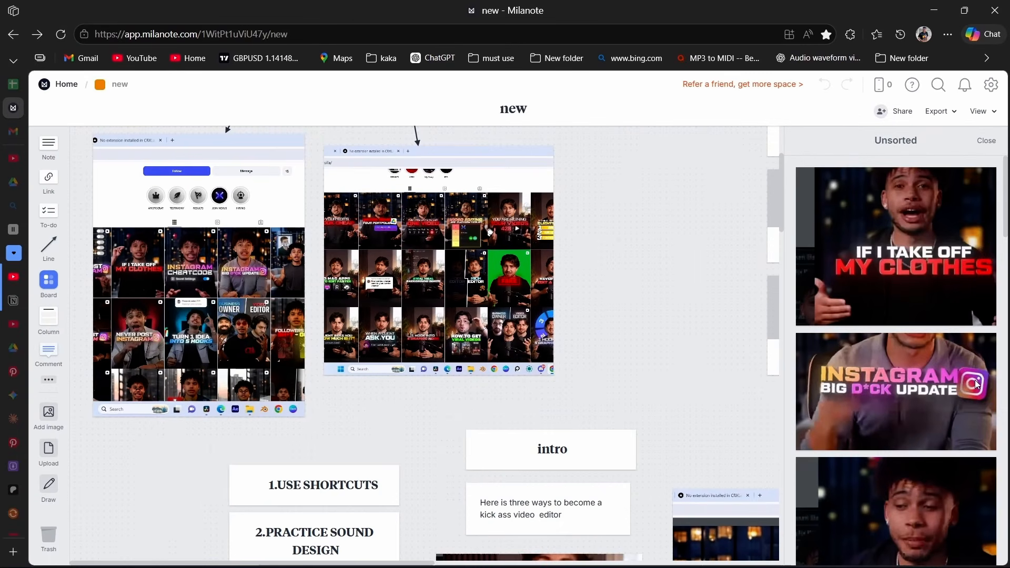
scroll(968, 387, down, 2)
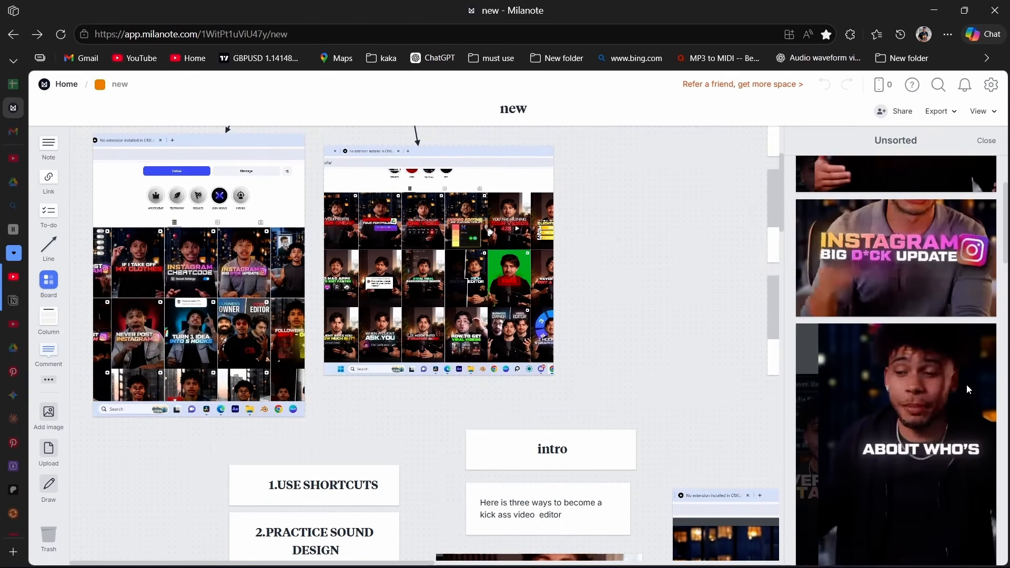
drag(936, 300, 671, 261)
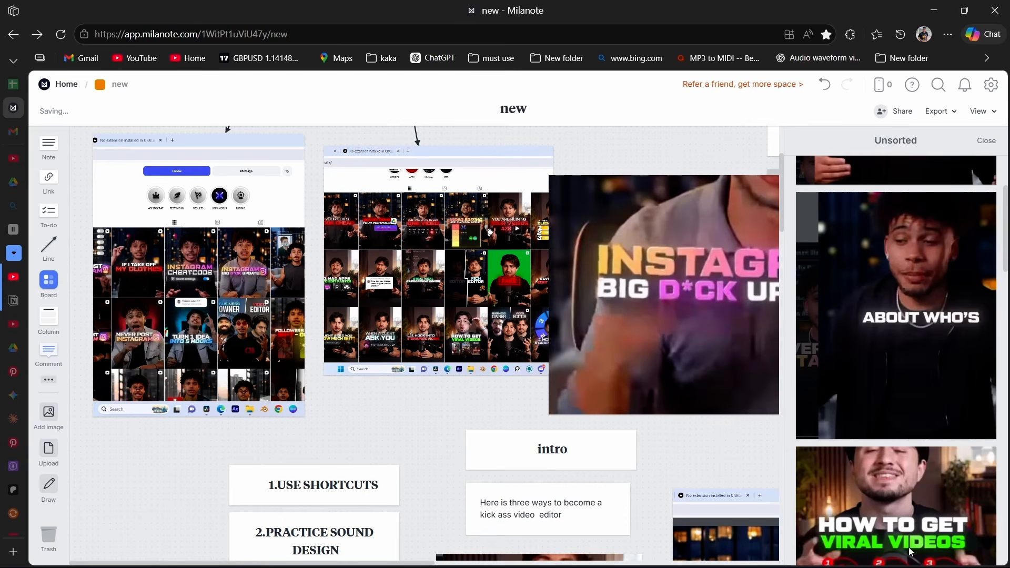
scroll(551, 249, right, 4)
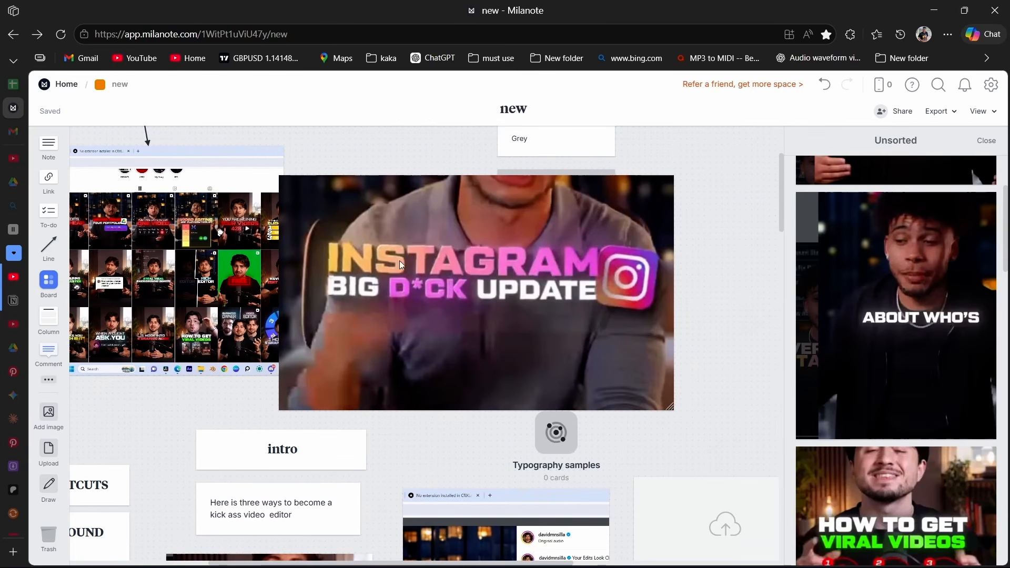
scroll(565, 350, down, 2)
scroll(565, 349, left, 1)
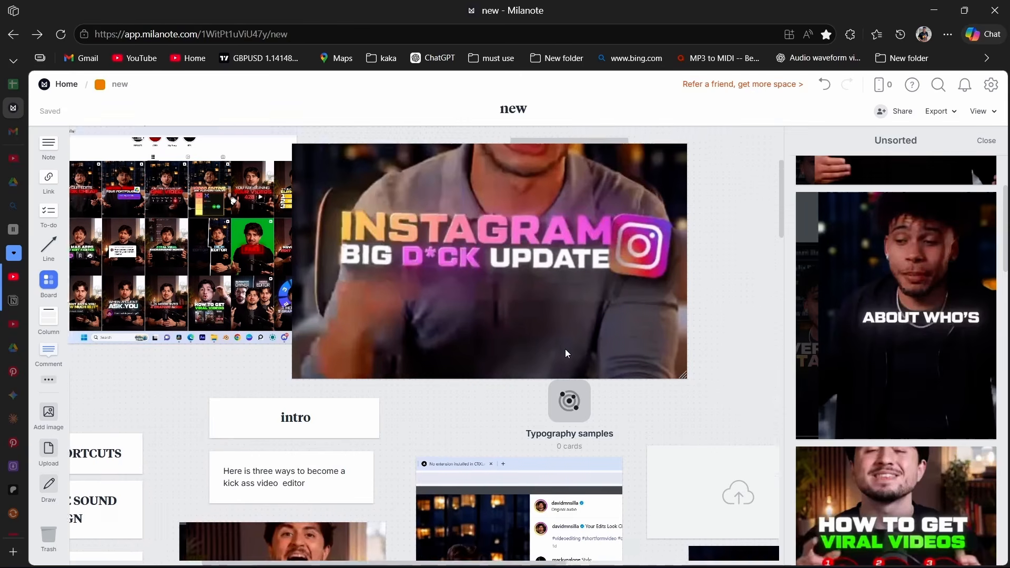
scroll(534, 235, up, 1)
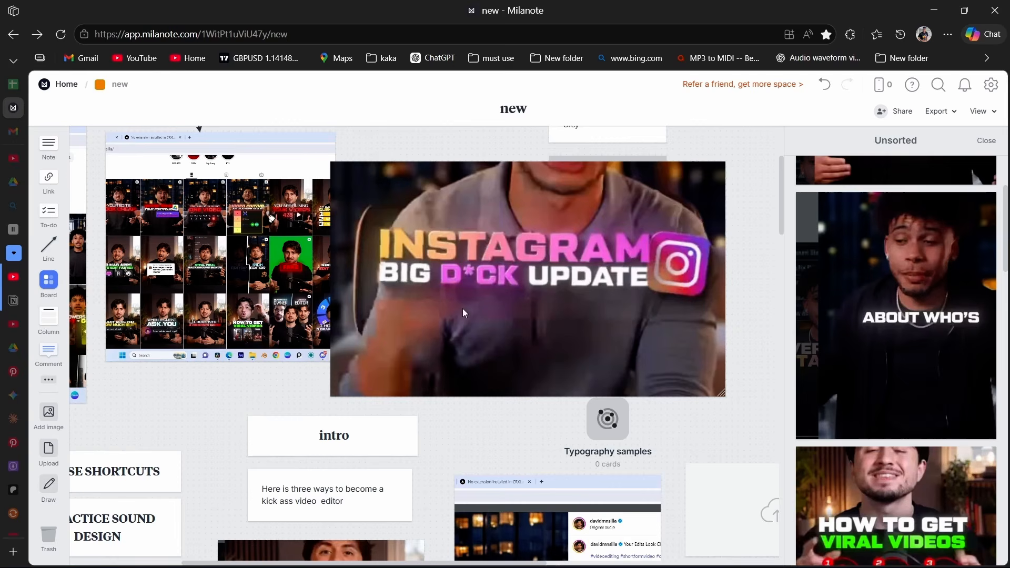
Examine the board's intro section, including the three tip headings, the numbered-list title samples and the unsorted reference images.
scroll(468, 302, down, 3)
scroll(364, 315, down, 1)
scroll(368, 299, left, 2)
scroll(369, 300, down, 1)
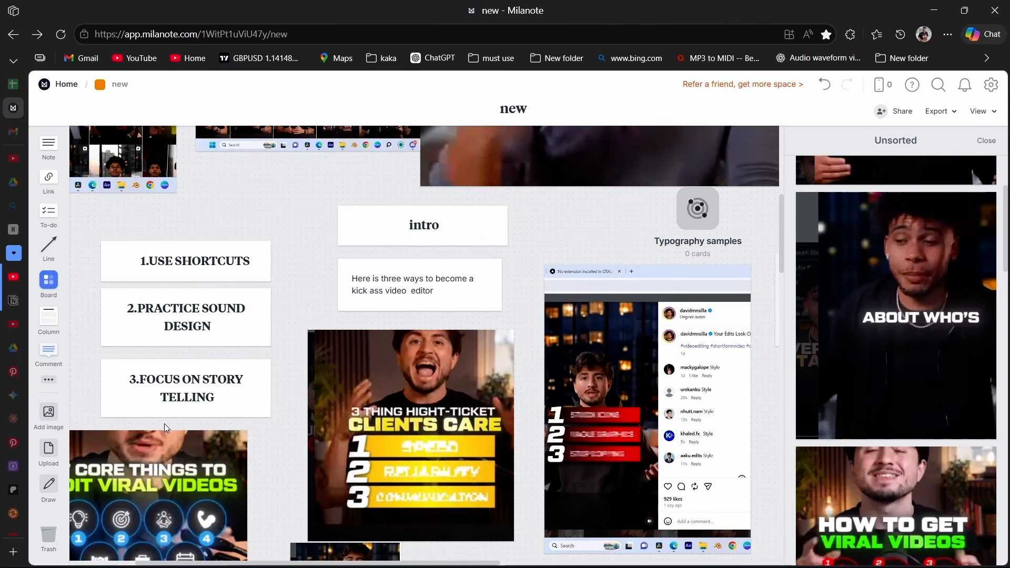
scroll(390, 370, down, 3)
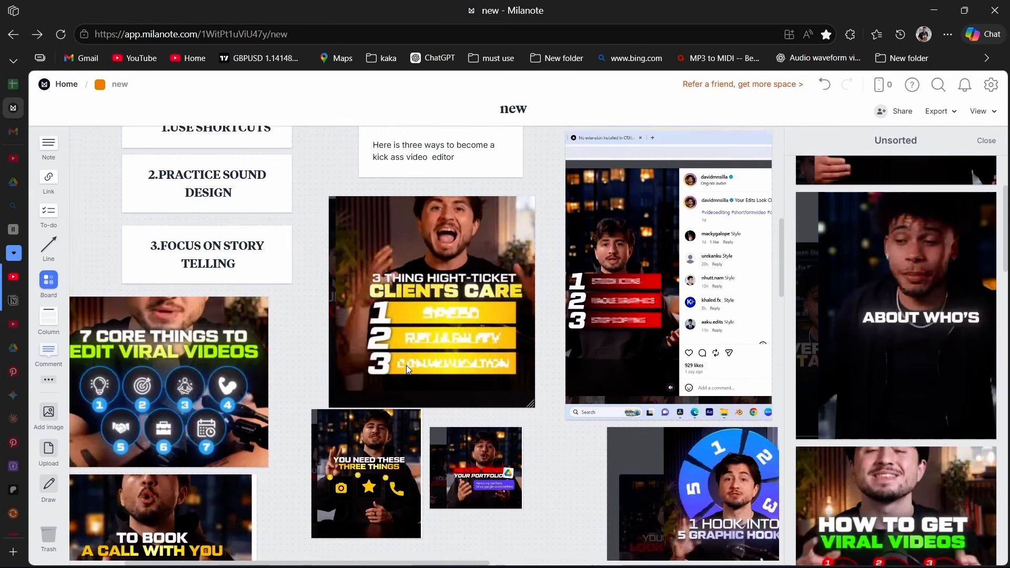
scroll(883, 410, down, 2)
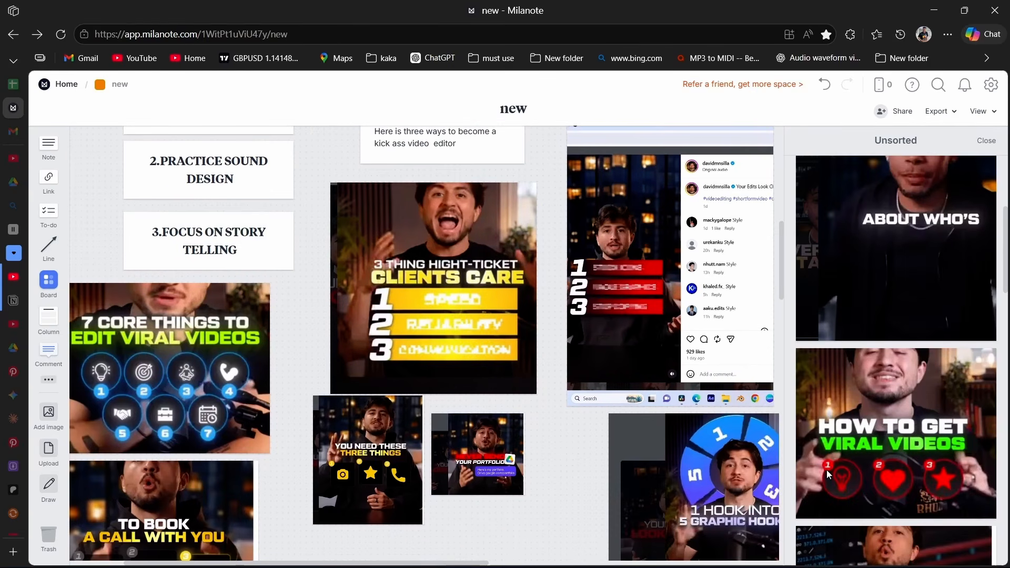
scroll(892, 504, down, 10)
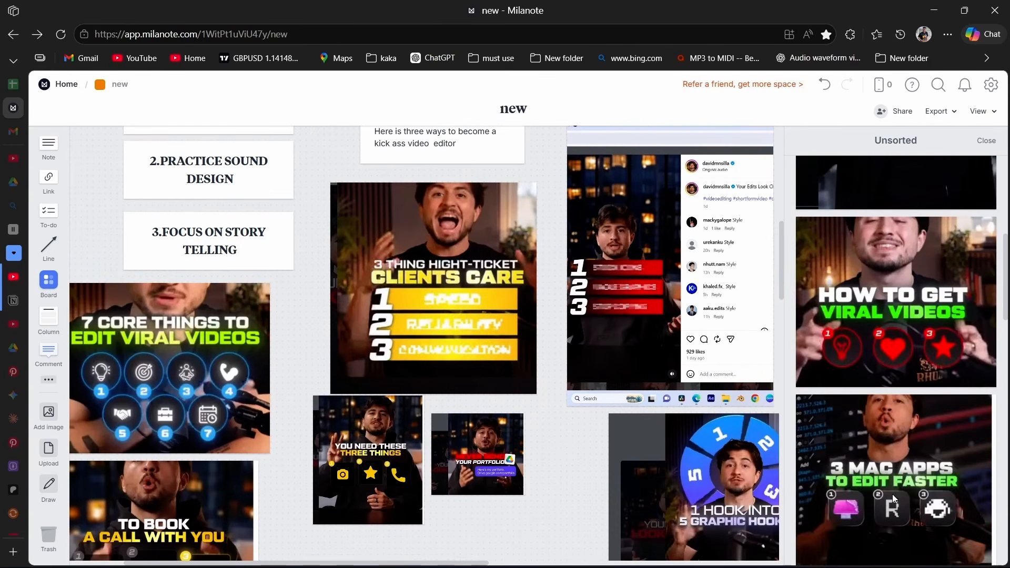
scroll(886, 234, down, 5)
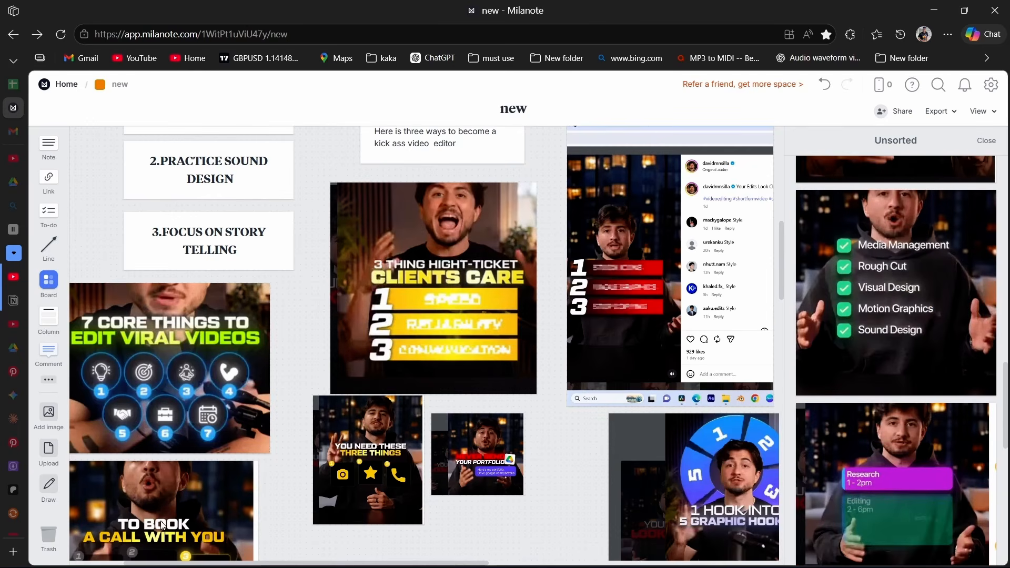
scroll(336, 460, down, 1)
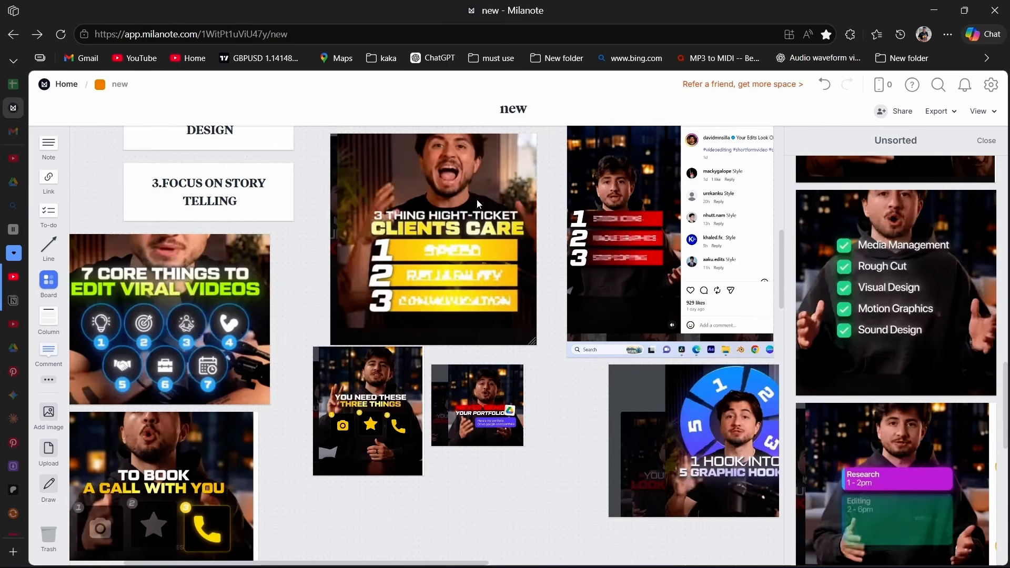
scroll(434, 305, up, 1)
scroll(434, 306, right, 7)
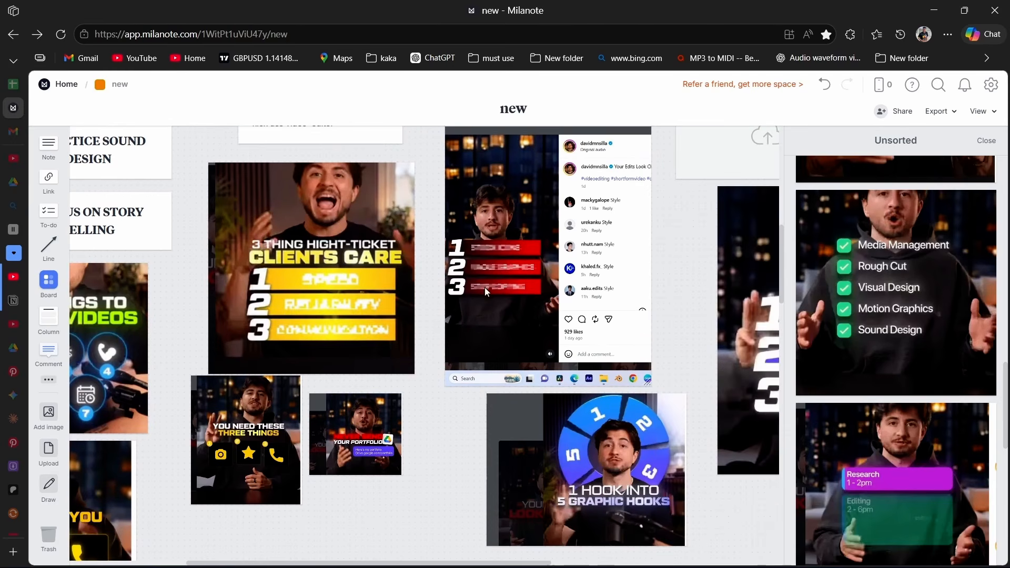
scroll(440, 328, right, 2)
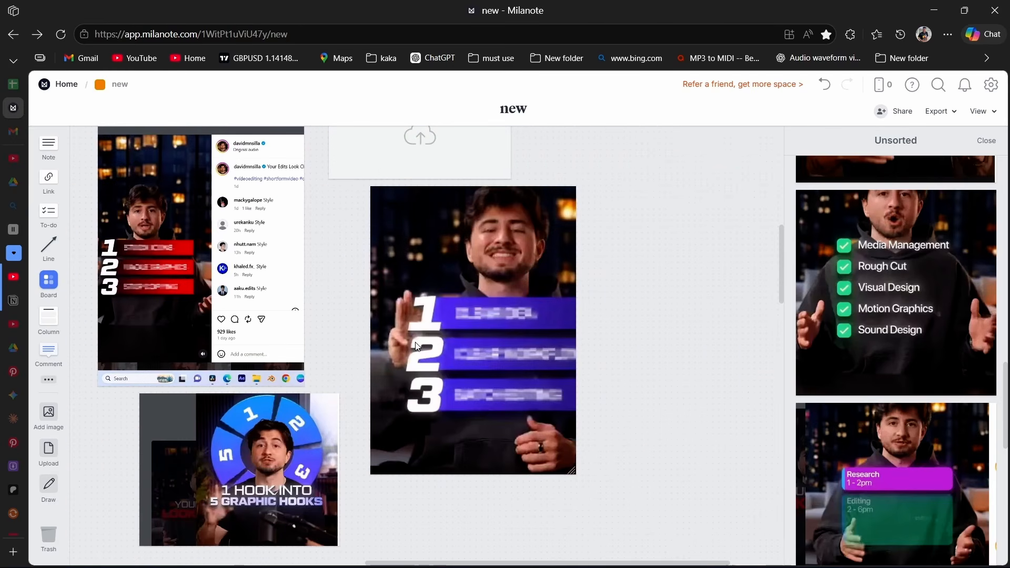
scroll(456, 332, left, 1)
scroll(457, 332, left, 3)
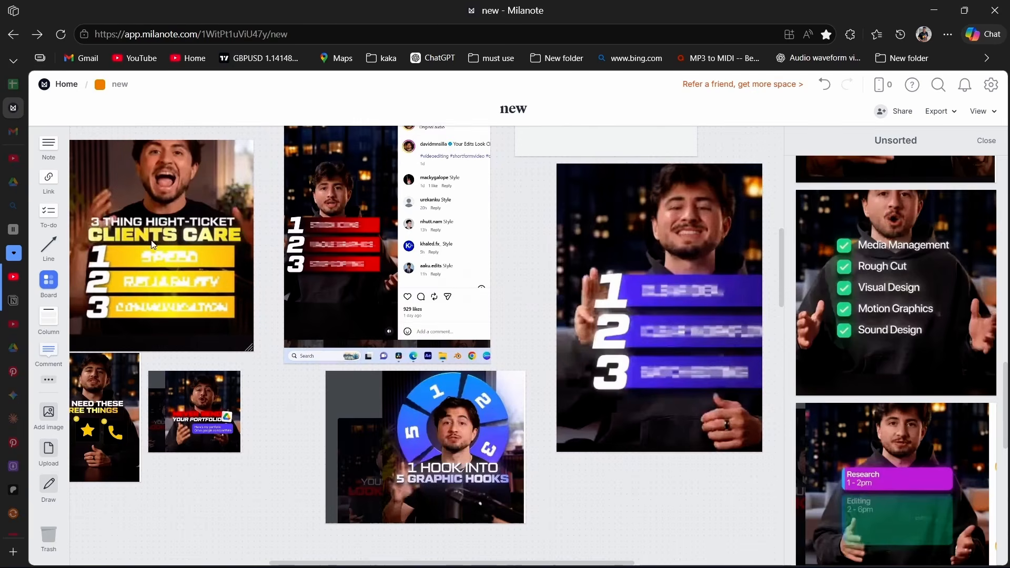
Go through the text animation rules and caption samples, nudging the "THAT ACTUALLY" image slightly away from its neighbours.
scroll(338, 286, down, 9)
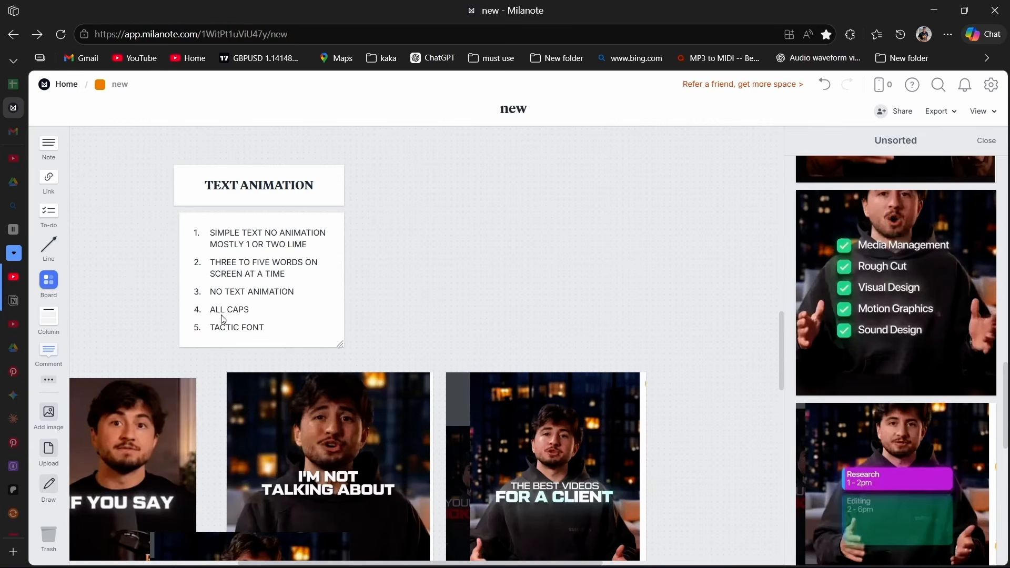
scroll(338, 312, down, 5)
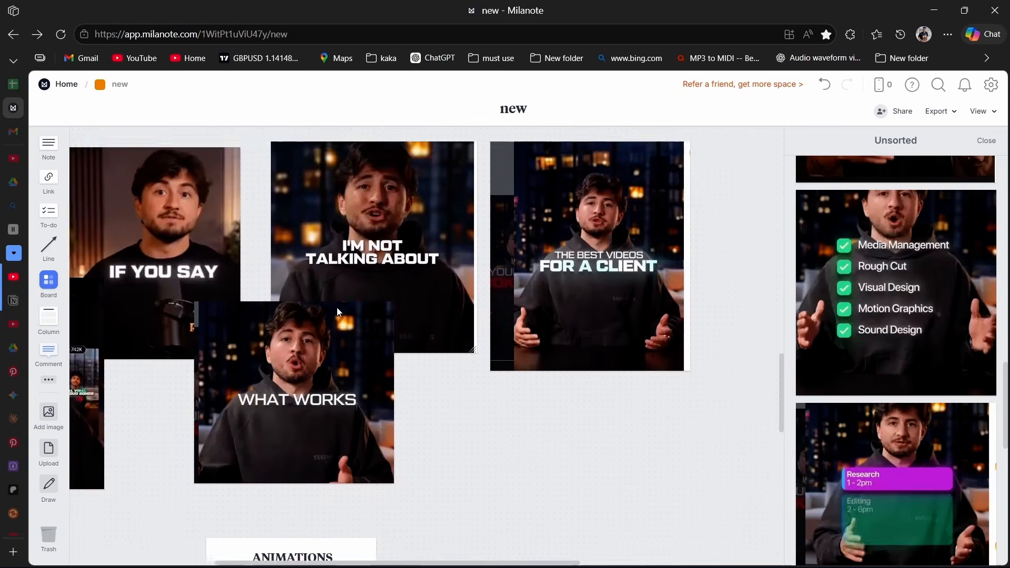
scroll(320, 283, left, 5)
scroll(207, 277, up, 2)
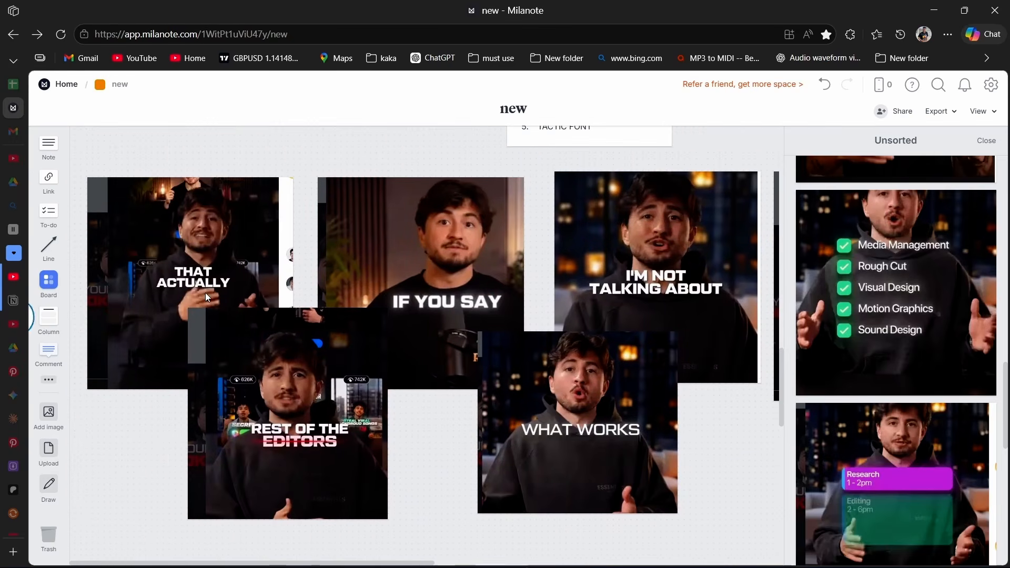
mouse_move(213, 257)
mouse_down()
mouse_move(213, 243)
mouse_move(201, 245)
mouse_up()
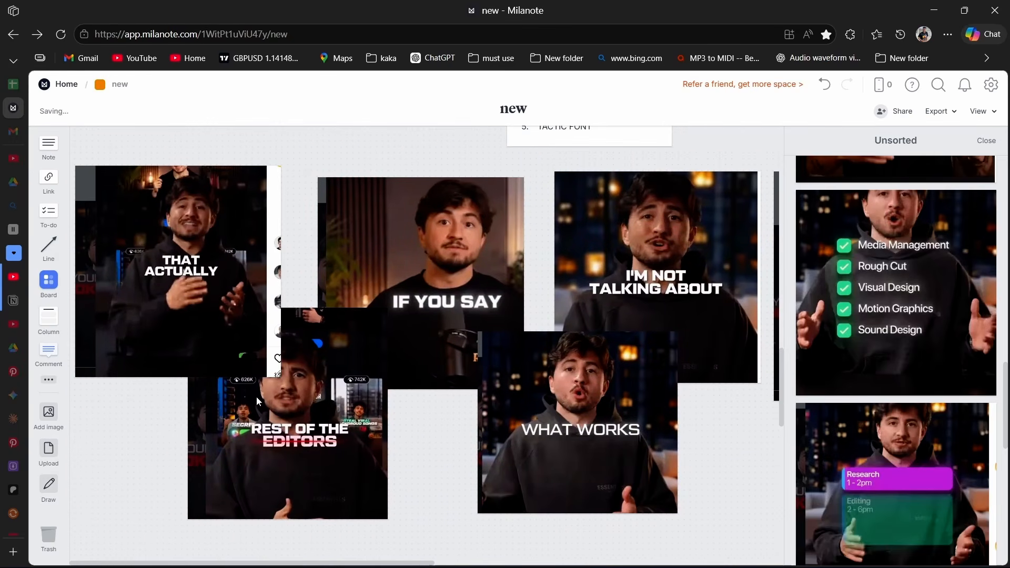
scroll(257, 396, right, 4)
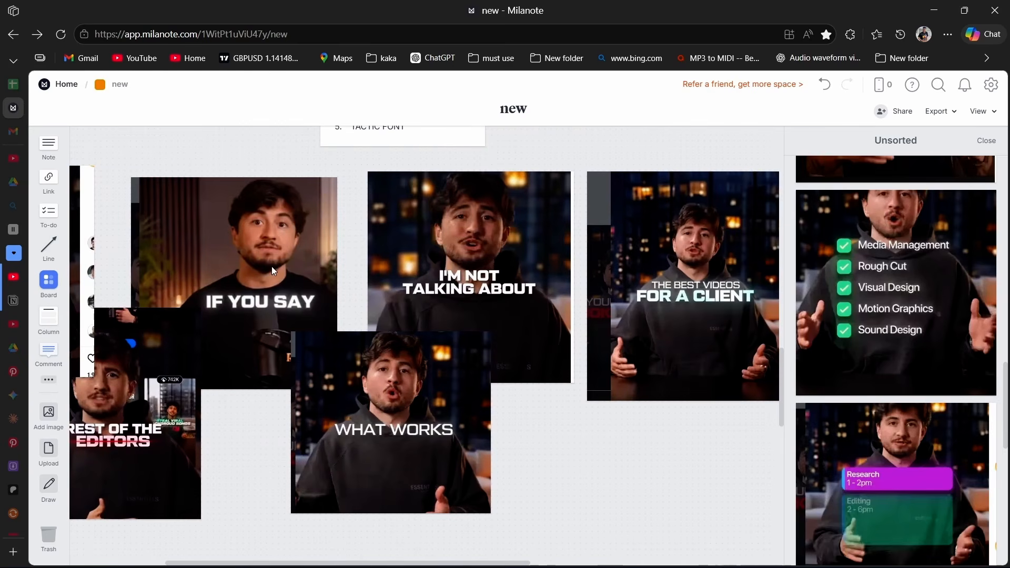
scroll(562, 380, right, 3)
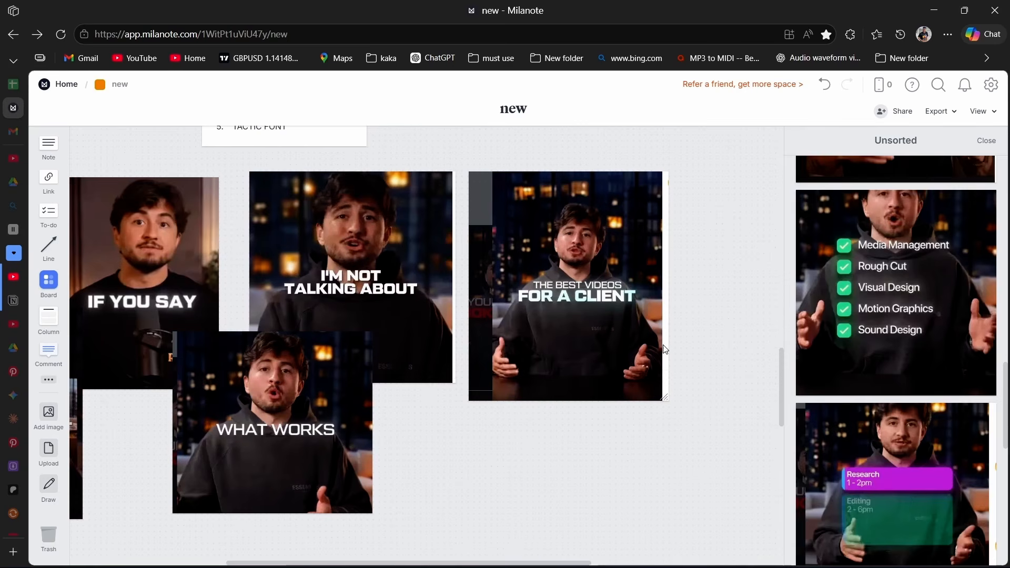
scroll(684, 379, right, 3)
scroll(661, 325, left, 3)
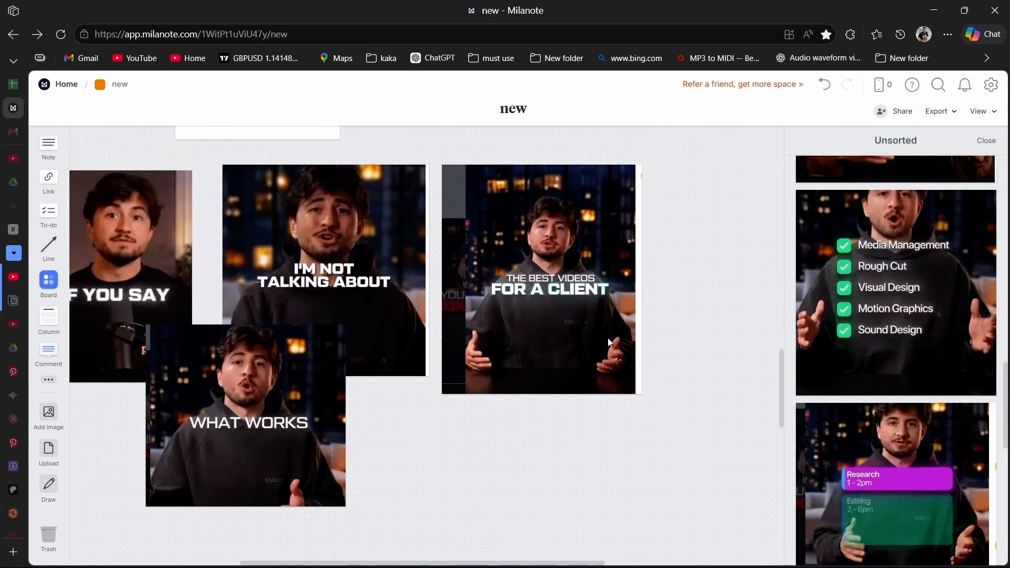
Review the animation notes and nudge the hand-drawn software circles near the "NO MATTER WHAT EDITING SOFTWARE" note.
scroll(608, 337, down, 5)
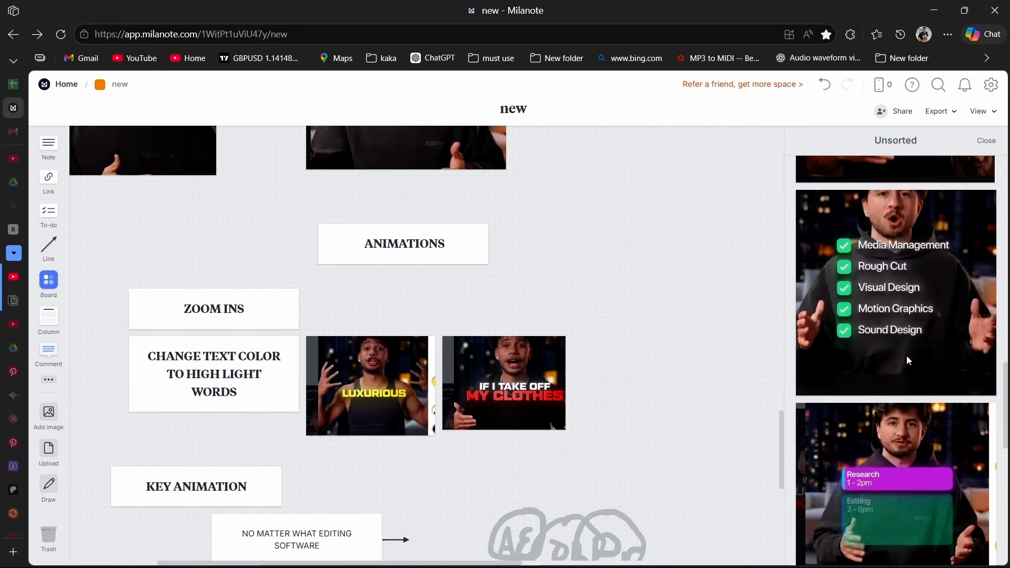
scroll(908, 360, down, 10)
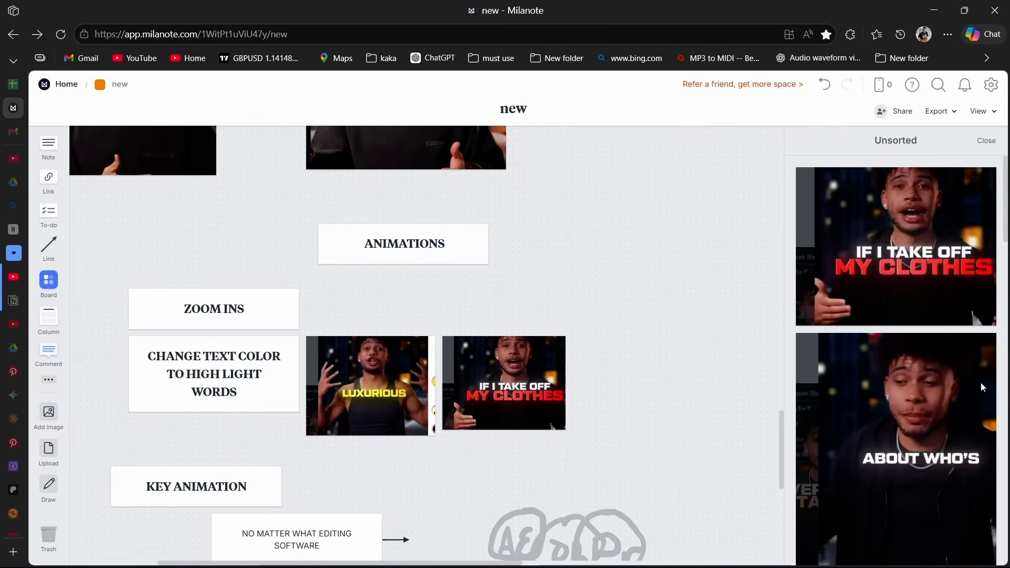
scroll(543, 350, down, 4)
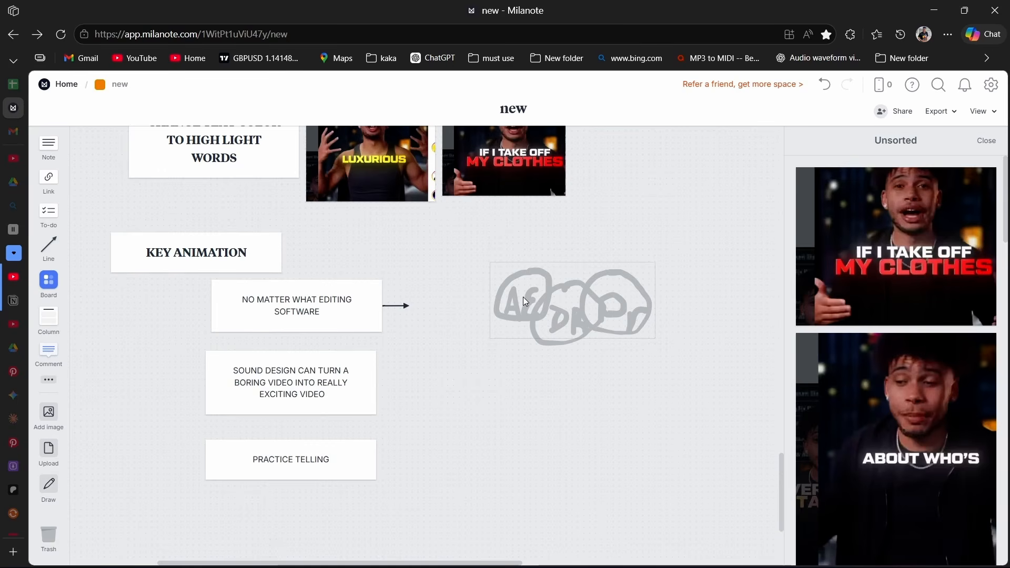
mouse_move(523, 297)
mouse_down()
mouse_move(546, 250)
mouse_move(527, 293)
mouse_up()
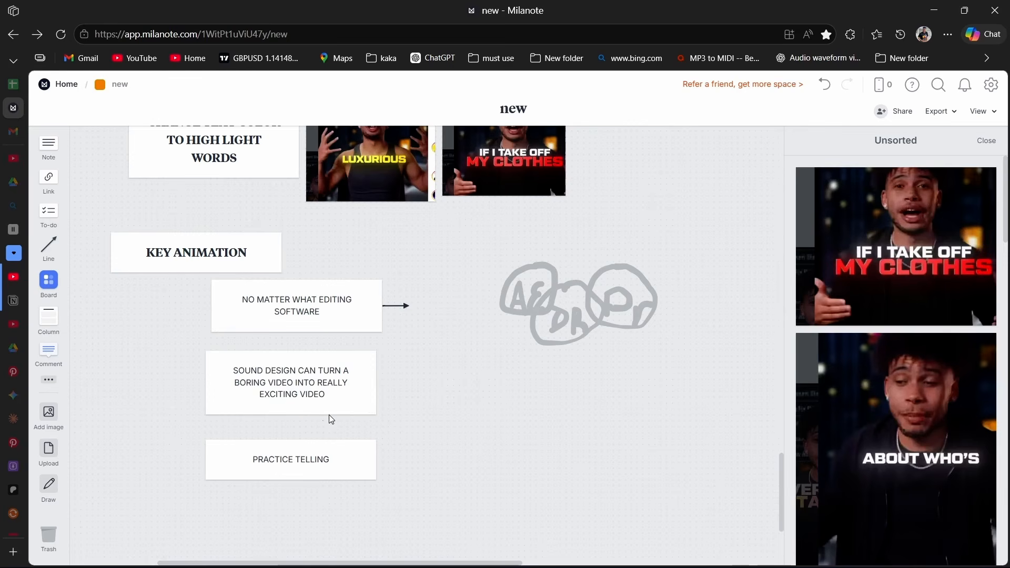
Look back over the board's intro, text animation and animations sections.
scroll(386, 375, down, 15)
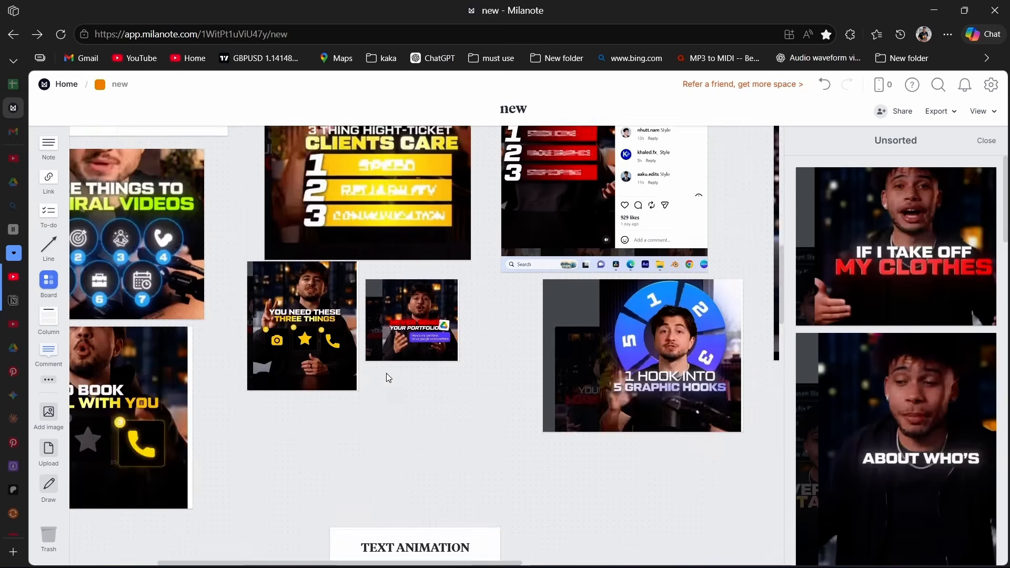
scroll(387, 374, down, 12)
scroll(384, 409, up, 9)
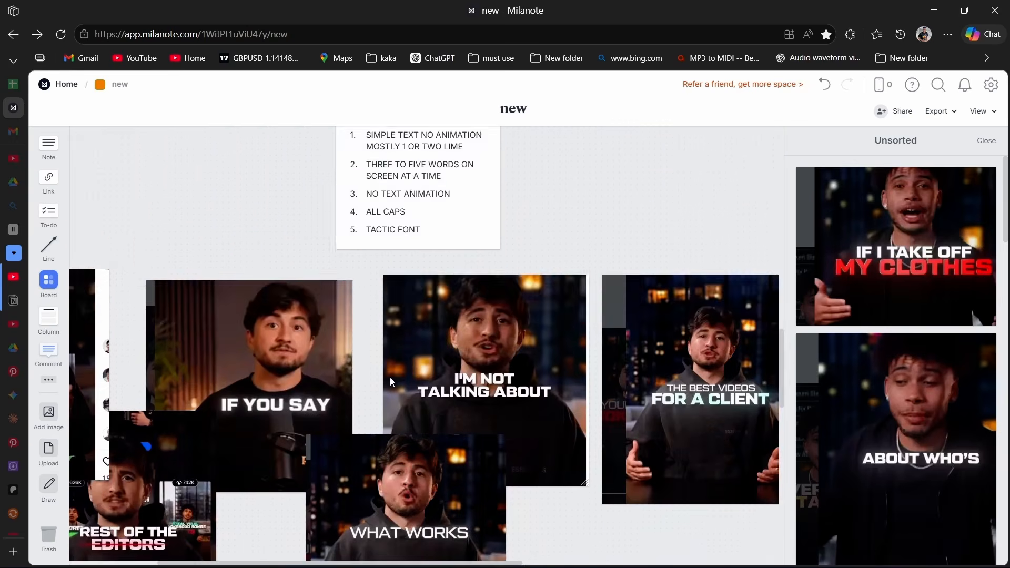
scroll(390, 377, down, 6)
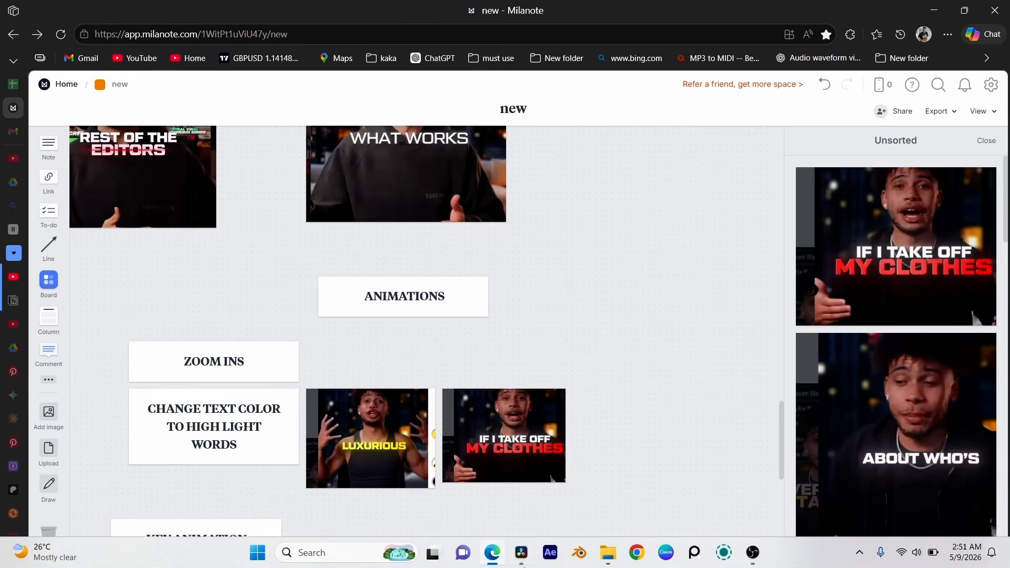
Switch to DaVinci Resolve and start a new timeline with custom settings, using vertical resolution.
click(534, 547)
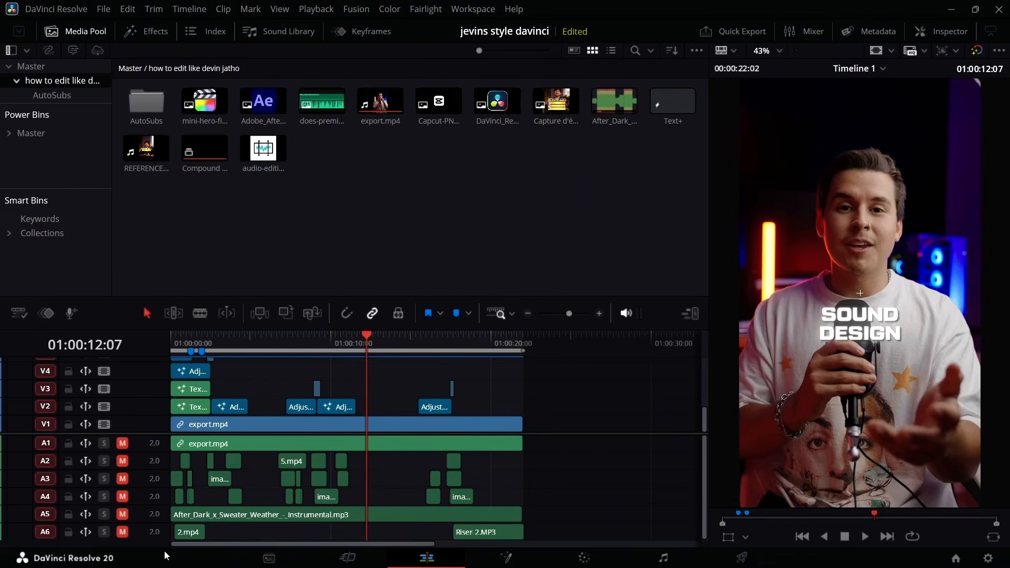
key(ctrl+n)
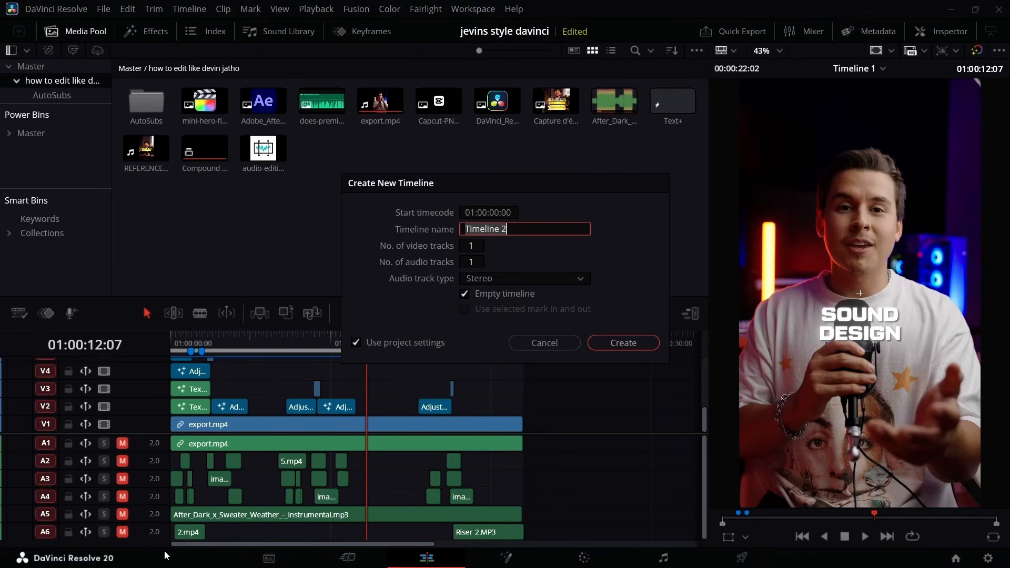
click(358, 342)
click(456, 214)
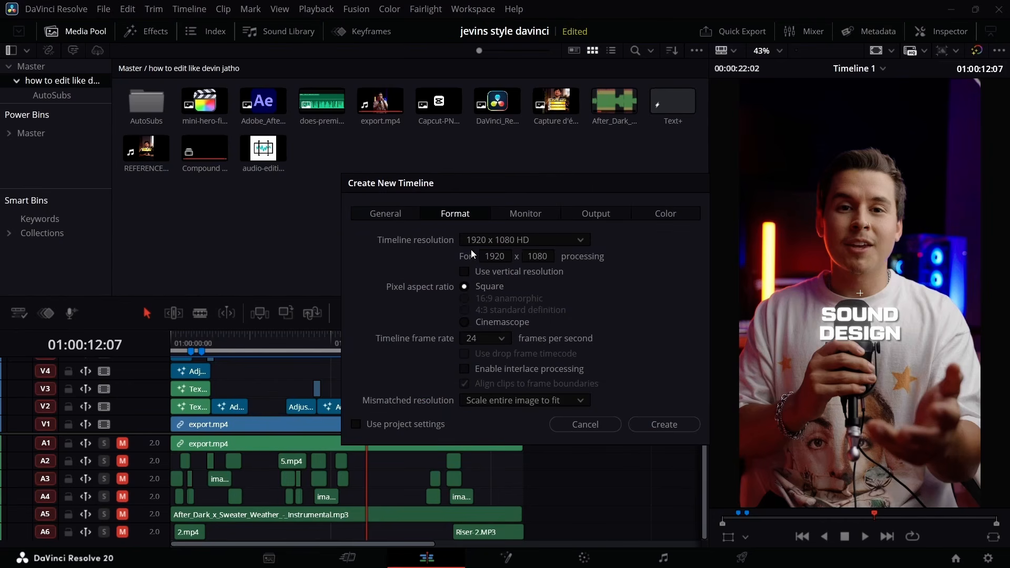
click(460, 271)
Set the new timeline's frame rate to 30 frames per second and create it.
click(491, 340)
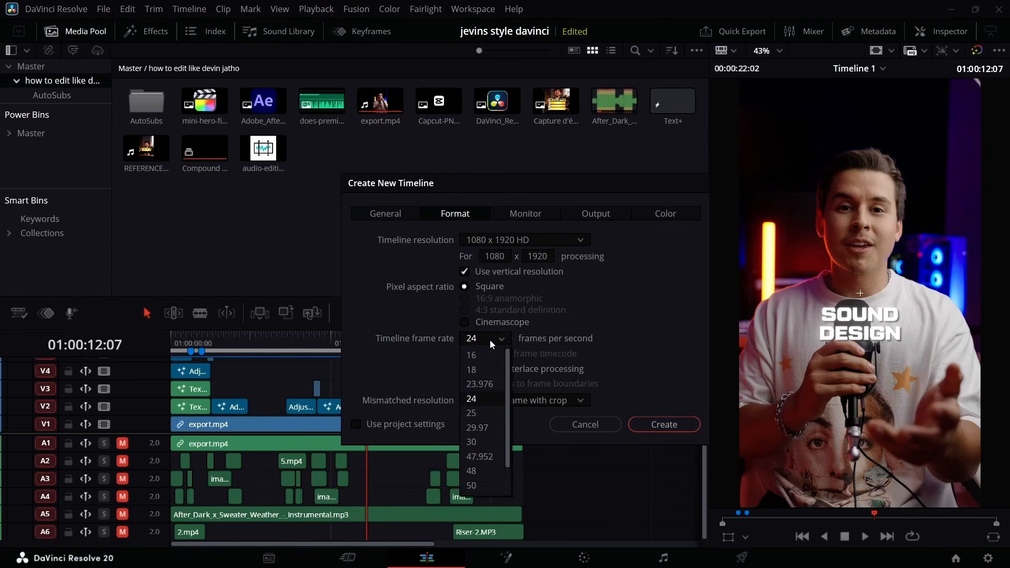
click(490, 339)
click(503, 337)
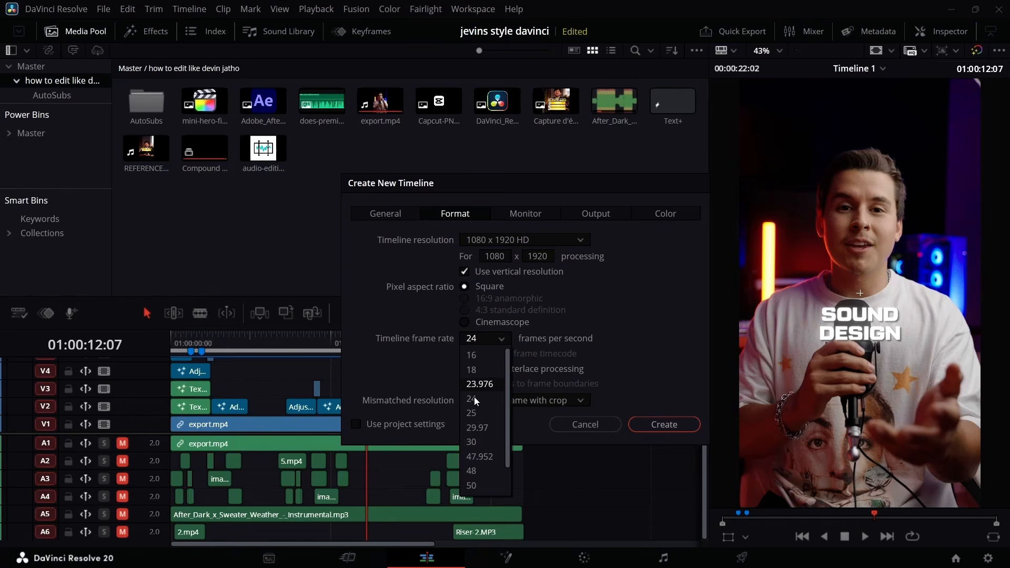
click(475, 441)
click(645, 428)
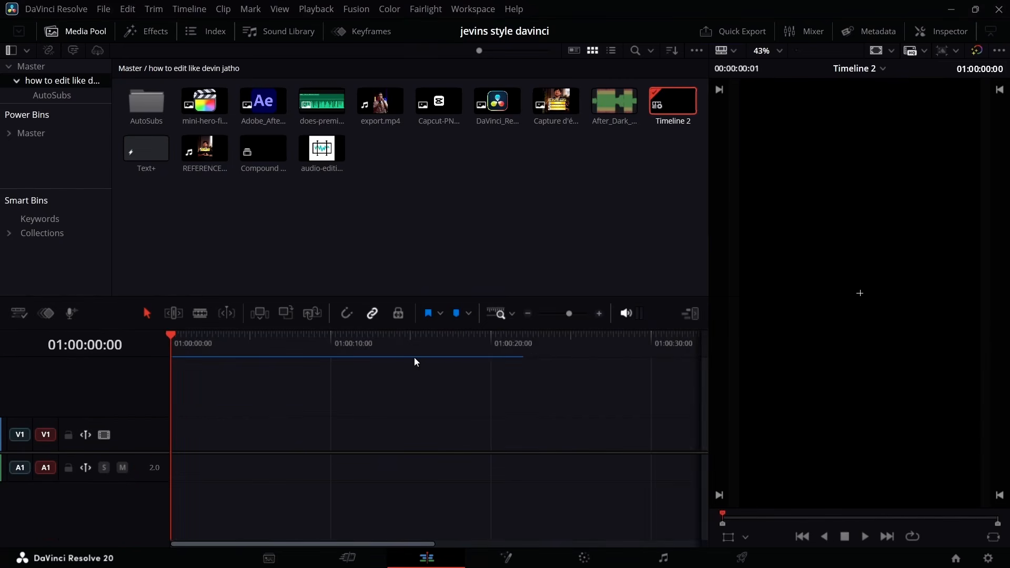
Place the export.mp4 clip at the start of the timeline and shrink the height of its video track.
click(372, 106)
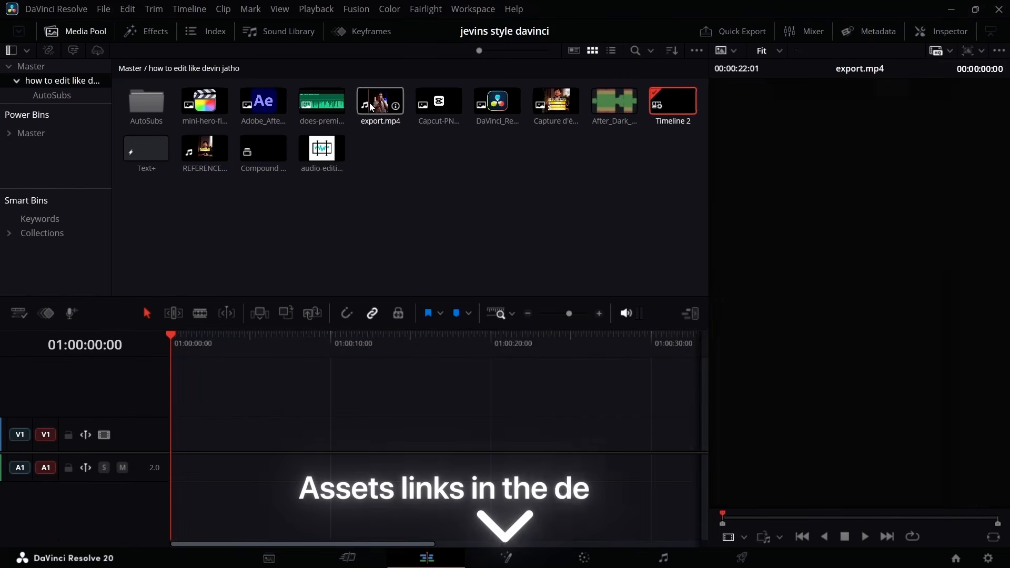
drag(371, 106, 167, 442)
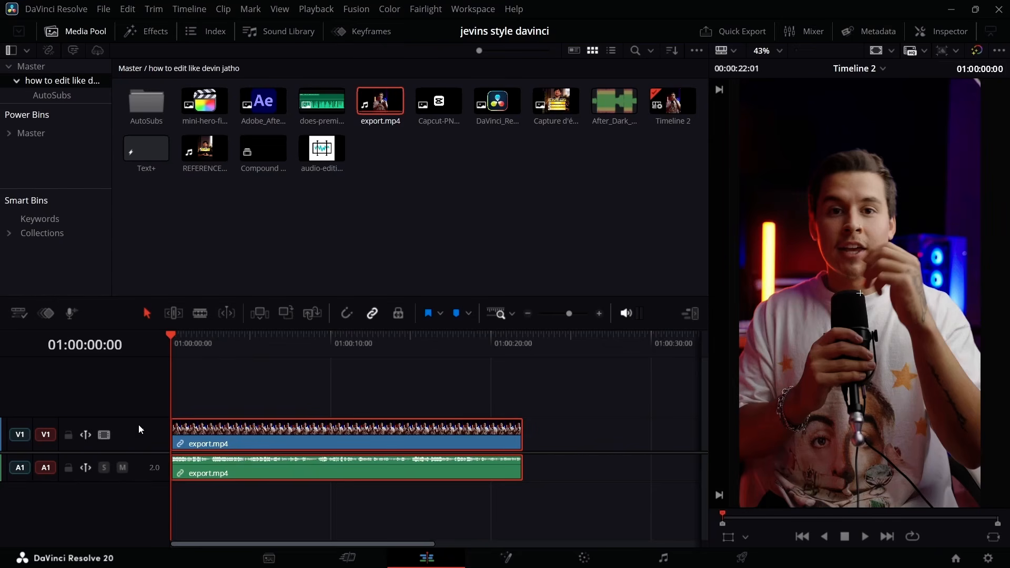
drag(140, 419, 122, 521)
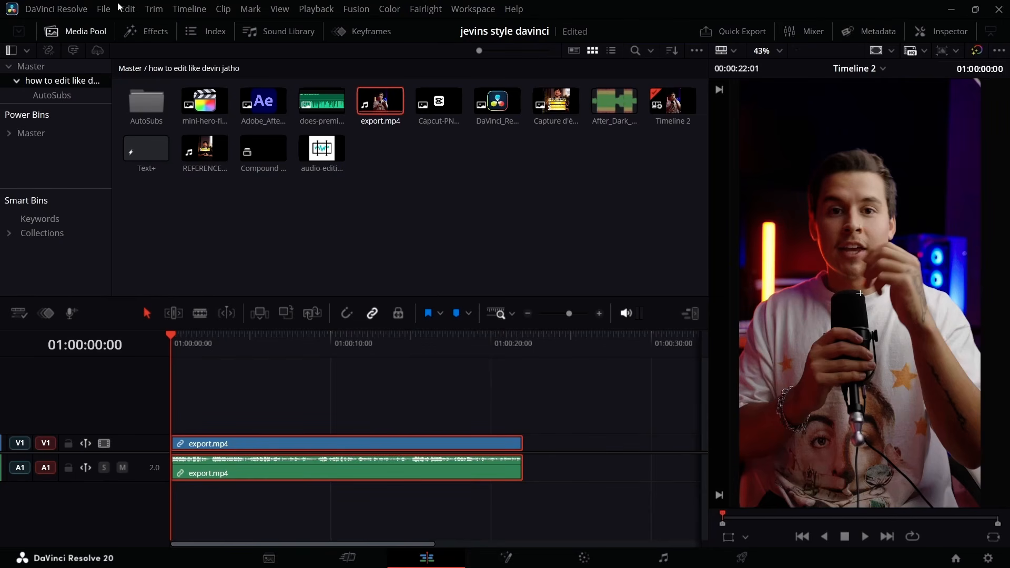
Add a Text+ title on a new video track above the clip, starting at the beginning of the timeline.
click(138, 31)
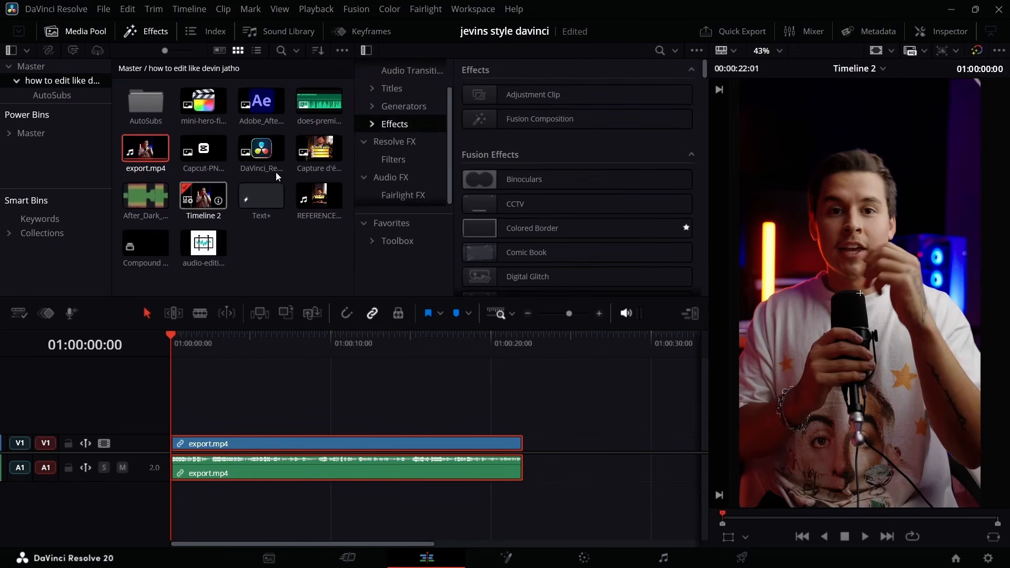
click(395, 93)
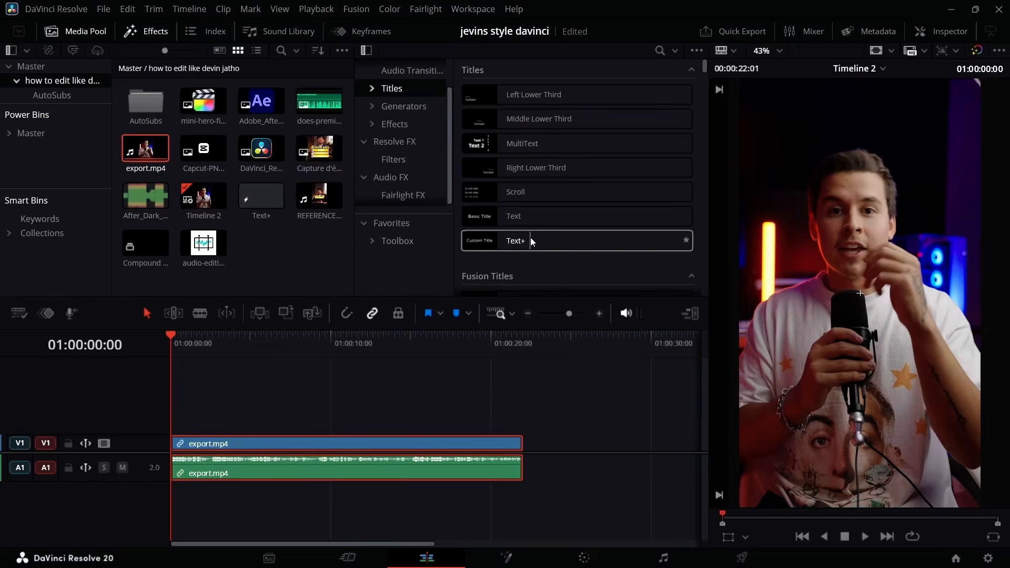
drag(530, 238, 179, 415)
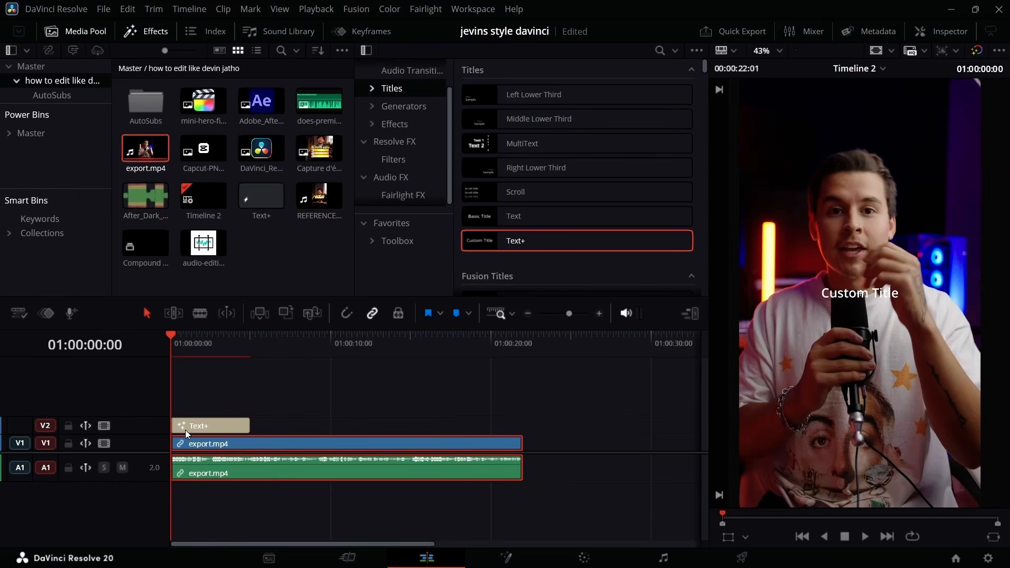
Enlarge the viewer preview to 50% and lower the Text+ title to a vertical center of about 0.461.
click(190, 428)
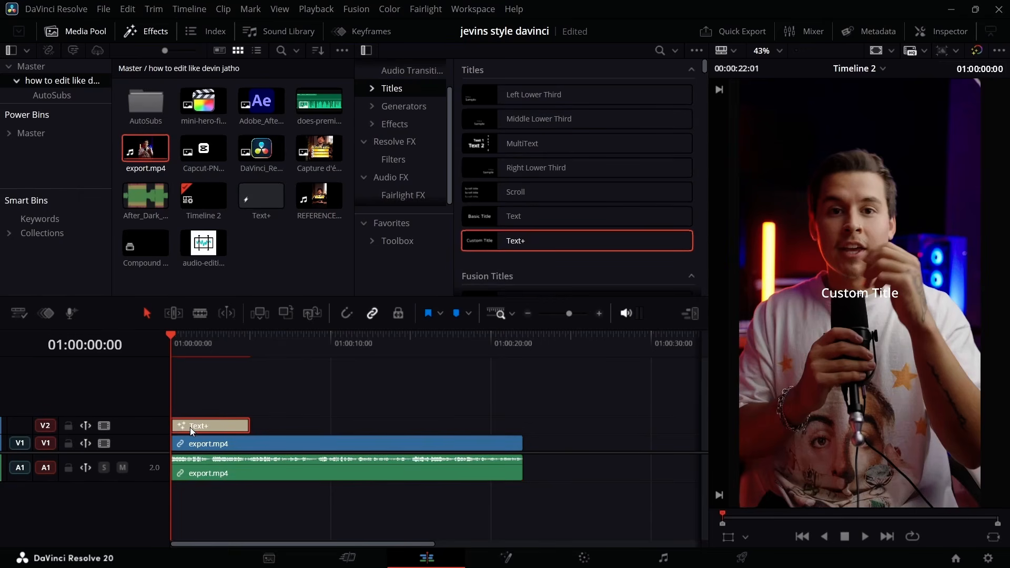
click(949, 33)
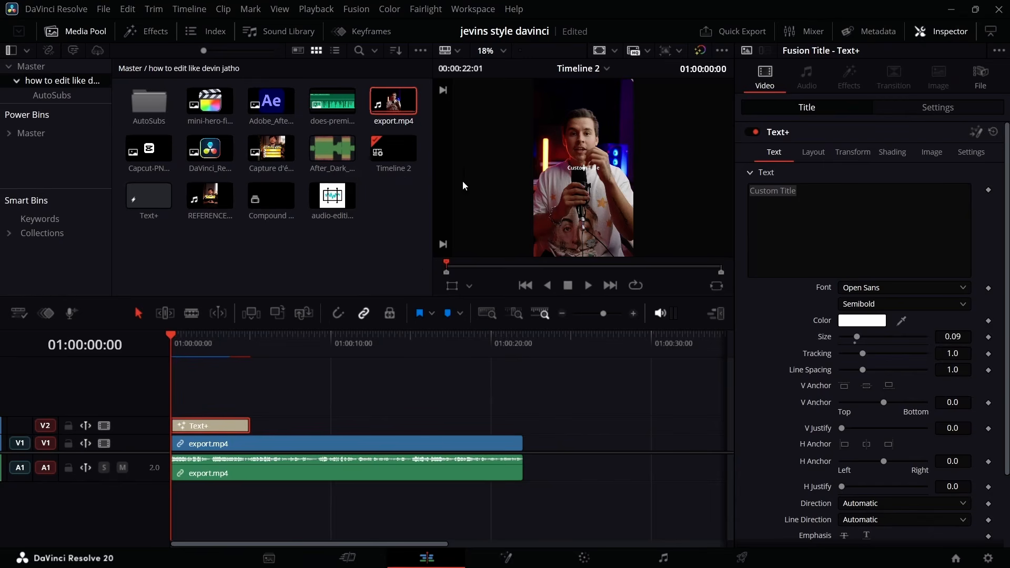
click(96, 31)
click(491, 50)
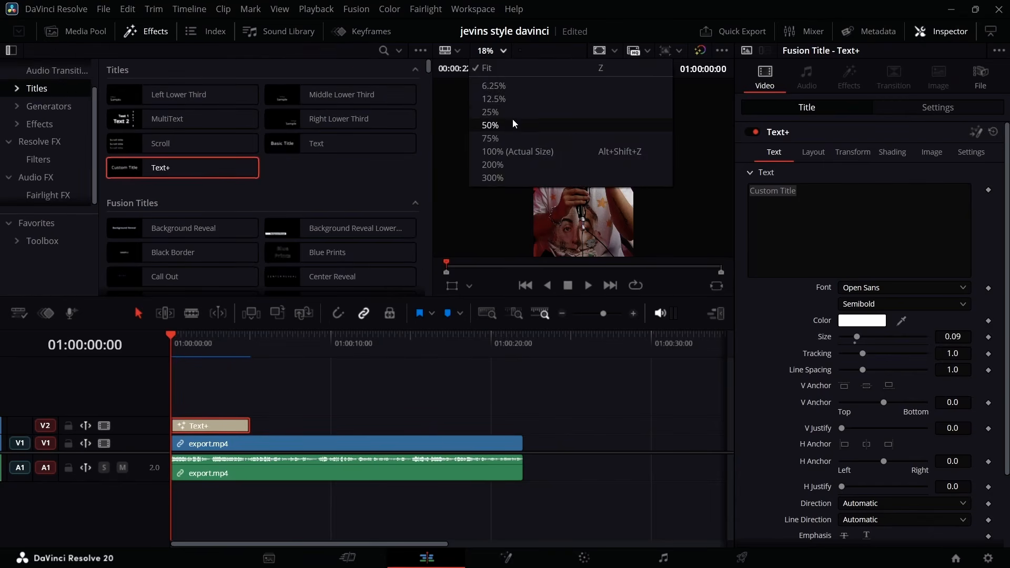
click(512, 113)
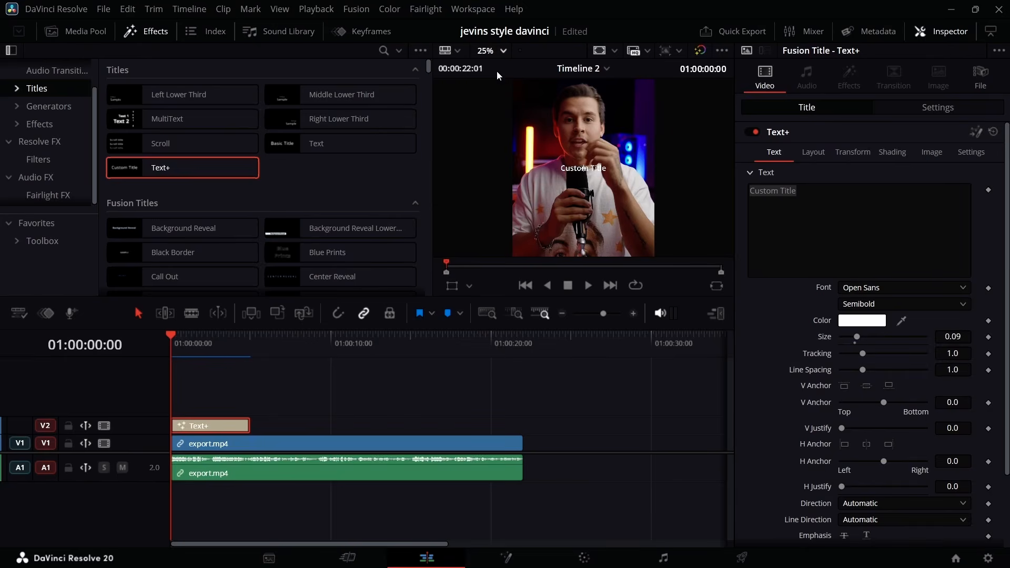
click(503, 51)
click(511, 126)
click(813, 153)
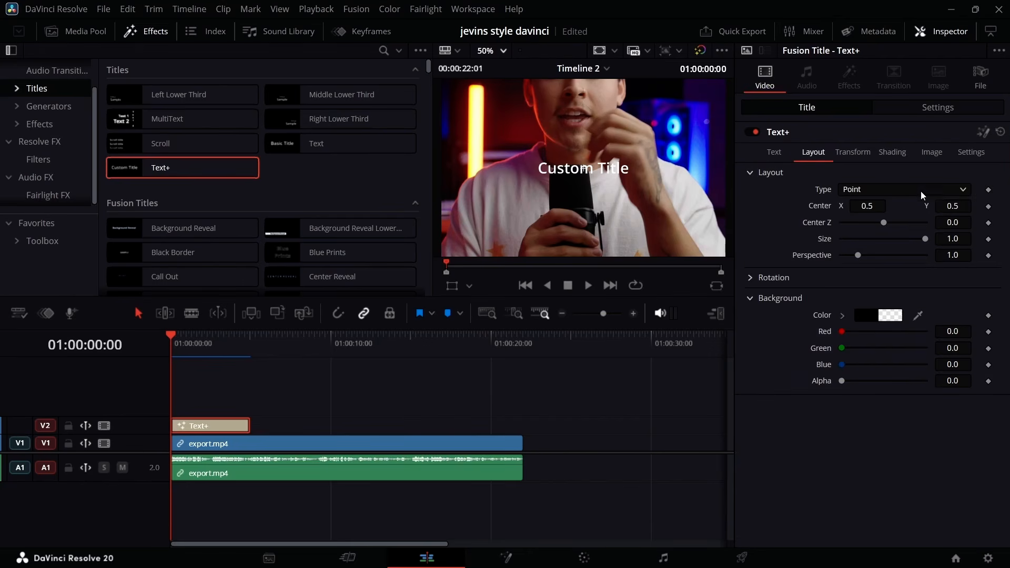
mouse_move(956, 204)
mouse_down()
mouse_move(931, 204)
mouse_move(947, 201)
mouse_up()
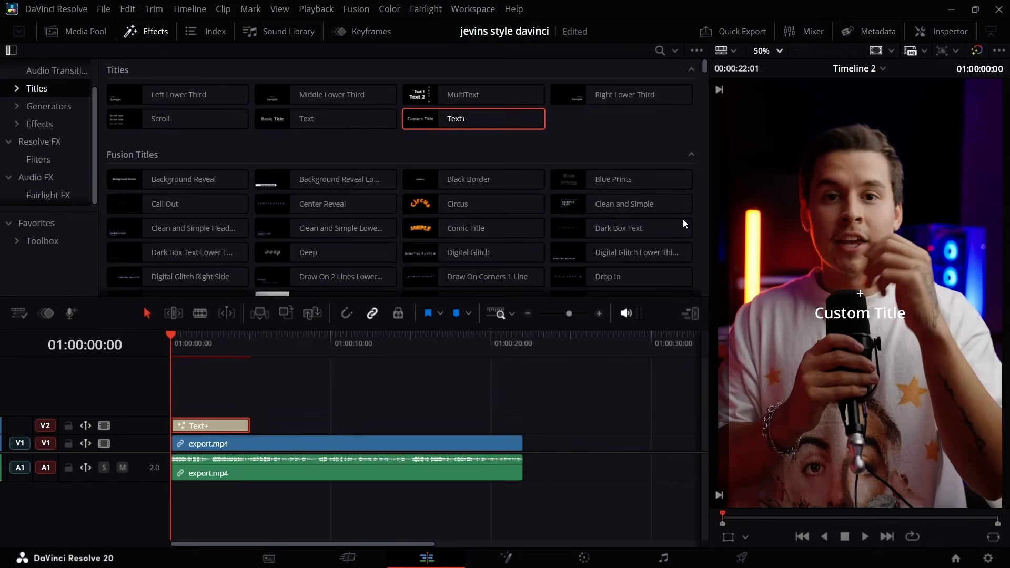
Set the Text+ title's font to TacticSans-Blk.
click(942, 29)
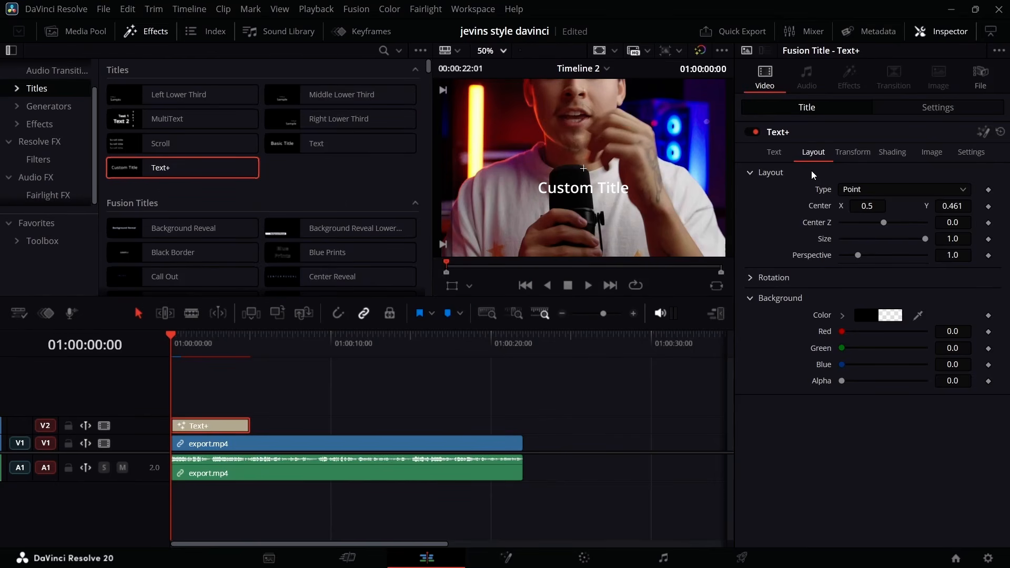
click(779, 155)
click(898, 289)
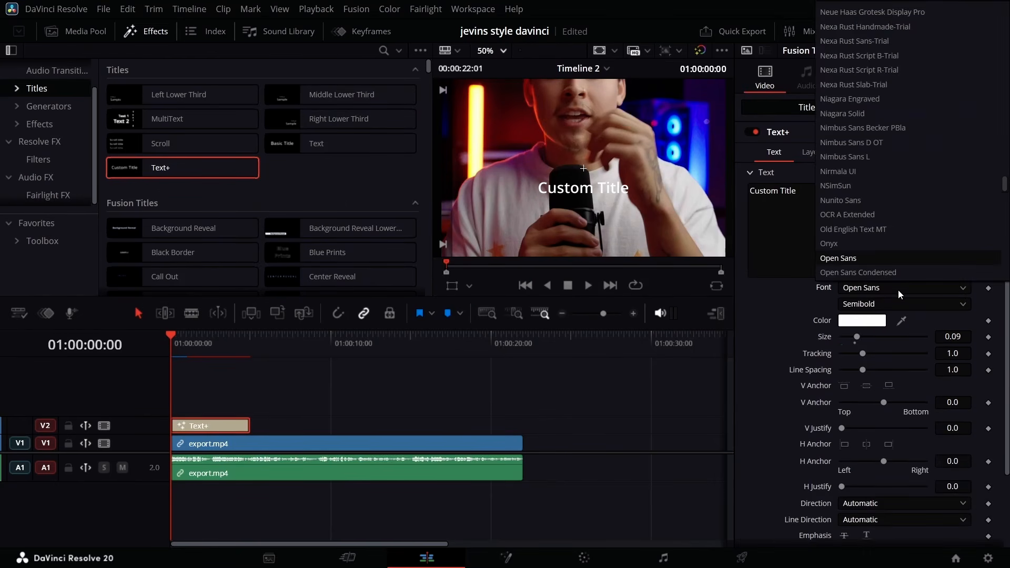
scroll(896, 232, down, 10)
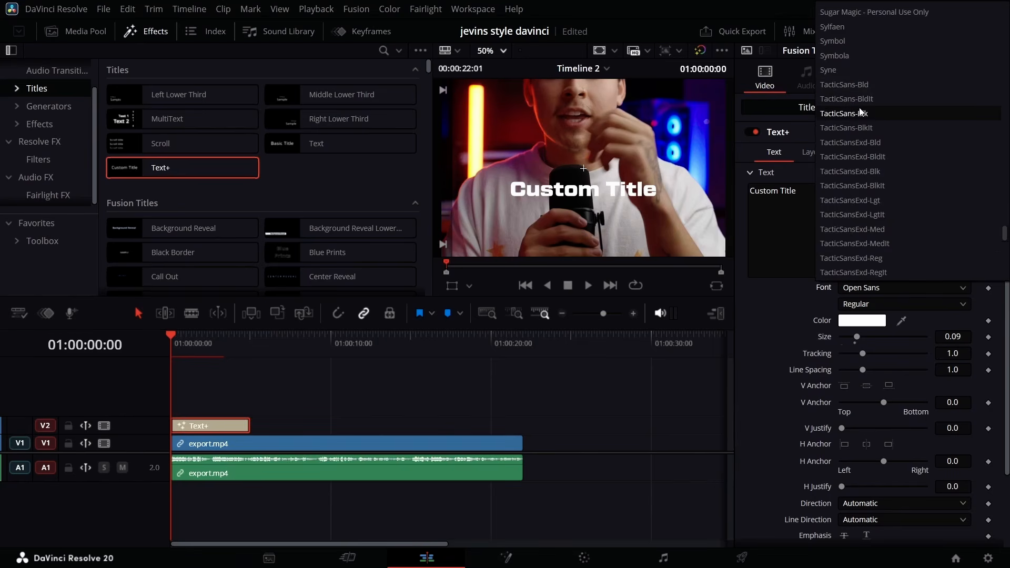
click(865, 114)
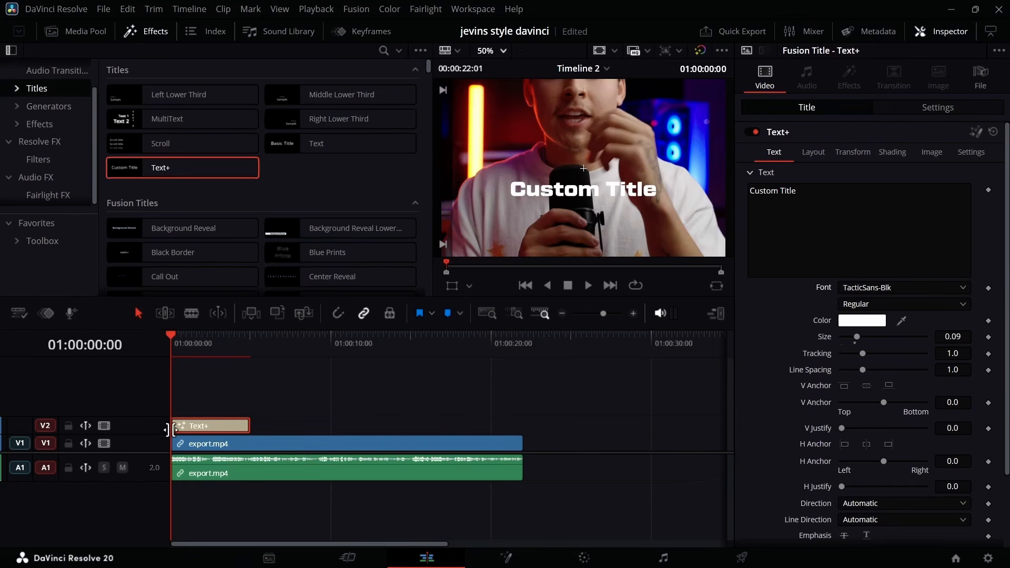
Enable the Black Shadow shading element on the Text+ title and reduce its opacity.
click(893, 152)
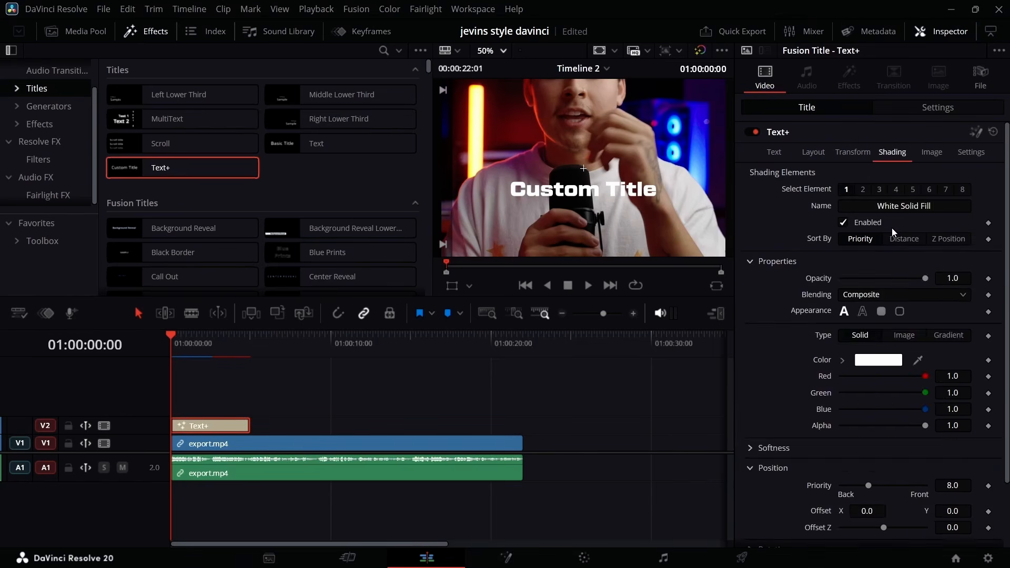
click(879, 190)
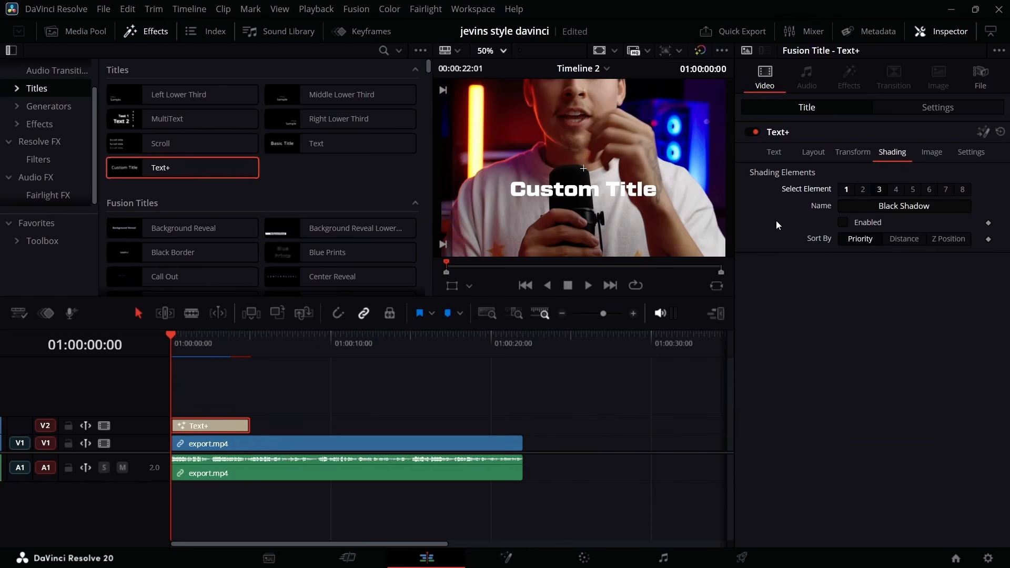
click(843, 223)
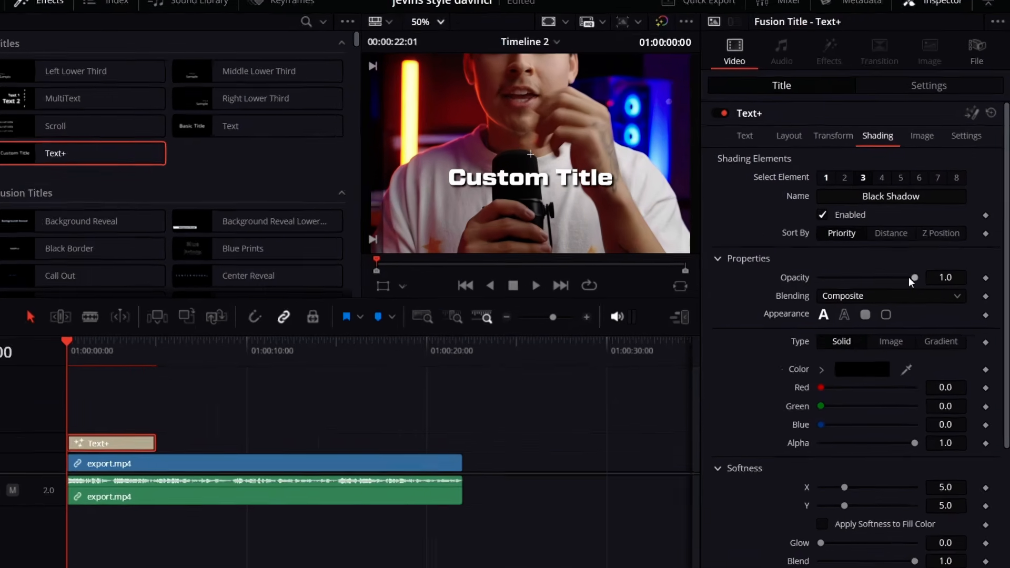
drag(926, 278, 857, 277)
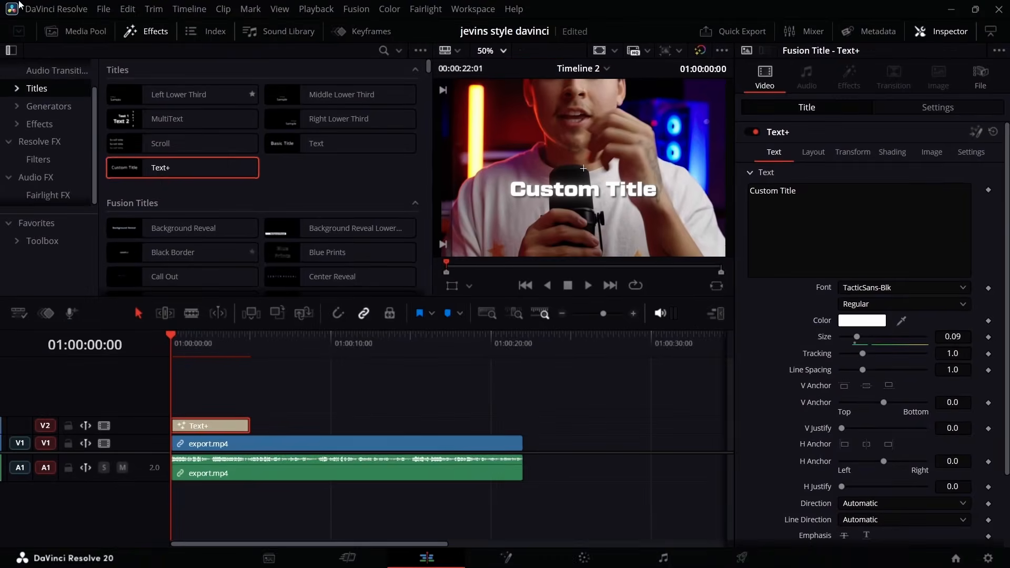
Save the styled Text+ title into the project's media bin and delete it from the timeline.
click(25, 15)
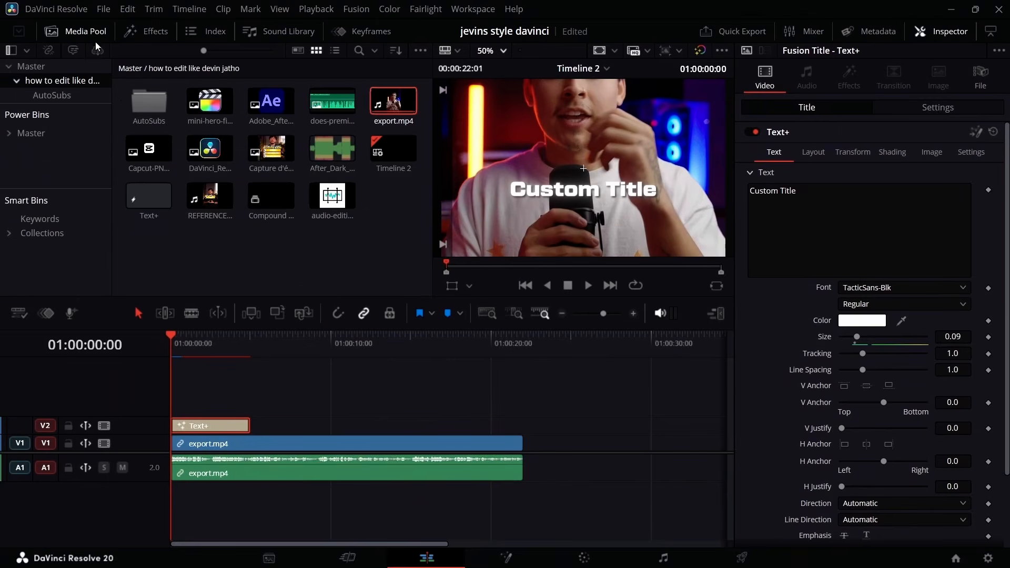
click(157, 202)
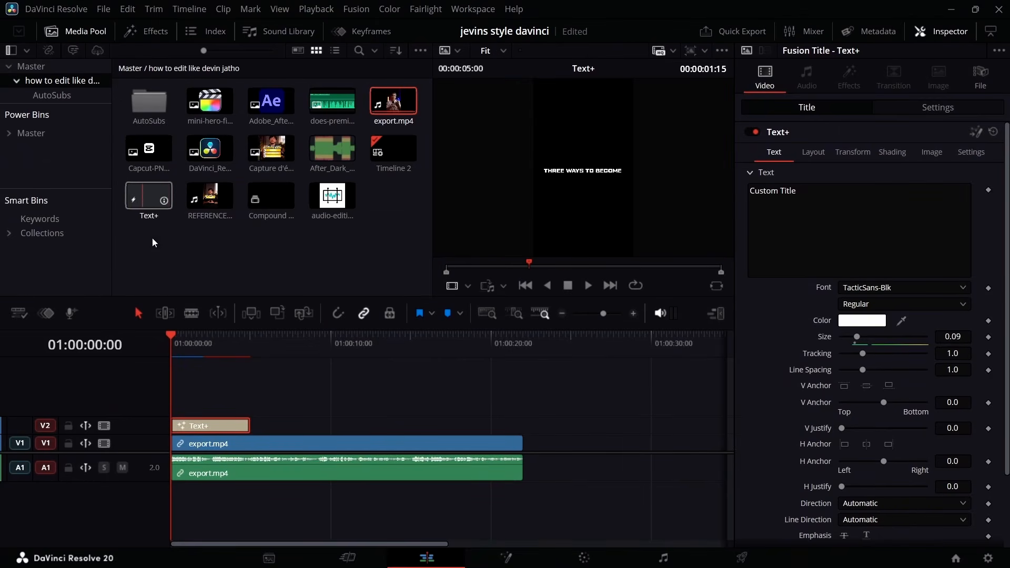
drag(207, 426, 154, 250)
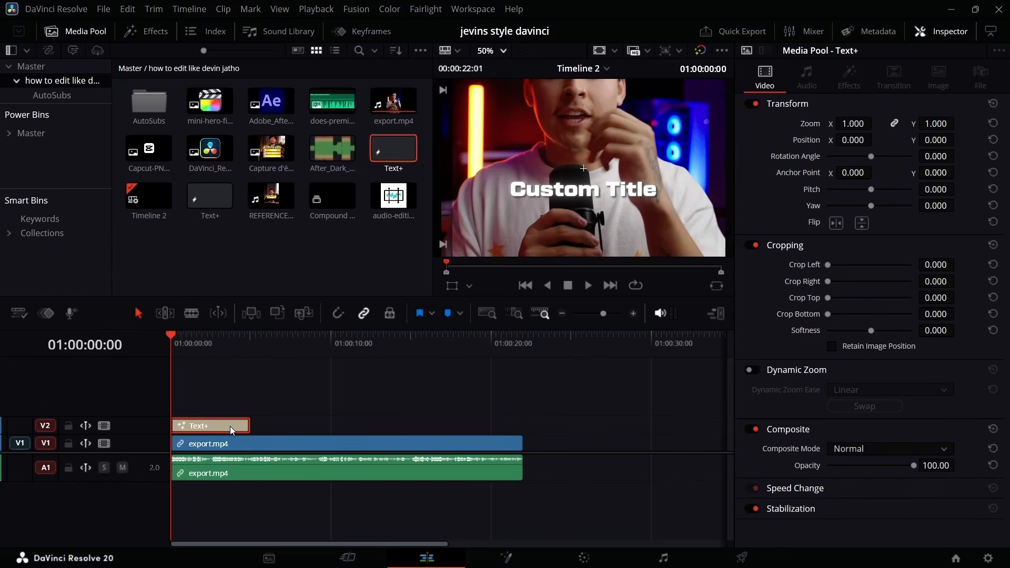
key(Delete)
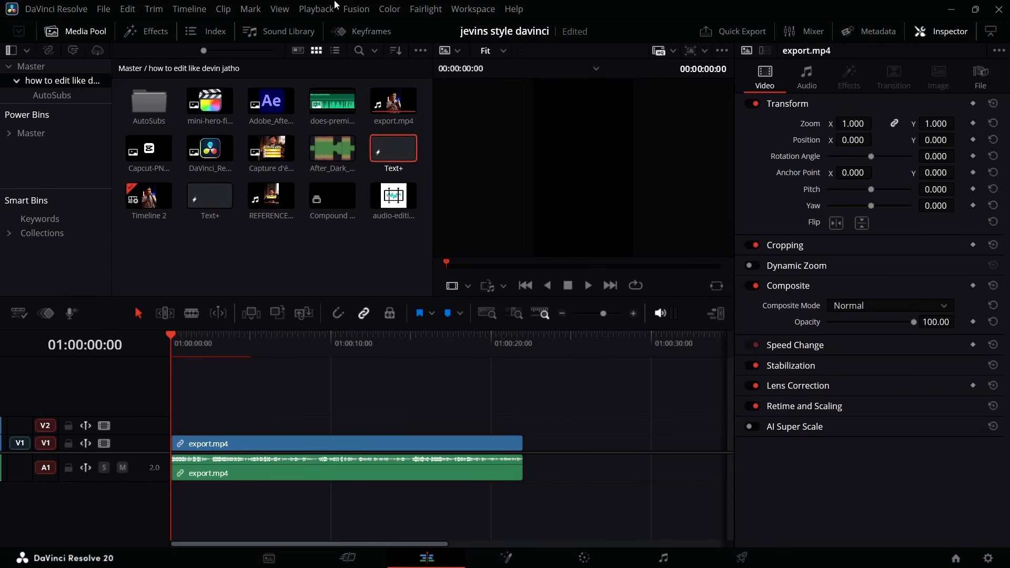
Launch the AutoSubs script and choose the Text+ title as the base template for the subtitles.
click(473, 9)
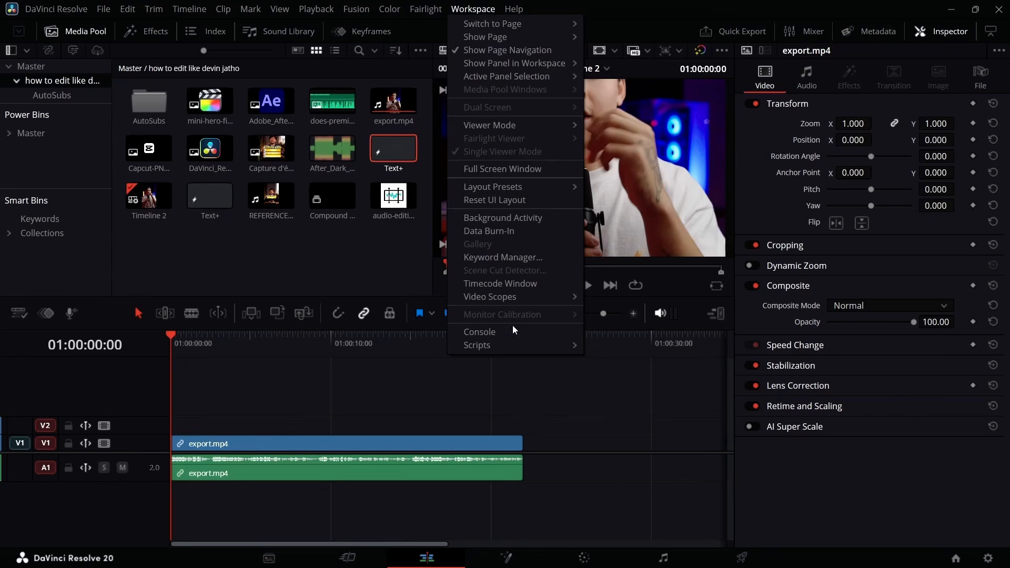
mouse_move(507, 345)
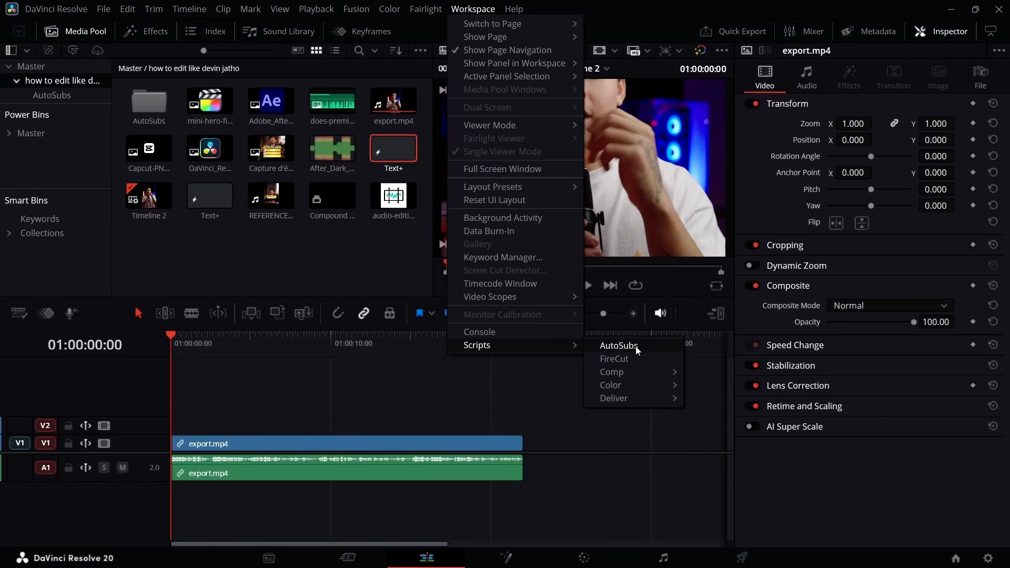
click(619, 346)
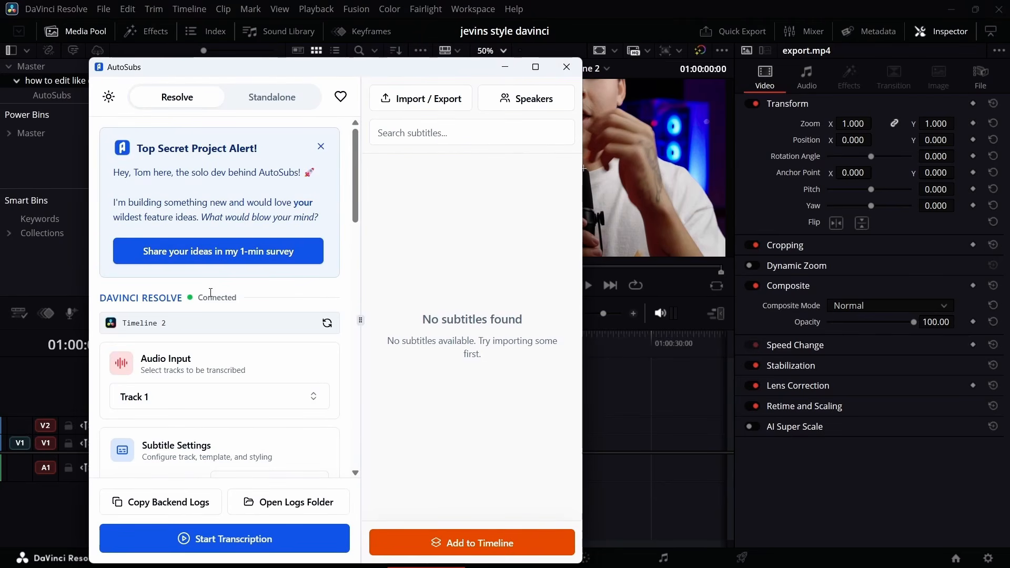
scroll(215, 311, down, 4)
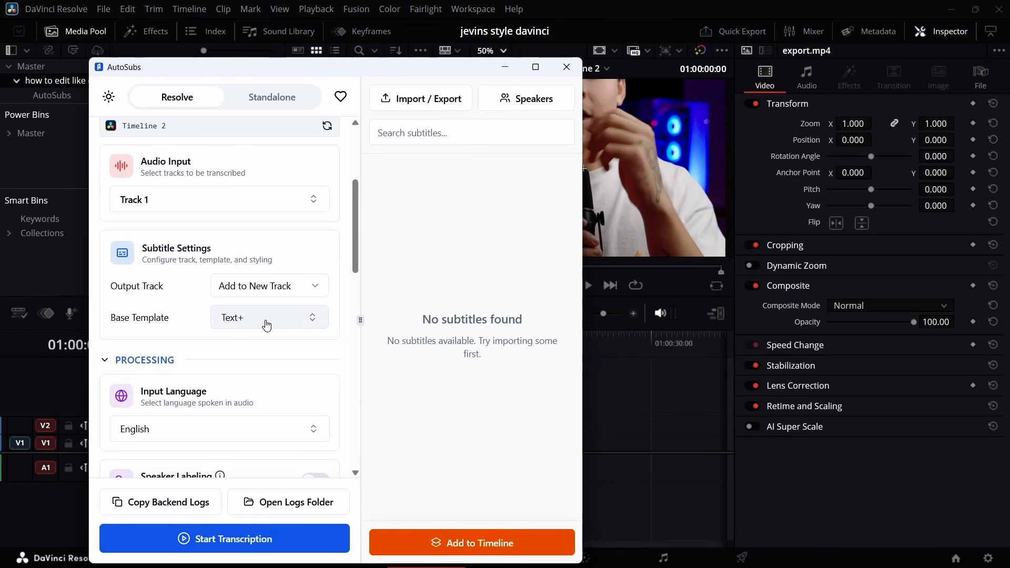
click(264, 320)
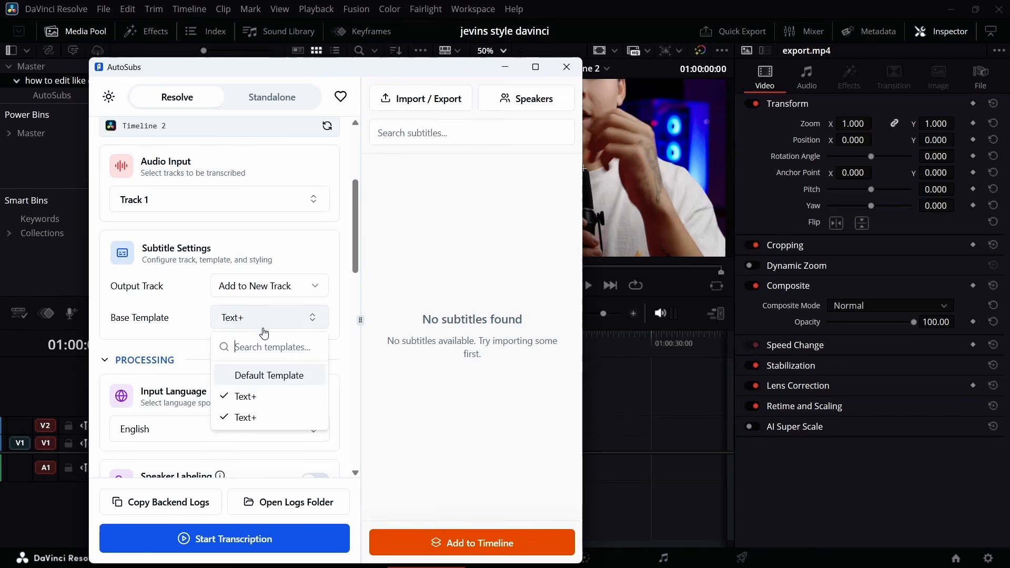
click(266, 417)
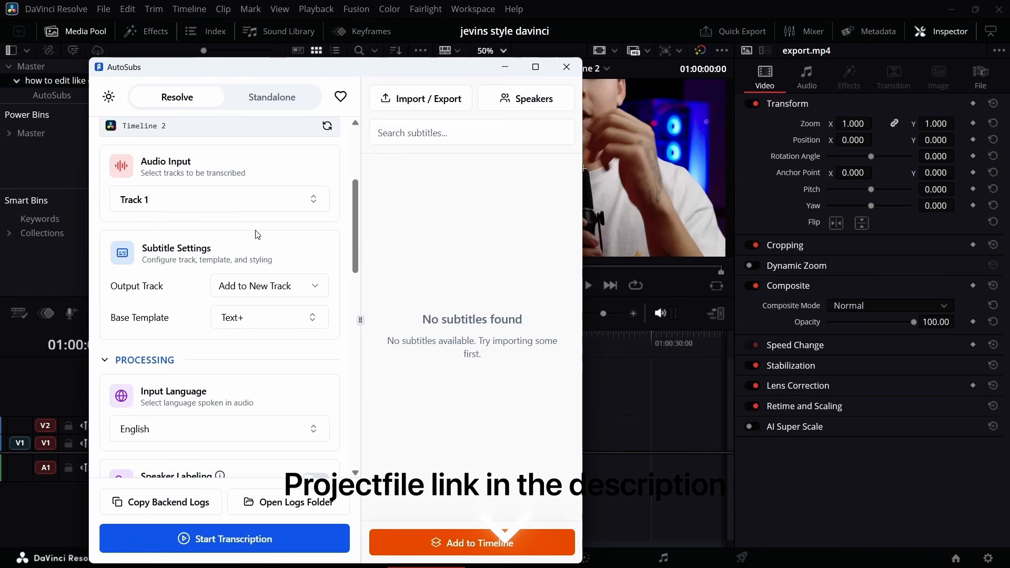
Set the AutoSubs subtitle line rules to a limit of 12 characters and 3 words per line.
scroll(253, 250, down, 5)
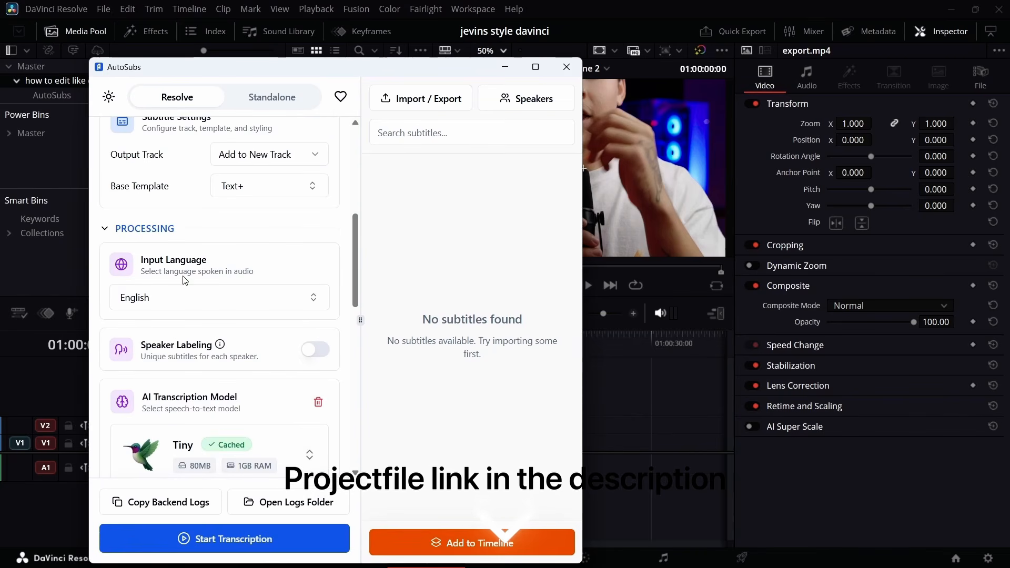
scroll(216, 305, down, 5)
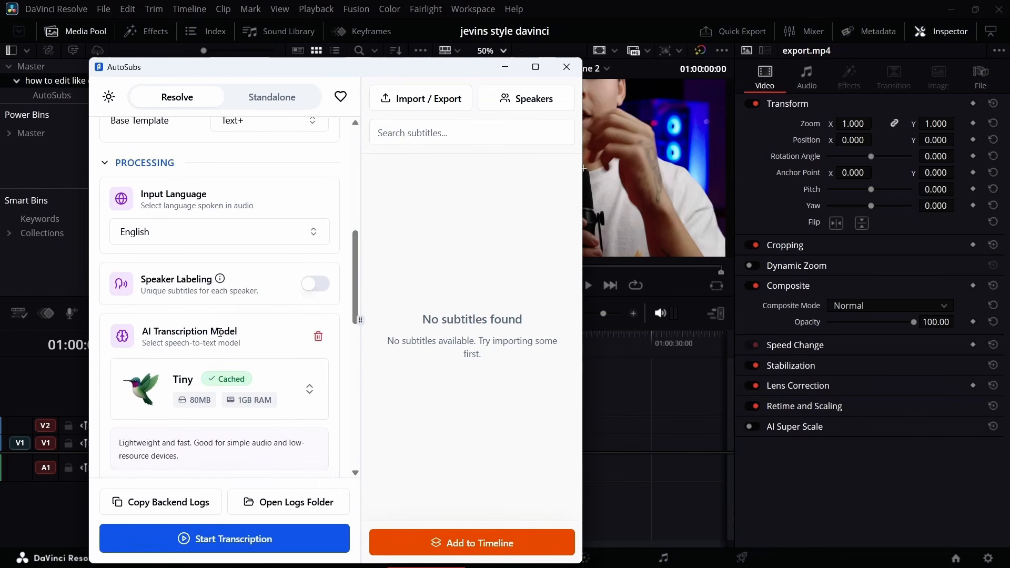
scroll(220, 333, down, 10)
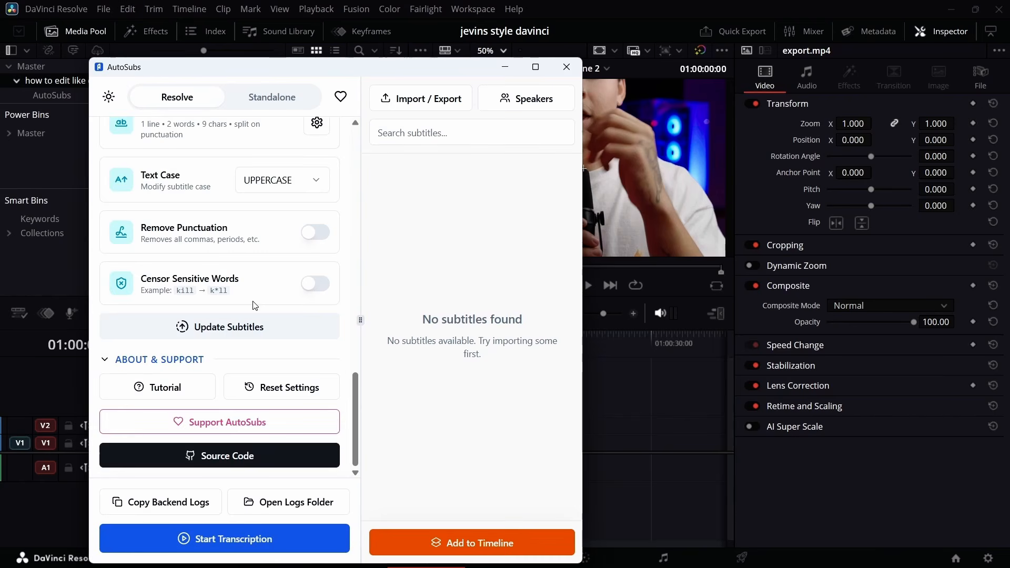
scroll(255, 305, up, 5)
scroll(254, 305, down, 3)
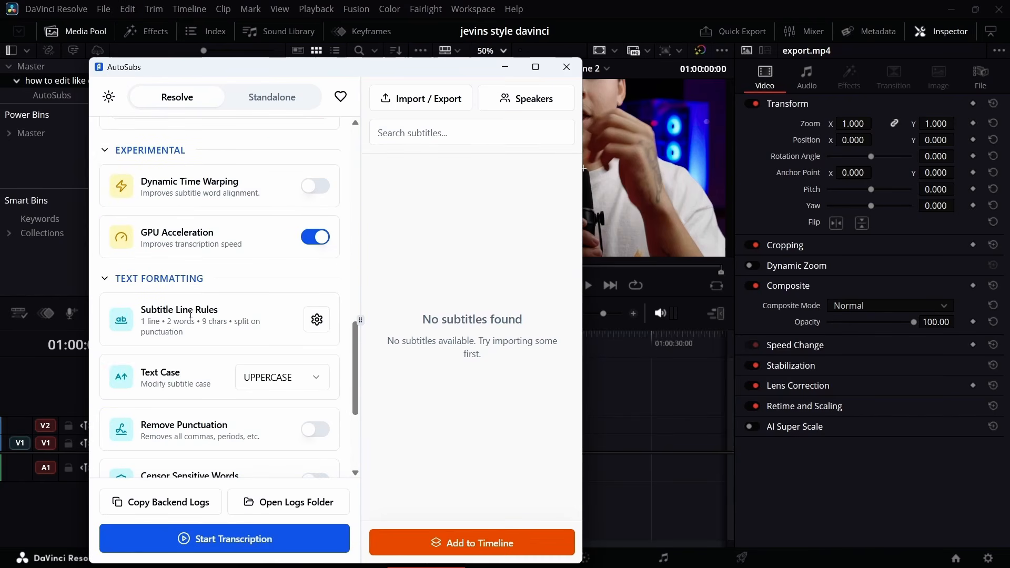
click(316, 319)
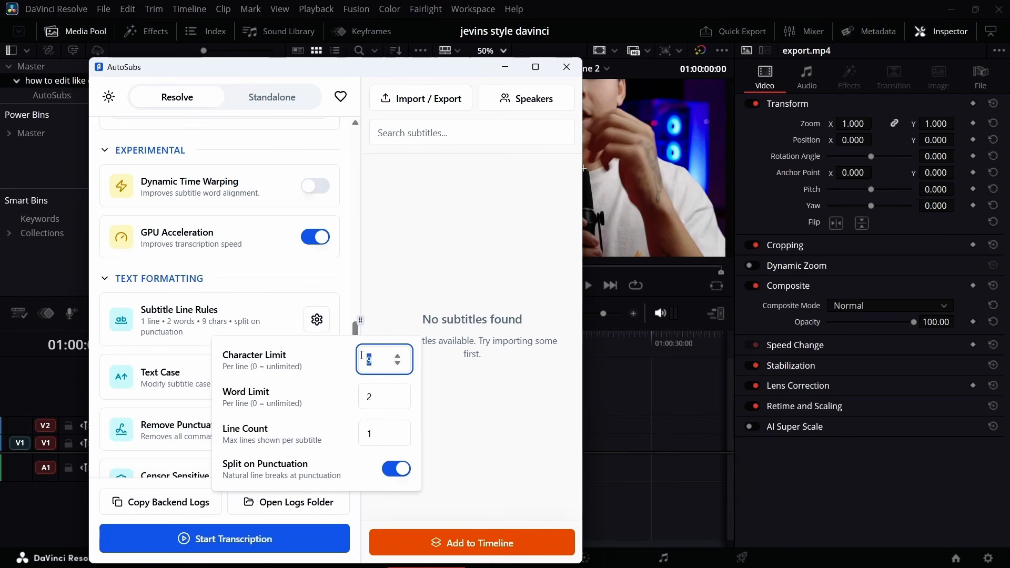
click(398, 357)
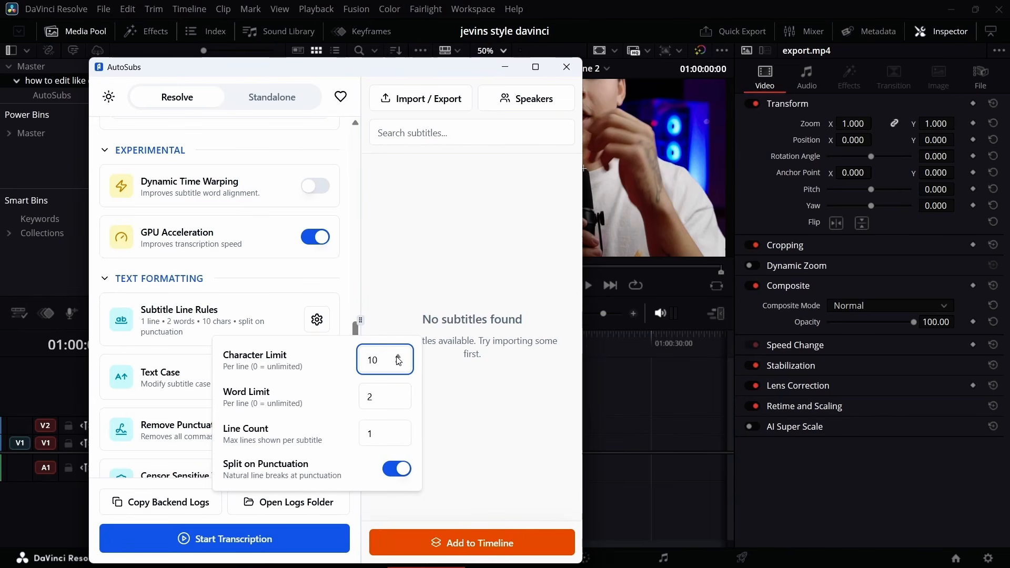
click(398, 356)
click(397, 356)
click(398, 357)
click(398, 357)
click(398, 363)
click(398, 363)
click(399, 400)
click(399, 394)
click(399, 393)
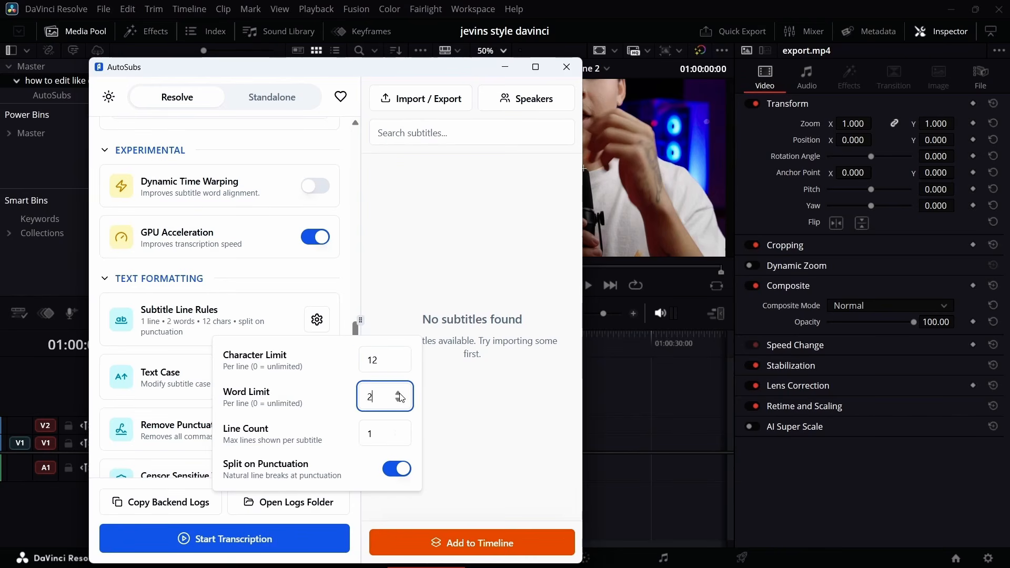
scroll(378, 432, down, 3)
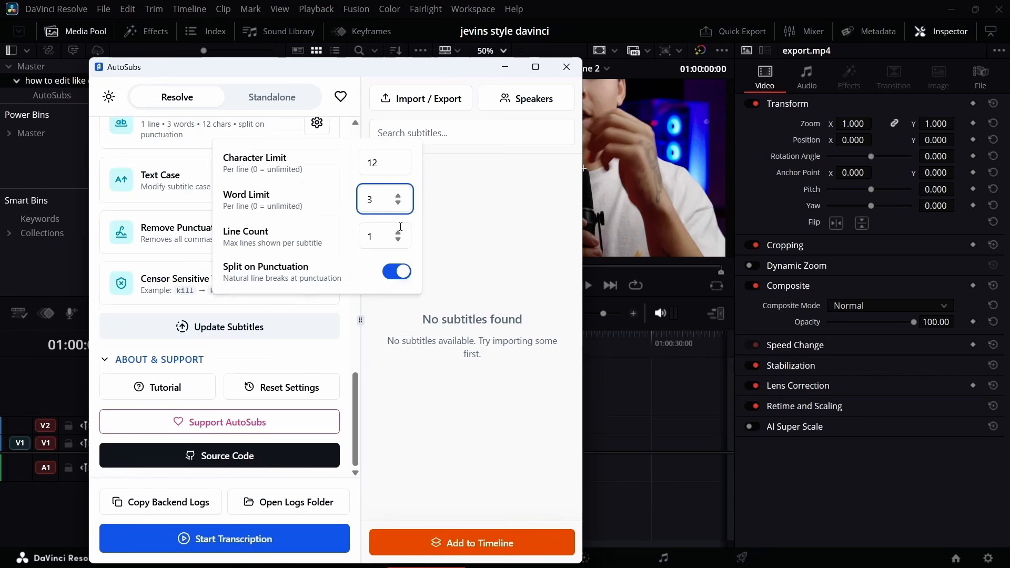
Transcribe the Track 1 audio with AutoSubs and add the generated subtitles to the timeline.
click(242, 548)
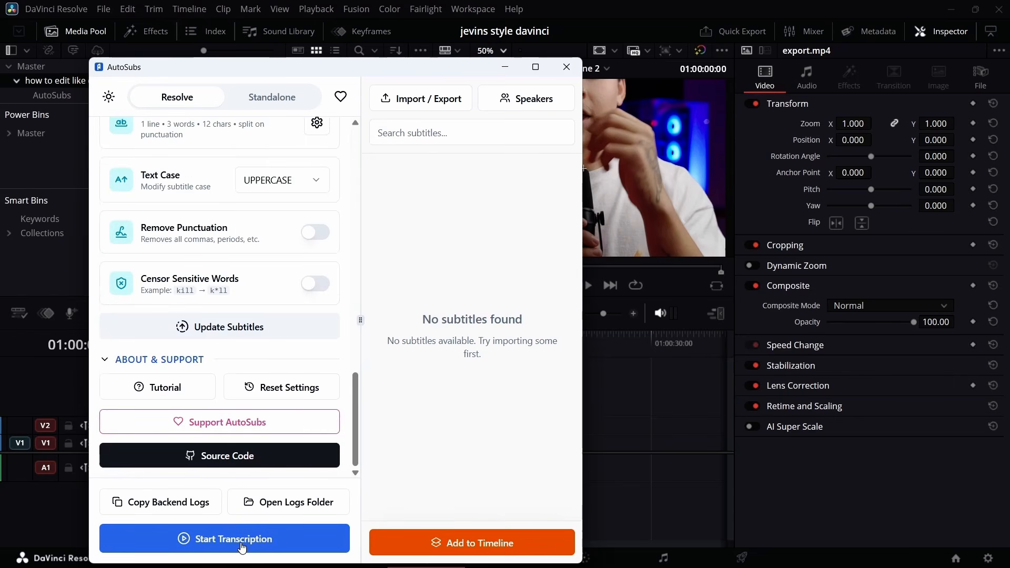
click(241, 542)
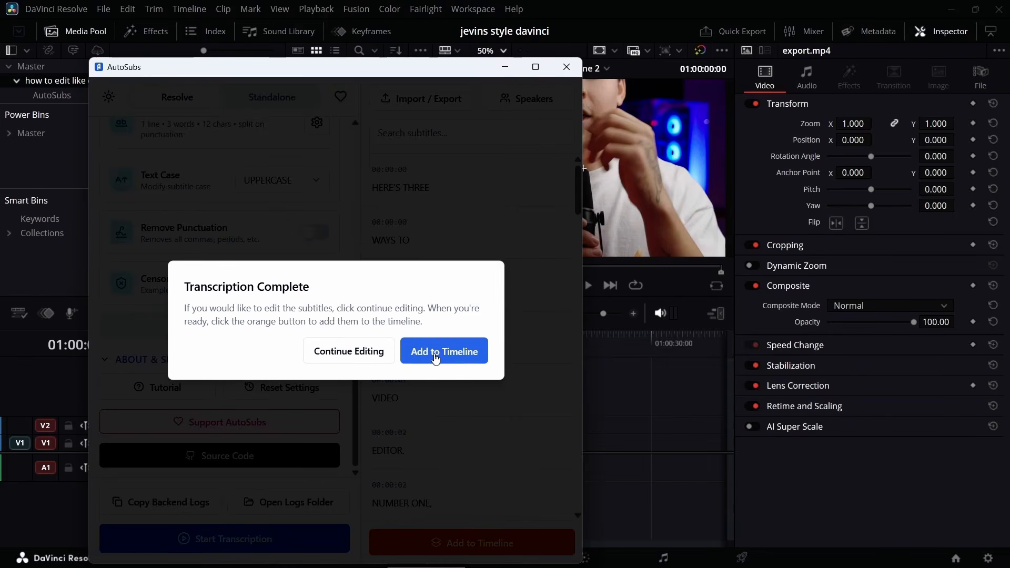
click(437, 358)
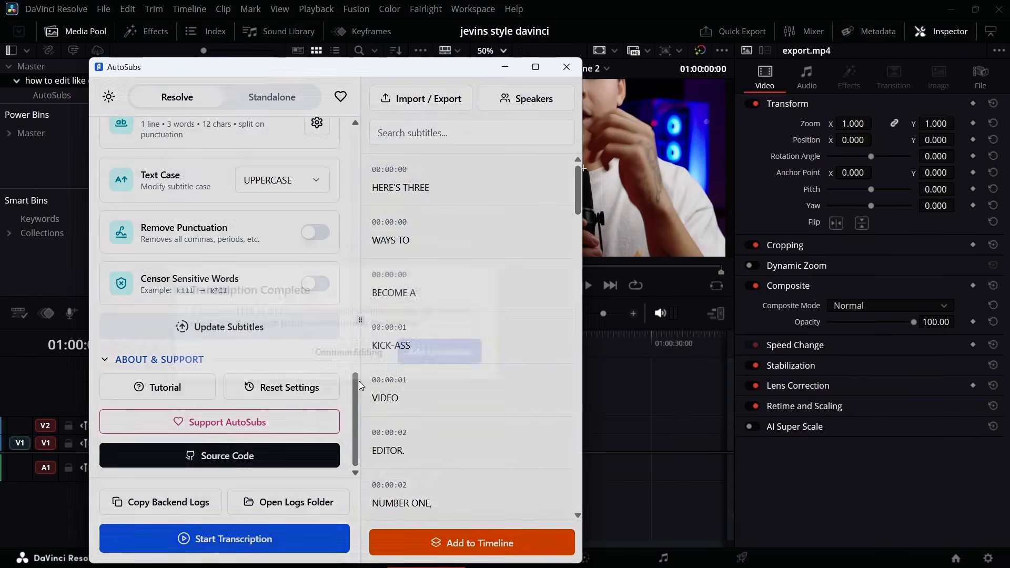
Look through the transcribed subtitle list for wording and timing, and minimise the AutoSubs window.
scroll(441, 218, down, 5)
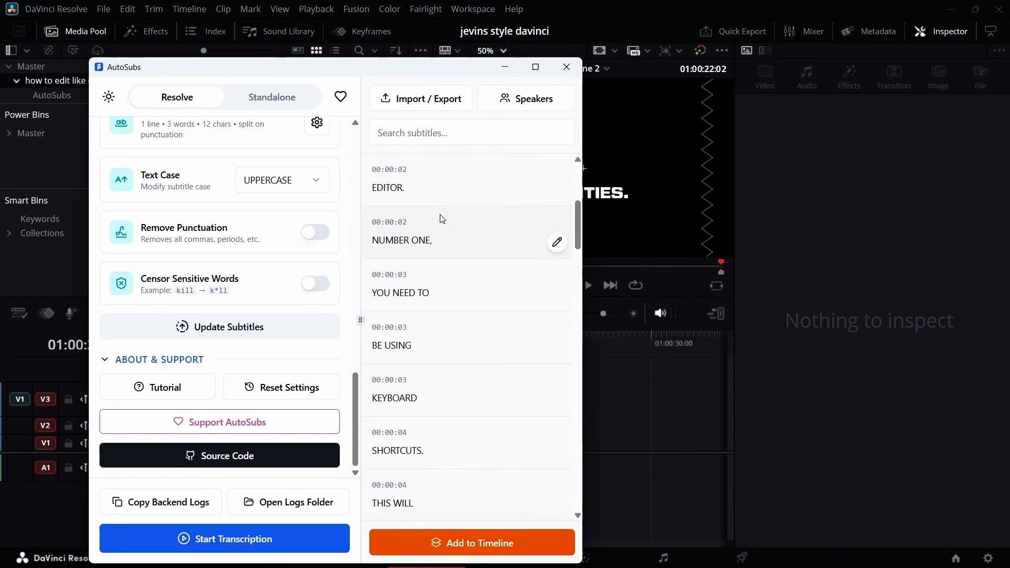
scroll(441, 218, down, 6)
scroll(440, 228, down, 1)
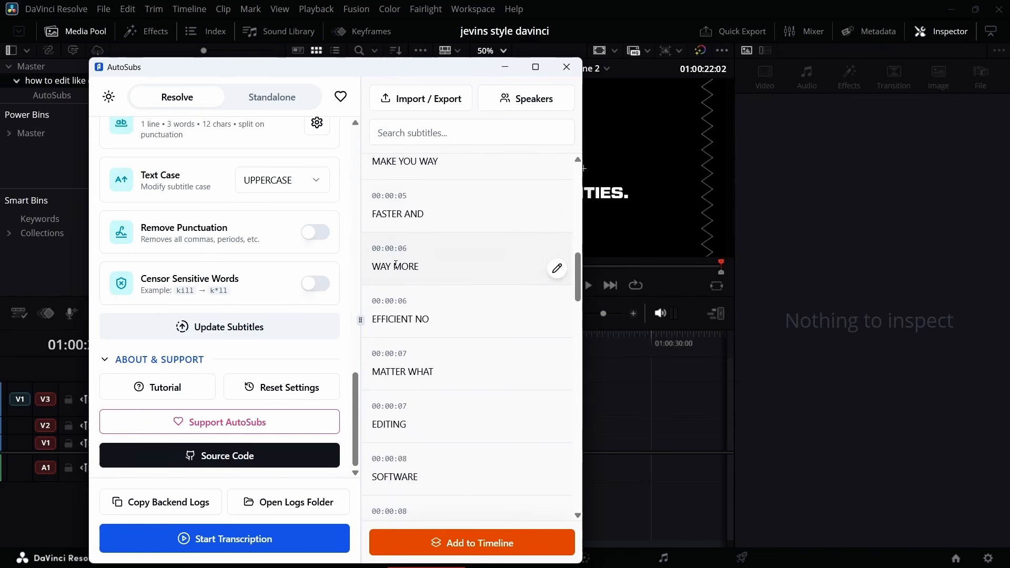
scroll(431, 274, down, 5)
scroll(418, 284, down, 2)
scroll(421, 299, down, 10)
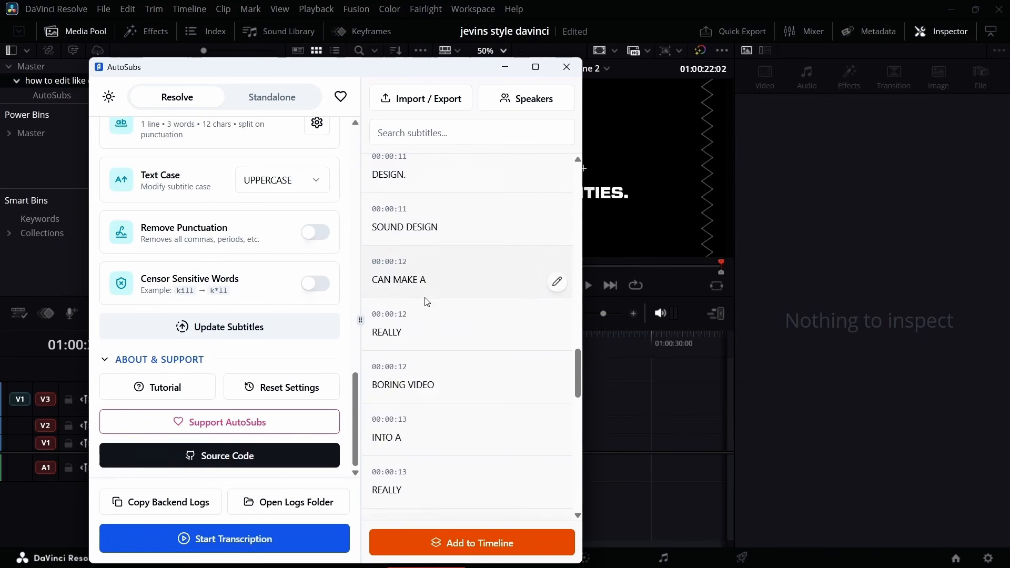
click(505, 67)
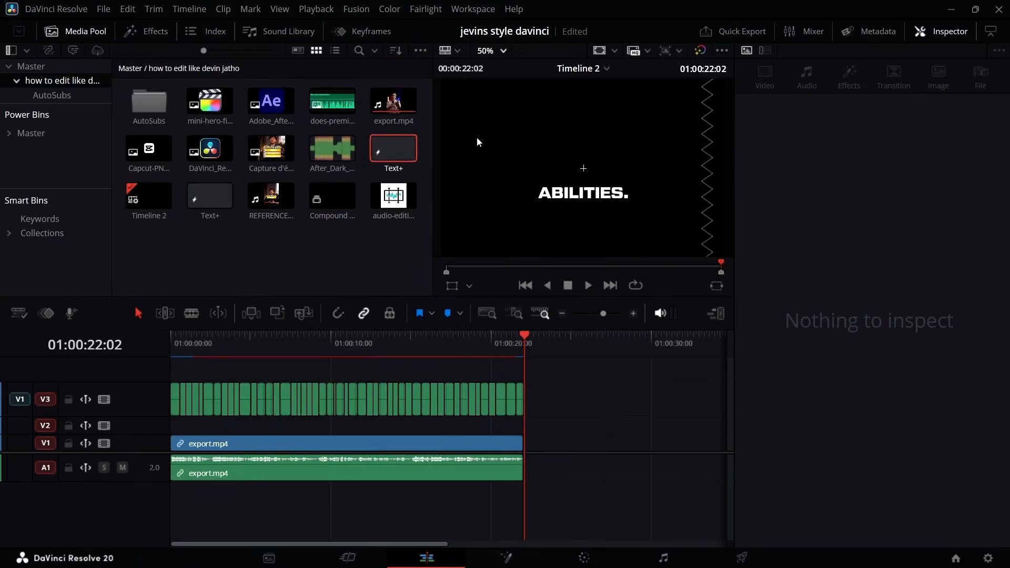
Return to the start of the timeline, hide the Inspector and play back the subtitled video.
key(Home)
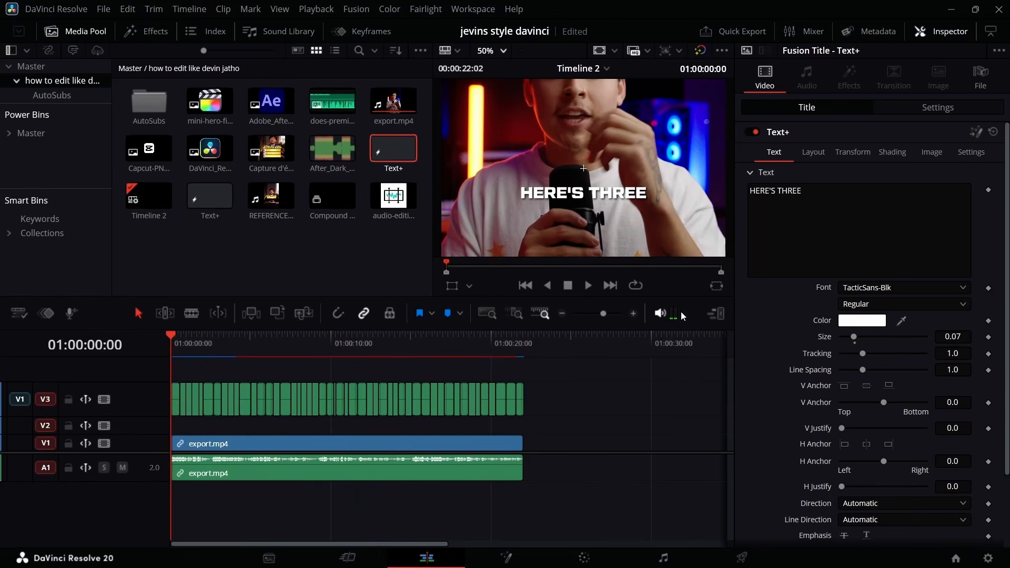
click(714, 314)
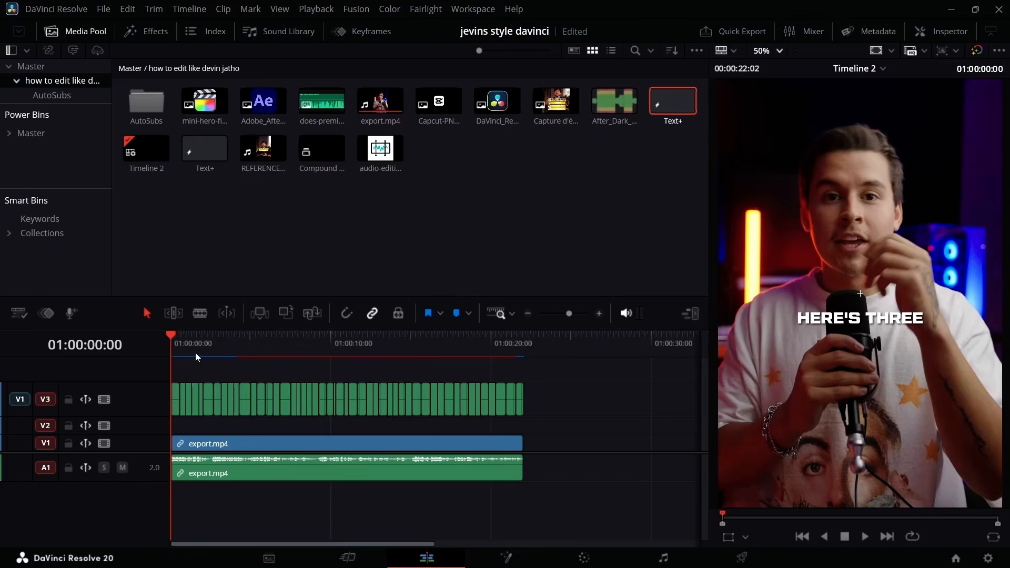
key(space)
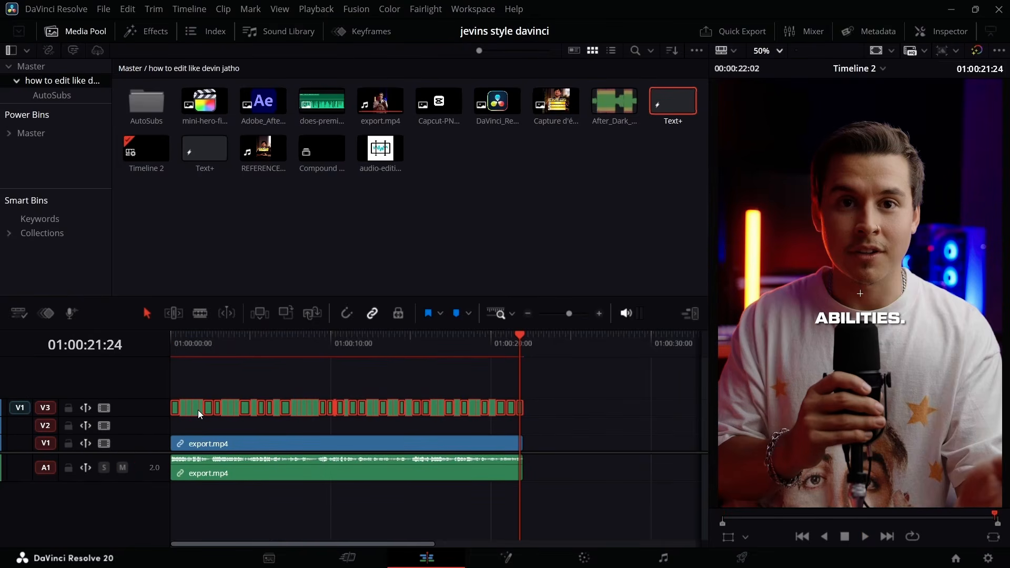
Move the subtitle clips onto a disabled V5 track with only the first one placed on V2, and save the project.
drag(200, 415, 161, 384)
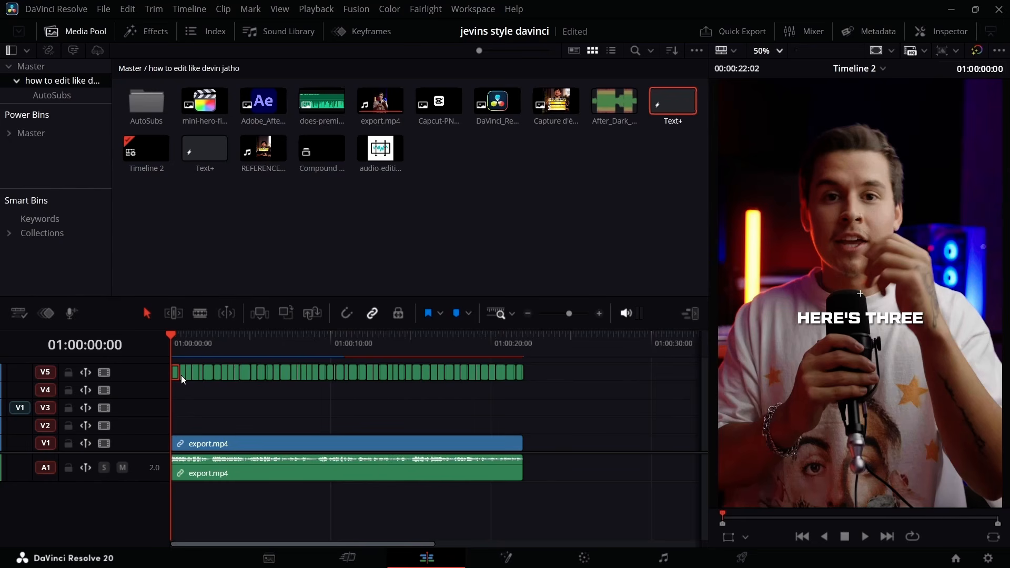
drag(178, 374, 179, 427)
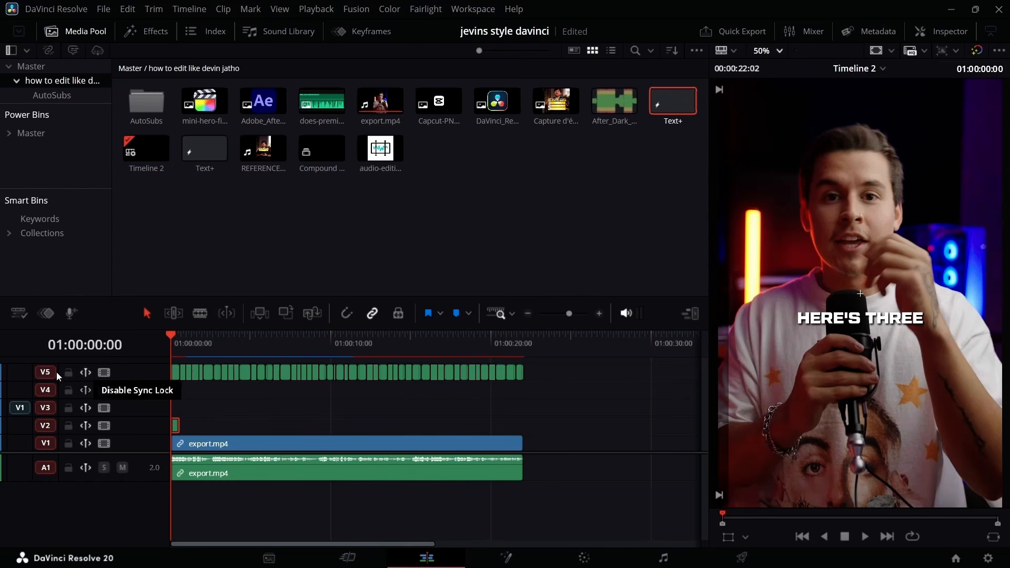
click(104, 373)
key(ctrl+s)
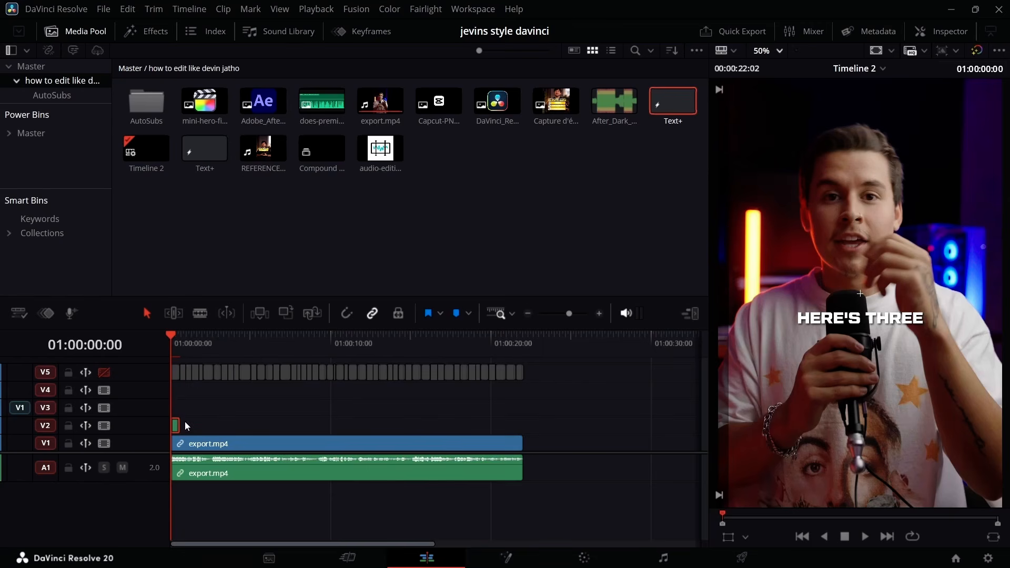
Extend the end of the first subtitle clip on V2 to 01:00:02:16.
drag(571, 313, 580, 314)
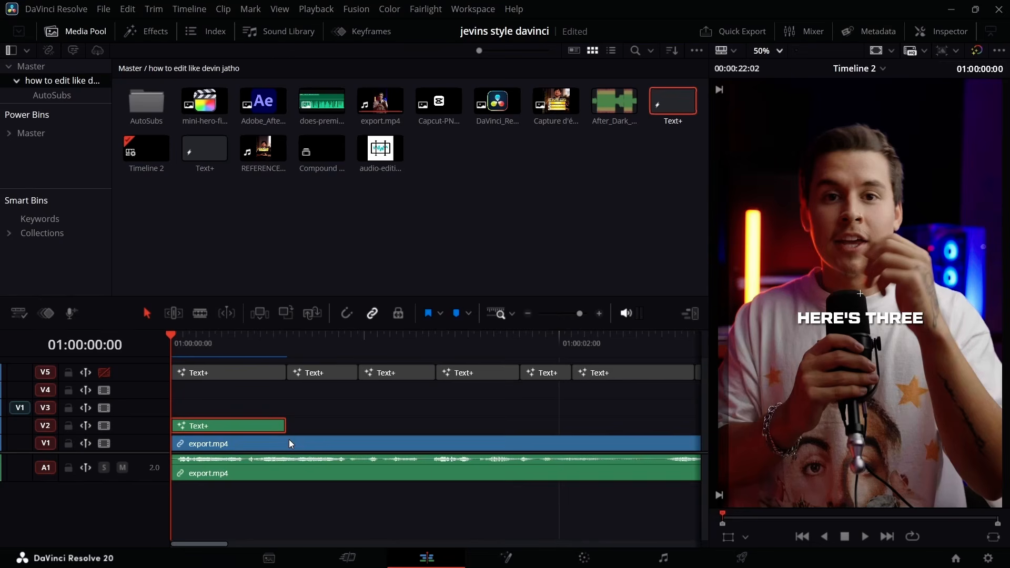
click(664, 348)
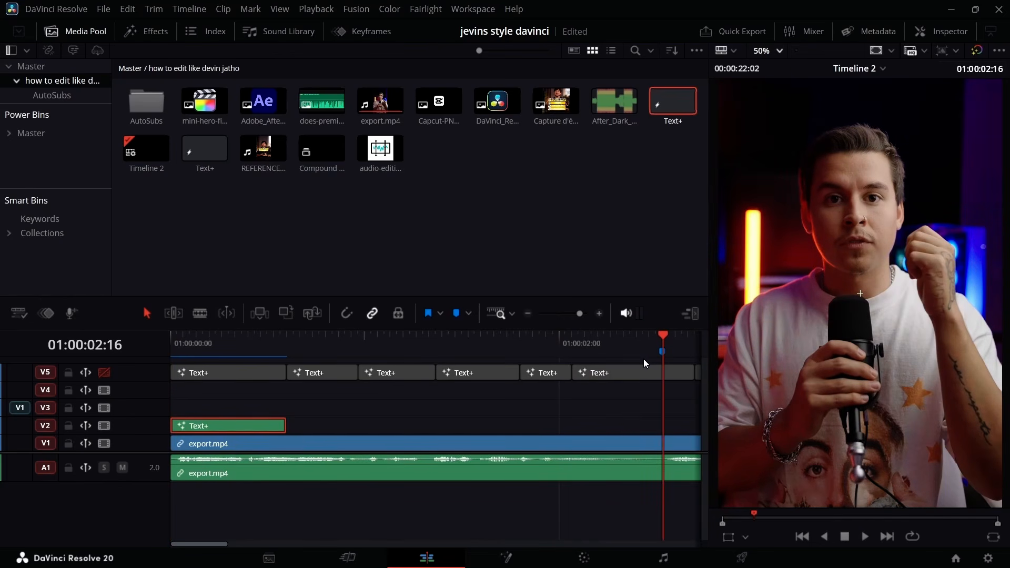
drag(284, 425, 662, 426)
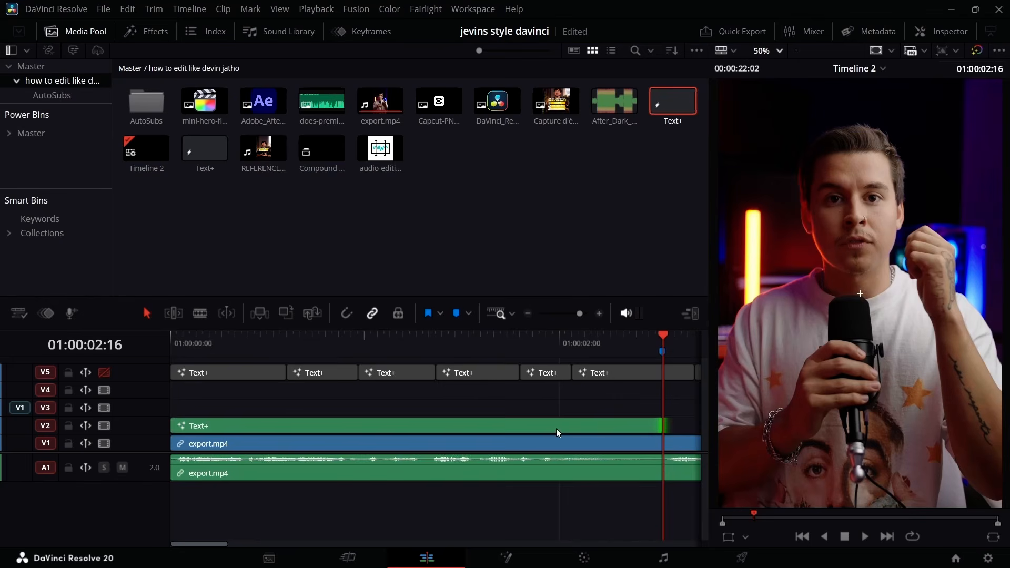
Change the text of the extended V2 title to "3 WAYS TO BECOME A" and return to the timeline start.
double_click(313, 372)
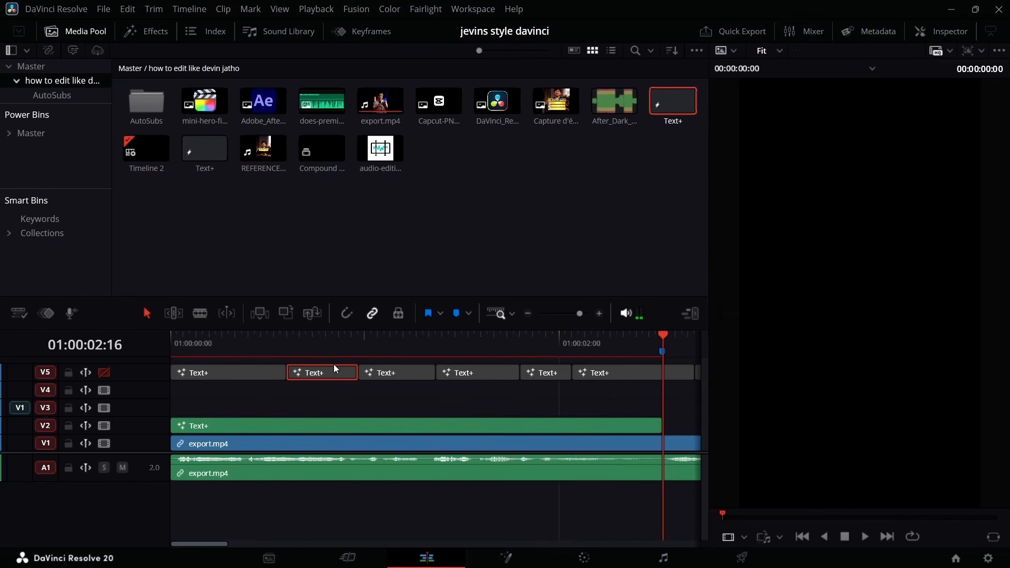
click(946, 32)
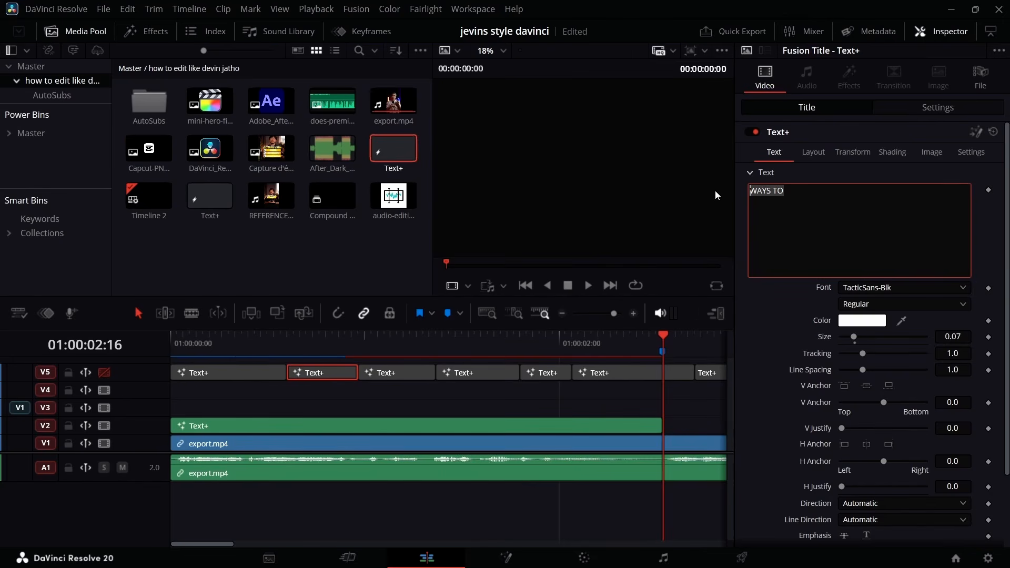
text(HERE'S THREE)
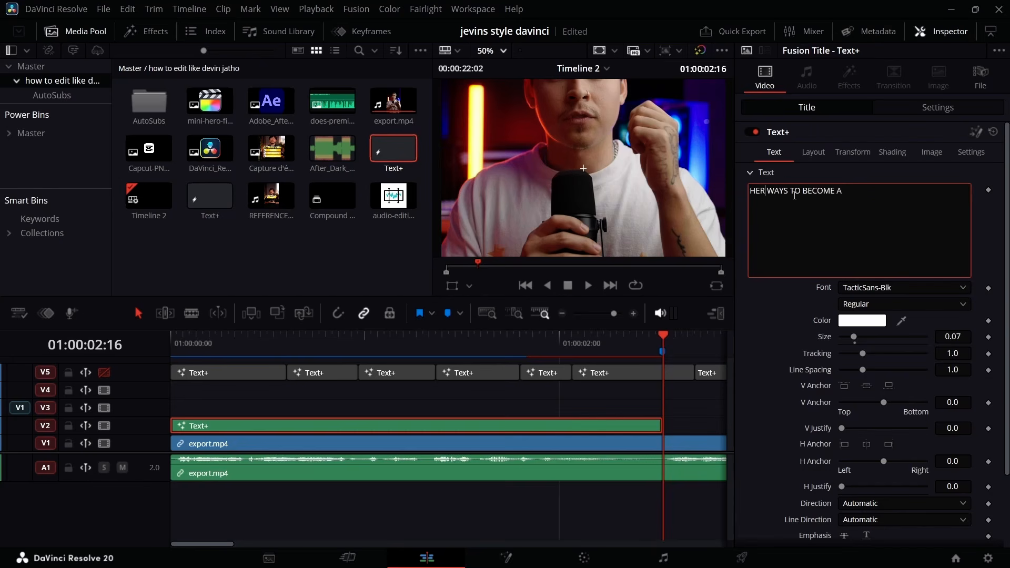
key(BackSpace)
key(BackSpace)
key(BackSpace)
text(3 WAYS TO BECOME A)
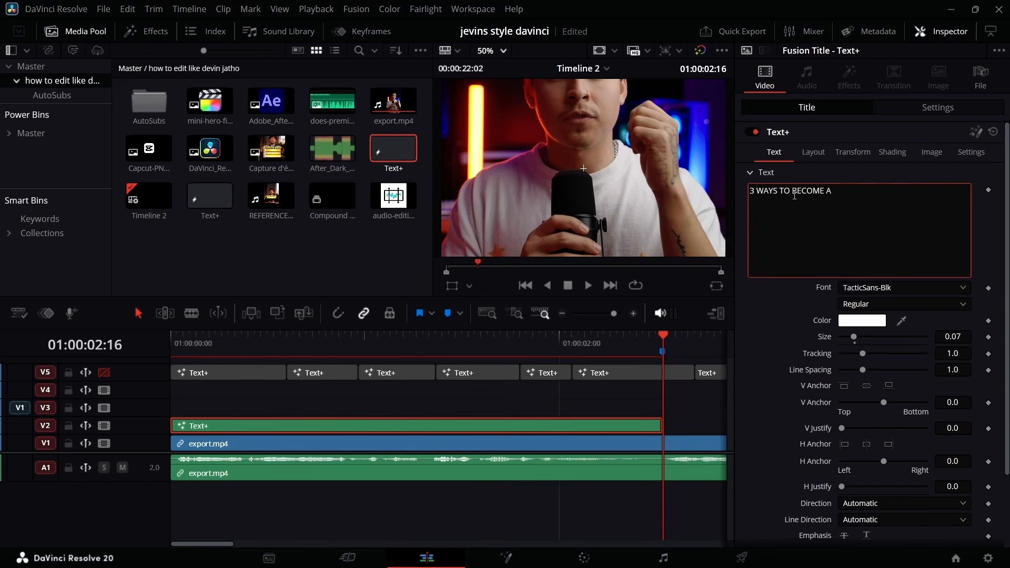
drag(665, 344, 171, 344)
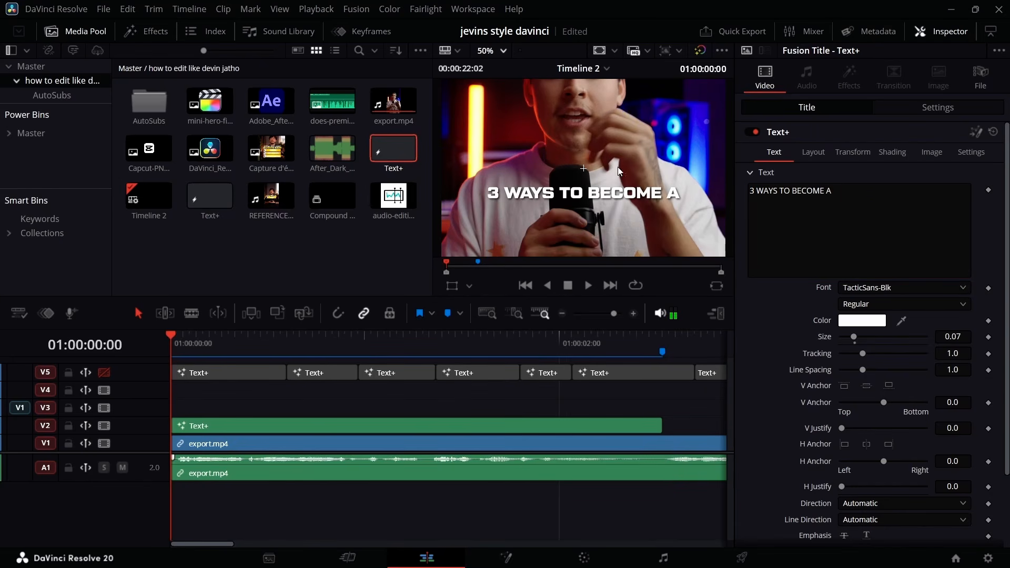
Duplicate the V2 title onto track V3 and replace the copy's text with "KICK ASS VIDEO EDITOR".
click(327, 429)
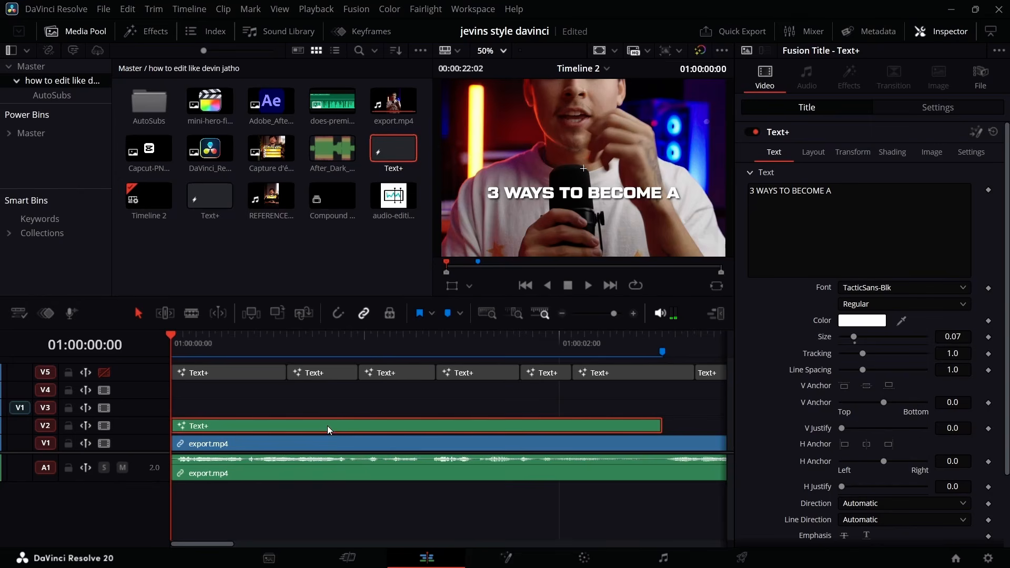
drag(327, 427, 326, 407)
click(862, 191)
key(ctrl+a)
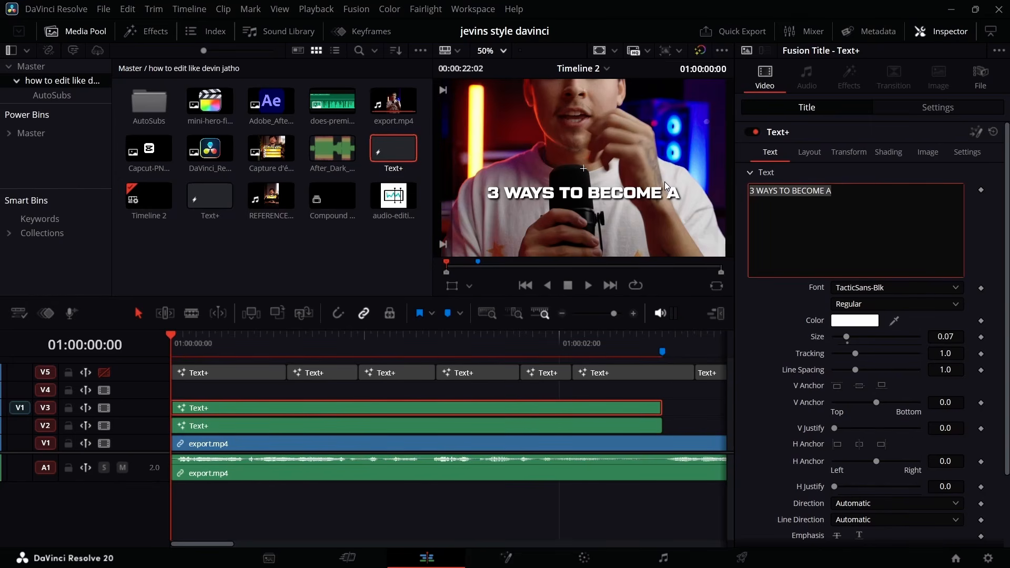
key(BackSpace)
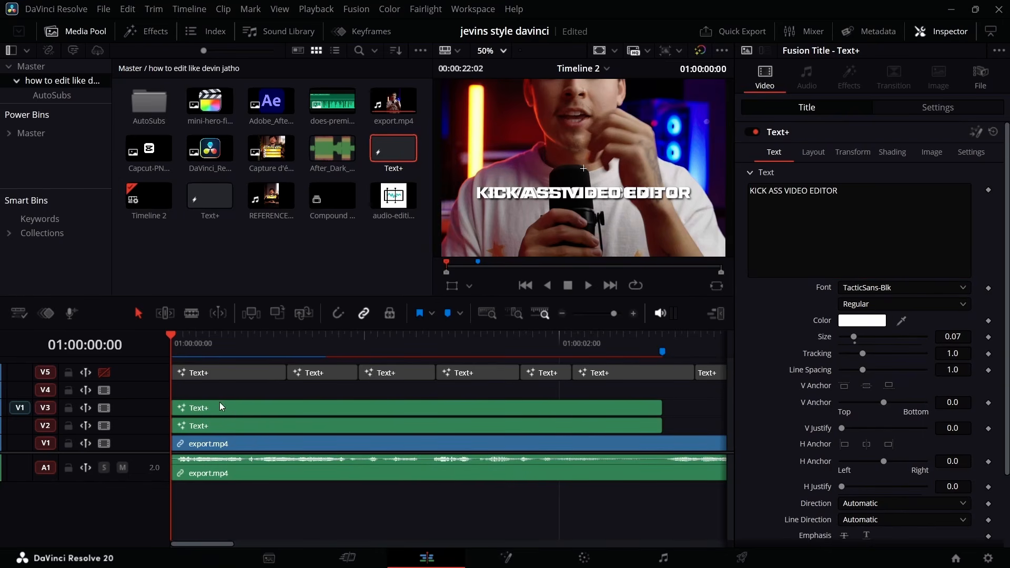
Disable track V3 and set the font of the "3 WAYS TO BECOME A" title on V2 to TacticSansExd-Med.
click(238, 410)
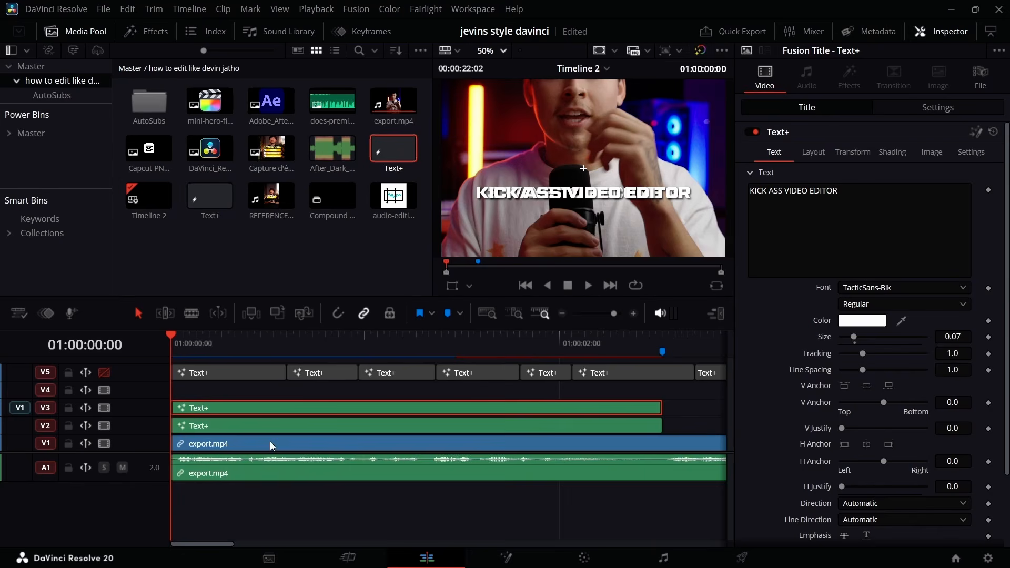
click(298, 424)
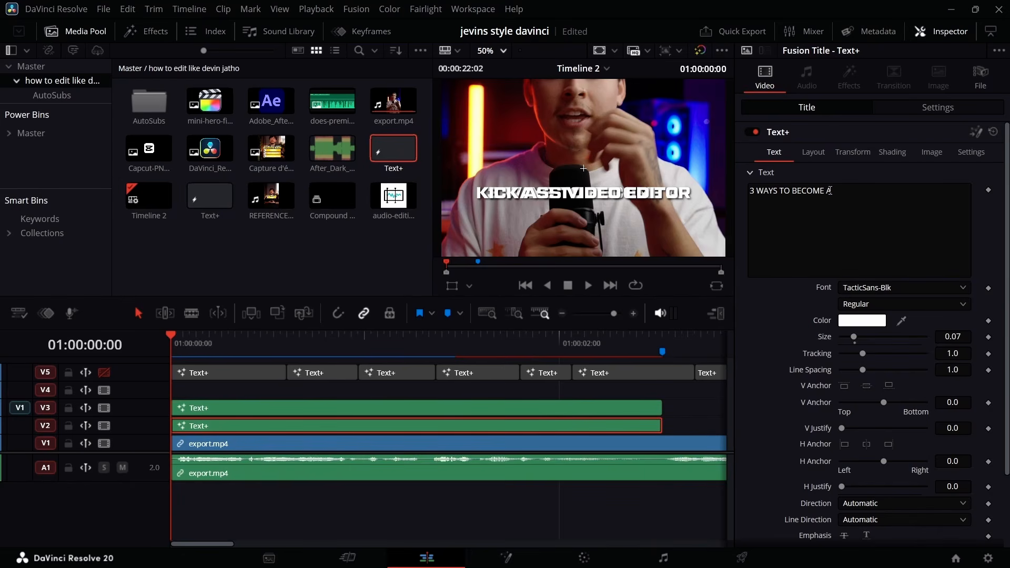
click(880, 300)
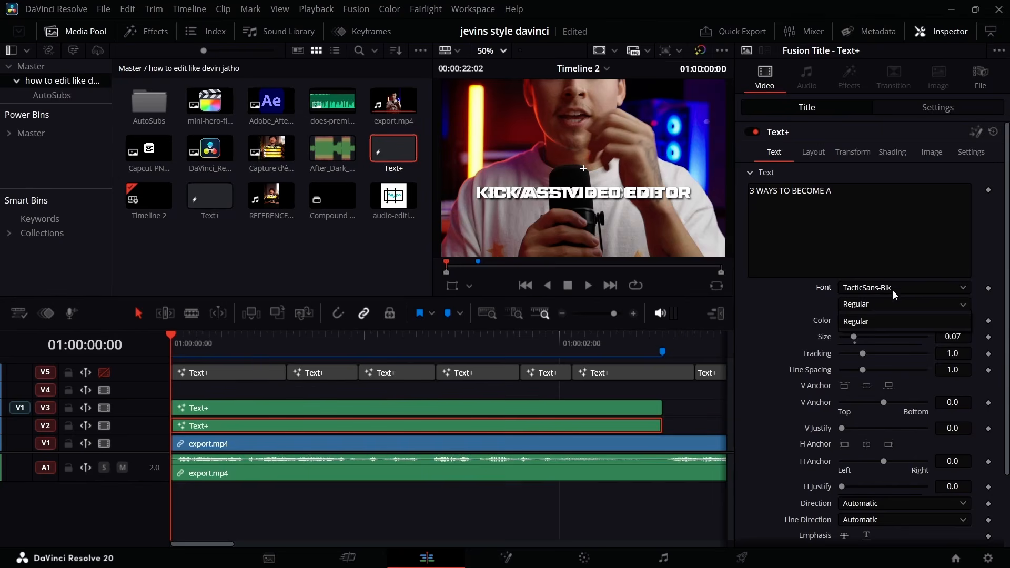
click(892, 288)
scroll(865, 216, down, 2)
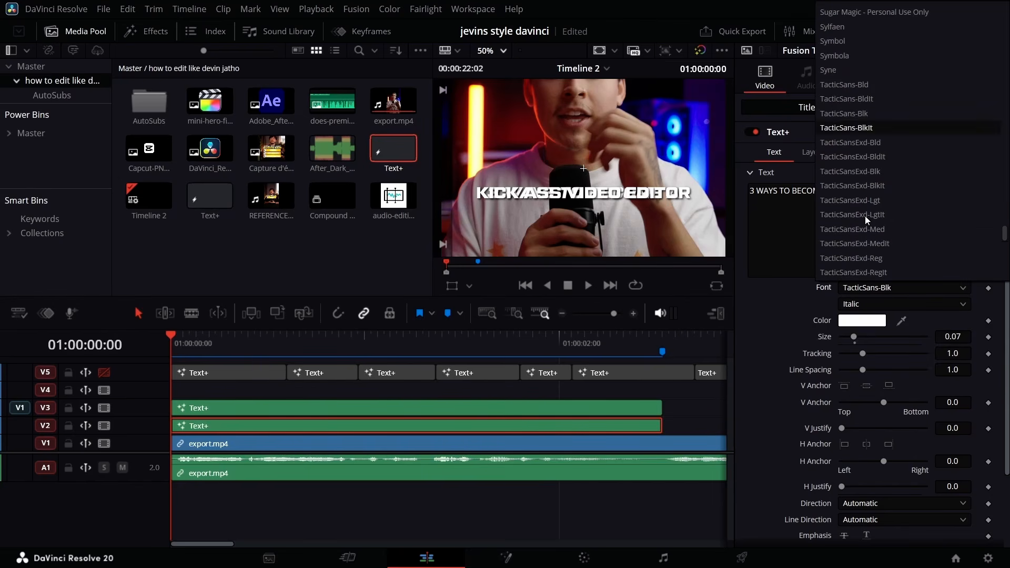
click(104, 409)
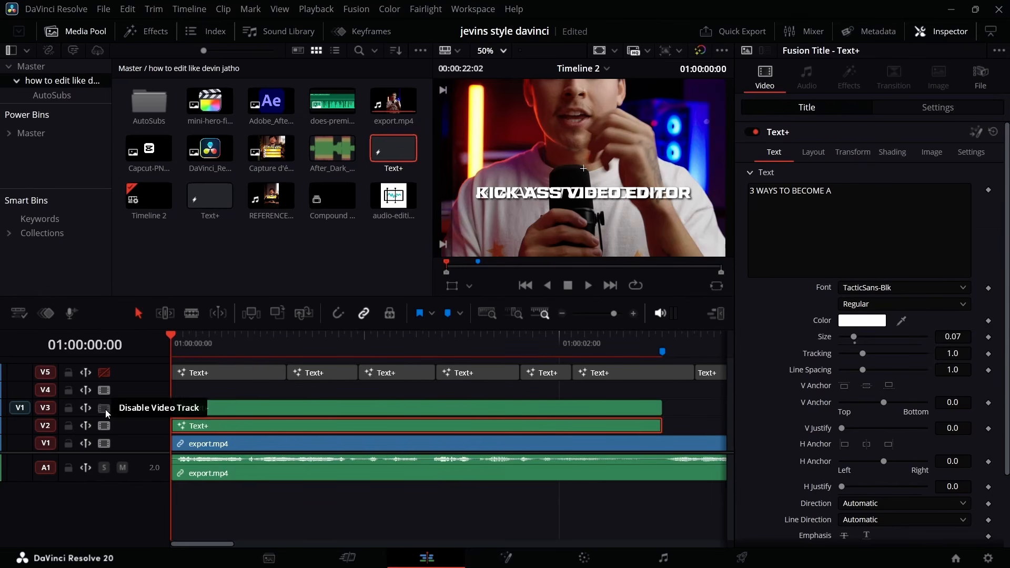
click(104, 408)
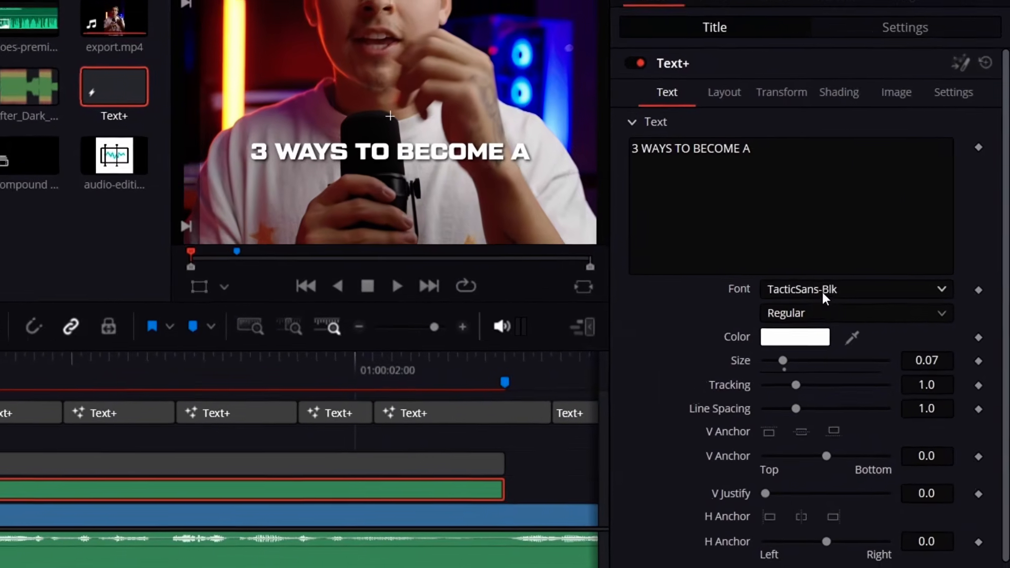
click(822, 290)
scroll(817, 143, down, 2)
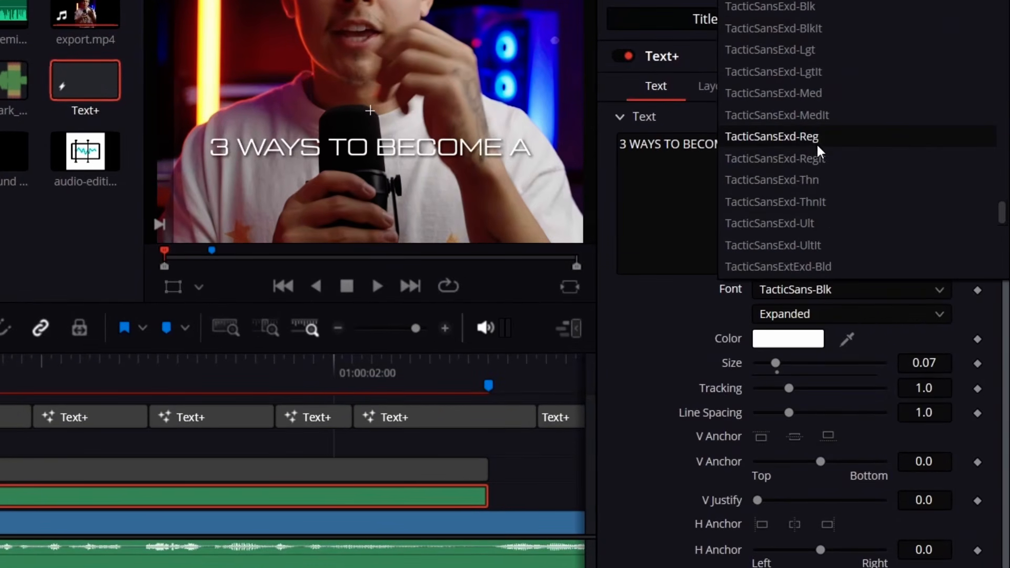
click(806, 93)
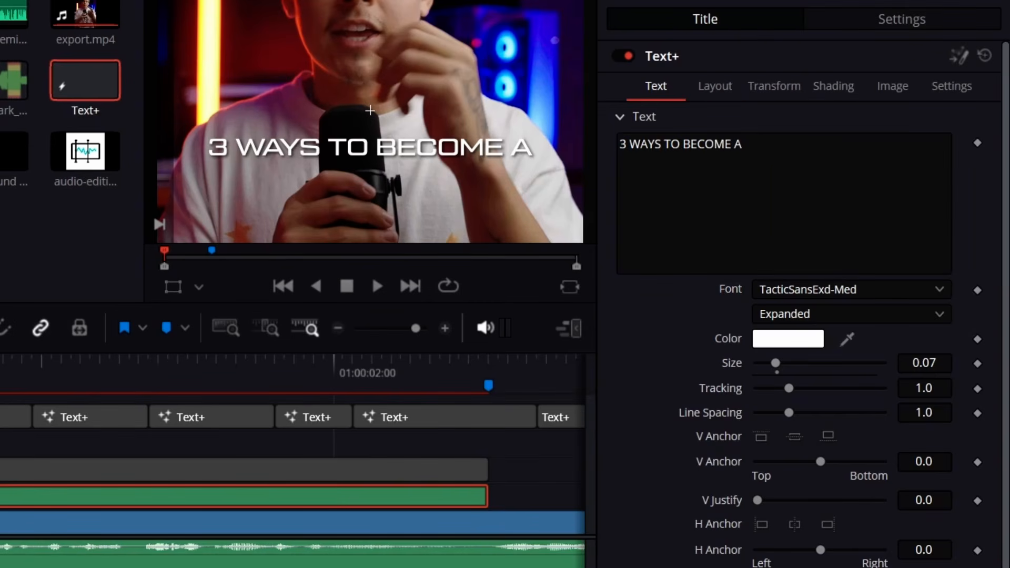
Move the "KICK ASS VIDEO EDITOR" title on V3 below the first line by setting its vertical center to 0.425.
click(716, 86)
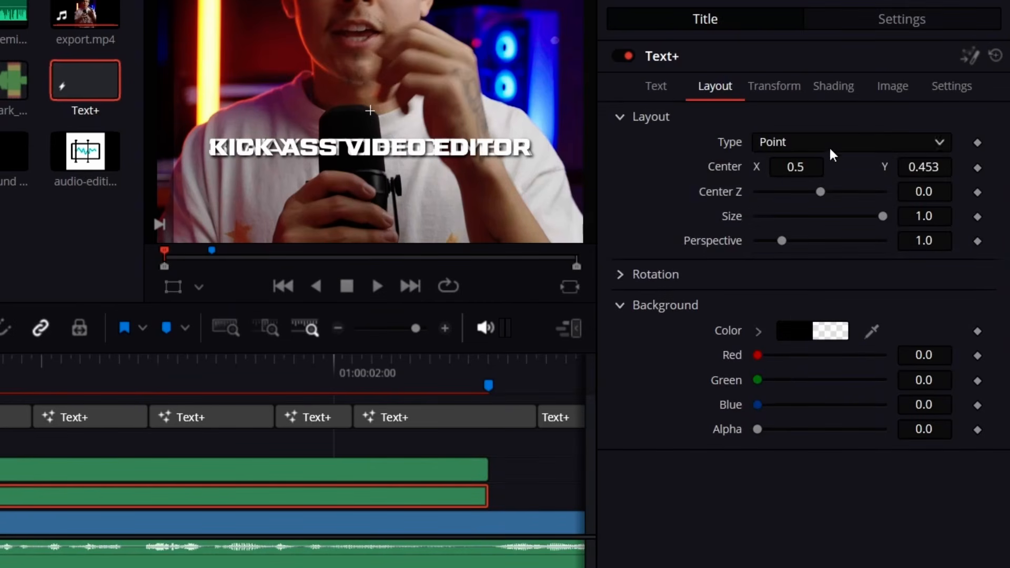
drag(923, 168, 924, 167)
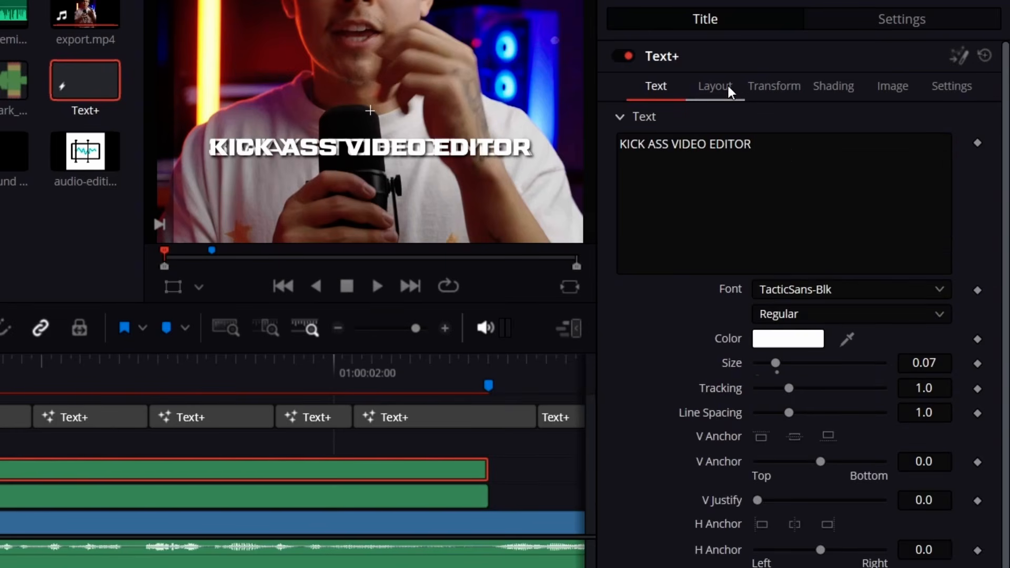
click(728, 90)
drag(923, 167, 923, 167)
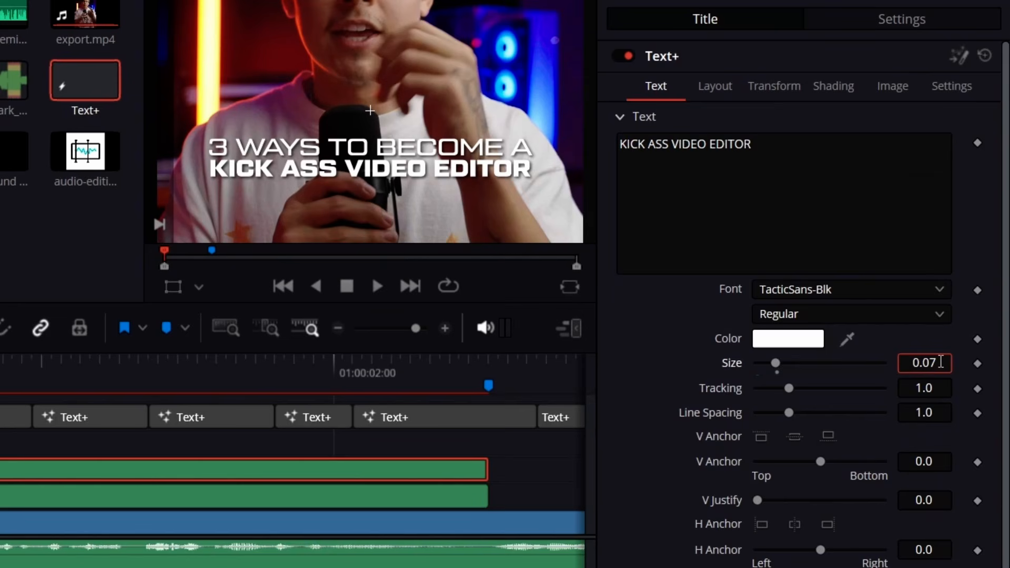
Enlarge the text of both the V3 and V2 titles to a size of 0.08.
key(BackSpace)
text(9)
click(718, 88)
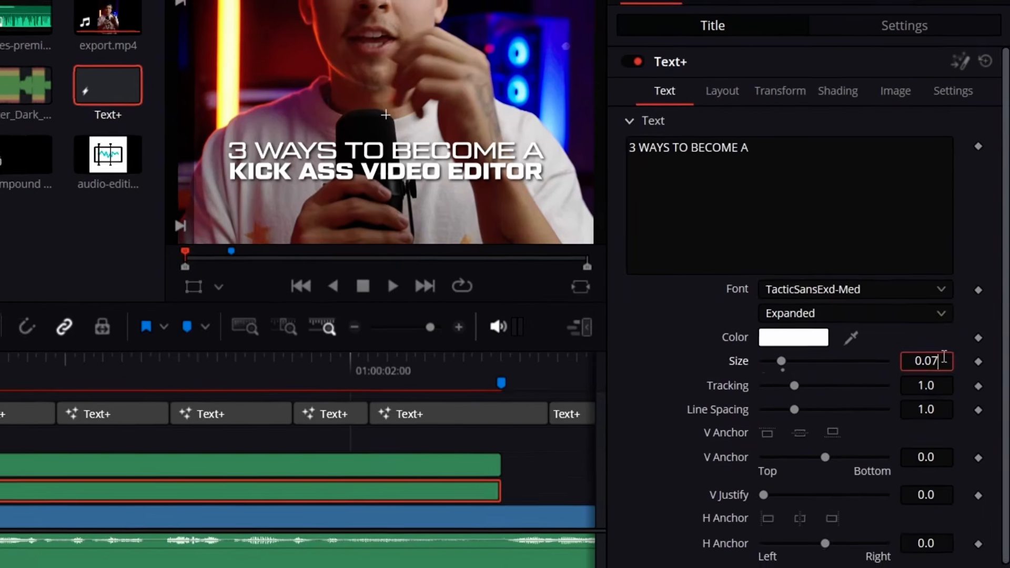
key(BackSpace)
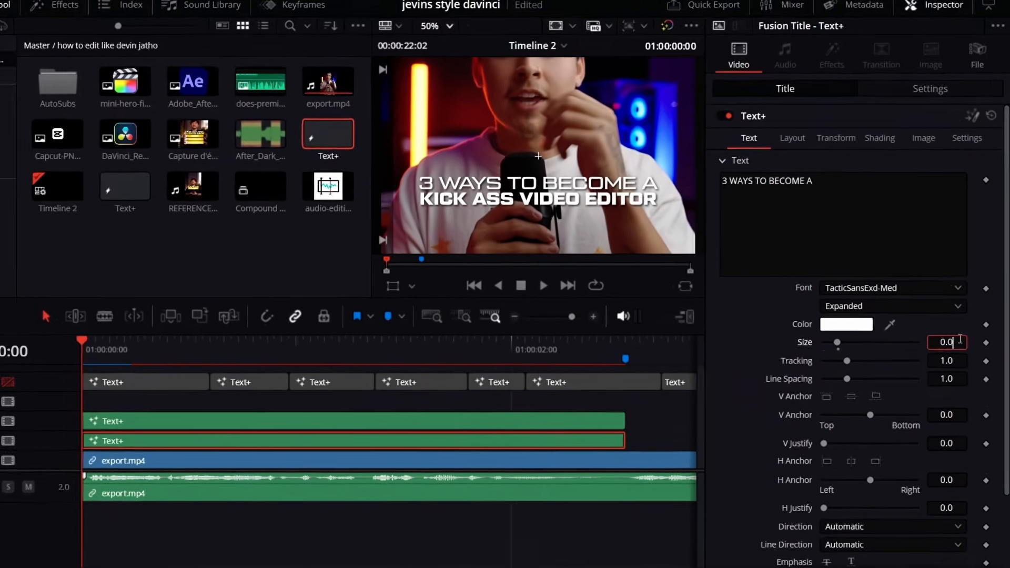
text(9)
key(BackSpace)
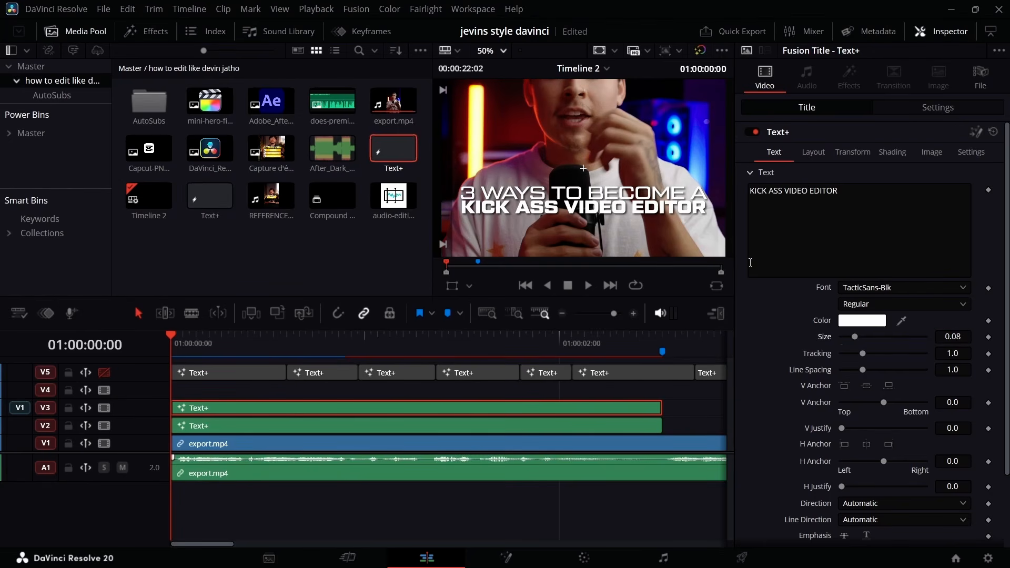
Set the V3 title's vertical center to 0.418 and change its text to "KICK *SS VIDEO EDITOR".
click(810, 156)
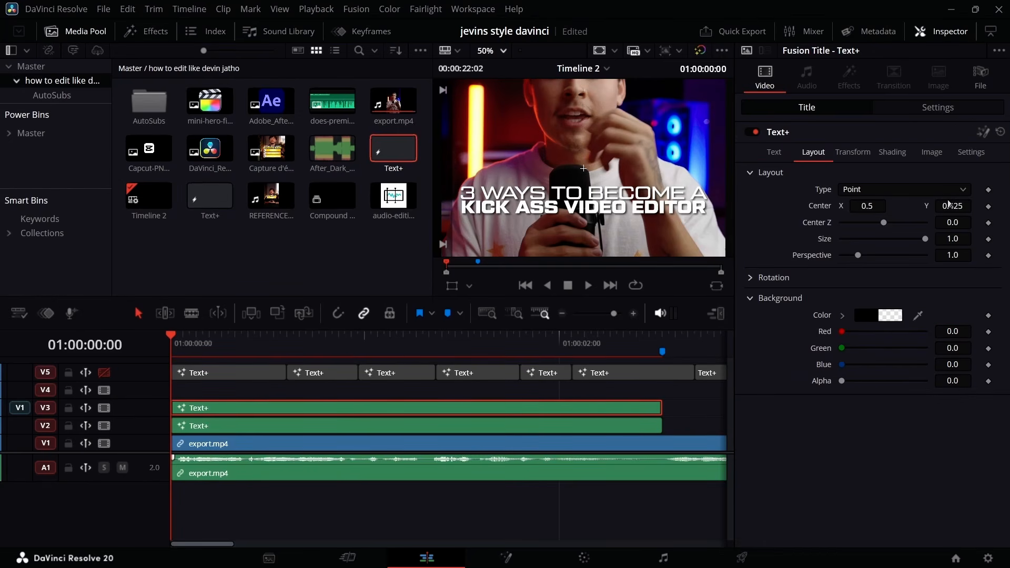
drag(956, 206, 739, 201)
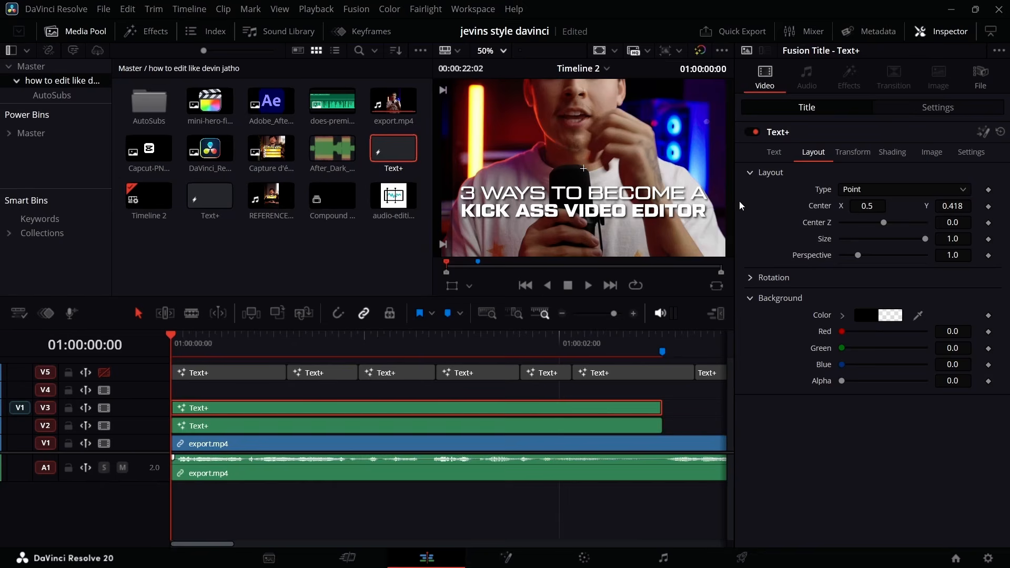
click(775, 152)
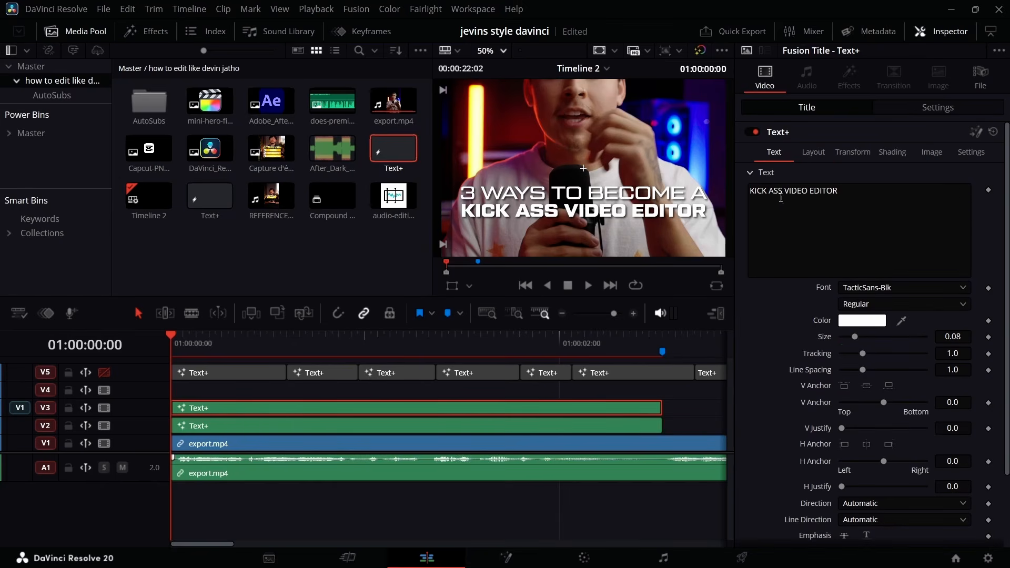
click(773, 191)
key(BackSpace)
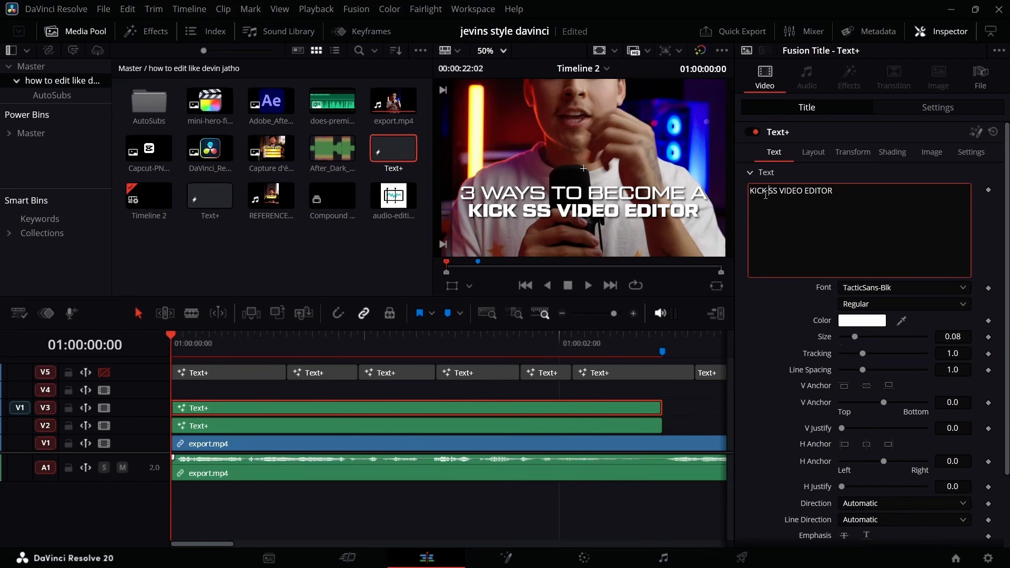
text(*)
click(396, 275)
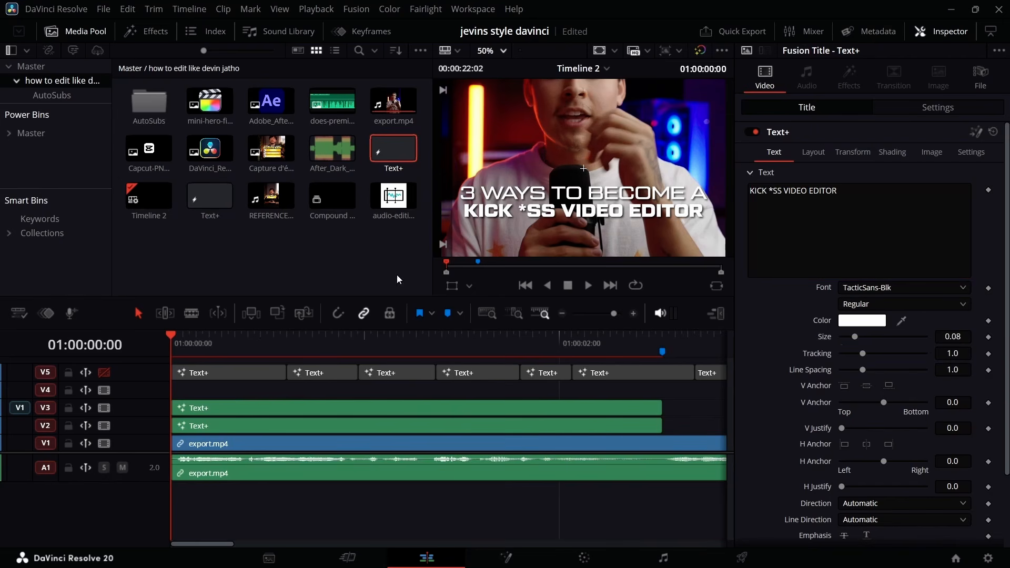
Open the V3 title in Fusion and space the Template and MediaOut1 nodes well apart.
click(238, 415)
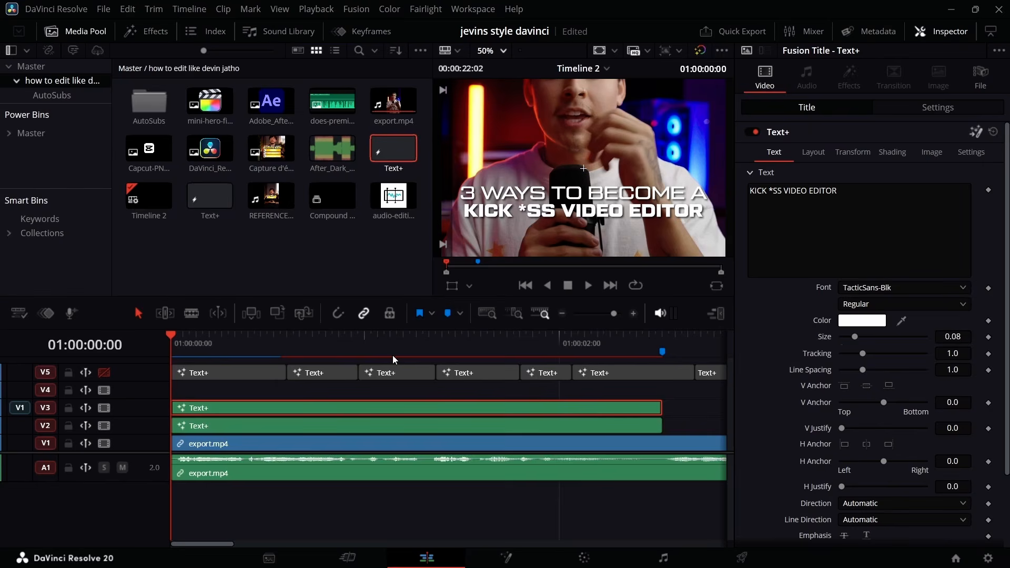
key(shift+5)
ctrl+click(221, 385)
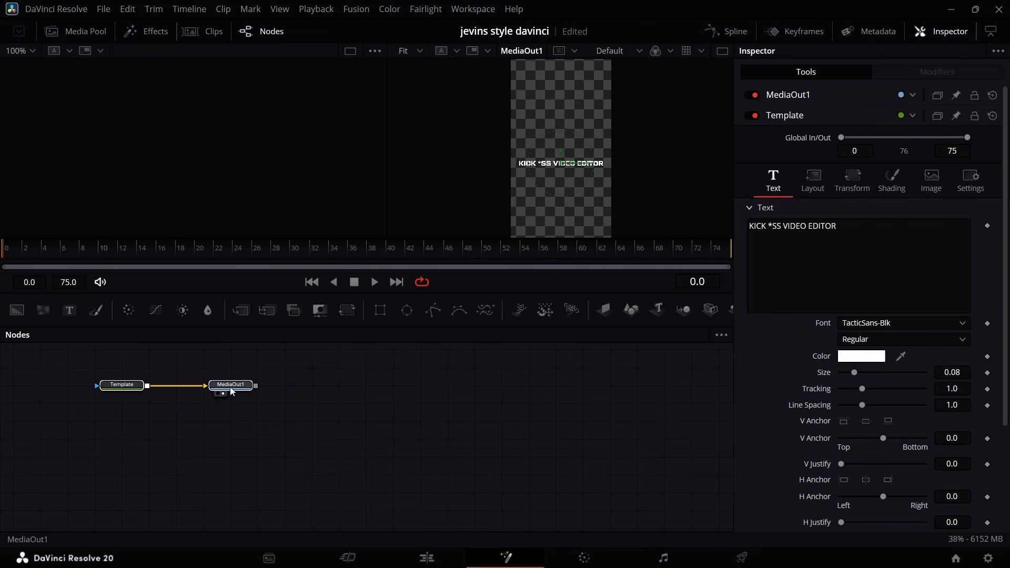
drag(221, 384, 491, 472)
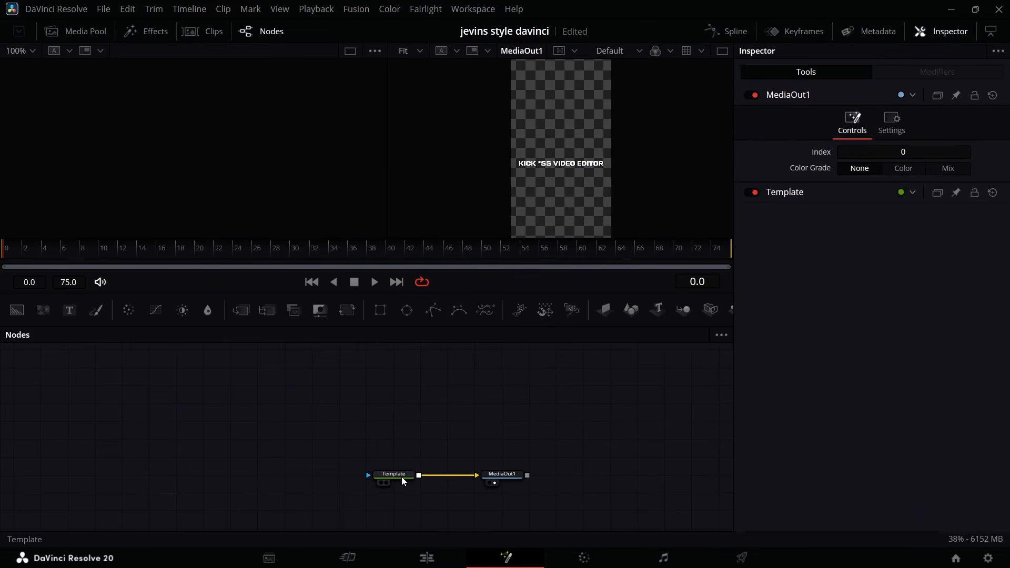
drag(402, 477, 249, 486)
Insert the Neo Light Sweep Pro and Neo Glow effects between the Template and MediaOut1 nodes.
click(246, 475)
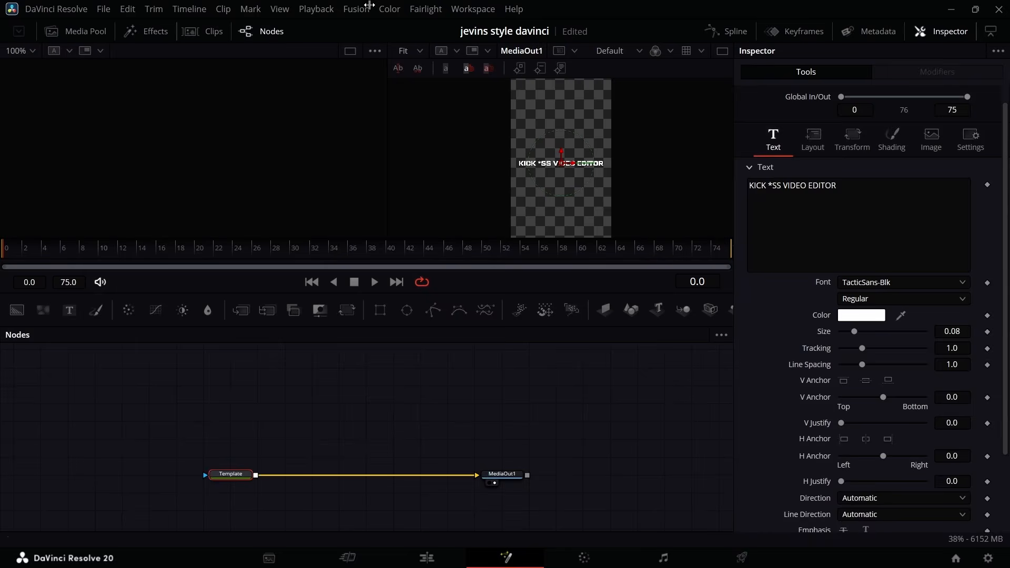
click(421, 51)
click(422, 116)
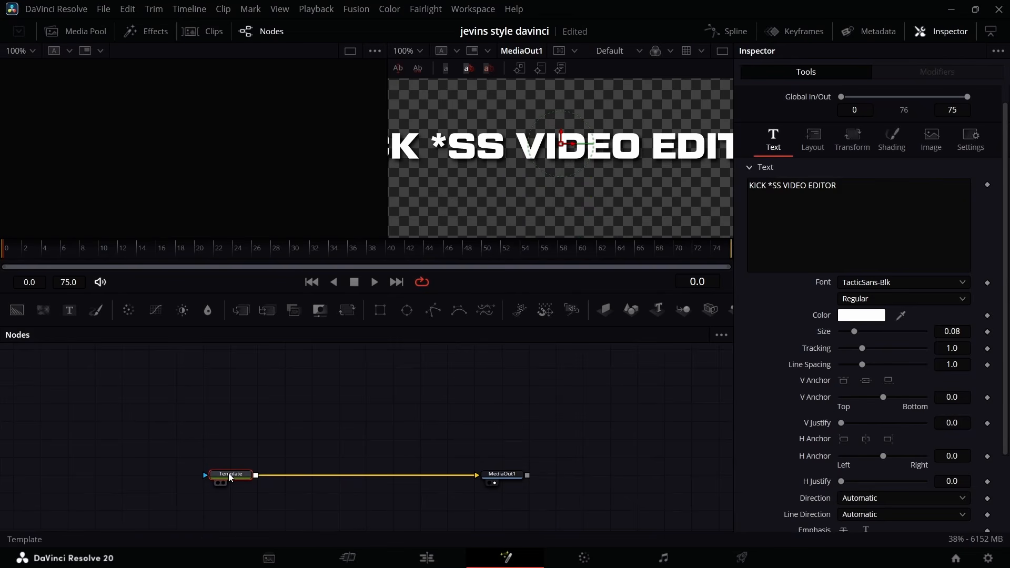
click(146, 31)
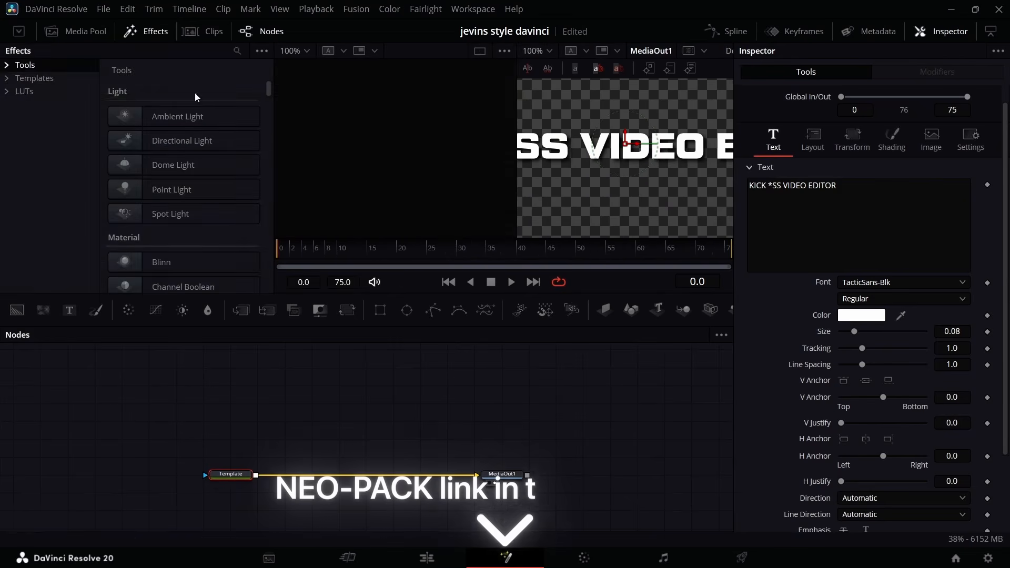
click(55, 79)
scroll(195, 213, down, 5)
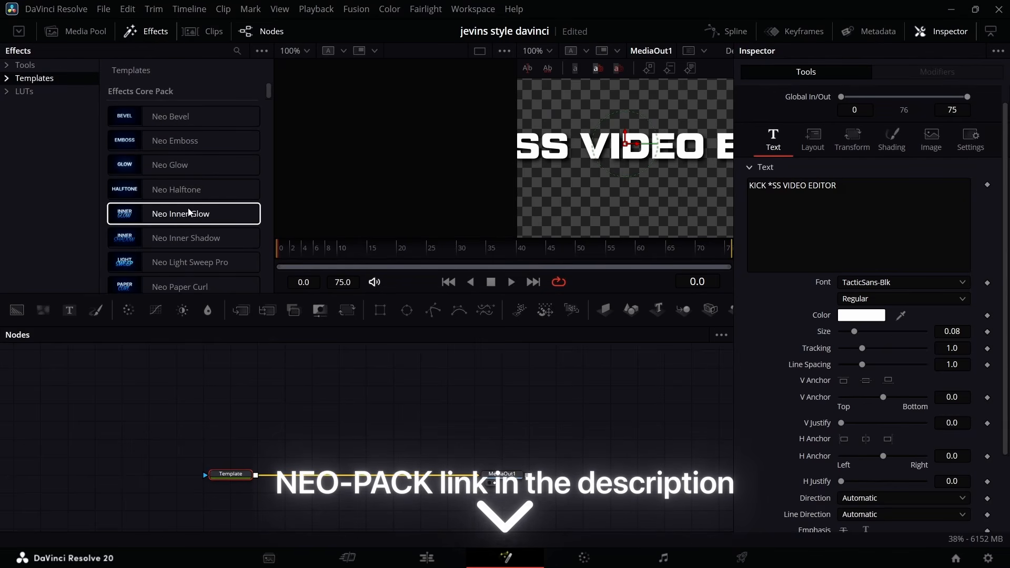
double_click(195, 263)
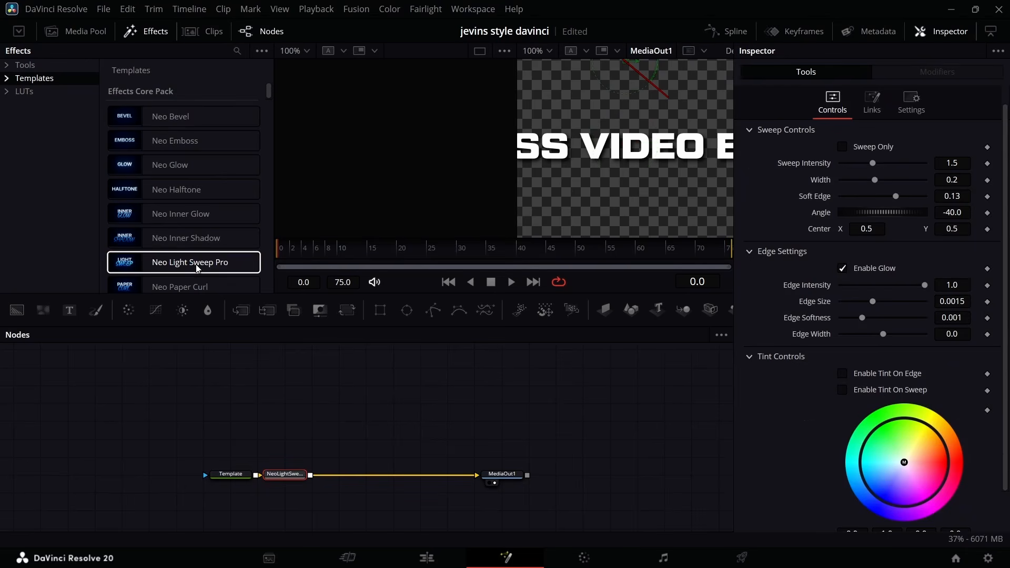
double_click(184, 168)
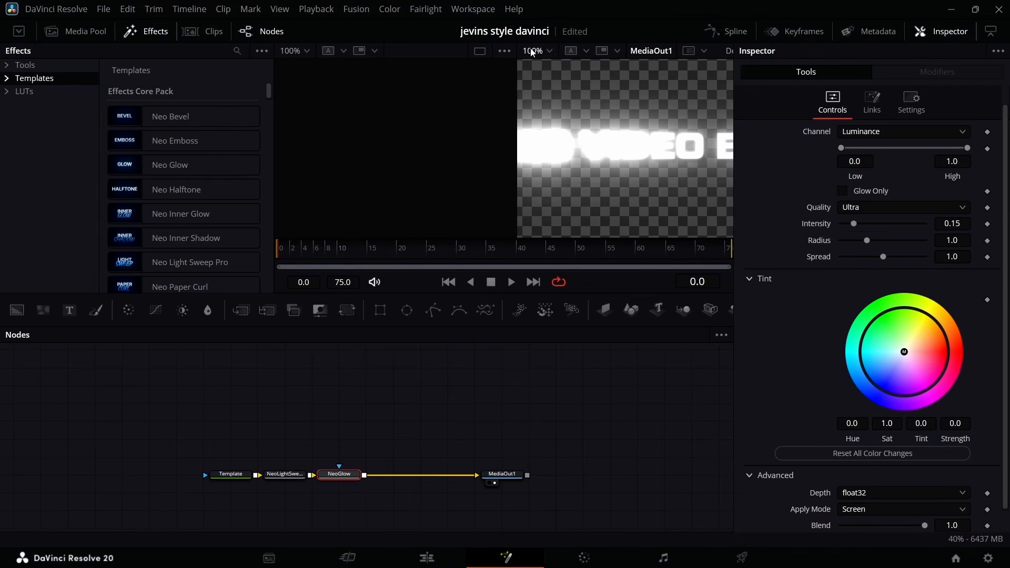
click(163, 34)
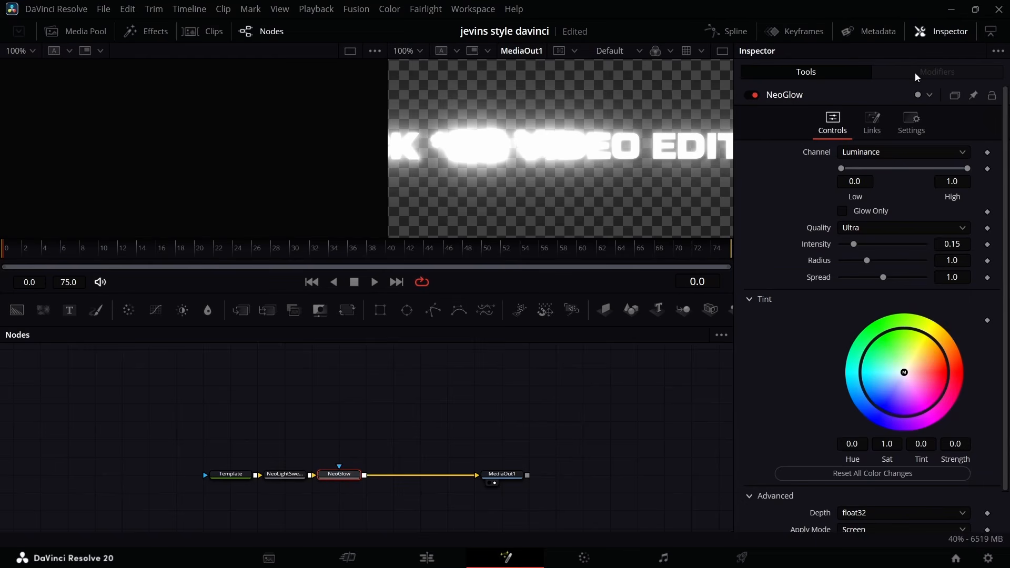
Disable the NeoGlow node and center the light sweep on the title text by setting its center Y to 0.415.
click(756, 95)
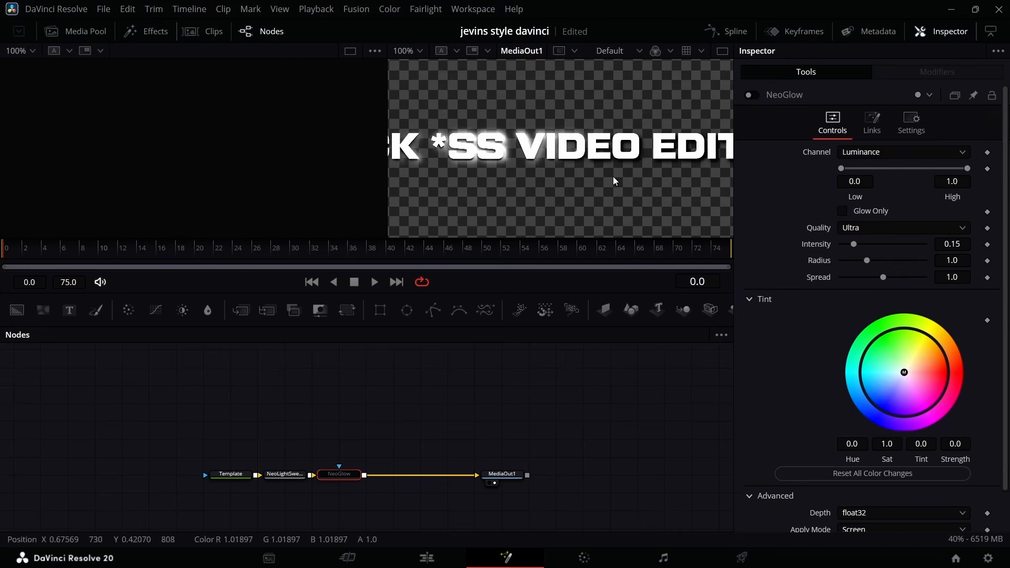
scroll(302, 462, left, 3)
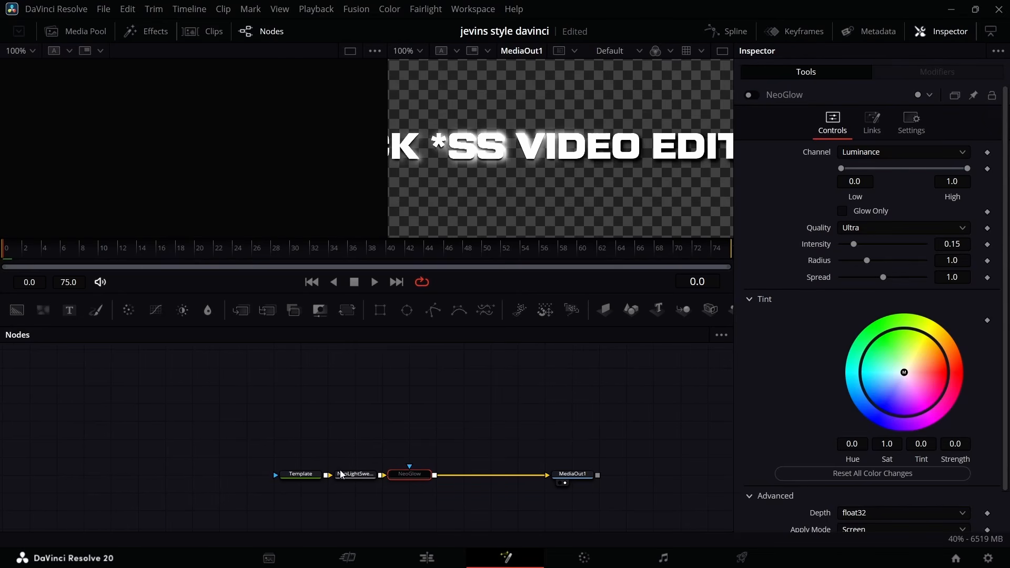
click(355, 474)
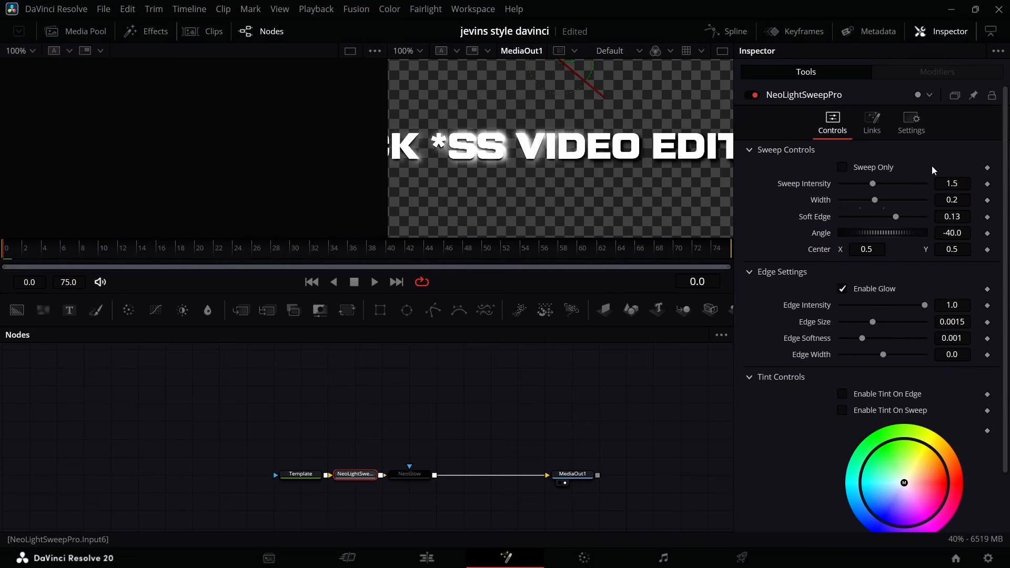
scroll(595, 101, up, 3)
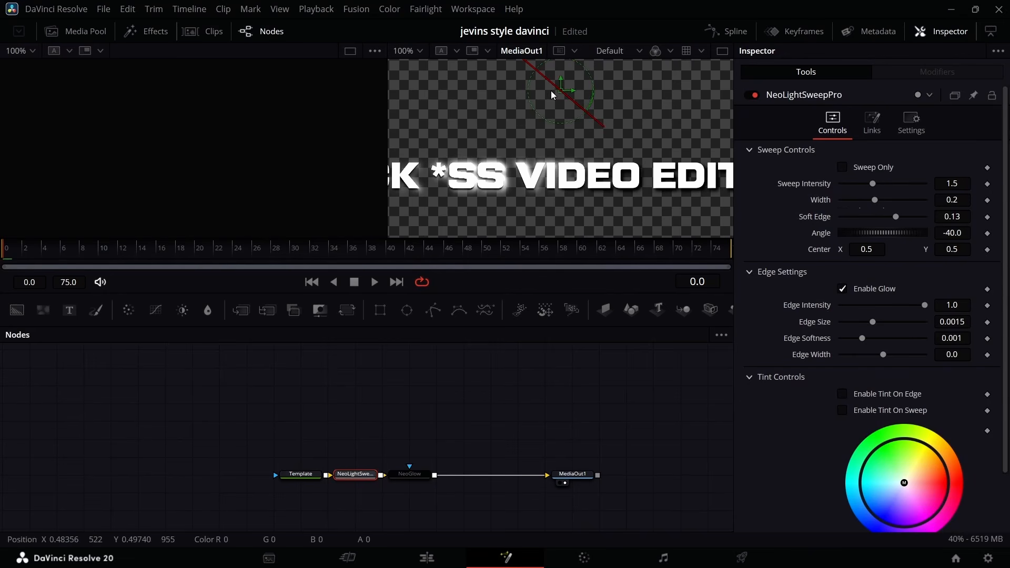
drag(552, 96, 553, 96)
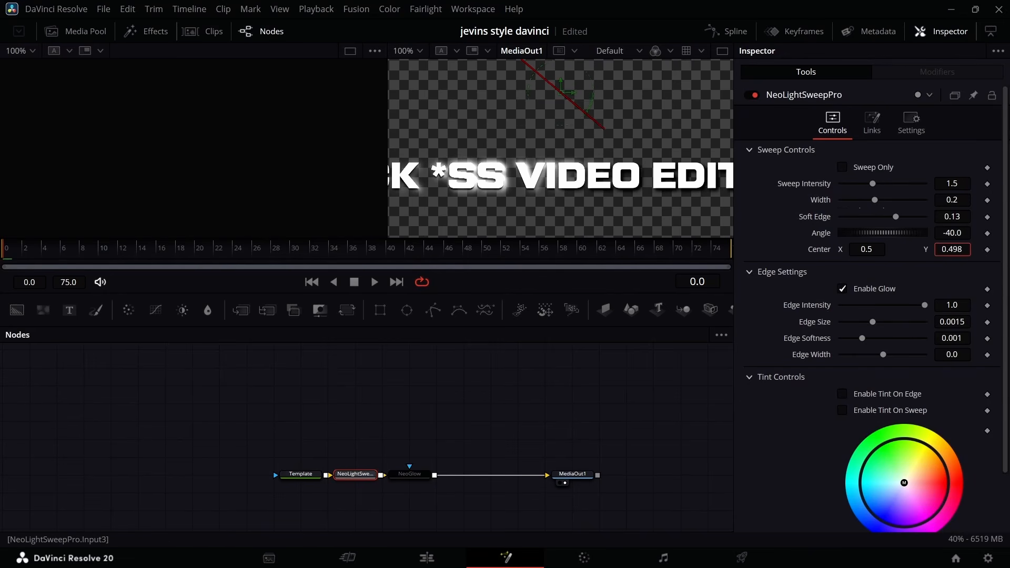
drag(951, 249, 907, 250)
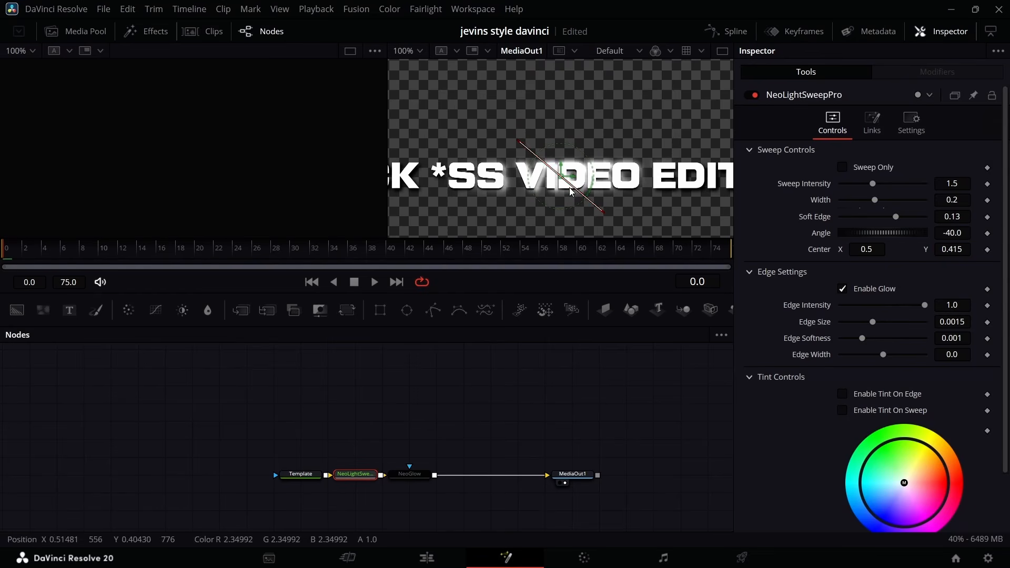
Lower the light sweep's intensity to about 0.378 and its width to about 0.106, and re-enable the NeoGlow node.
click(407, 51)
click(413, 99)
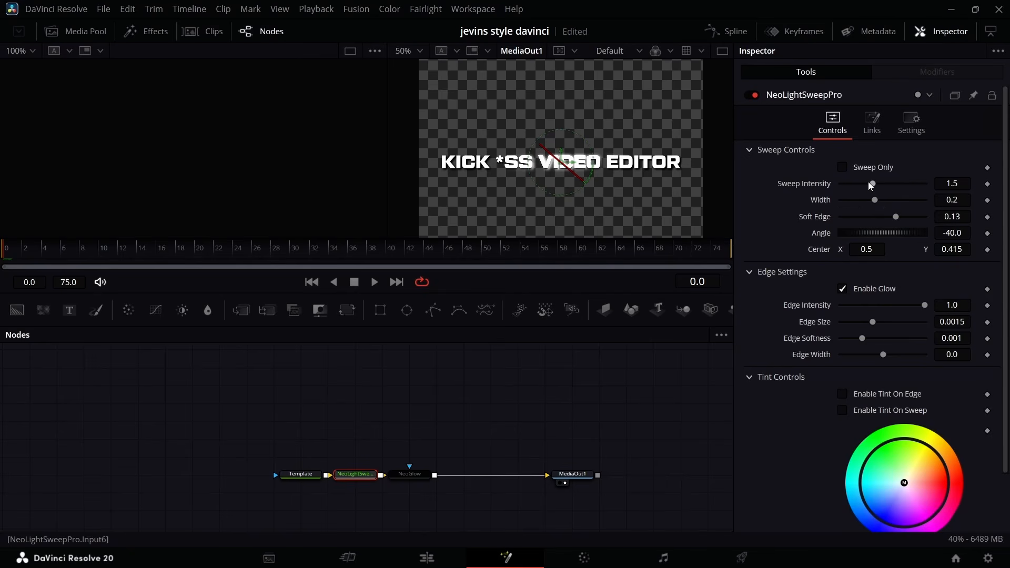
drag(868, 182, 861, 201)
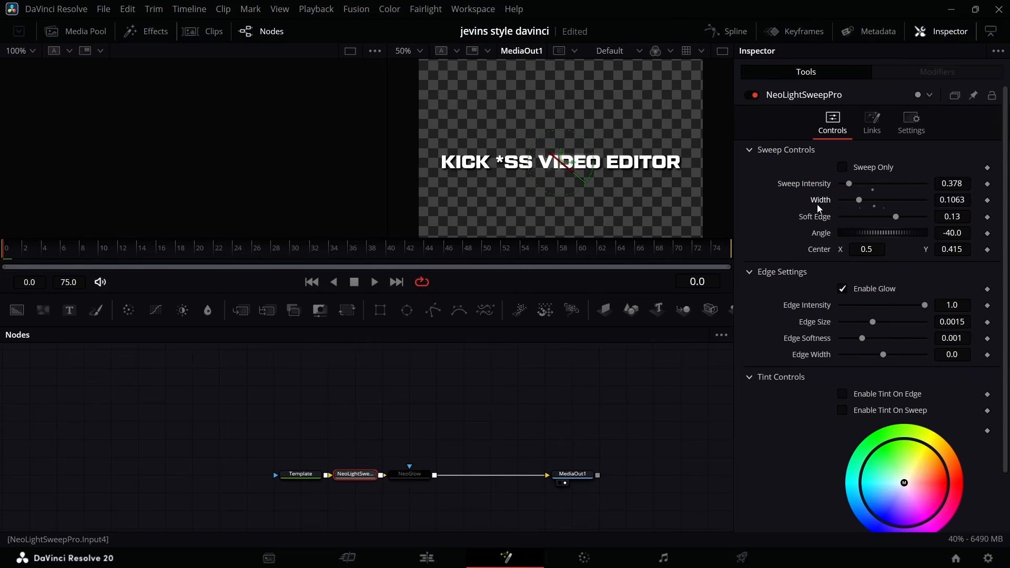
click(409, 474)
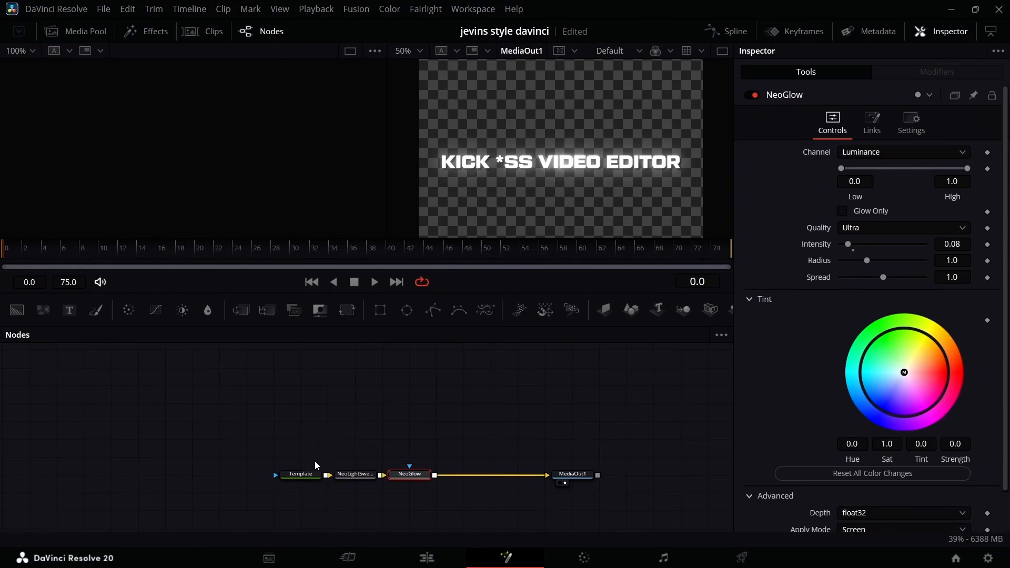
Change the Template node's text color to pure yellow, #ffff00.
click(311, 475)
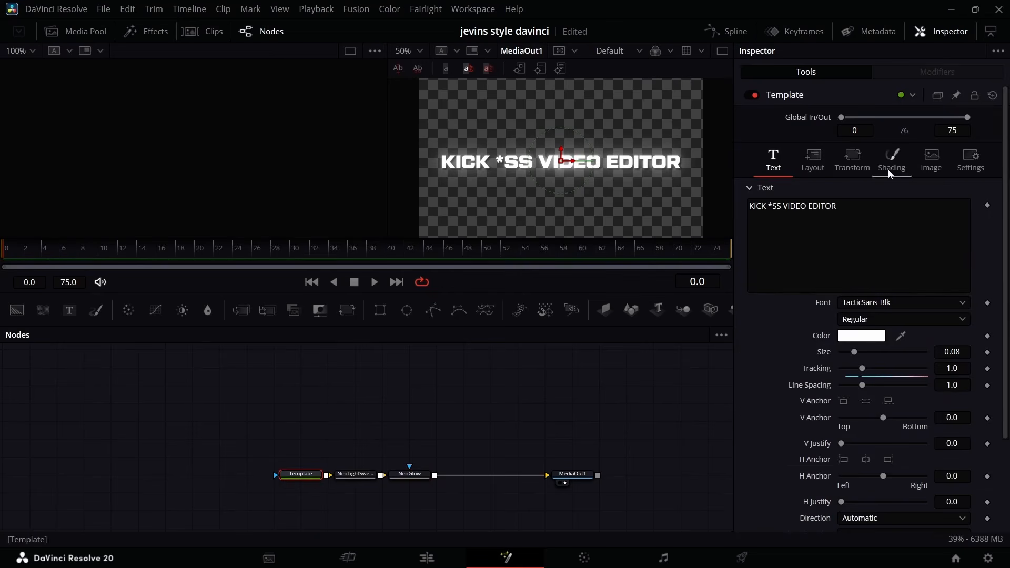
click(861, 337)
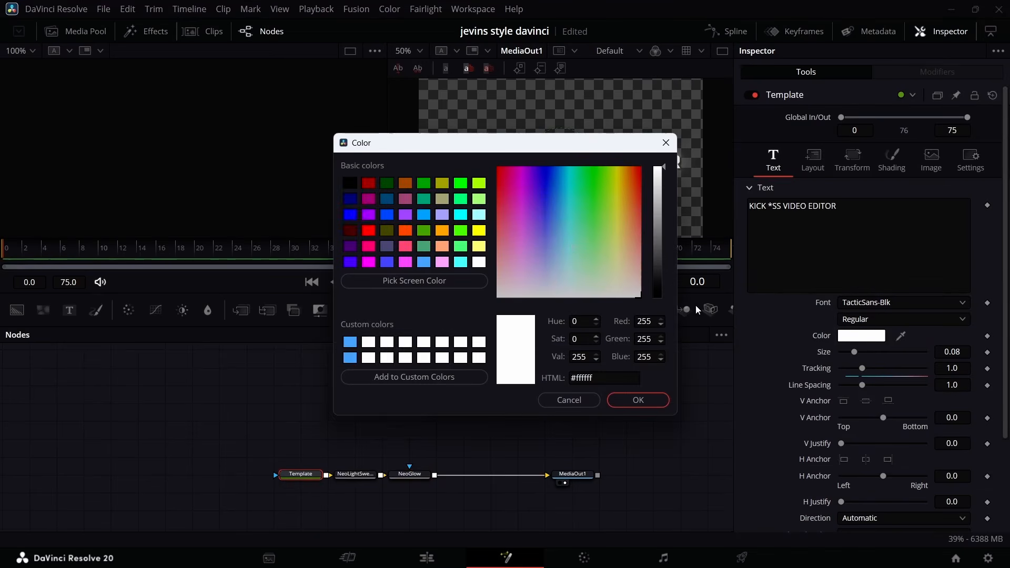
click(441, 232)
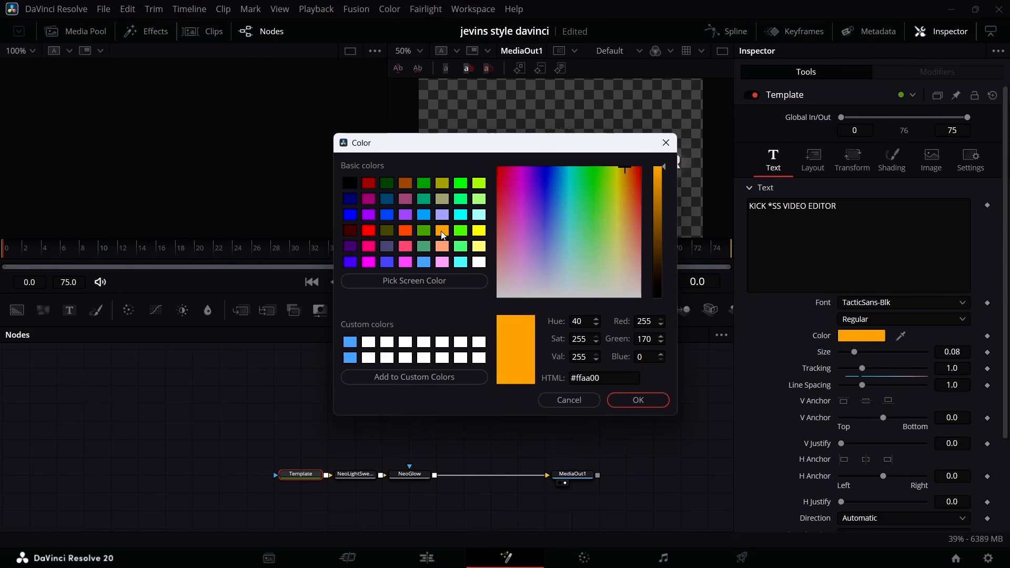
click(477, 230)
click(637, 399)
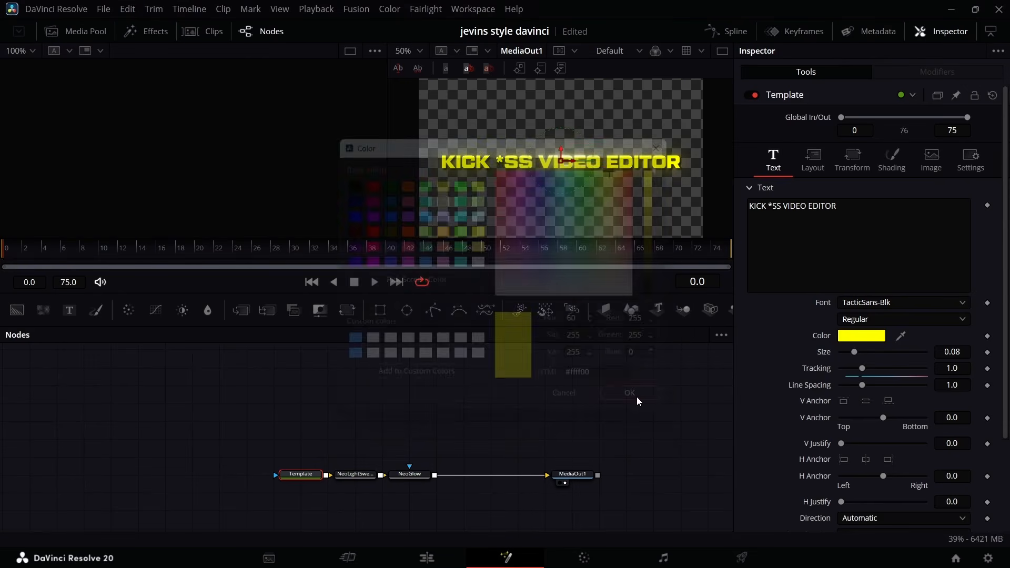
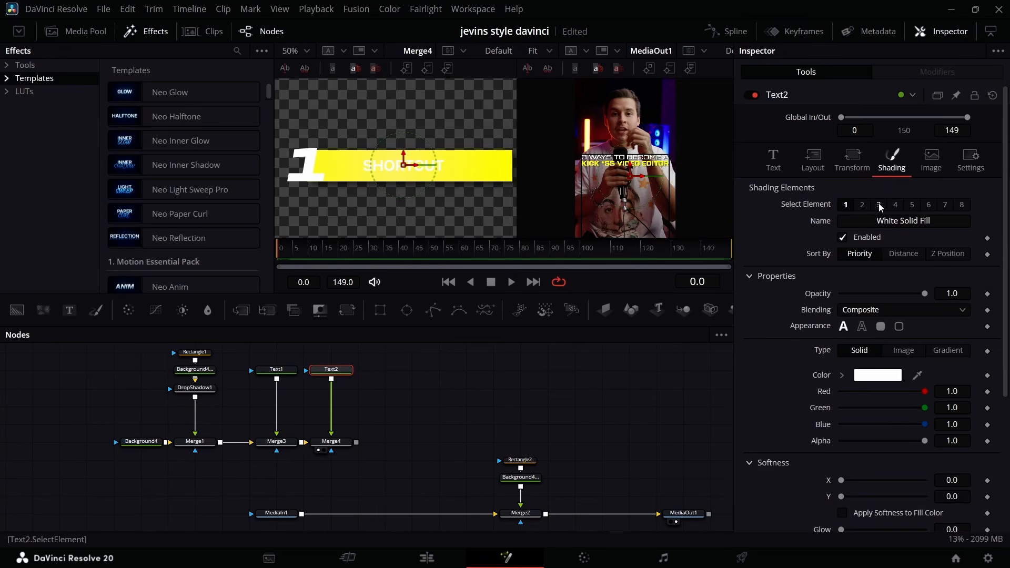
Enable the Black Shadow shading element on Text2, lower its opacity to about 0.614, and save the project.
click(878, 205)
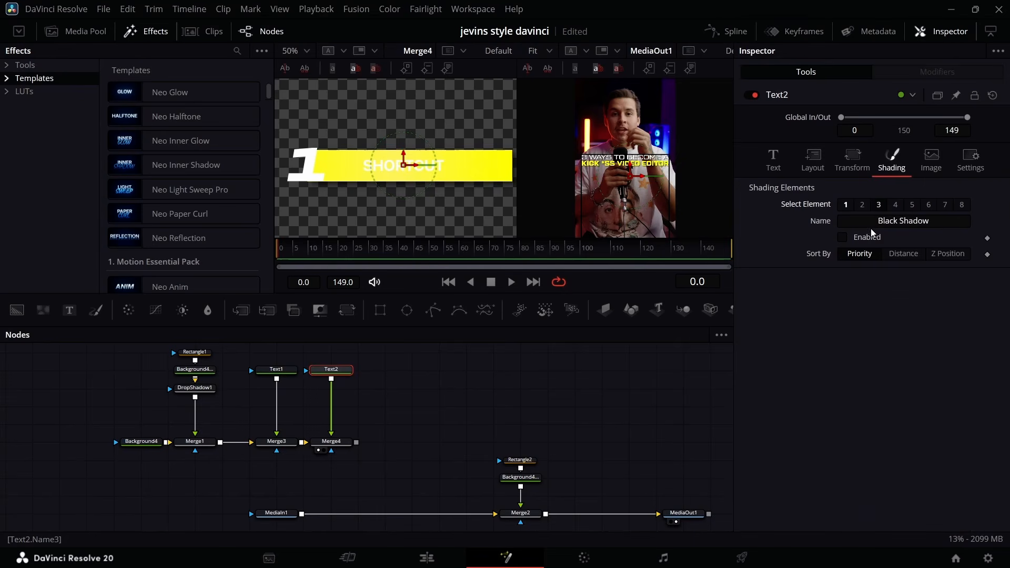
click(841, 238)
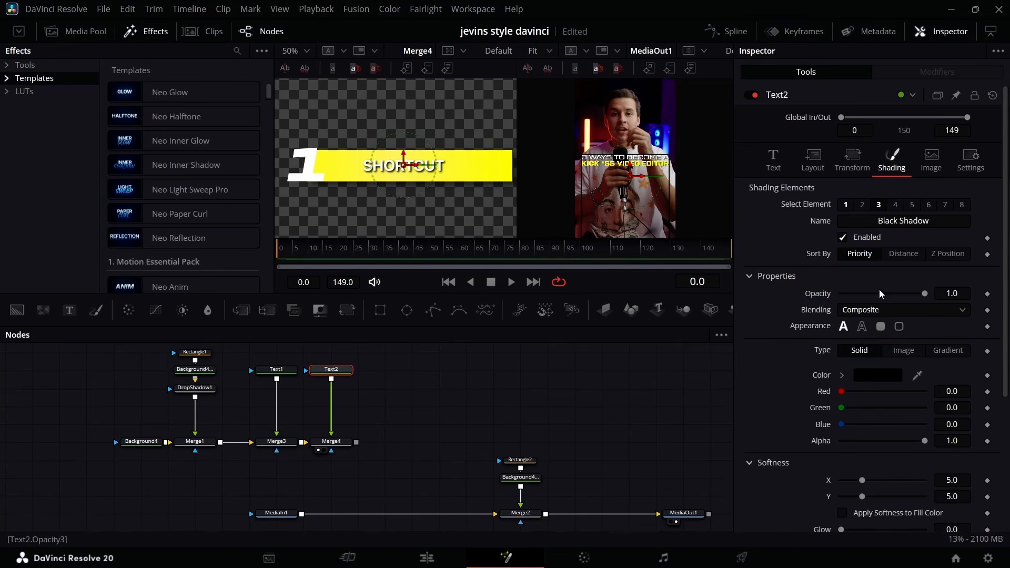
drag(924, 292, 892, 299)
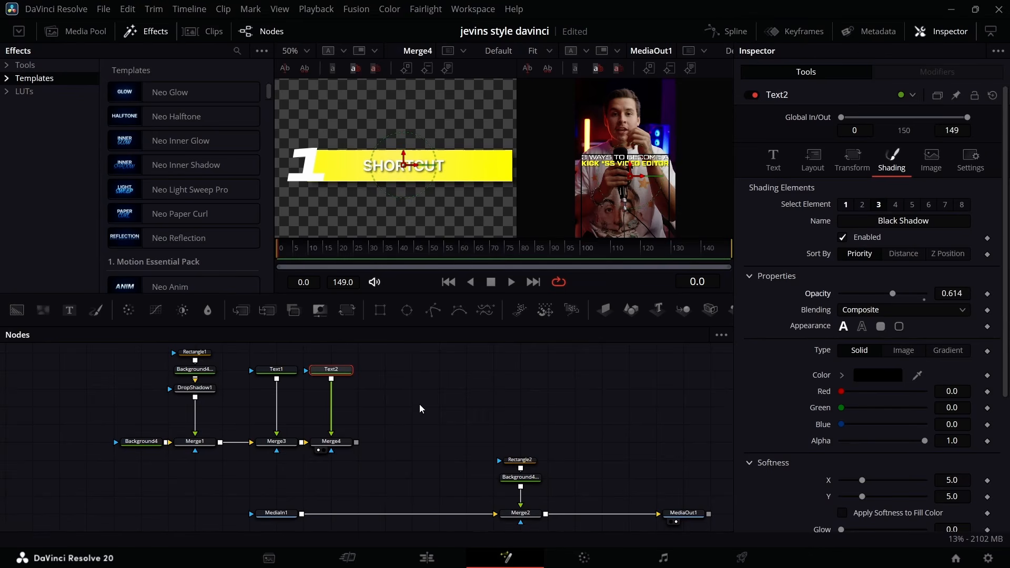
key(ctrl+s)
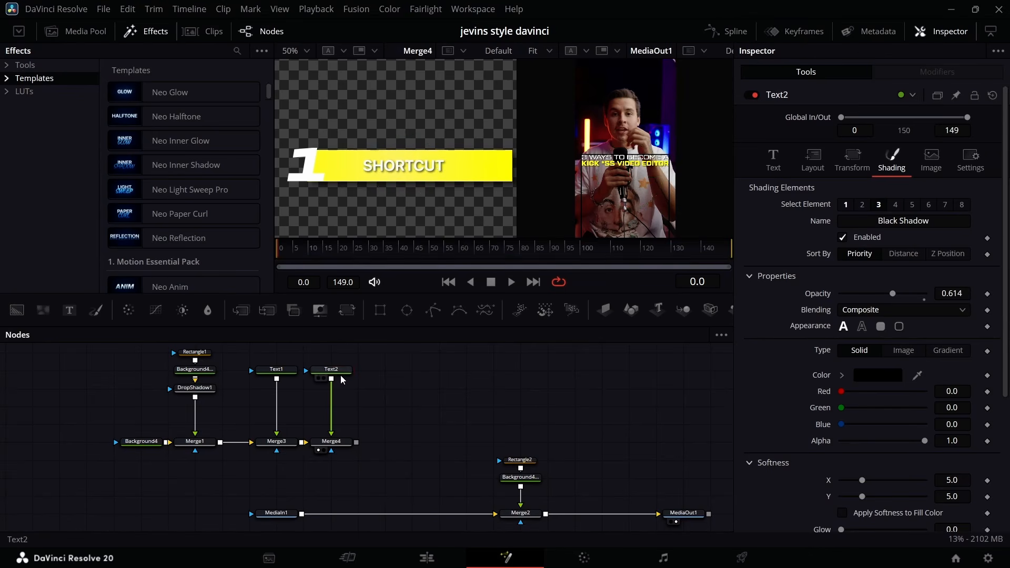
Insert a Mosaic Blur after Text2 with a pixel frequency of about 318.2 and an X offset of -0.3.
key(shift+space)
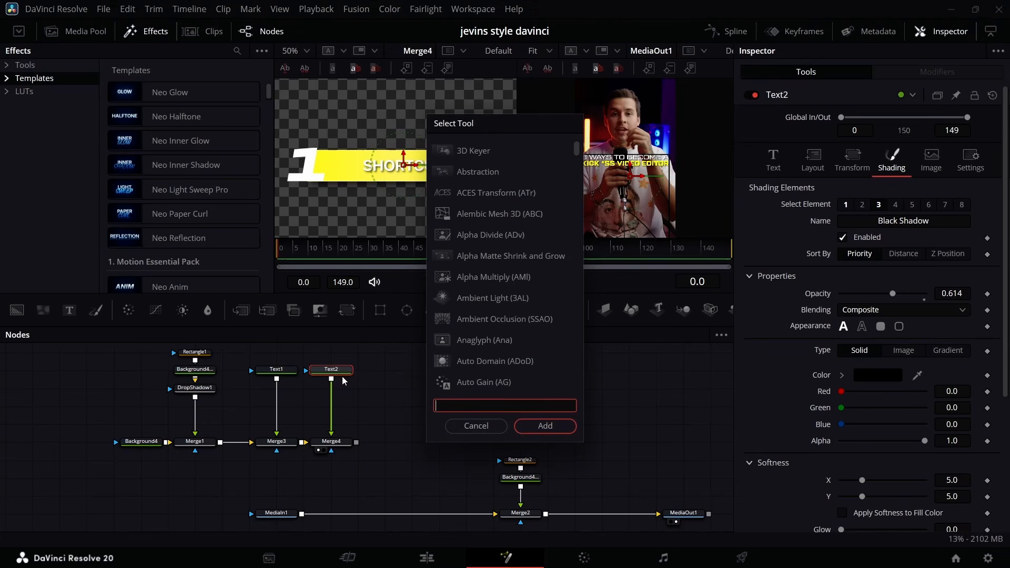
text(mos)
click(501, 220)
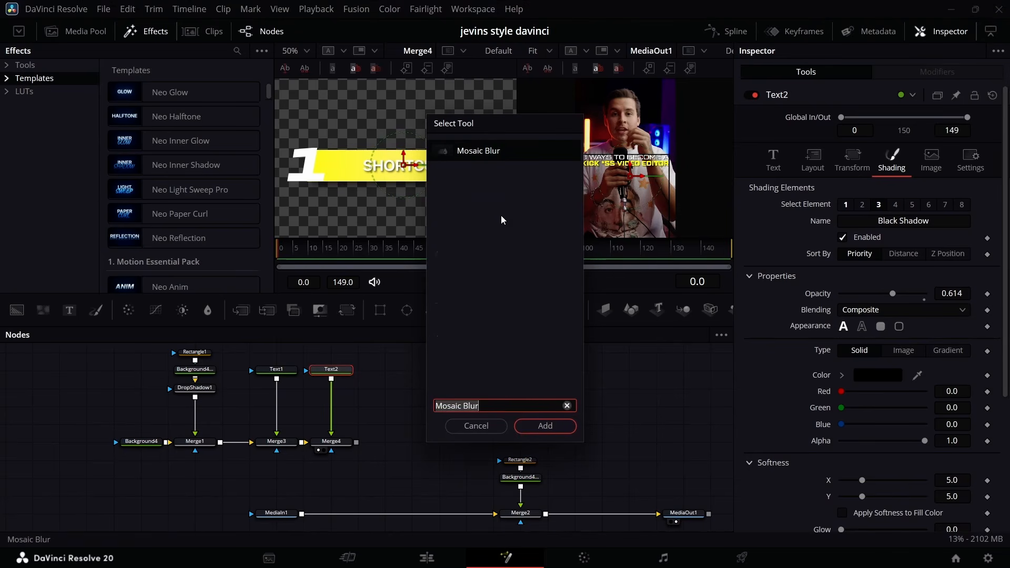
click(542, 426)
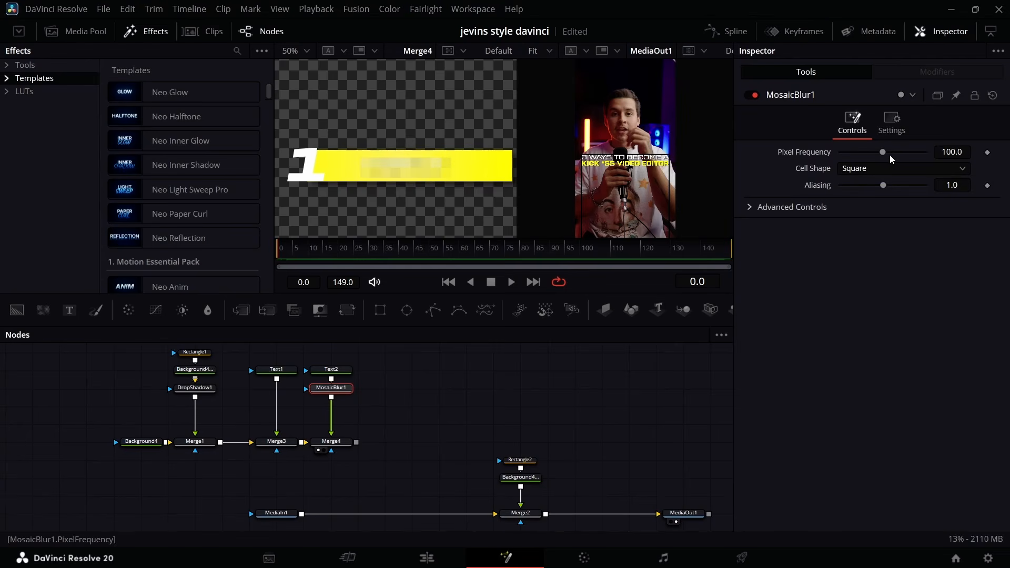
drag(883, 156, 930, 156)
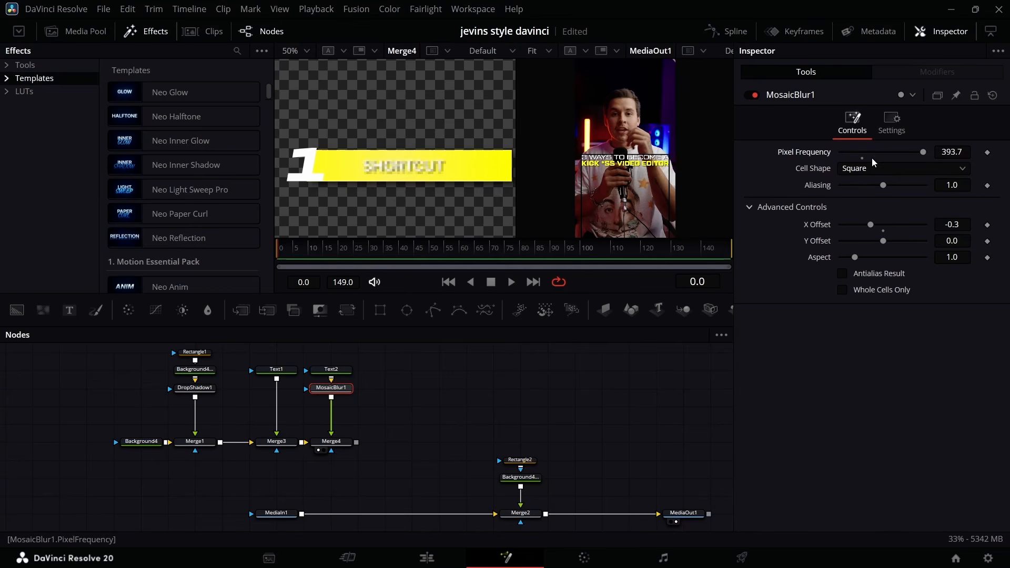
drag(921, 153, 907, 156)
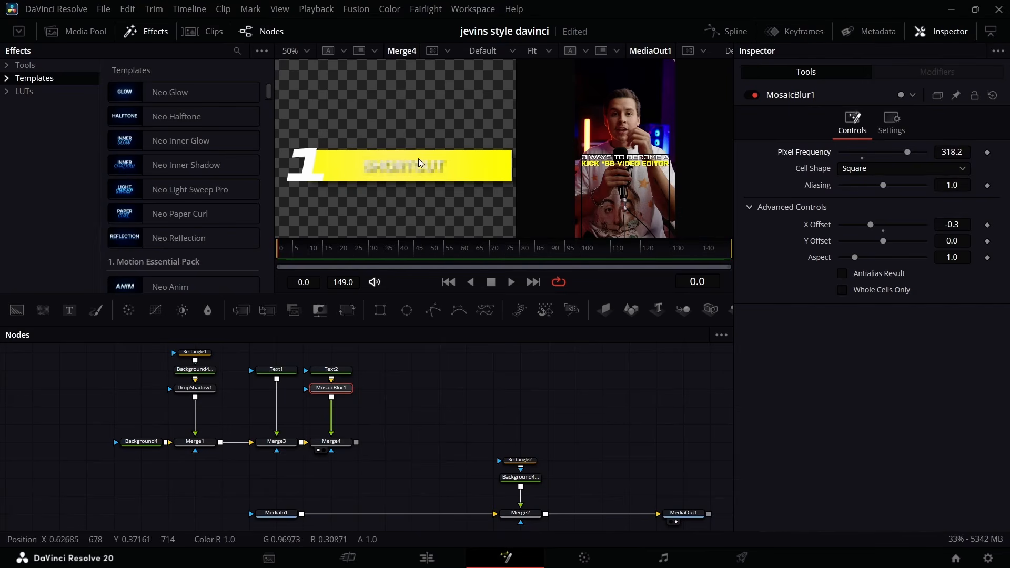
Insert the Neo Light Sweep Pro effect between the DropShadow1 and Merge1 nodes.
drag(324, 235, 324, 236)
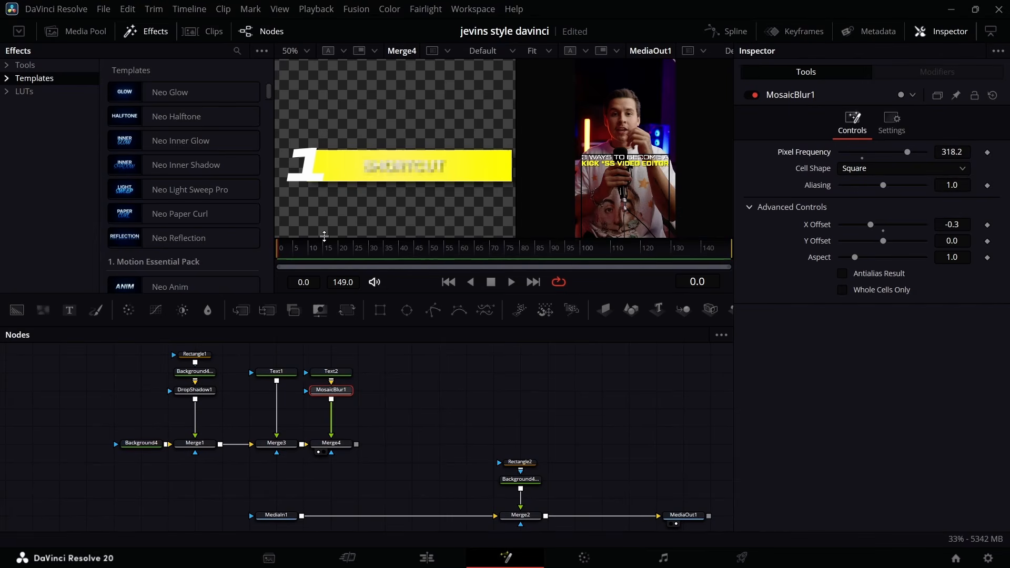
click(202, 392)
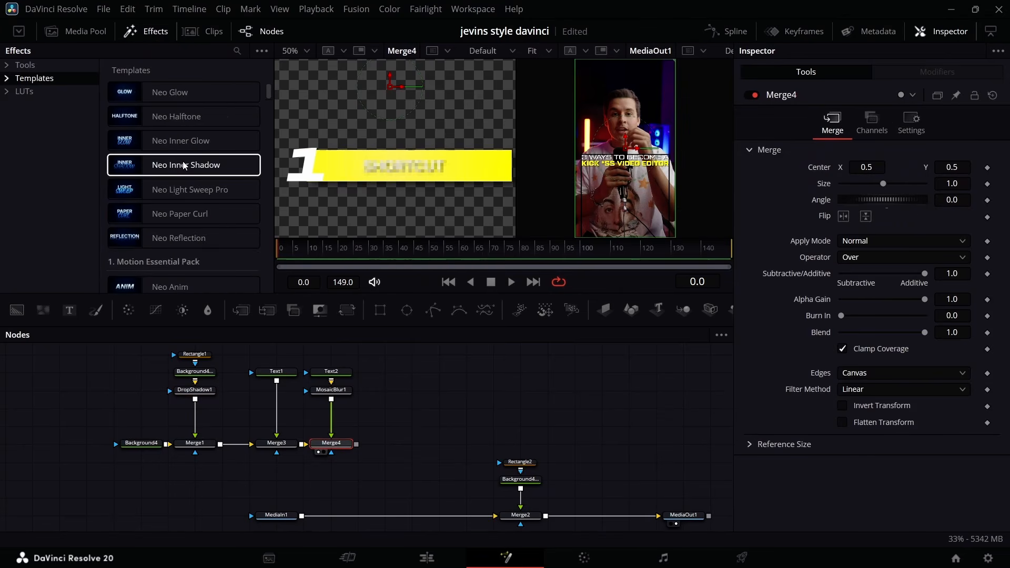
scroll(184, 173, down, 3)
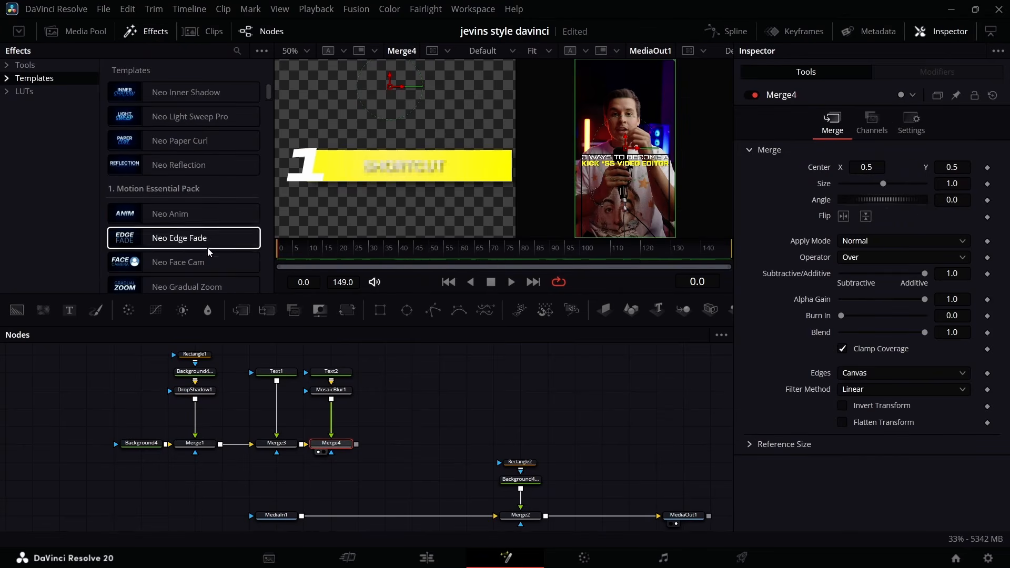
click(203, 392)
scroll(176, 174, down, 3)
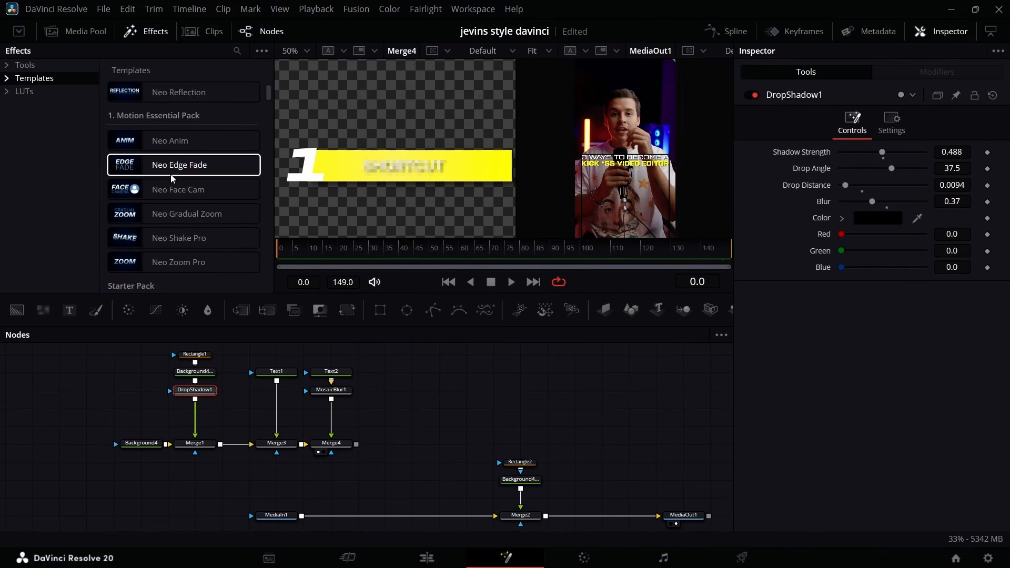
scroll(178, 190, up, 9)
scroll(179, 196, down, 3)
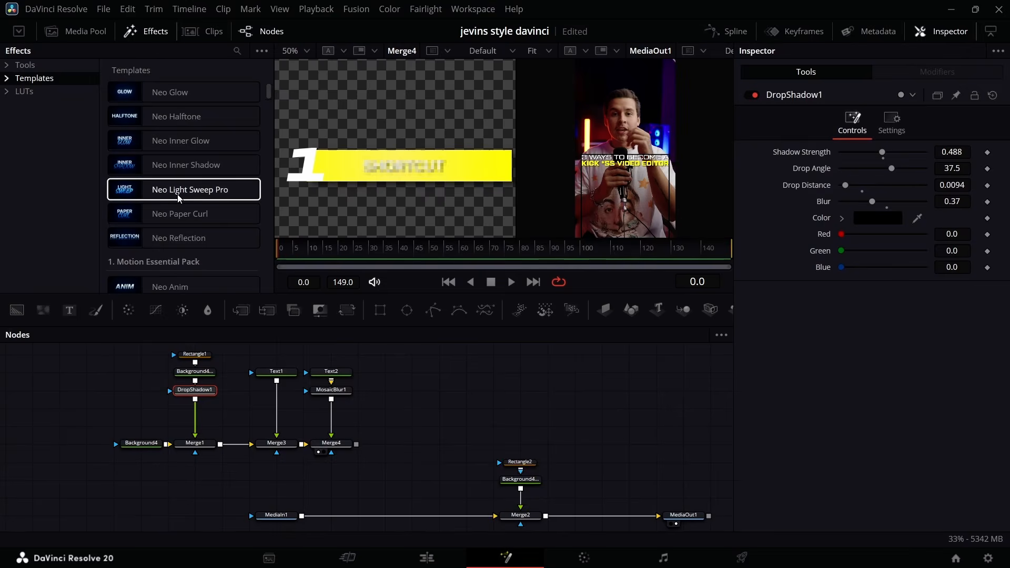
double_click(179, 197)
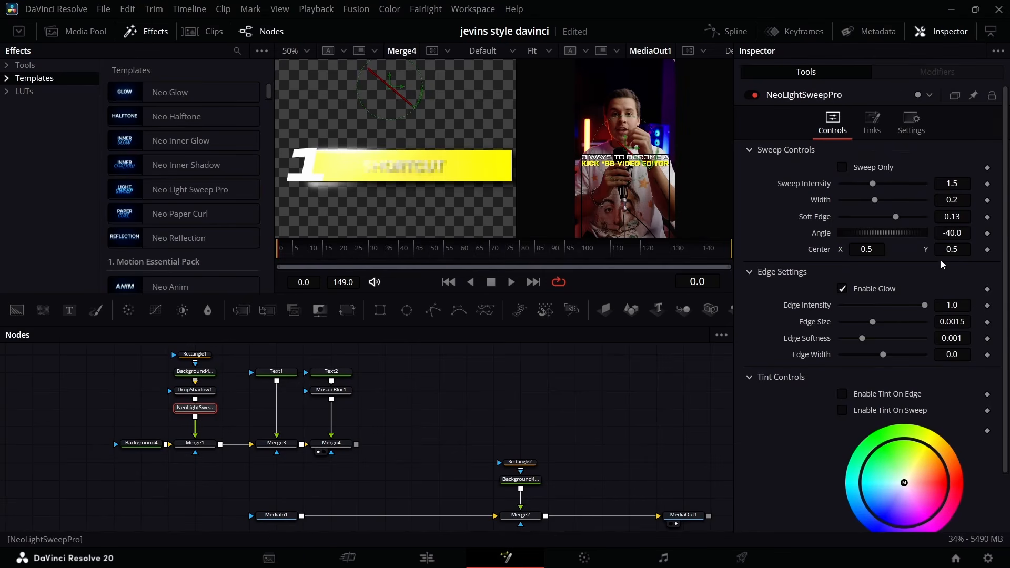
Center the light sweep at 0.774, 0.35, with intensity 0.252, width 0.0394, soft edge 0.0331 and the edge glow disabled.
drag(954, 249, 940, 252)
click(843, 287)
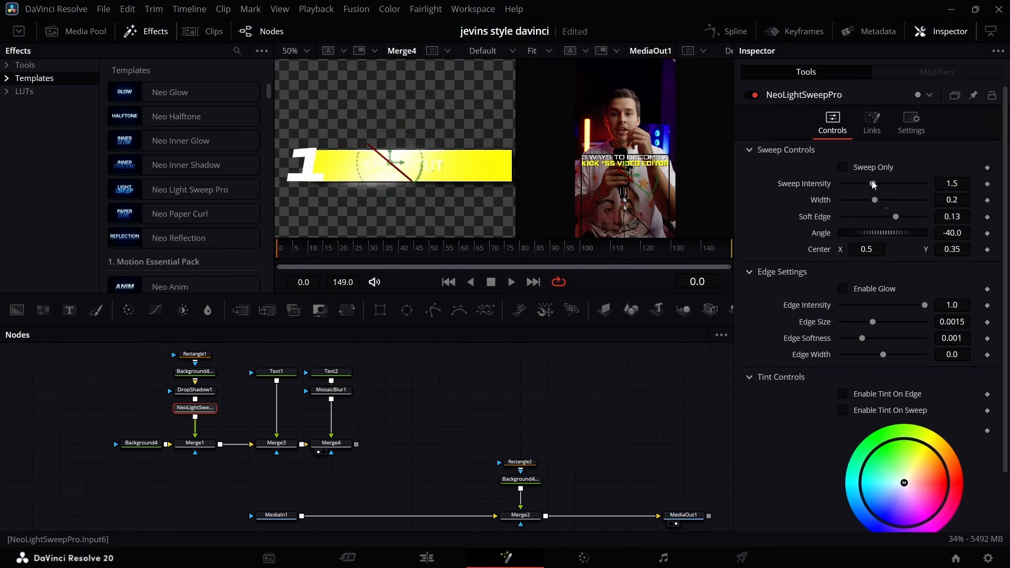
drag(872, 181, 842, 219)
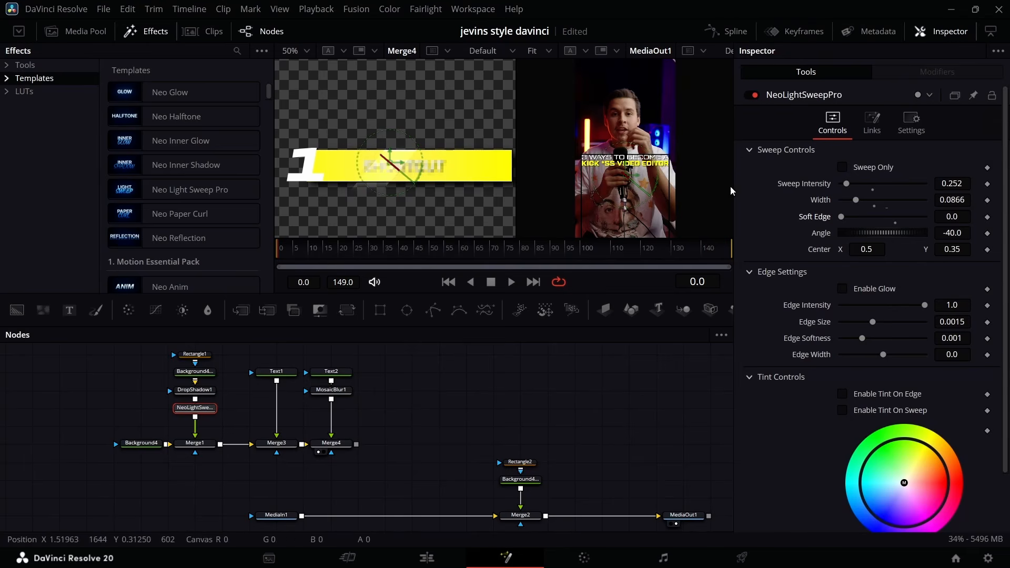
mouse_move(845, 213)
mouse_down()
mouse_move(864, 217)
mouse_move(848, 200)
mouse_up()
drag(865, 248, 913, 249)
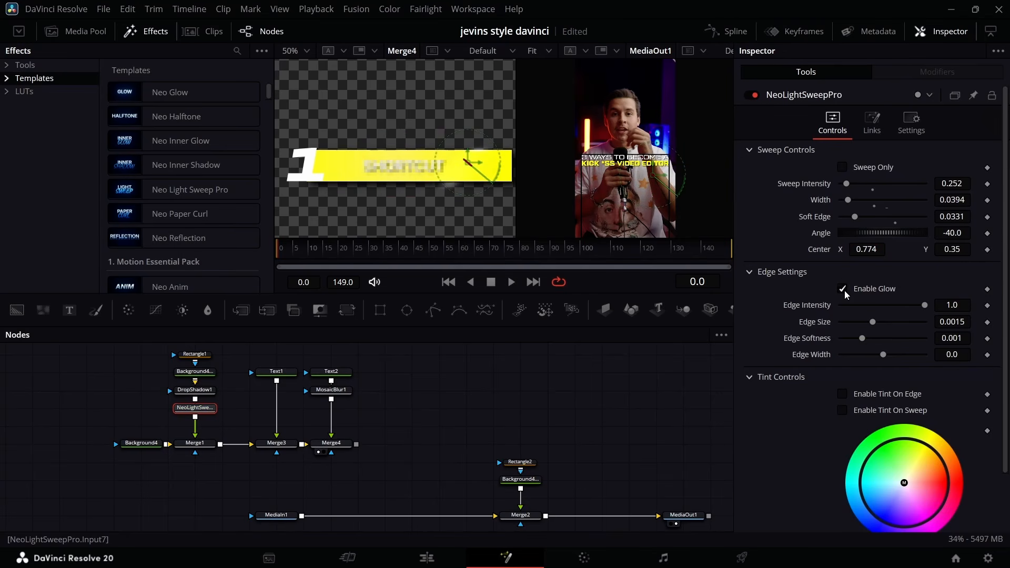
click(843, 288)
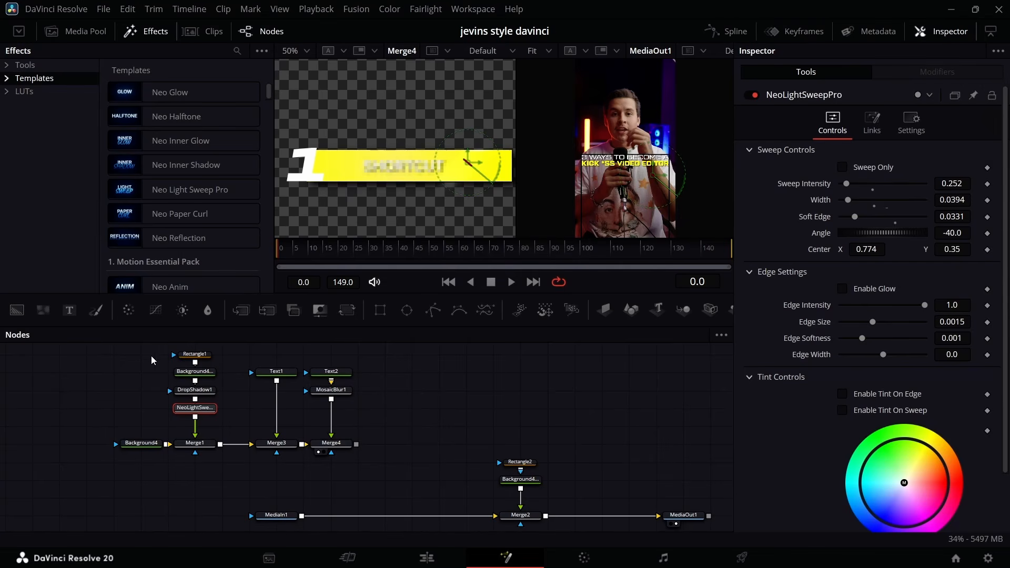
Duplicate the whole numbered-title node group, from Background4 through Merge4, above the original.
drag(81, 349, 350, 465)
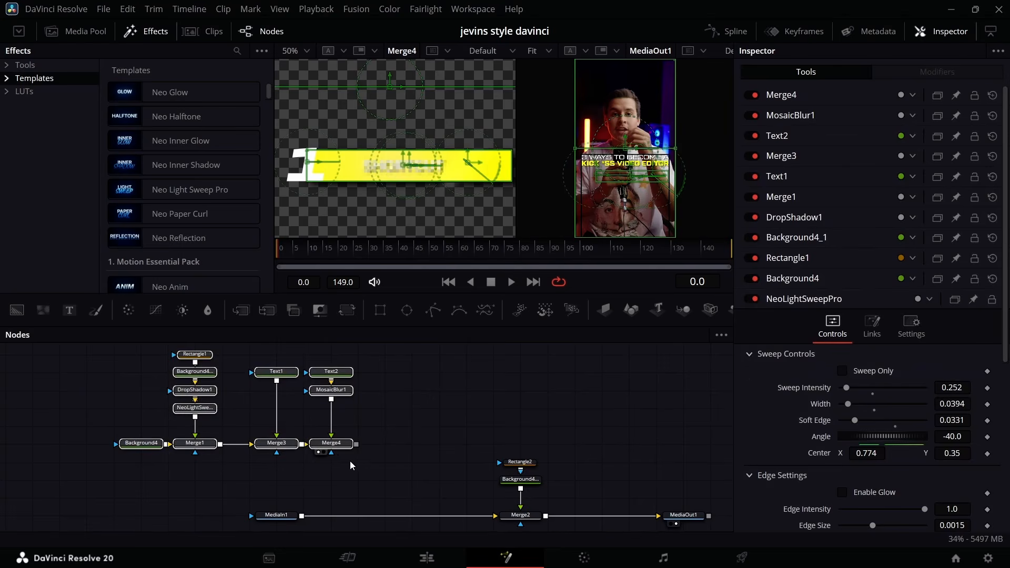
key(ctrl+c)
scroll(335, 408, up, 2)
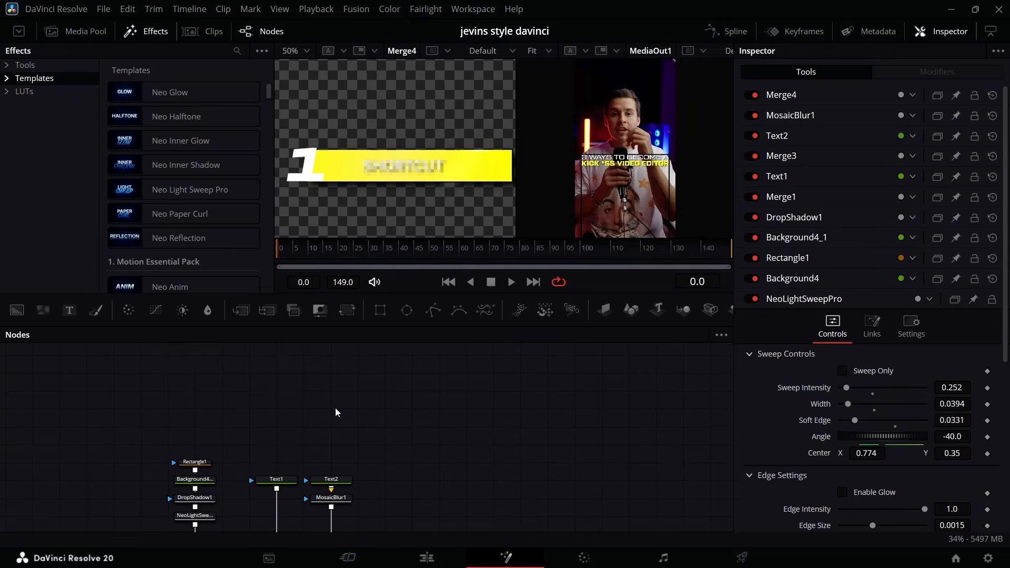
key(ctrl+v)
Add a new Background node above MediaIn1 and merge the outputs of Merge4 and the duplicate Merge4_2 over it.
scroll(153, 405, down, 3)
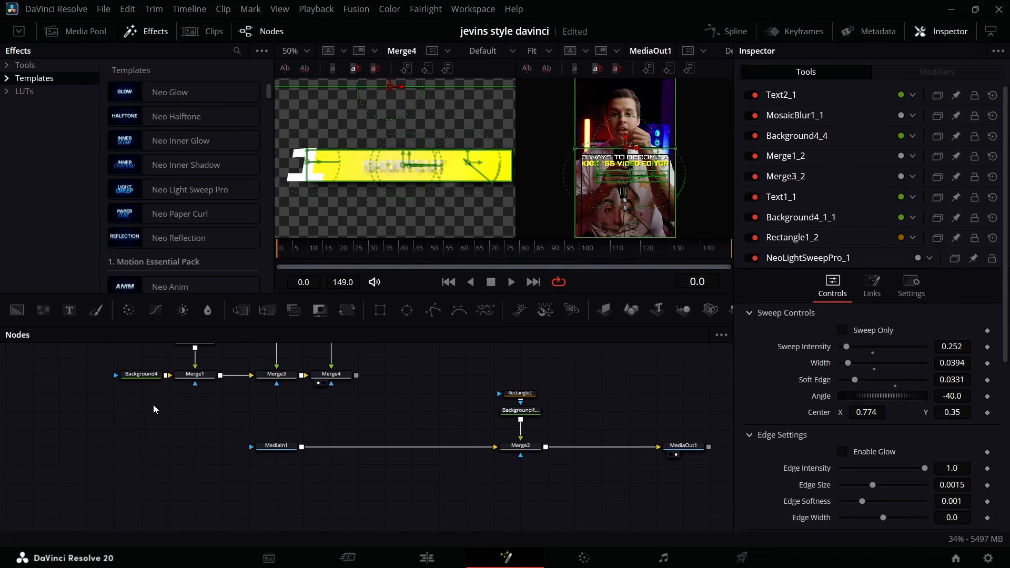
drag(17, 311, 304, 410)
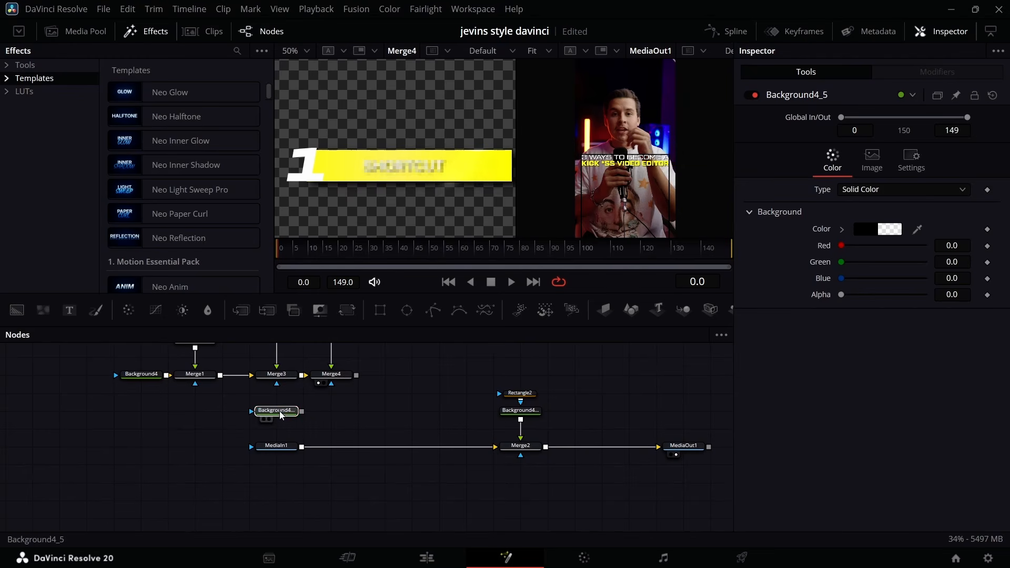
drag(356, 376, 303, 414)
scroll(390, 412, up, 3)
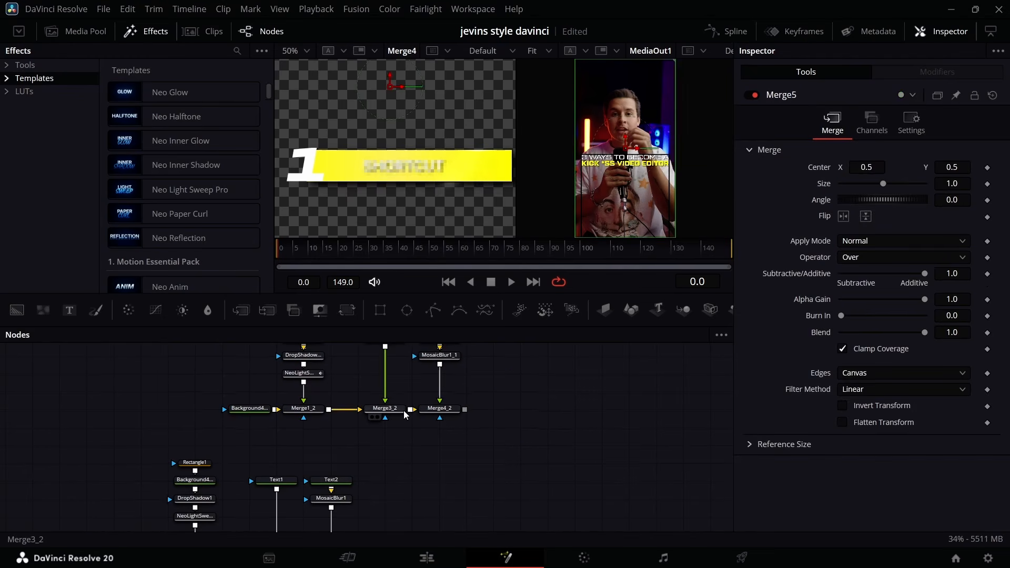
drag(464, 409, 359, 520)
Insert a Transform node after Merge4_2 in the duplicated title group.
scroll(439, 384, up, 3)
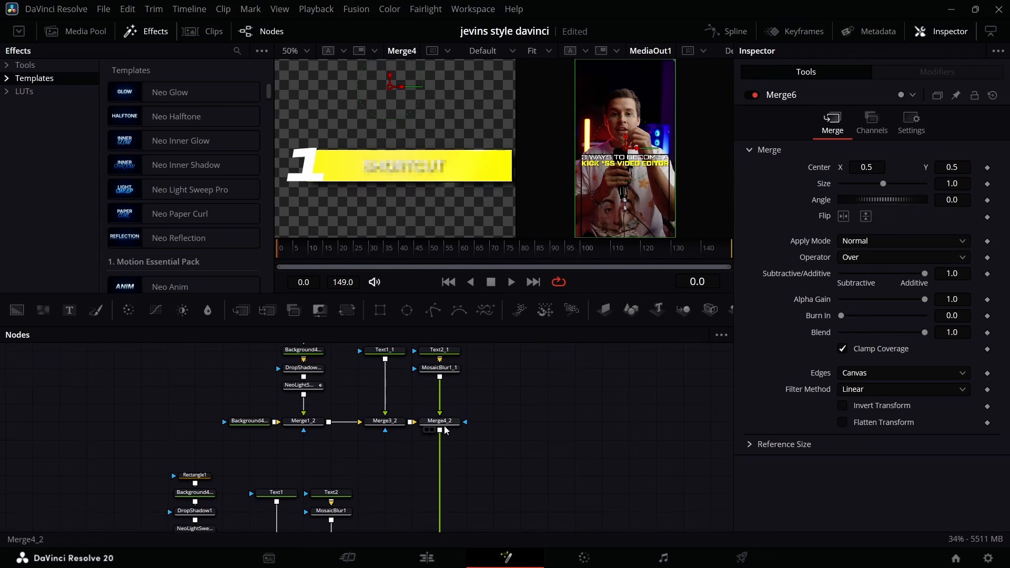
click(444, 428)
click(347, 311)
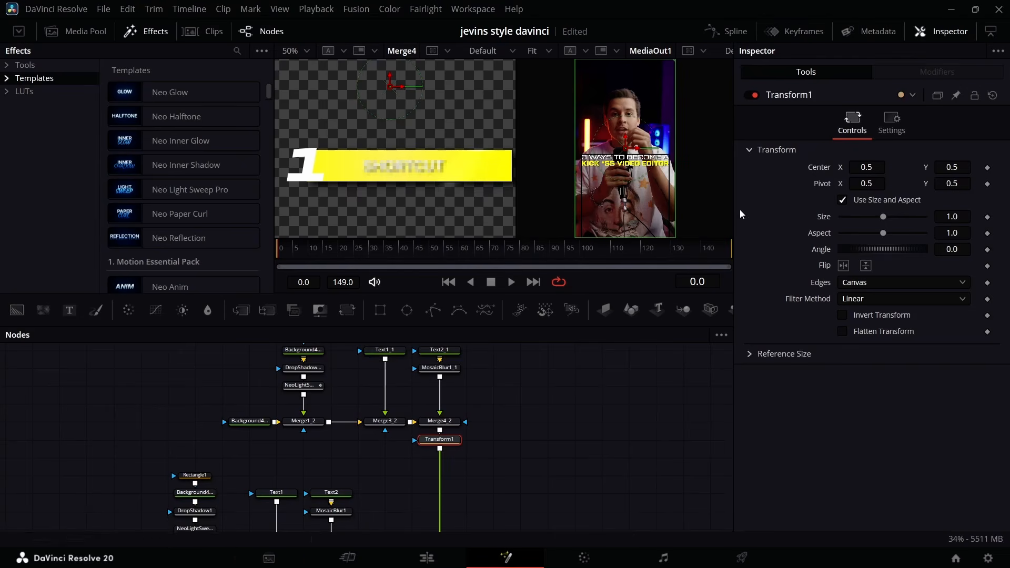
Change the Text1_1 number to 2 and preview the Transform1 node's output in the viewer.
scroll(384, 393, up, 2)
click(385, 389)
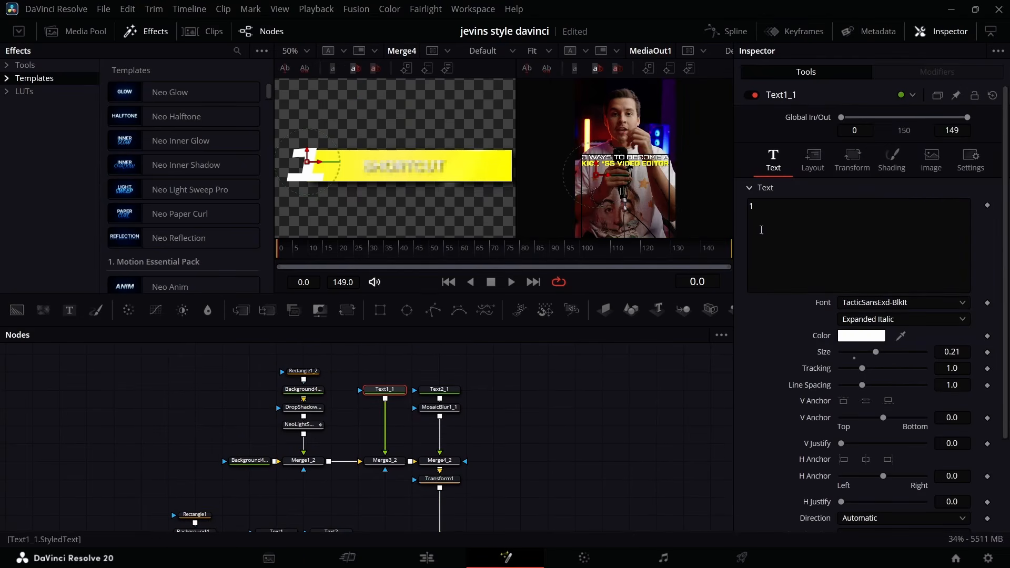
click(763, 211)
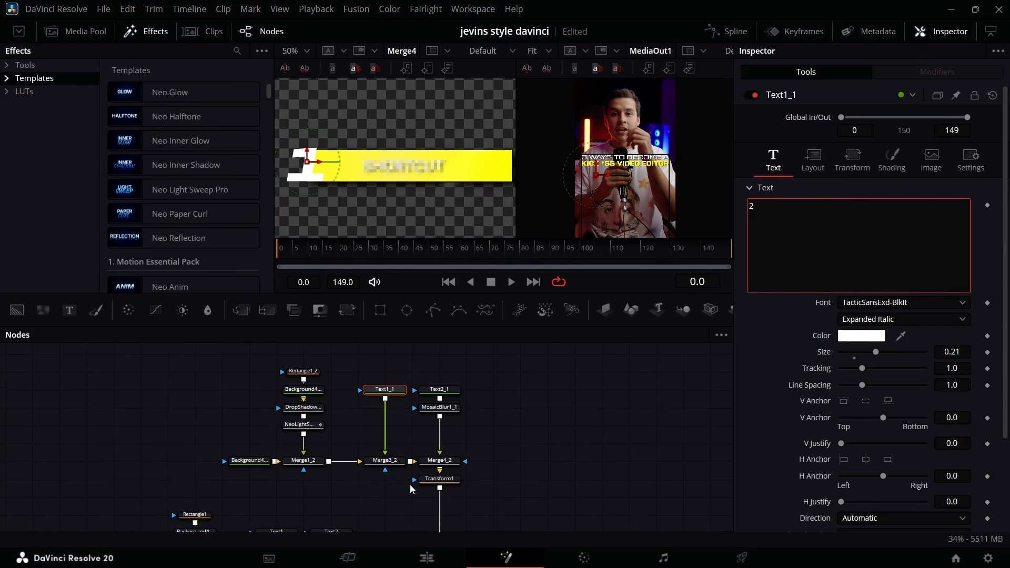
click(427, 488)
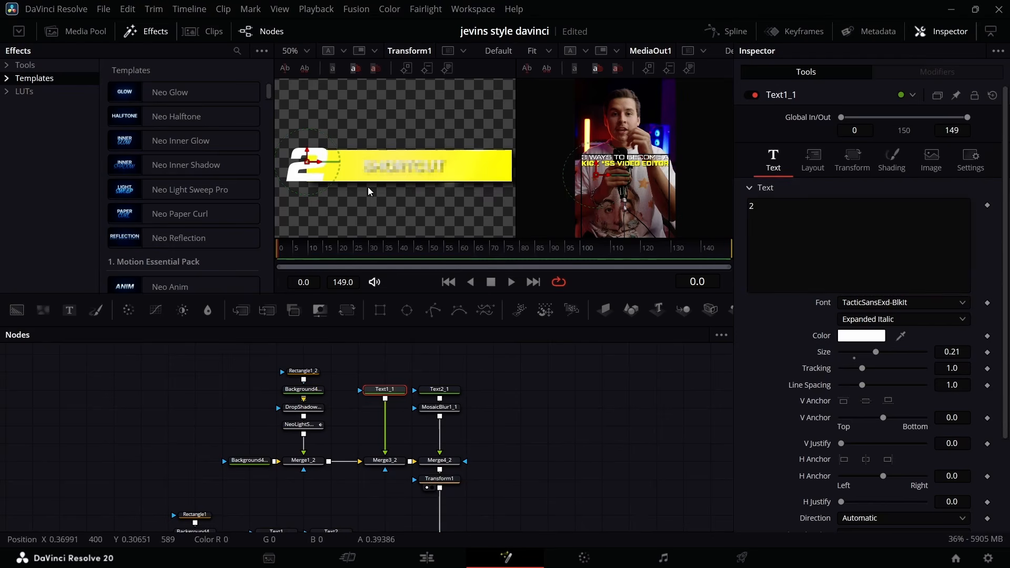
Replace the text of the duplicated title node Text2_1 with SOUND DESIGN.
click(448, 392)
click(806, 212)
key(ctrl+a)
key(BackSpace)
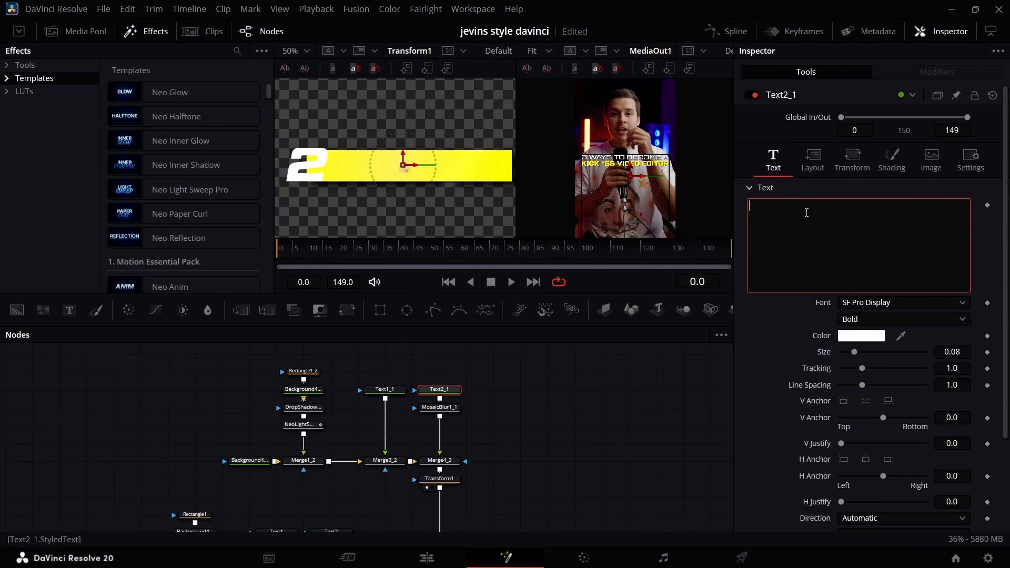
text(SOUND DESIGN)
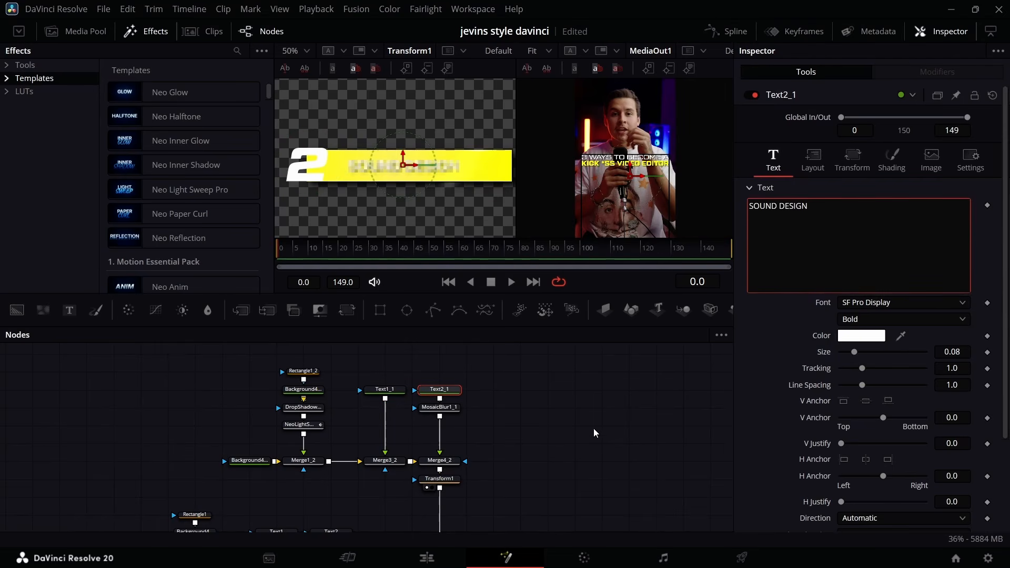
click(595, 432)
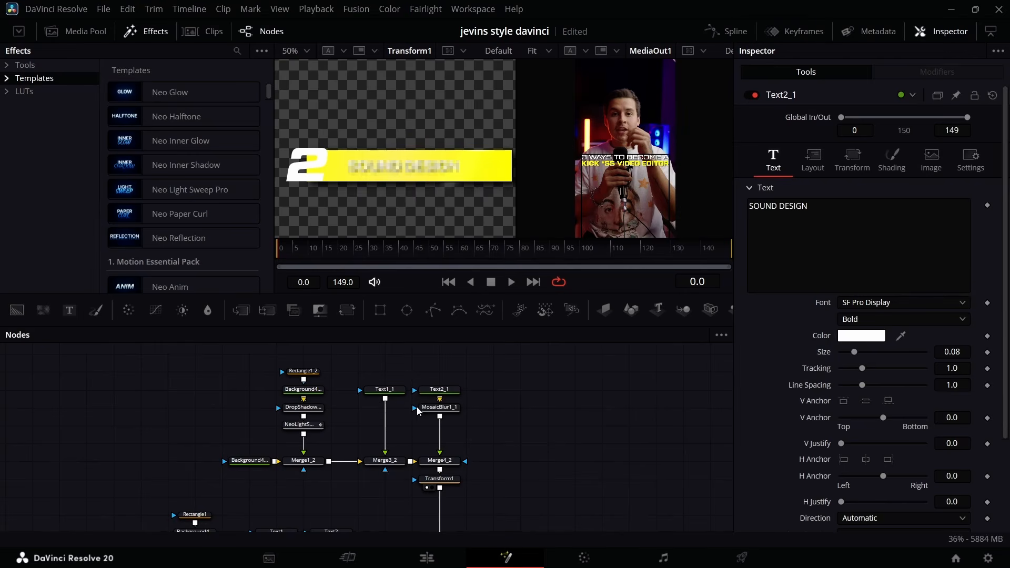
Set Rectangle1_2's width to 0.760222 and its center X to 0.557296 so the yellow bar extends farther behind the 2.
click(384, 390)
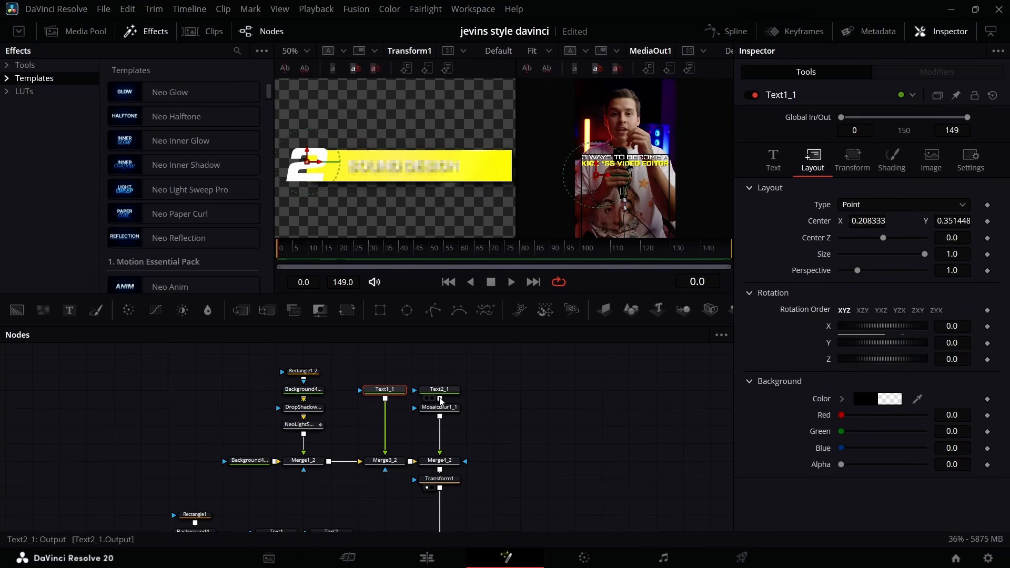
click(304, 372)
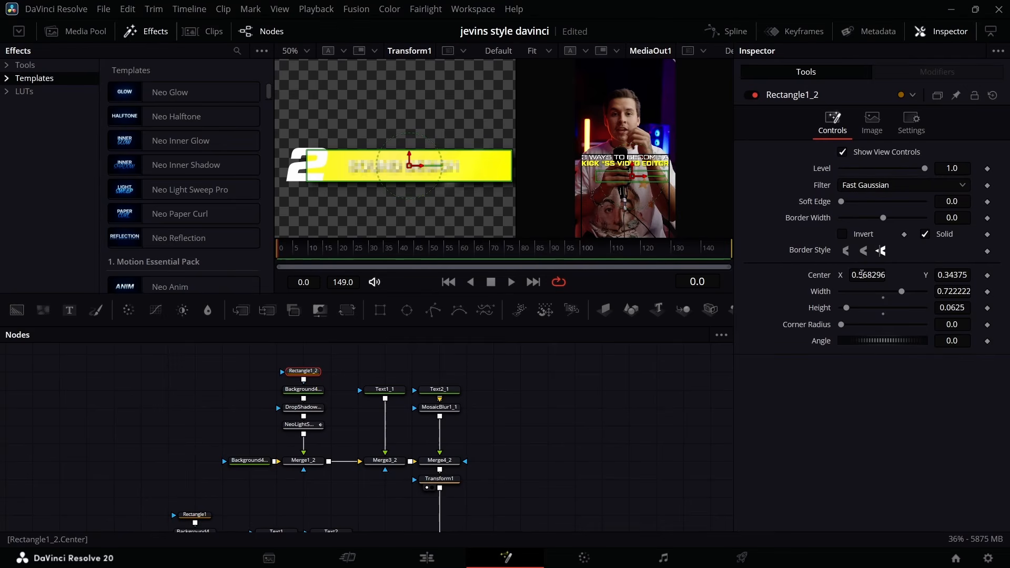
drag(953, 291, 960, 292)
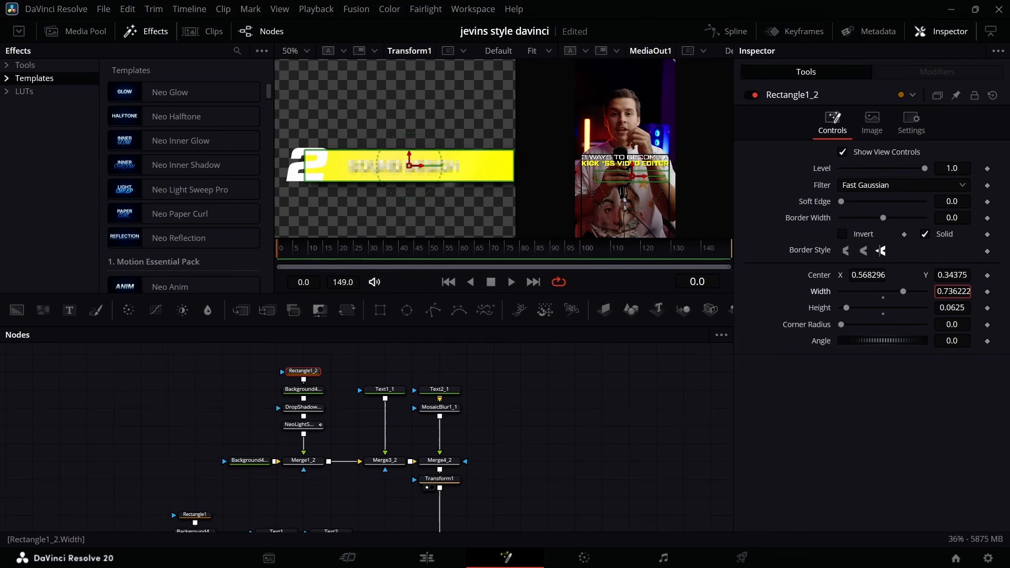
drag(868, 275, 863, 275)
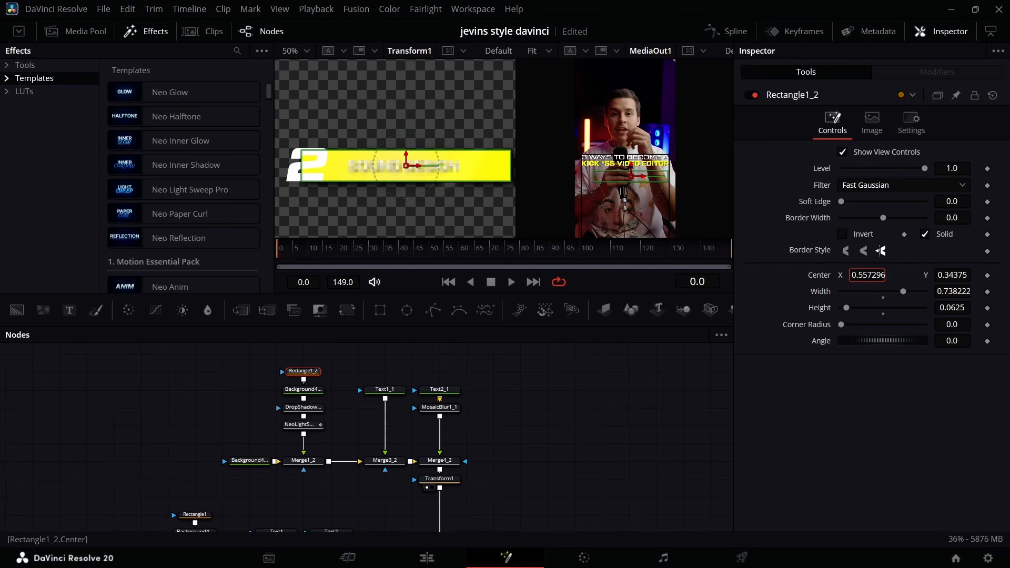
drag(952, 291, 961, 291)
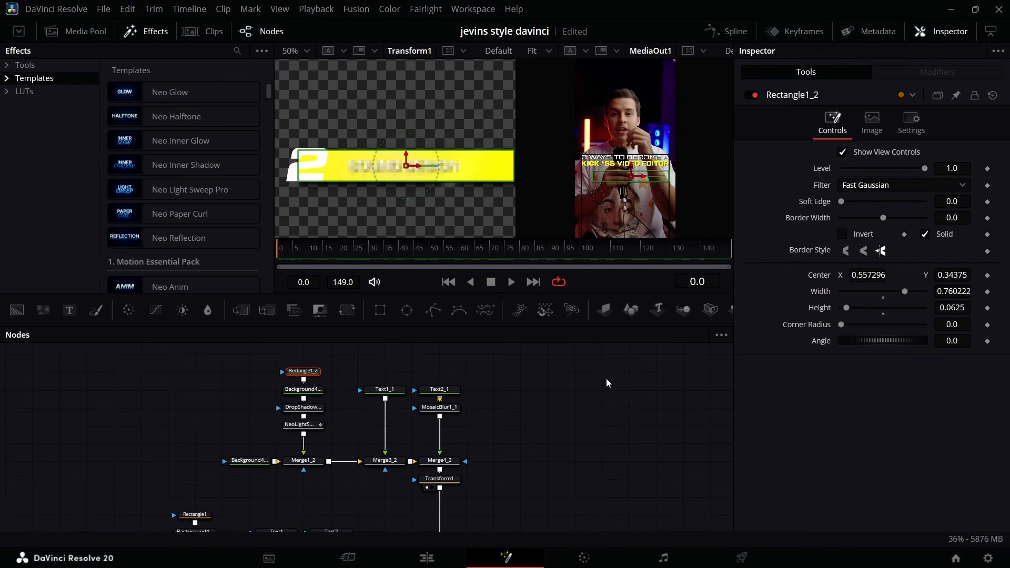
click(498, 505)
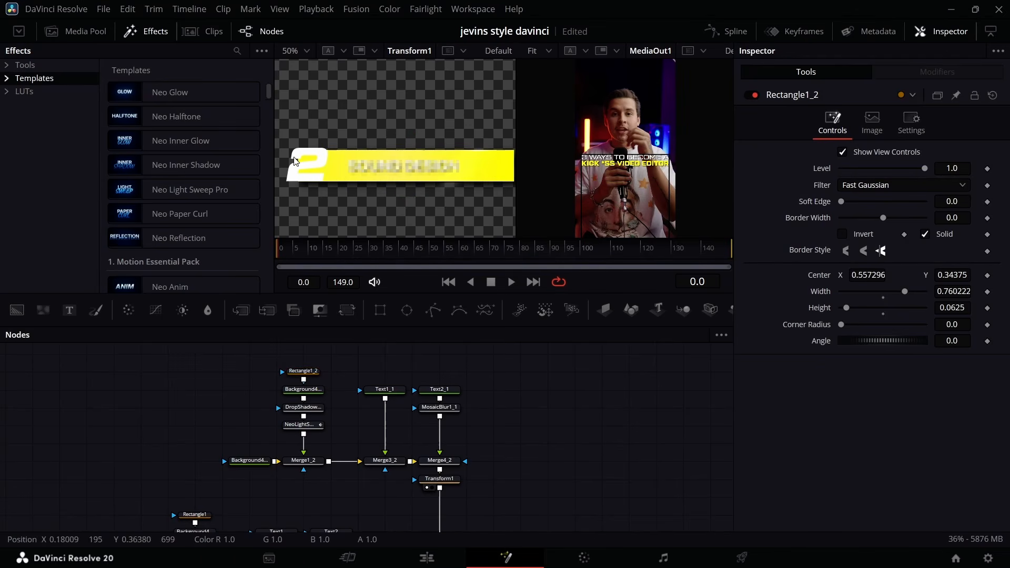
Enlarge the Transform1 preview to 100% and add a Polygon mask node below Merge1_2.
click(149, 31)
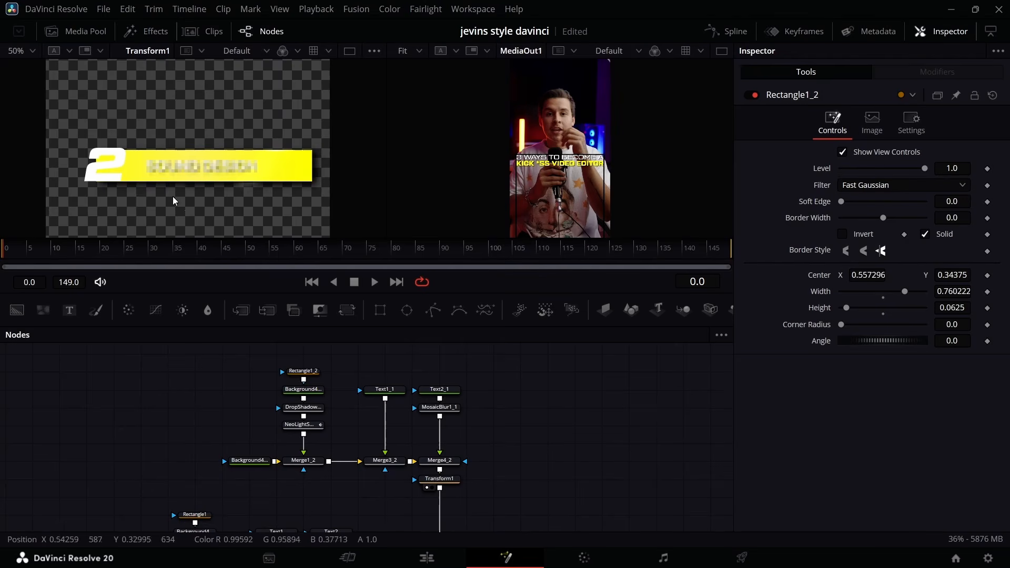
click(32, 54)
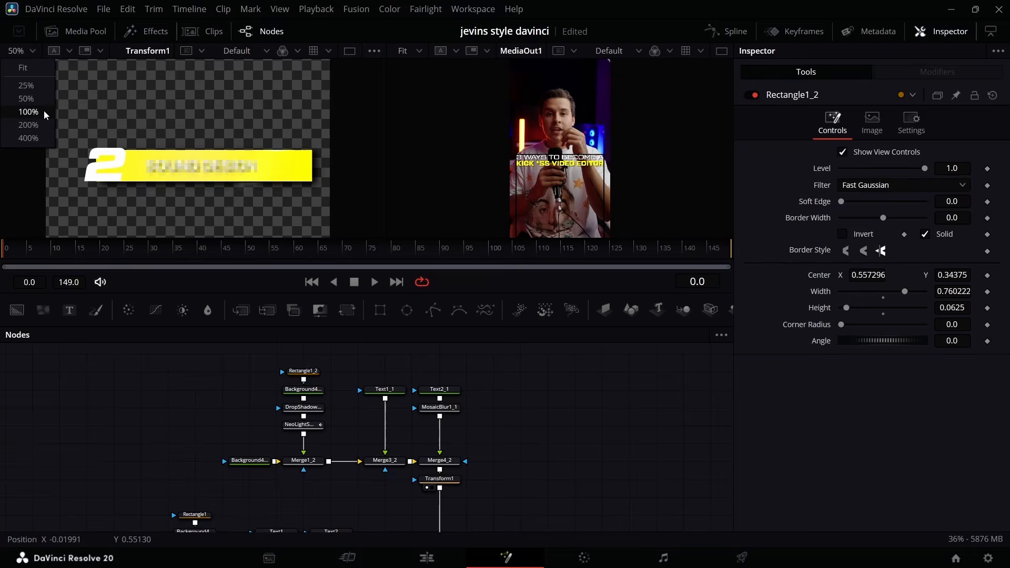
click(30, 112)
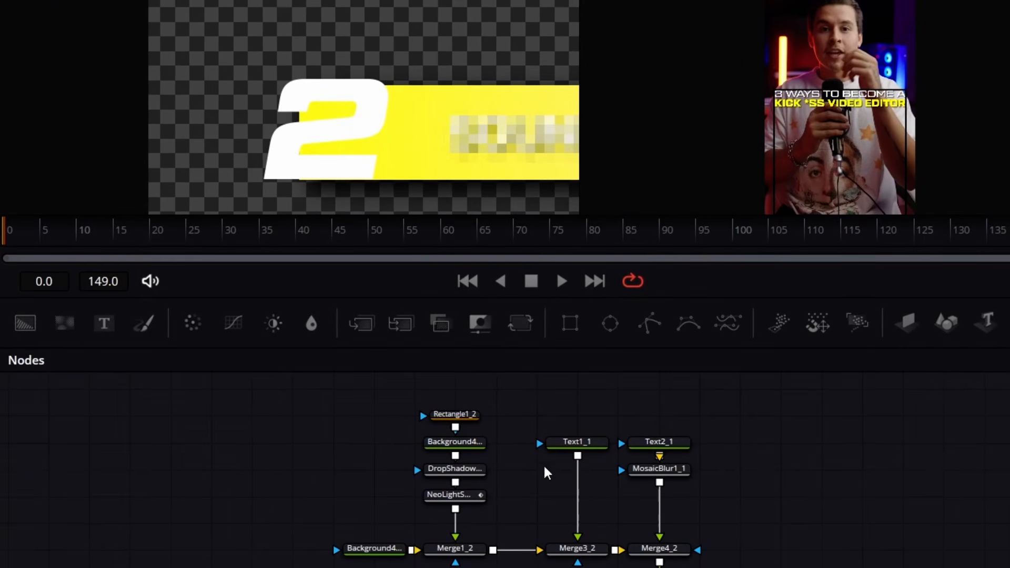
drag(649, 323, 299, 485)
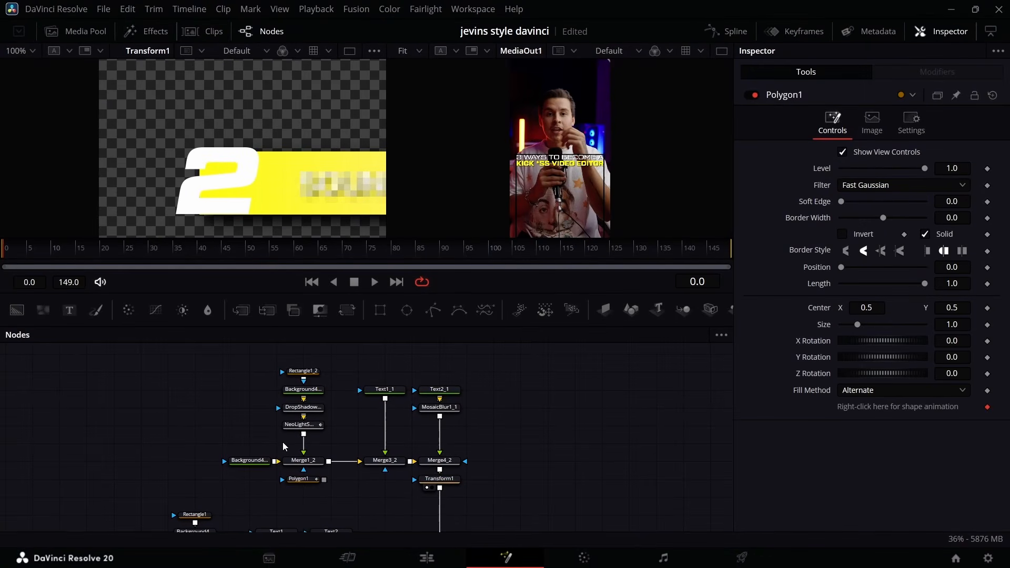
click(299, 479)
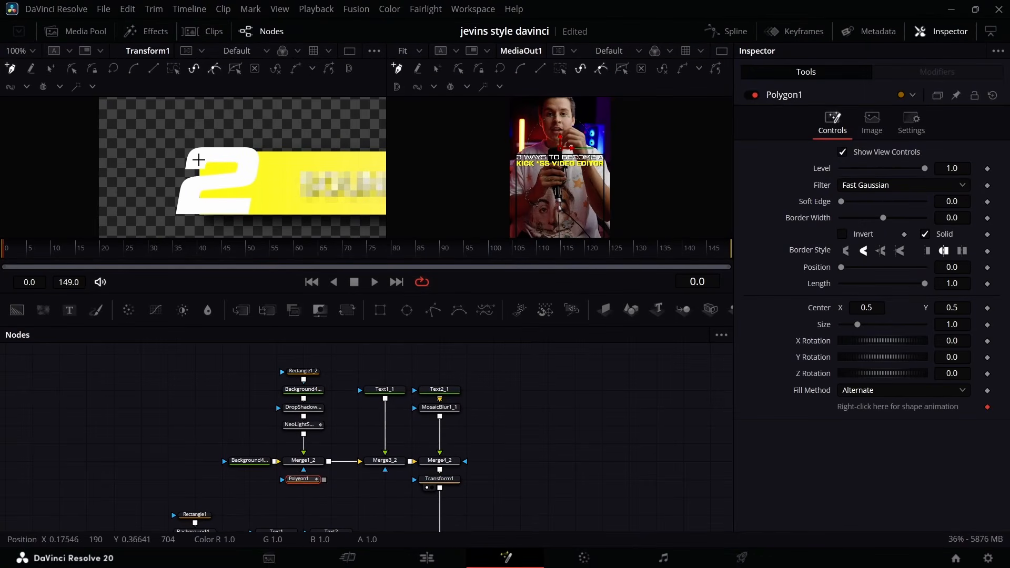
Draw a closed Polygon1 mask through the 2 and around its open left side, feed it into Merge1_2 and invert it.
drag(198, 160, 255, 160)
click(247, 161)
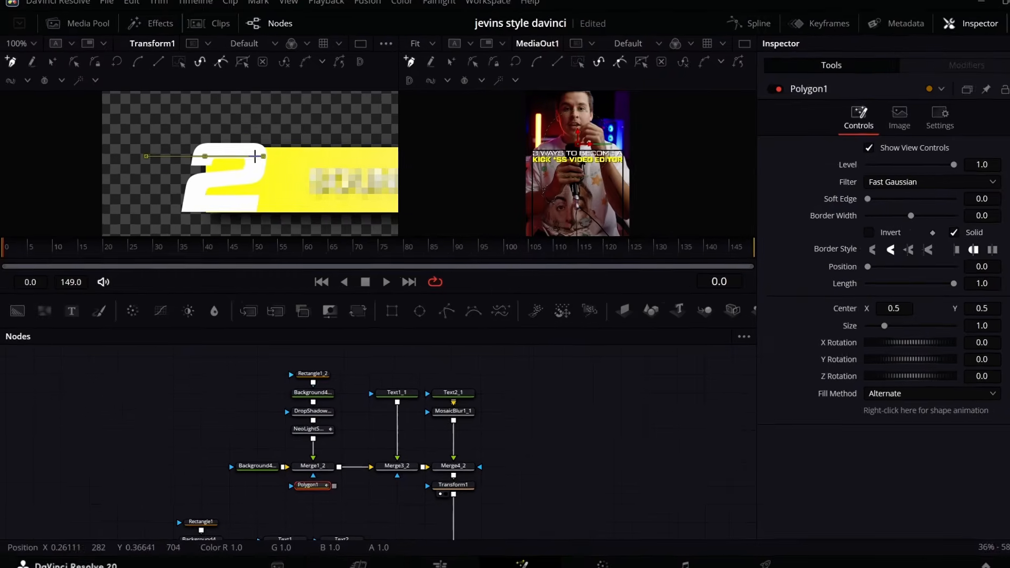
click(240, 181)
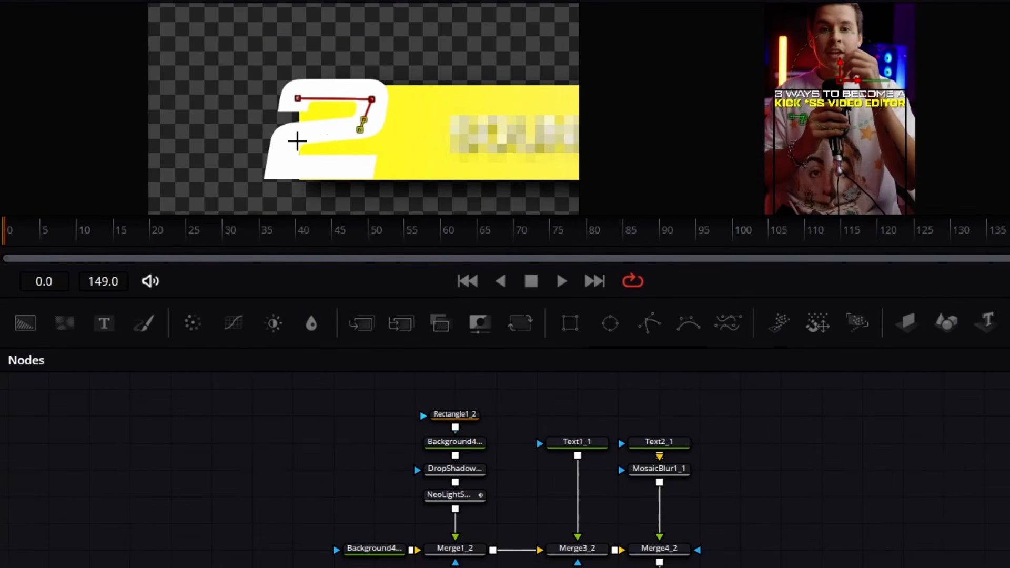
click(297, 141)
click(284, 169)
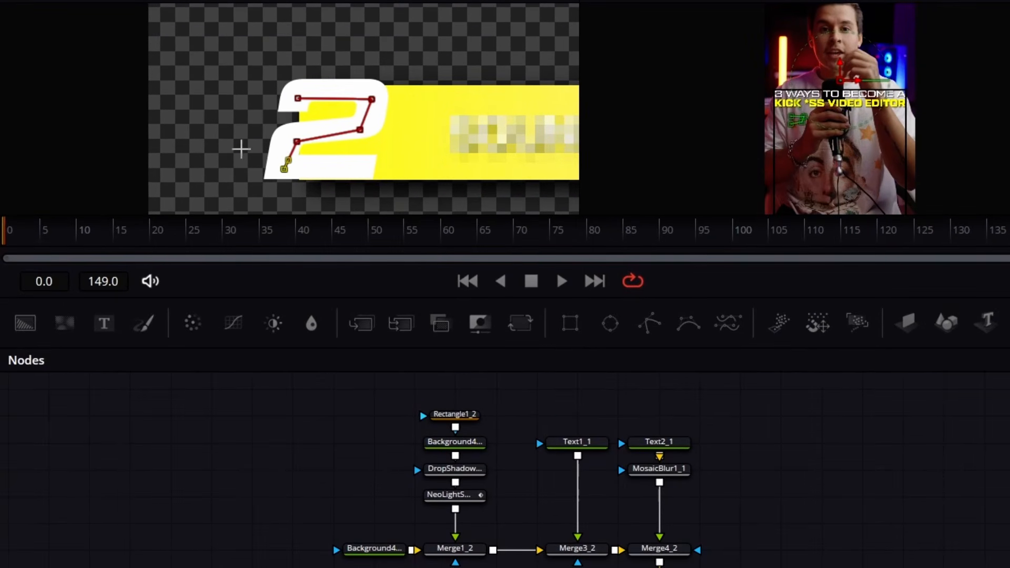
click(241, 148)
click(241, 100)
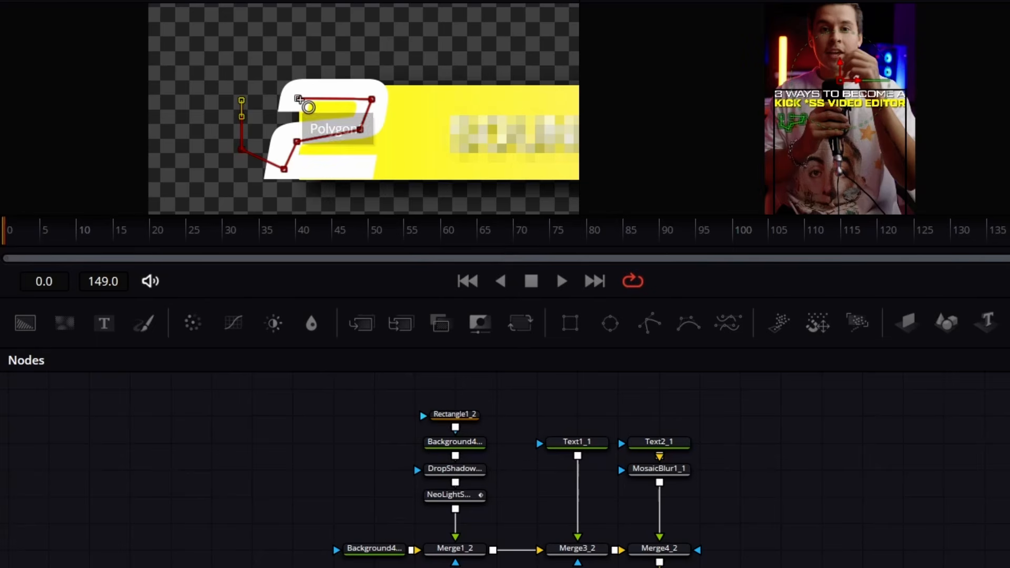
click(298, 99)
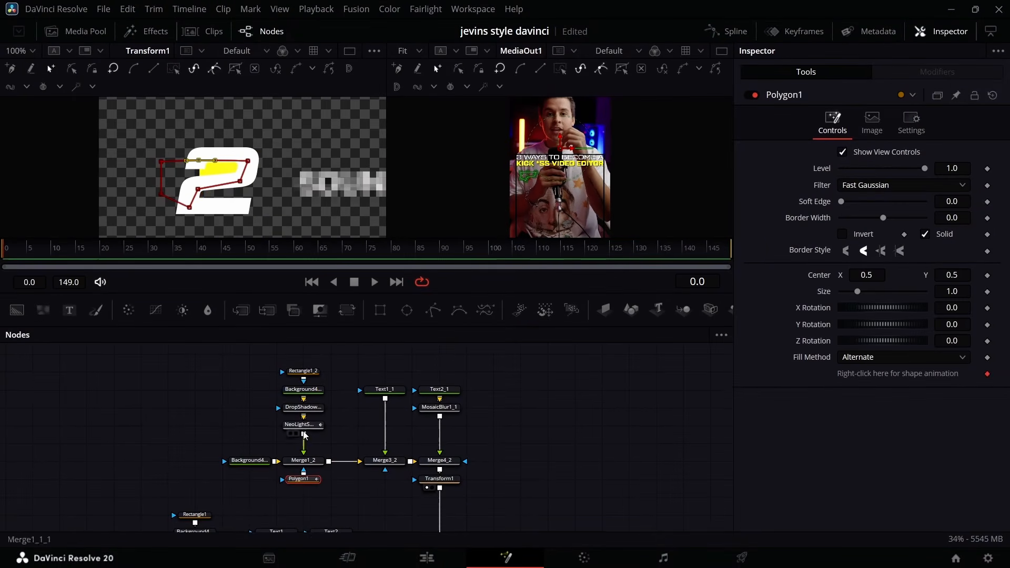
click(842, 234)
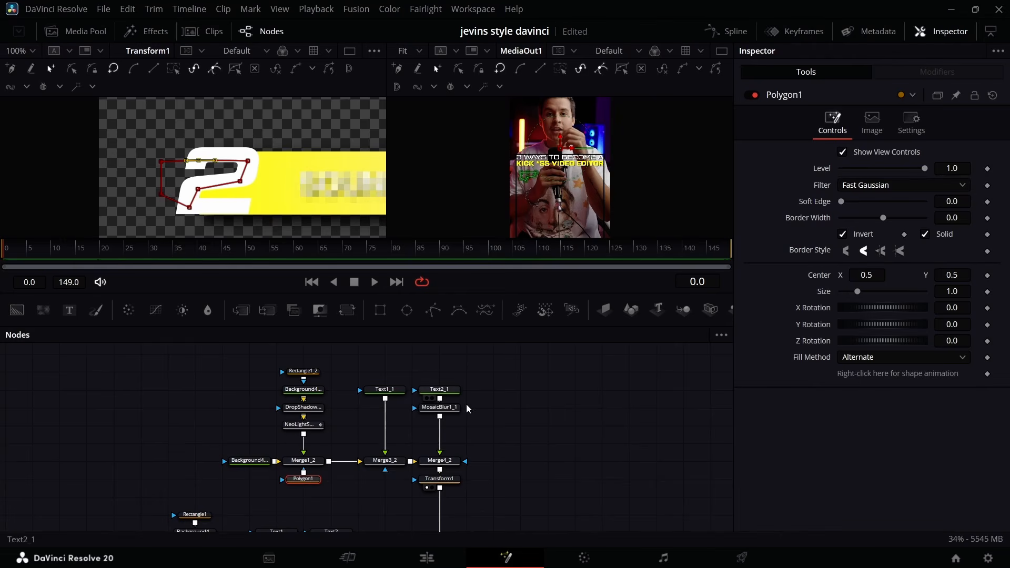
Duplicate the entire number 2 title node group, including its Polygon mask and Transform, above the original.
scroll(326, 431, down, 2)
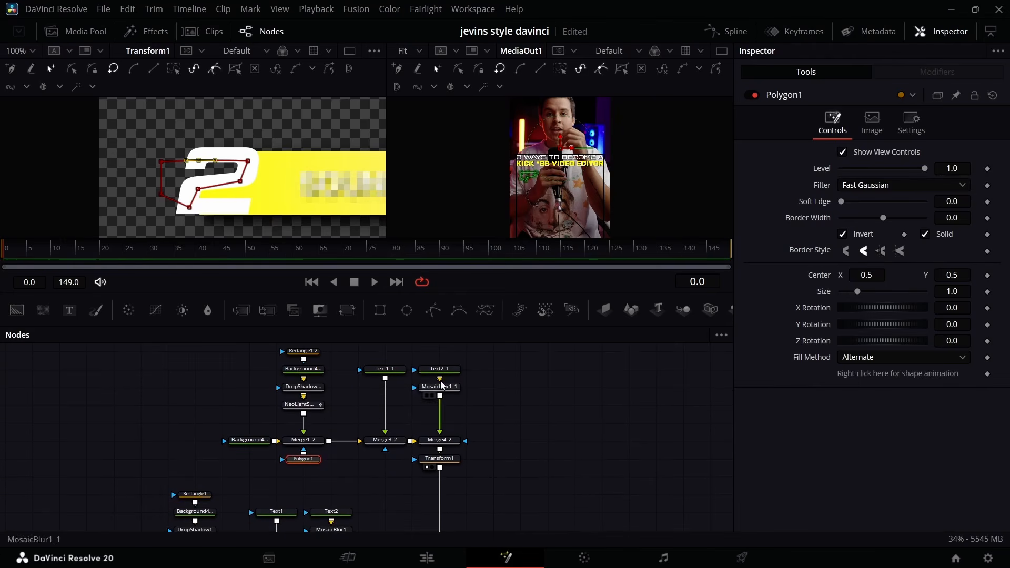
scroll(448, 376, right, 10)
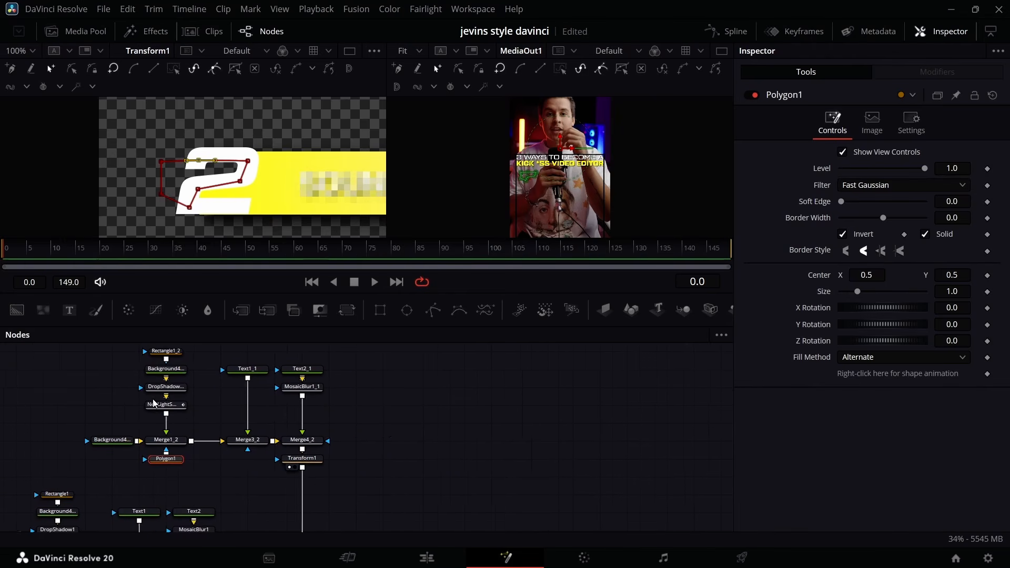
scroll(151, 400, left, 1)
drag(75, 348, 346, 473)
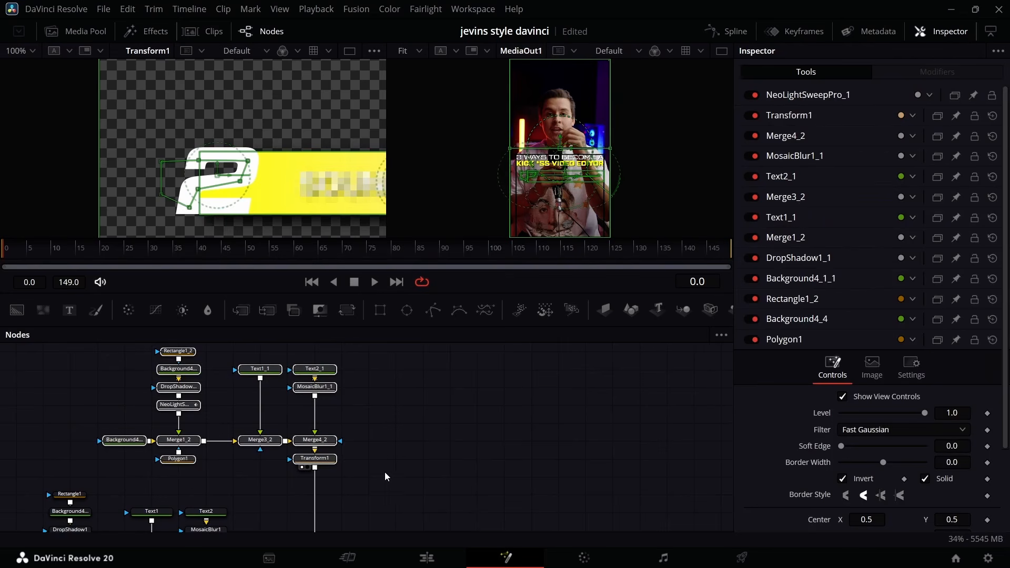
scroll(415, 419, up, 10)
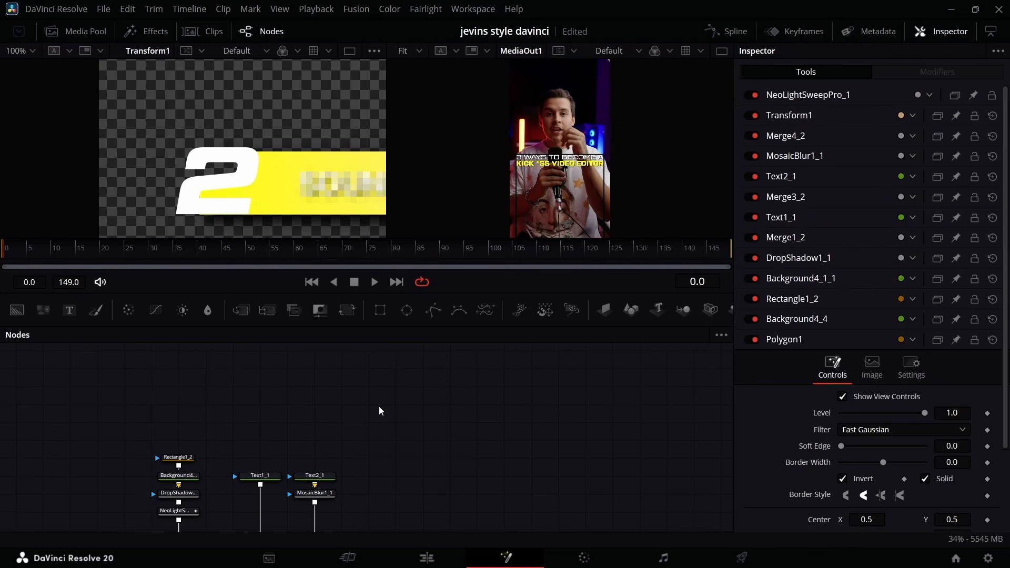
key(ctrl+v)
Merge the Transform1_1 output after Merge6, and shift Merge2 with its rectangle background and MediaOut1 farther along the chain.
scroll(368, 452, down, 10)
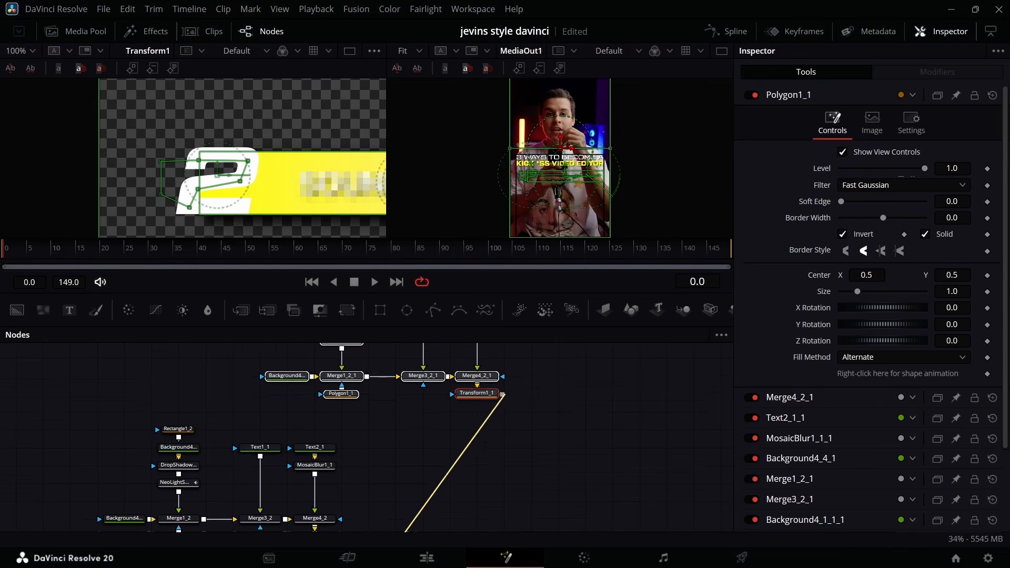
drag(349, 497, 478, 454)
drag(437, 428, 409, 541)
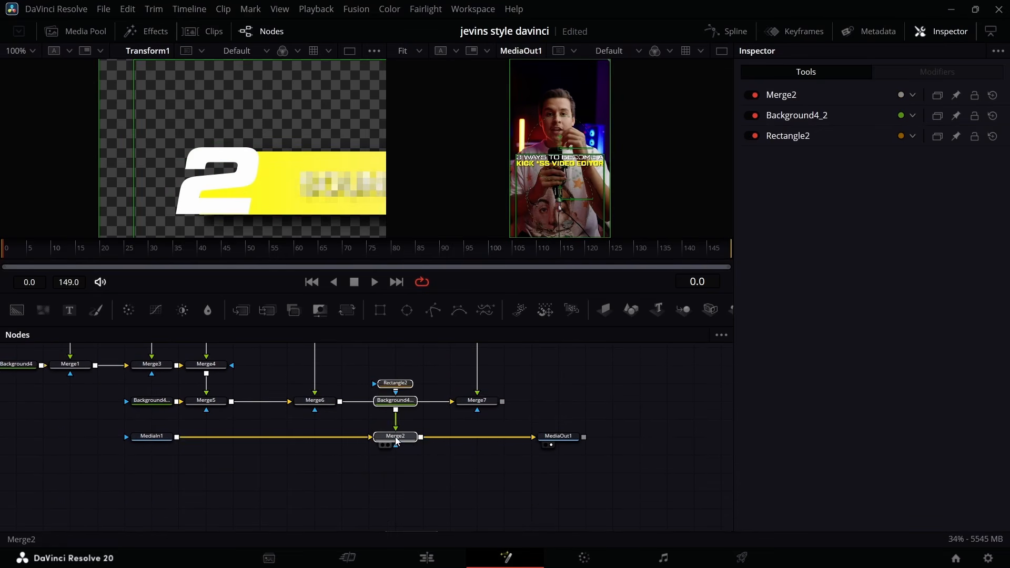
drag(398, 437, 616, 439)
drag(556, 437, 714, 437)
Change the duplicated Text1_1_1 number to 3 and the Text2_1_1 title to STORYTELLING.
scroll(458, 415, up, 10)
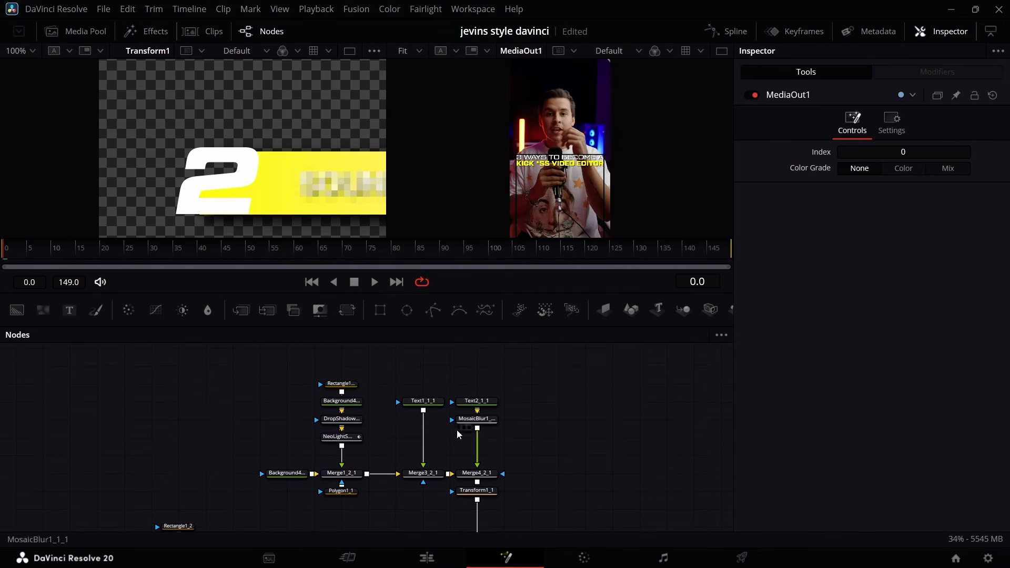
click(430, 401)
click(782, 214)
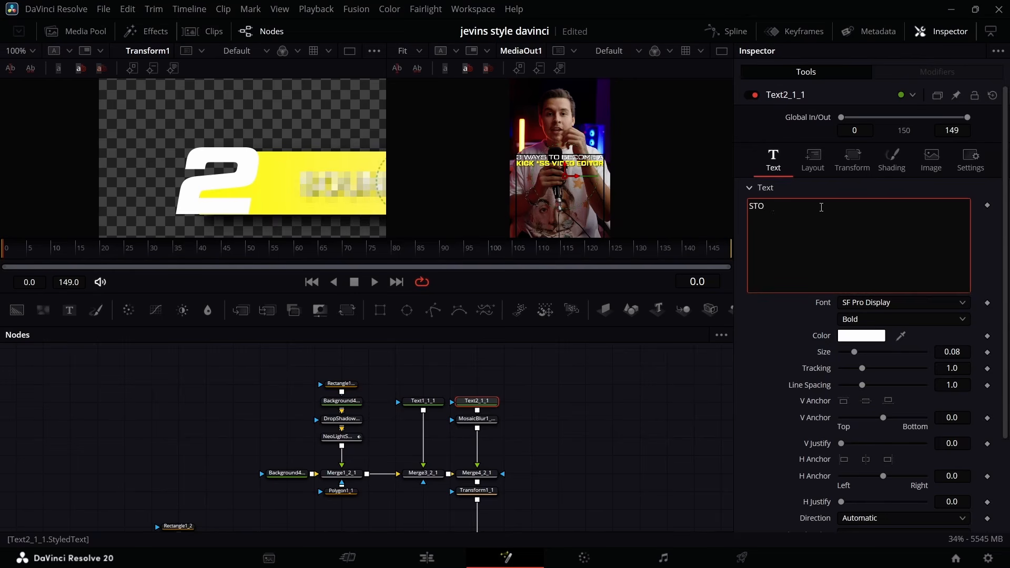
text(ING)
Preview Transform1_1 and reshape the Polygon1_1 mask to cover the lower opening of the 3.
scroll(318, 204, right, 3)
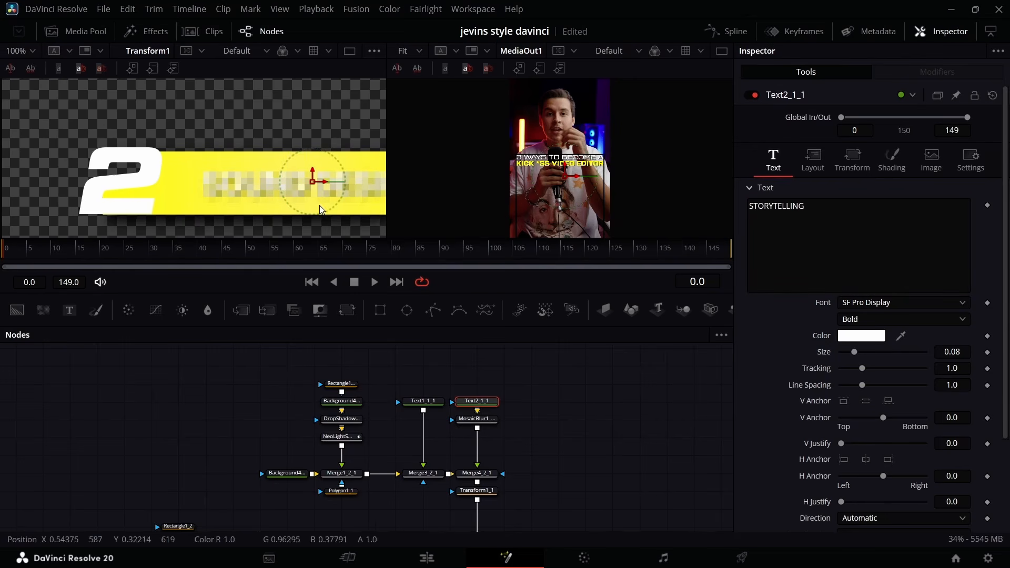
click(462, 500)
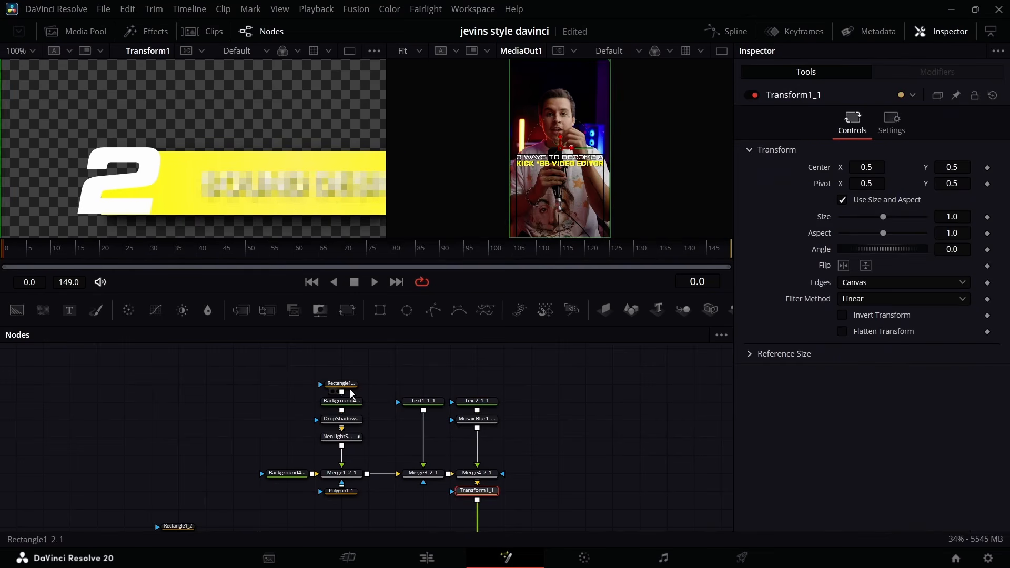
scroll(150, 224, left, 3)
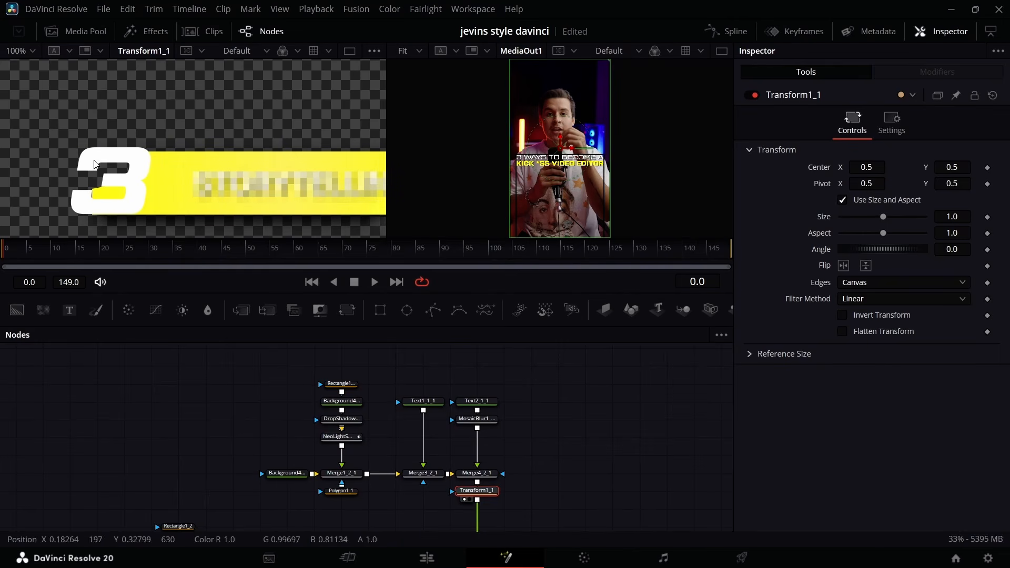
scroll(237, 394, down, 2)
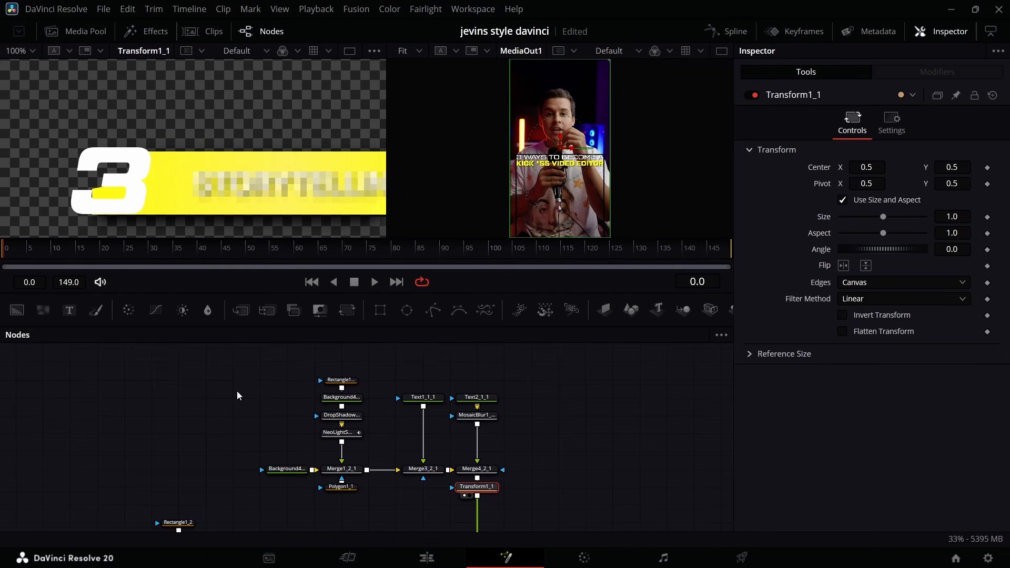
click(345, 489)
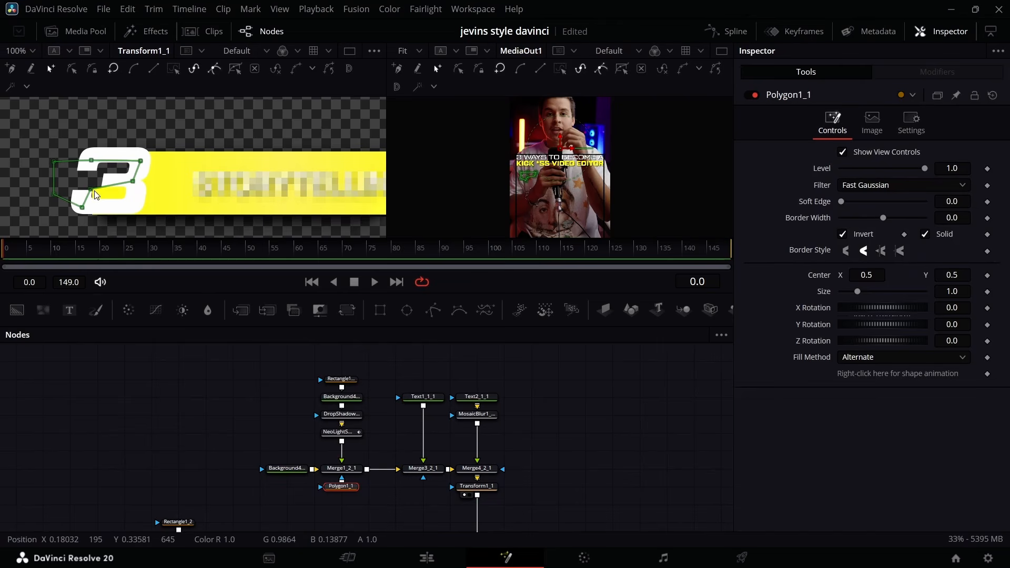
drag(102, 198, 135, 210)
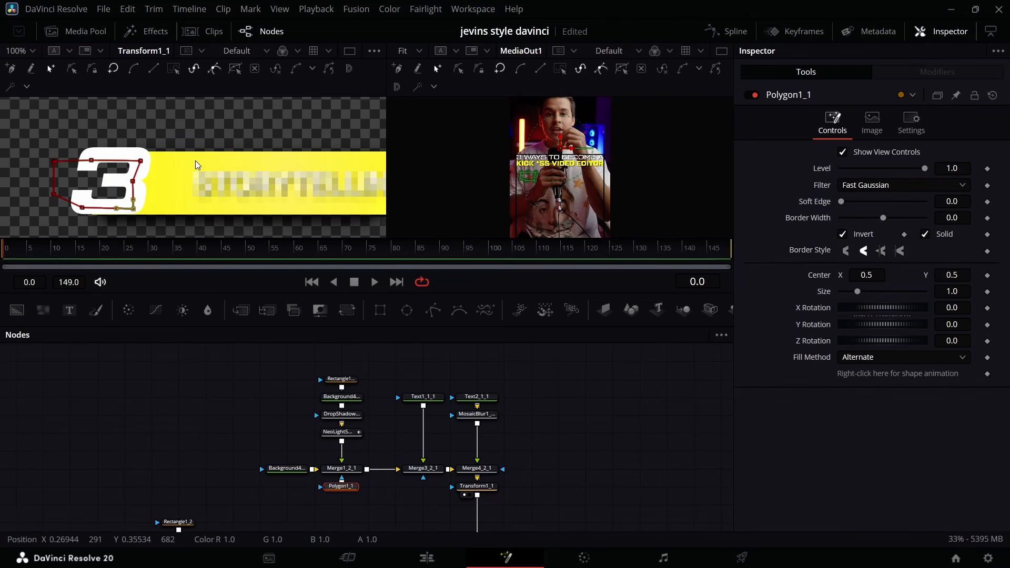
Move all the title nodes clear of the MediaIn1 chain and merge Merge7's output over MediaIn1 ahead of Merge2.
scroll(444, 470, down, 3)
scroll(494, 430, down, 6)
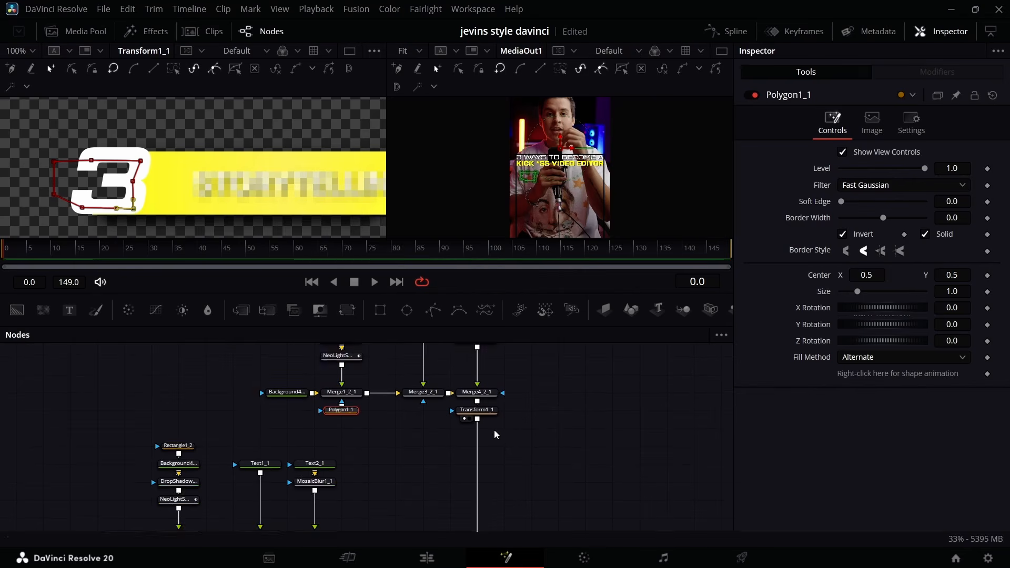
scroll(460, 419, up, 10)
scroll(499, 491, down, 6)
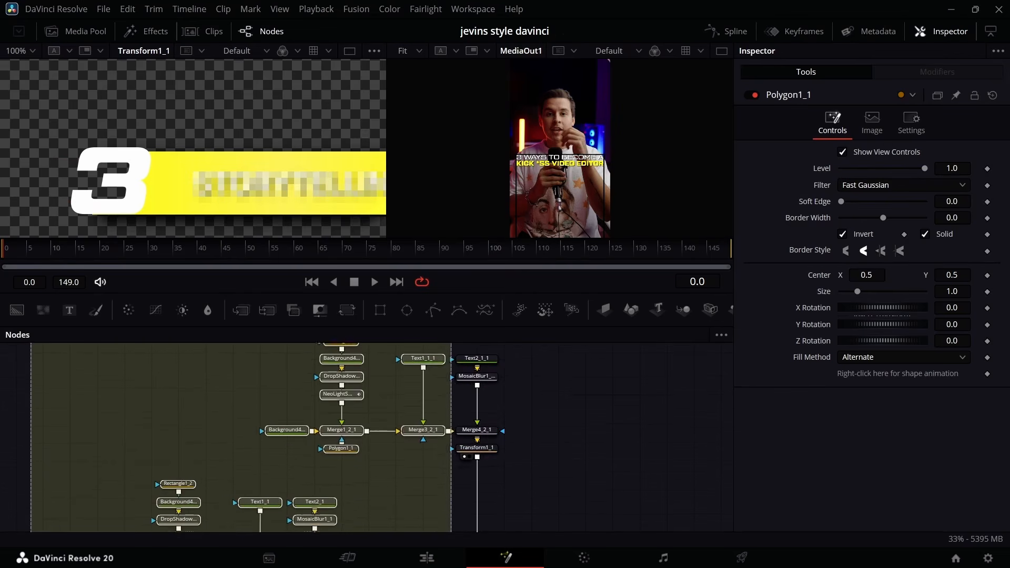
drag(452, 536, 333, 412)
scroll(345, 431, down, 5)
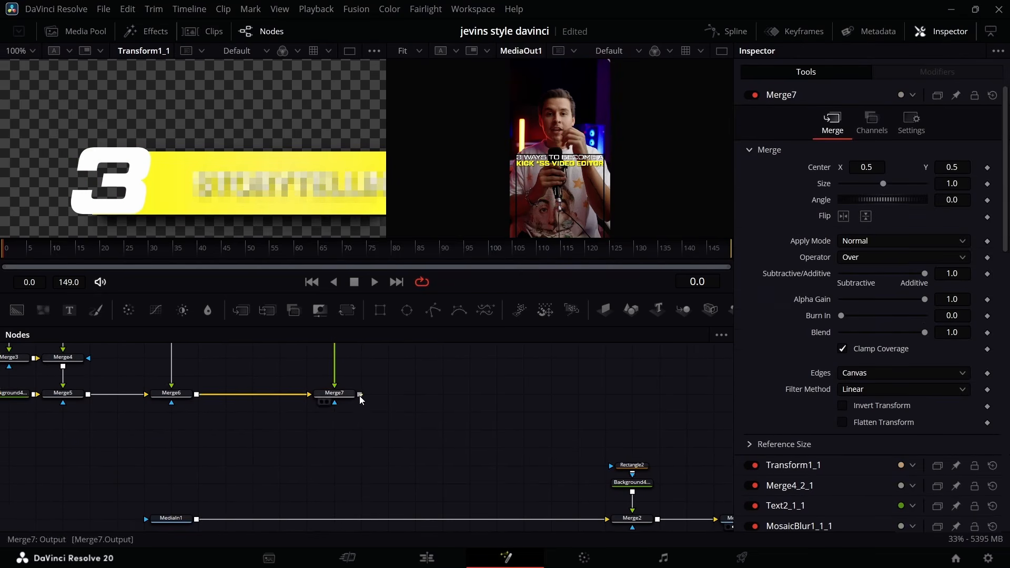
drag(361, 395, 200, 520)
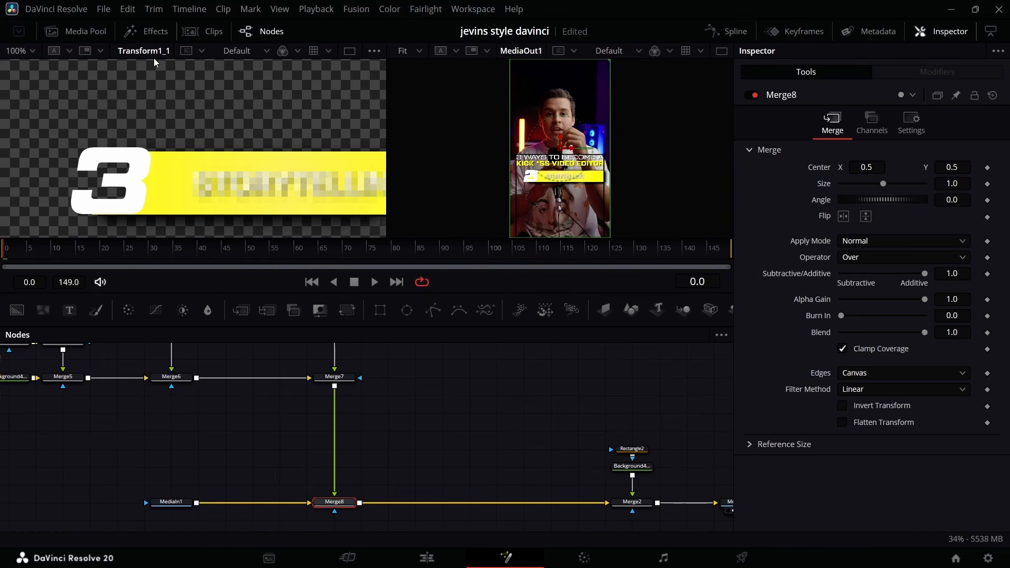
Zoom the left viewer to 50% and preview Merge7's combined output in it.
click(34, 50)
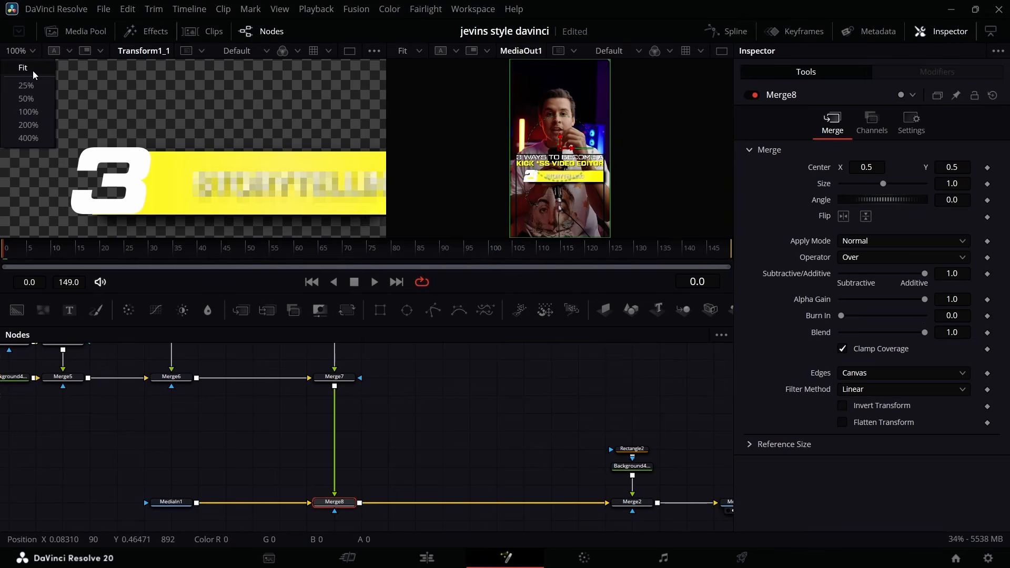
click(27, 98)
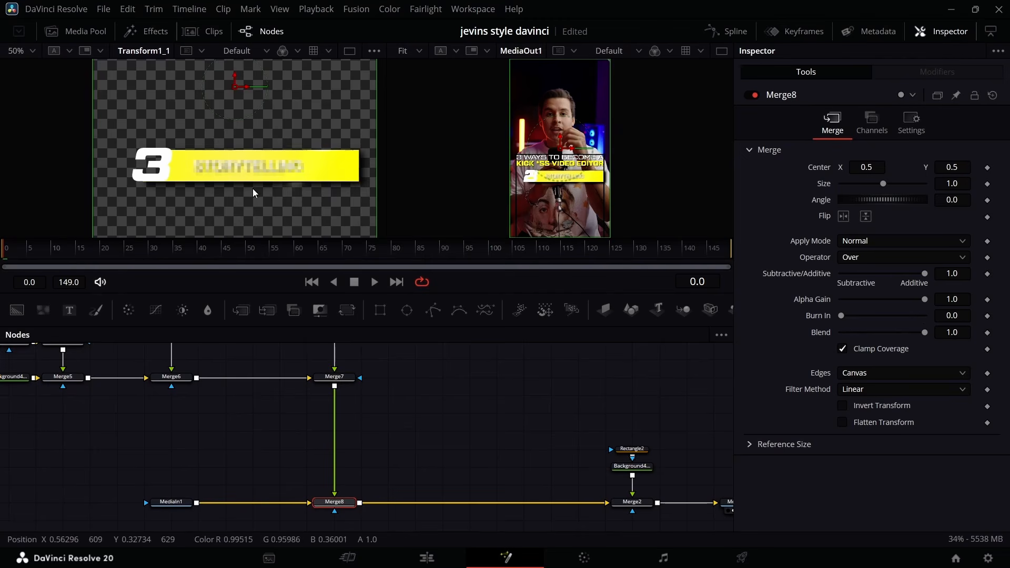
click(322, 386)
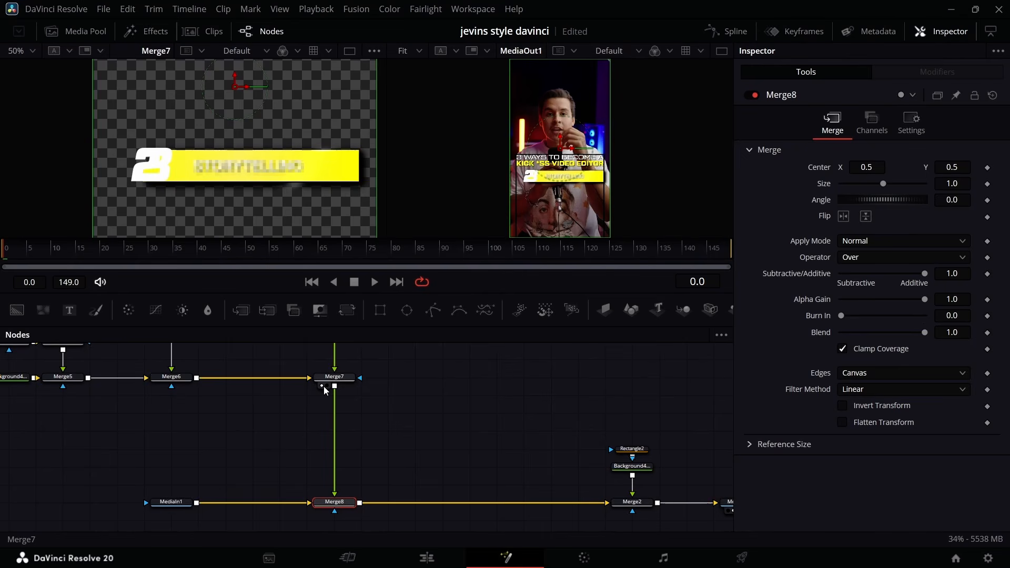
Lower the second and third title bars by setting Center Y to 0.399 on Transform1 and 0.298 on Transform1_1.
scroll(273, 410, up, 5)
click(176, 391)
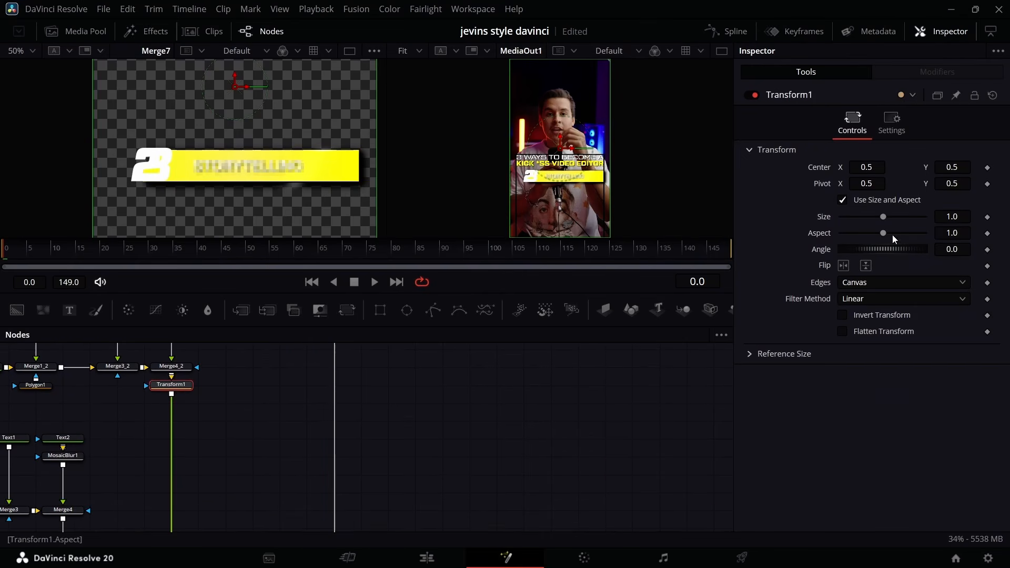
drag(953, 167, 952, 180)
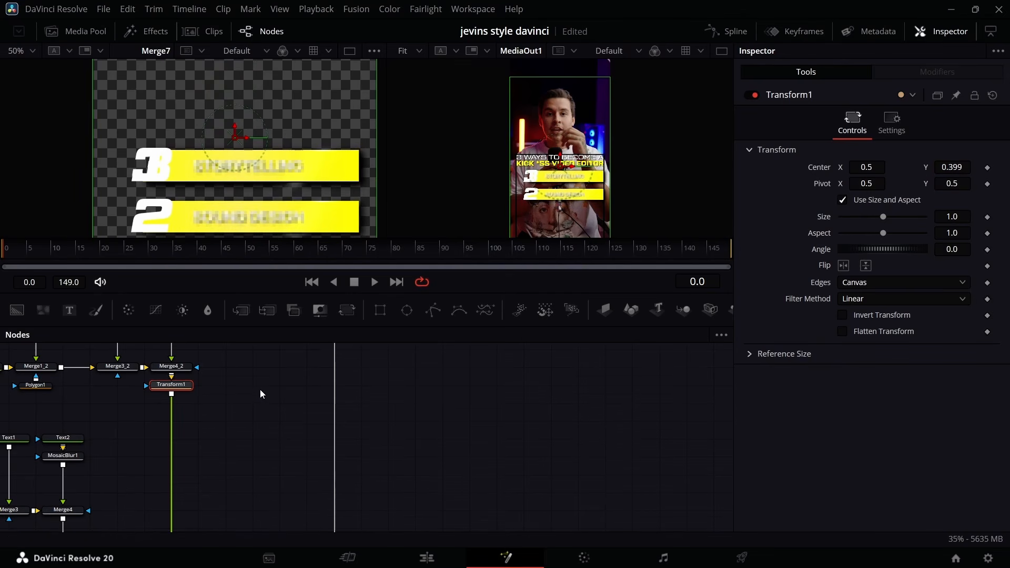
key(ctrl+v)
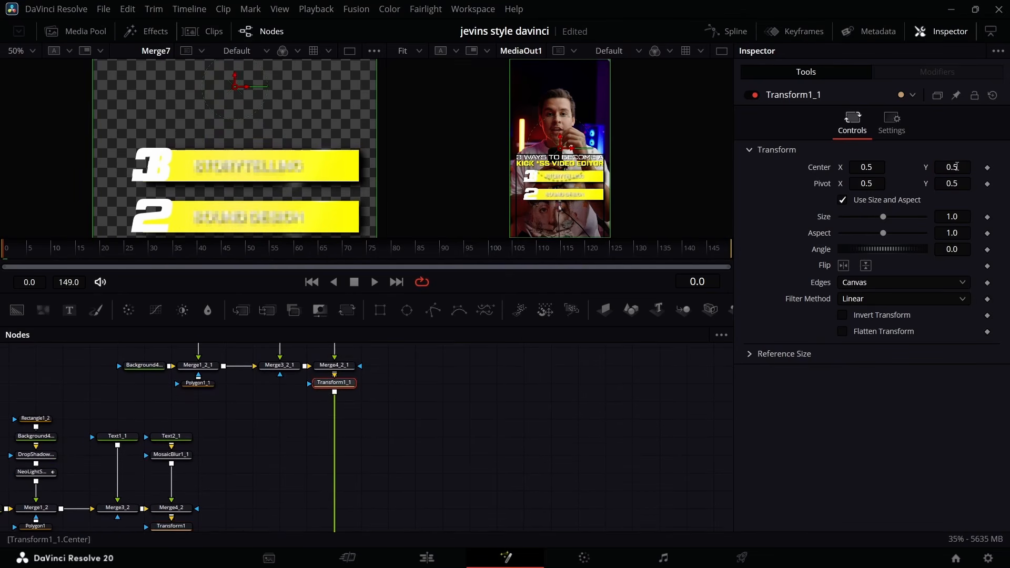
drag(957, 166, 957, 173)
Add a Transform node after Merge4 for the first bar and set its Pivot Y to 0.337.
drag(65, 373, 320, 465)
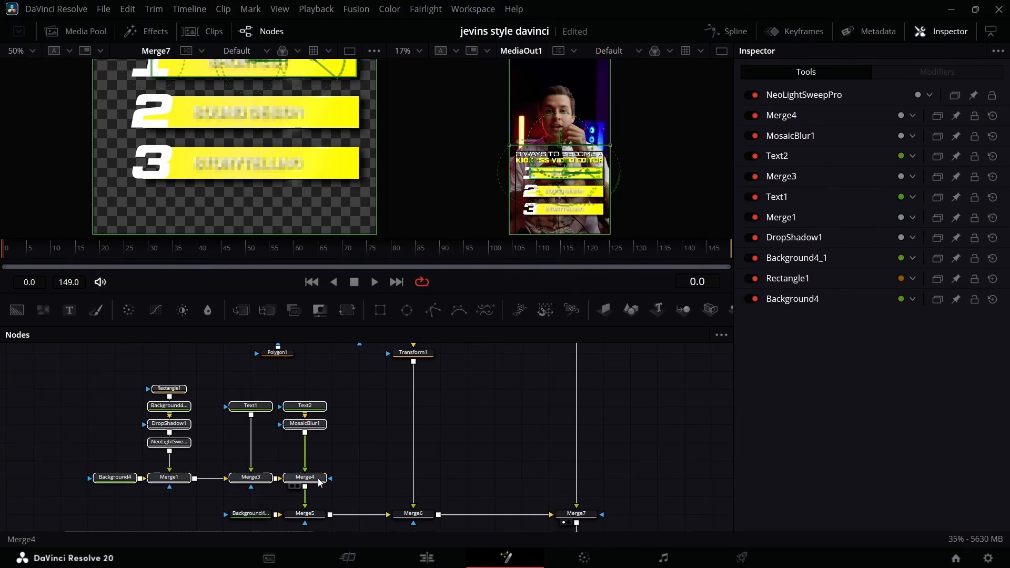
click(321, 463)
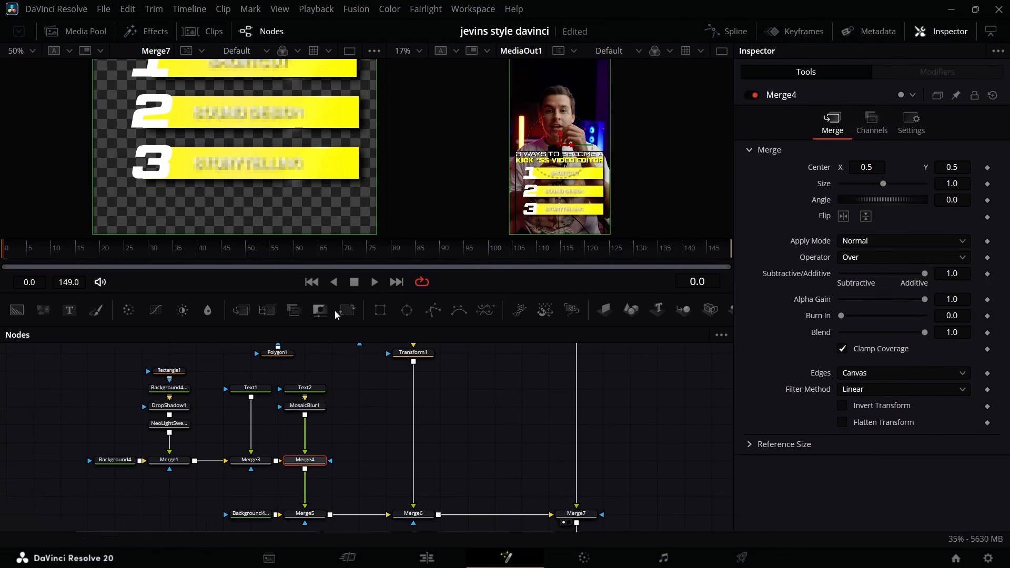
click(349, 310)
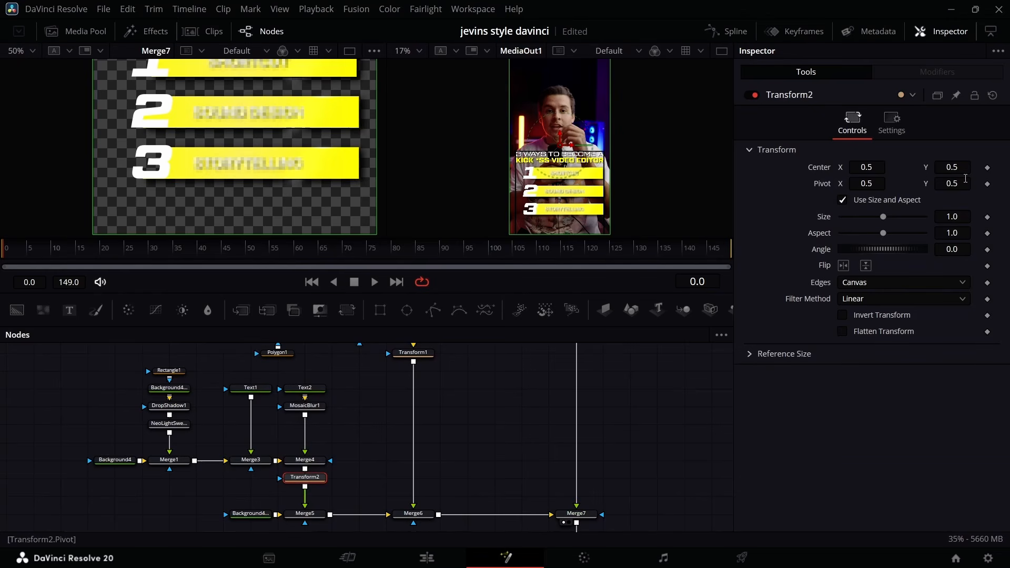
drag(960, 181, 913, 180)
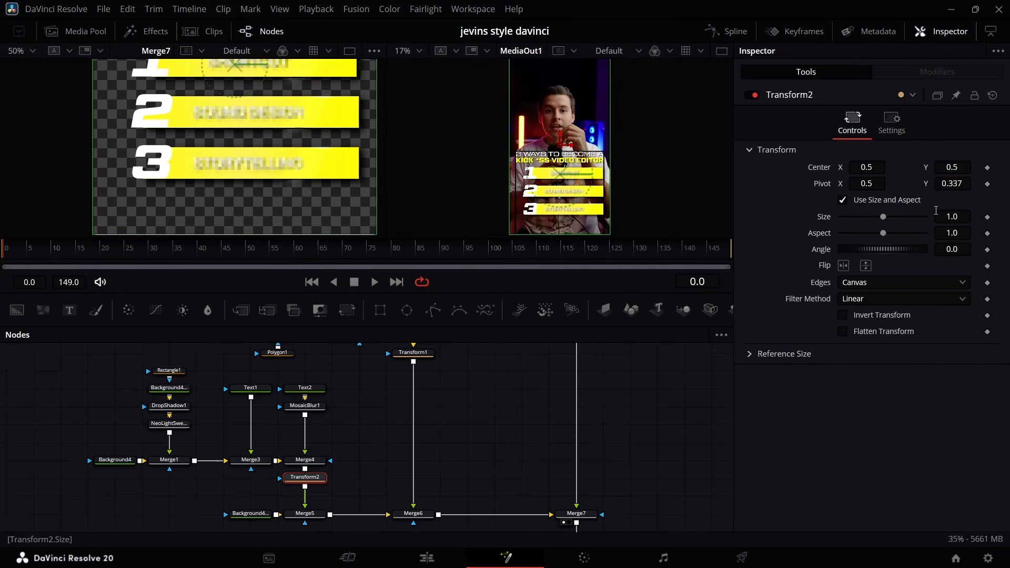
Enlarge the first bar to Size 1.15 and shift its Center X to 0.434 on Transform2.
drag(945, 213, 958, 213)
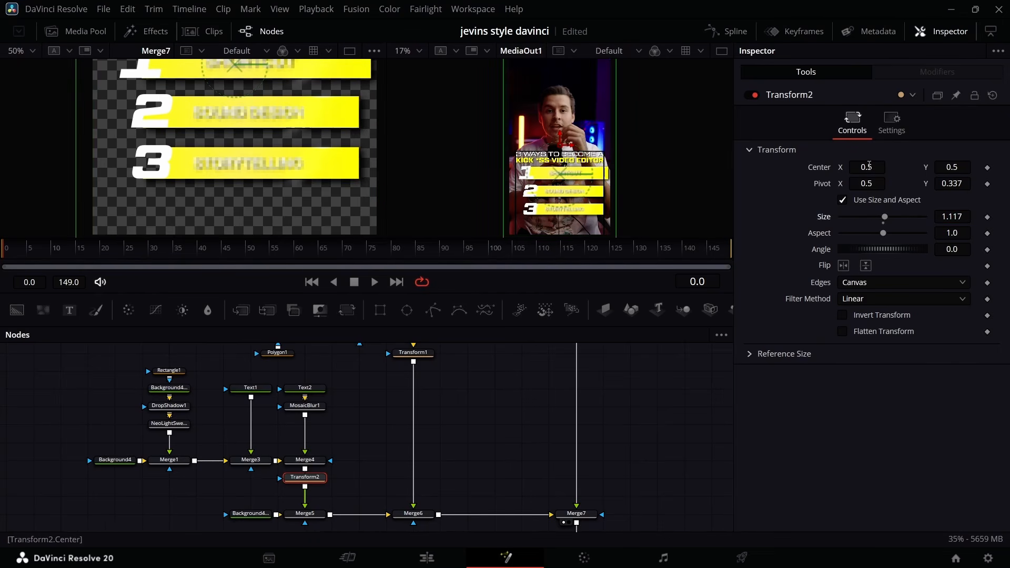
drag(869, 165, 862, 165)
click(966, 214)
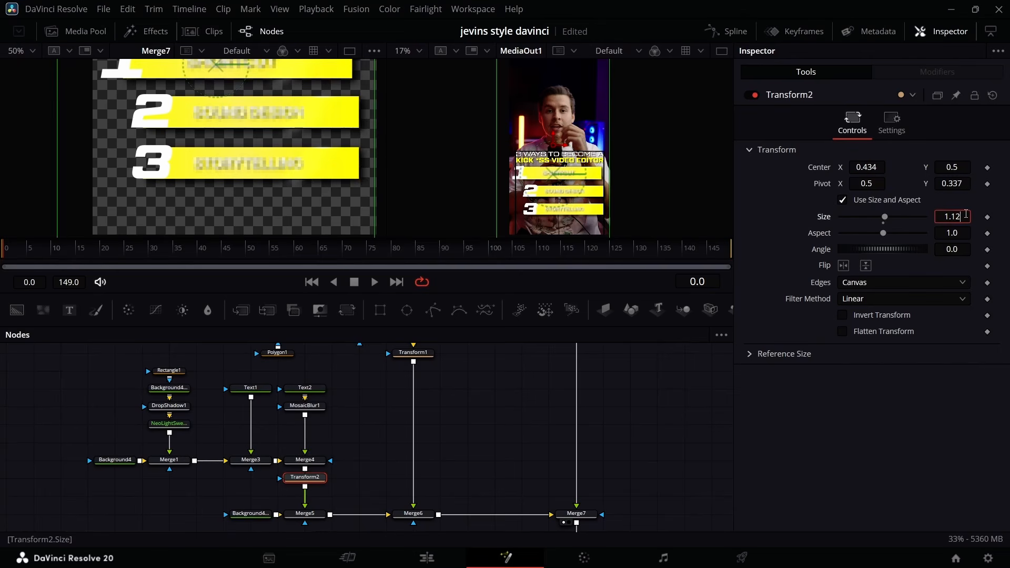
drag(967, 214, 972, 214)
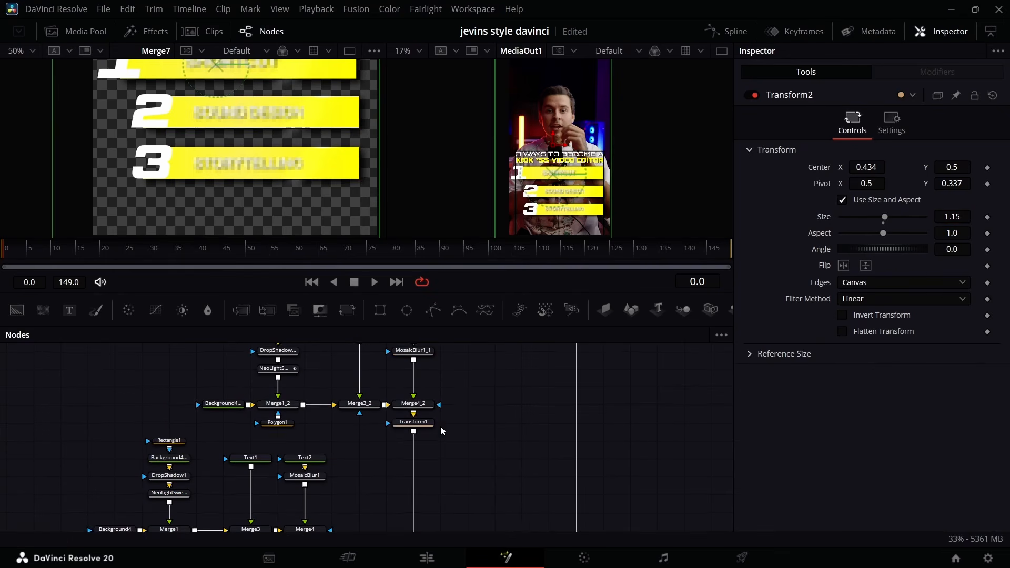
Delete the Transform1 and Transform1_1 nodes from the second and third title bars.
scroll(411, 432, up, 3)
click(412, 426)
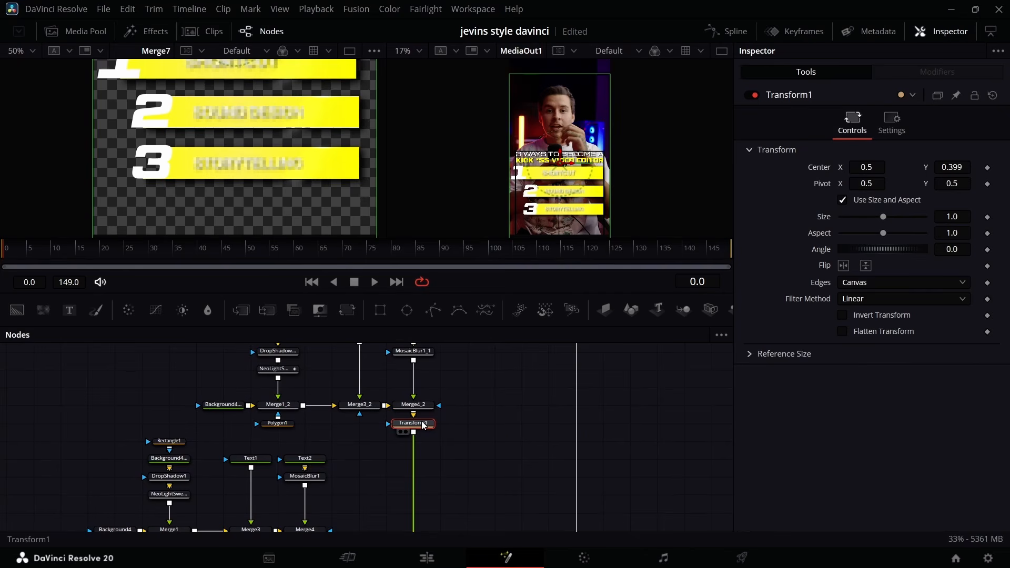
key(Delete)
scroll(553, 400, up, 1)
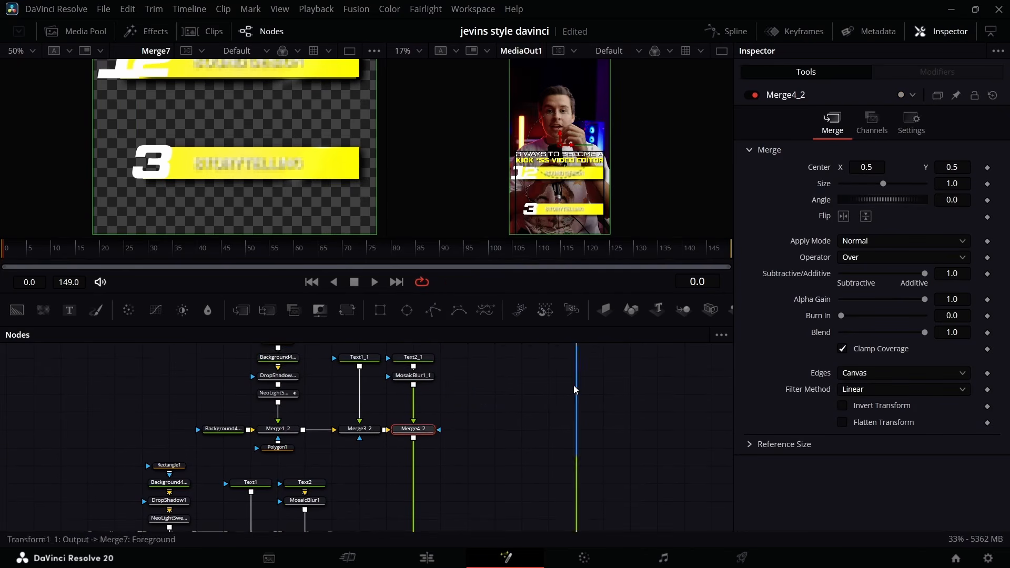
key(ctrl+v)
click(588, 460)
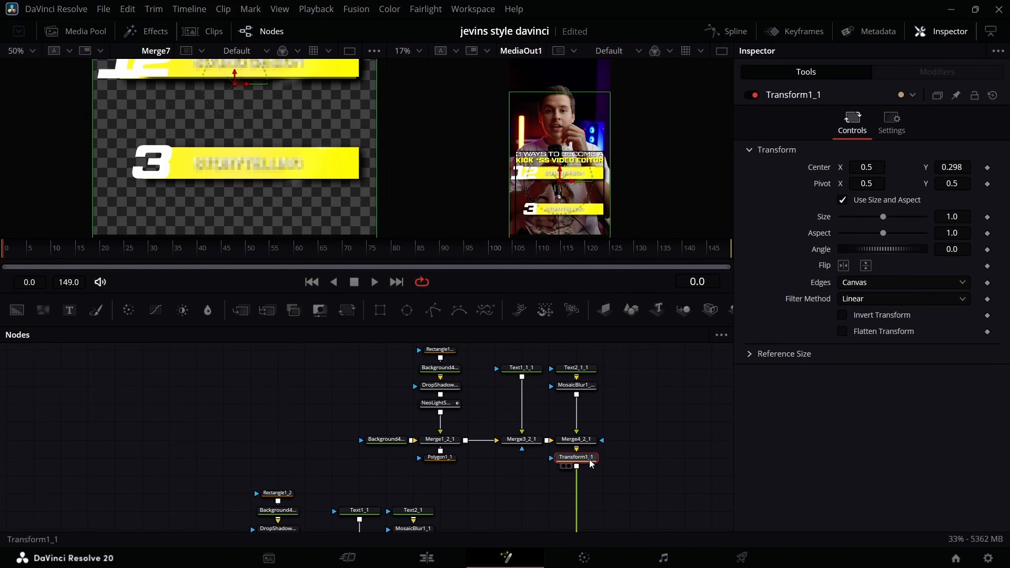
key(Delete)
scroll(561, 459, down, 8)
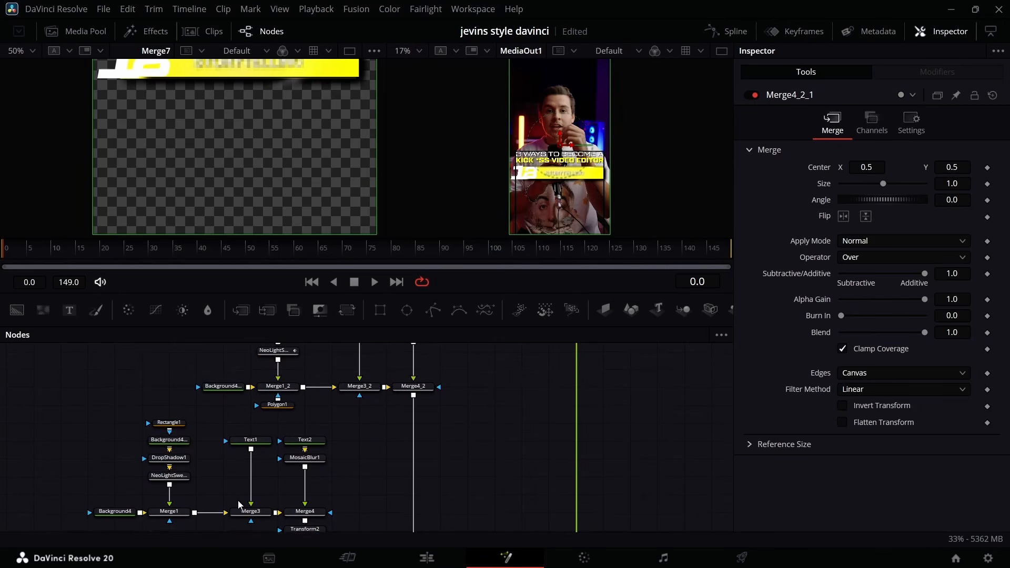
Copy Transform2 and paste a duplicate after Merge4_2 and another after Merge4_2_1.
scroll(288, 497, down, 2)
click(307, 492)
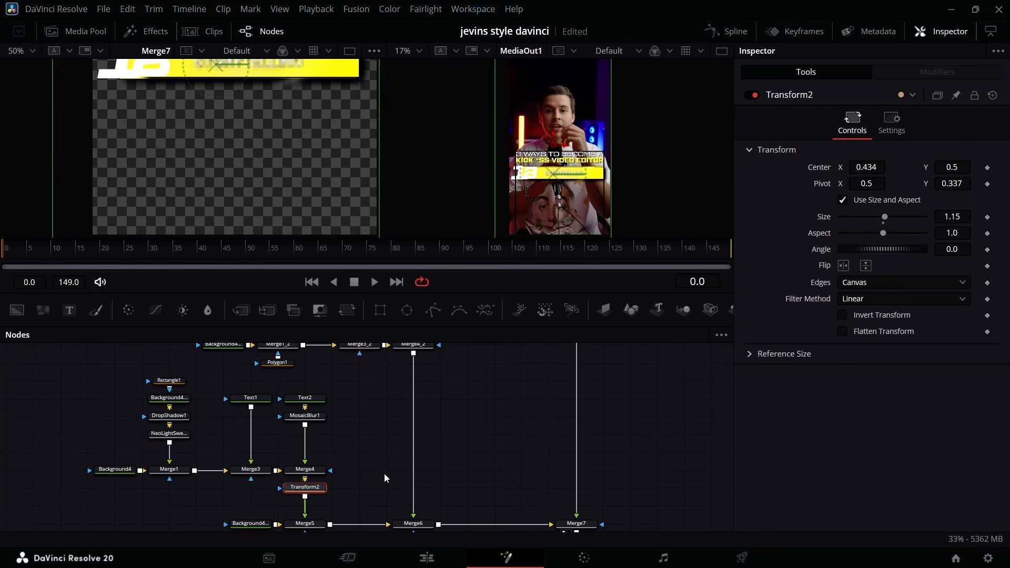
scroll(399, 481, up, 6)
click(415, 503)
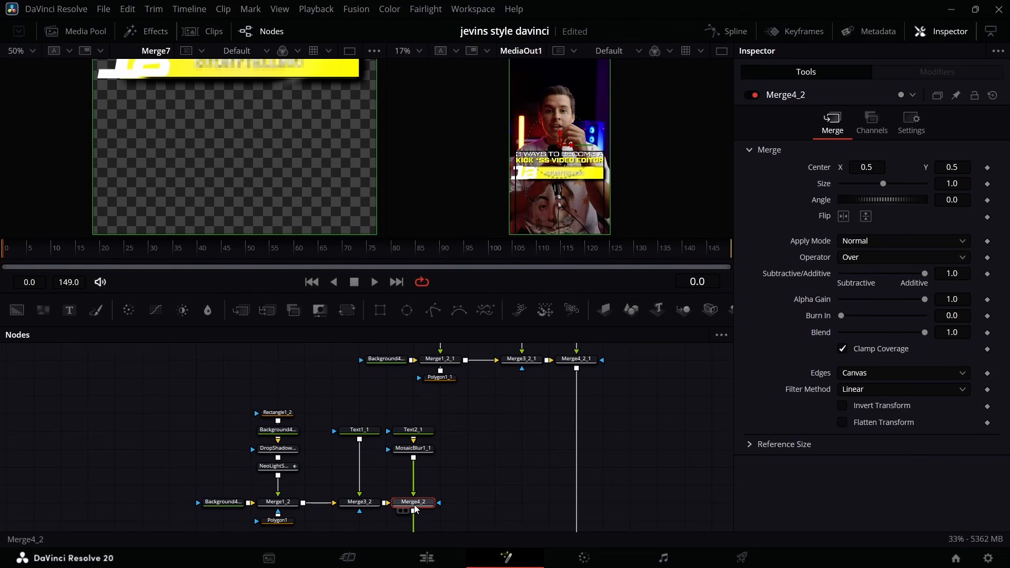
scroll(632, 376, up, 3)
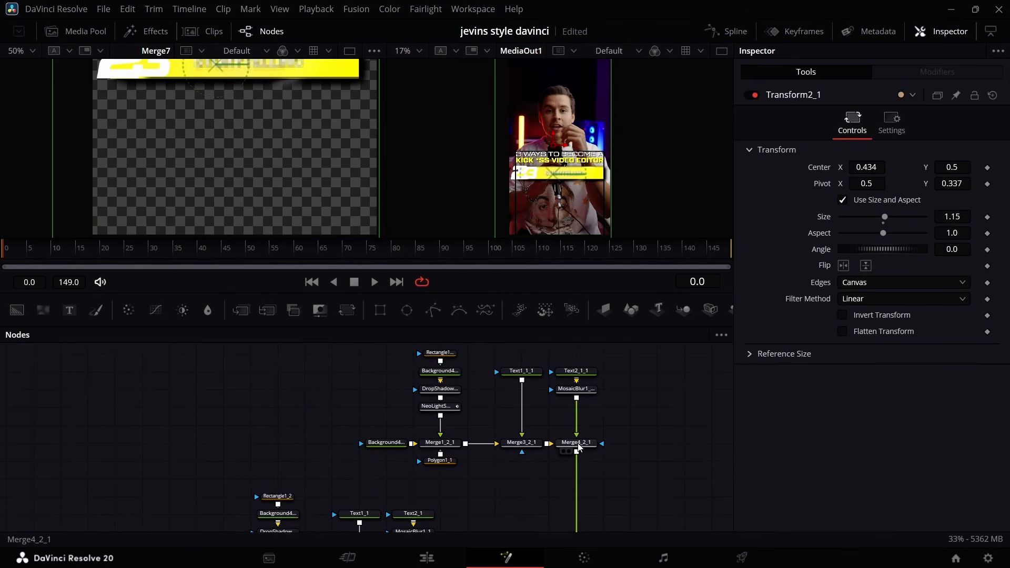
click(581, 448)
key(ctrl+v)
scroll(574, 452, down, 6)
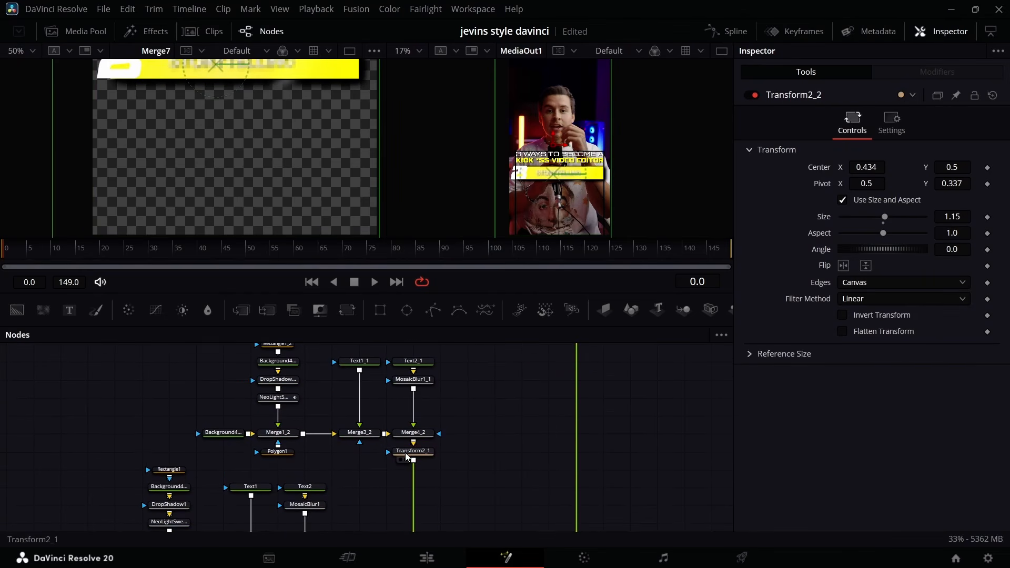
Stack the three bars evenly by lowering Transform2_1's Center Y and setting Transform2_2's Center Y to 0.297, and save the project.
click(407, 456)
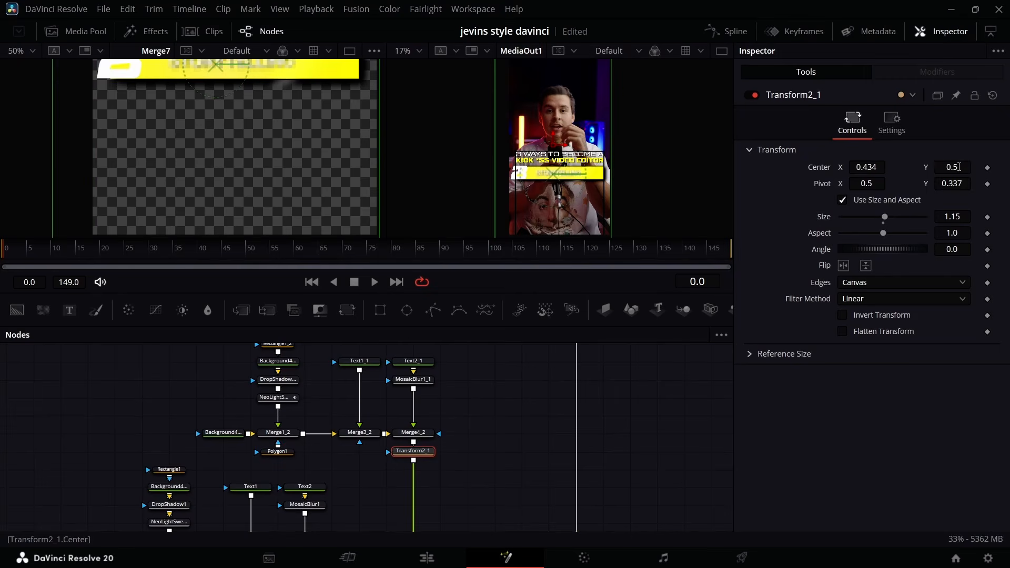
drag(958, 167, 929, 167)
key(ctrl+v)
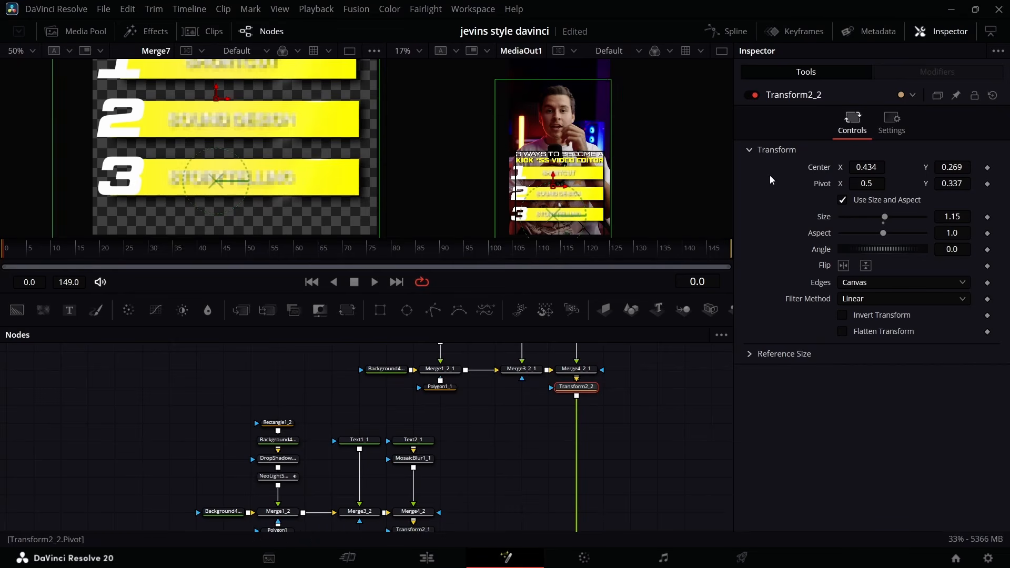
drag(947, 167, 960, 166)
scroll(405, 473, down, 3)
click(413, 451)
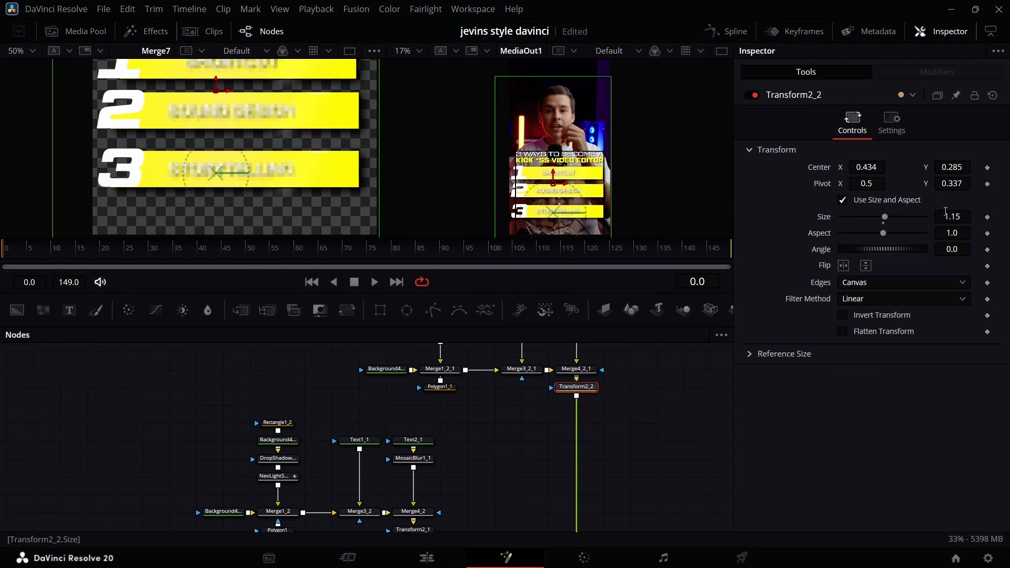
drag(955, 172, 961, 172)
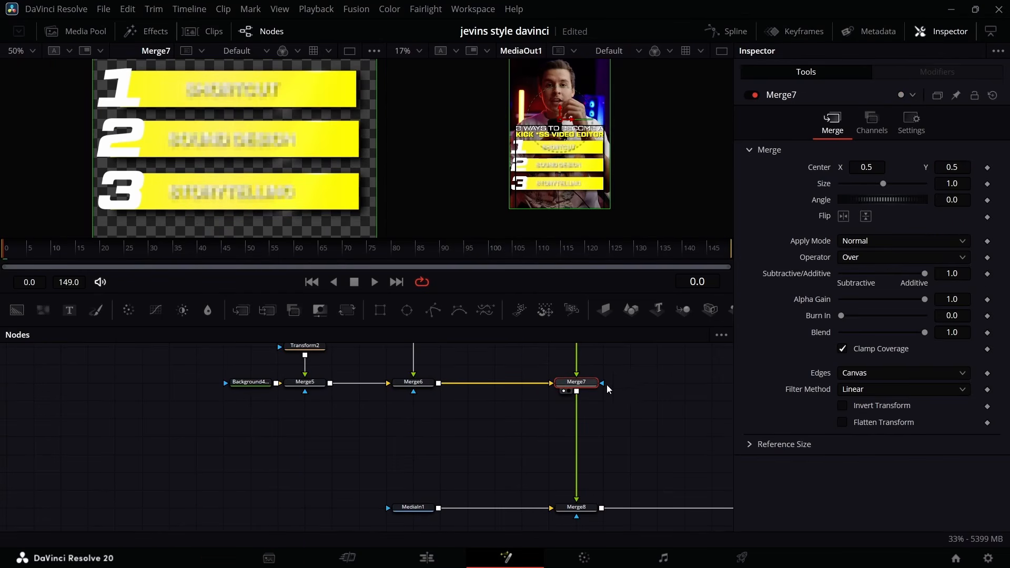
key(ctrl+s)
Add a Neo Glow effect between Merge7 and Merge8 and set its Intensity to 0.082.
click(156, 31)
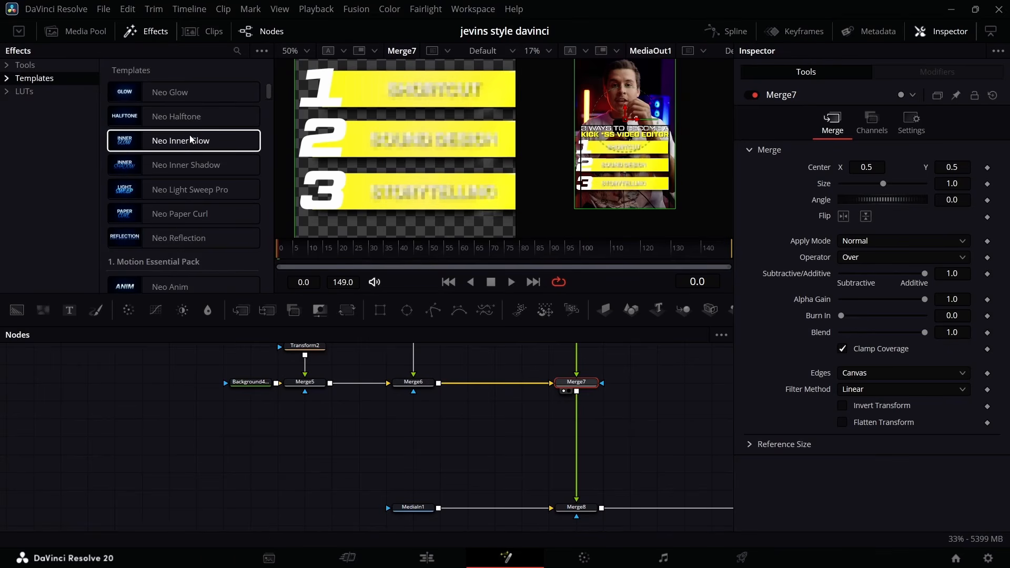
double_click(189, 98)
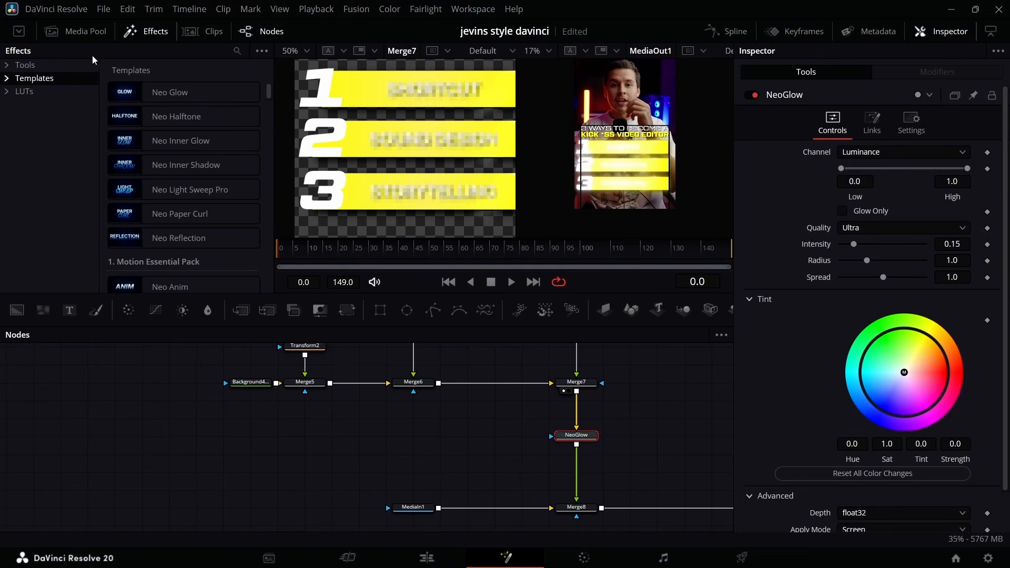
click(161, 31)
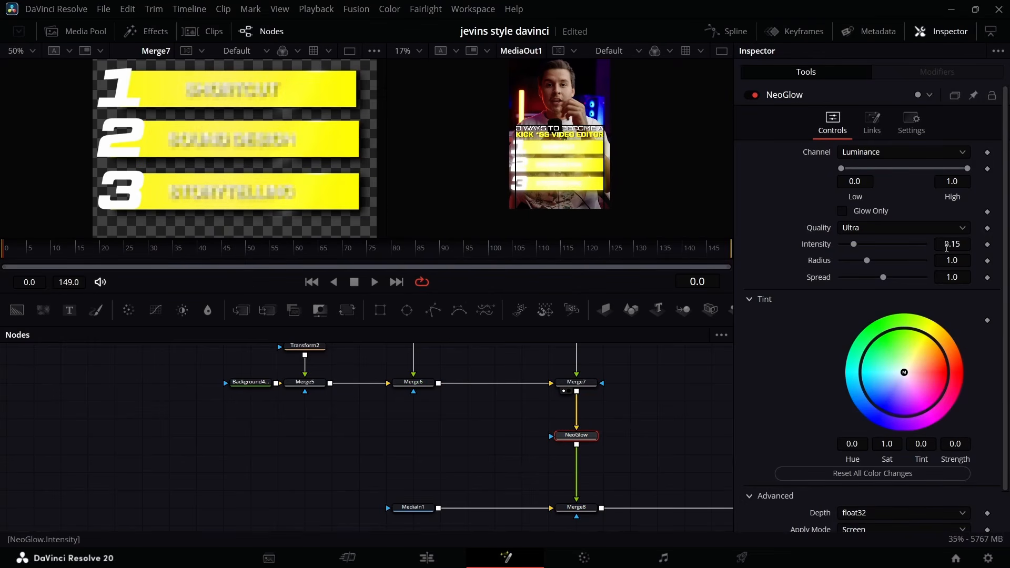
drag(947, 247, 926, 247)
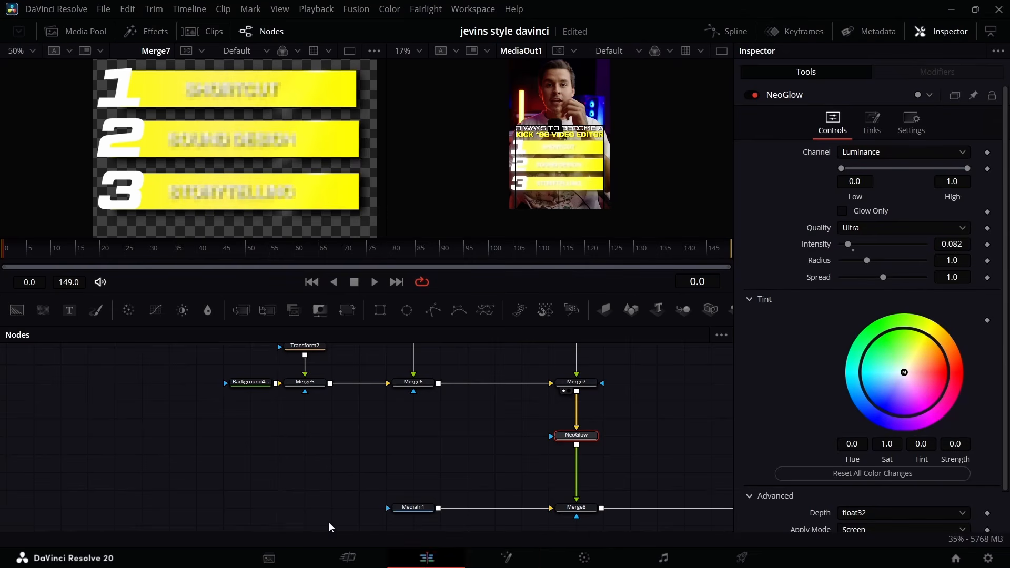
Check the glowing bars on the Edit page, park the playhead at 01:00:01:10, and return to the Fusion page.
click(427, 558)
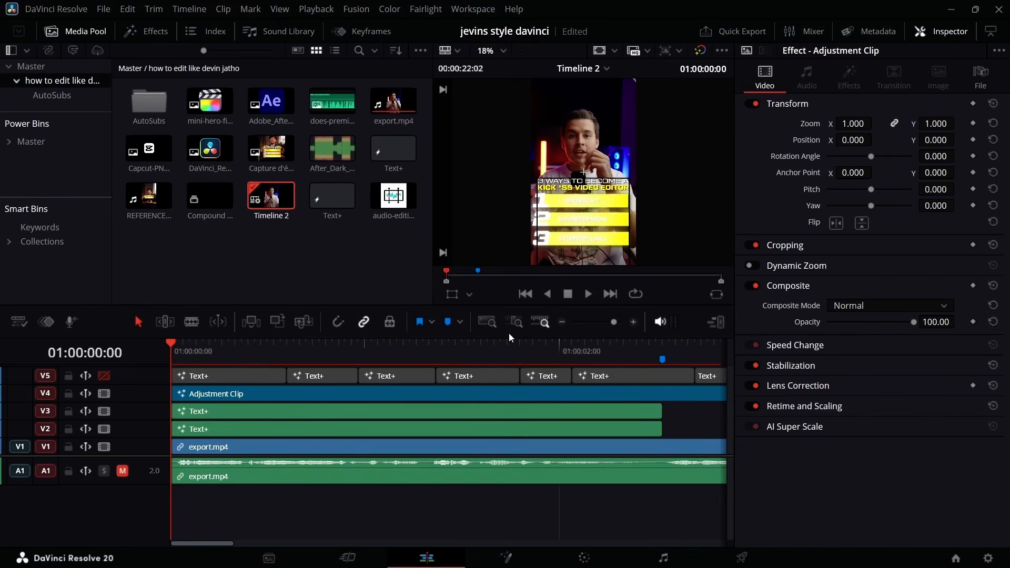
click(519, 347)
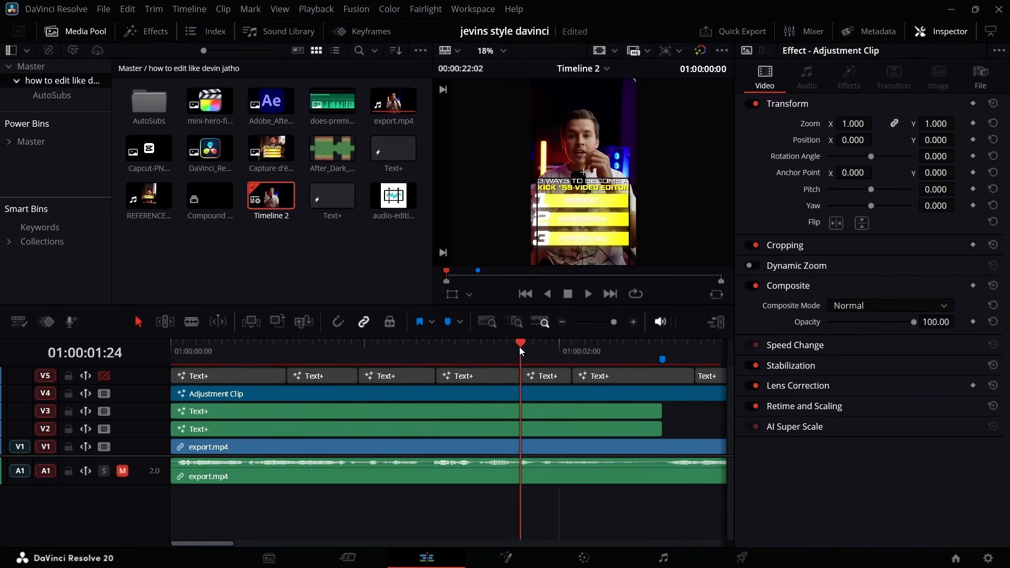
click(431, 353)
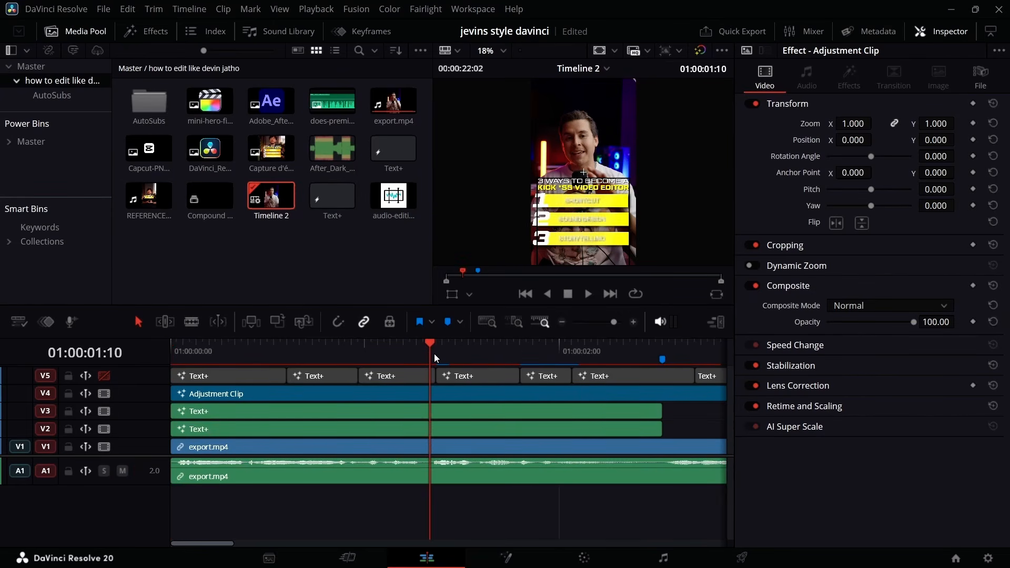
click(478, 554)
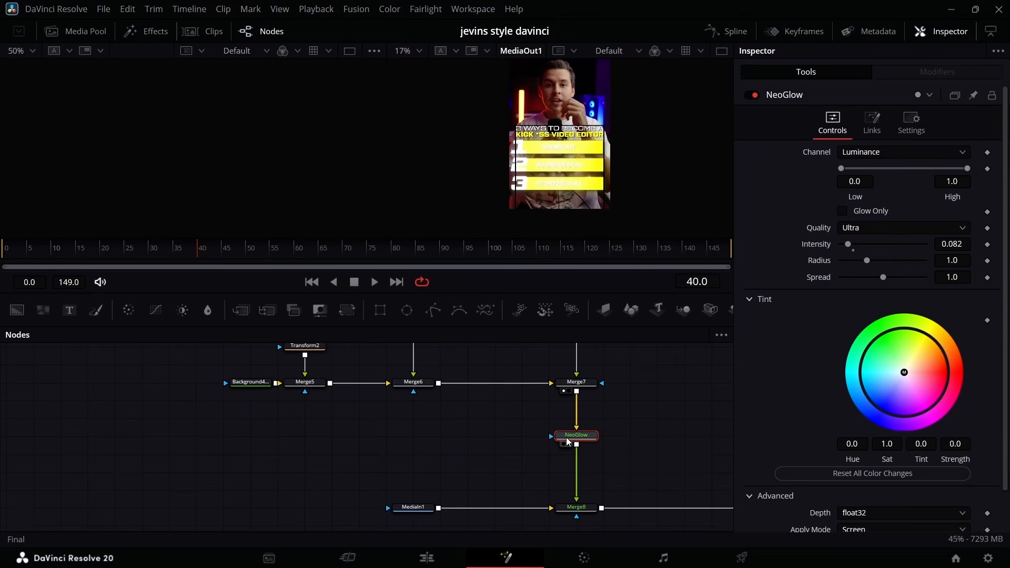
Preview Merge7 again and set a keyframe on NeoGlow's Intensity at frame 40.
scroll(564, 441, up, 1)
scroll(564, 442, right, 3)
click(469, 412)
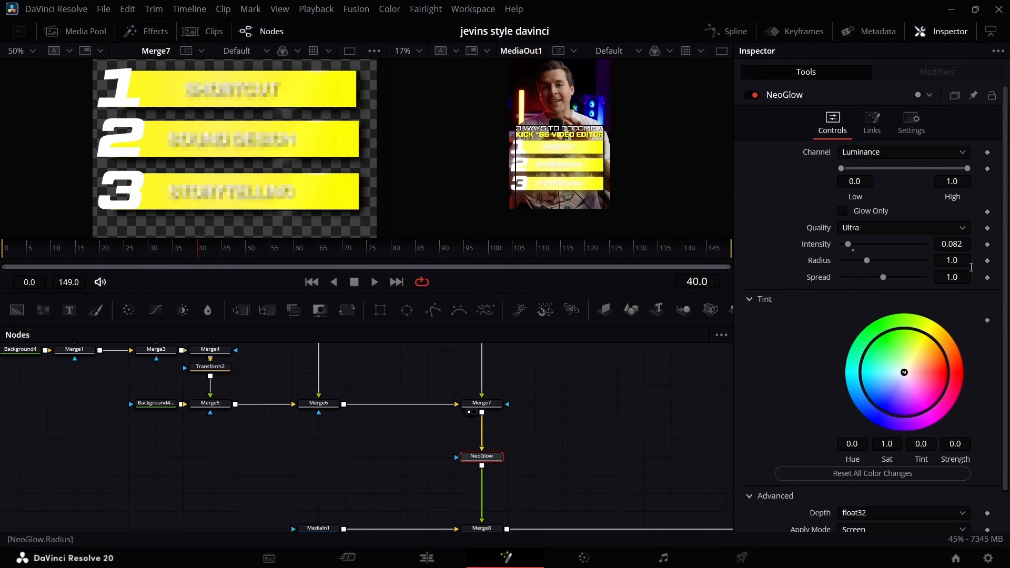
click(988, 244)
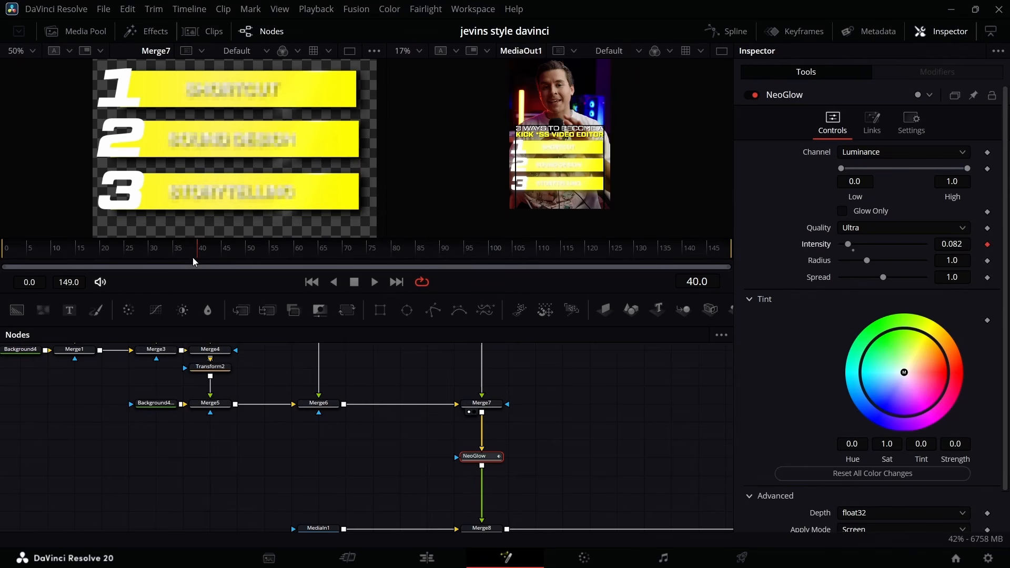
Keyframe NeoGlow's Intensity to 0.0 at frame 55 and at frame 30.
drag(198, 252, 271, 254)
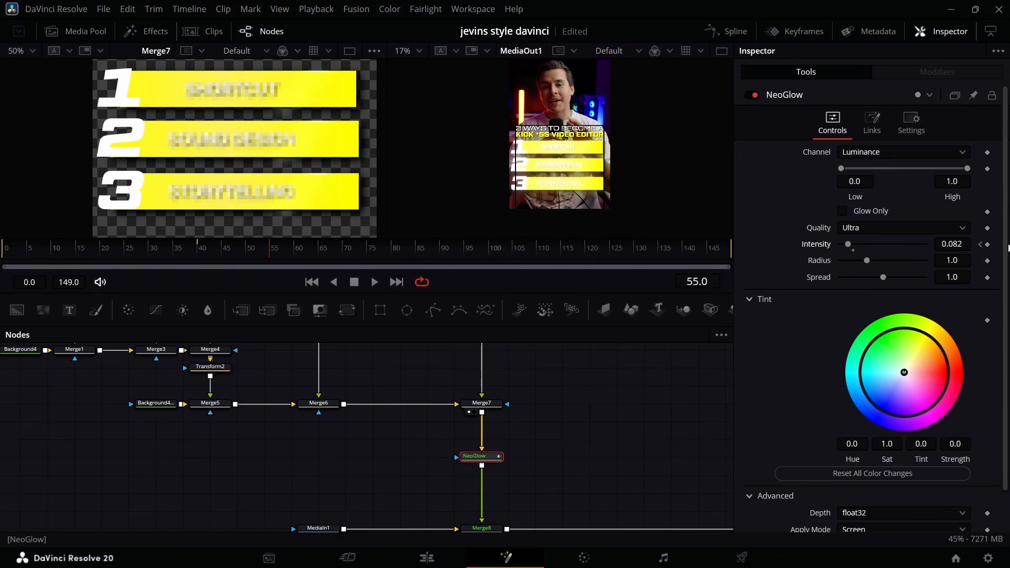
click(960, 247)
text(0.0)
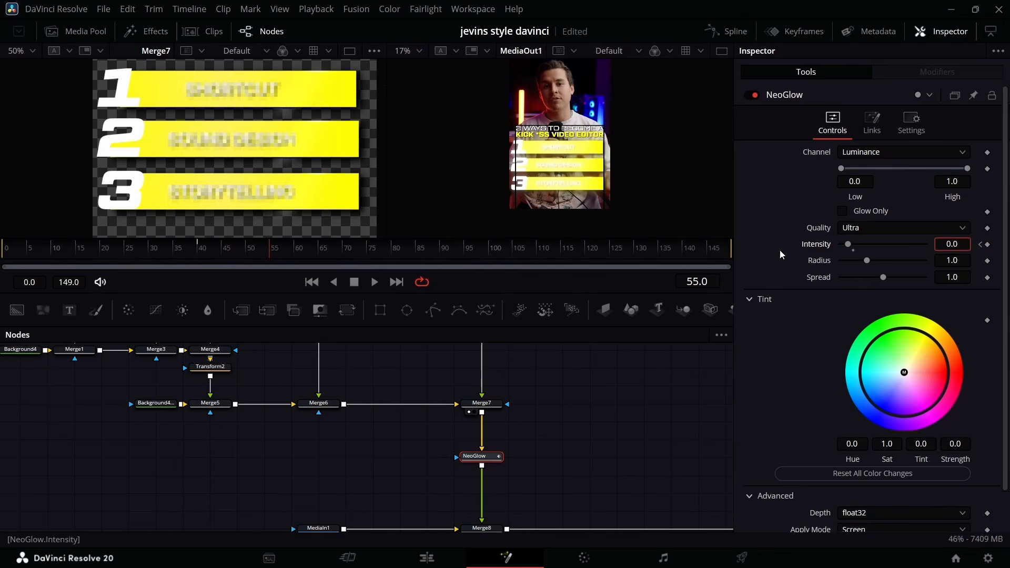
key(Return)
drag(261, 252, 134, 257)
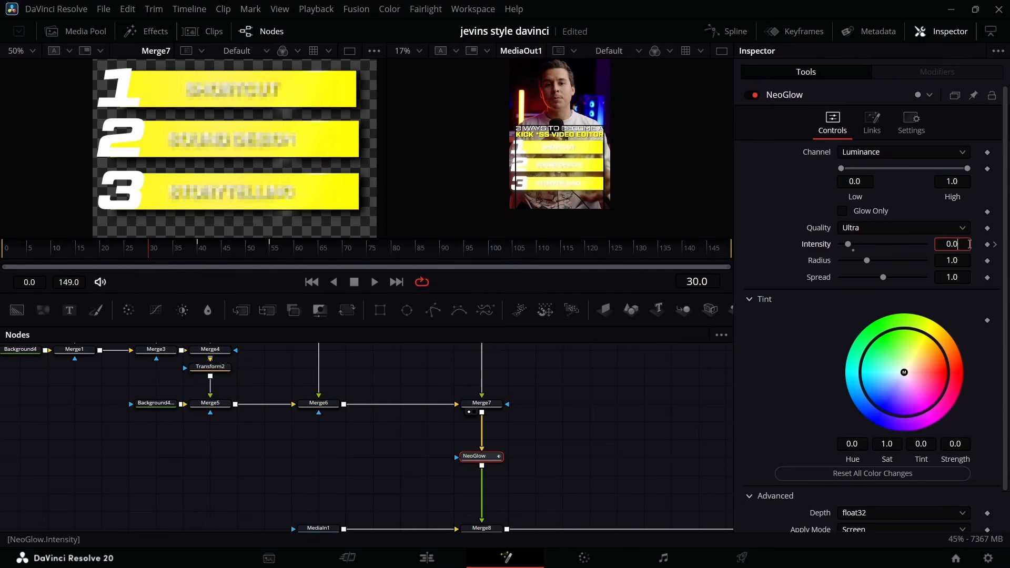
key(Return)
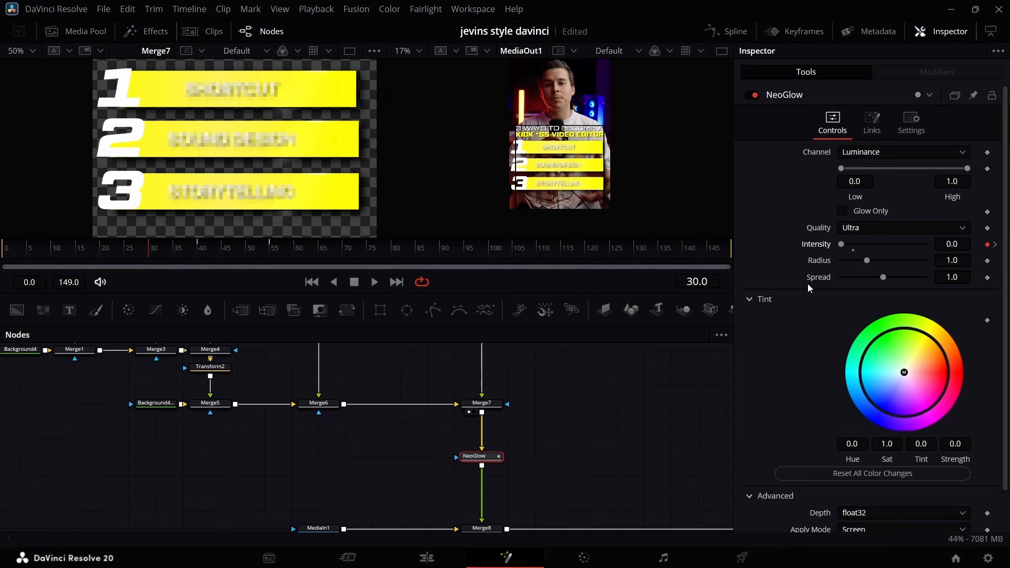
Smooth all of the glow's Gain keyframes in the Spline editor and lengthen both curve handles at the frame 40 peak.
click(732, 27)
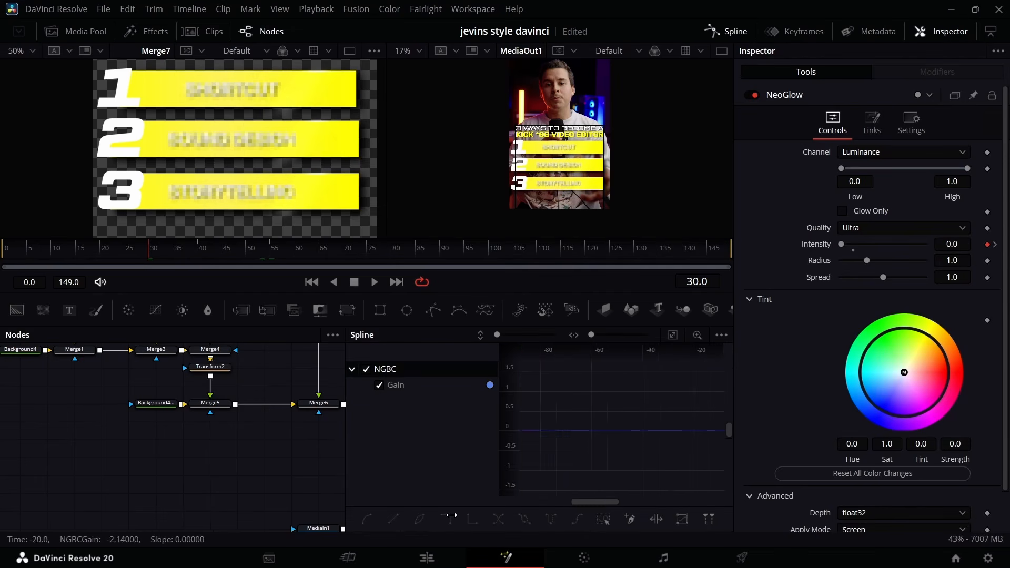
click(610, 515)
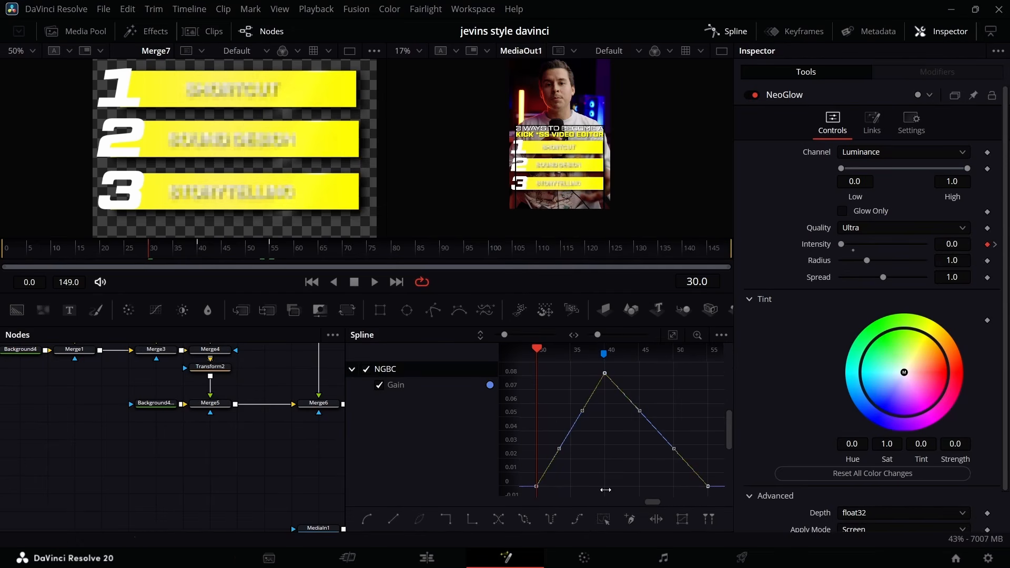
key(s)
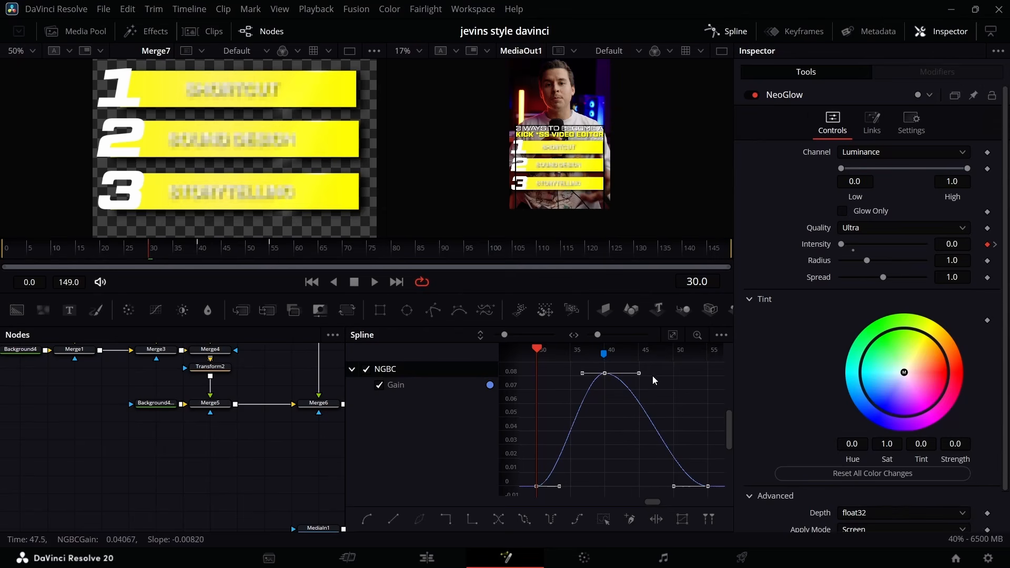
drag(639, 373, 660, 374)
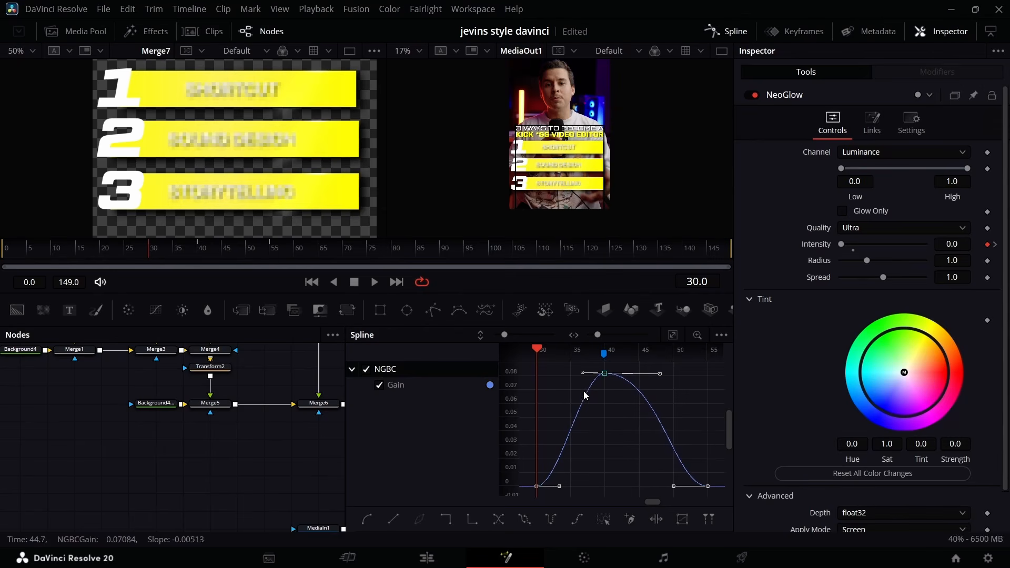
drag(579, 375, 563, 374)
click(725, 41)
Review the glow animation and set a keyframe on Merge7's Center at frame 30.
drag(263, 267, 221, 280)
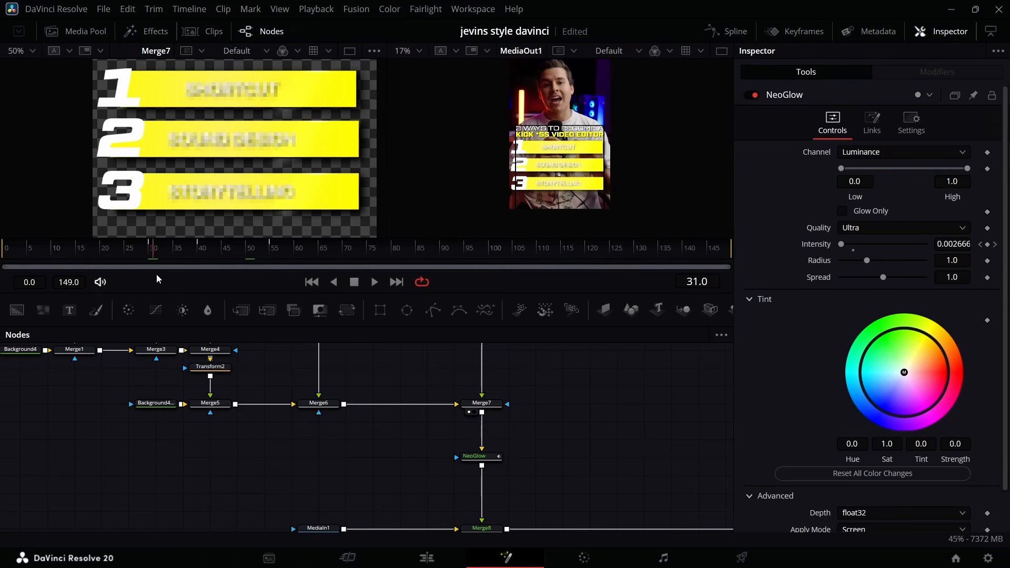
drag(156, 279, 153, 280)
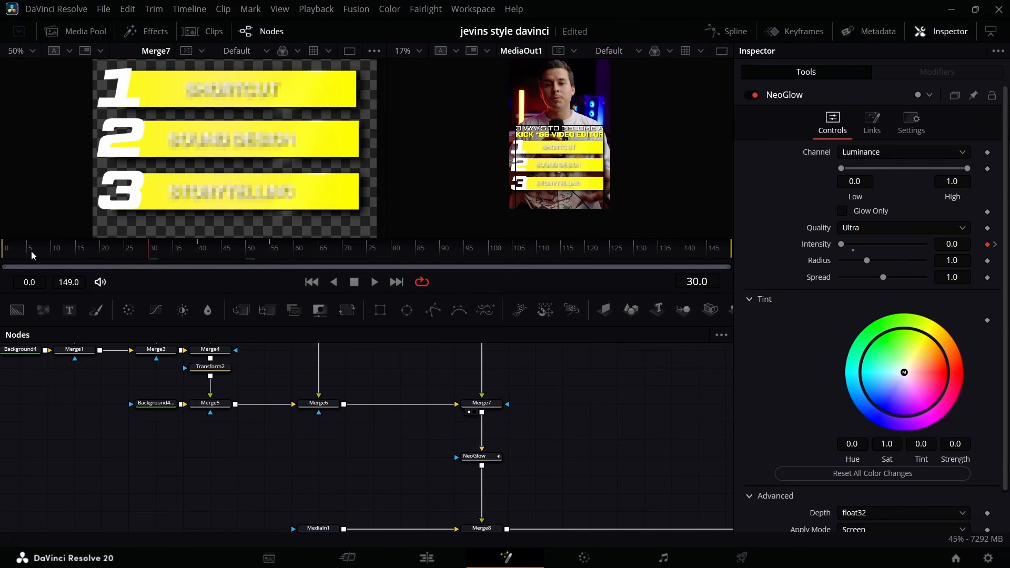
scroll(534, 480, up, 10)
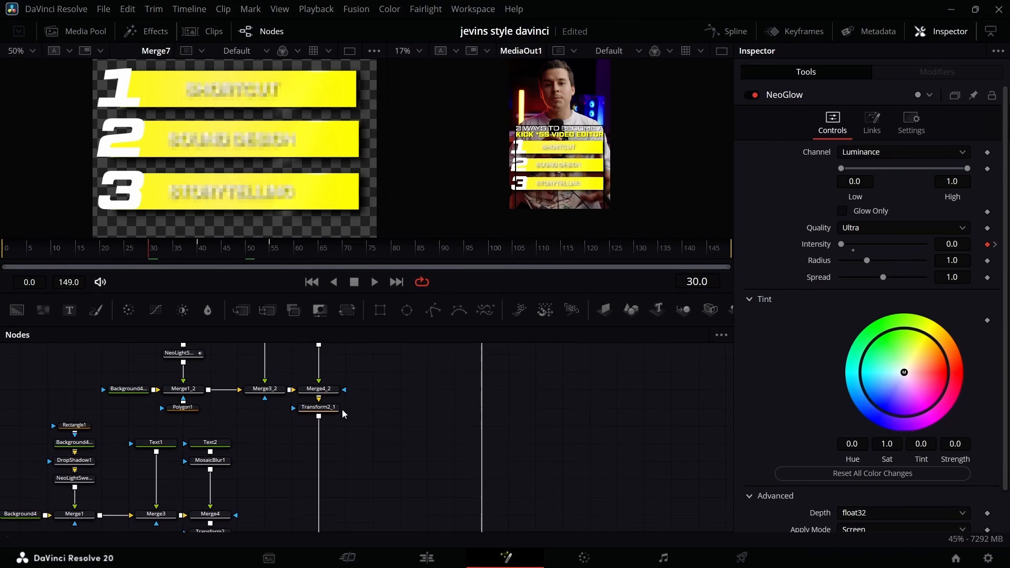
click(335, 412)
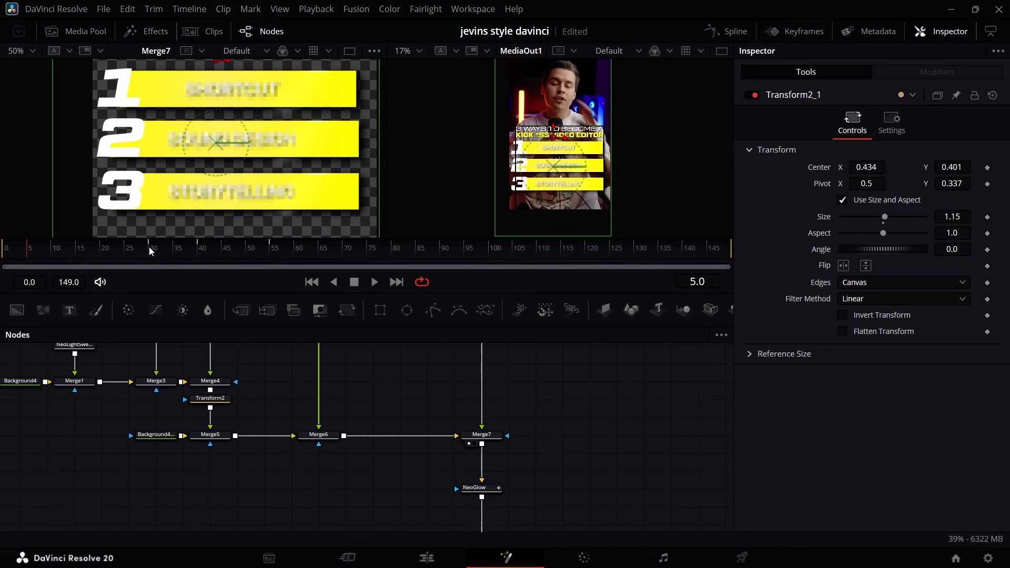
click(481, 435)
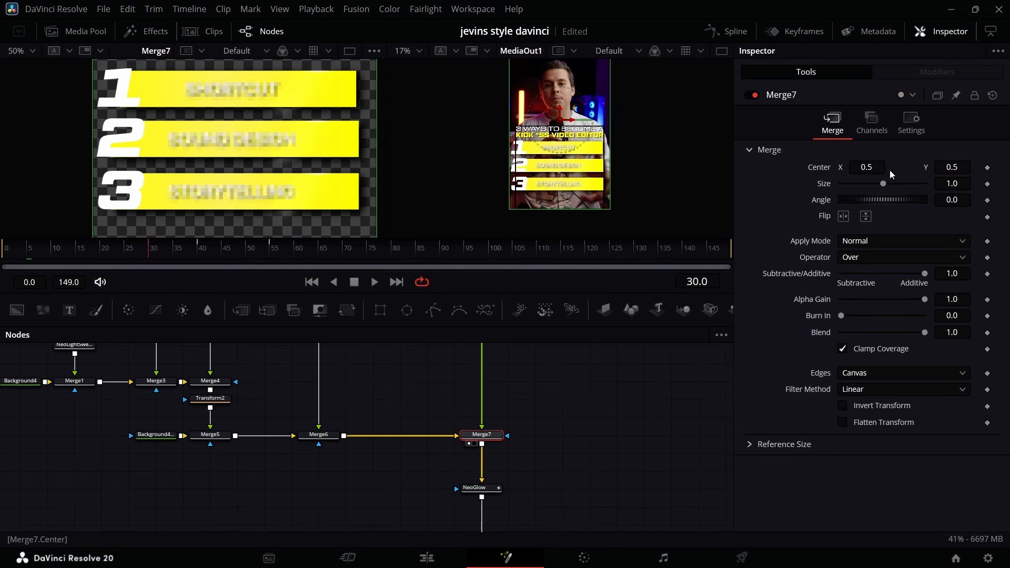
click(987, 168)
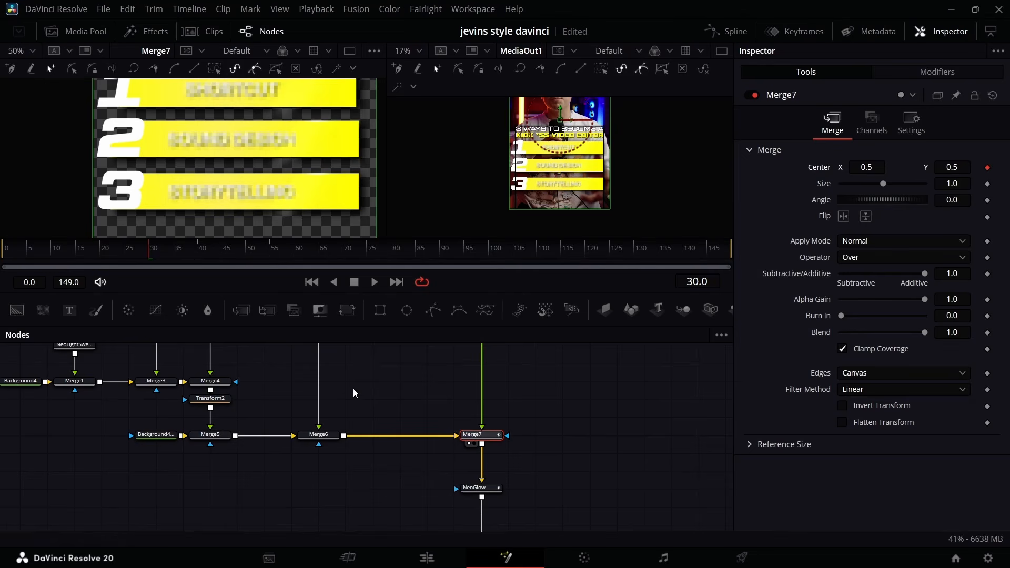
Set a keyframe on Merge6's Center at frame 25.
click(321, 441)
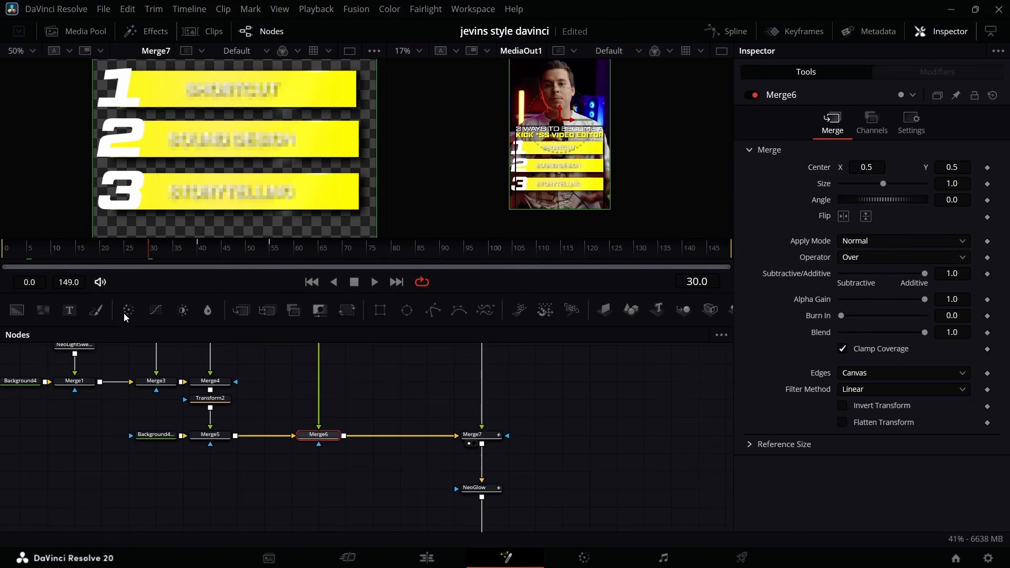
click(125, 253)
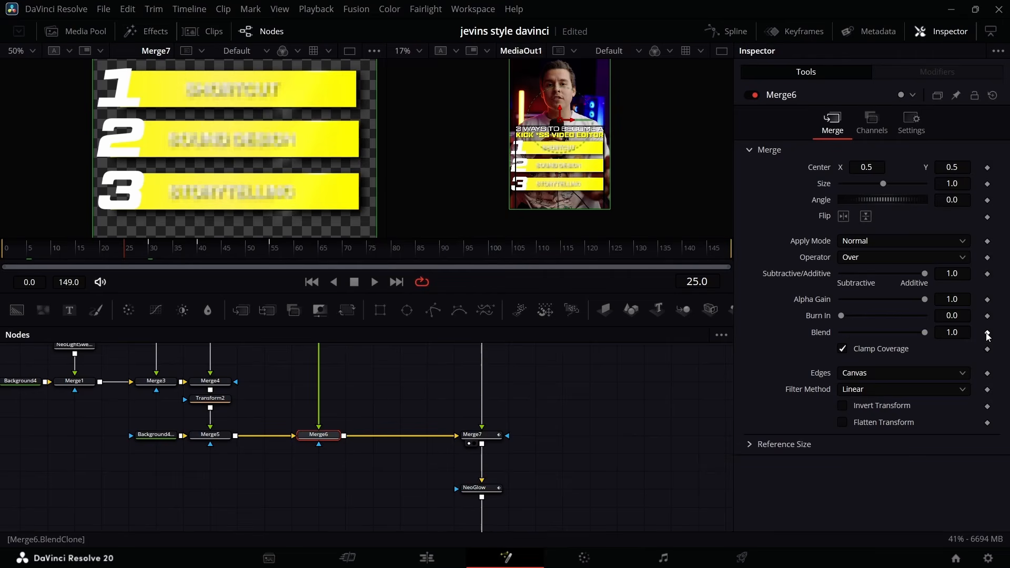
click(988, 167)
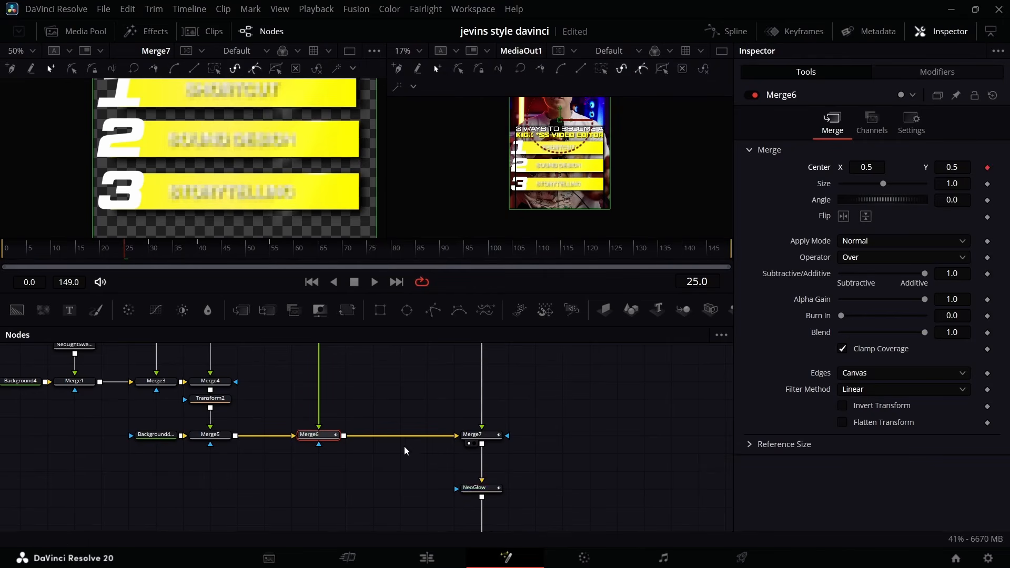
Set Blend keyframes at 1.0 on Merge7 at frame 20 and on Merge6 at frame 15.
scroll(437, 445, up, 3)
click(487, 496)
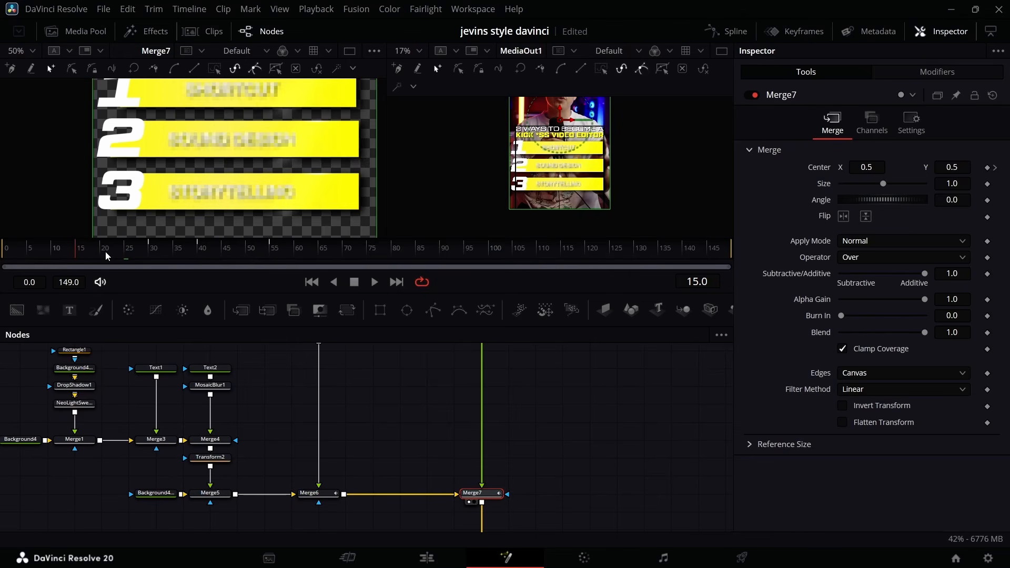
click(988, 334)
click(76, 249)
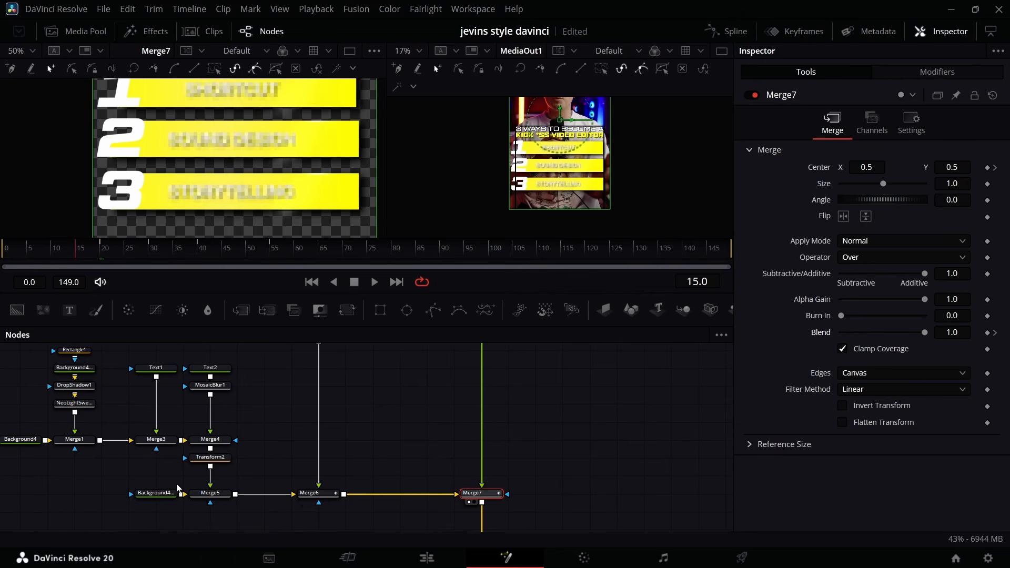
click(337, 500)
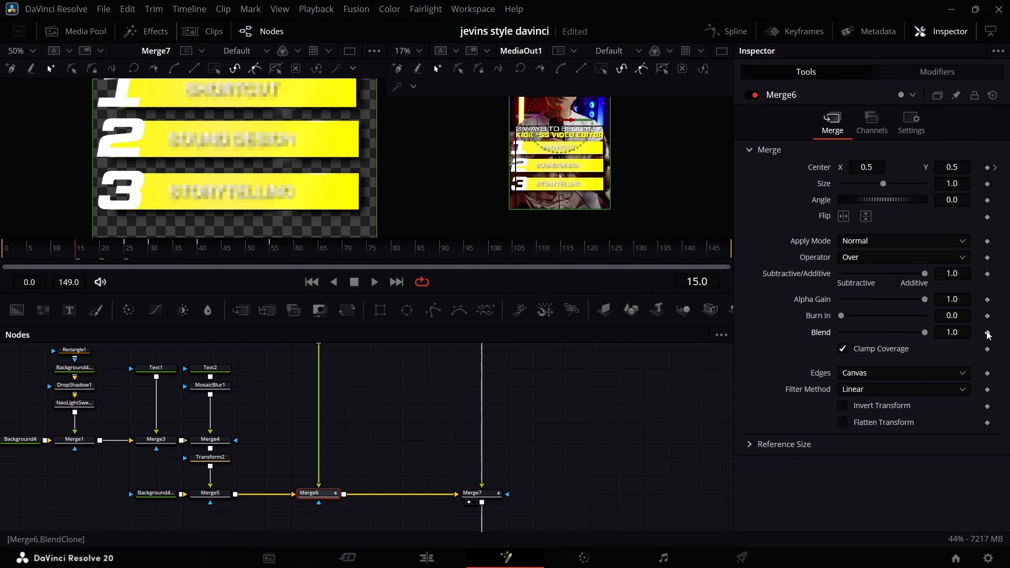
At frame 5, lower the third bar by setting Merge7's Center Y to 0.418.
click(71, 251)
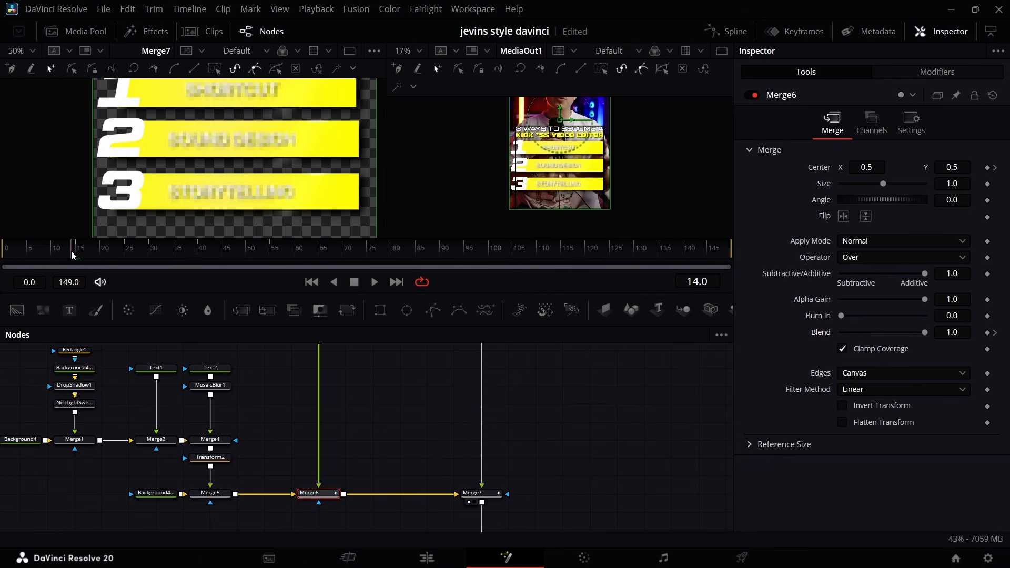
drag(71, 251, 30, 253)
click(474, 493)
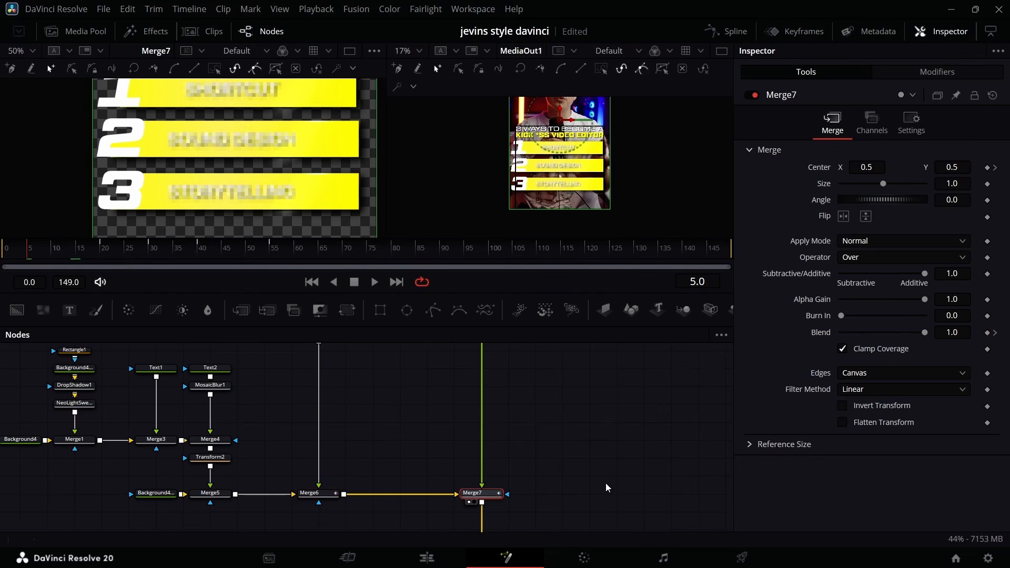
mouse_move(958, 172)
mouse_down()
mouse_move(932, 168)
mouse_move(957, 168)
mouse_up()
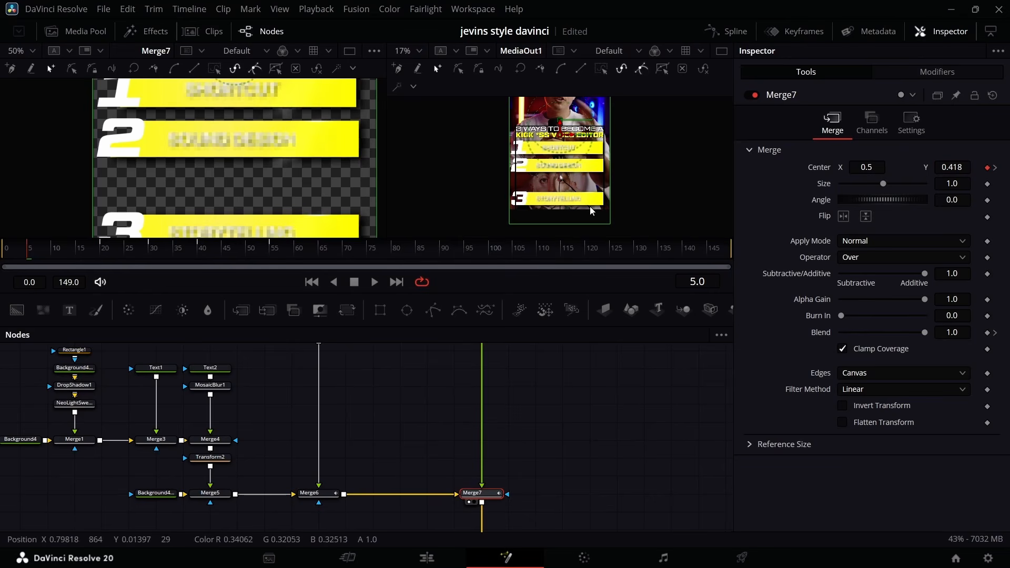
At frame 0, lower the second bar by setting Merge6's Center Y to 0.428.
click(315, 492)
click(4, 252)
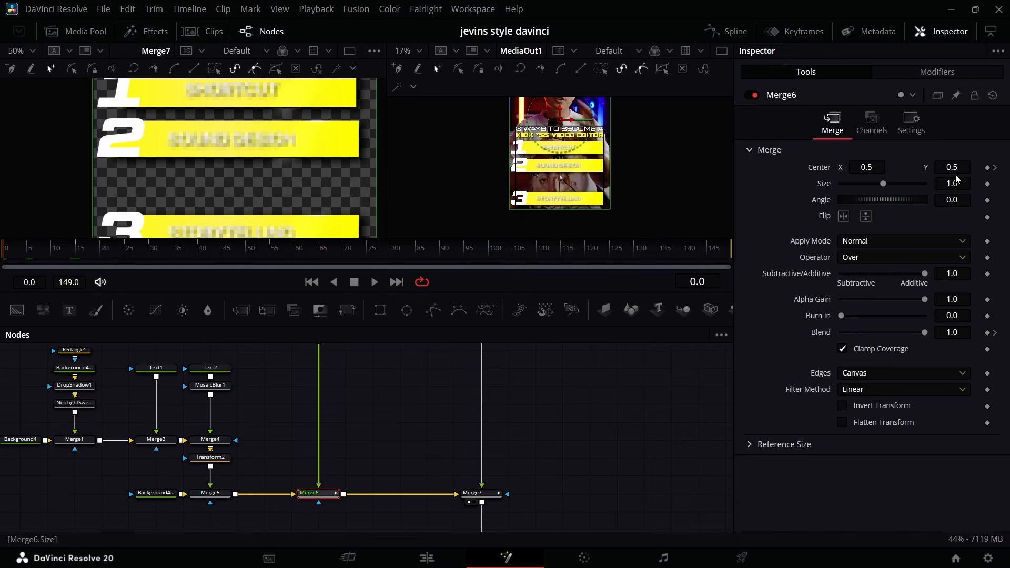
drag(952, 167, 915, 167)
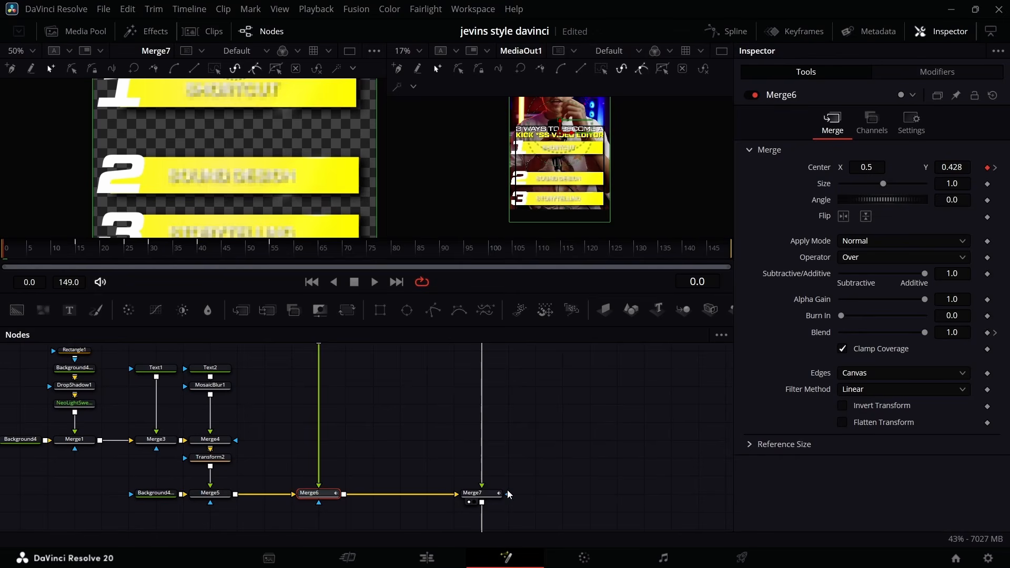
Set the Blend of both Merge6 and Merge7 to 0.0 at frame 0.
drag(924, 332, 832, 332)
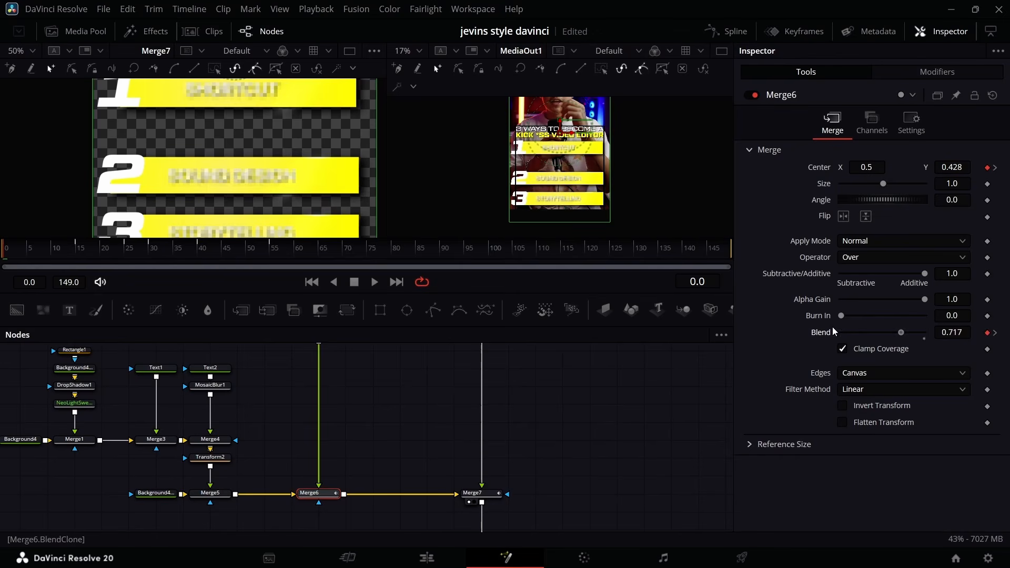
drag(923, 333, 642, 356)
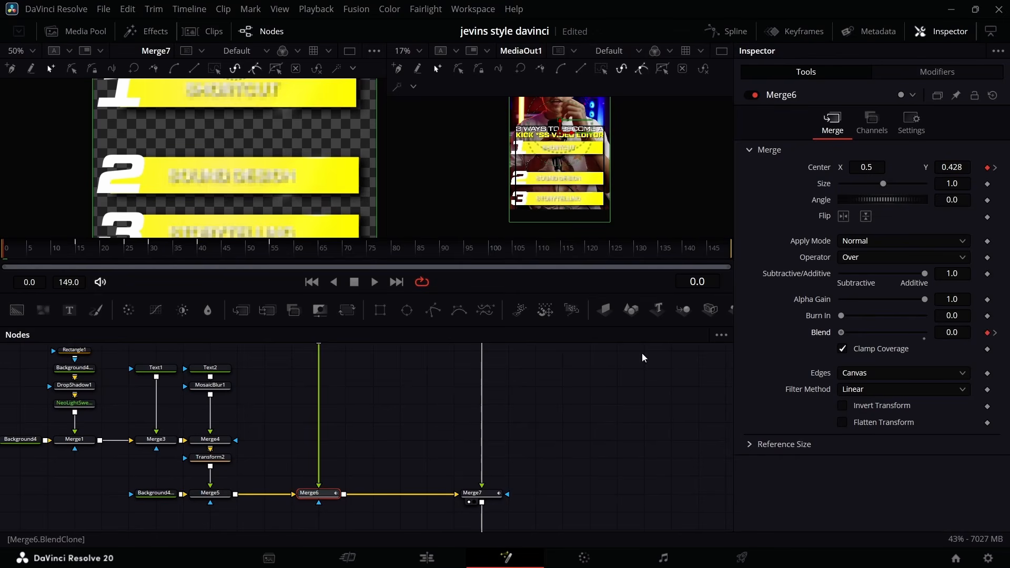
click(494, 491)
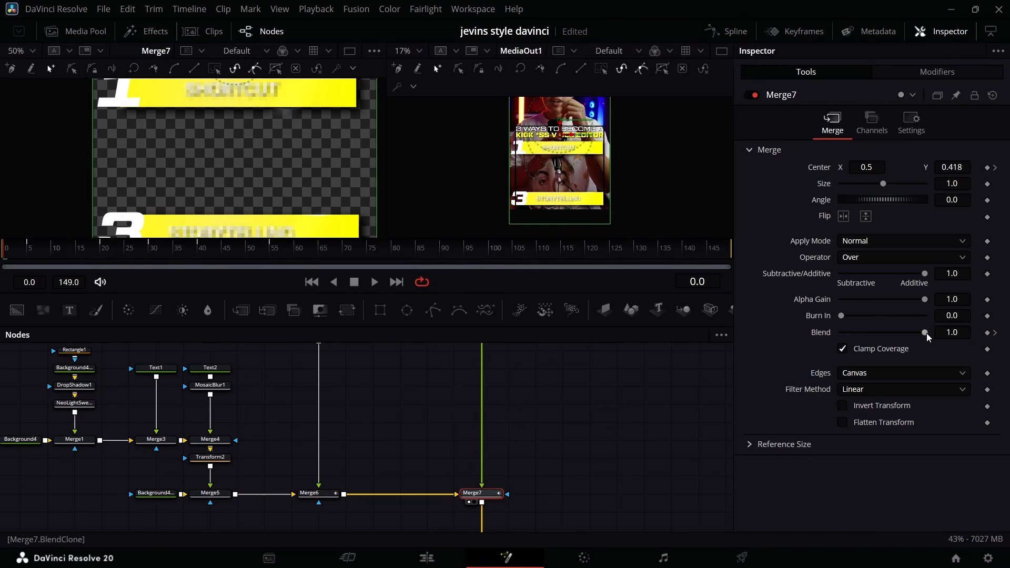
drag(925, 334, 615, 350)
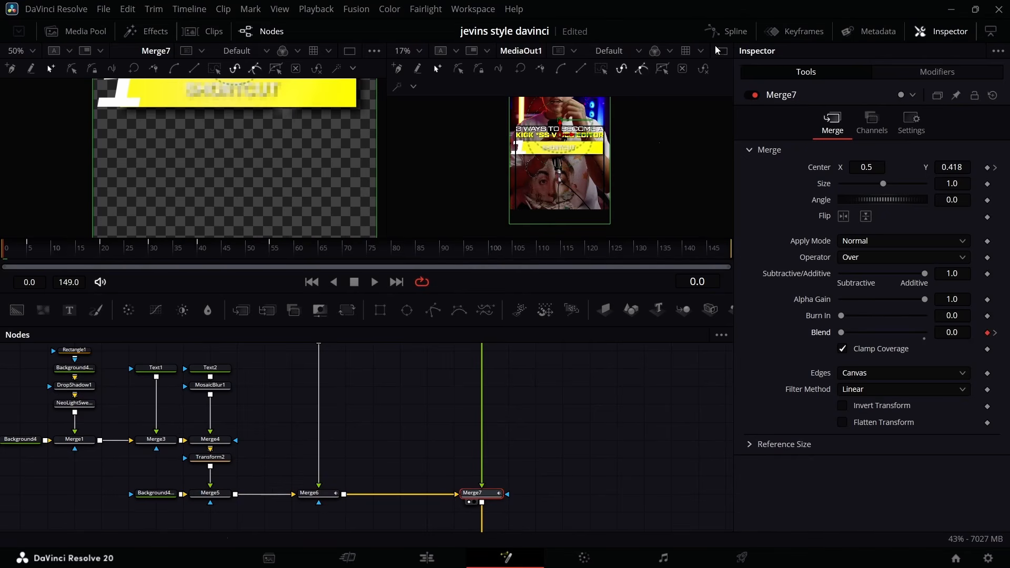
Select Merge6 and Merge7, open their curves in the Spline editor without the NGBC glow curve, and fit the graph.
drag(435, 399, 111, 434)
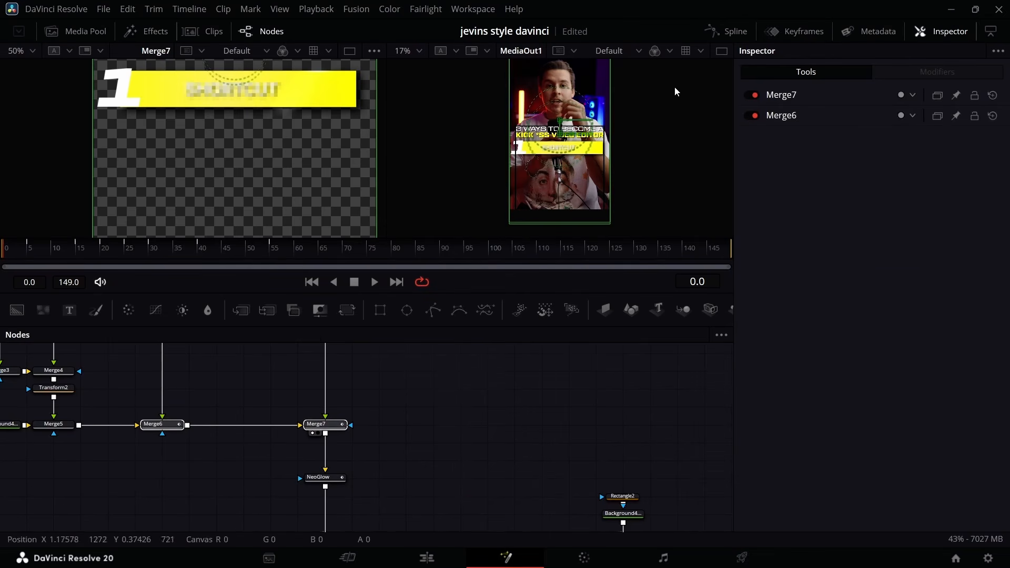
click(726, 31)
scroll(415, 471, down, 1)
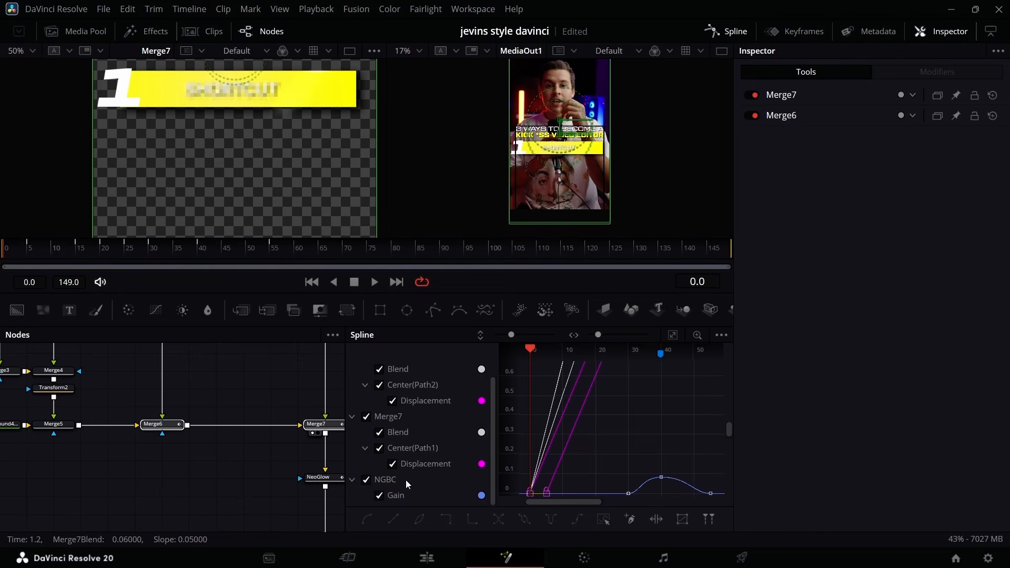
click(366, 479)
click(672, 335)
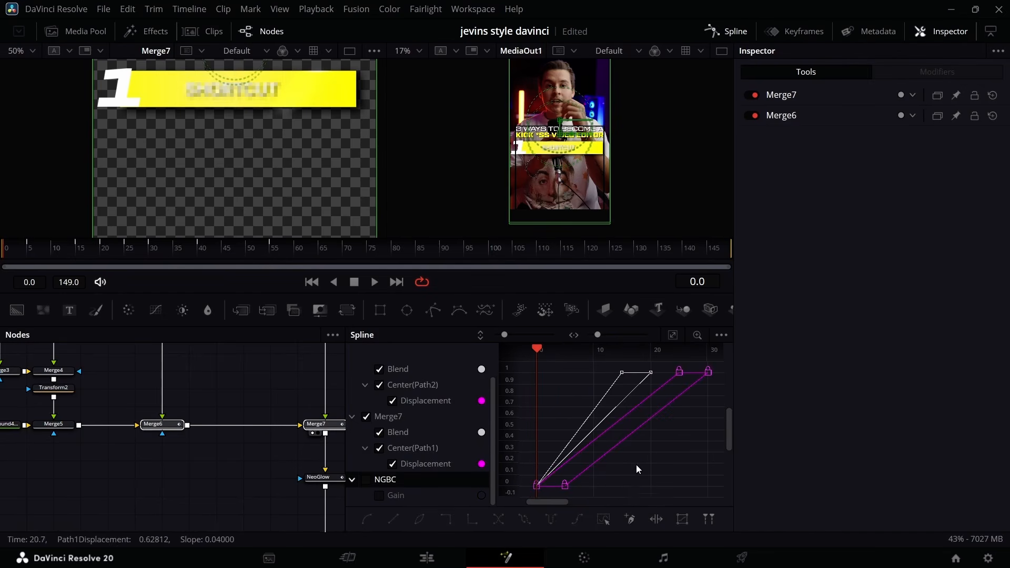
Apply an ease-out preset to all Center and Blend keyframes of Merge6 and Merge7, and close the Spline editor.
click(604, 519)
right_click(643, 453)
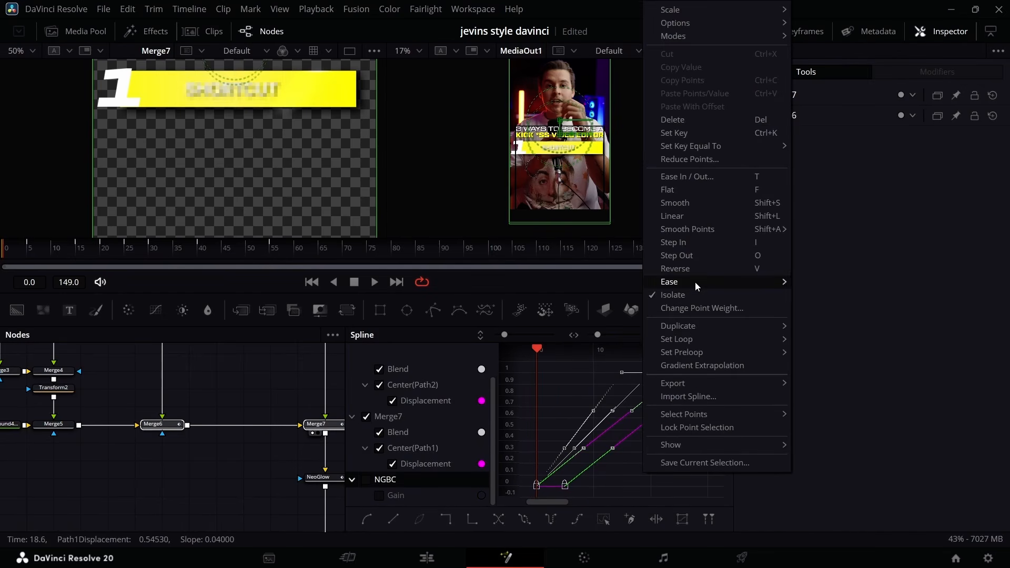
mouse_move(695, 282)
click(841, 323)
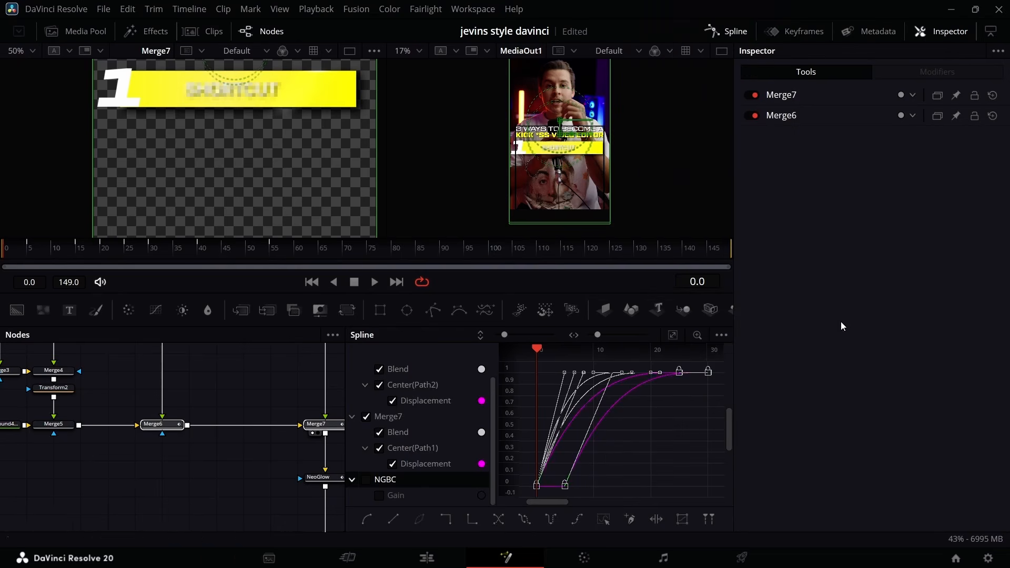
click(727, 31)
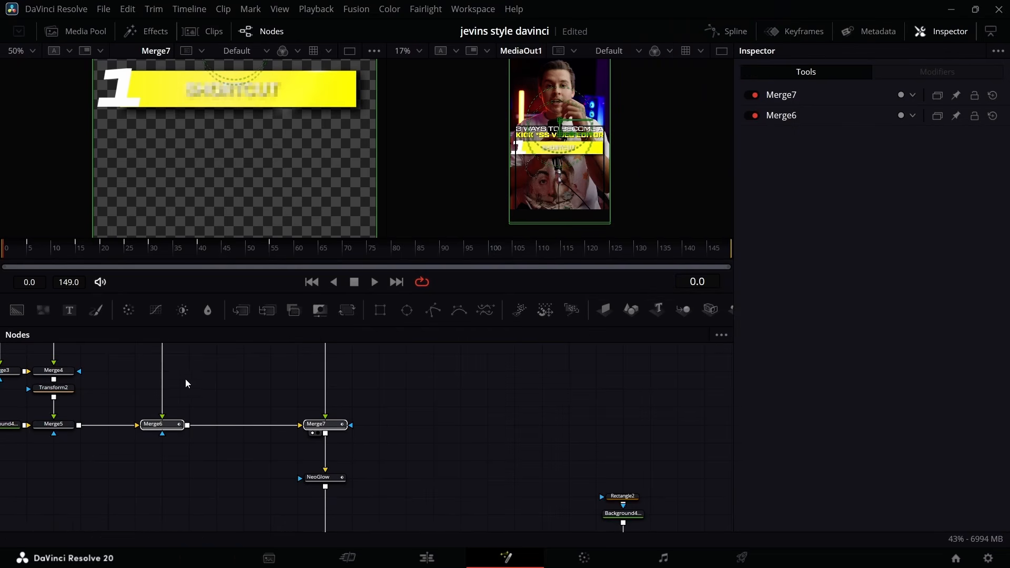
Open the yellow "KICK *SS VIDEO EDITOR" title's composition in Fusion and enable its NeoLightSweepPro node.
click(275, 265)
drag(230, 270, 200, 271)
click(401, 562)
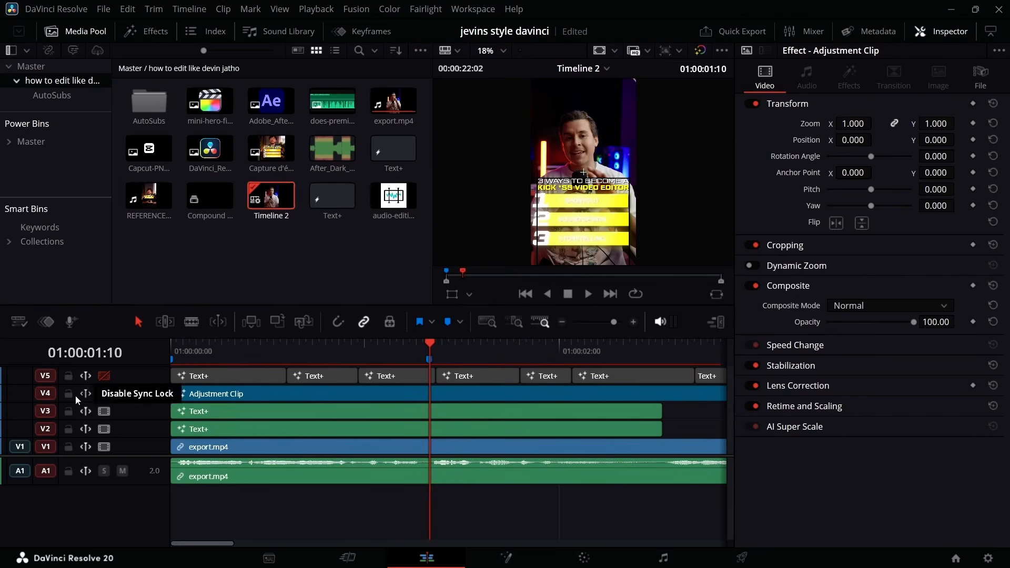
click(254, 412)
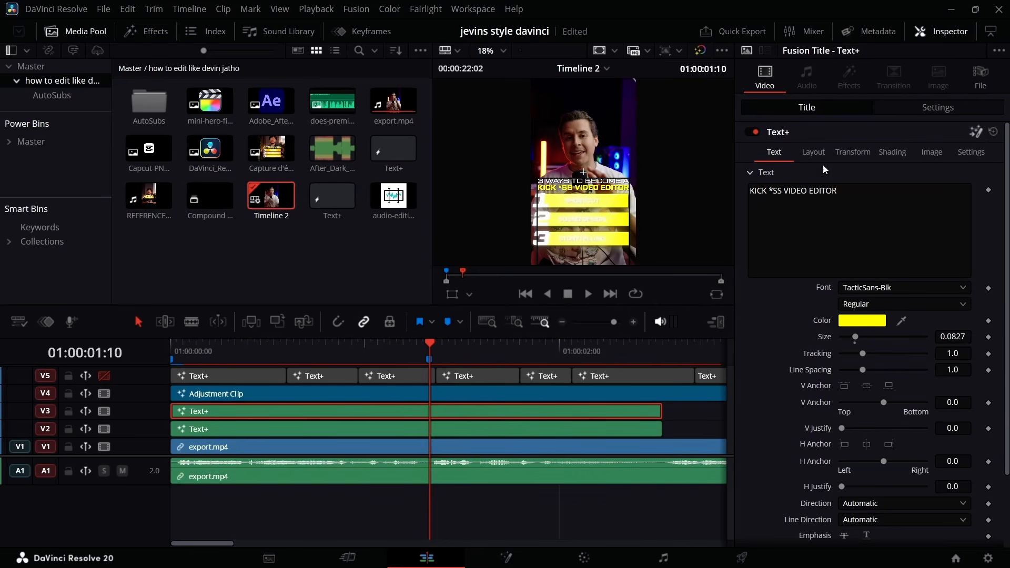
key(shift+5)
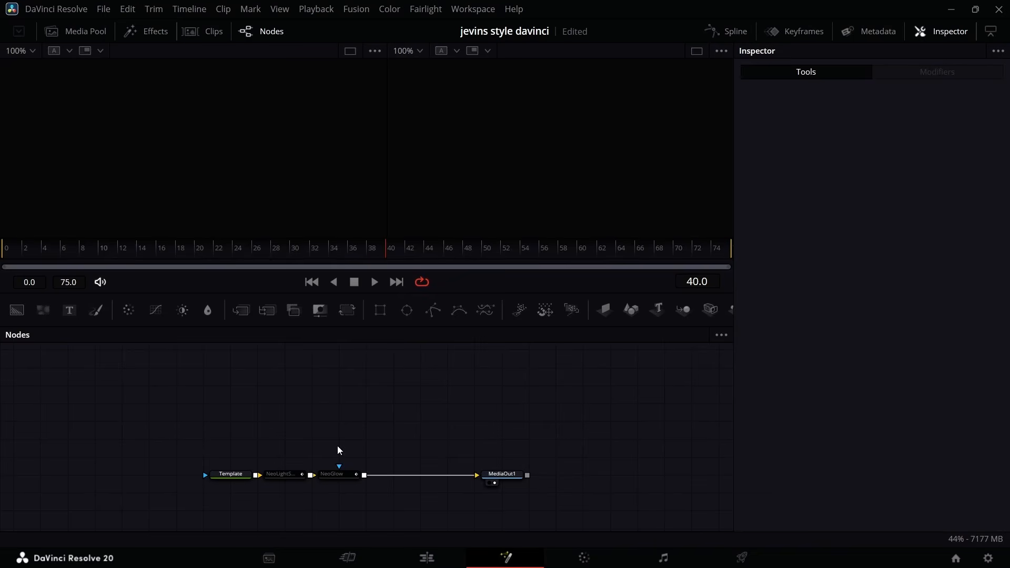
click(281, 473)
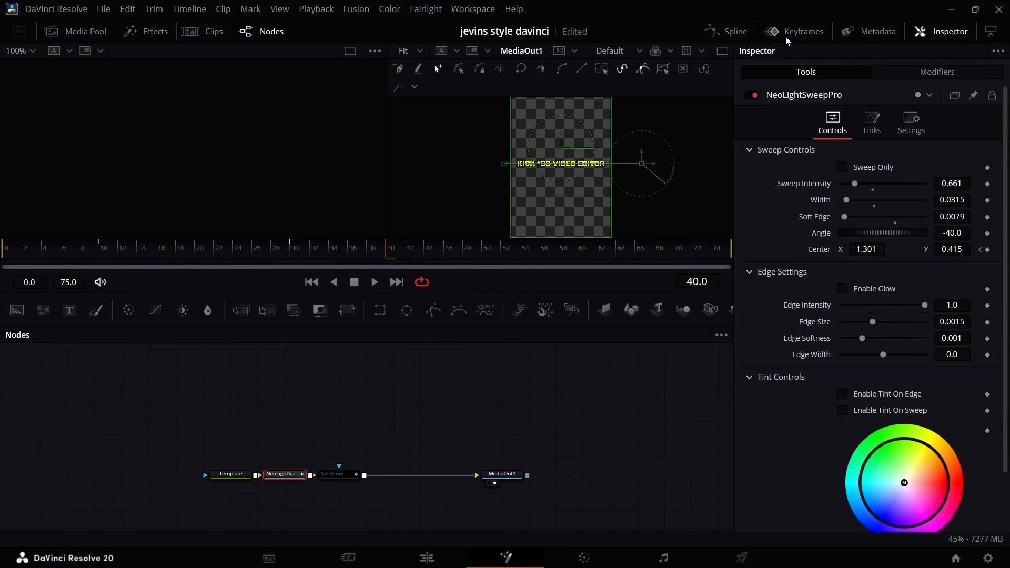
Retime the NeoLightSweepPro Center keyframes so the sweep starts at frame 40 and ends at frame 52.
click(772, 31)
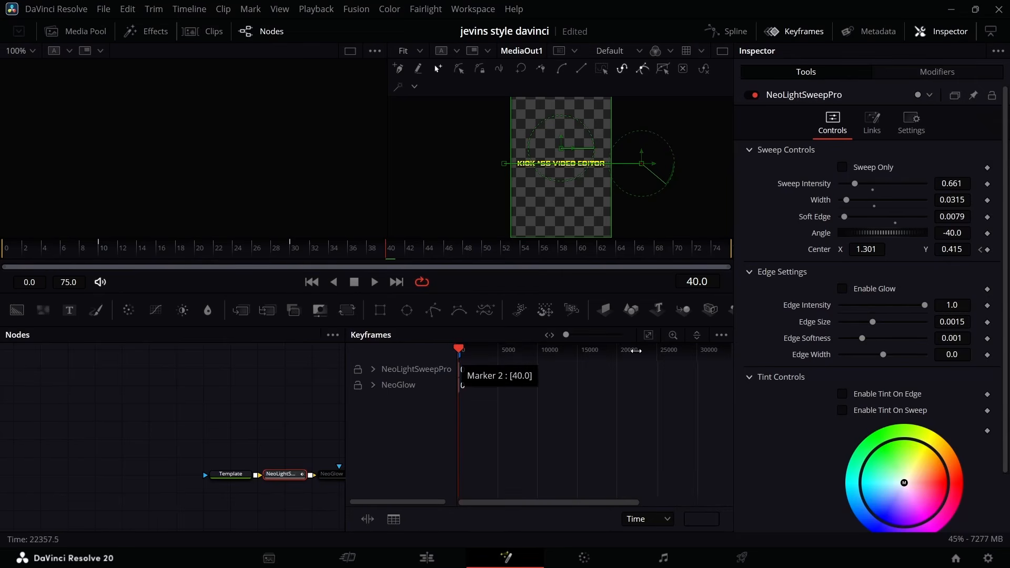
click(649, 335)
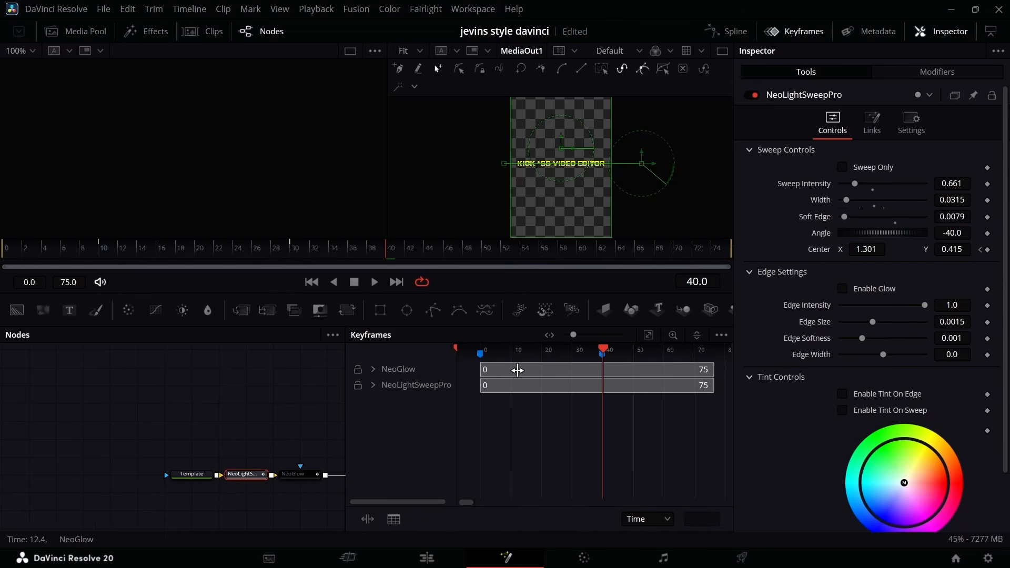
drag(495, 385, 539, 381)
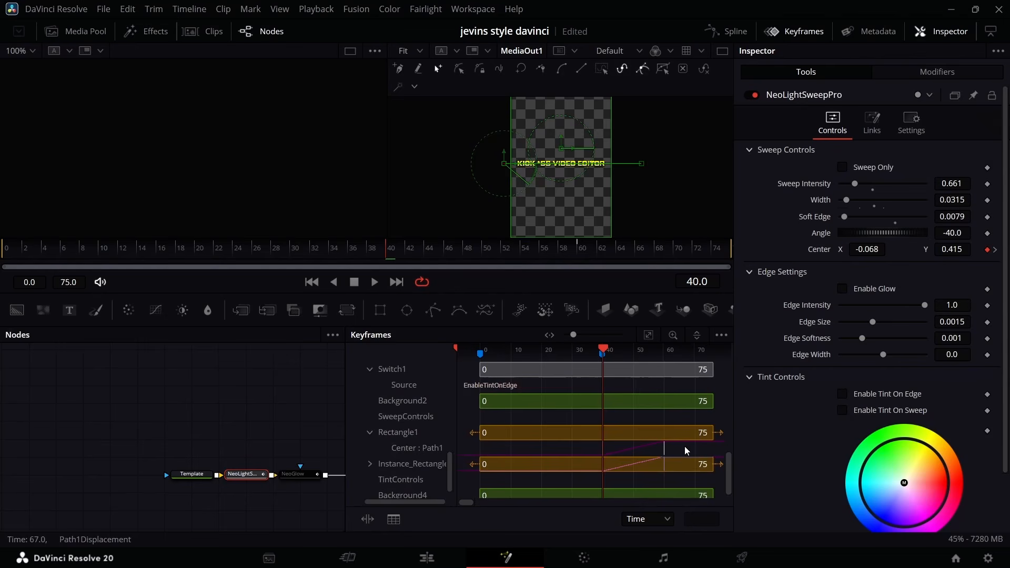
drag(685, 446, 638, 448)
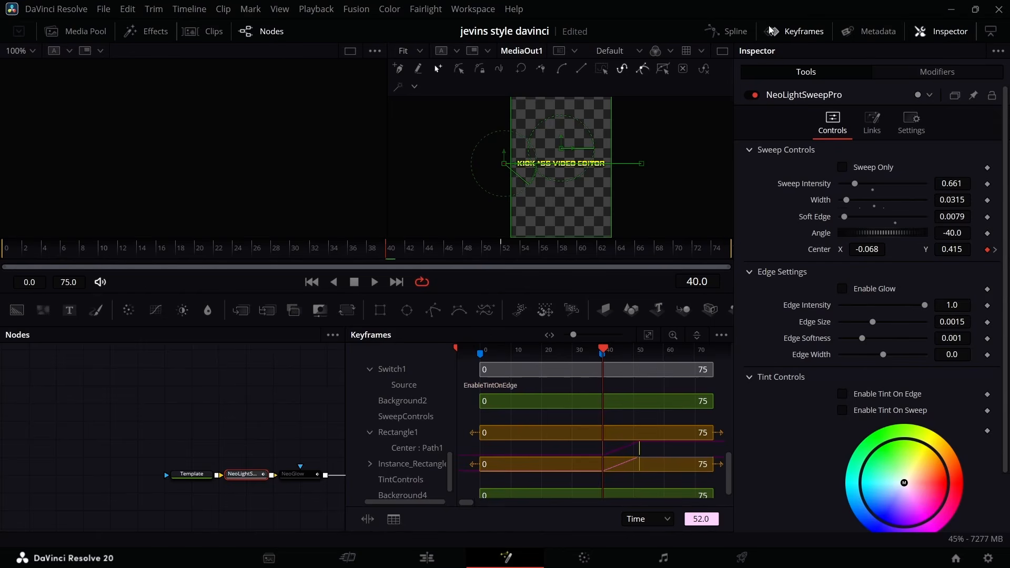
click(792, 29)
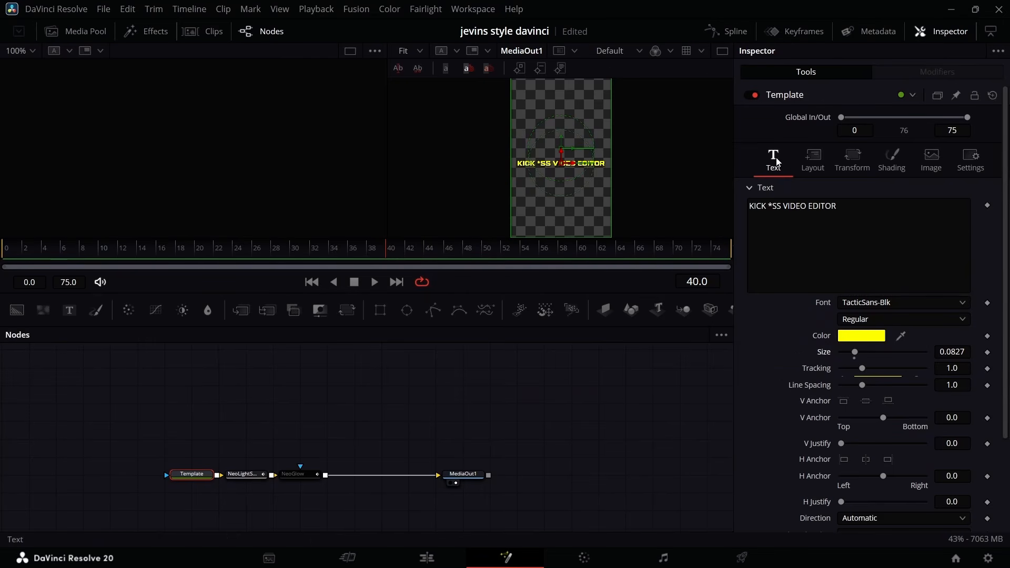
Keyframe the Template text's yellow fill color in its shading settings at frames 40, 30 and 50.
click(893, 166)
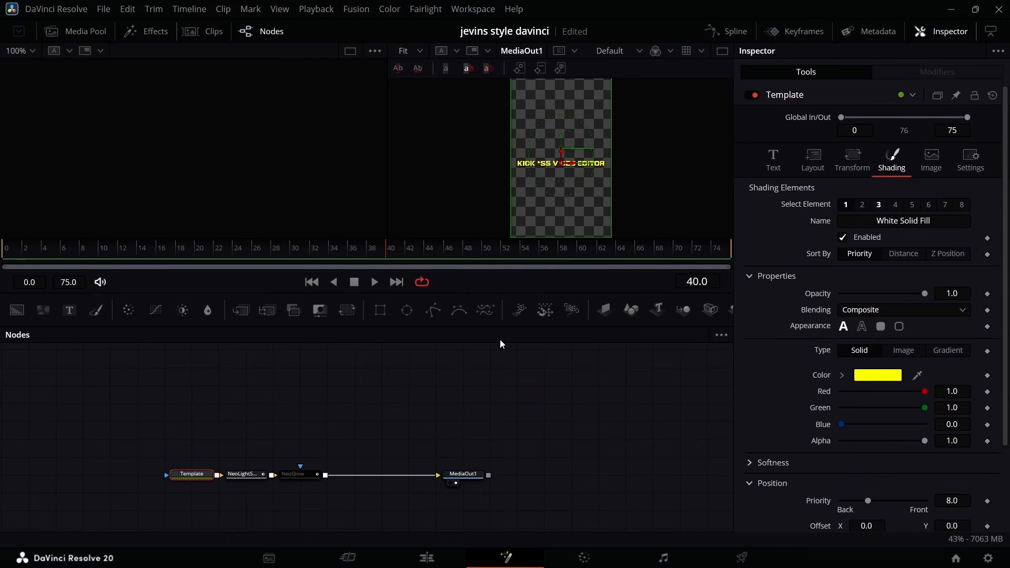
click(987, 376)
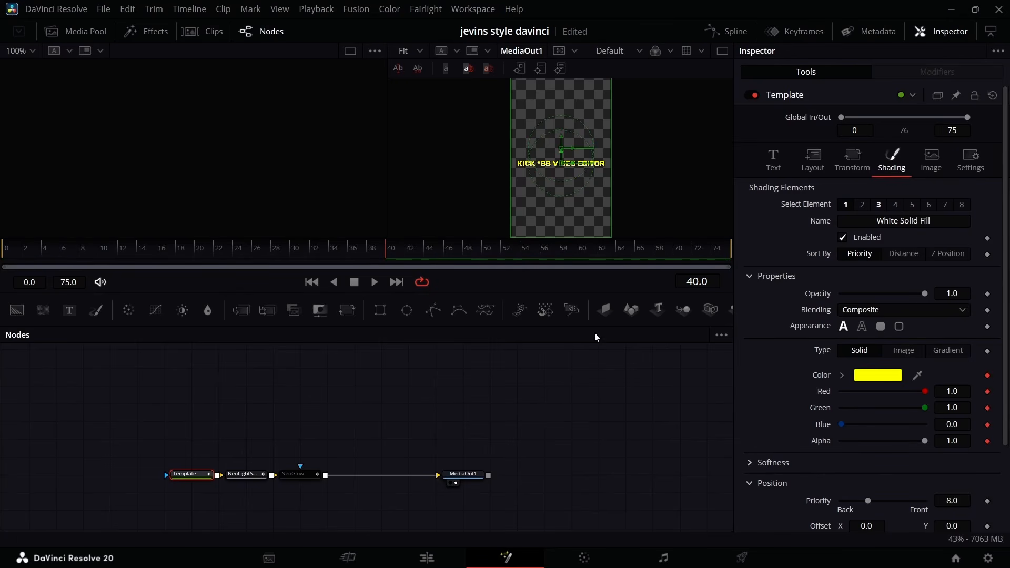
drag(374, 251, 316, 258)
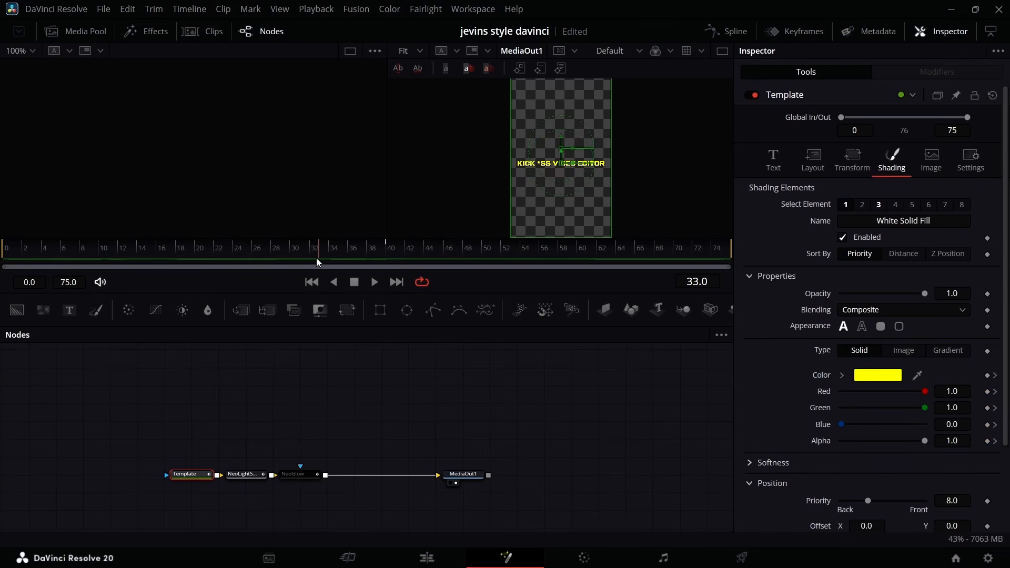
click(988, 375)
click(994, 377)
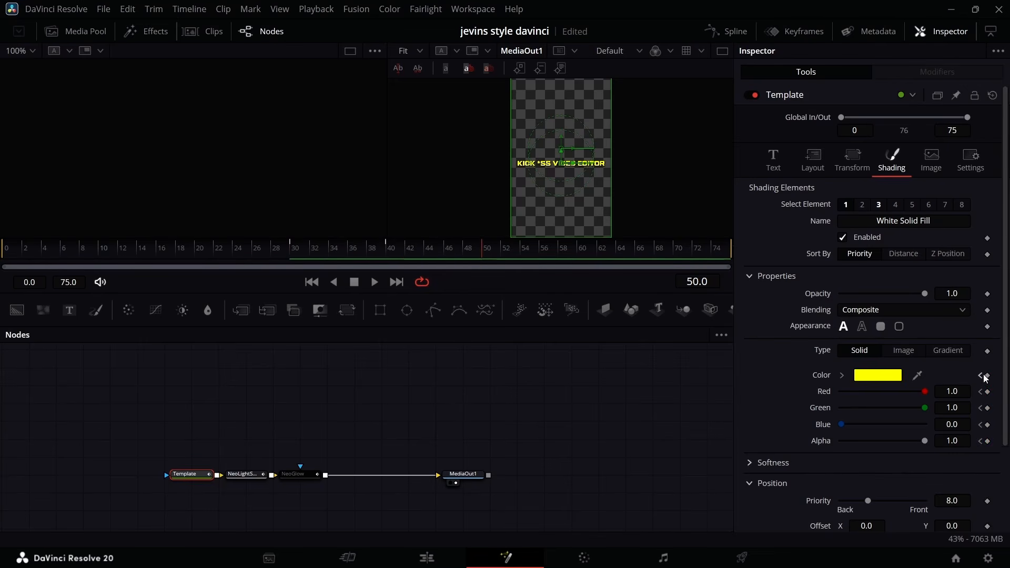
Set the text's fill color at frame 40 to green #00aa00 and scrub through the color change at 50% viewer zoom.
click(883, 375)
click(424, 187)
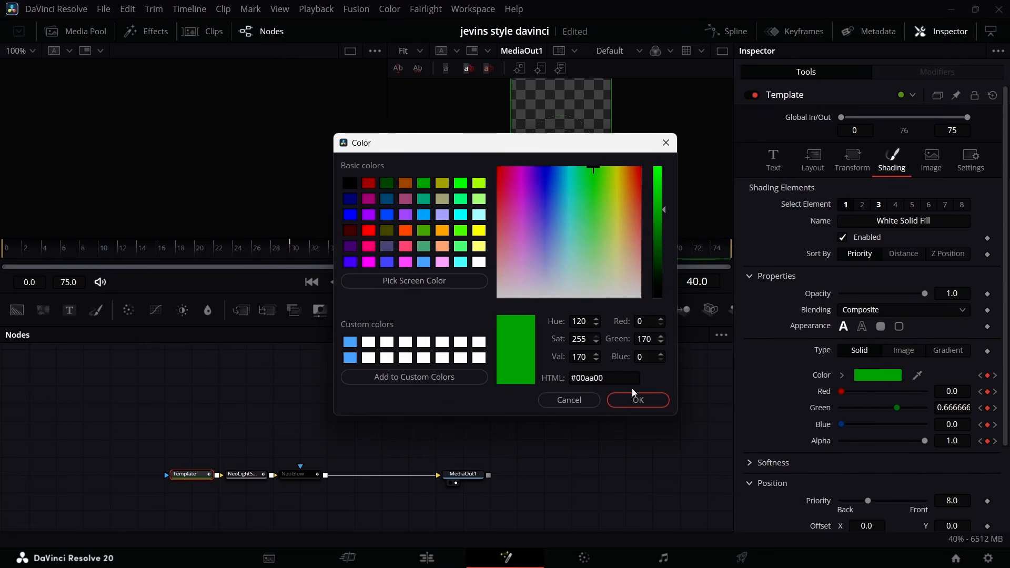
click(625, 401)
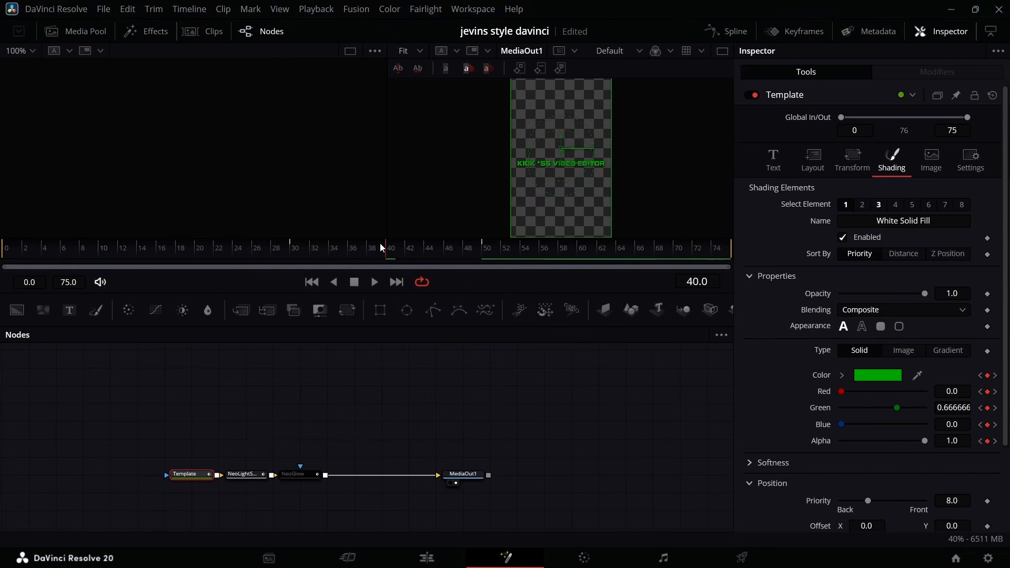
drag(382, 247, 493, 260)
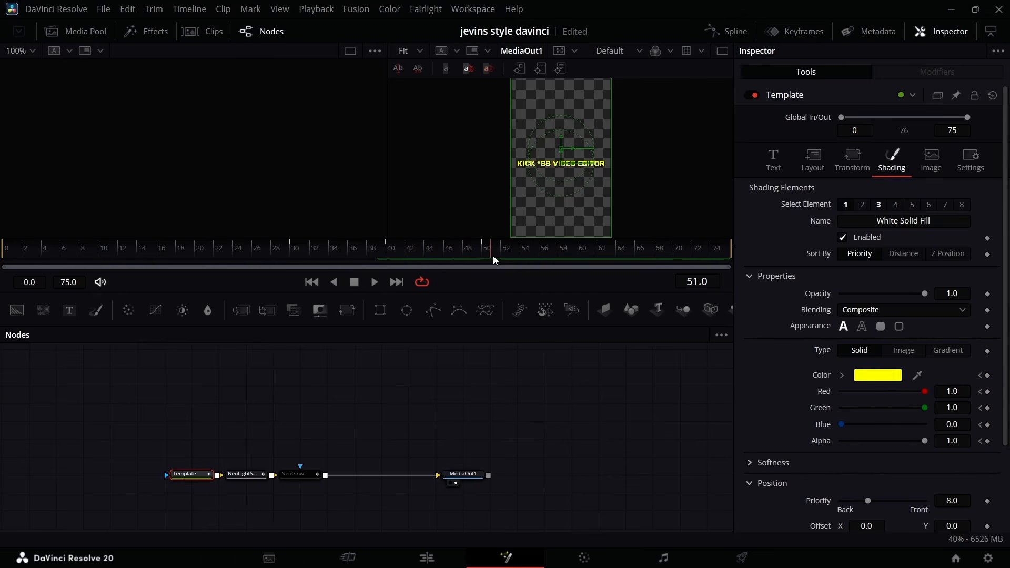
click(421, 54)
click(413, 97)
click(465, 252)
drag(457, 251, 457, 278)
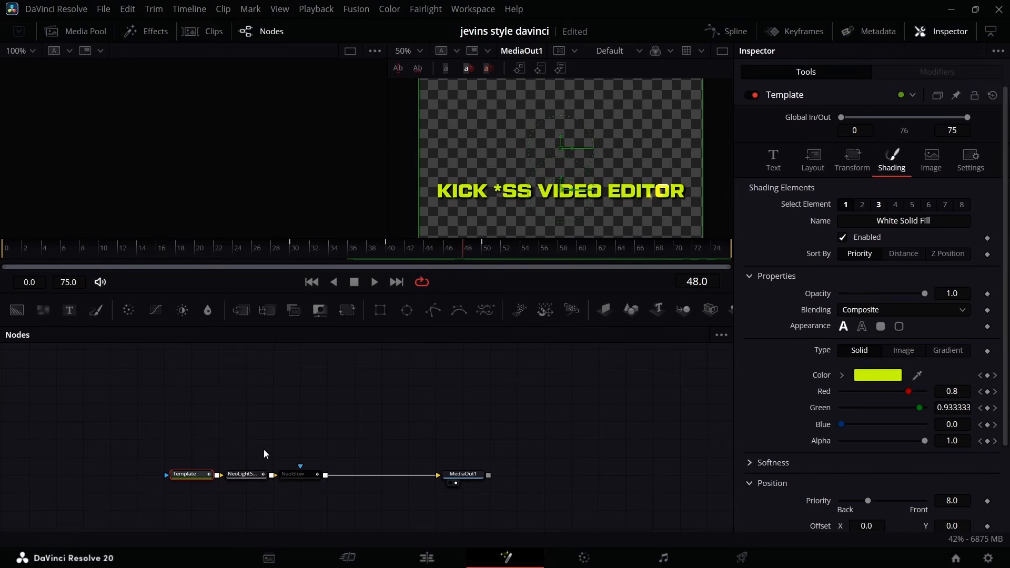
Disable the title's NeoLightSweepPro node, return to the edit timeline and play it from the start.
click(249, 474)
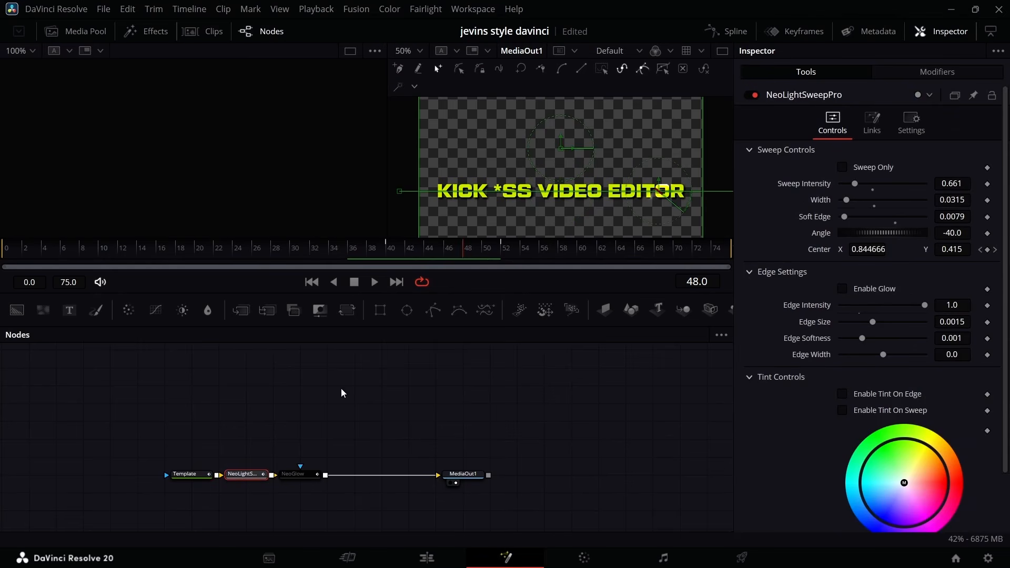
click(753, 94)
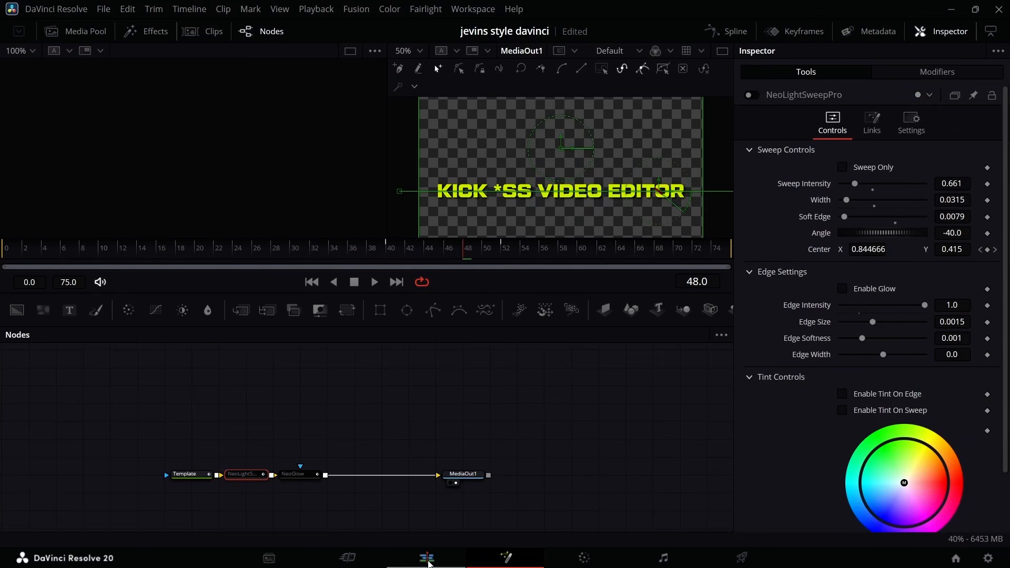
click(428, 560)
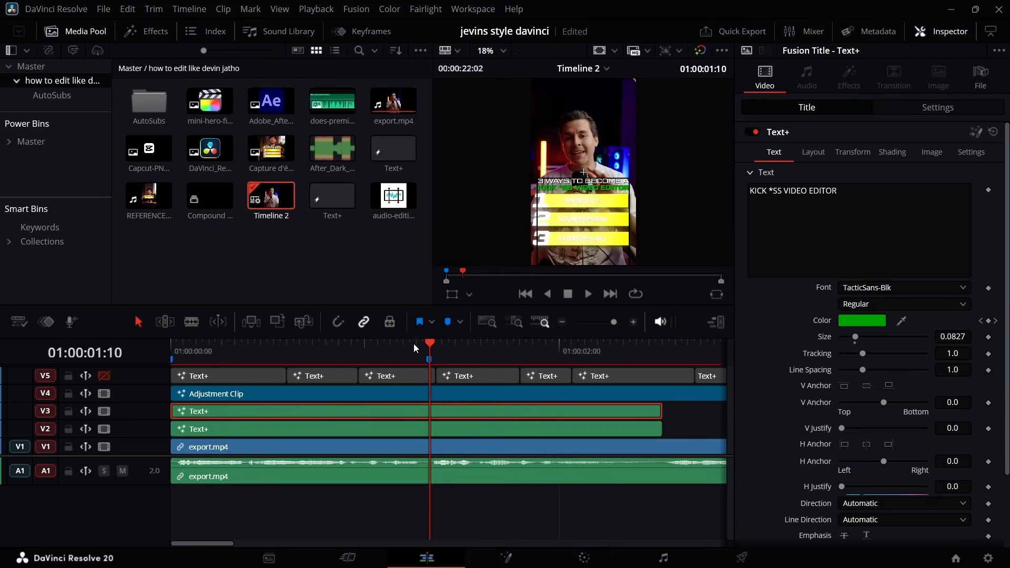
drag(413, 343, 144, 384)
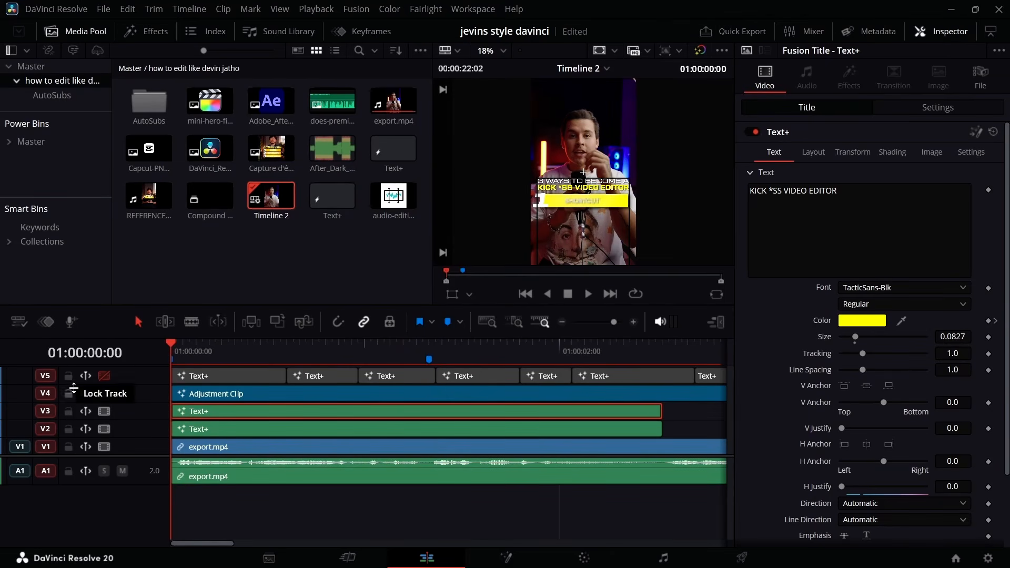
key(space)
drag(205, 345, 134, 353)
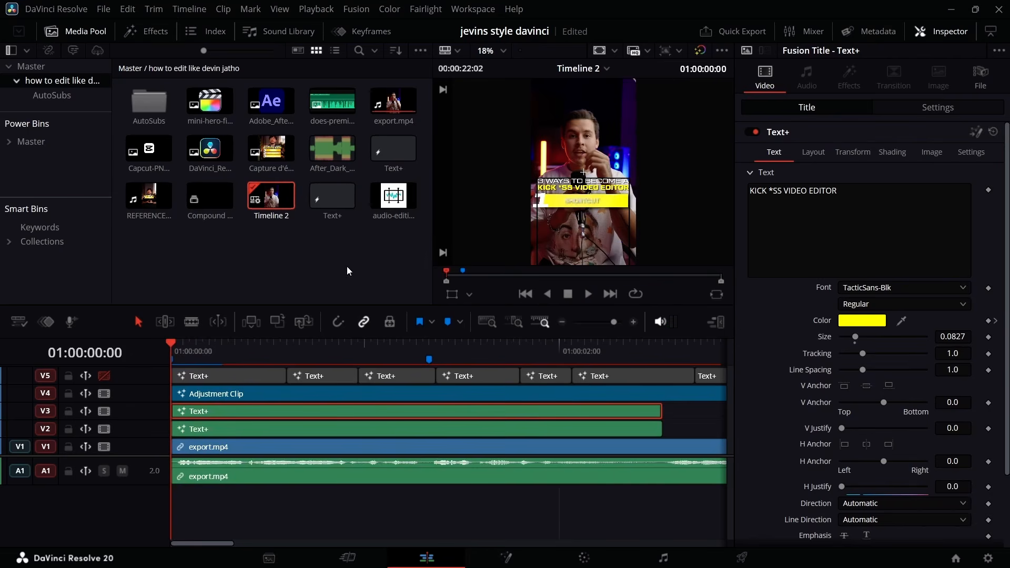
key(space)
Reopen the V4 adjustment clip's composition in Fusion and bring the Merge5 to Merge7 nodes into view.
click(276, 394)
right_click(276, 394)
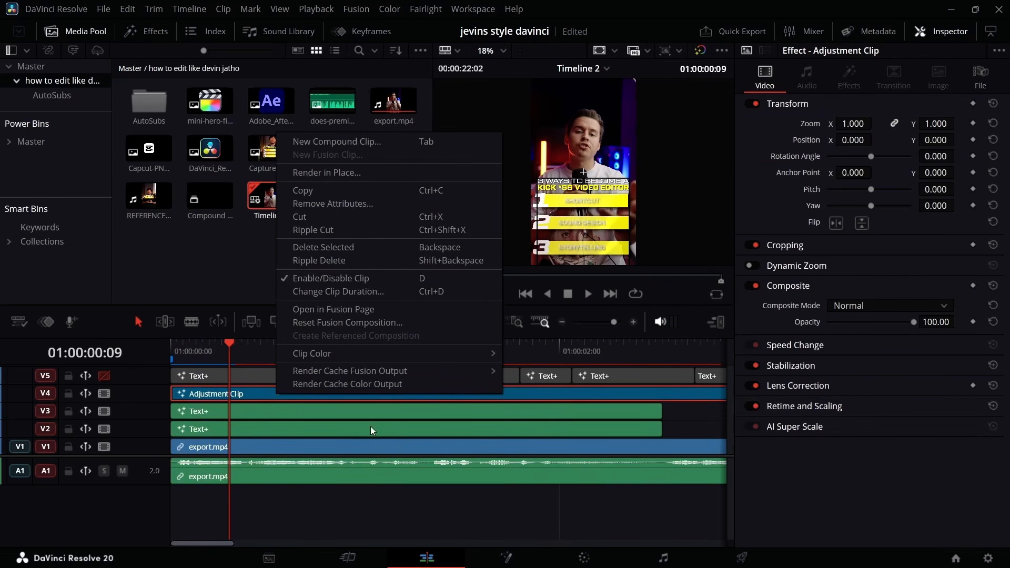
click(368, 490)
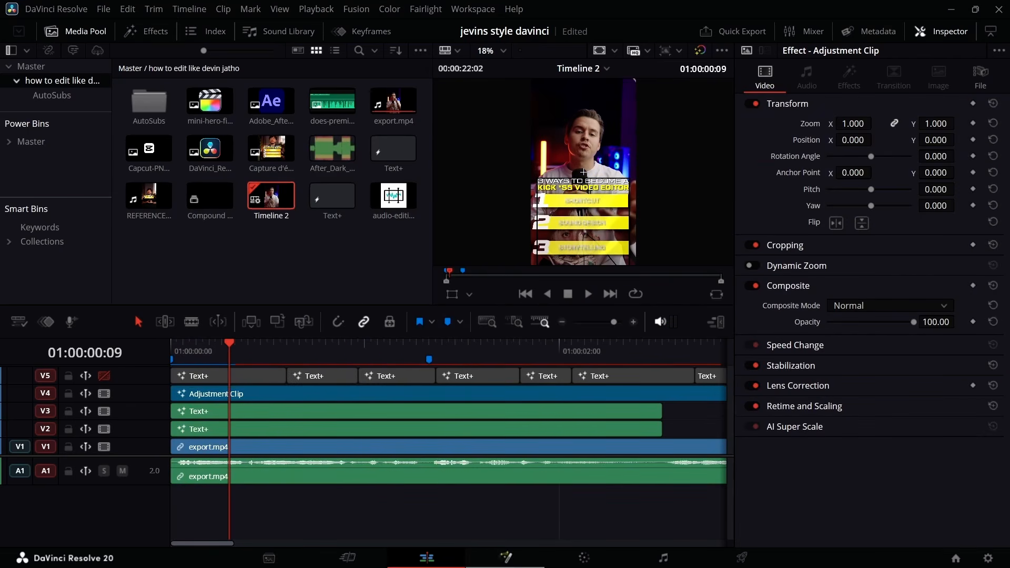
click(505, 558)
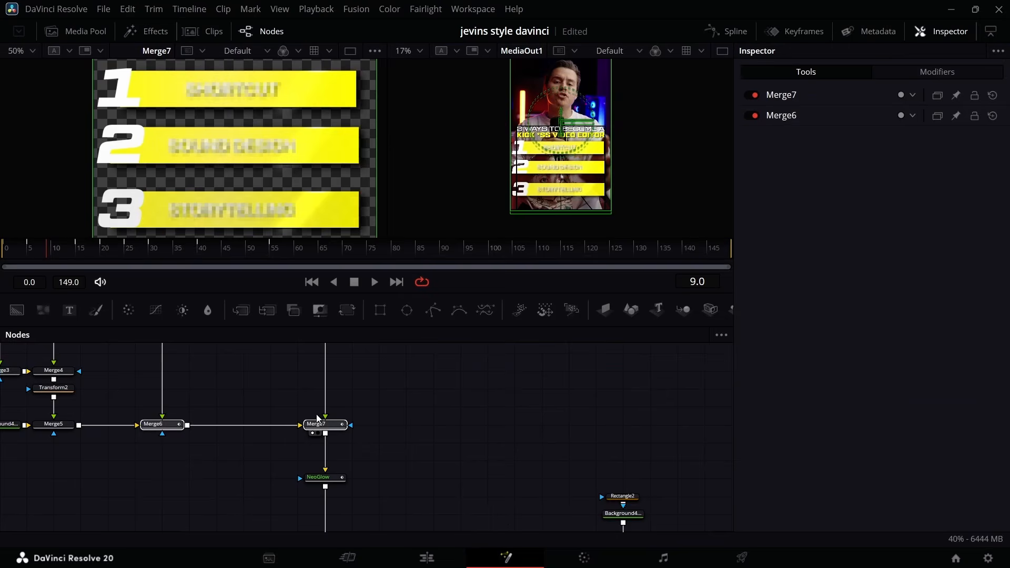
drag(671, 418, 387, 440)
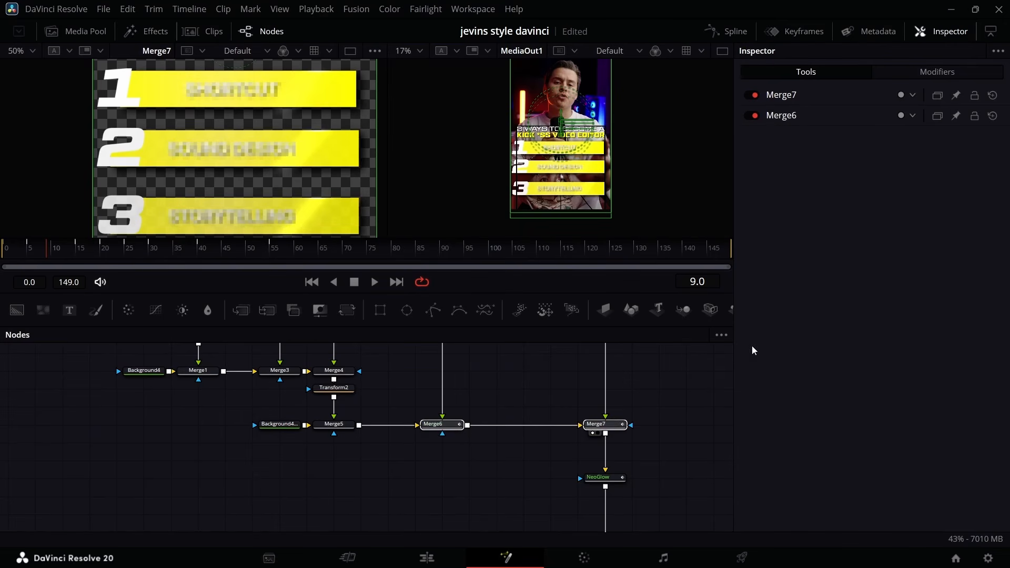
Show only the Blend curves of Merge6 and Merge7 in the Spline editor and flatten all their keyframes.
click(726, 31)
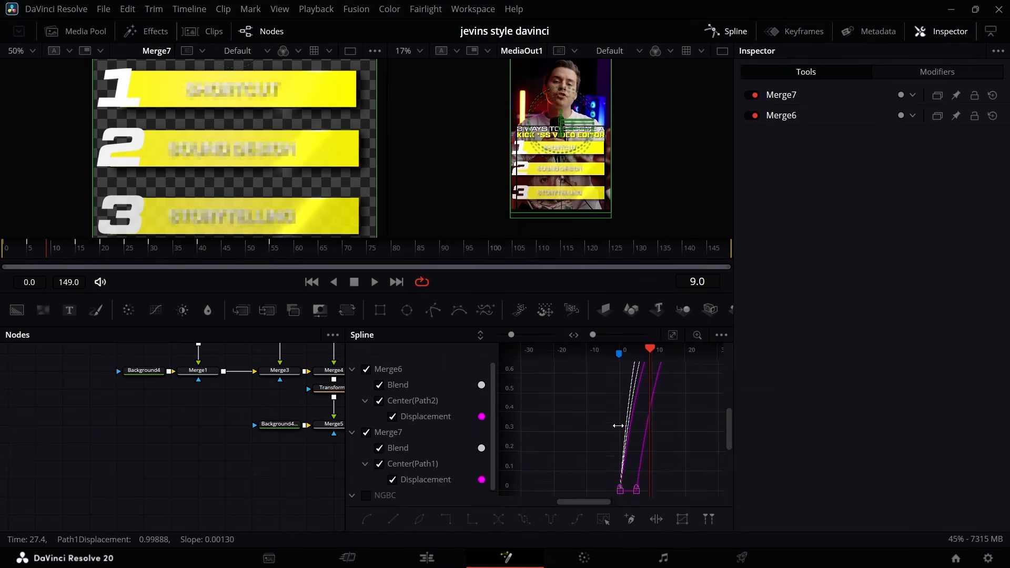
click(673, 336)
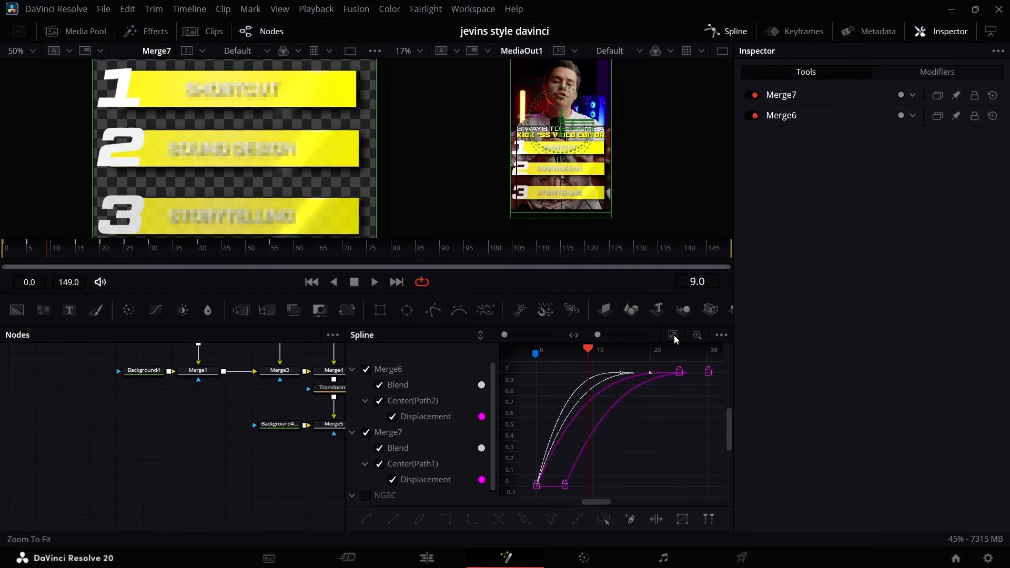
click(379, 465)
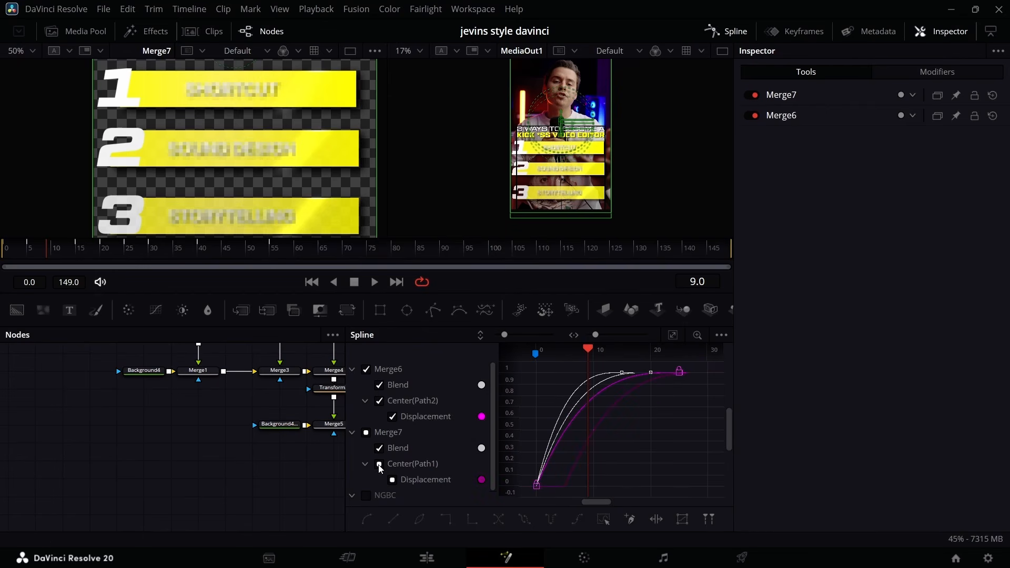
click(381, 401)
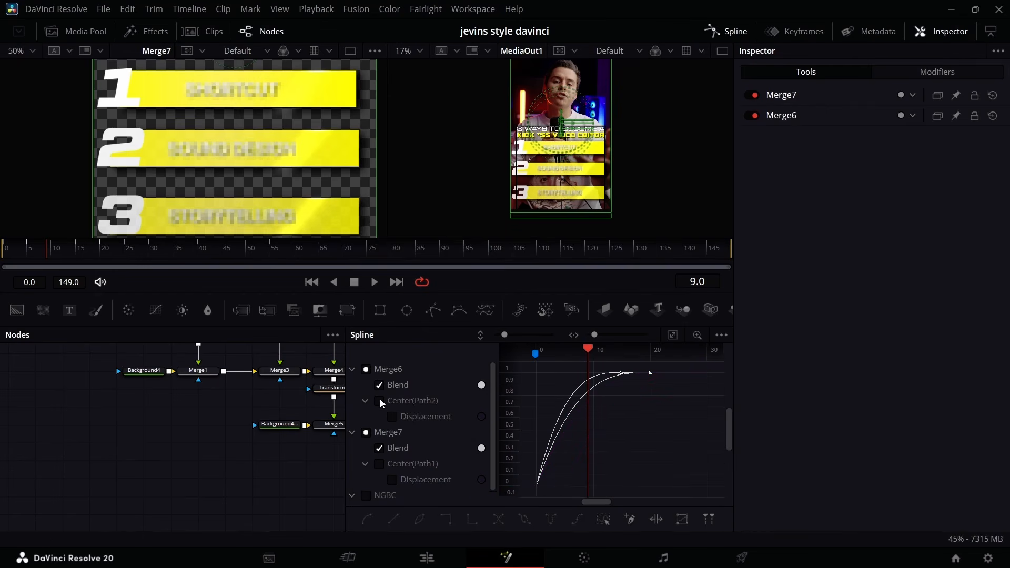
click(600, 520)
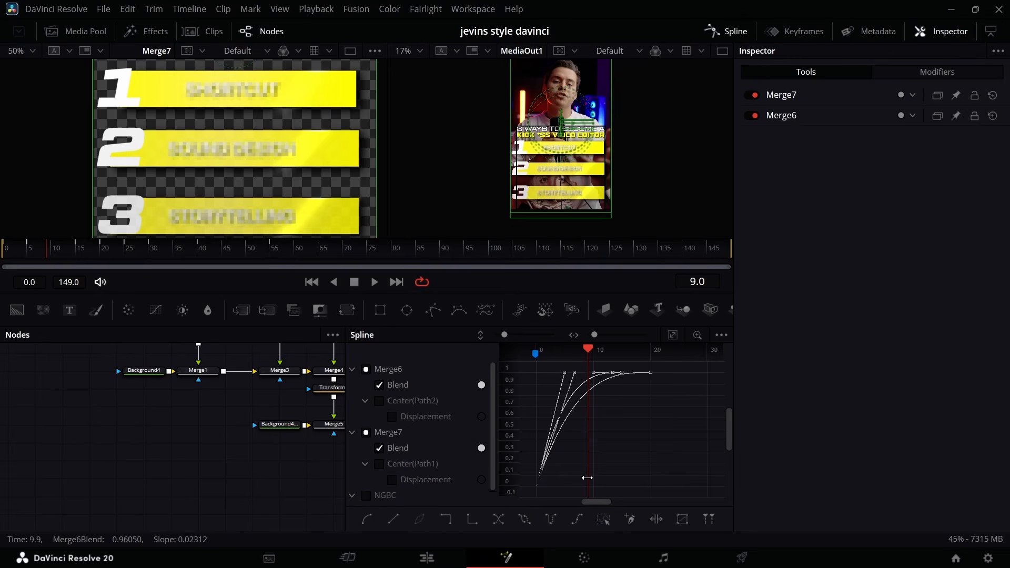
key(f)
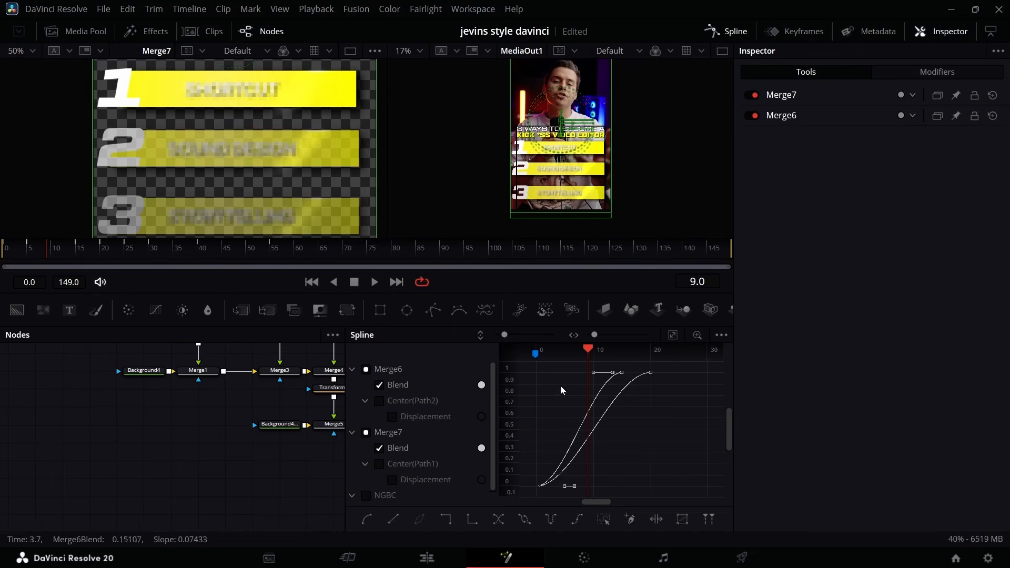
click(734, 31)
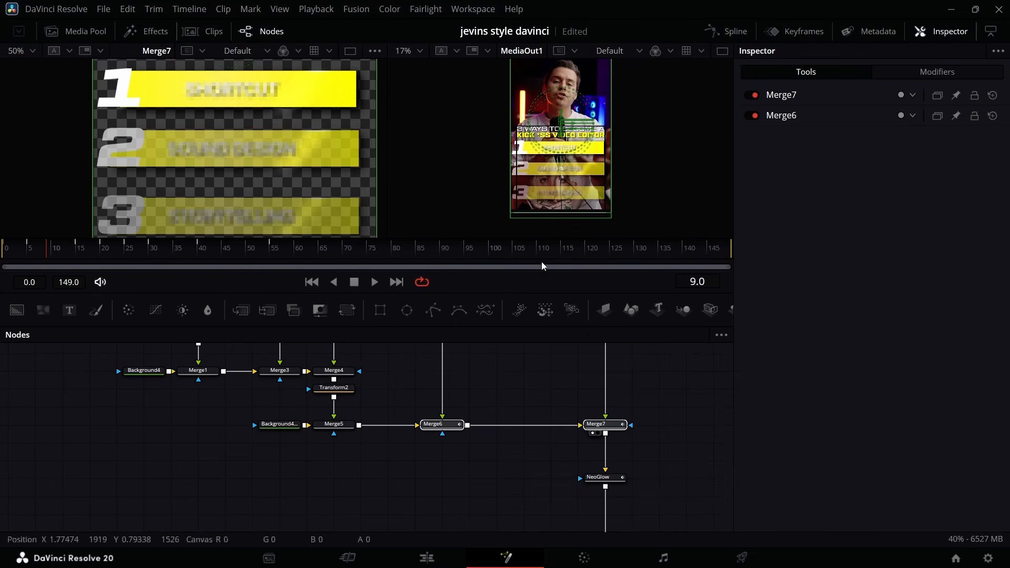
Play the edit timeline from the start to review the bars' fade-in.
click(440, 559)
drag(182, 343, 84, 379)
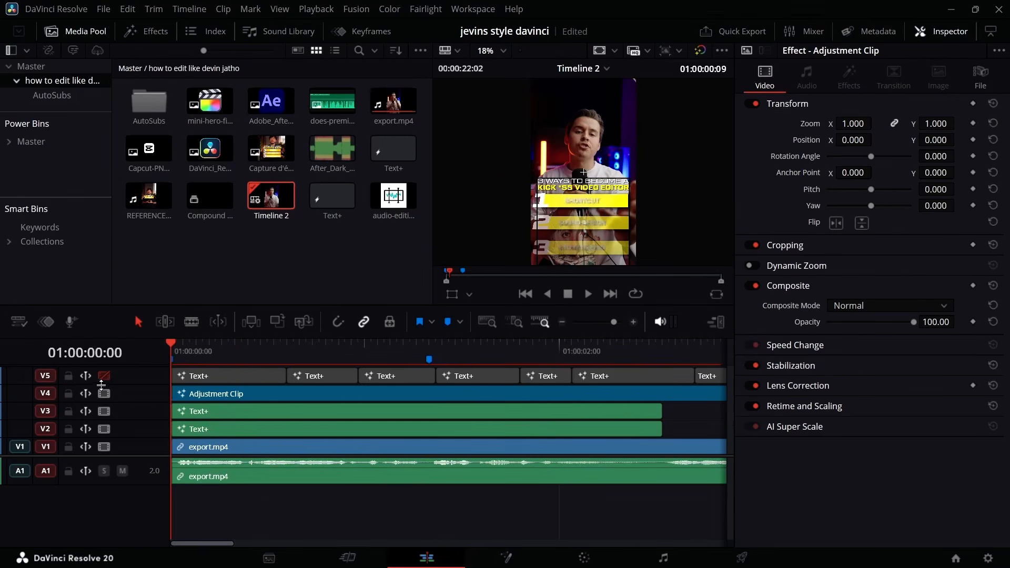
key(space)
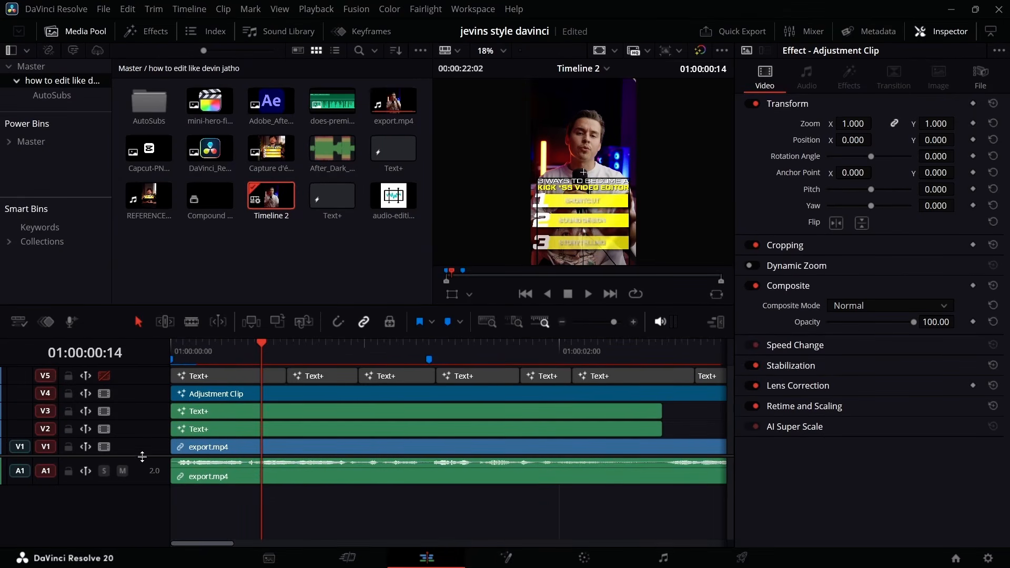
Make room above the video tracks and delete the first five caption clips on V5.
drag(142, 456, 141, 491)
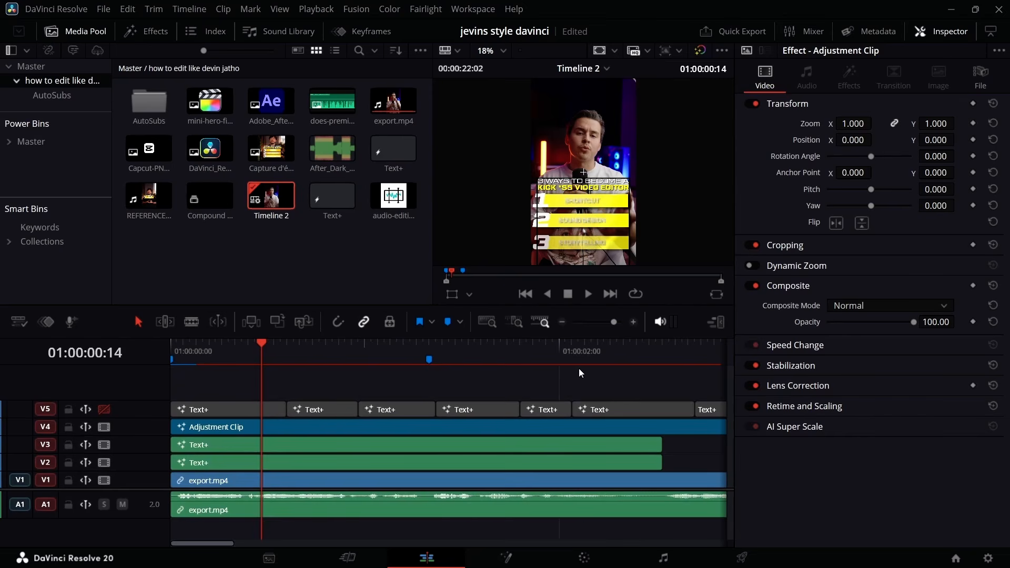
click(655, 406)
drag(560, 394, 197, 414)
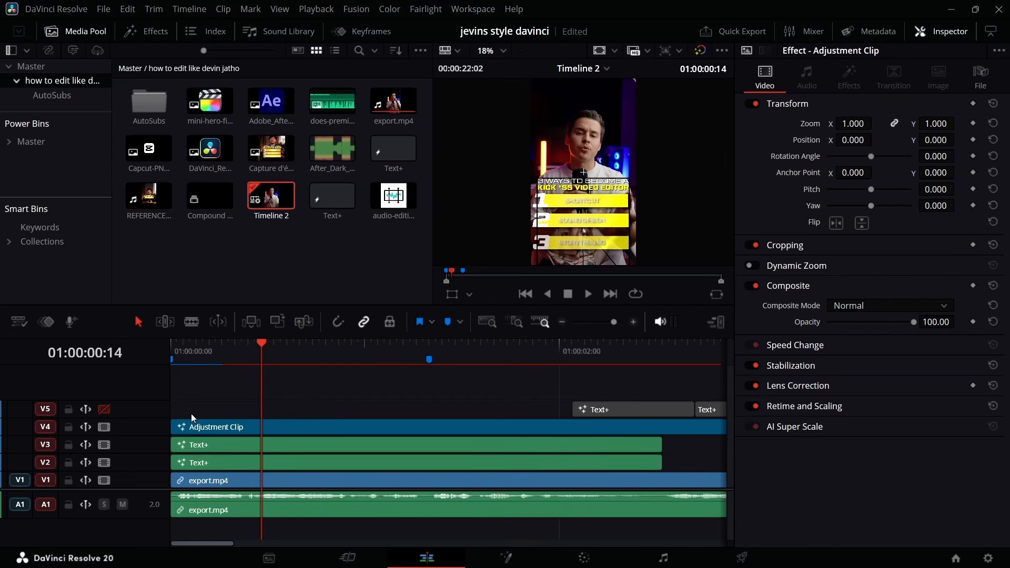
Add an adjustment clip on V6 at the timeline's start and trim it to end at about 01:00:00:28.
click(146, 31)
drag(158, 94, 220, 387)
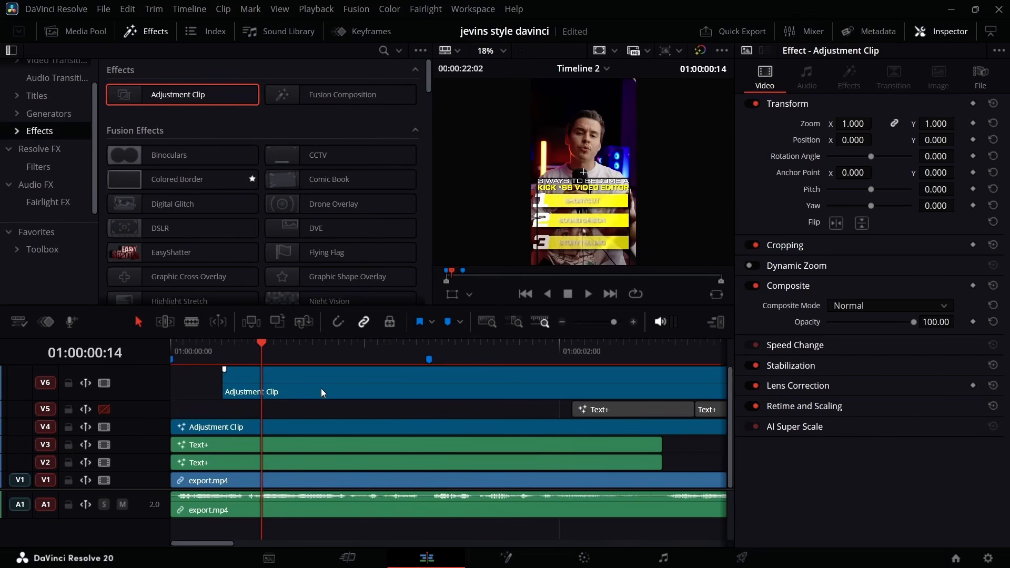
drag(305, 385, 257, 375)
drag(613, 391, 352, 407)
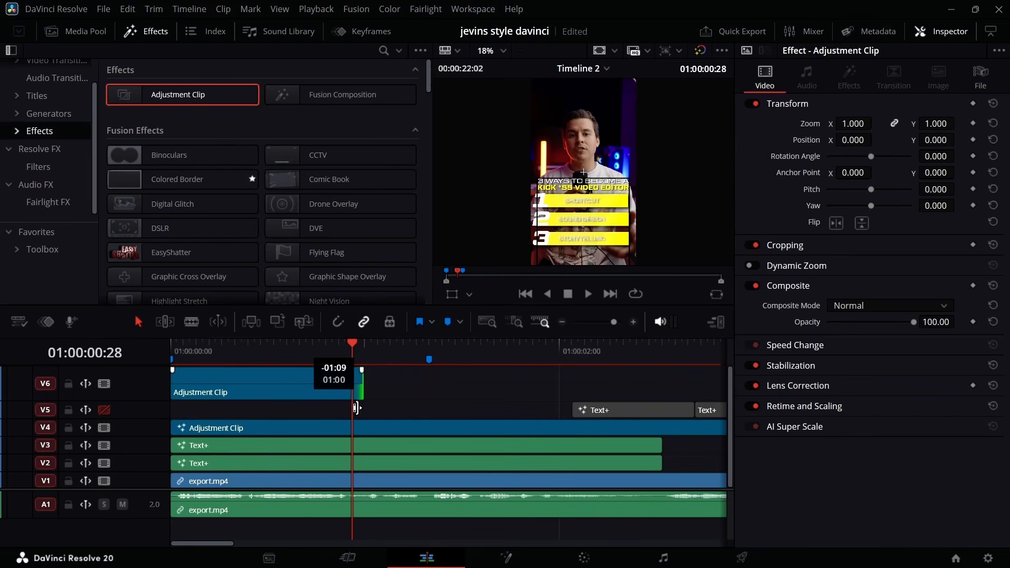
scroll(229, 368, down, 3)
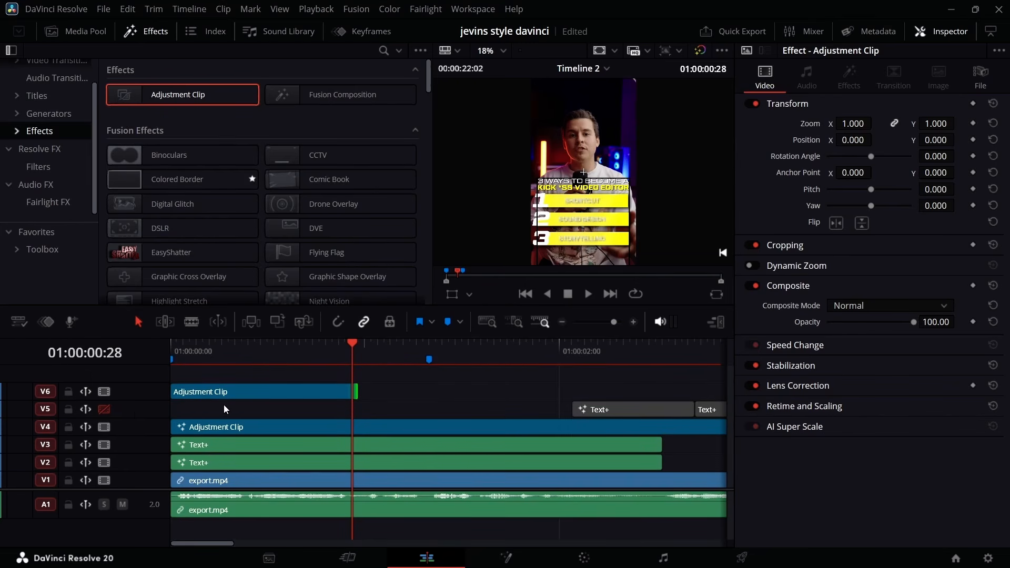
Open the V6 adjustment clip in Fusion and insert a Transform node between MediaIn1 and MediaOut1.
click(235, 347)
click(264, 392)
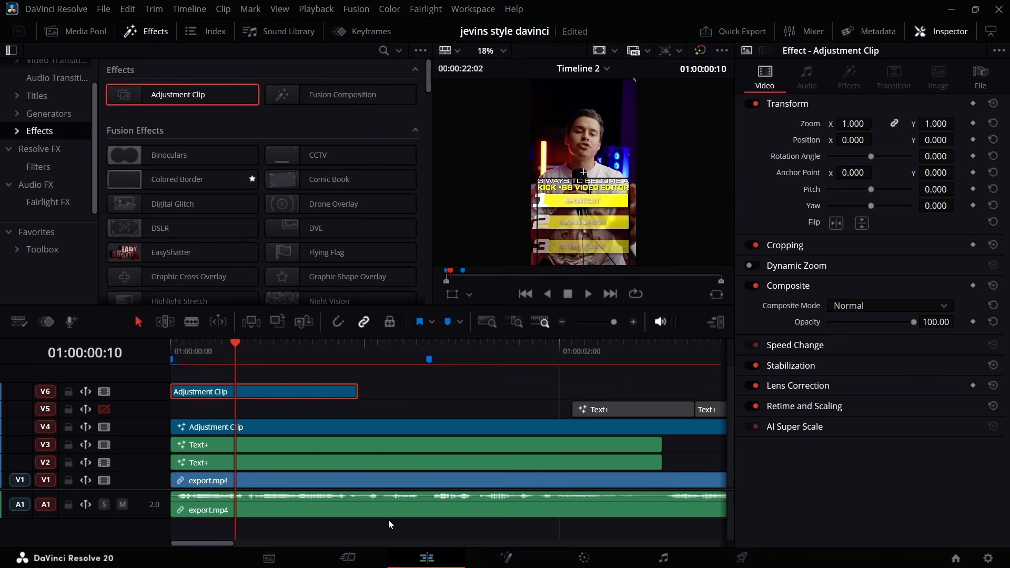
click(505, 558)
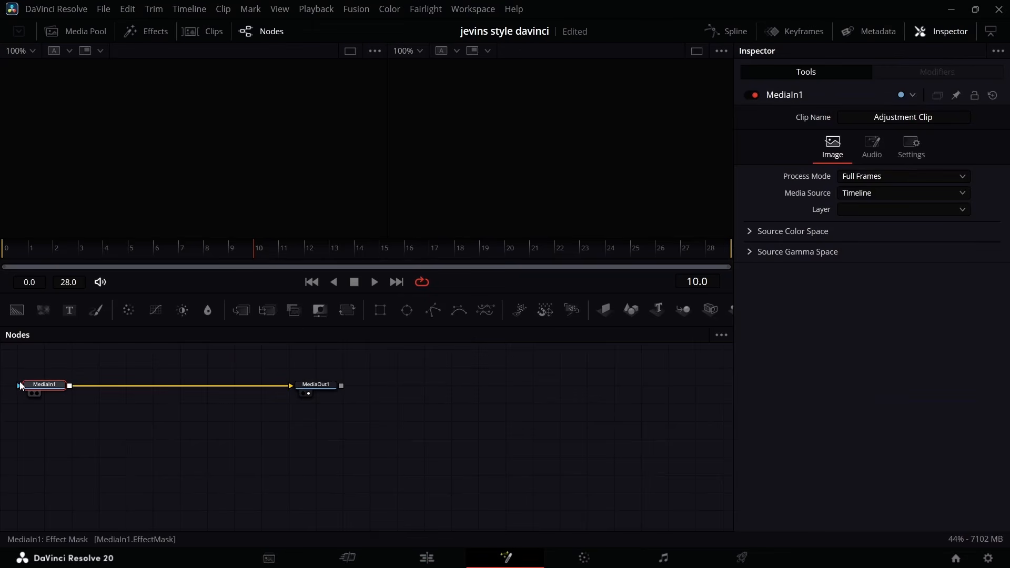
drag(20, 368, 367, 449)
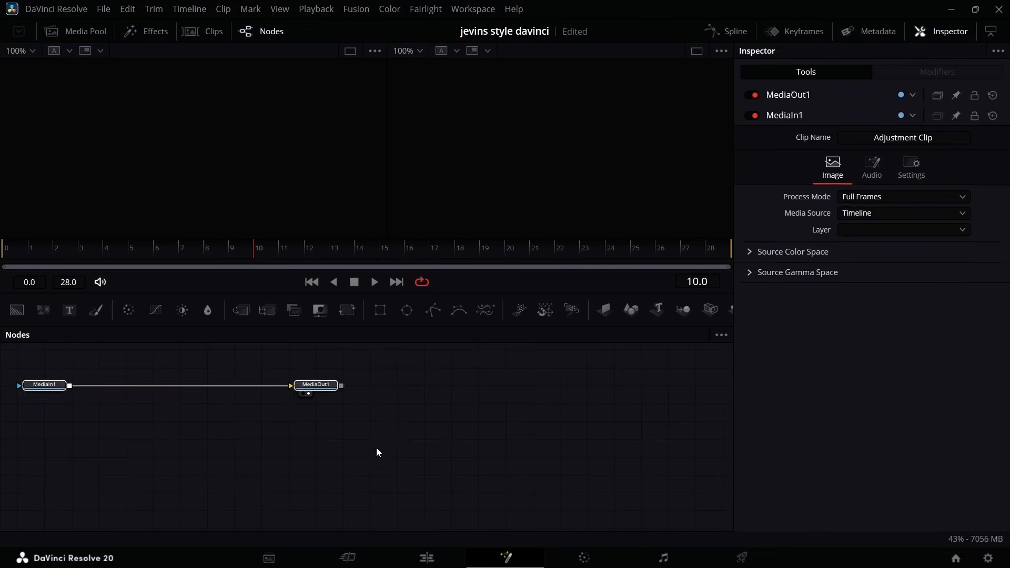
click(351, 311)
drag(271, 497, 300, 495)
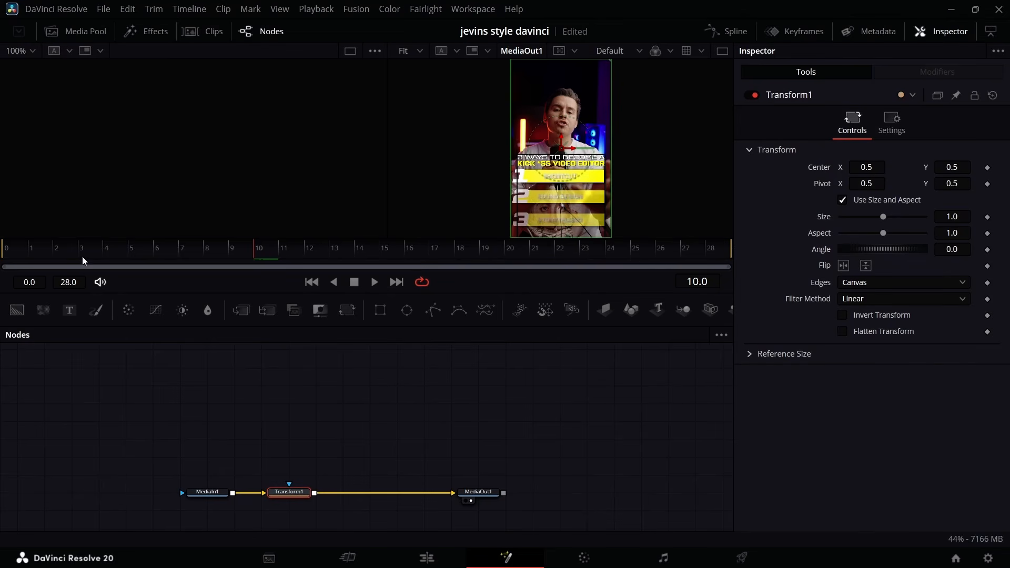
Extend the V6 adjustment clip on the edit timeline to just past the 01:00:01:10 marker and place the playhead on that marker.
click(420, 559)
drag(359, 392, 456, 386)
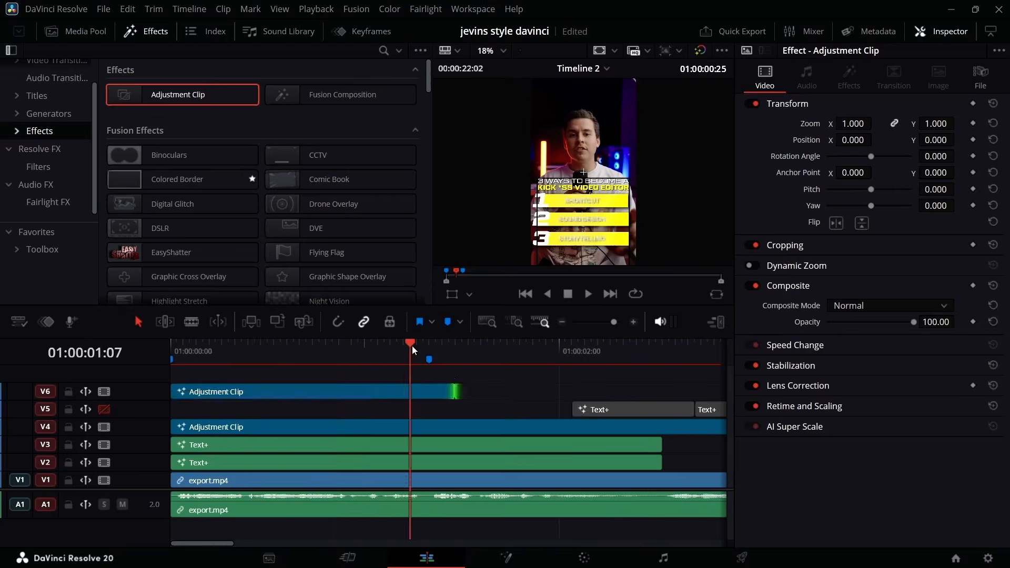
drag(412, 345, 431, 345)
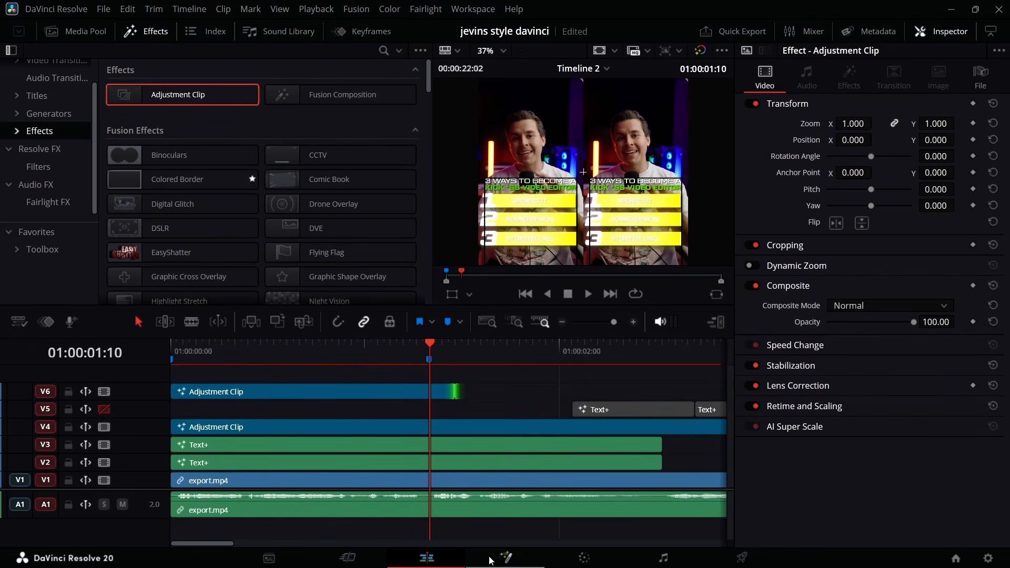
In Fusion, keyframe Transform1's Size from 1.235 at frame 0 to 1.0 at frame 40, with the pivot at X 0.458, Y 0.661.
click(506, 557)
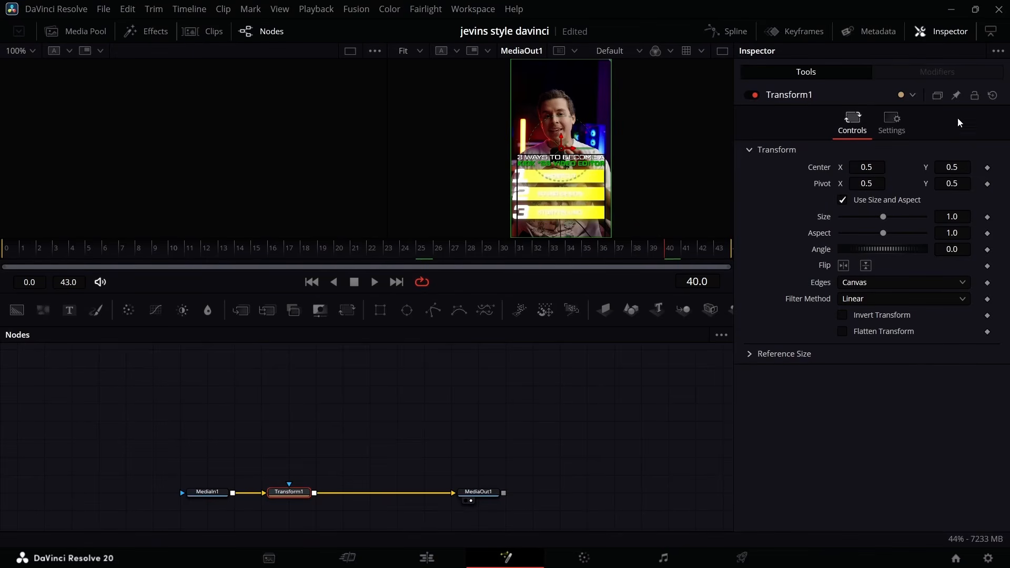
click(987, 217)
drag(662, 257, 85, 257)
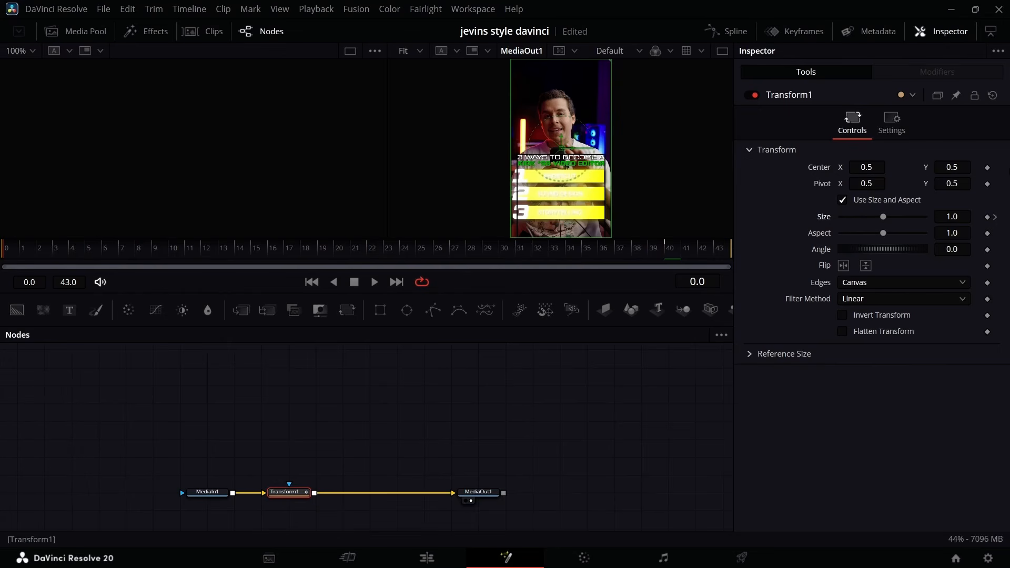
drag(954, 181, 969, 181)
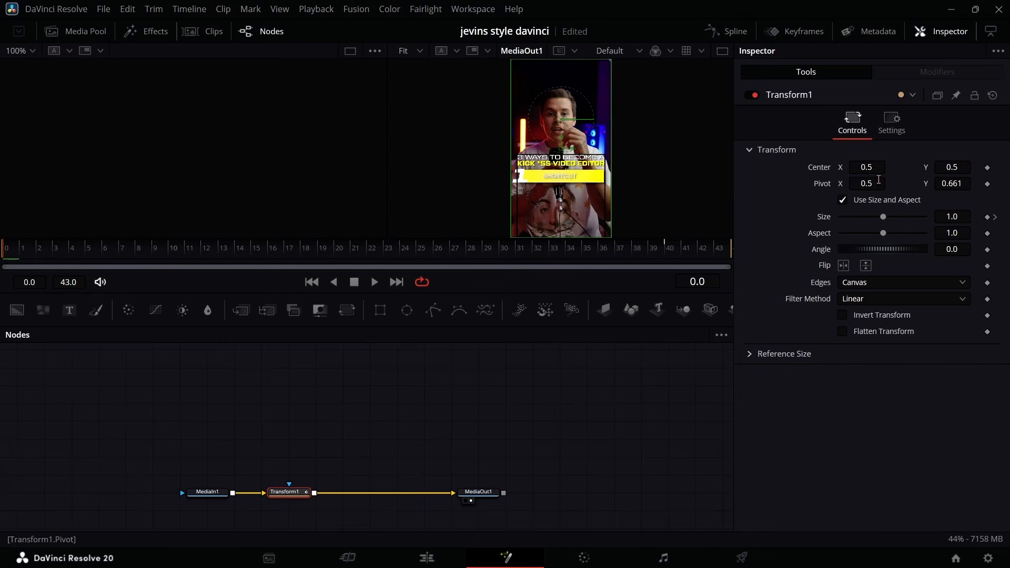
drag(867, 183, 861, 183)
drag(940, 217, 955, 218)
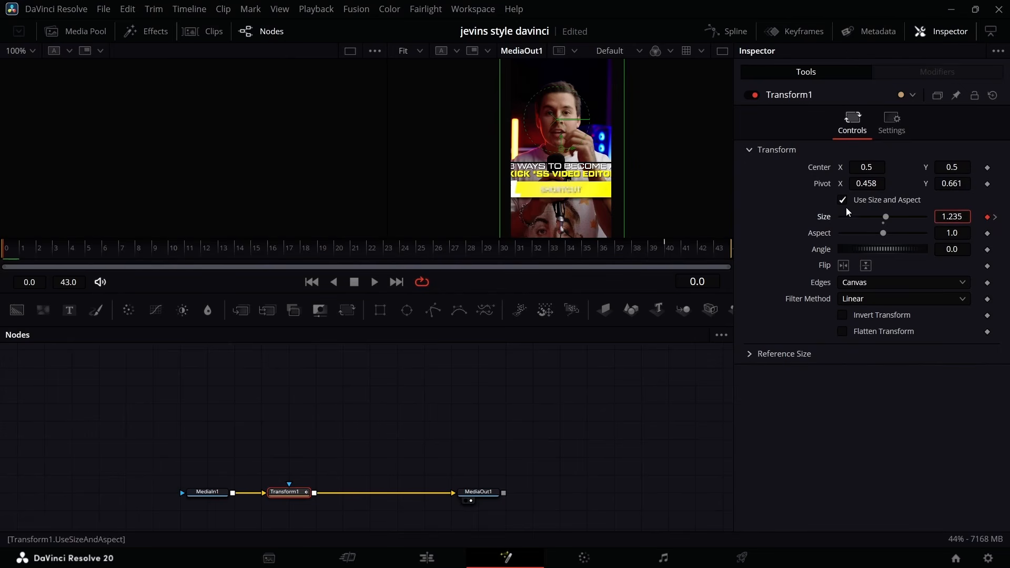
click(787, 209)
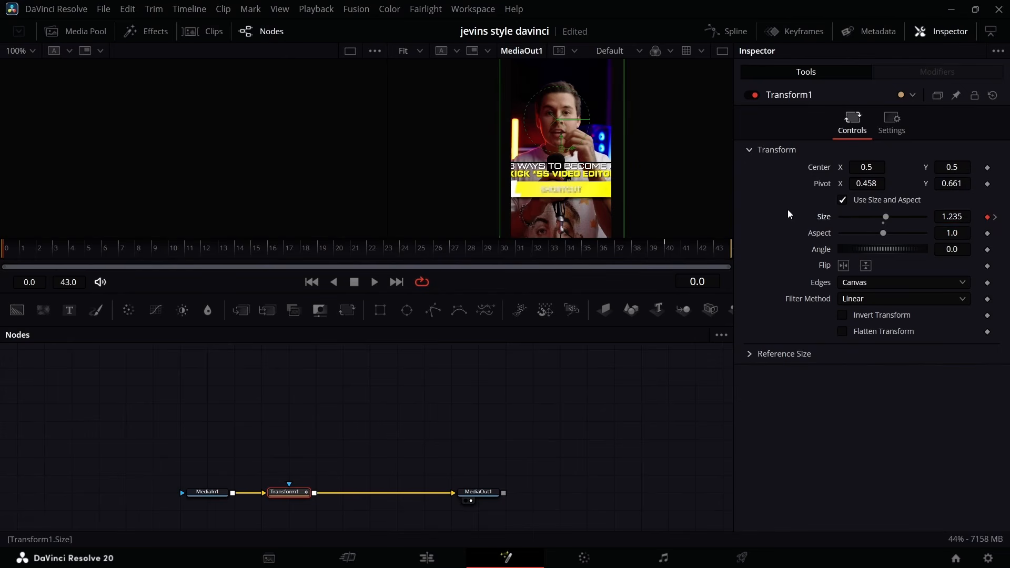
Show Transform1's Size curve in the Spline editor and apply In Cubic easing to its keyframes.
click(735, 33)
click(366, 369)
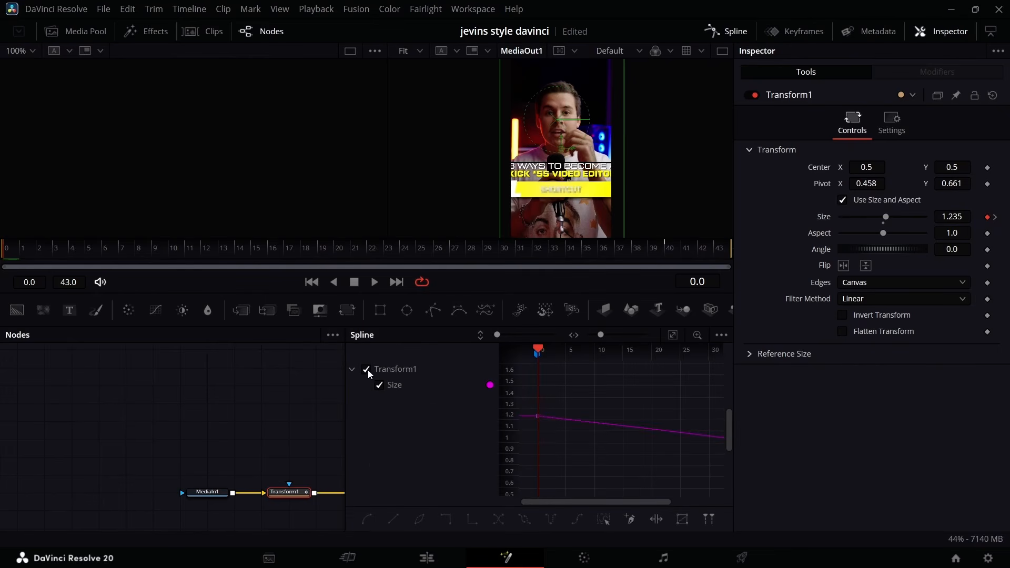
click(673, 335)
right_click(653, 393)
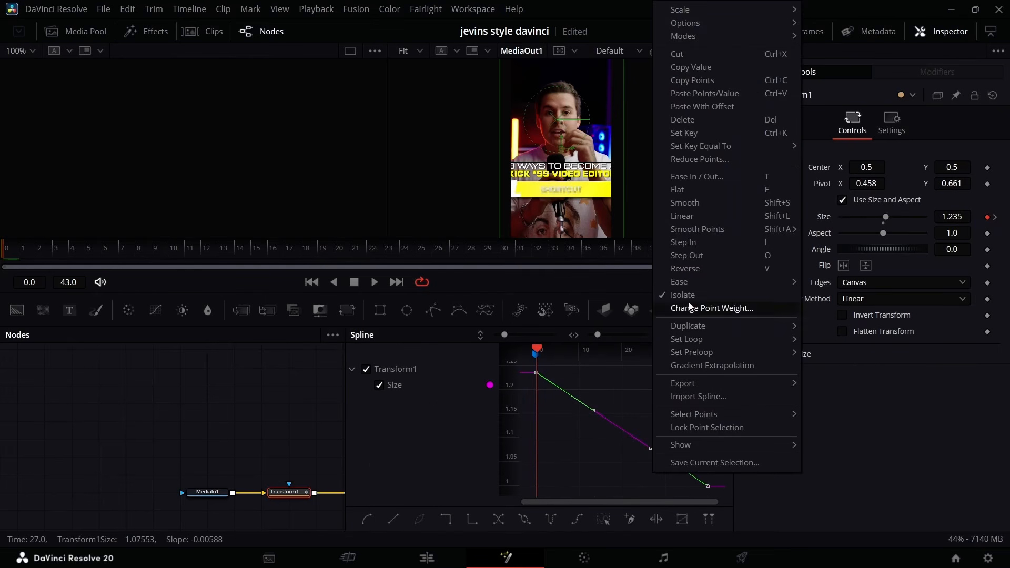
mouse_move(709, 282)
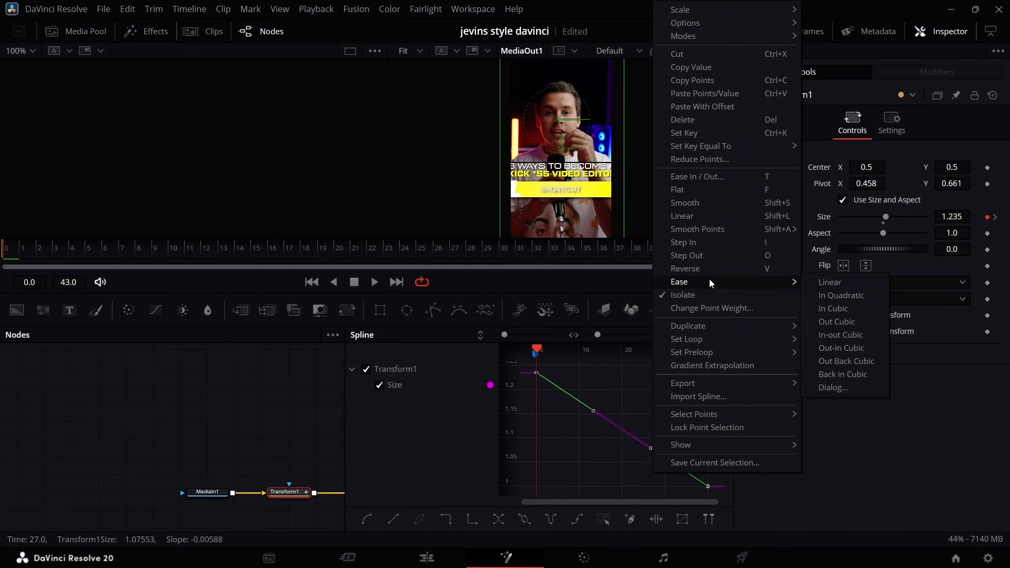
click(833, 309)
click(735, 32)
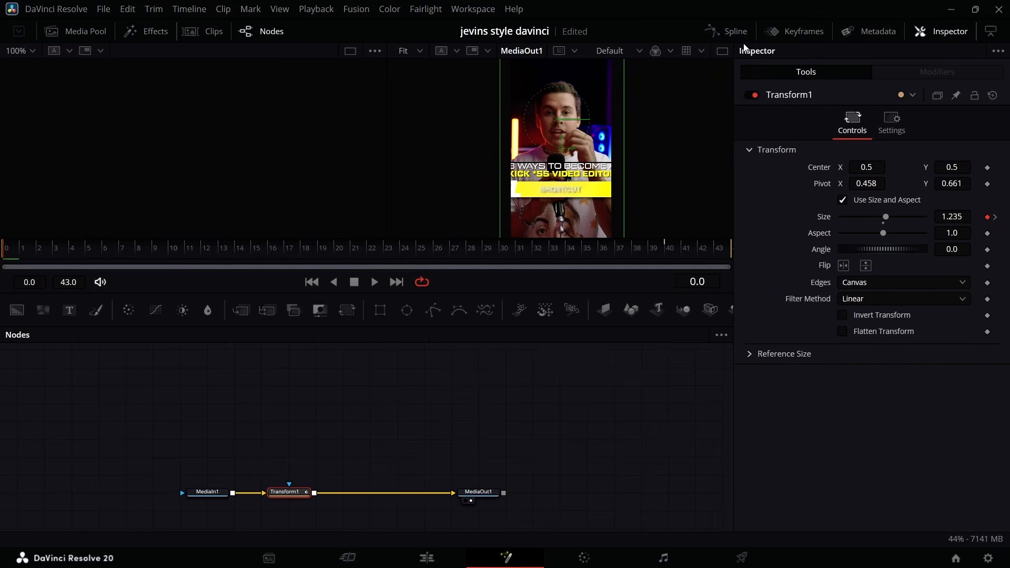
Enable motion blur on Transform1 and return to the edit timeline.
click(886, 123)
click(842, 289)
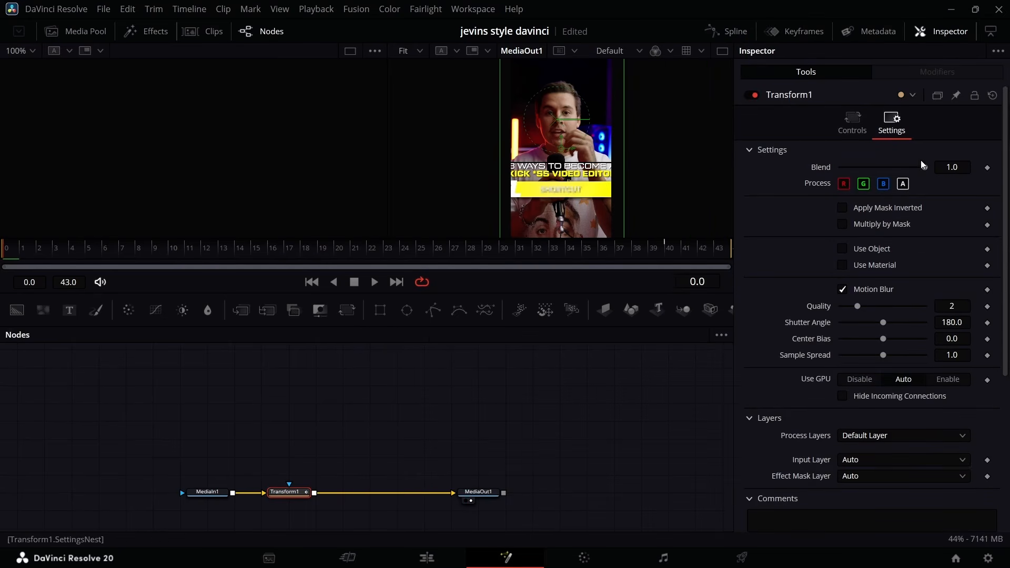
click(427, 558)
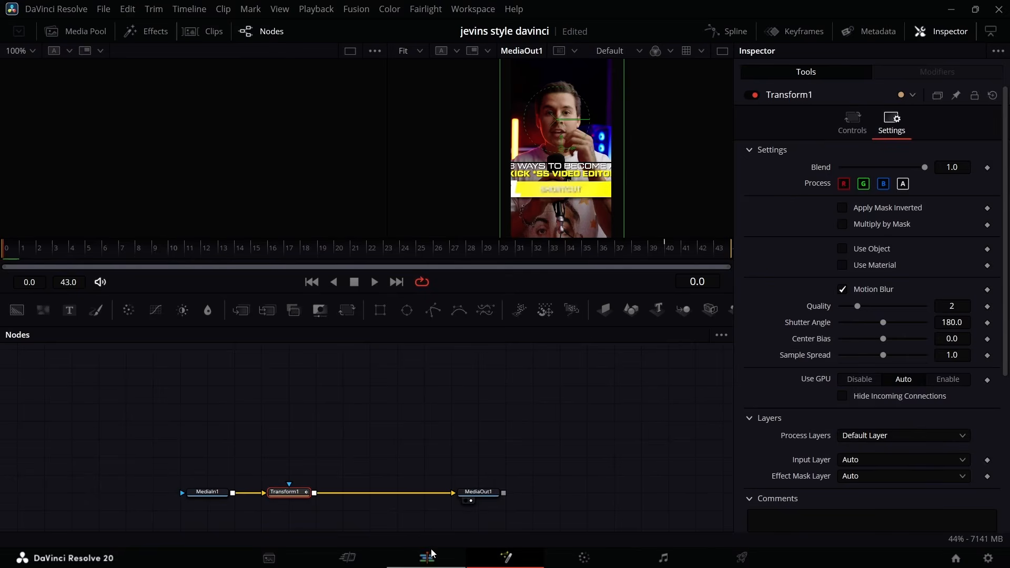
Trim the end of the V4 adjustment clip to match the end of the Text+ clips on V2 and V3.
scroll(551, 464, right, 5)
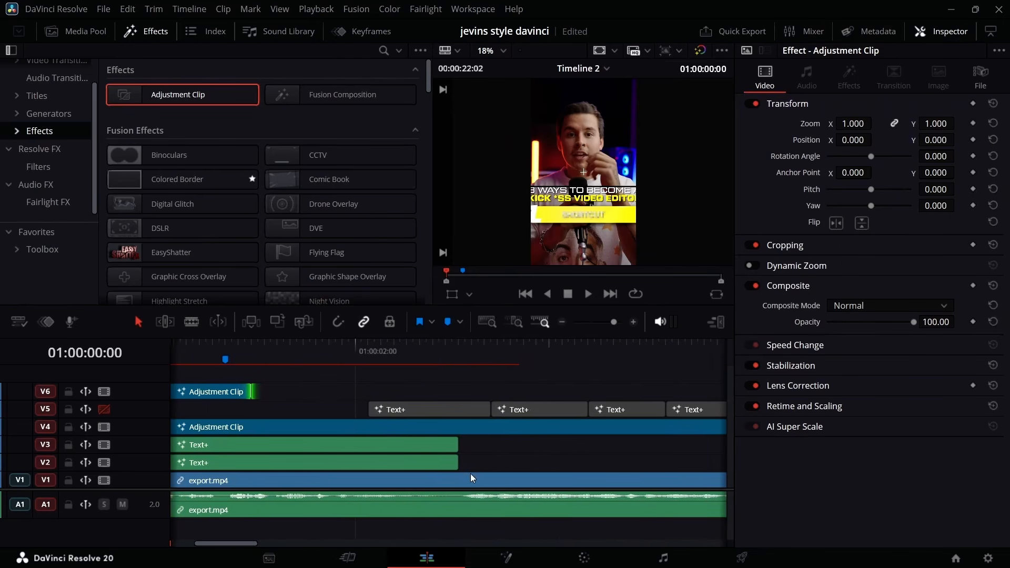
scroll(665, 469, left, 5)
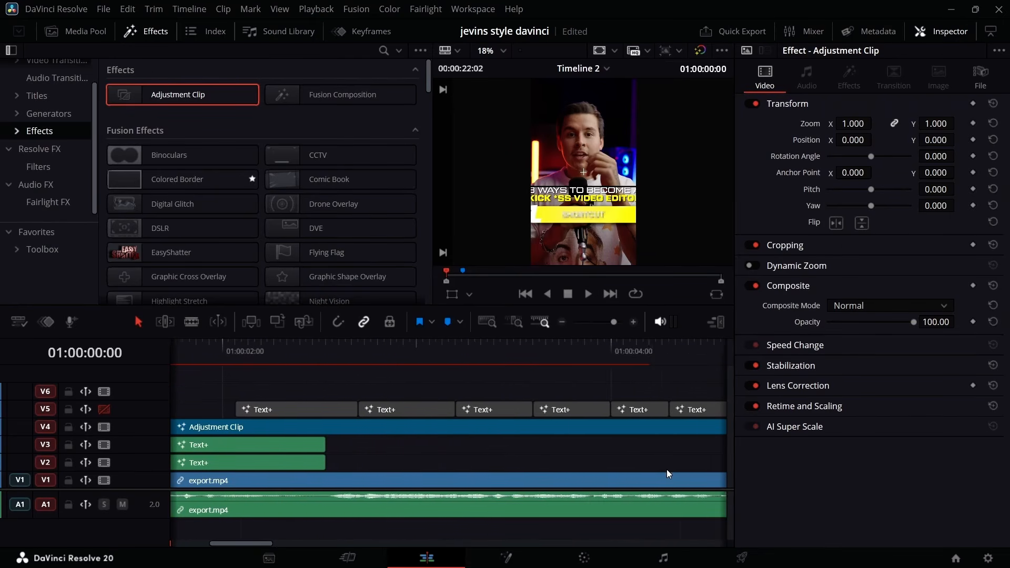
scroll(255, 390, right, 5)
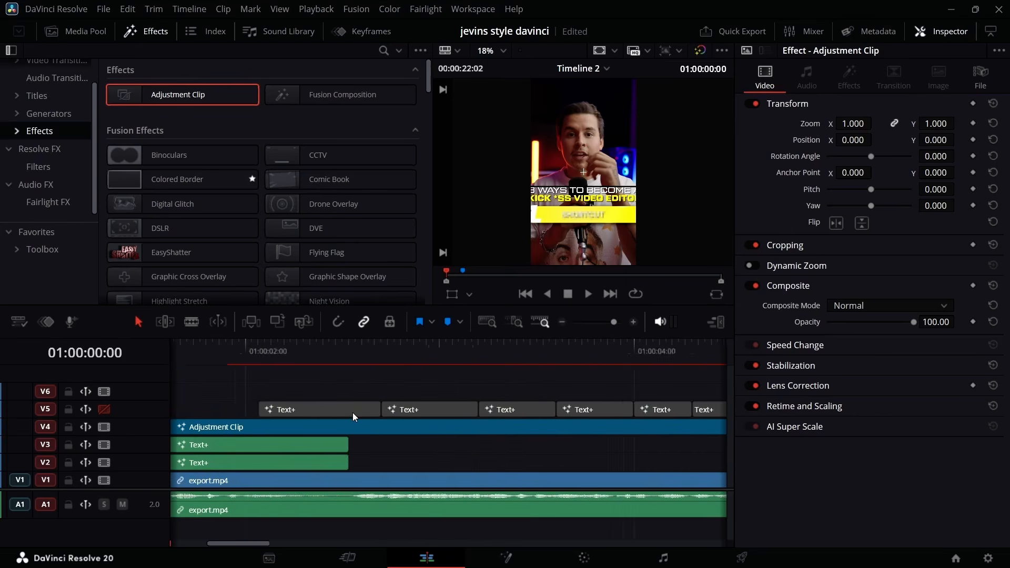
drag(459, 429, 499, 427)
Replay the footage following the bars from 01:00:02:16 several times and add a timeline marker at that frame.
click(501, 353)
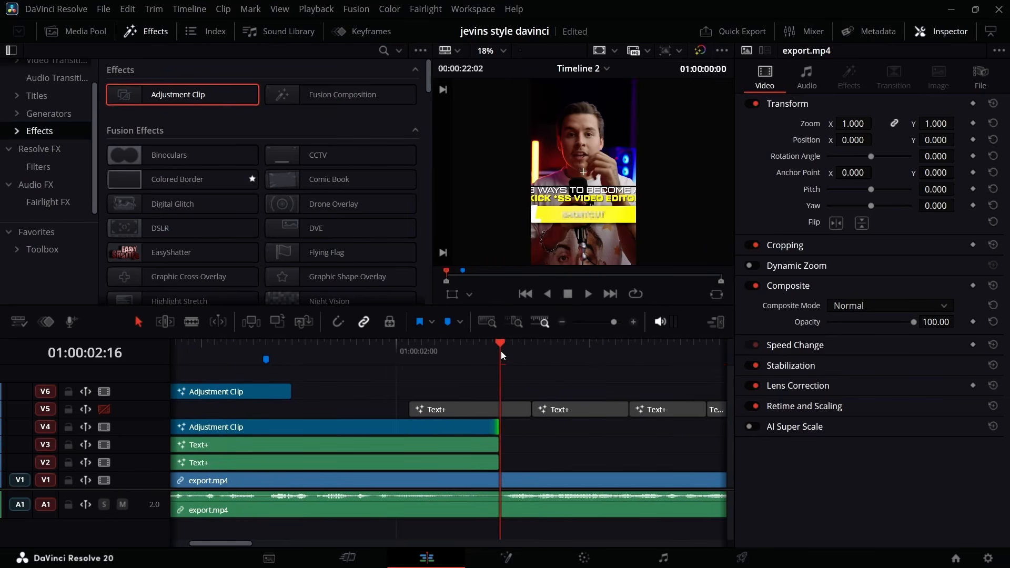
key(space)
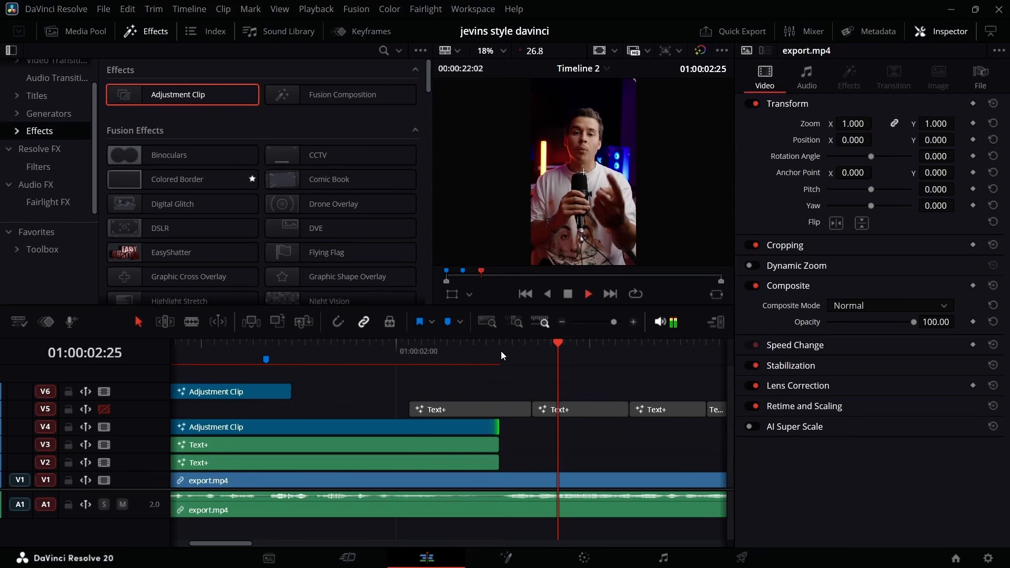
click(498, 347)
click(499, 347)
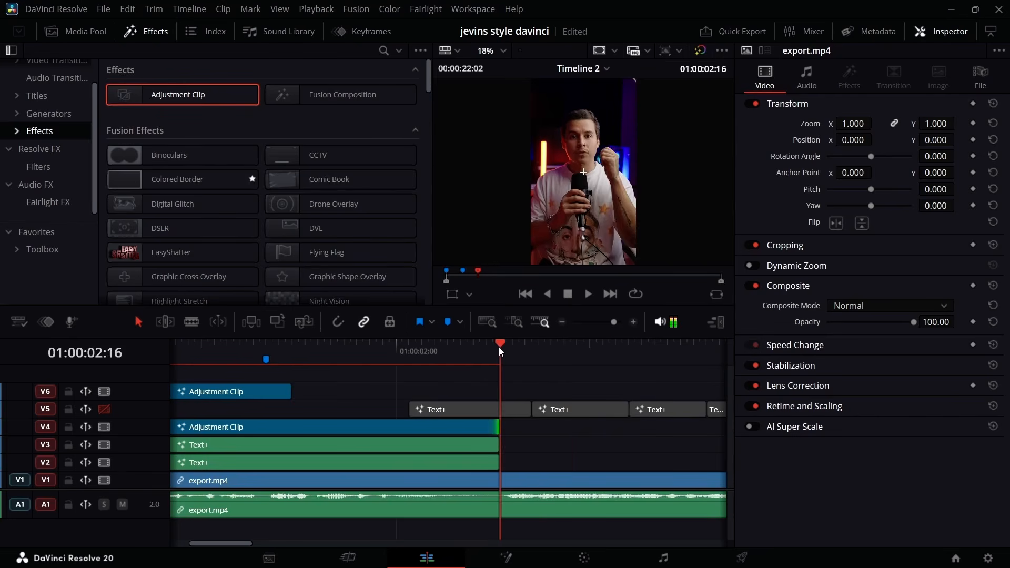
click(499, 347)
key(space)
key(space)
click(498, 348)
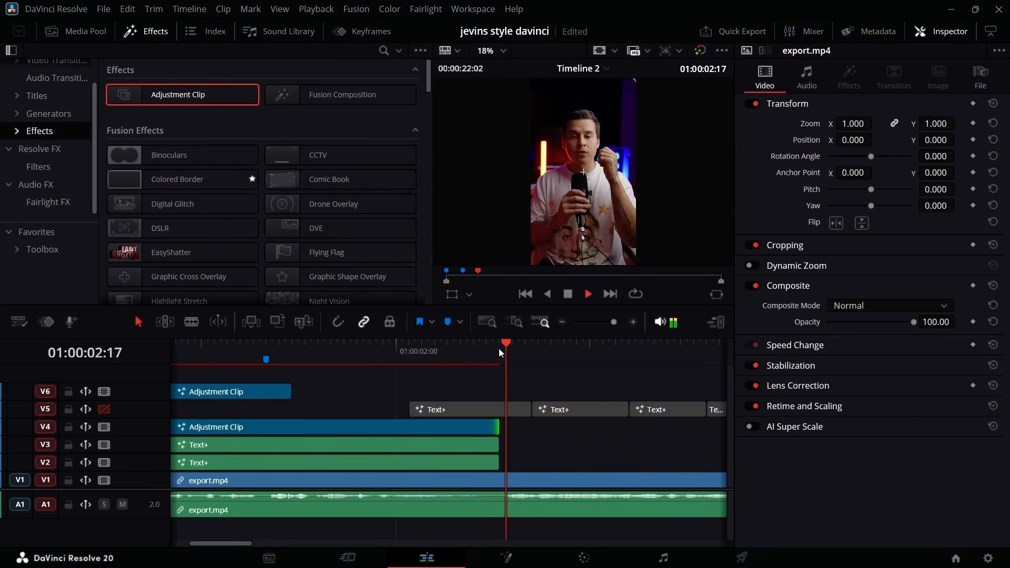
click(498, 348)
click(499, 348)
click(499, 349)
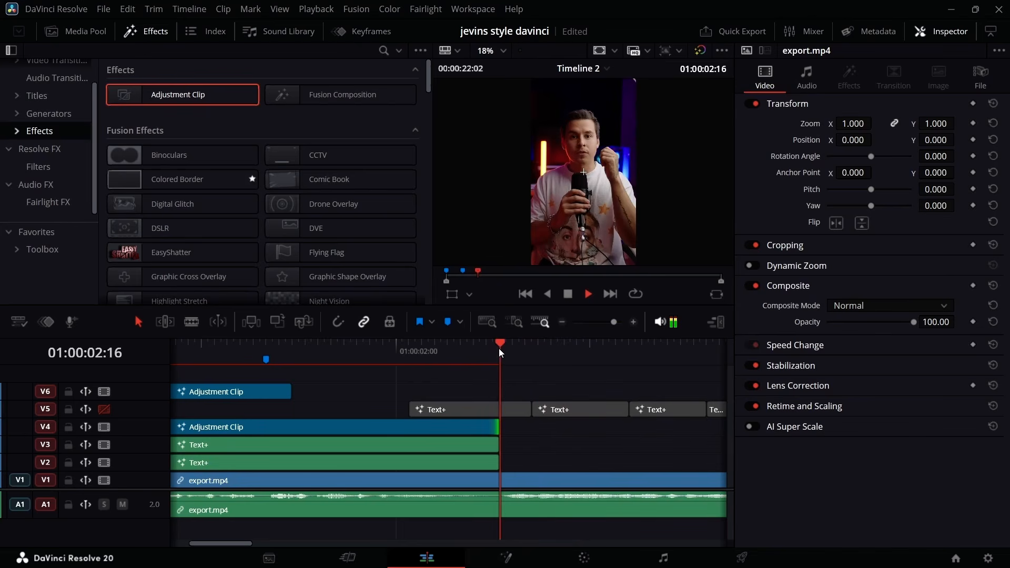
key(space)
click(498, 349)
Duplicate the V4 adjustment clip onto V2, starting at the 01:00:02:16 marker.
click(248, 425)
scroll(243, 425, down, 3)
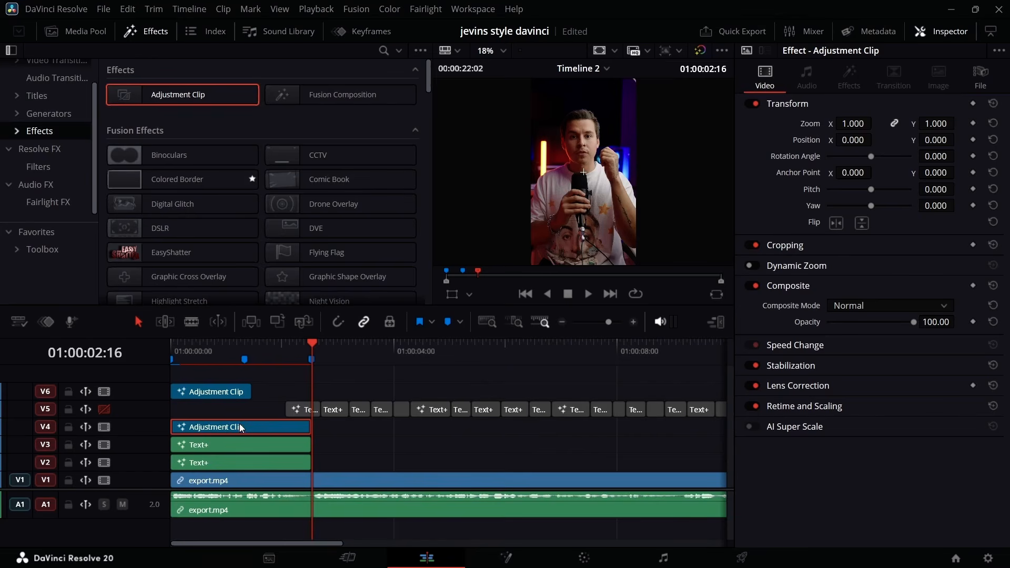
drag(506, 445, 367, 466)
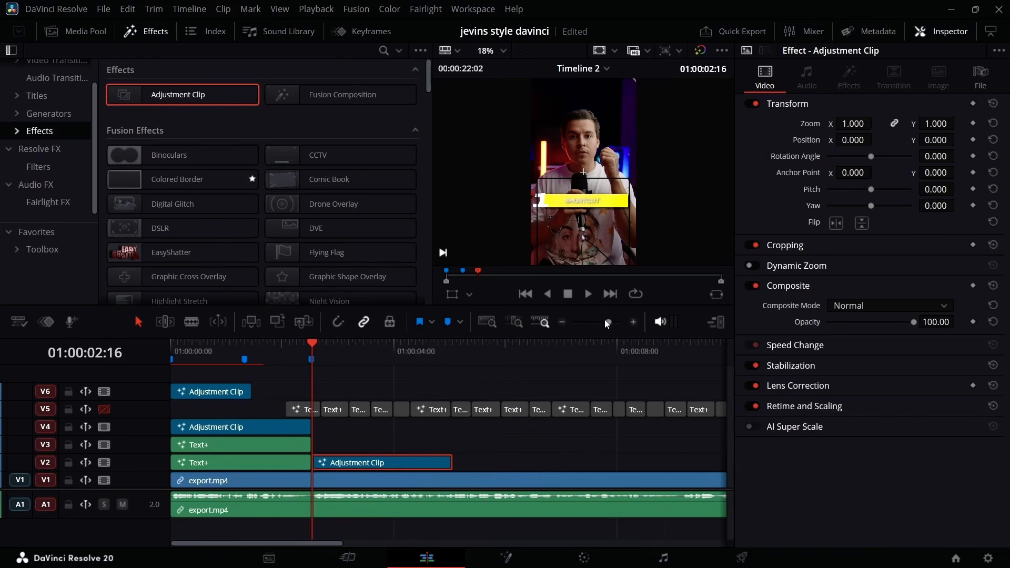
mouse_move(608, 320)
mouse_down()
mouse_move(659, 328)
mouse_move(610, 334)
mouse_up()
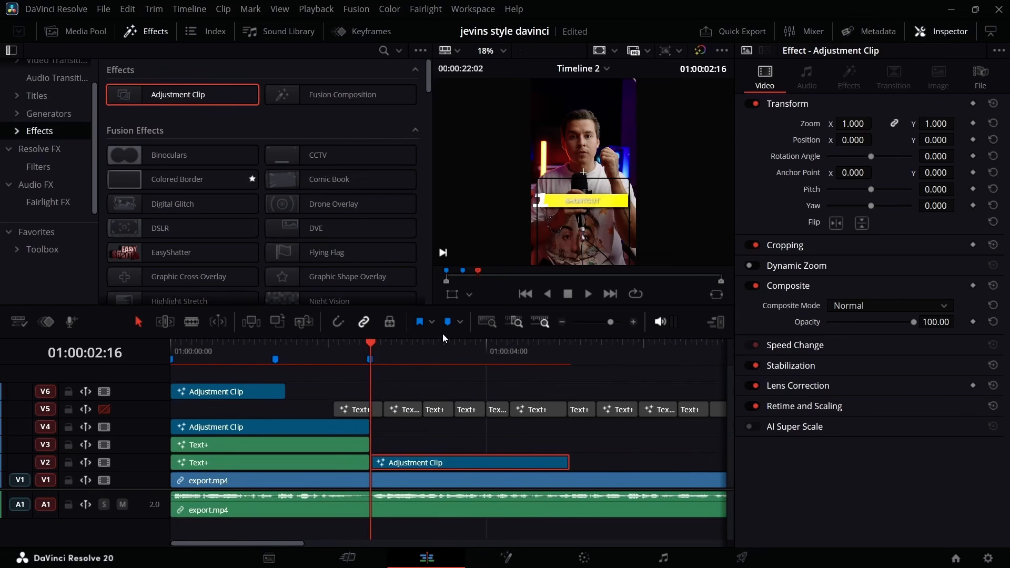
Open the composition of the V2 adjustment clip at 01:00:03:02 in Fusion and disable the NeoGlow node.
drag(371, 348, 412, 353)
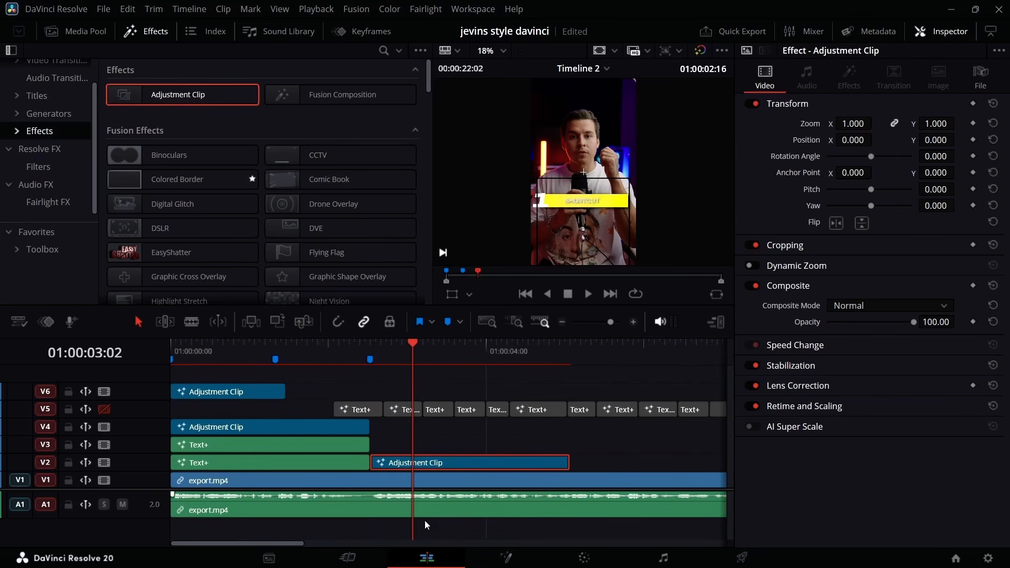
click(507, 562)
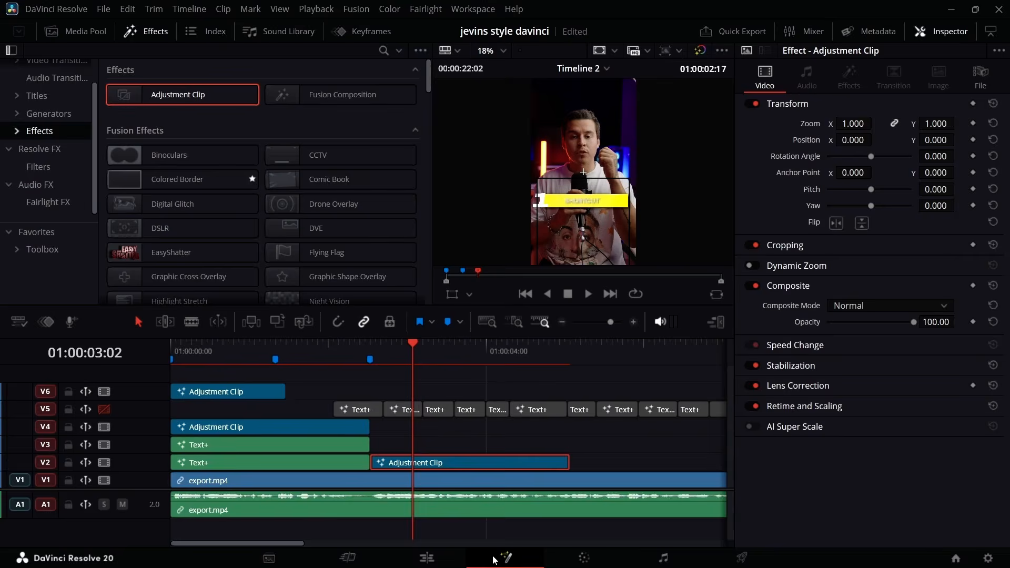
scroll(142, 418, left, 10)
scroll(409, 424, up, 1)
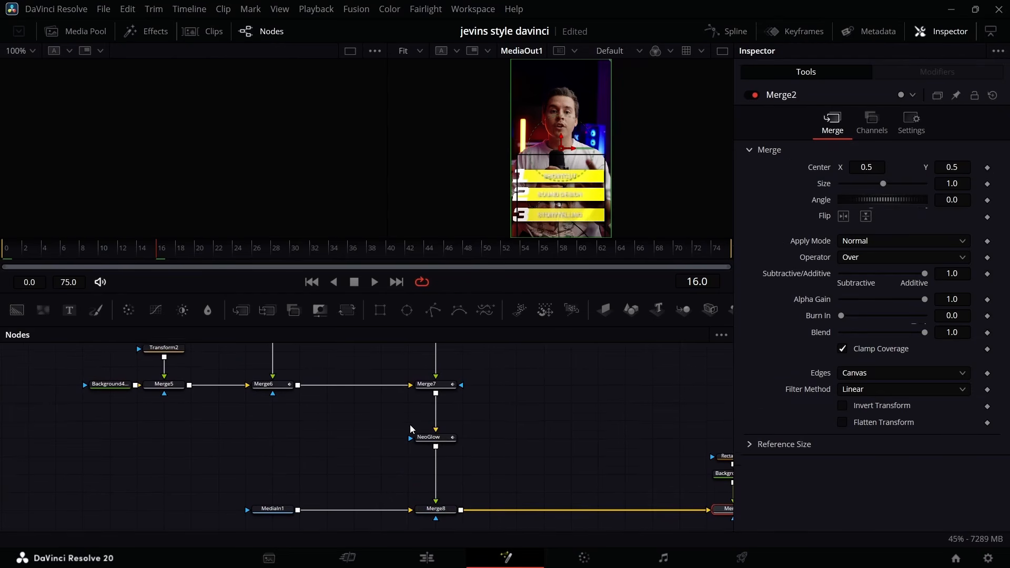
click(441, 442)
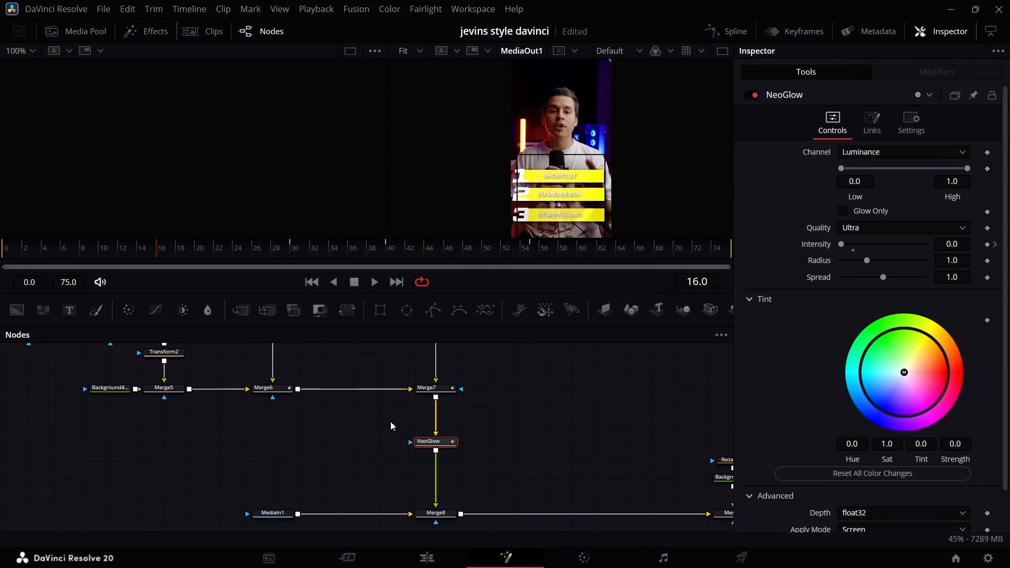
click(756, 93)
Remove the Center and Blend keyframes from Merge6, leaving Center Y at 0.5 and Blend at 1.0.
click(273, 377)
click(275, 378)
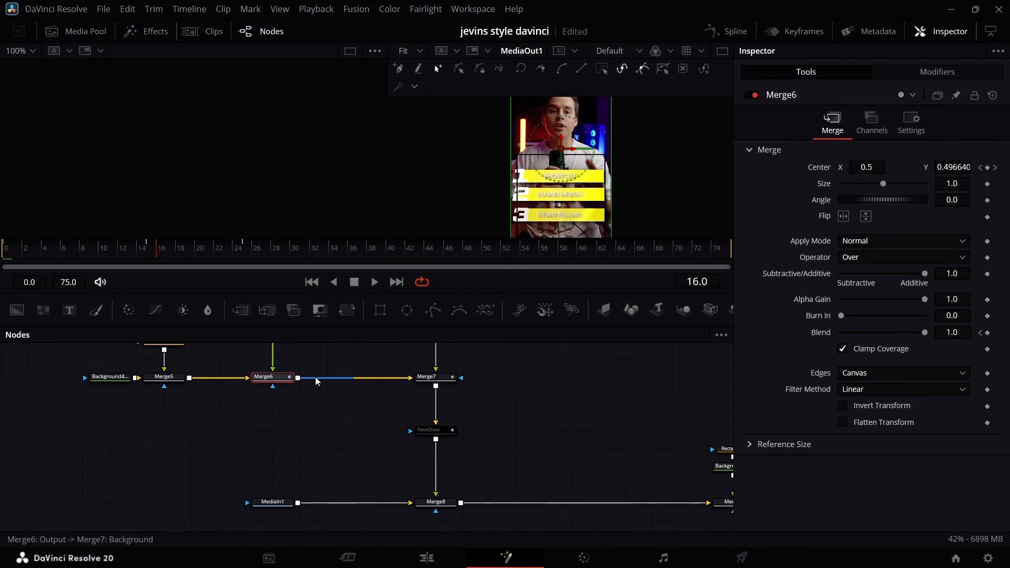
click(996, 167)
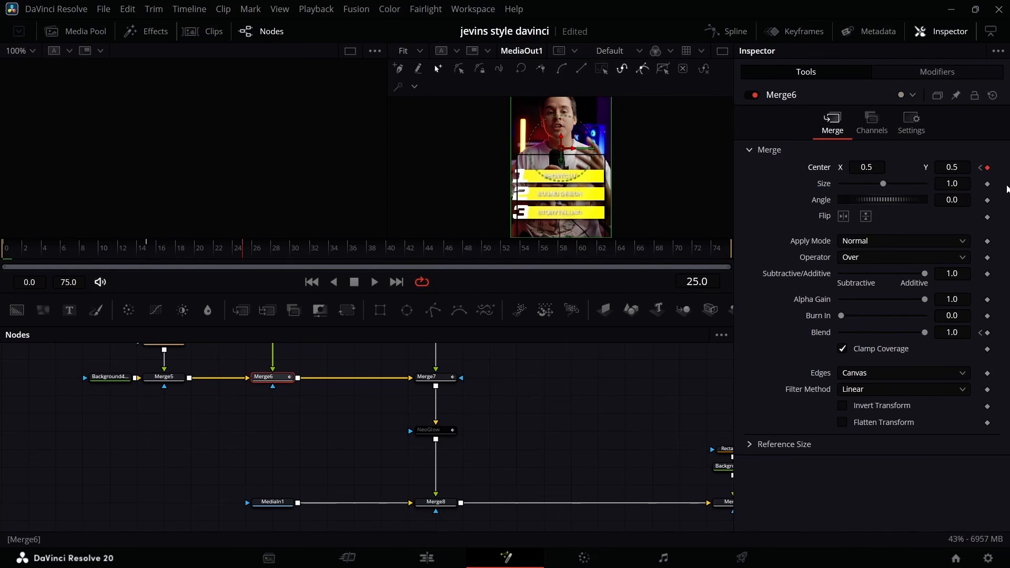
click(980, 167)
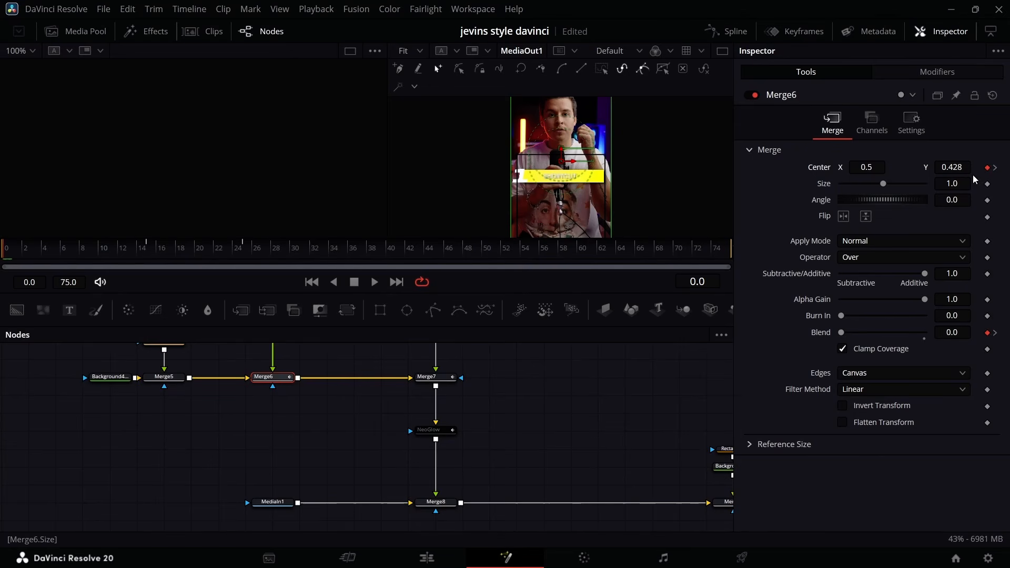
click(987, 167)
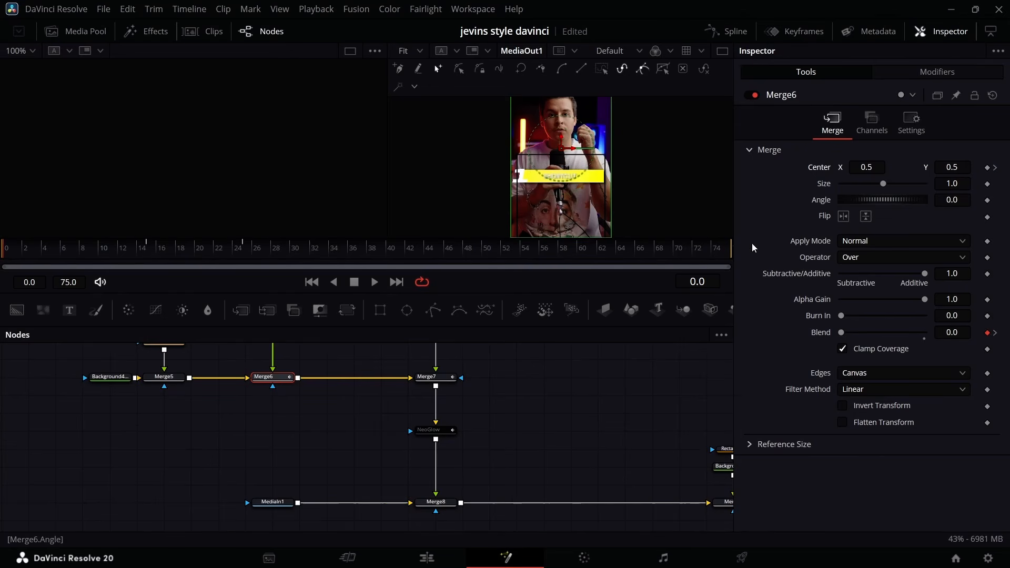
click(988, 333)
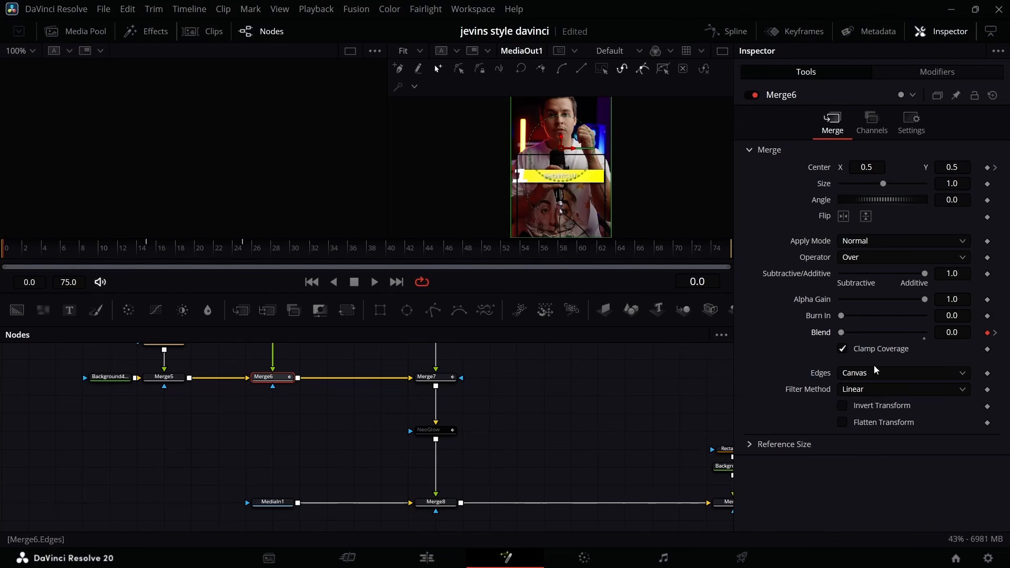
click(995, 333)
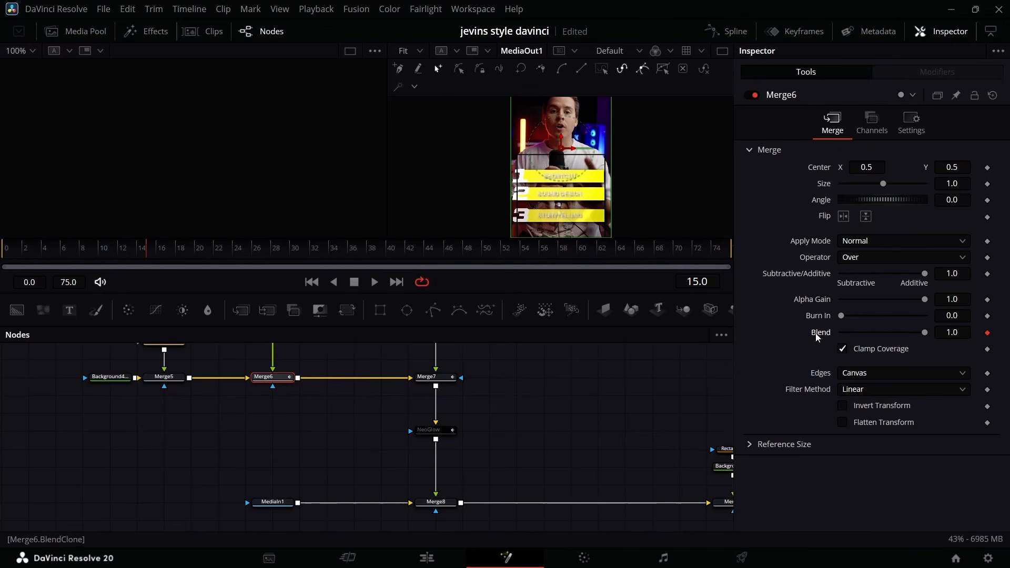
Reset Merge7's animated Center to 0.5, 0.5 and its Blend to 1.0.
scroll(330, 418, up, 2)
click(422, 414)
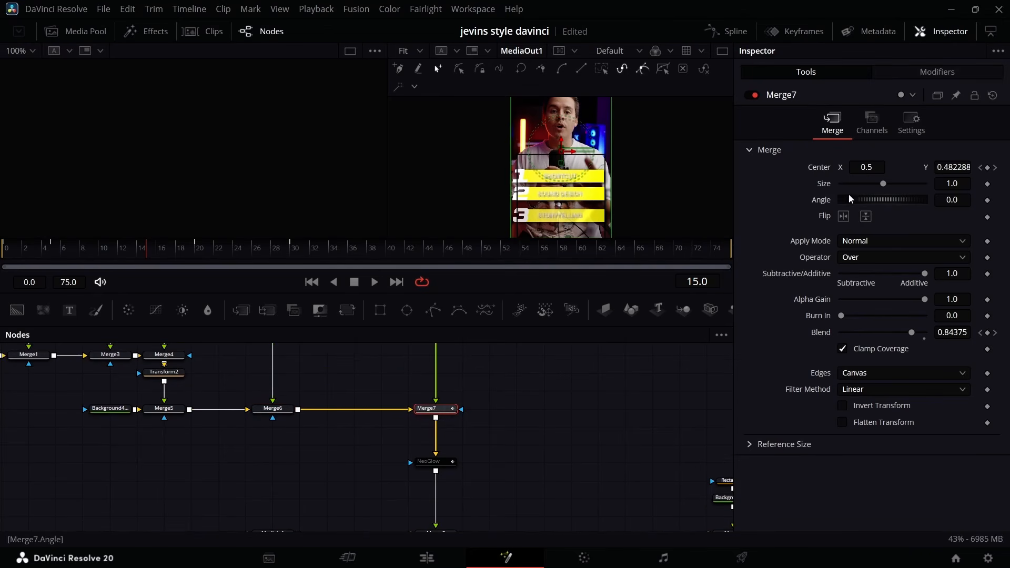
double_click(815, 168)
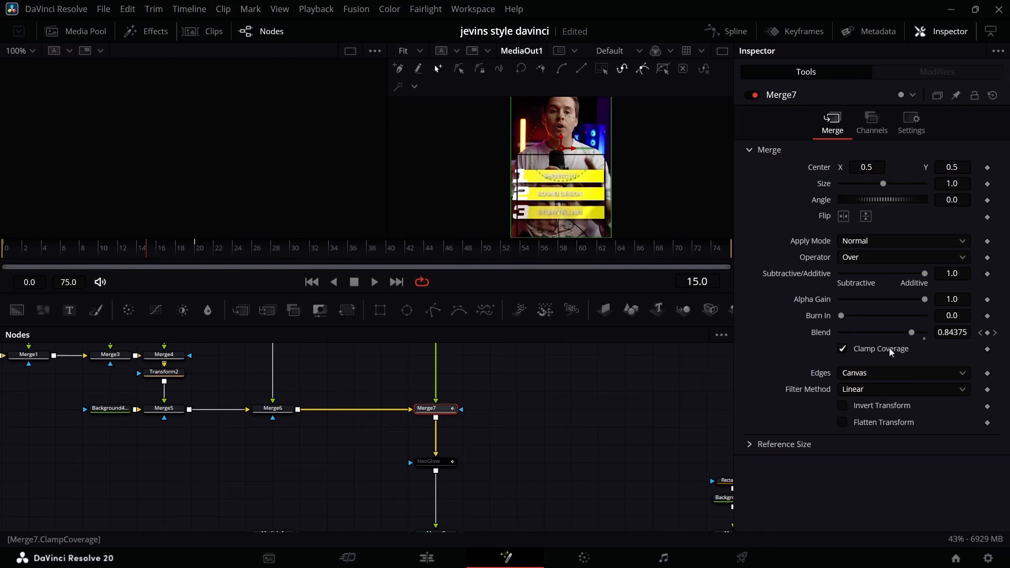
double_click(822, 333)
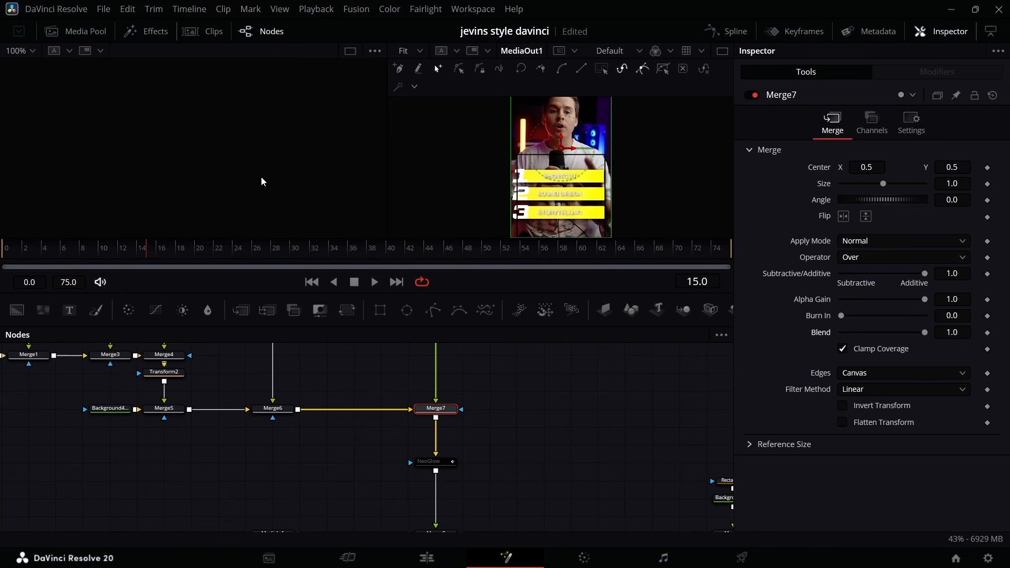
scroll(389, 389, up, 5)
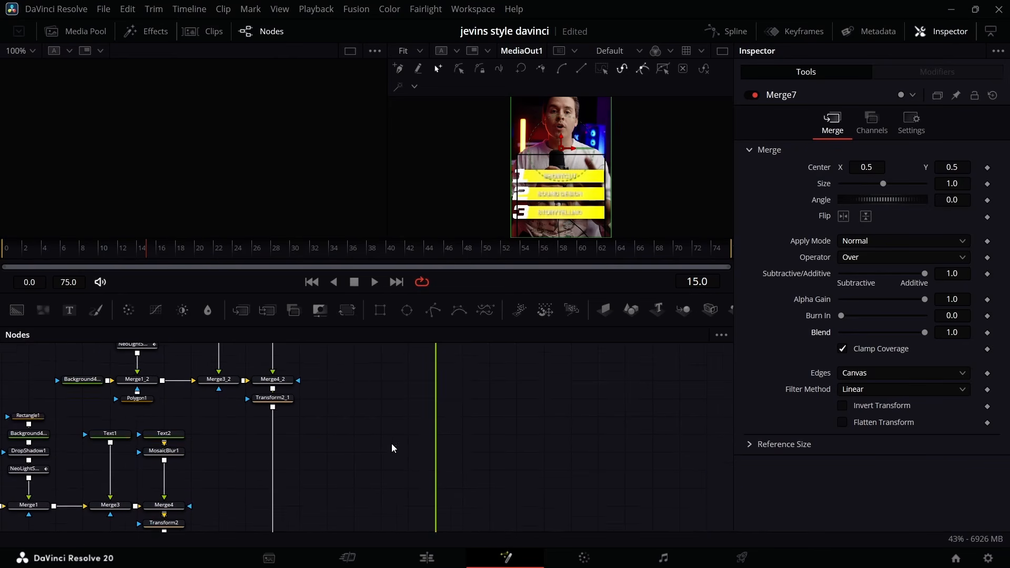
scroll(386, 447, down, 4)
scroll(363, 449, left, 2)
scroll(266, 404, left, 3)
scroll(266, 404, up, 4)
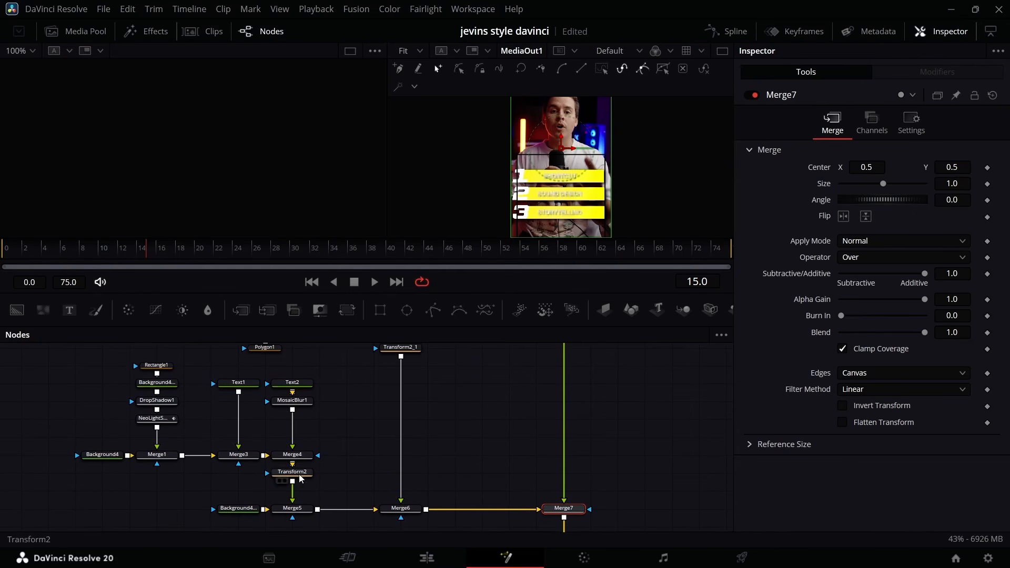
click(292, 473)
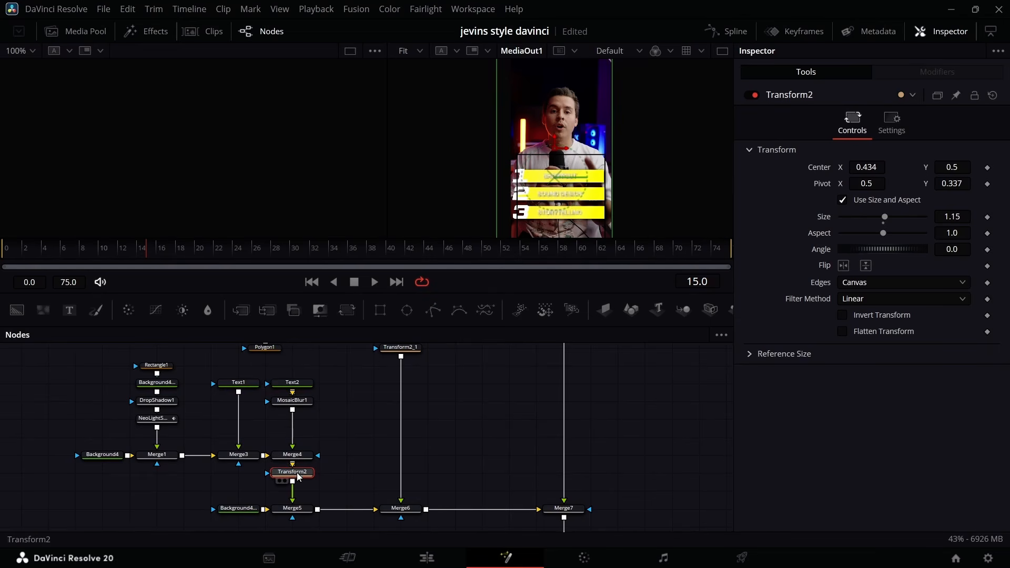
click(347, 311)
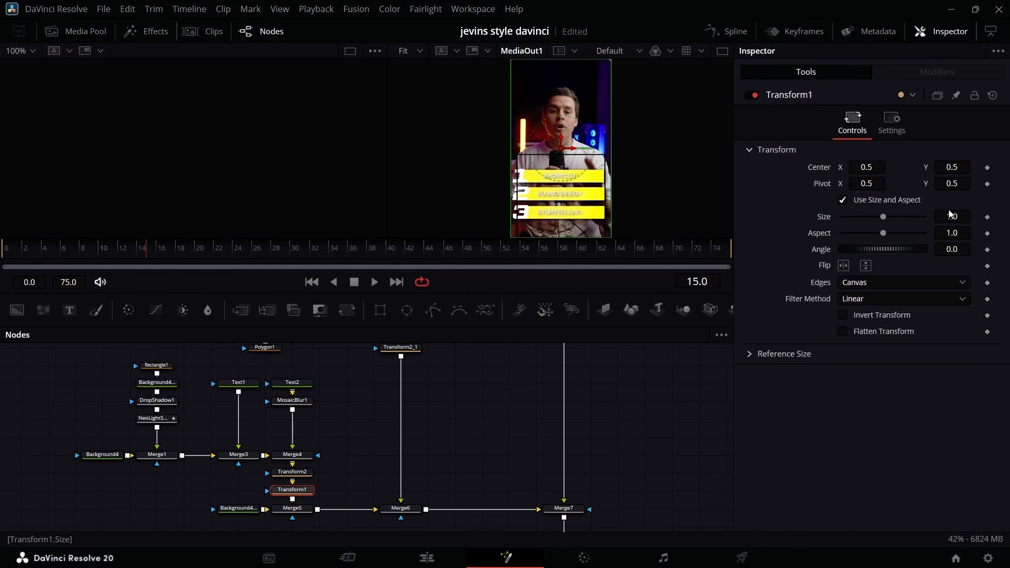
drag(953, 184, 933, 183)
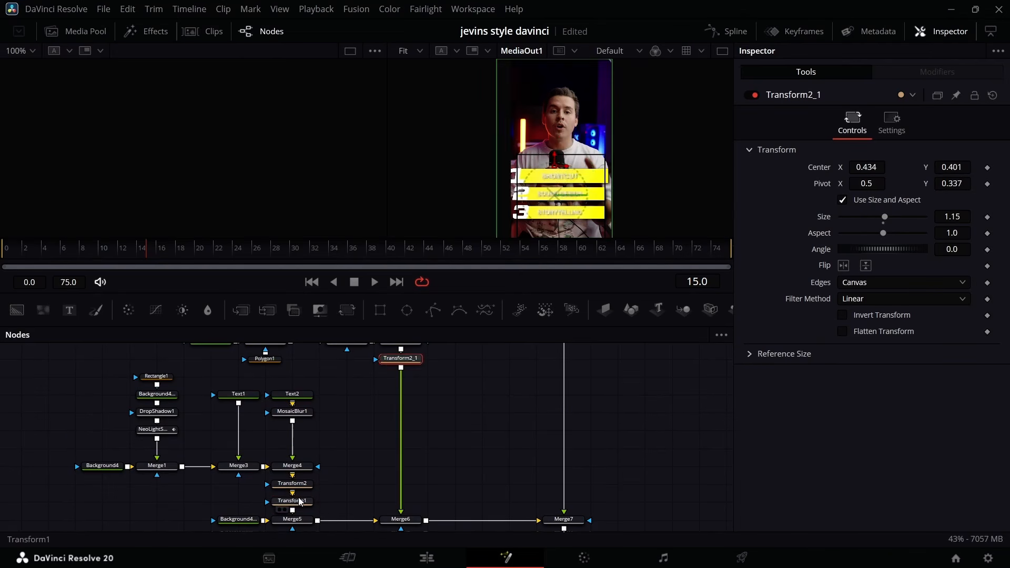
click(297, 500)
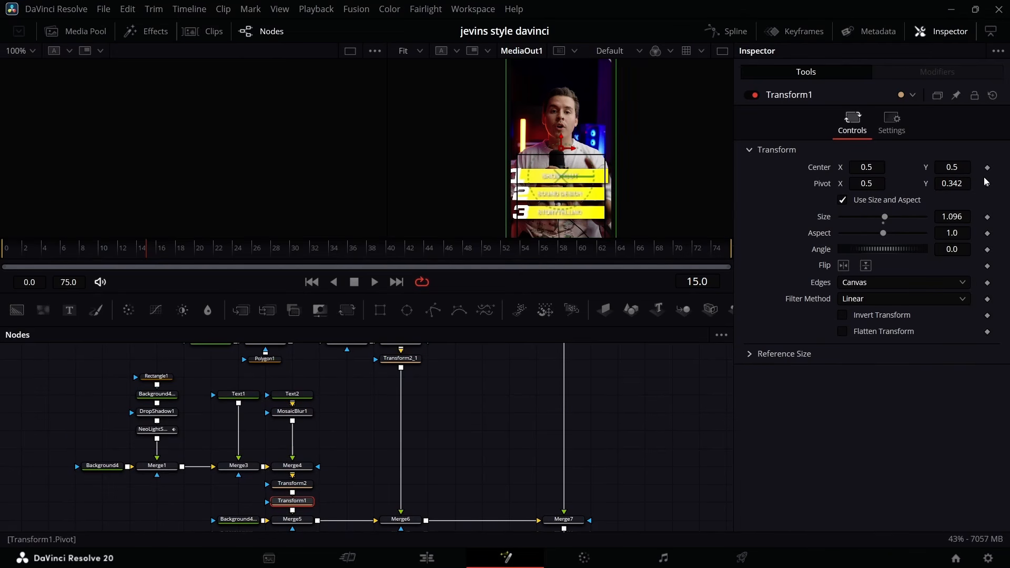
double_click(824, 219)
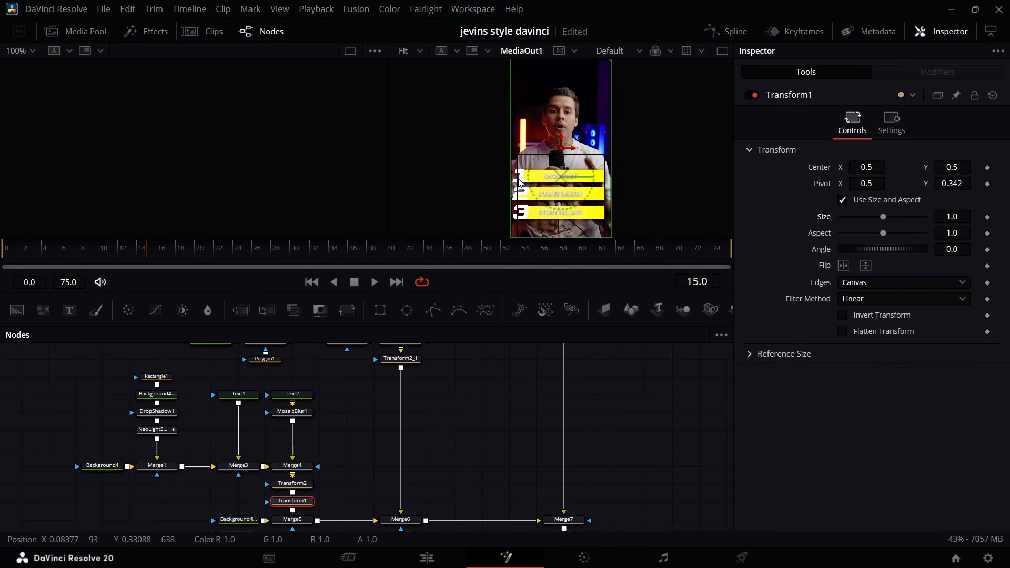
Set the Size of Transform2 and Transform2_1 to 1.0.
click(293, 483)
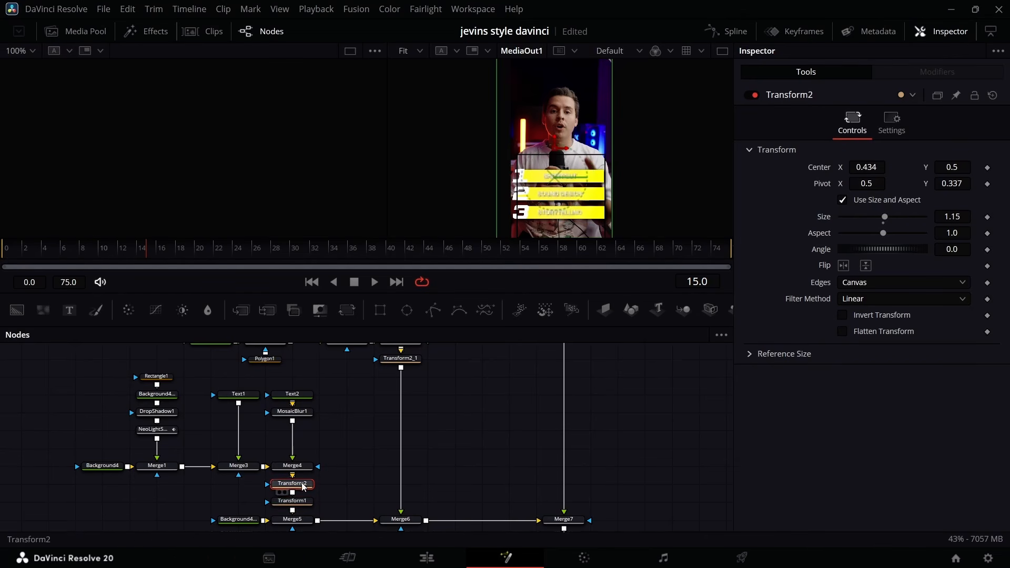
click(965, 217)
key(BackSpace)
key(BackSpace)
scroll(416, 379, up, 1)
click(414, 380)
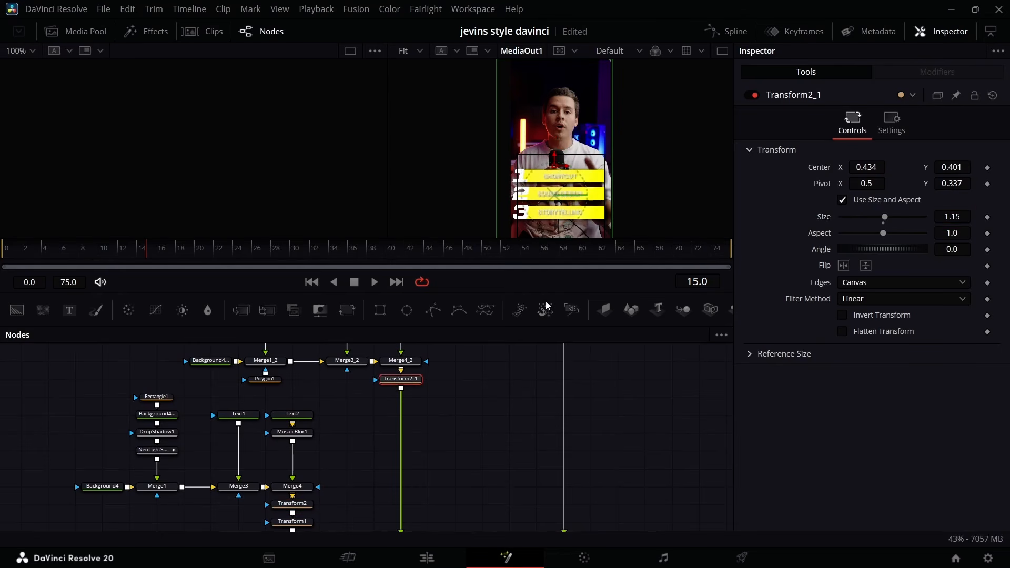
click(965, 218)
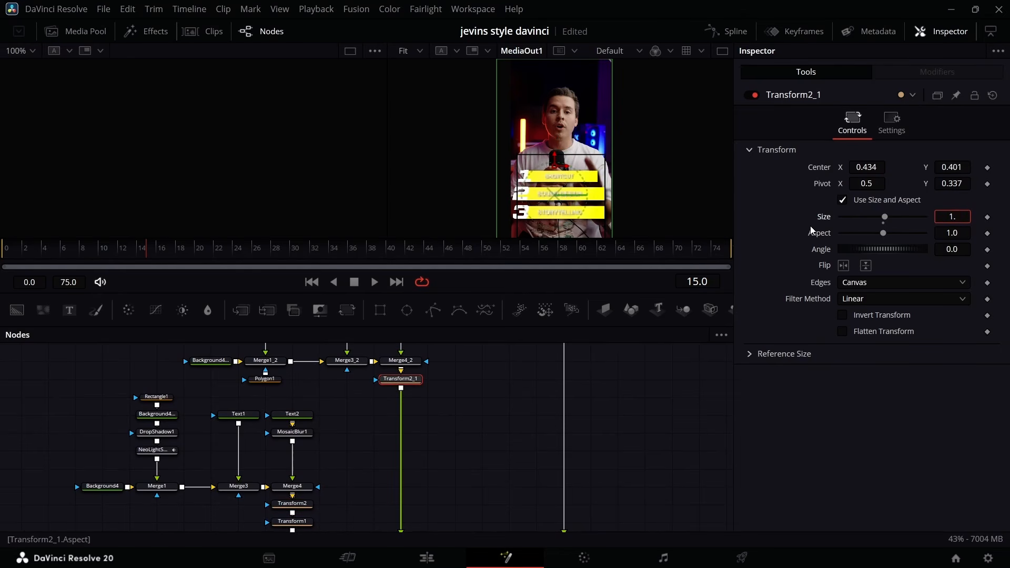
key(Return)
Set the Size of Transform2_2, which controls the third bar, to 1.0.
scroll(441, 375, up, 3)
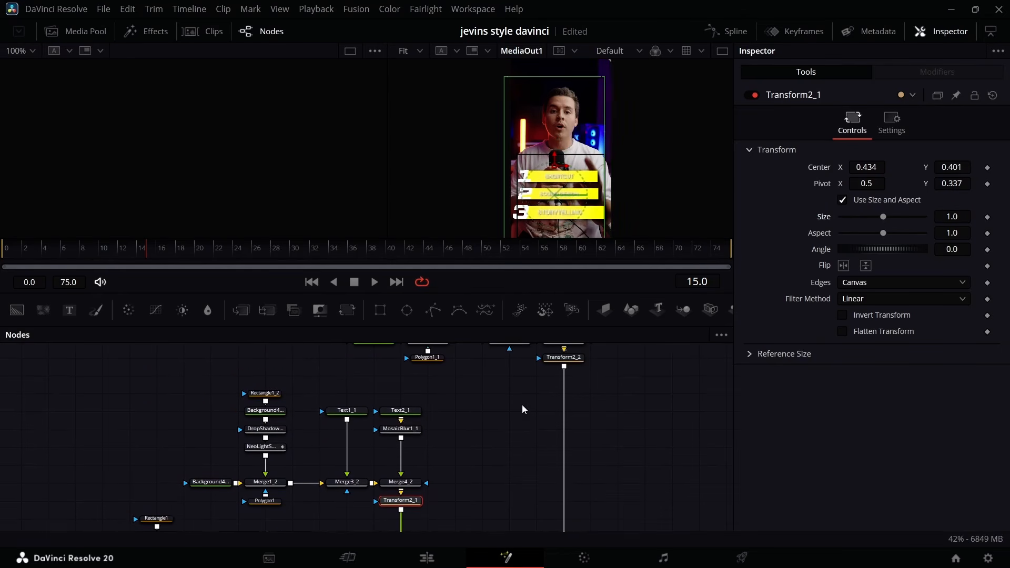
scroll(603, 367, up, 1)
click(581, 374)
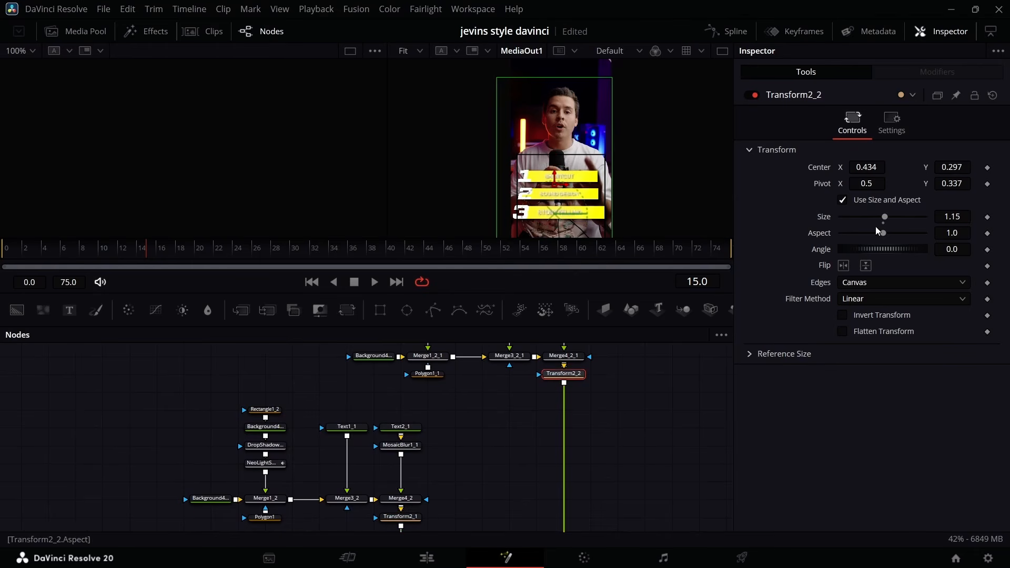
click(963, 216)
text(0)
key(Return)
Enlarge the first bar by raising Transform2's Size to about 1.199.
scroll(502, 390, down, 2)
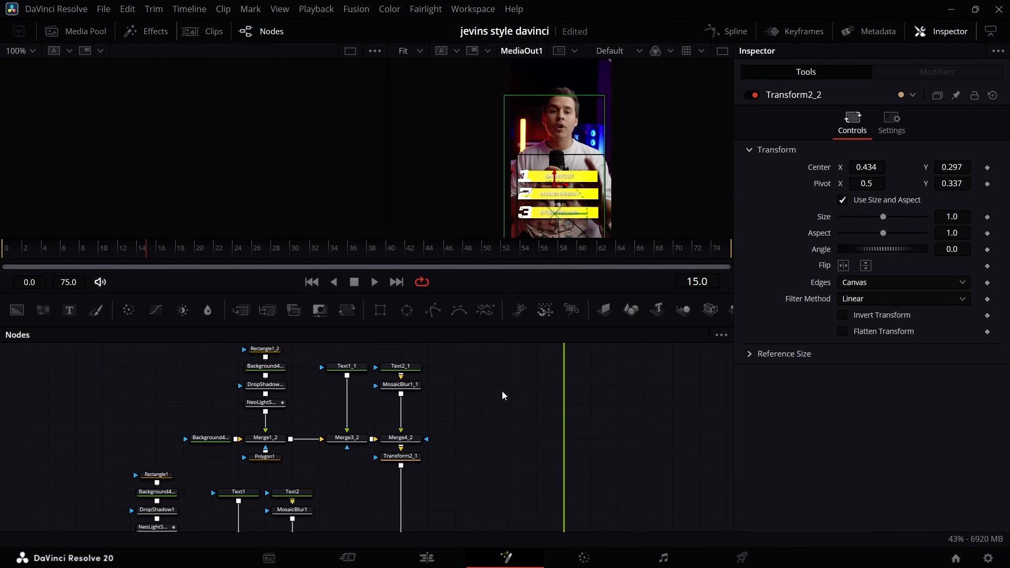
scroll(502, 390, down, 7)
click(308, 383)
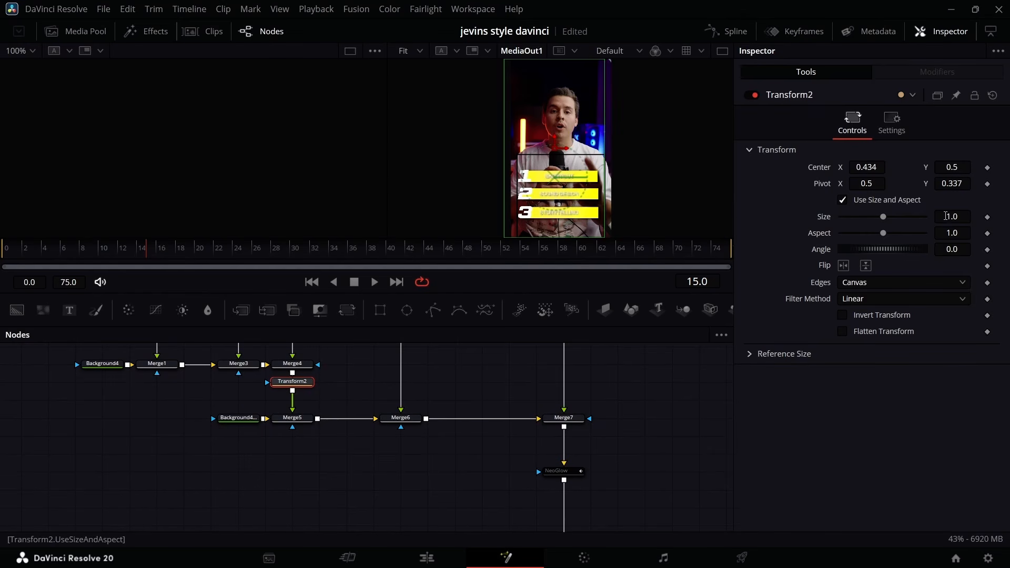
drag(947, 216, 968, 216)
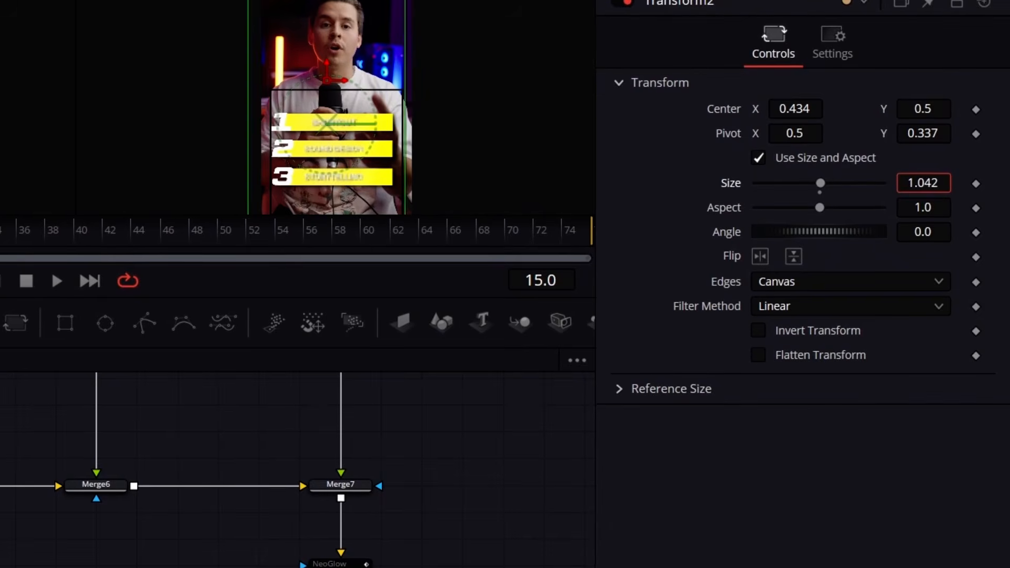
drag(923, 182, 1006, 183)
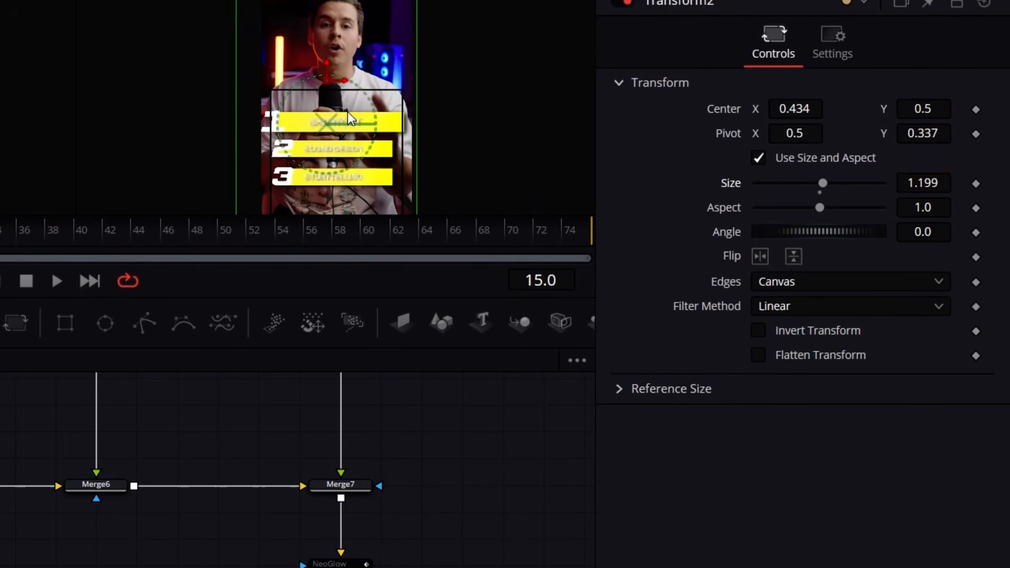
Add a Brightness / Contrast node after Transform2_1 and lower its Gain to 0.47.
scroll(100, 449, up, 10)
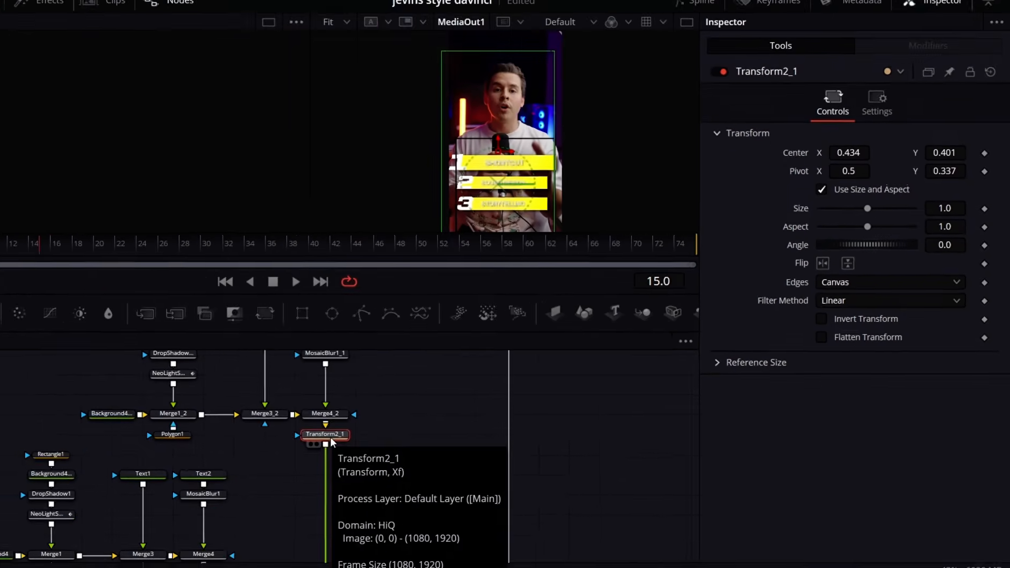
key(shift+space)
text(BRI)
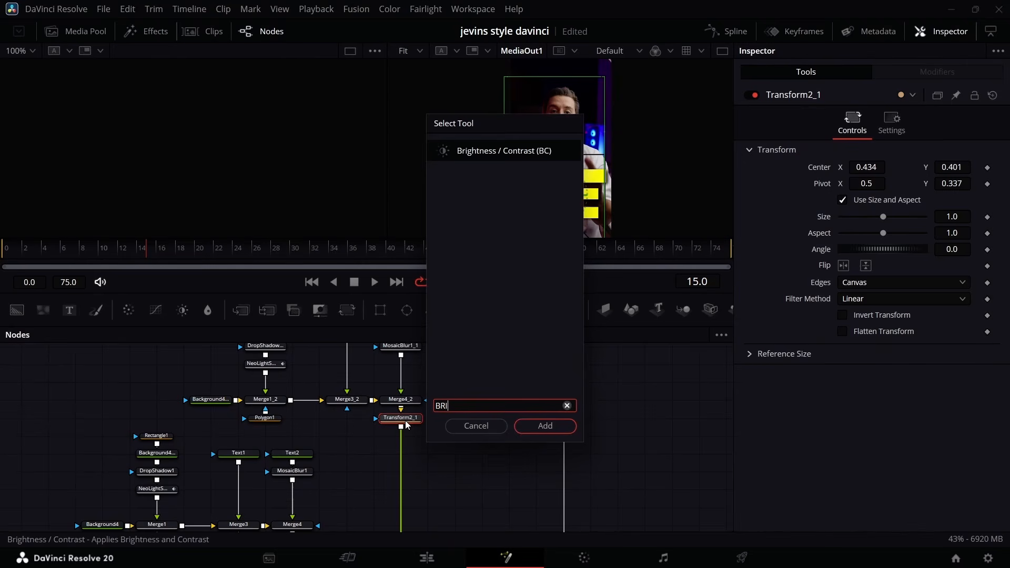
key(Return)
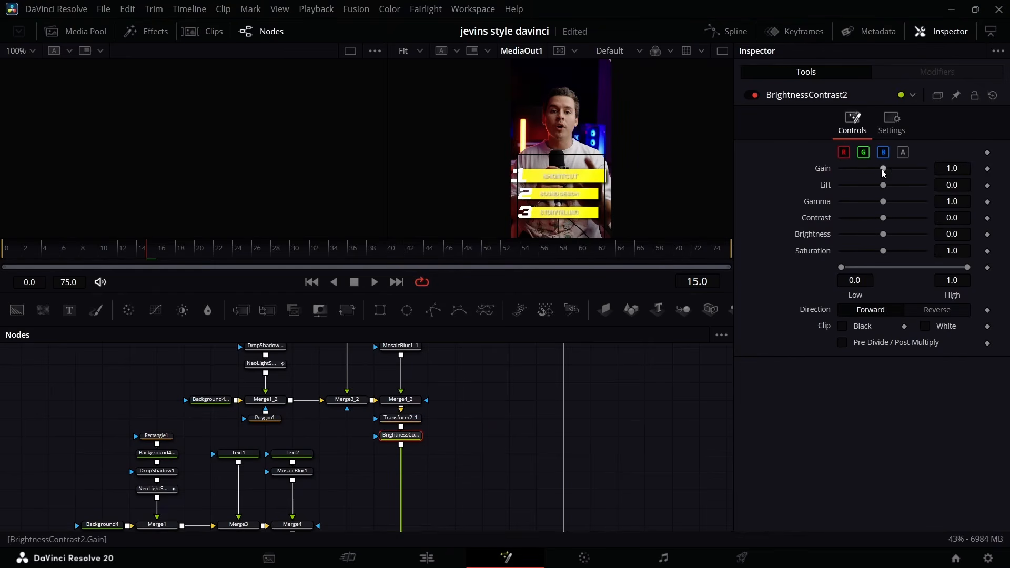
drag(879, 171, 859, 178)
Disable the second bar's light sweep node, NeoLightSweepPro_1.
click(265, 364)
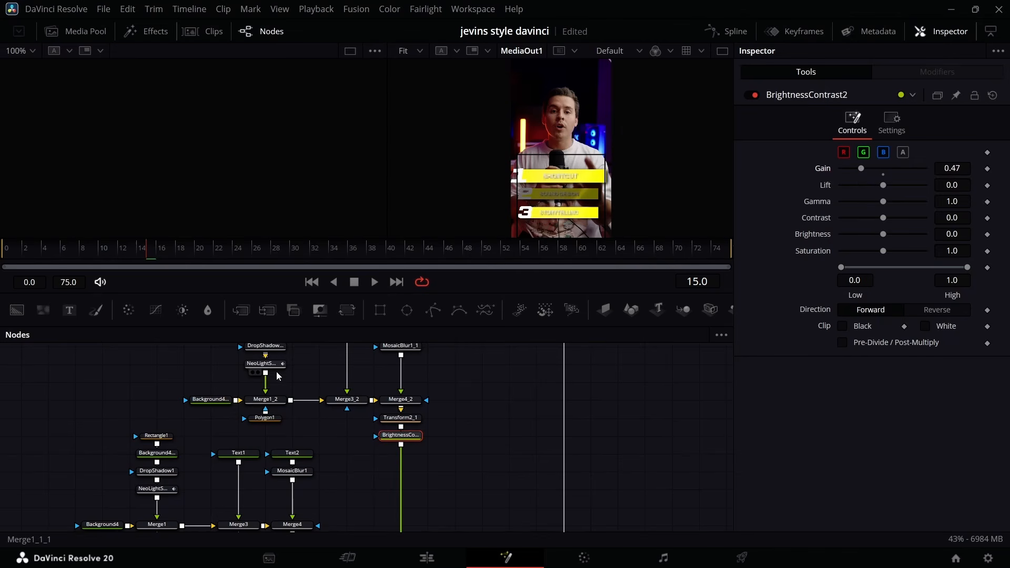
click(755, 96)
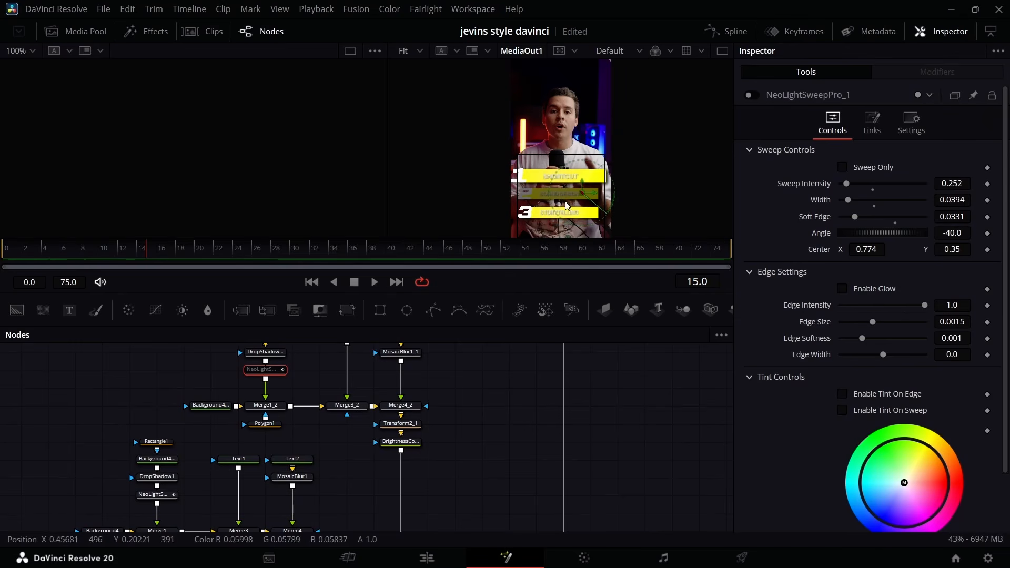
Enable Pre-Divide / Post-Multiply on the second bar's Brightness / Contrast node and set its Gain to 0.33.
click(413, 442)
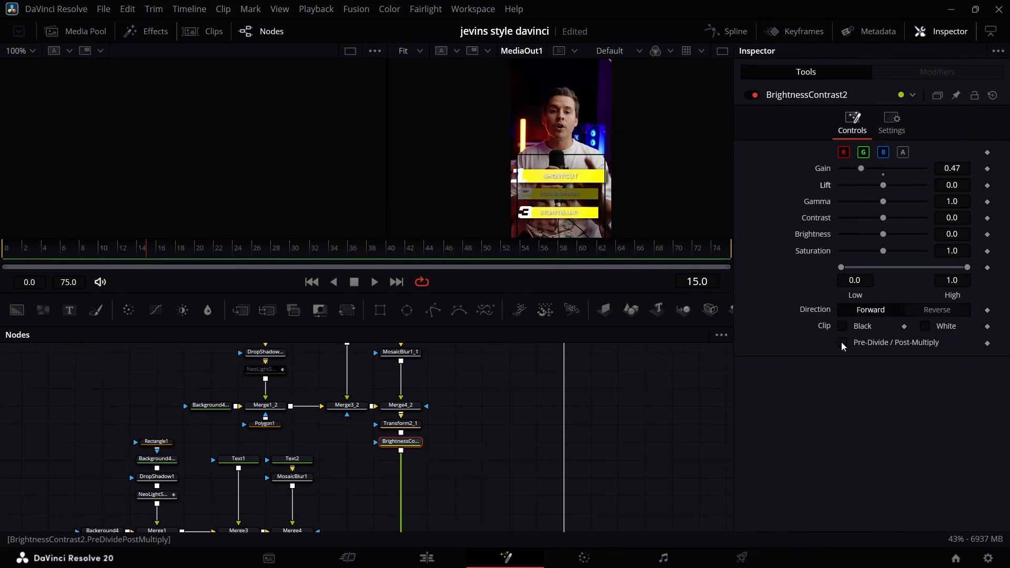
click(842, 343)
drag(860, 190, 855, 189)
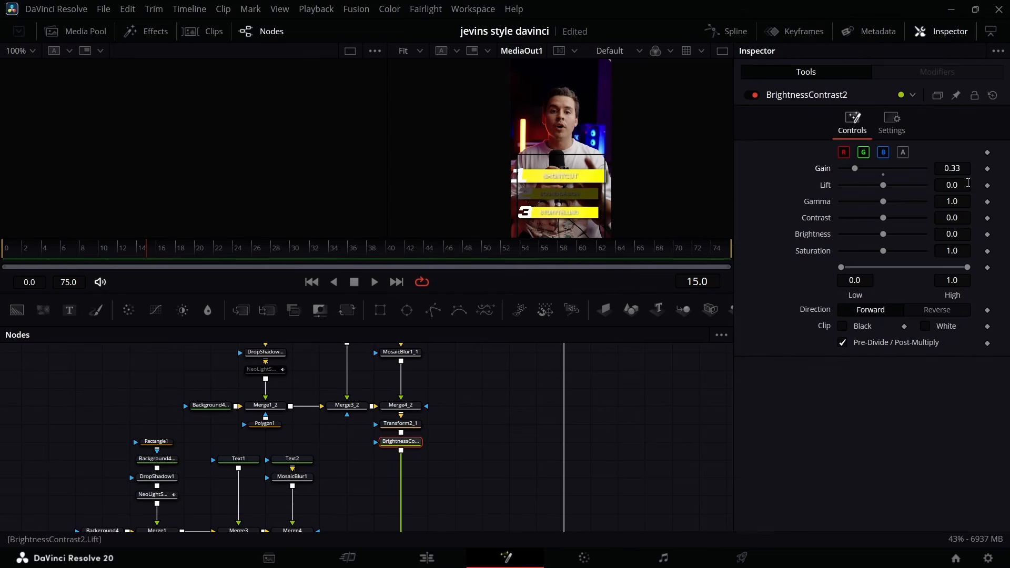
Paste the Brightness / Contrast node after Transform2_2 and disable the third bar's light sweep node, NeoLightSweepPro_1_1.
scroll(447, 437, up, 2)
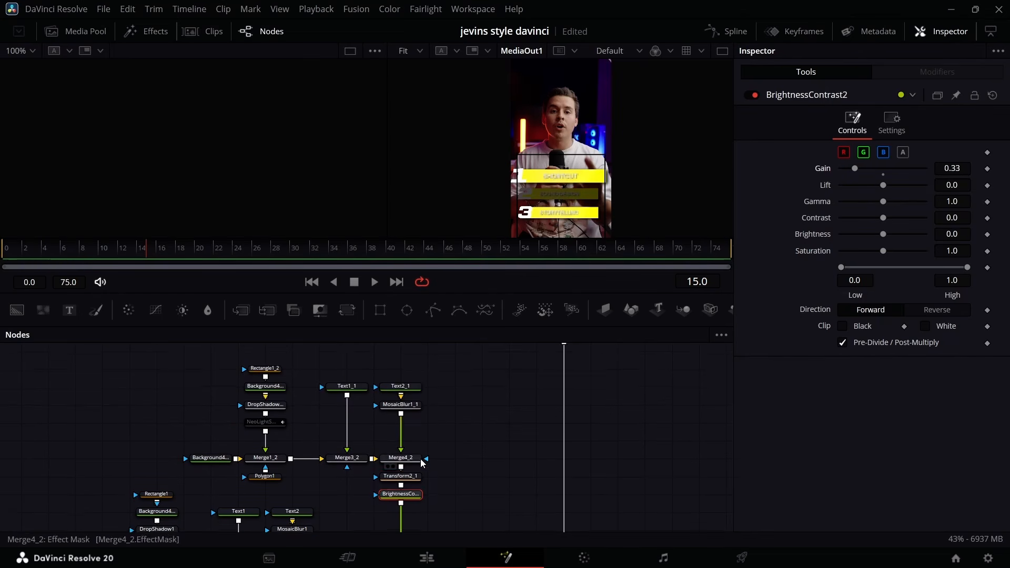
scroll(442, 466, up, 3)
scroll(443, 465, down, 2)
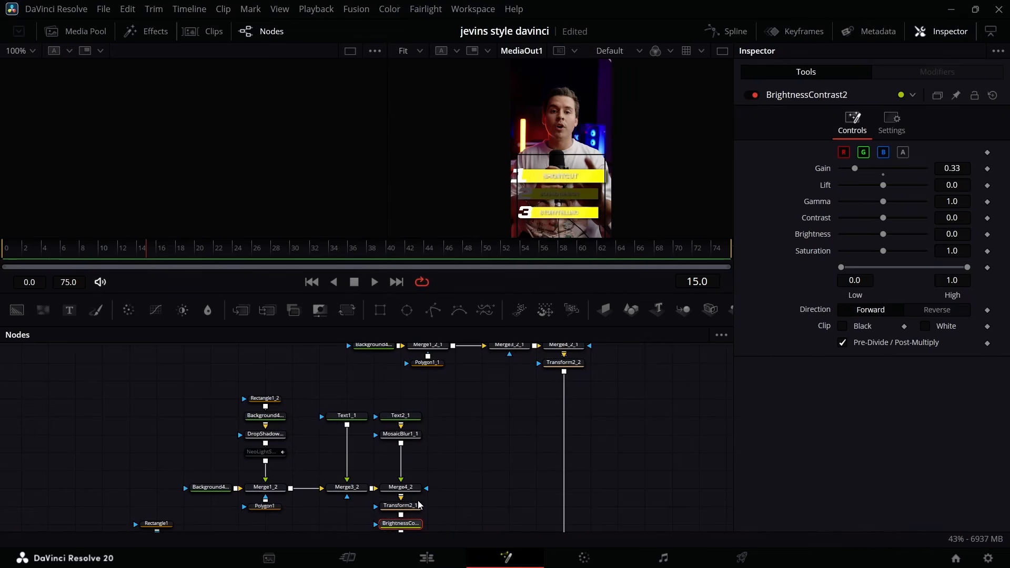
scroll(550, 473, up, 3)
click(567, 444)
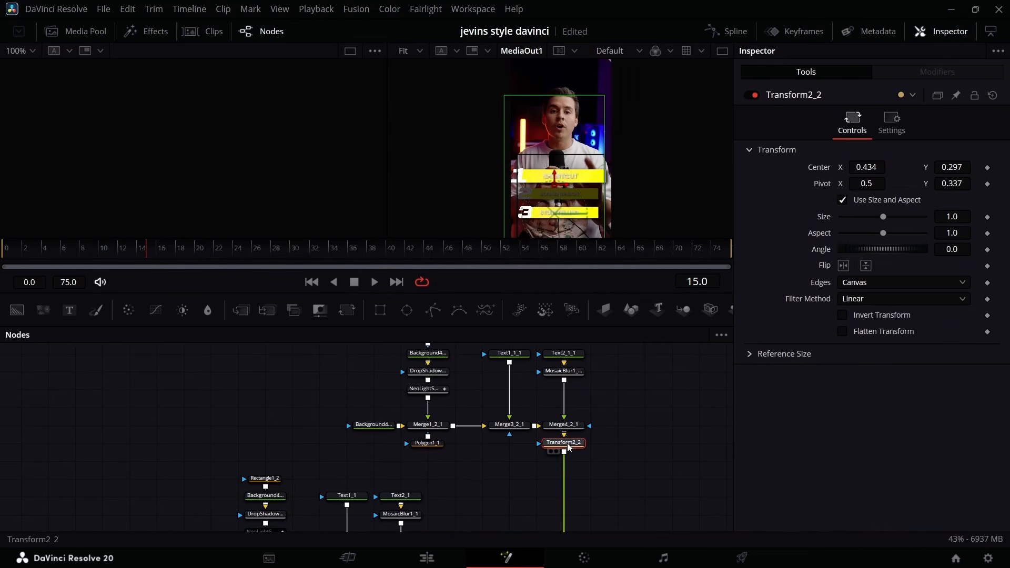
key(ctrl+v)
click(431, 390)
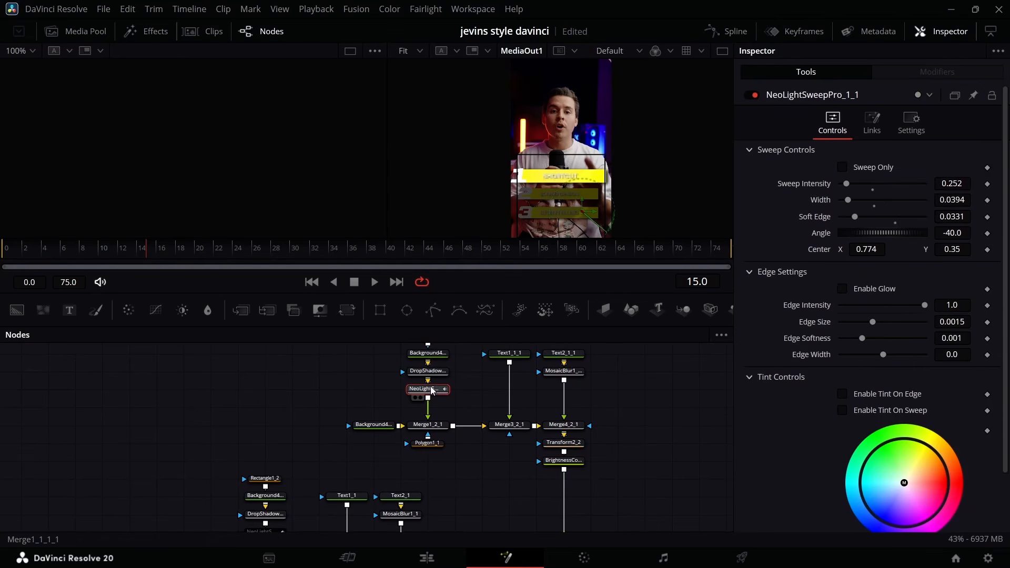
click(756, 97)
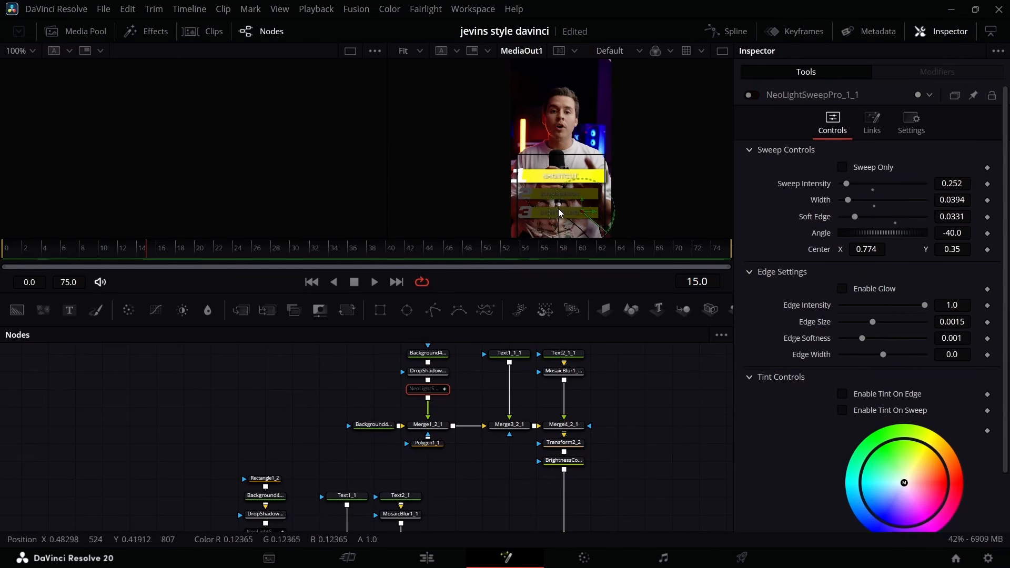
Keyframe the first bar's NeoLightSweepPro Center X at 0.081 on frame 10 and 1.164 on frame 30, and show its spline.
scroll(558, 208, down, 2)
scroll(274, 526, down, 3)
scroll(273, 526, down, 4)
click(150, 427)
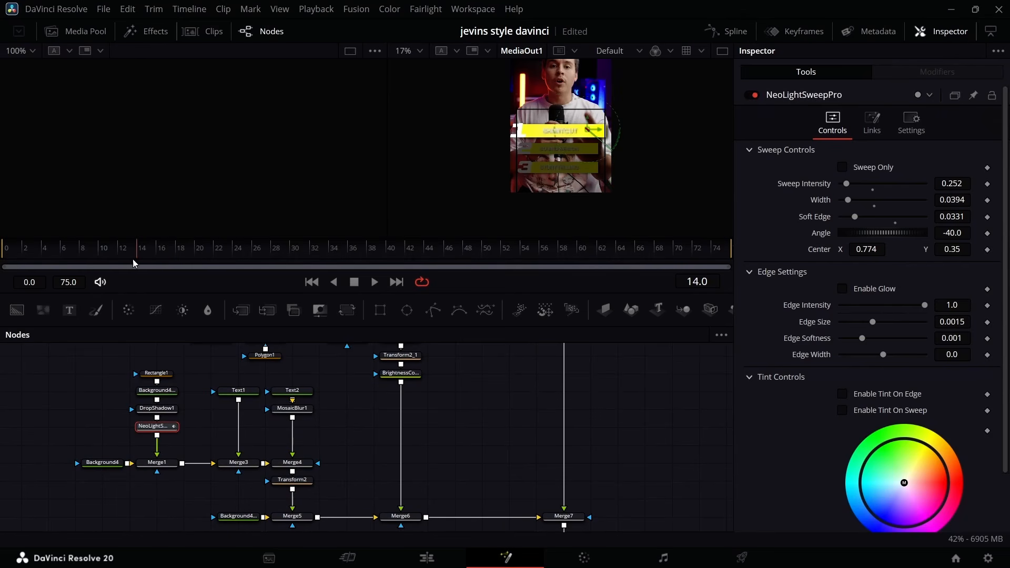
drag(134, 263, 101, 253)
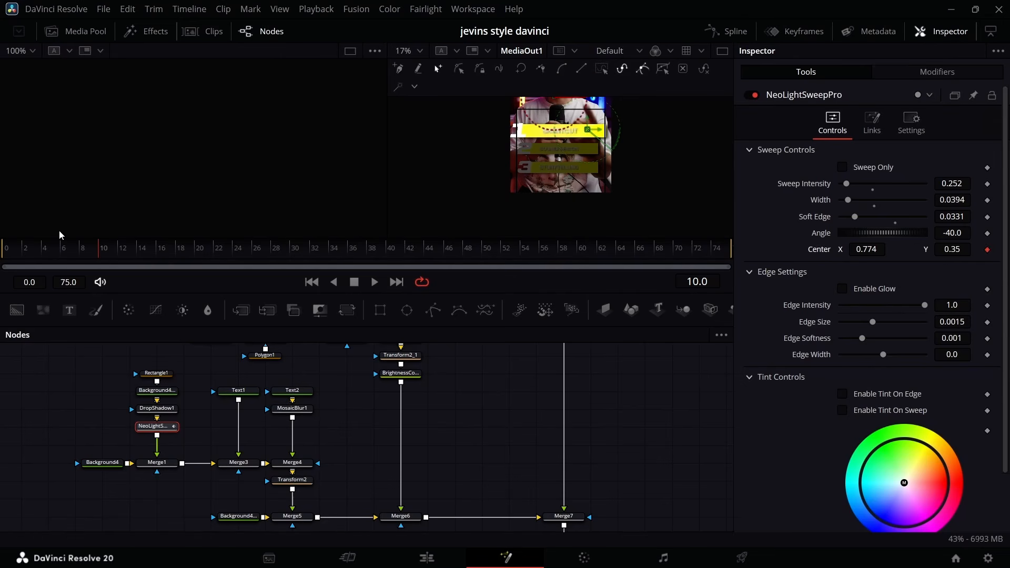
drag(68, 245, 299, 260)
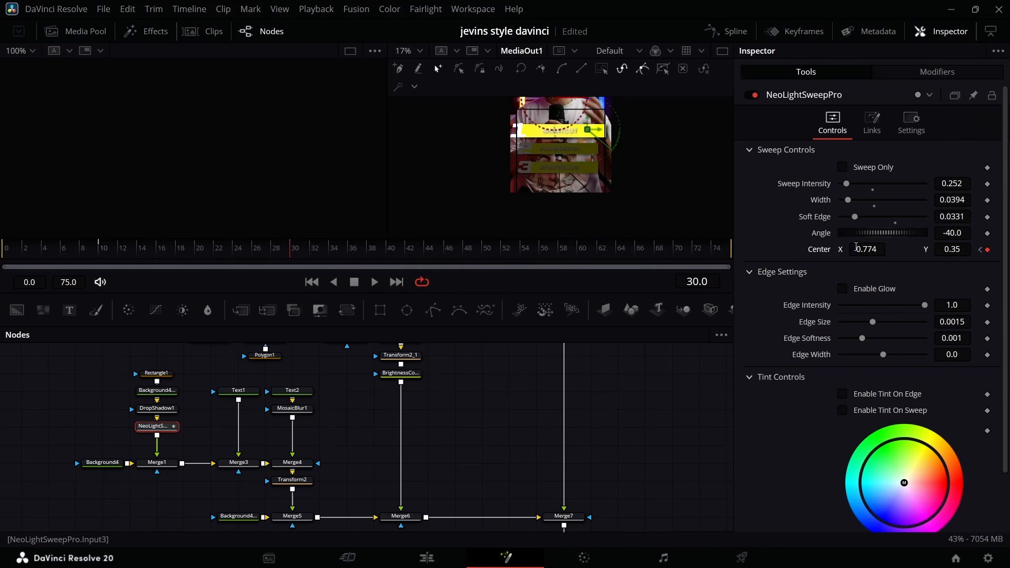
drag(856, 247, 980, 247)
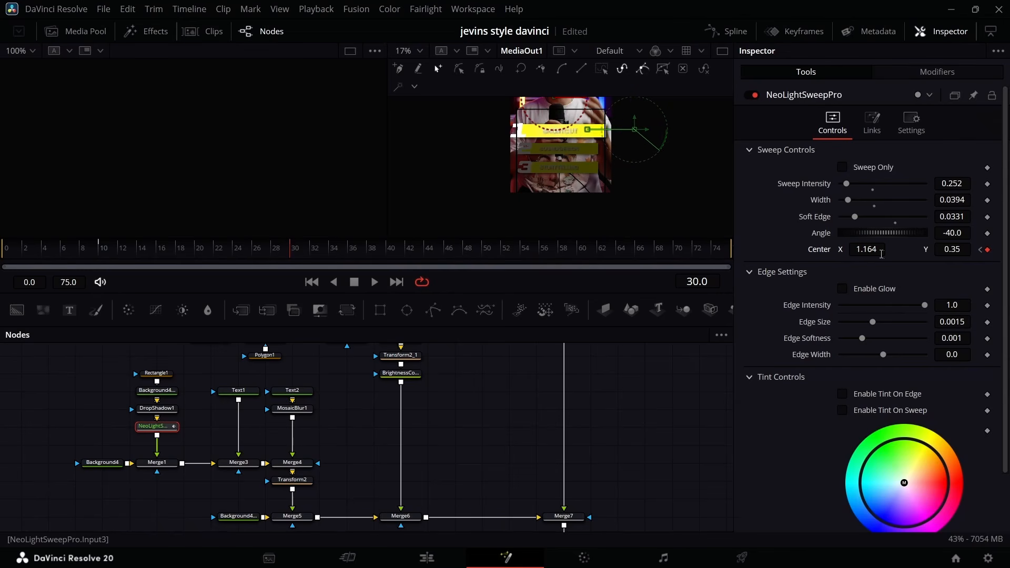
click(981, 251)
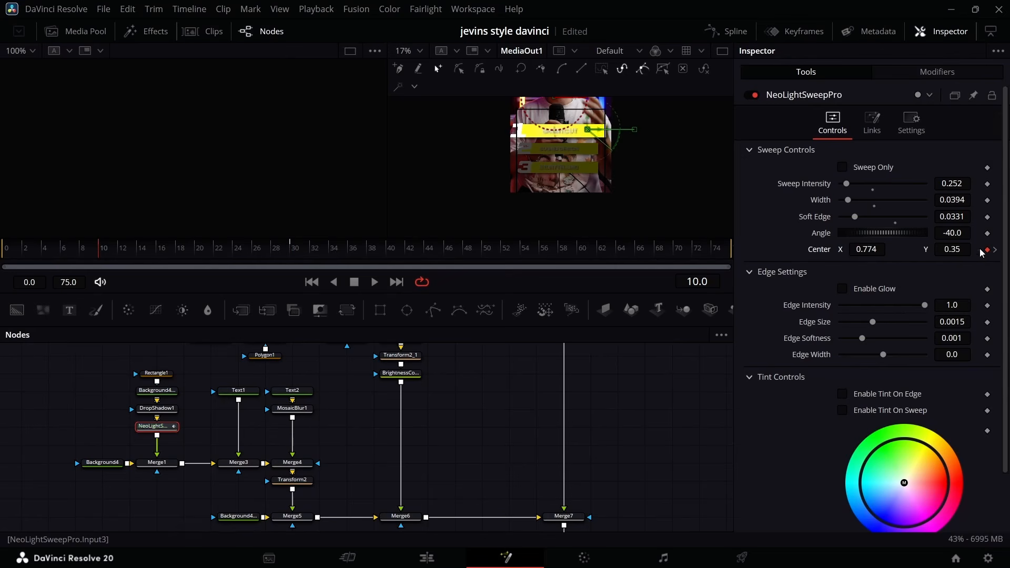
drag(867, 249, 648, 250)
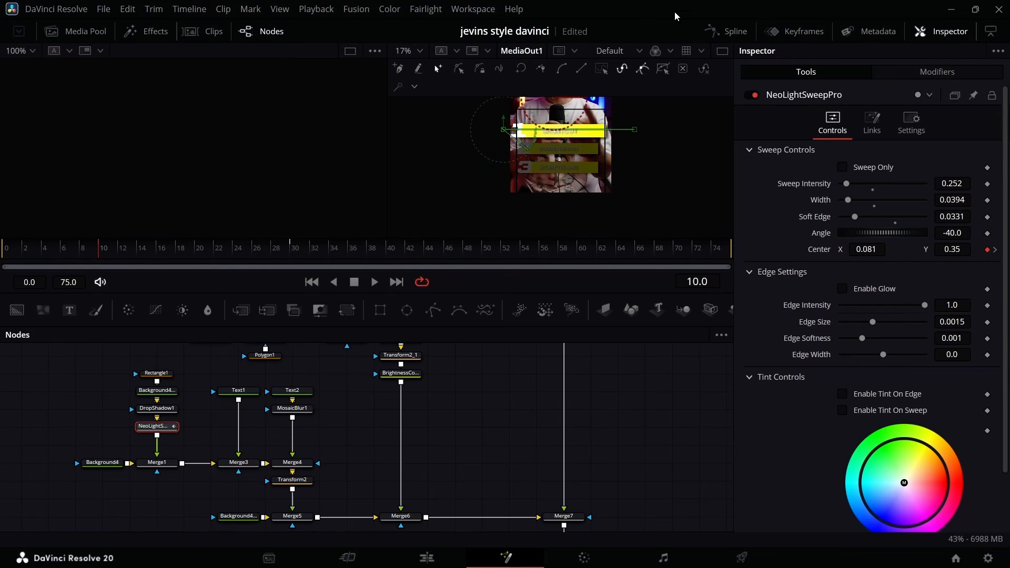
click(732, 24)
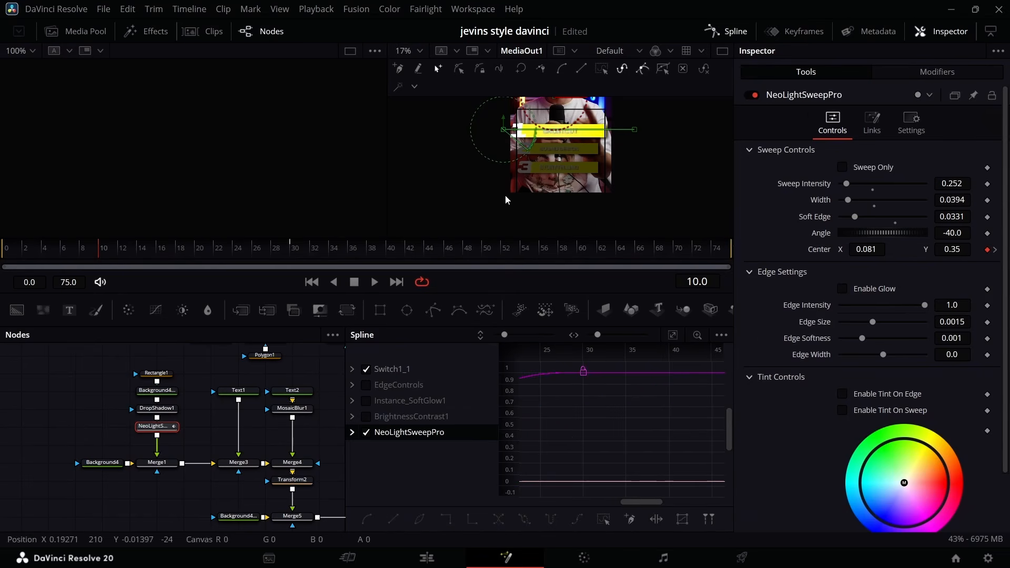
Keyframe MosaicBlur1's Blend from 1.0 at frame 0 to 0.0 at frame 6 so the SHORTCUT text sharpens.
click(292, 409)
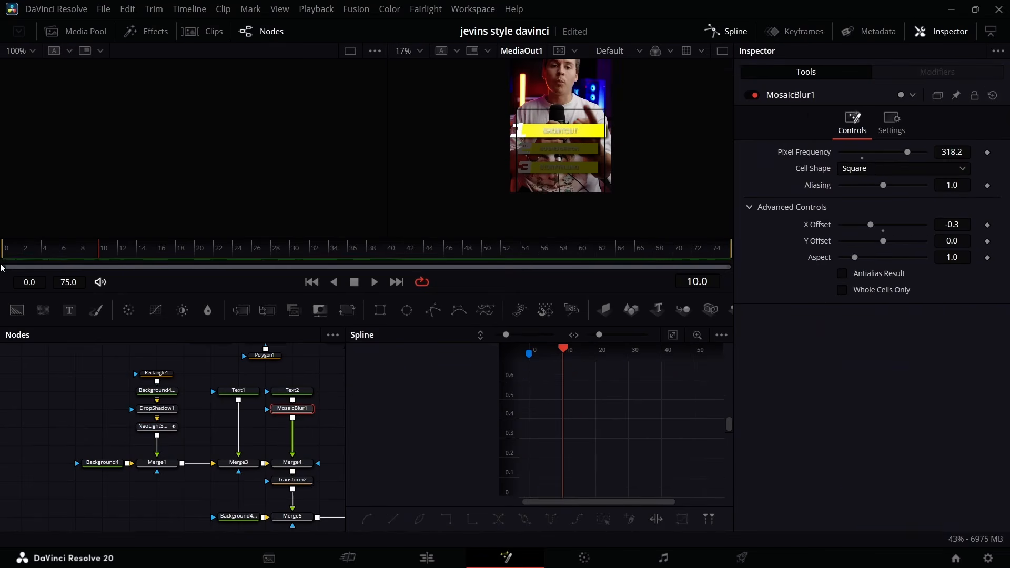
click(90, 249)
drag(91, 249, 2, 269)
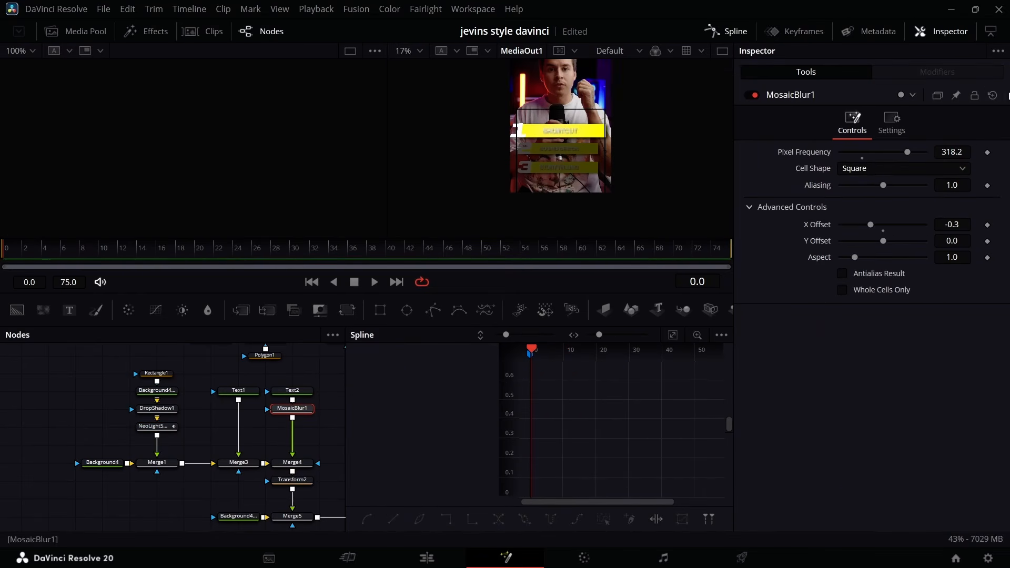
click(292, 390)
click(420, 51)
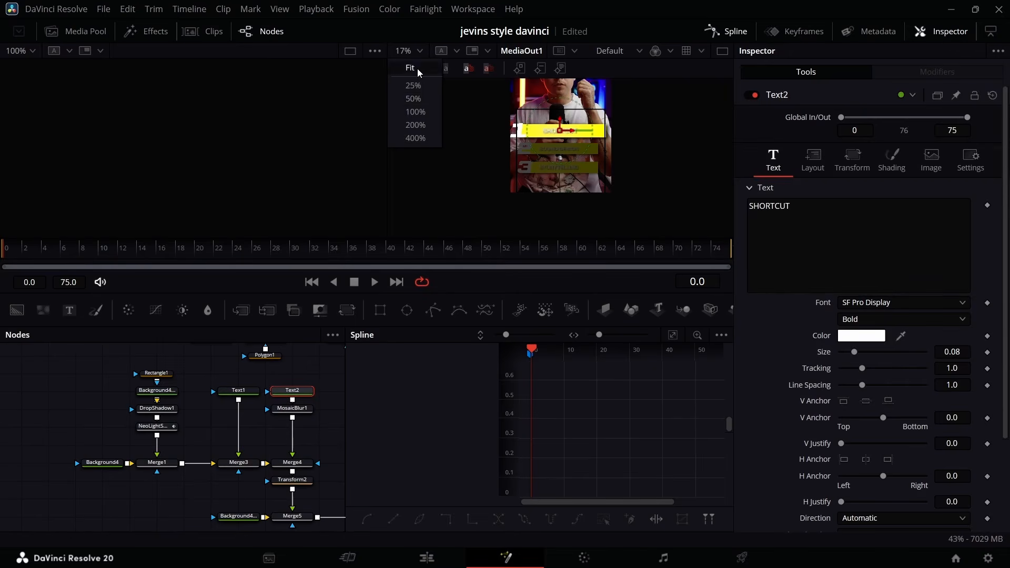
click(414, 100)
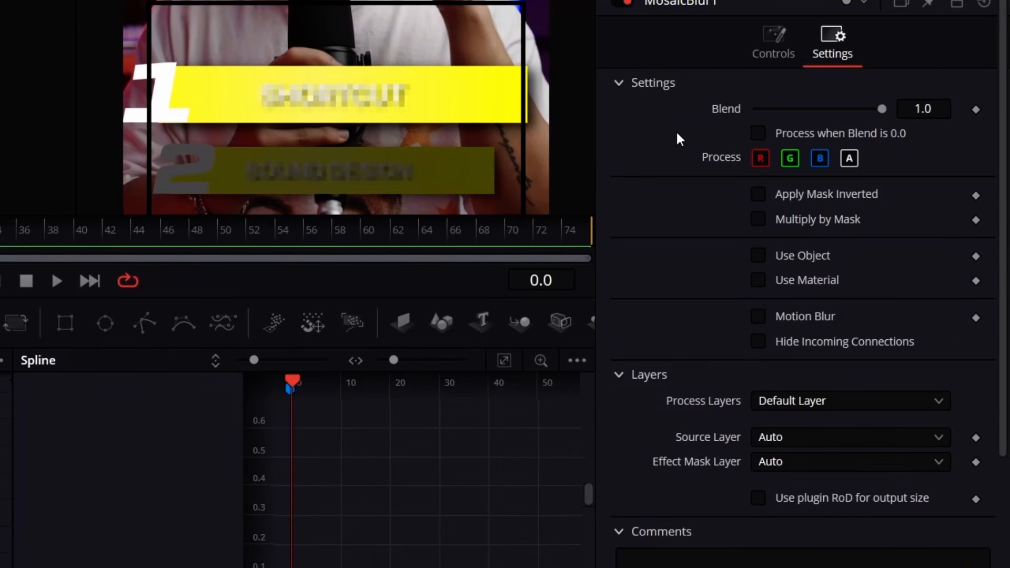
drag(880, 109, 756, 108)
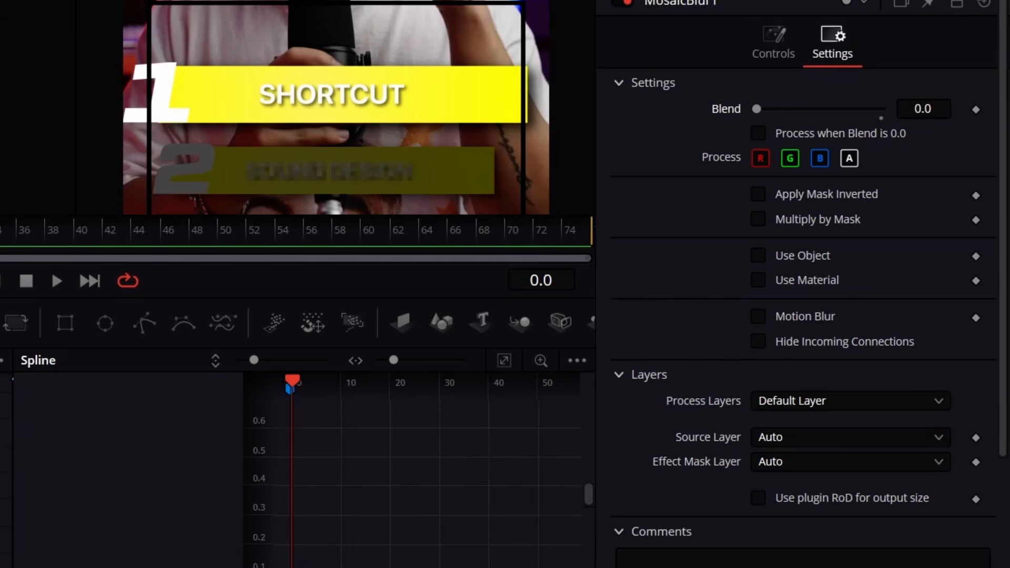
click(976, 109)
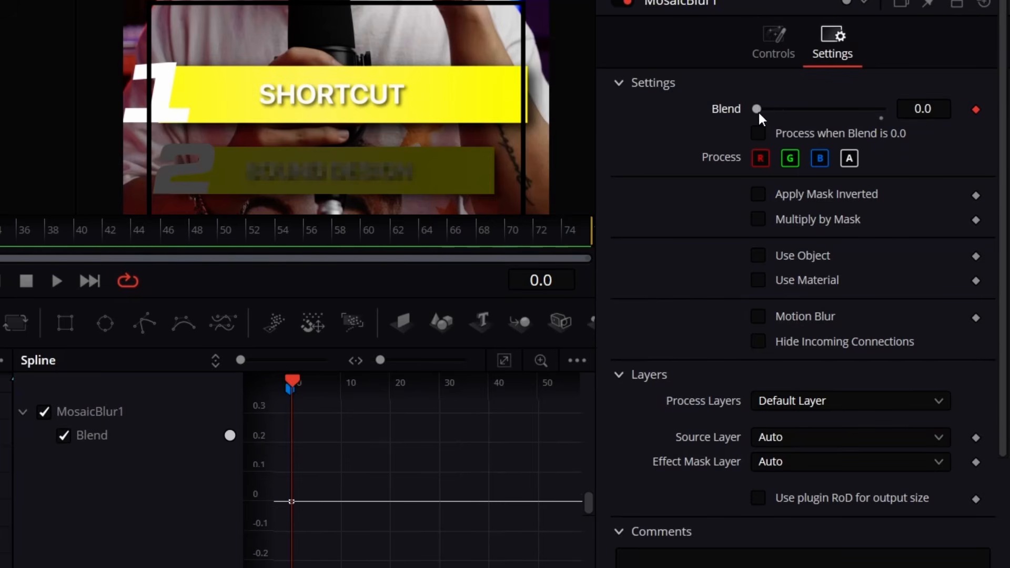
drag(759, 112, 882, 108)
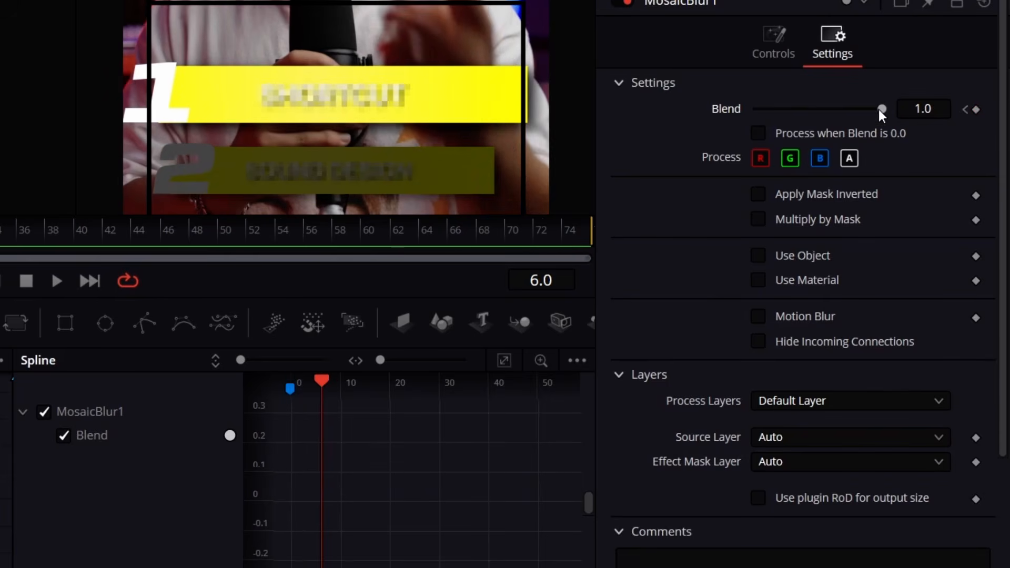
drag(880, 110, 412, 109)
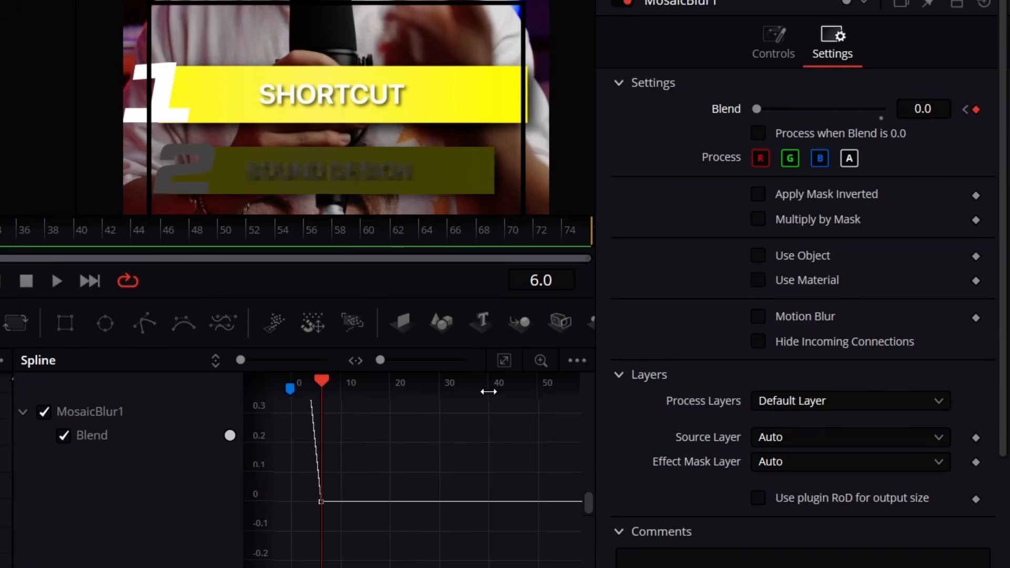
Apply Out Cubic easing to MosaicBlur1's Blend curve and play back the text reveal.
click(503, 361)
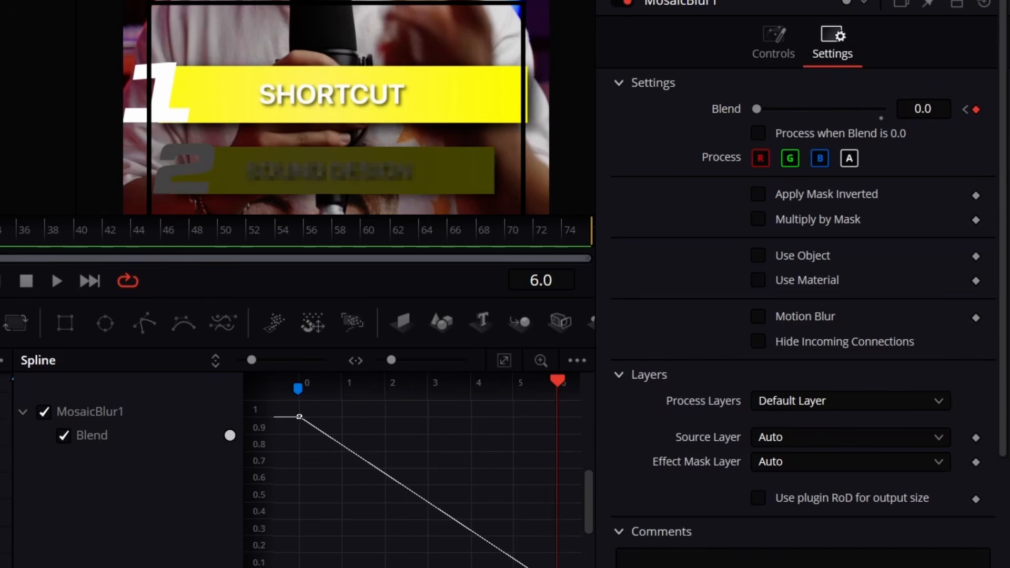
right_click(381, 466)
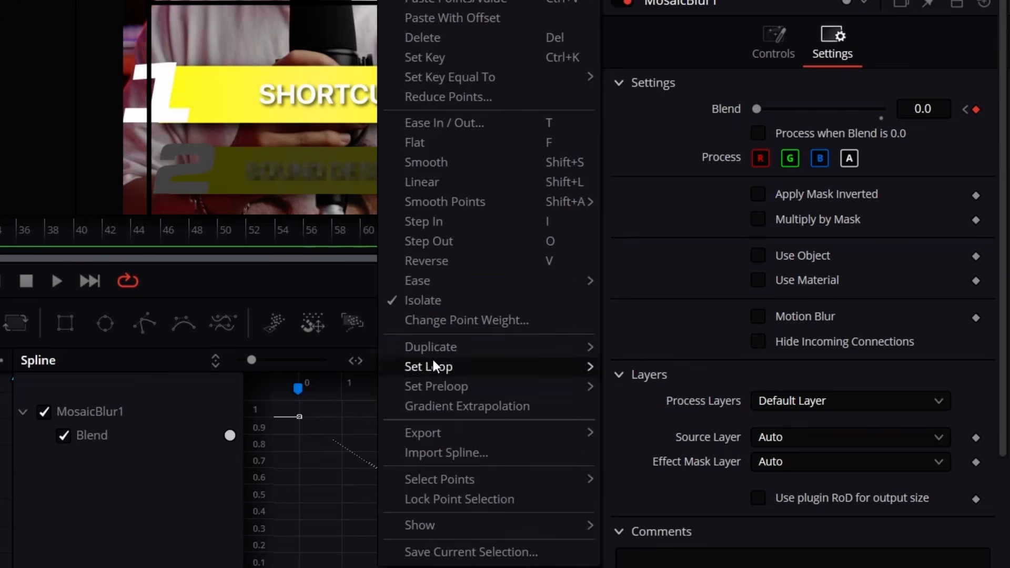
mouse_move(509, 277)
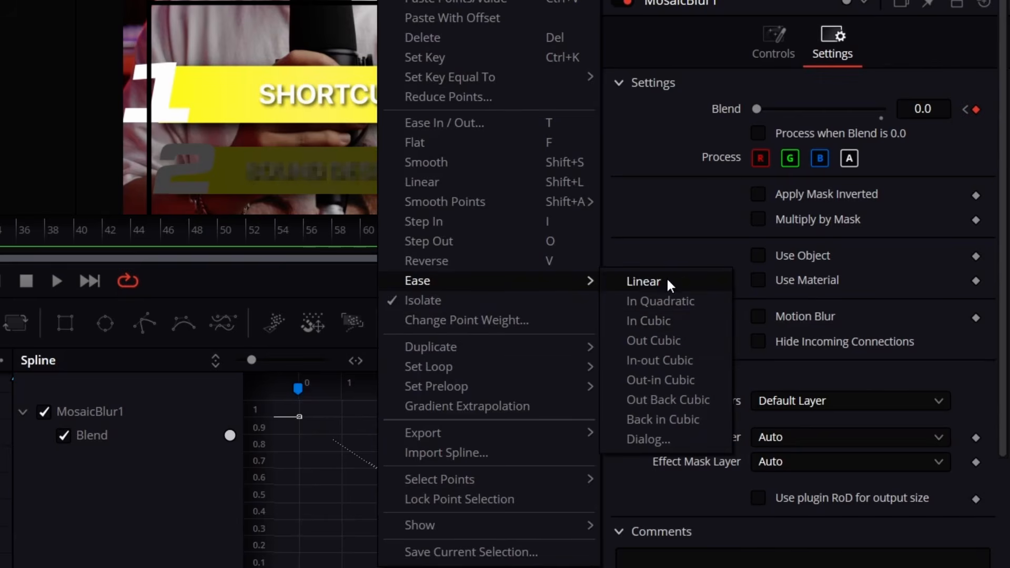
click(678, 332)
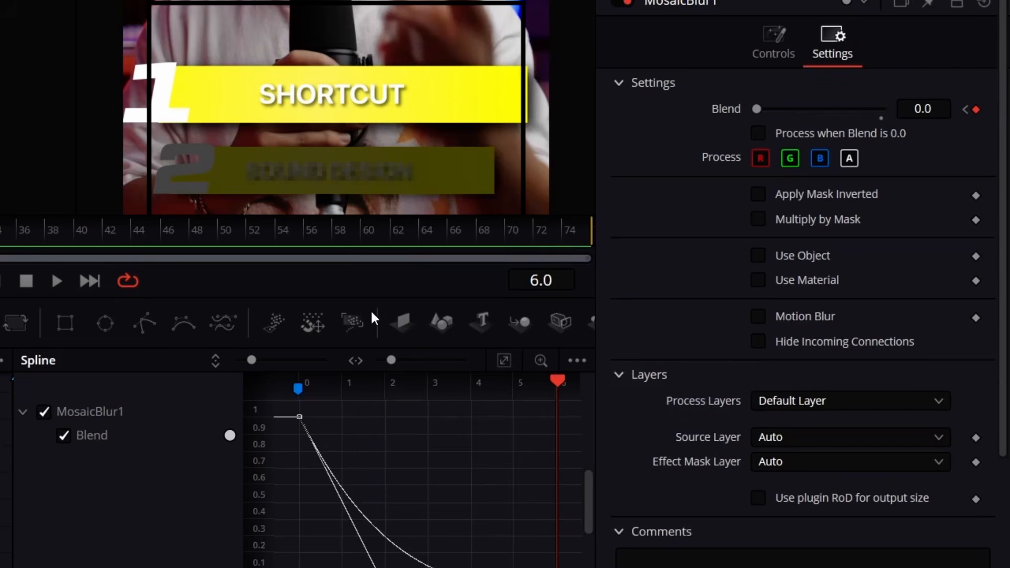
key(space)
key(space)
click(1, 237)
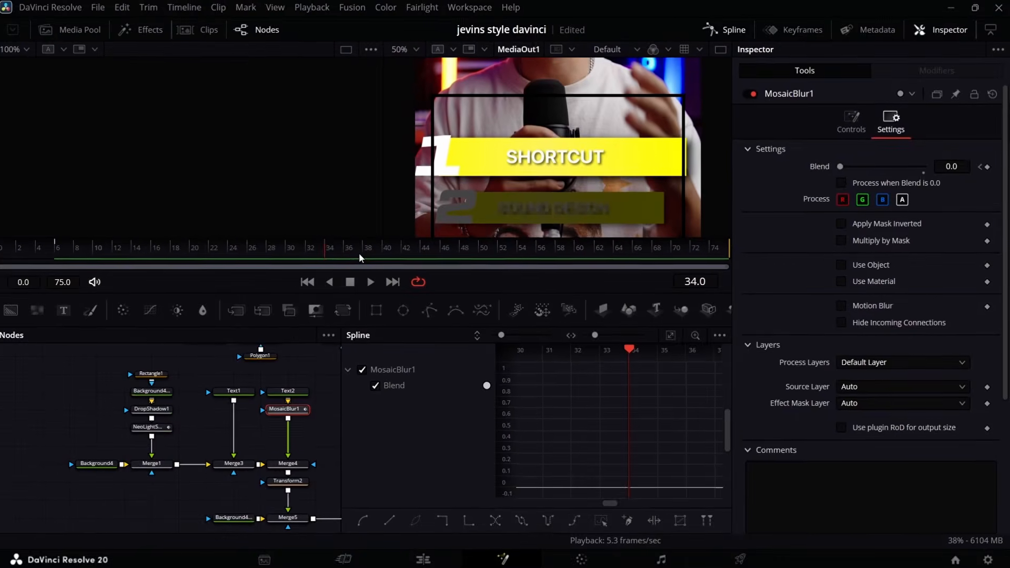
Shift the first bar's NeoLightSweepPro keyframes so the sweep animation starts at frame 34.
click(143, 428)
click(795, 36)
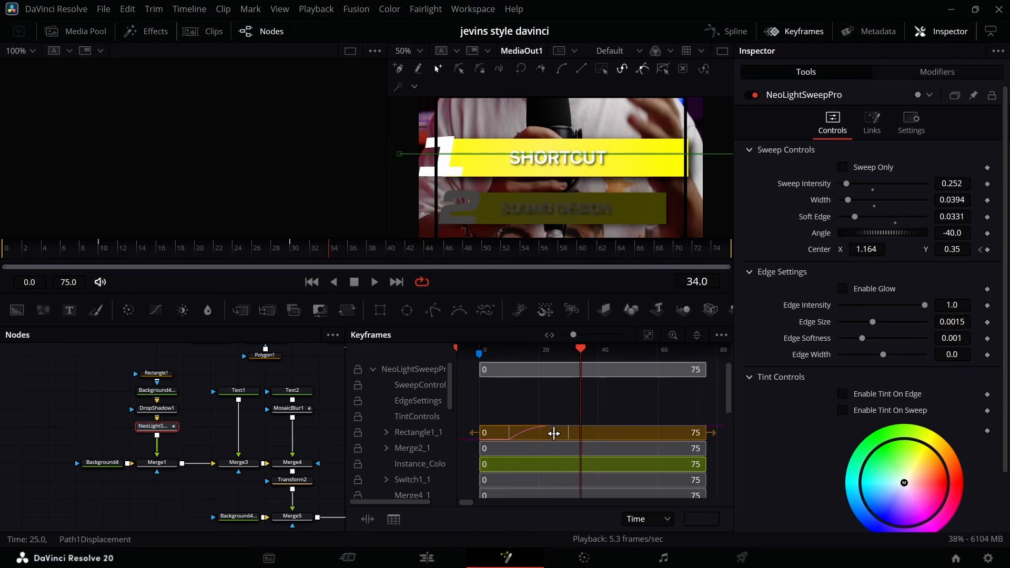
click(553, 434)
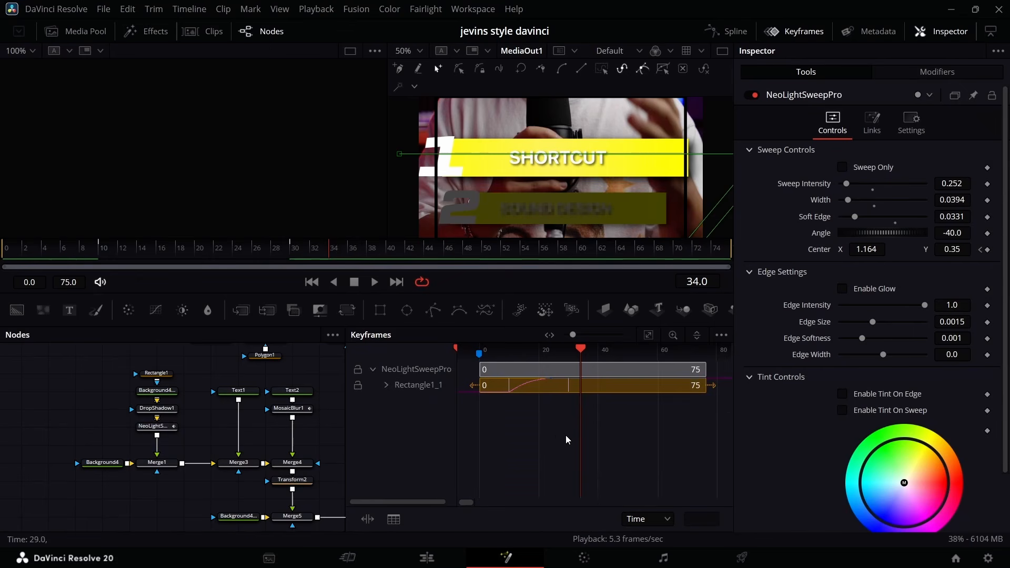
drag(535, 388, 604, 392)
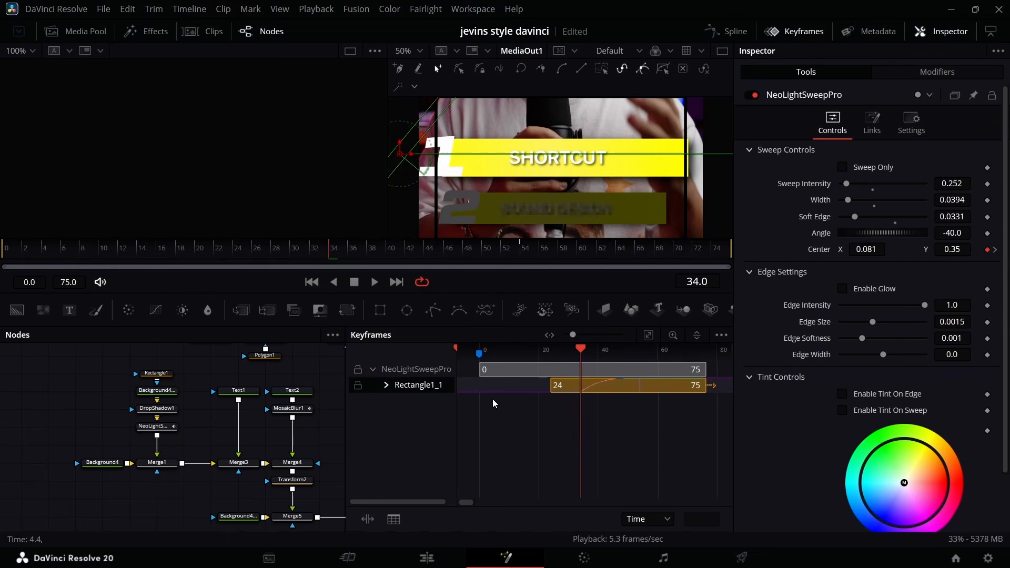
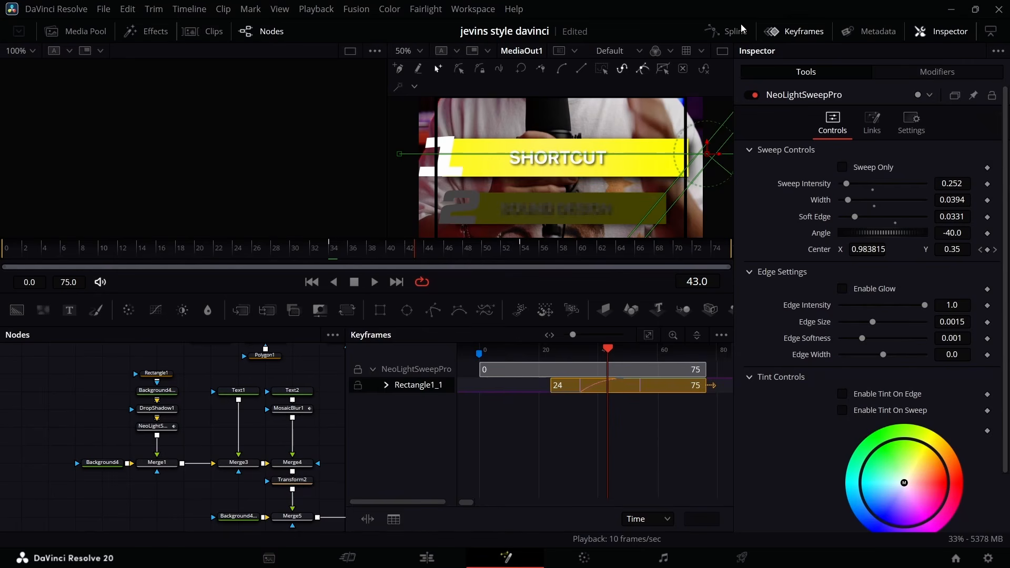
Close the keyframe editor and return from the Fusion composition to the editing timeline.
click(807, 33)
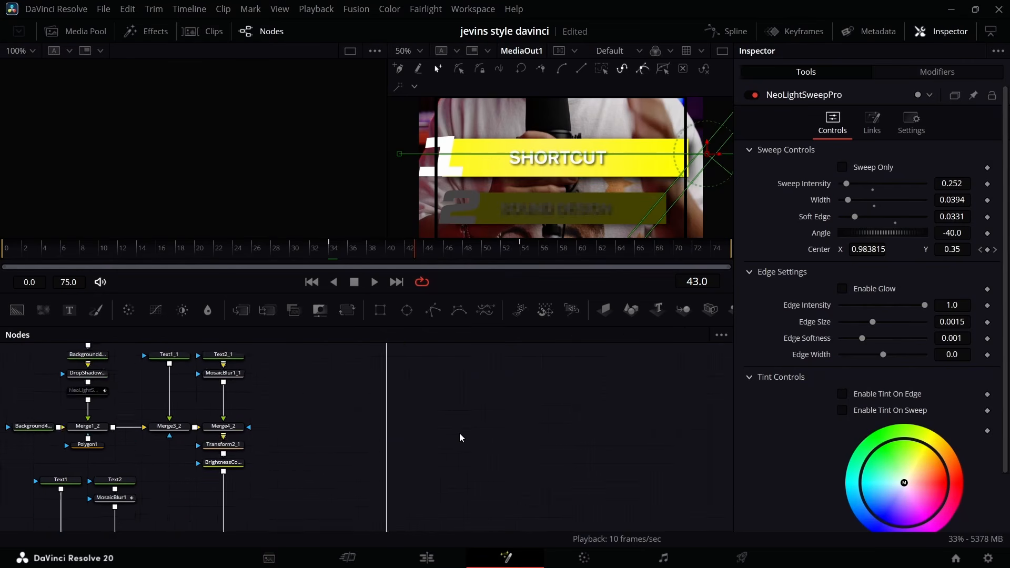
click(232, 459)
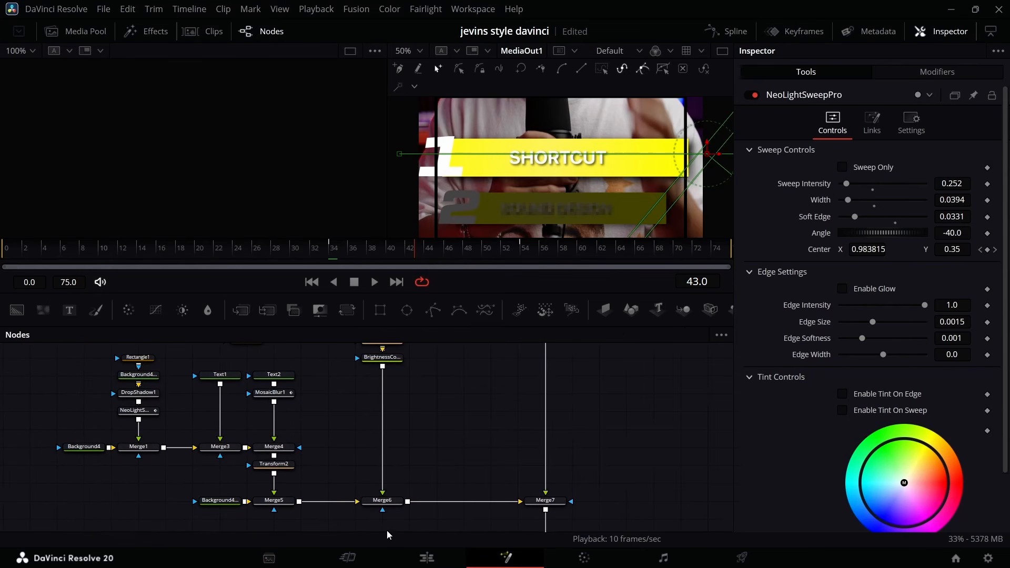
click(416, 558)
Play the timeline around 01:00:09:00 to find the cue for the second bar and add a marker at 01:00:09:05.
scroll(505, 490, right, 10)
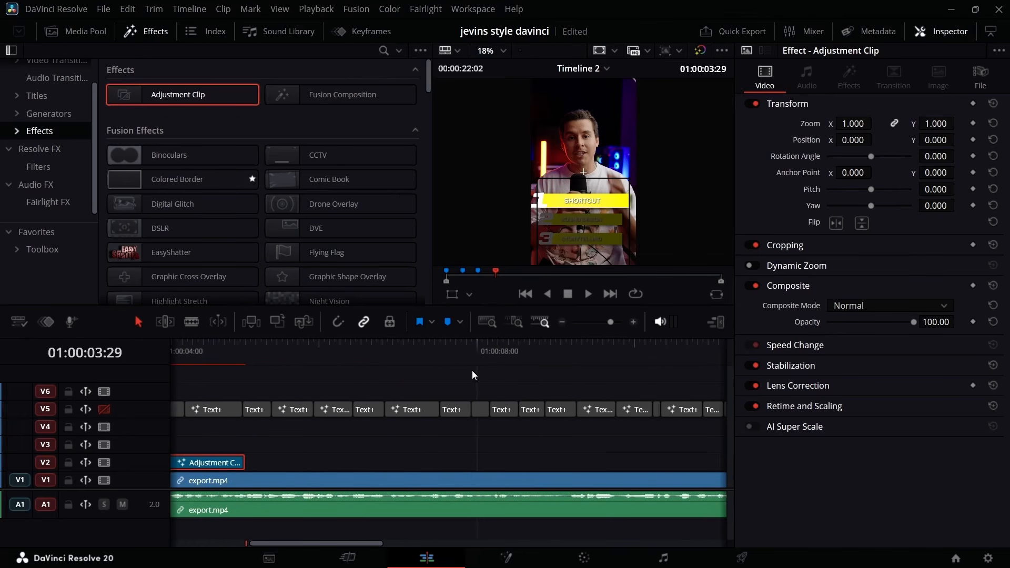
click(472, 350)
key(space)
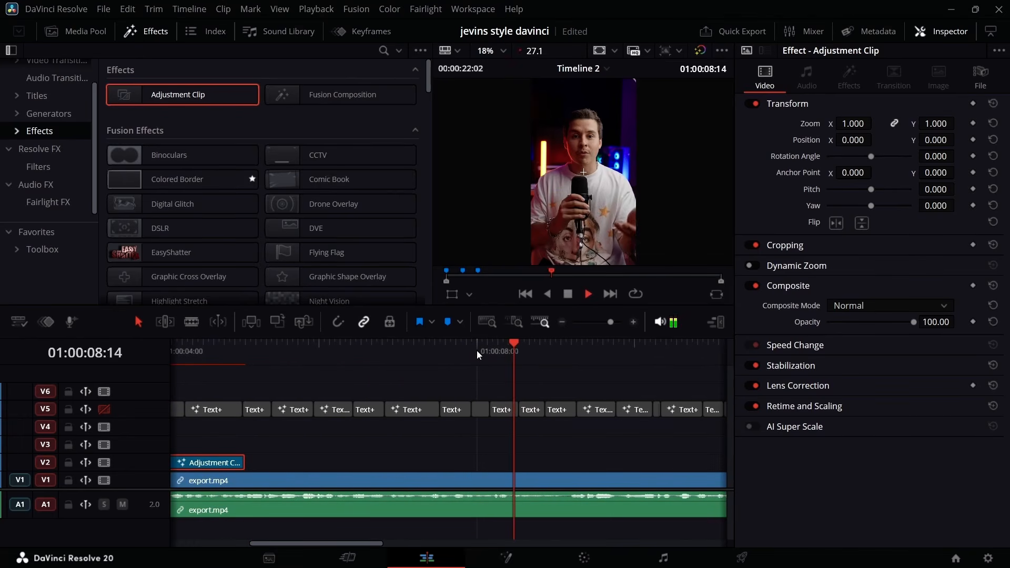
key(space)
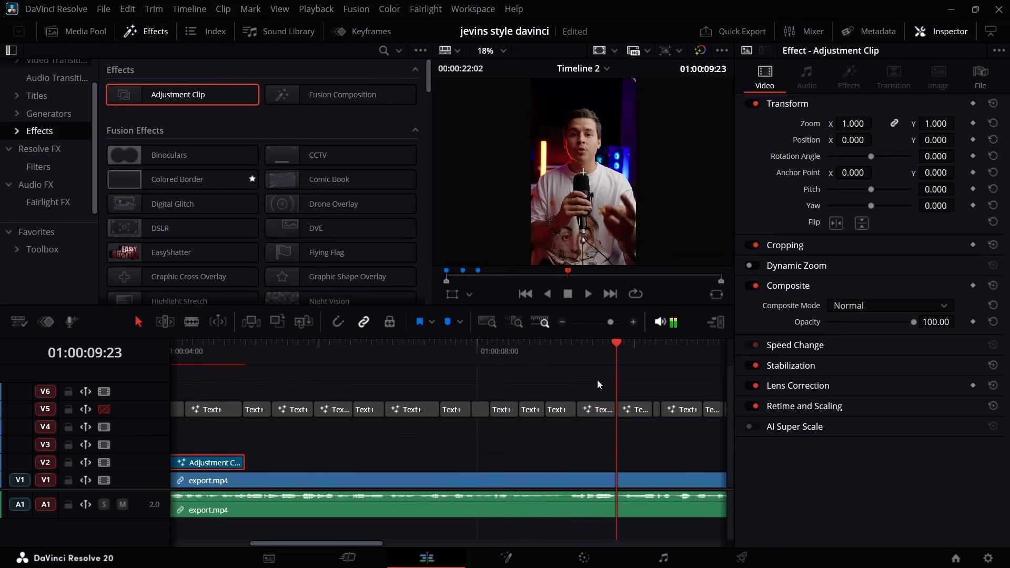
click(573, 342)
click(569, 343)
key(space)
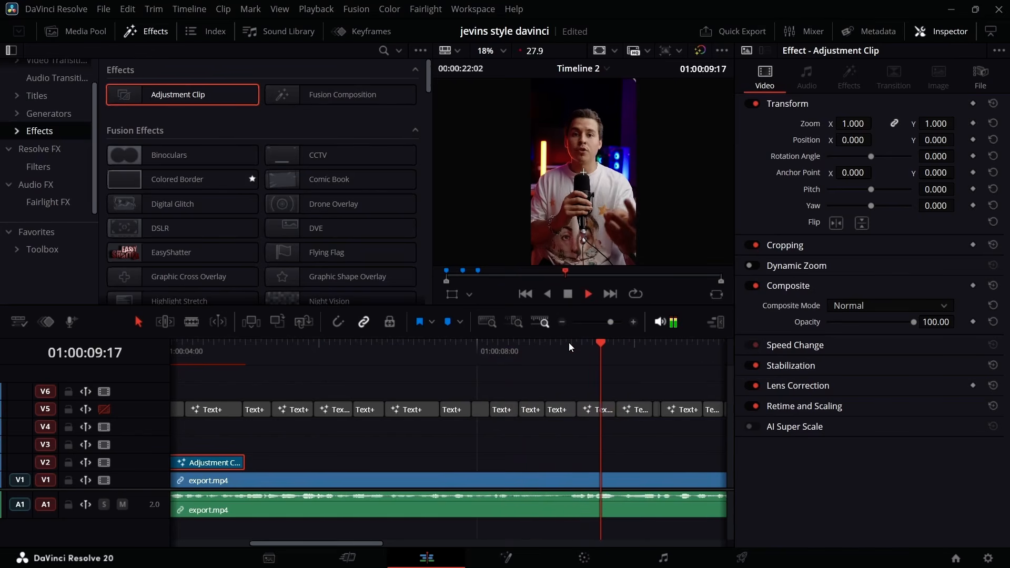
click(569, 343)
click(569, 342)
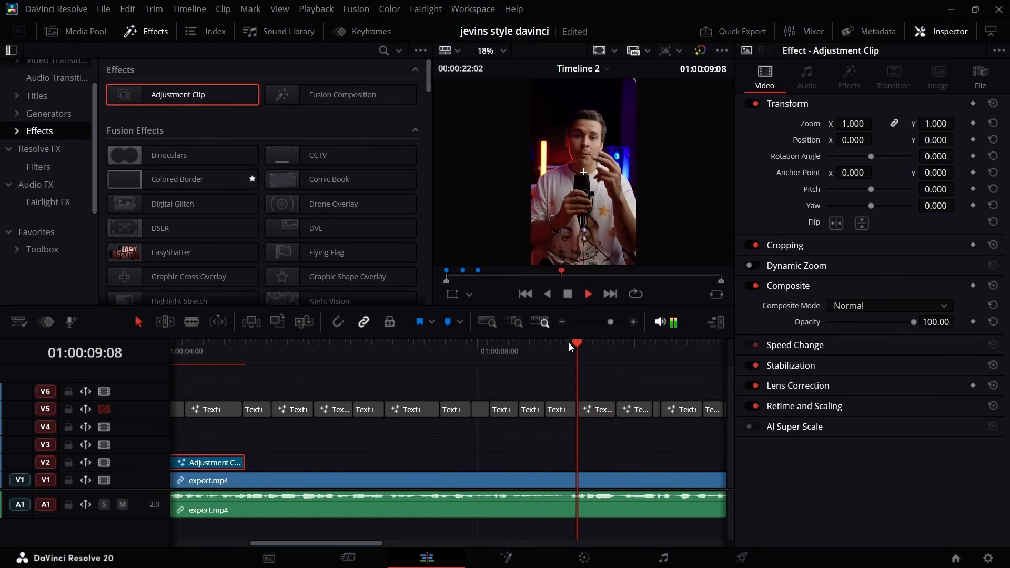
click(569, 343)
key(space)
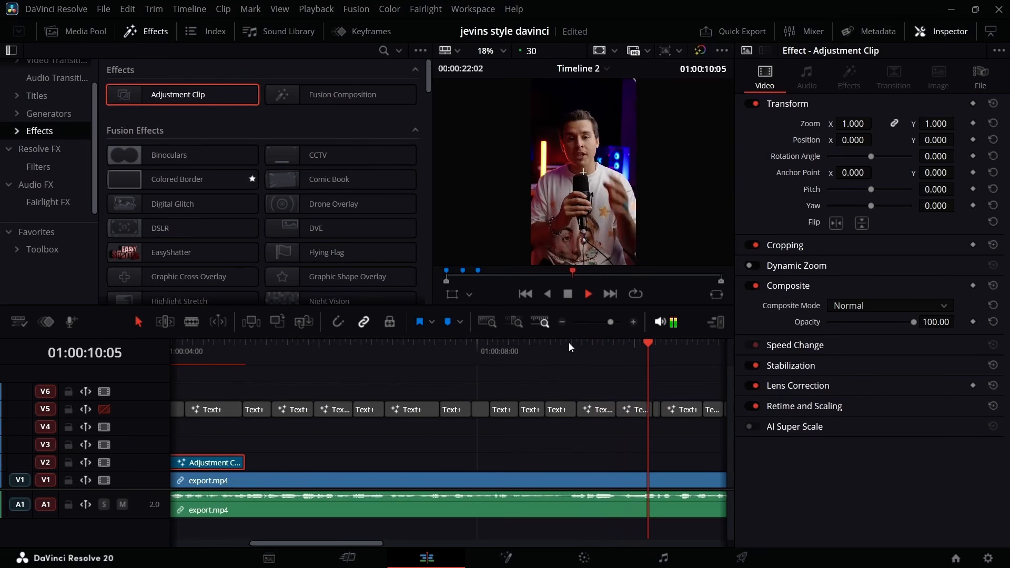
click(569, 343)
click(569, 342)
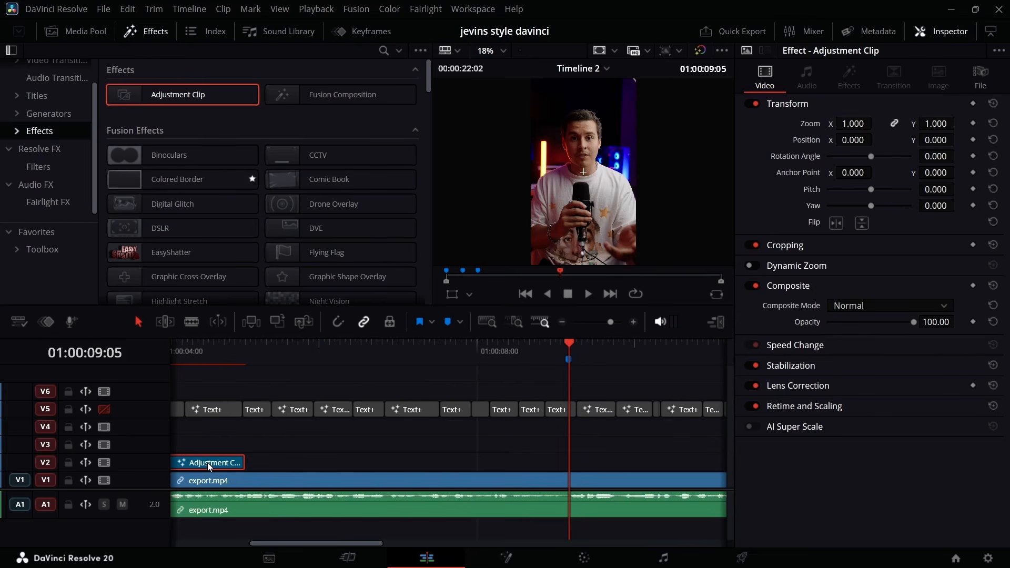
Place a copy of the V2 adjustment clip at the 01:00:09:05 marker and delete the NeoGlow node from its Fusion composition.
drag(501, 463, 604, 463)
key(shift+5)
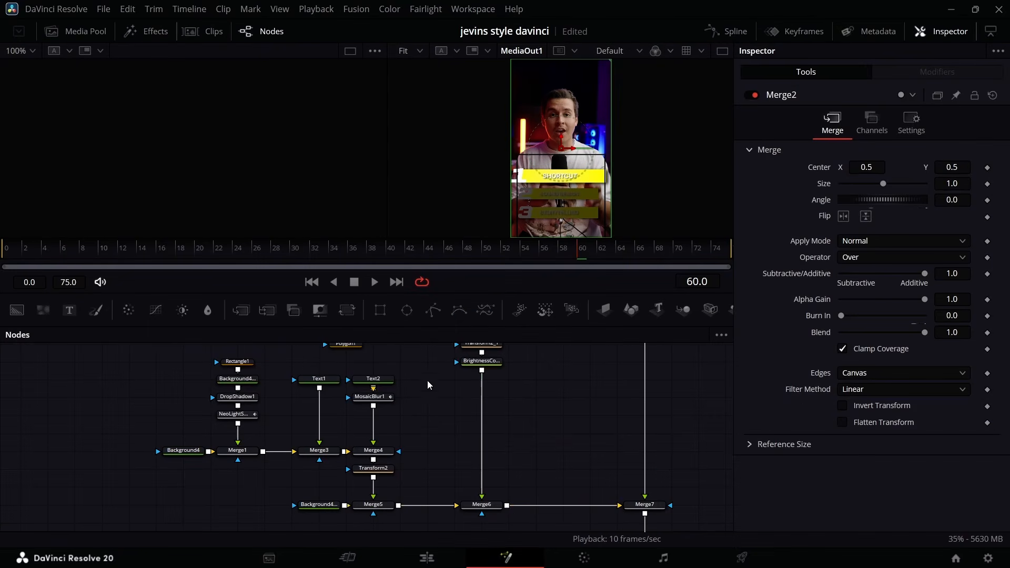
scroll(403, 484, down, 3)
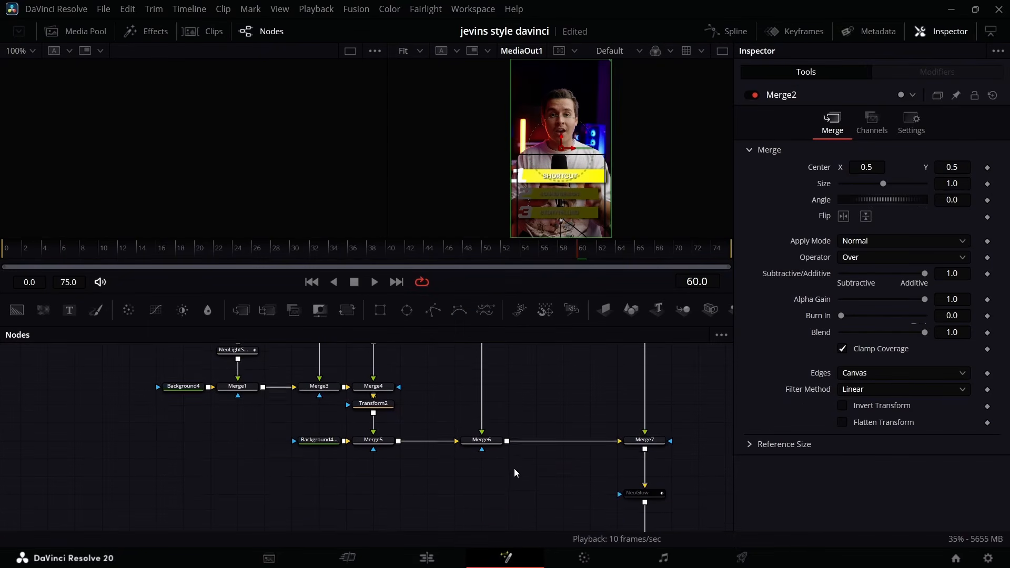
scroll(551, 459, up, 1)
scroll(551, 459, down, 1)
click(644, 494)
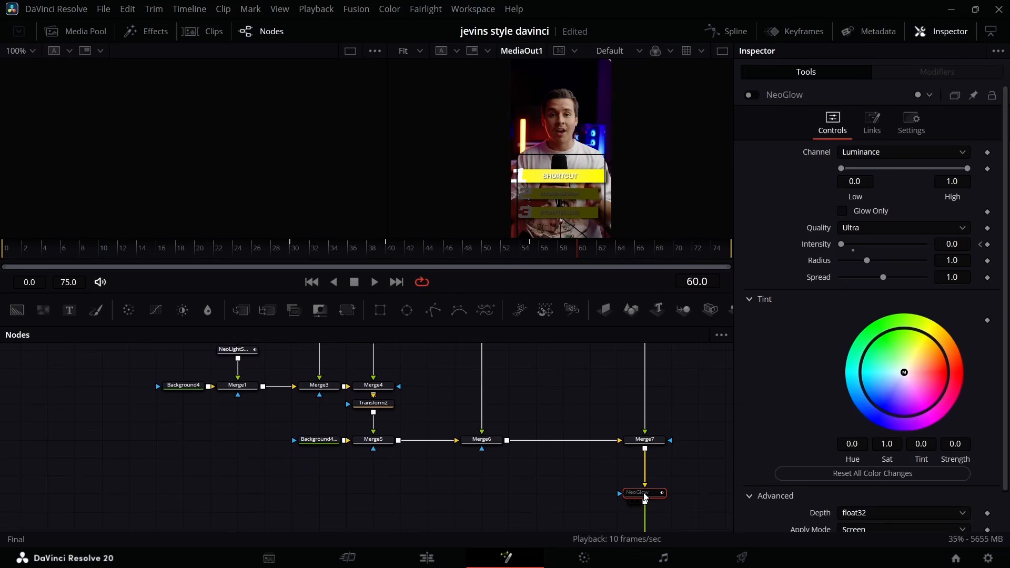
key(Delete)
Replace the second bar's disabled NeoLightSweepPro with a copy of the first bar's animated NeoLightSweepPro, placed after its drop shadow.
scroll(425, 428, up, 3)
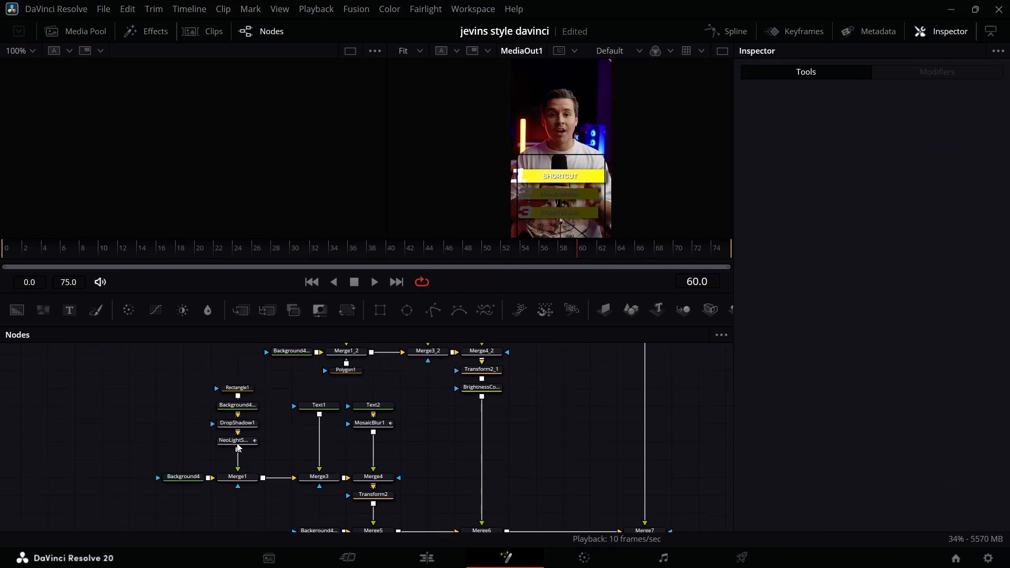
click(238, 448)
scroll(364, 388, up, 3)
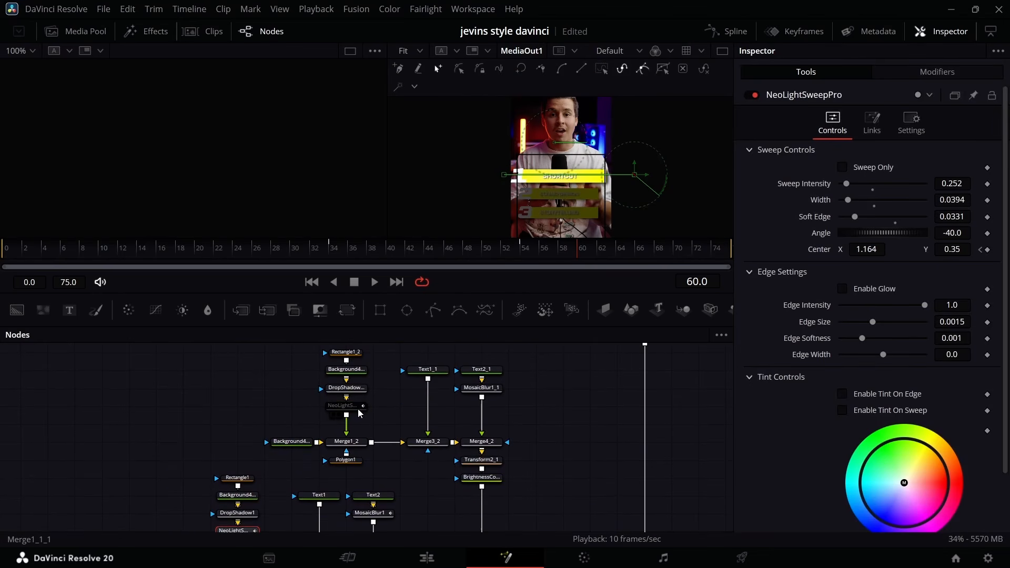
key(Delete)
scroll(273, 516, down, 3)
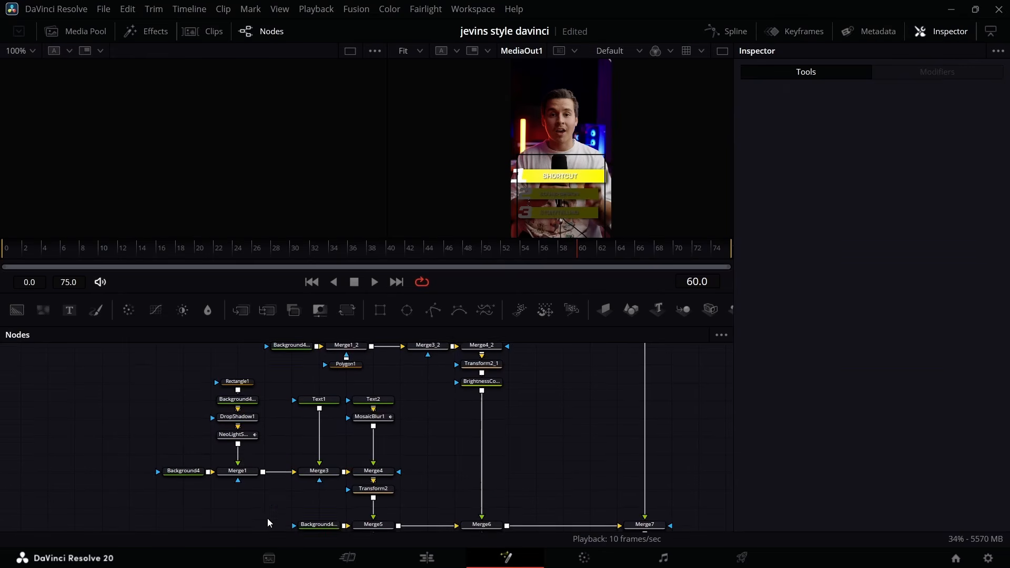
click(250, 442)
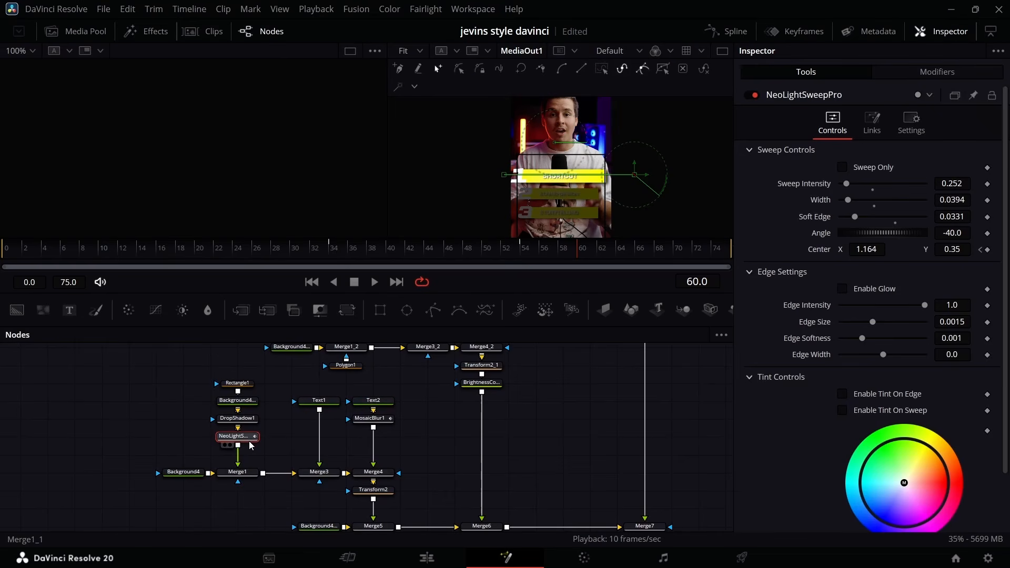
scroll(302, 406, up, 3)
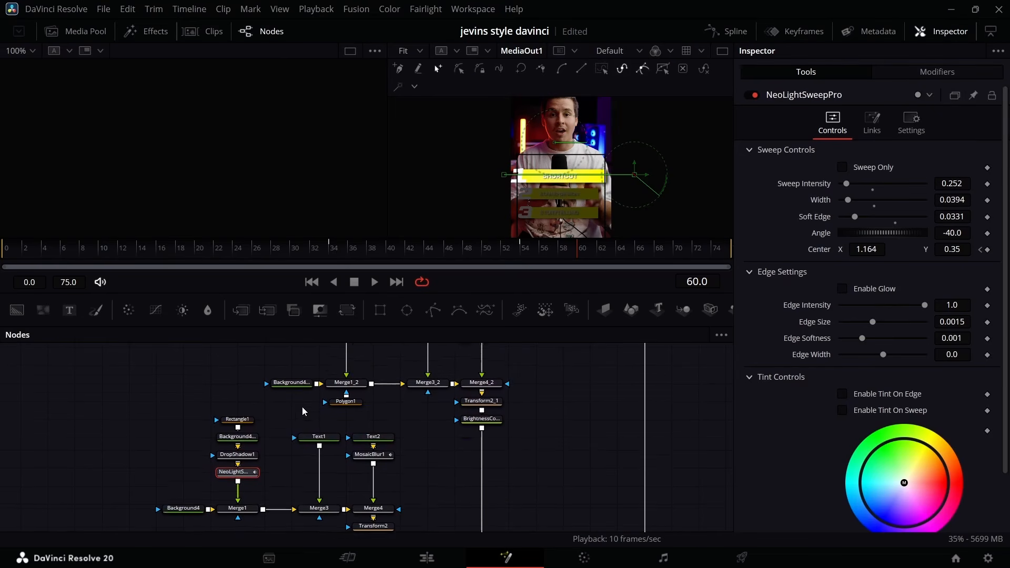
click(352, 371)
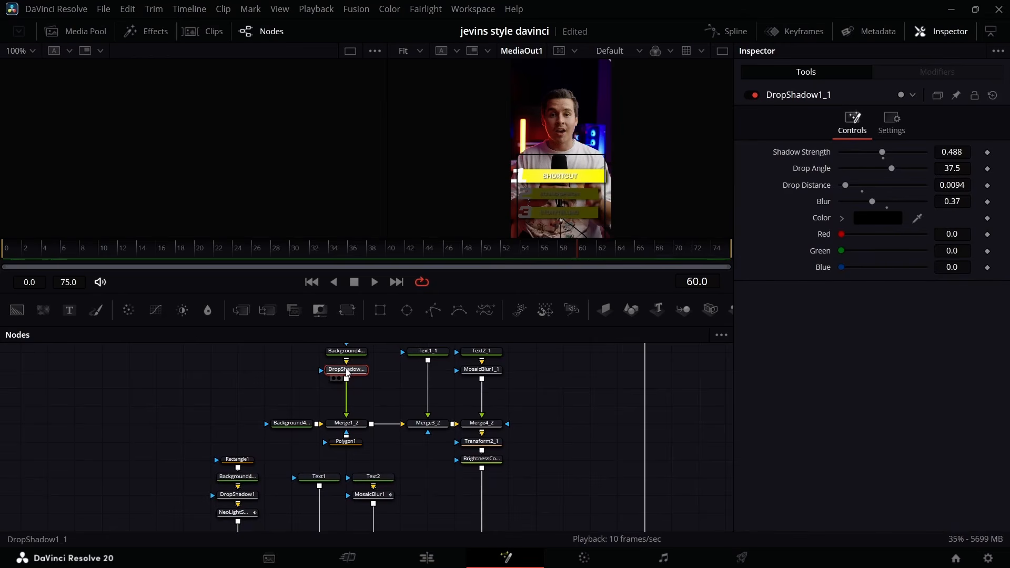
key(ctrl+v)
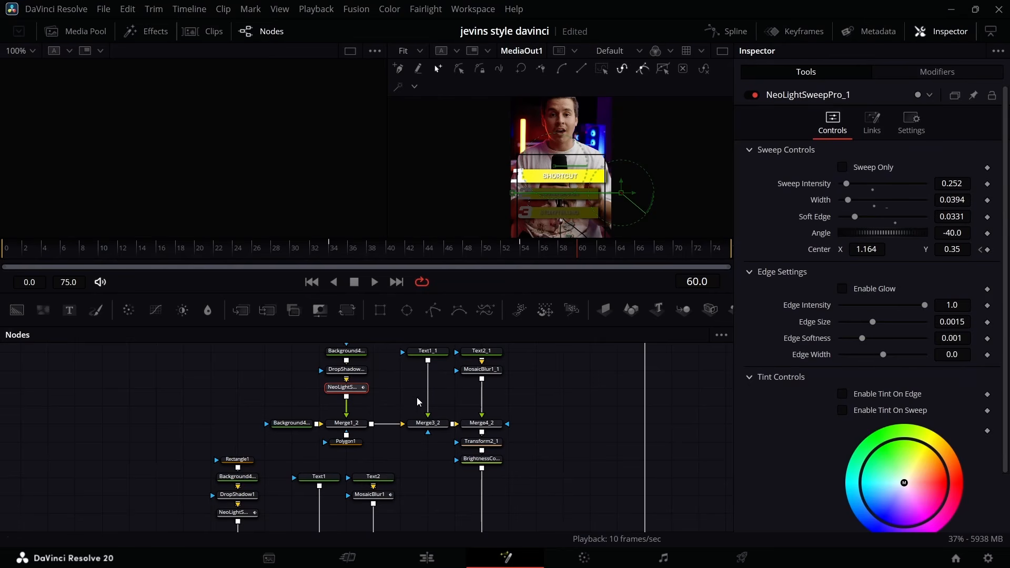
Dim the first bar with a copy of BrightnessContrast2 after Transform2, and delete that bar's NeoLightSweepPro.
click(490, 454)
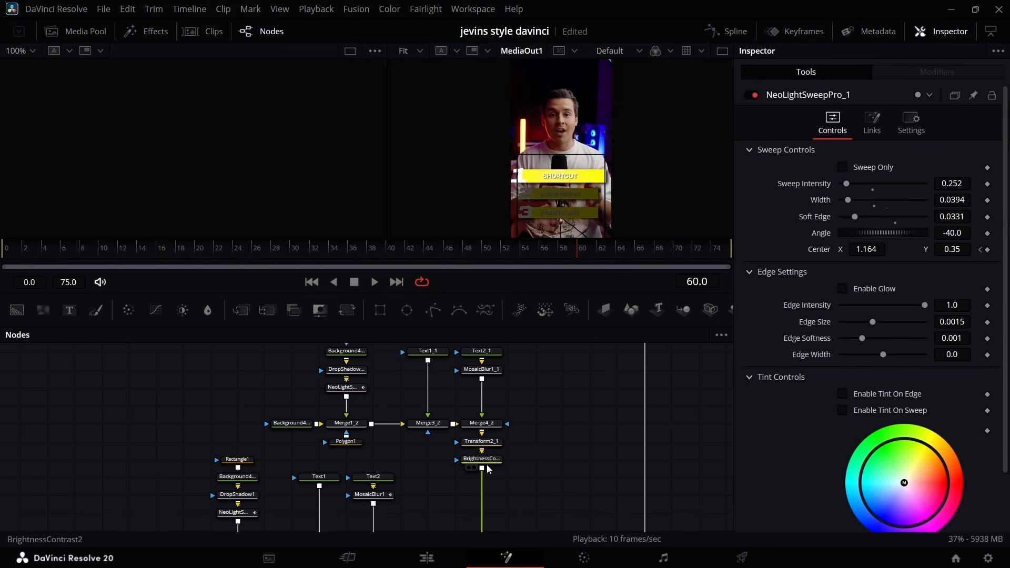
click(489, 469)
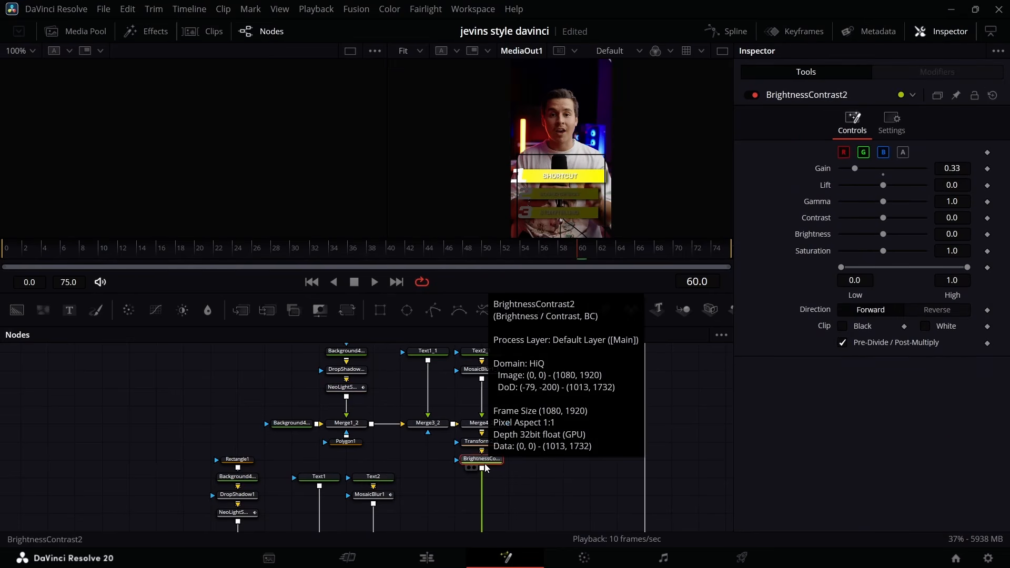
scroll(383, 440, down, 5)
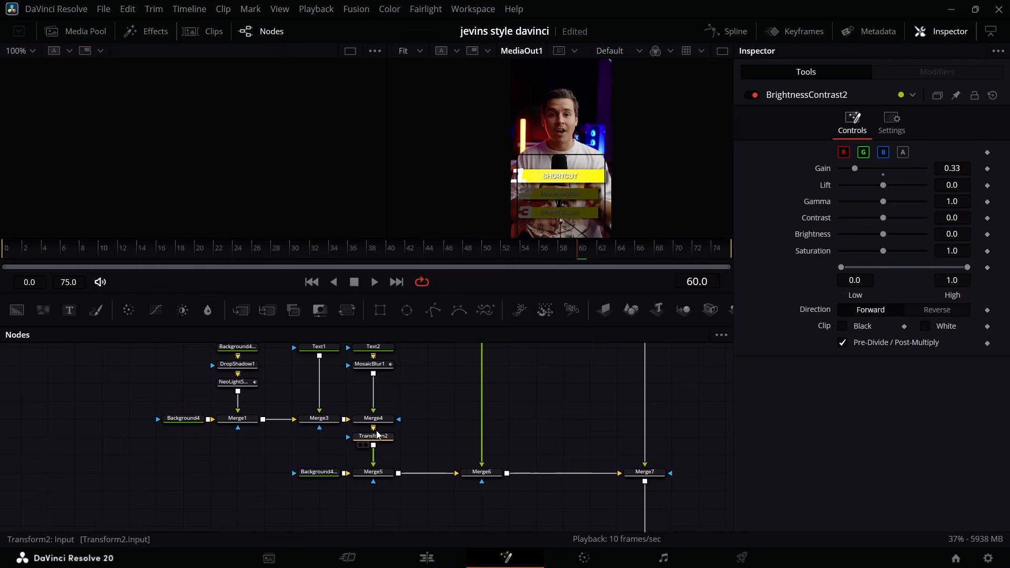
click(378, 435)
key(ctrl+v)
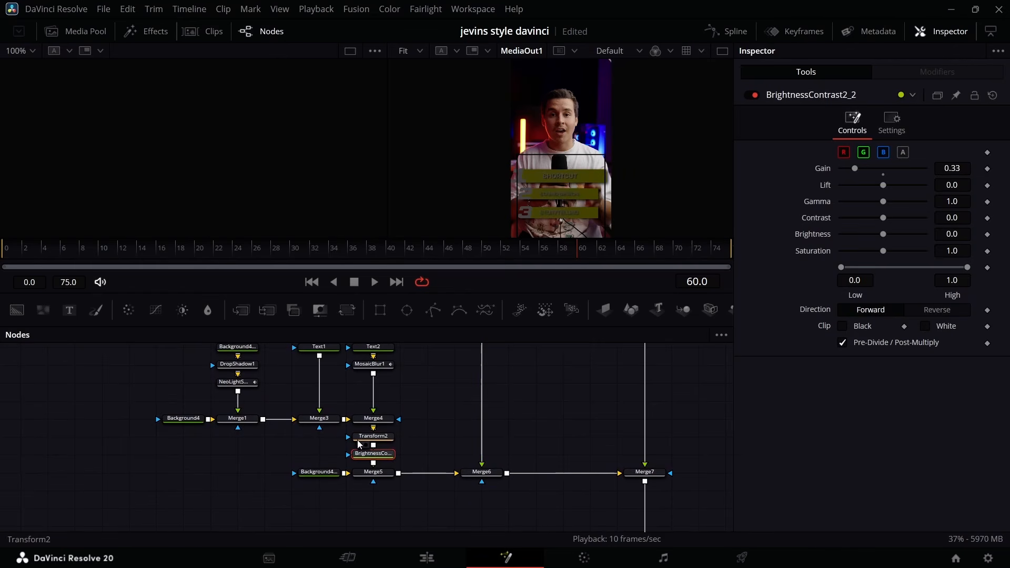
click(249, 385)
key(Delete)
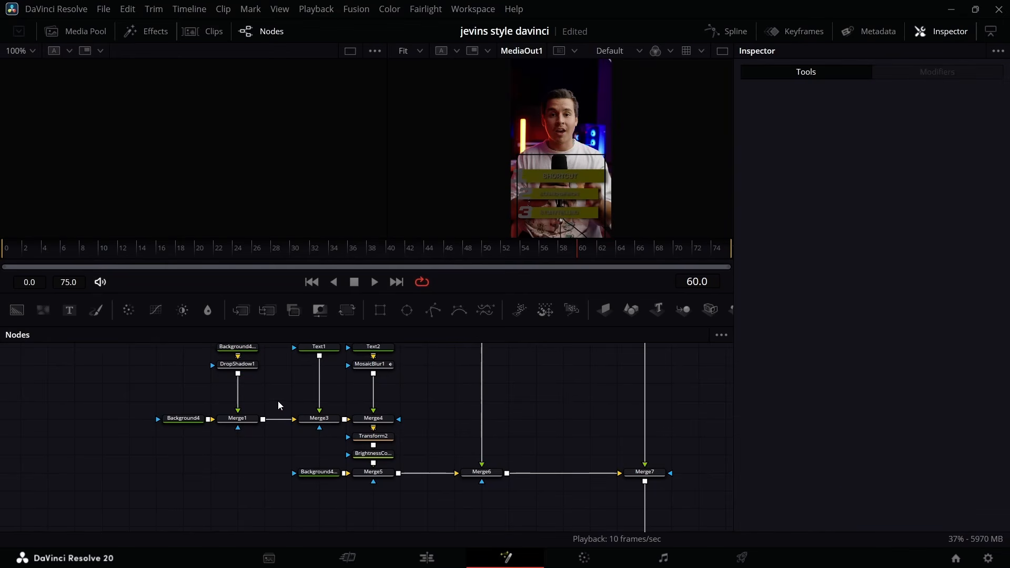
Reset the Size of the first bar's Transform2 to 1.0.
scroll(306, 421, up, 2)
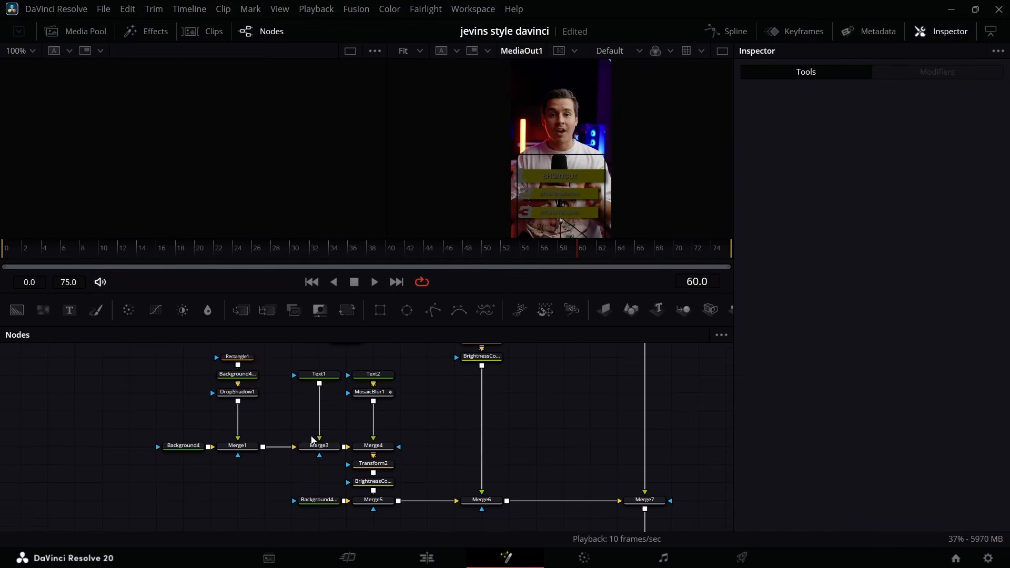
click(371, 466)
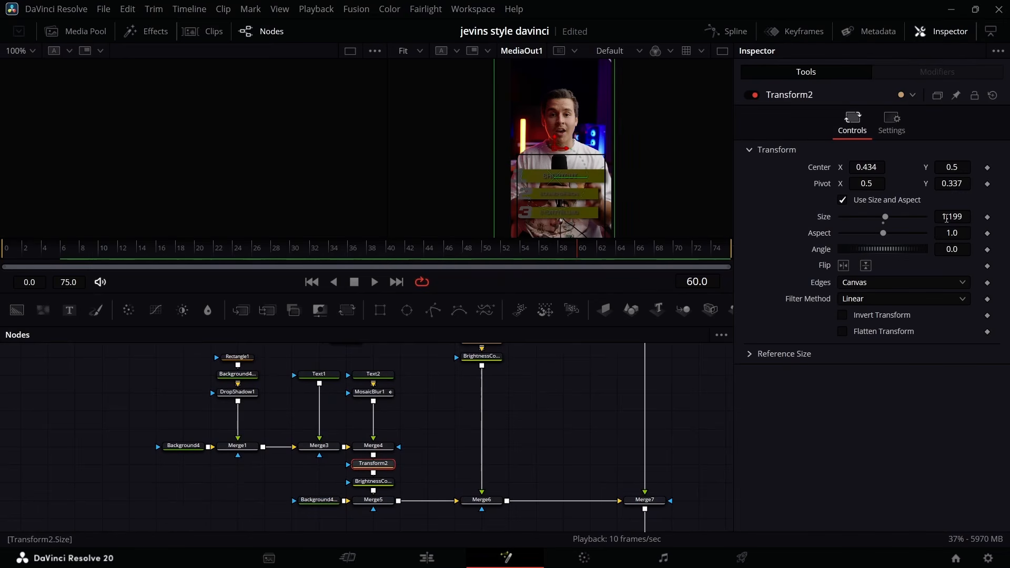
double_click(826, 220)
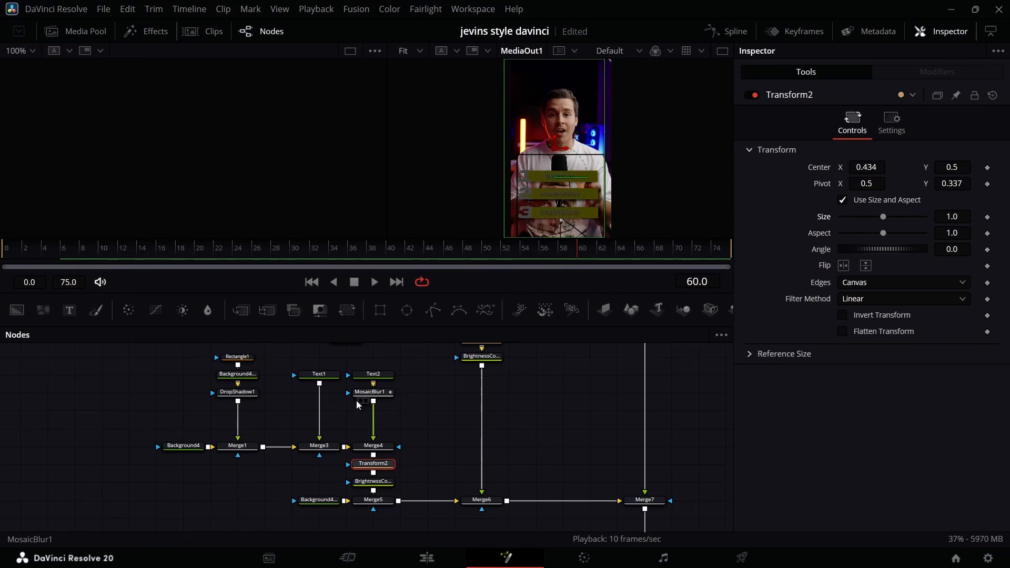
Delete BrightnessContrast2 from the second bar's chain to restore its full brightness.
scroll(407, 395, up, 4)
click(491, 410)
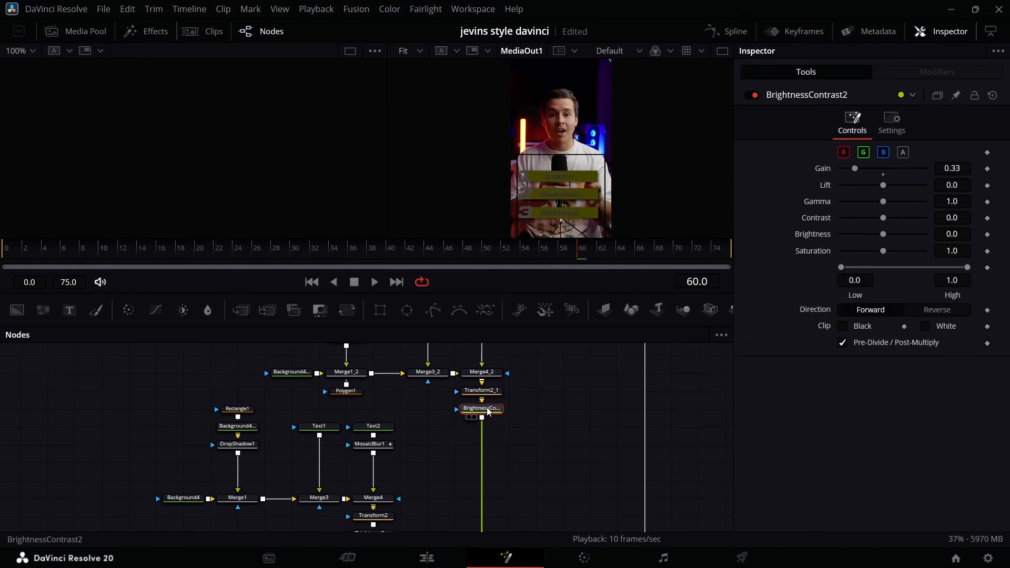
key(Delete)
Keyframe MosaicBlur1_1's Blend at 1.0 on frame 0 and lower it to its minimum on frame 6.
scroll(473, 416, up, 6)
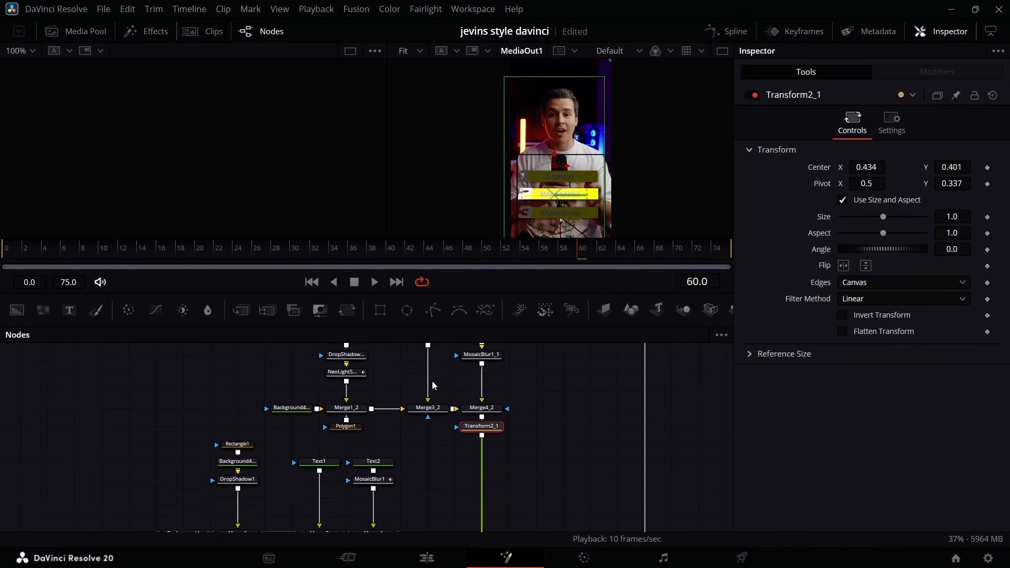
click(480, 403)
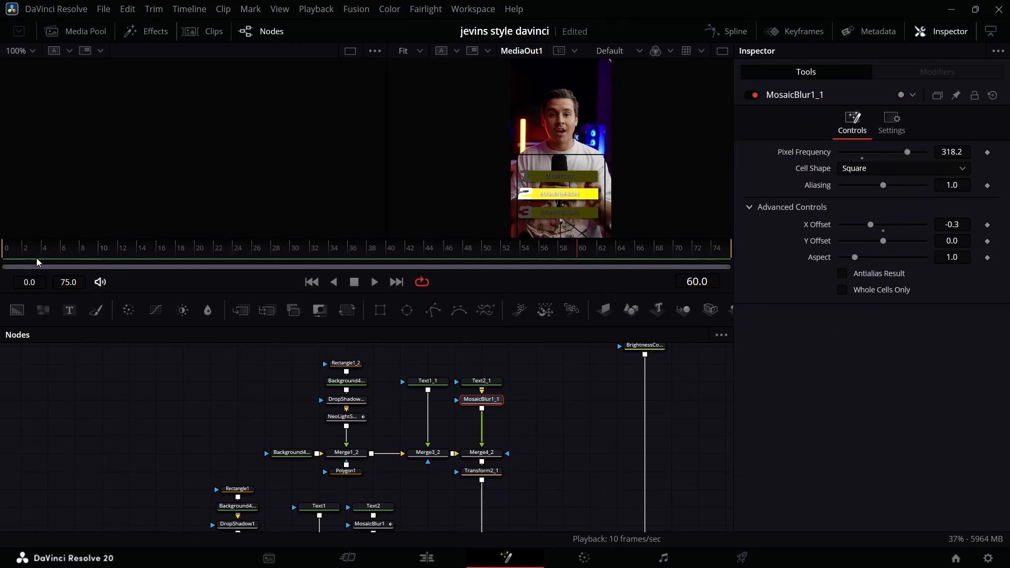
click(900, 126)
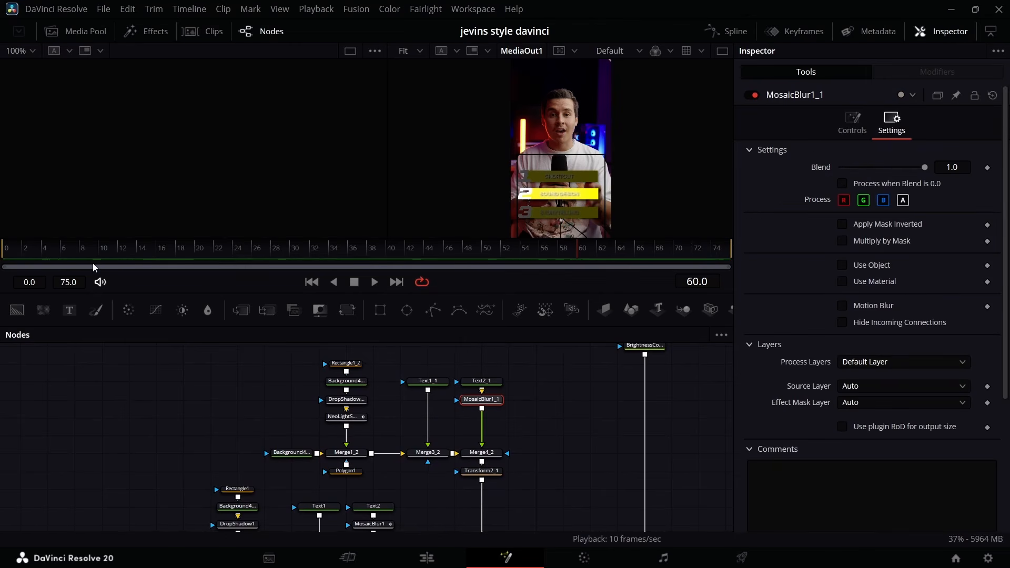
drag(32, 247, 1, 264)
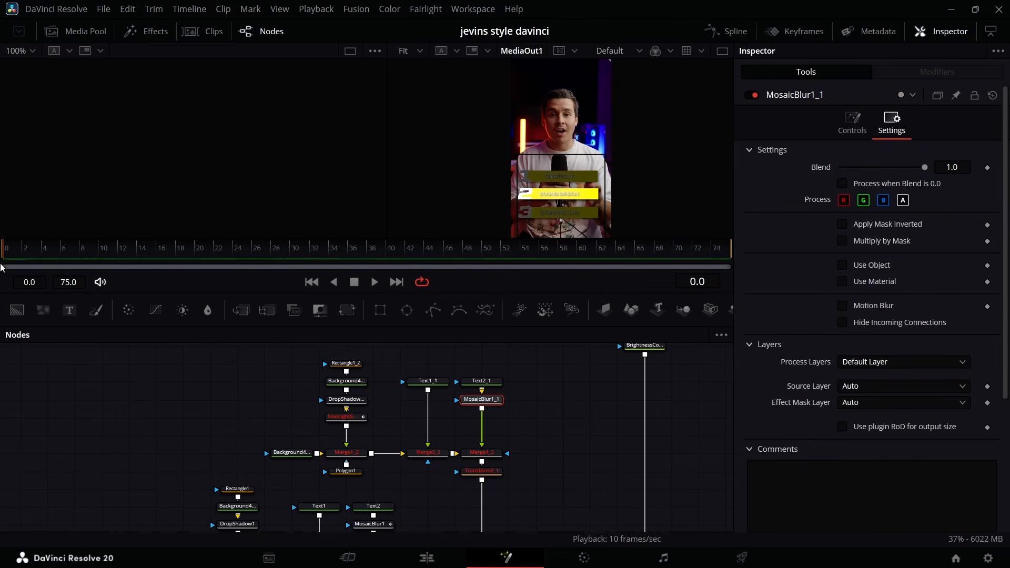
click(988, 169)
click(66, 256)
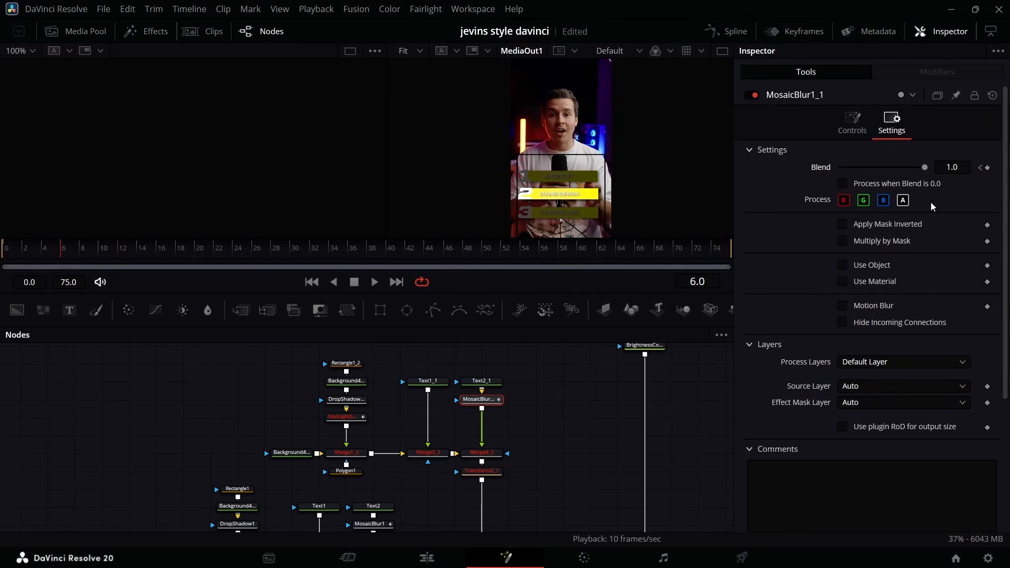
drag(925, 167, 834, 170)
click(346, 417)
scroll(433, 382, down, 2)
scroll(466, 392, up, 1)
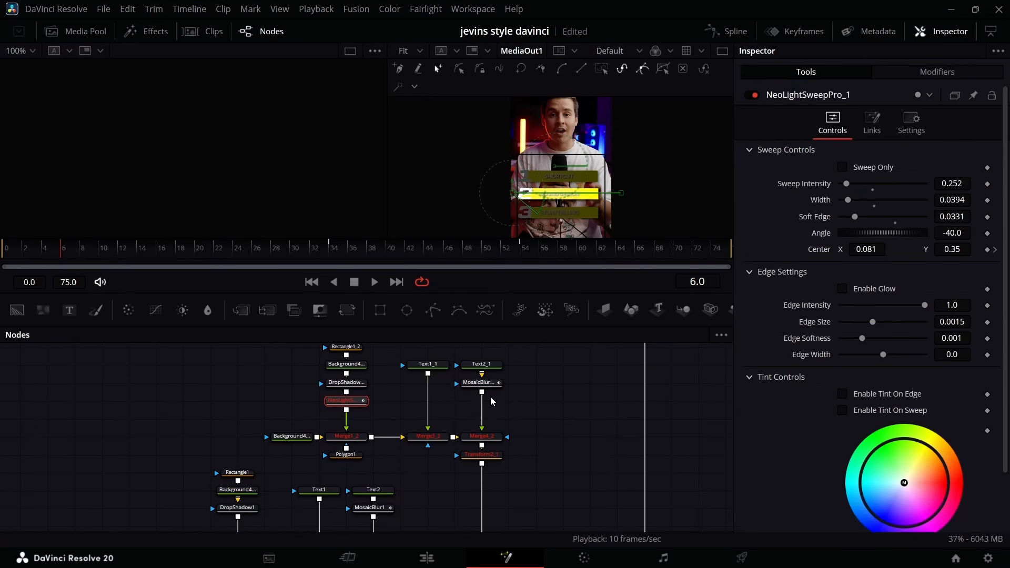
scroll(475, 430, down, 2)
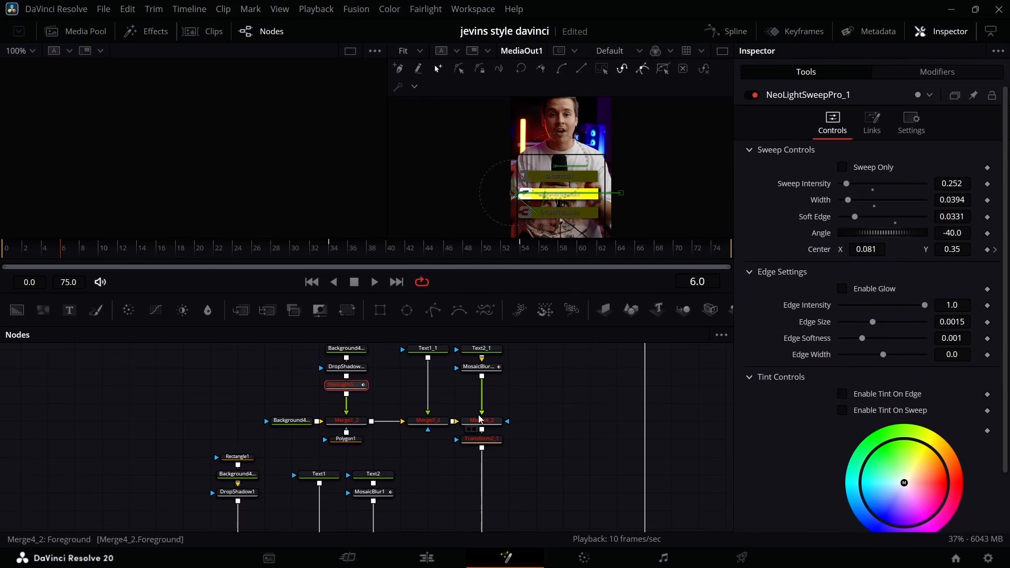
click(482, 439)
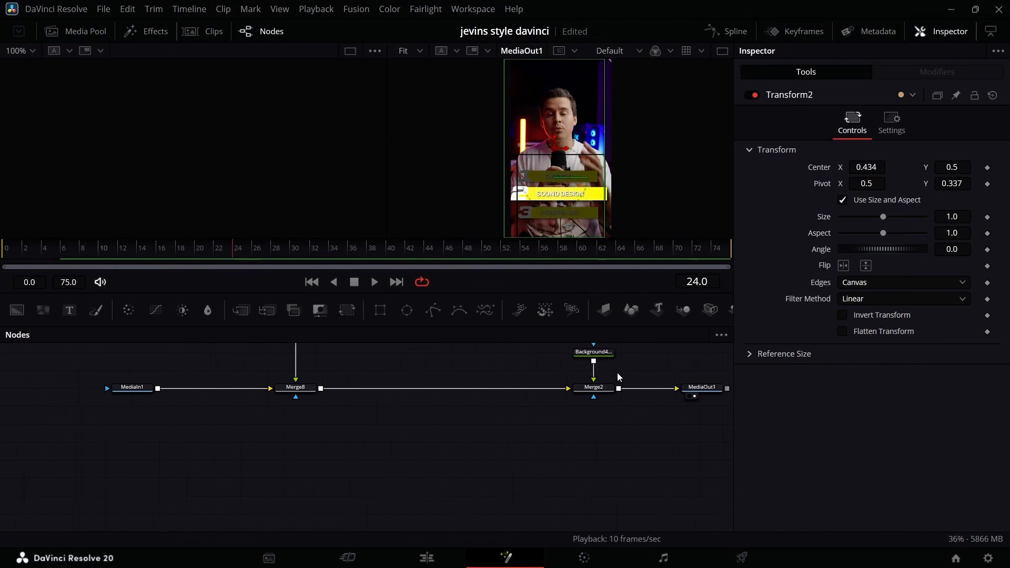
Delete the extra Background and Merge2 nodes before MediaOut1, and the disabled NeoLightSweepPro from the third bar's chain.
drag(566, 376, 489, 455)
key(Delete)
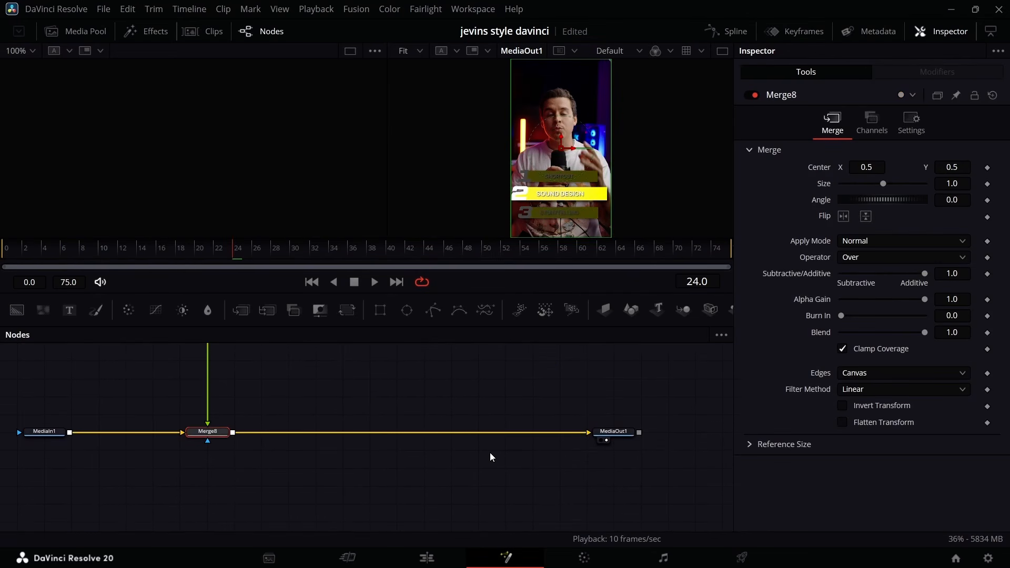
scroll(366, 419, up, 5)
click(368, 437)
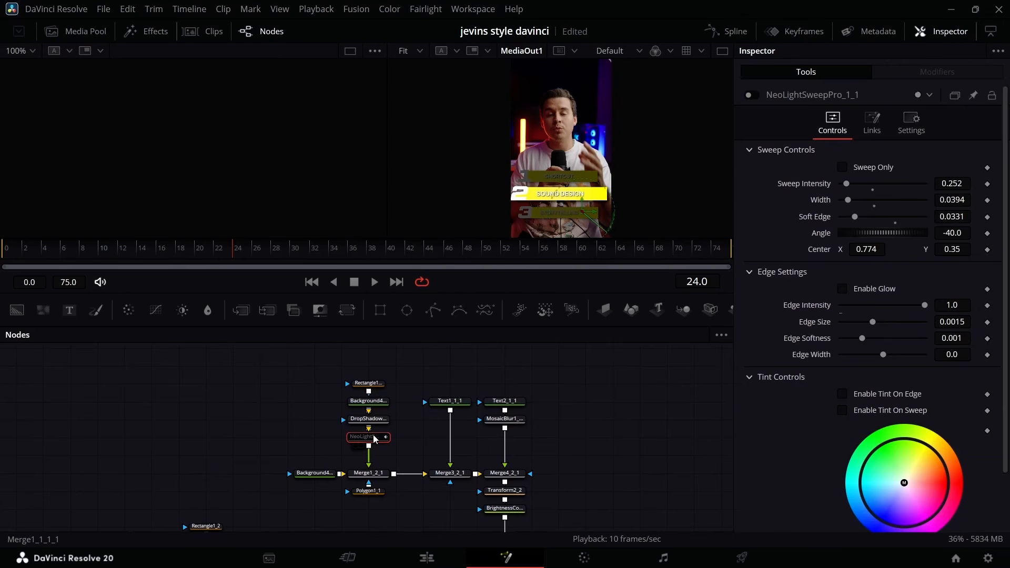
key(Delete)
scroll(419, 437, down, 5)
Return to the Edit page and duplicate the last adjustment clip along track V2, starting the copy at 01:00:15:01.
click(430, 559)
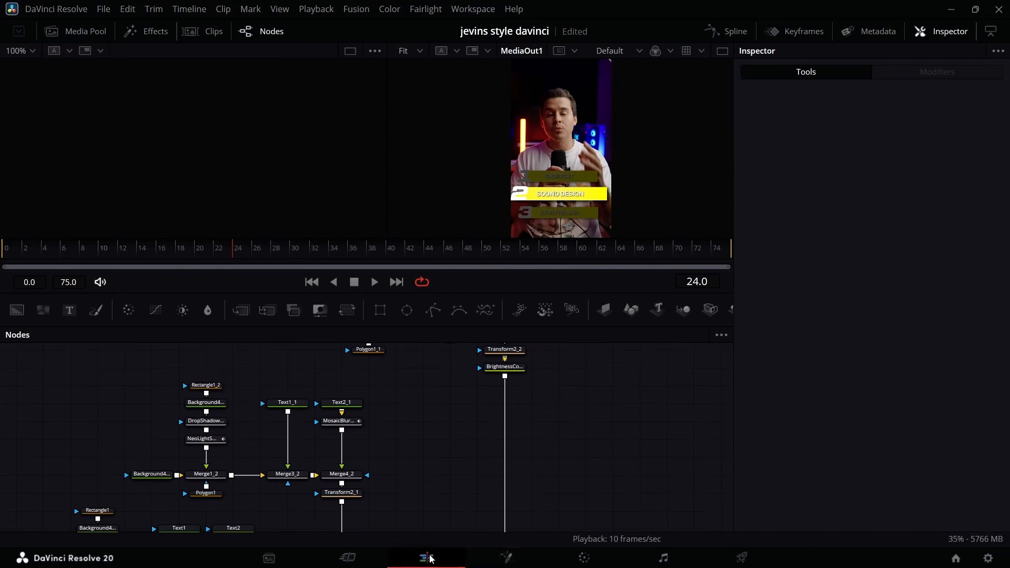
scroll(534, 525, right, 8)
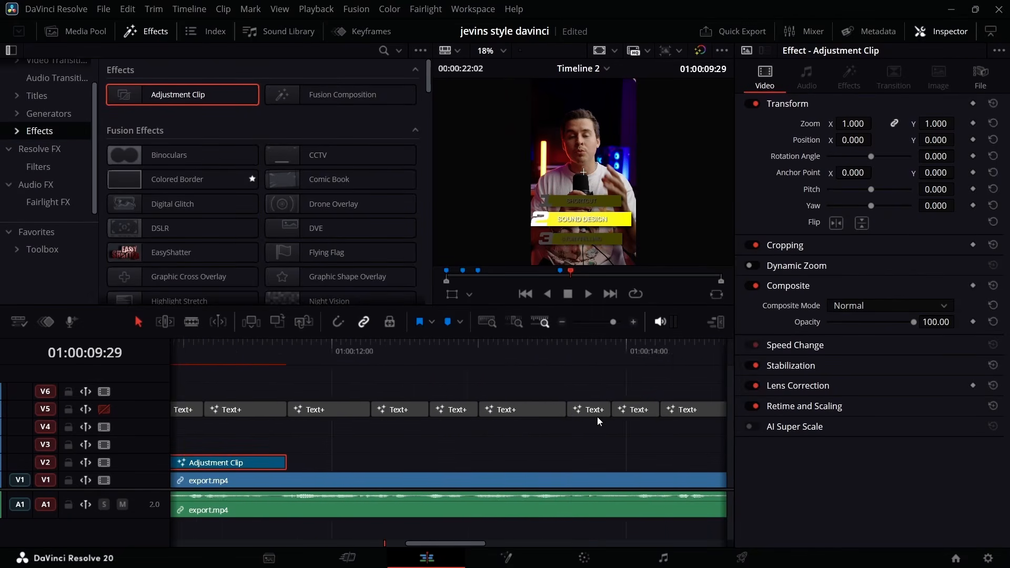
scroll(579, 405, right, 8)
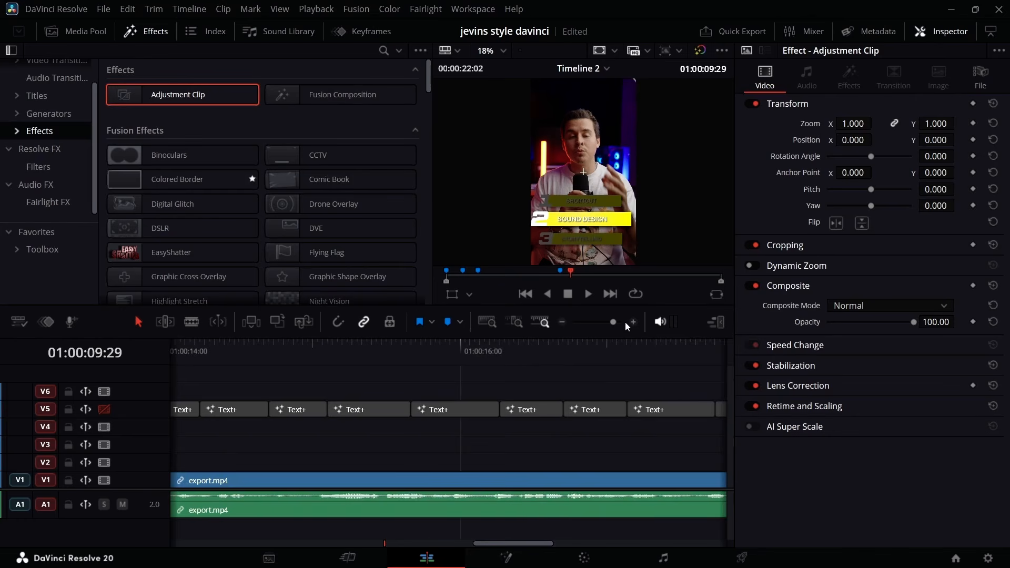
drag(613, 322, 604, 326)
click(422, 348)
key(space)
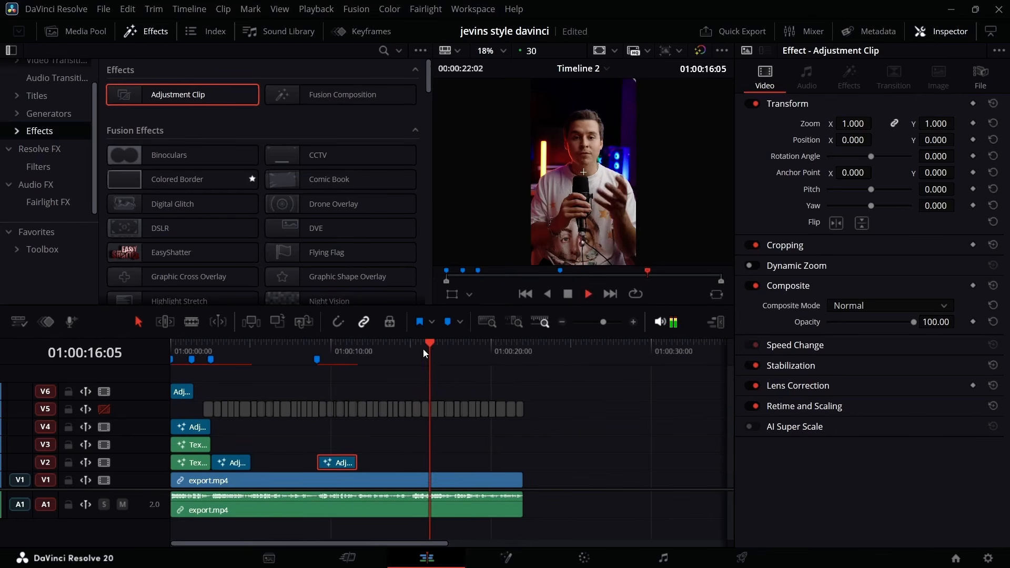
key(space)
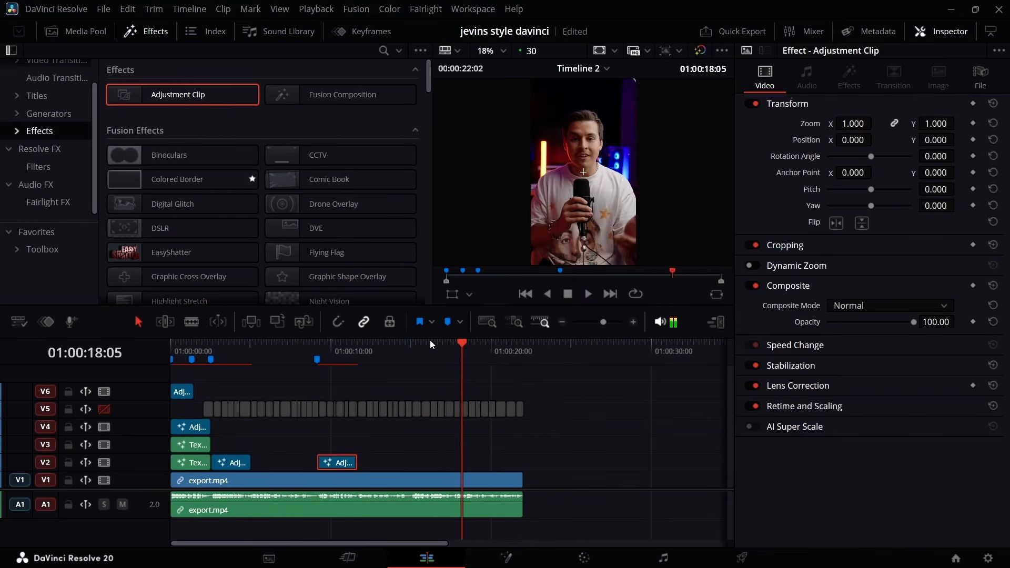
click(416, 343)
click(410, 349)
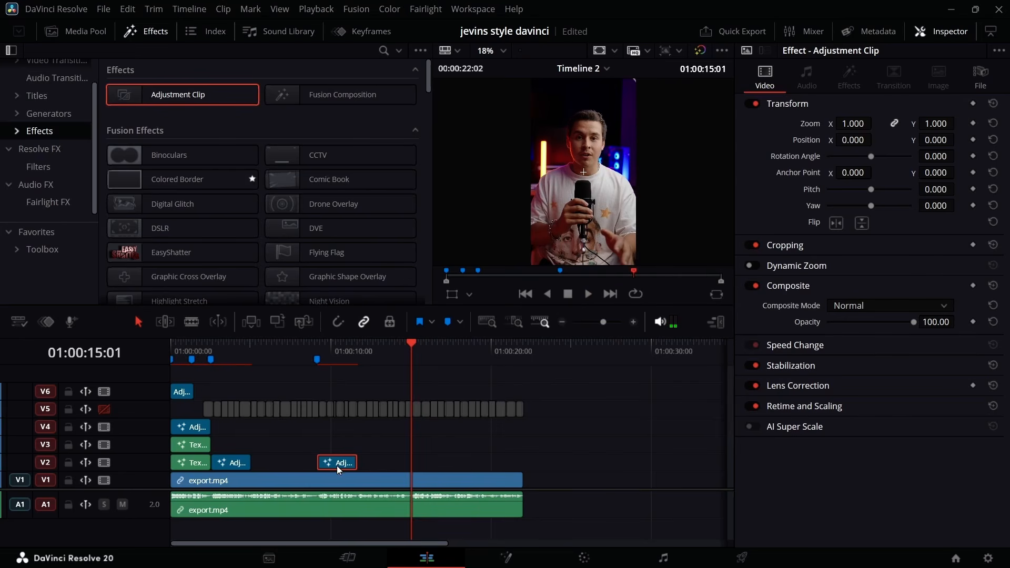
drag(334, 462, 428, 464)
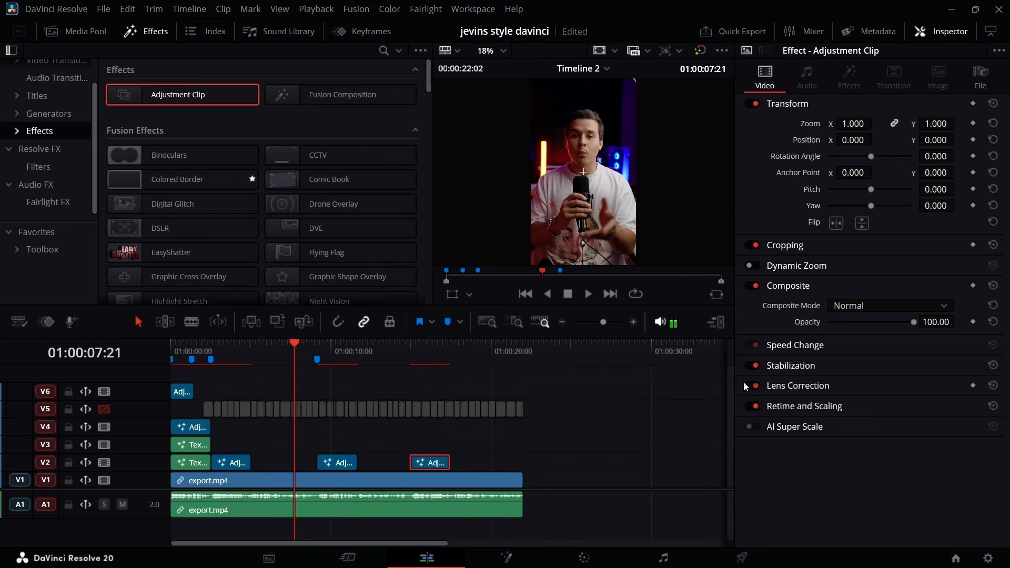
Mark 01:00:07:07 and place a new adjustment clip on V3 from there, trimmed to end where the next V2 adjustment clip begins.
drag(605, 322, 630, 326)
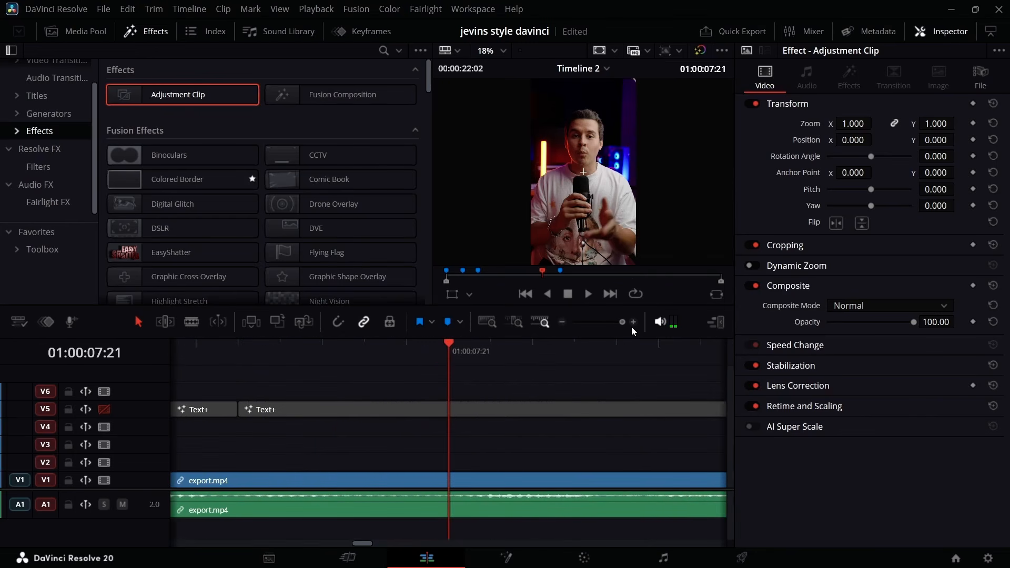
click(441, 344)
key(space)
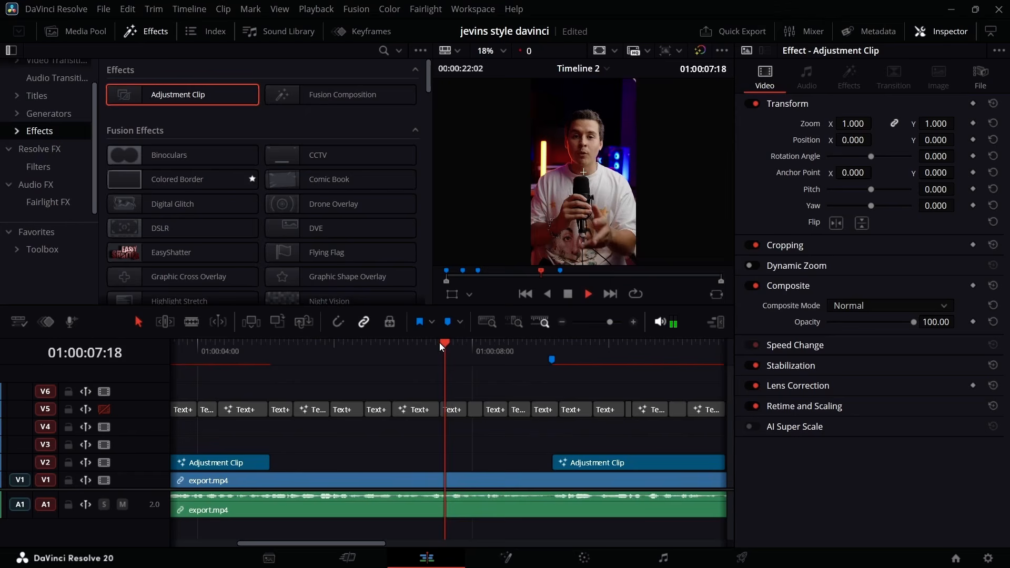
key(space)
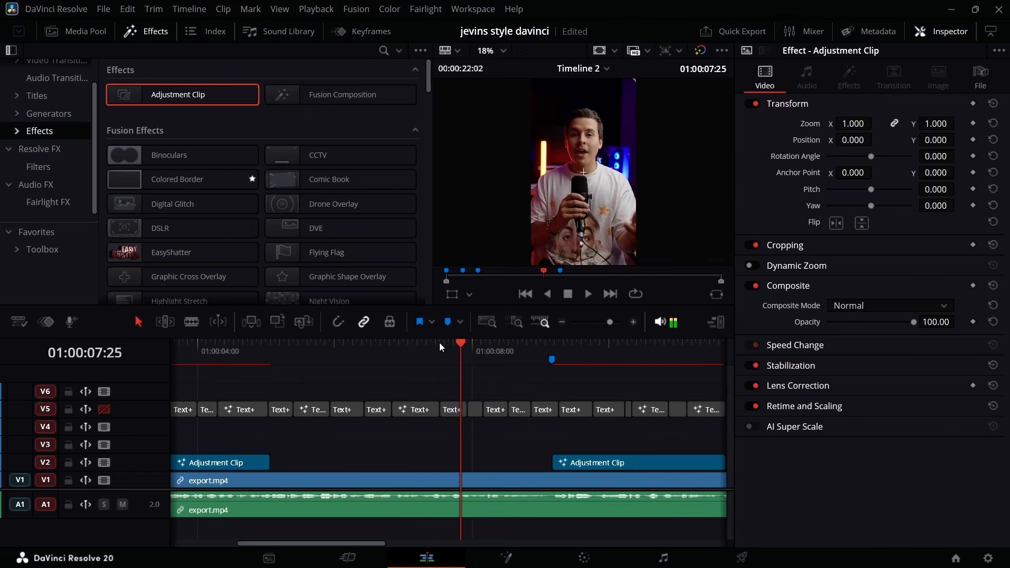
click(441, 345)
key(space)
click(420, 348)
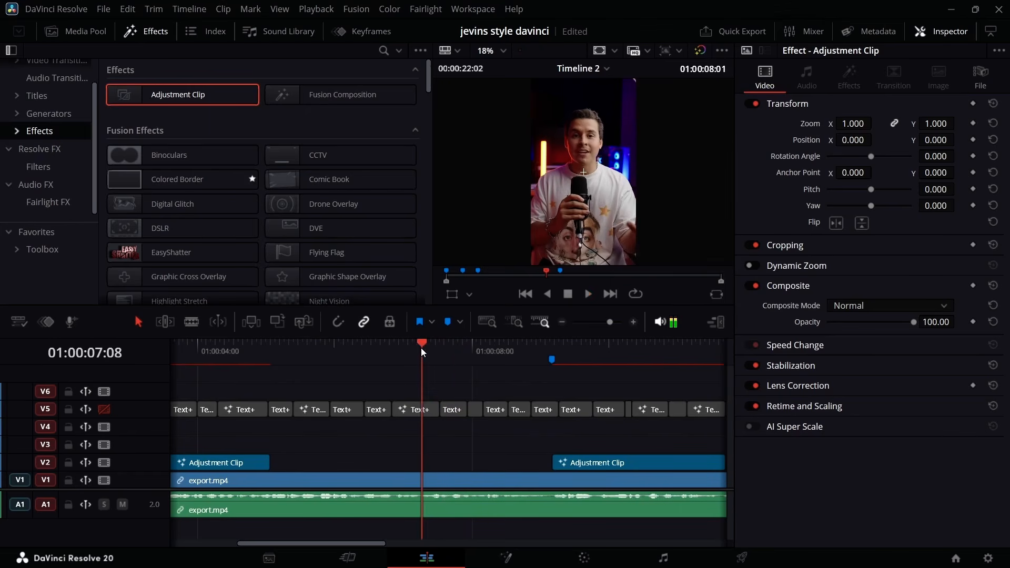
click(420, 348)
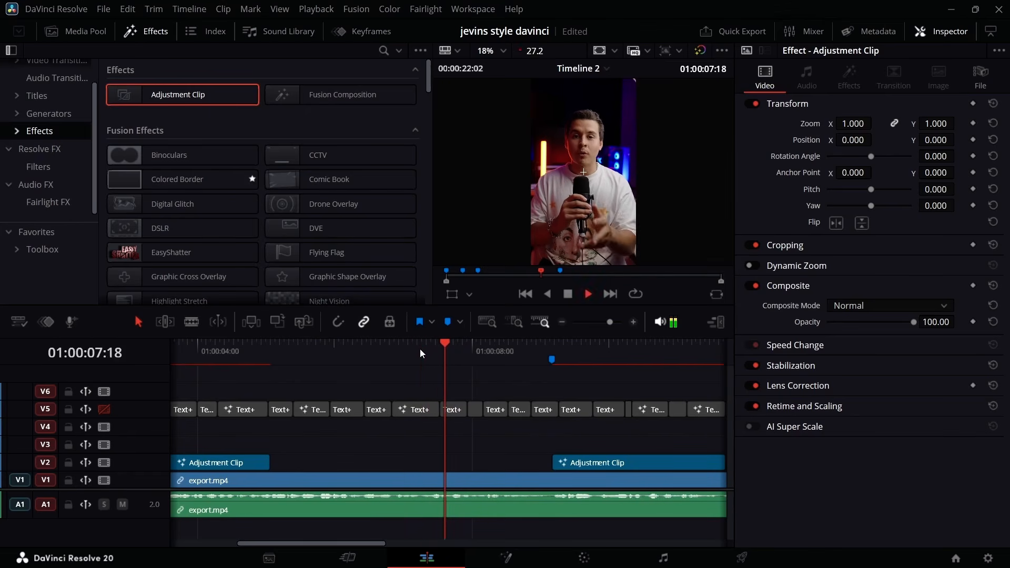
key(space)
click(420, 348)
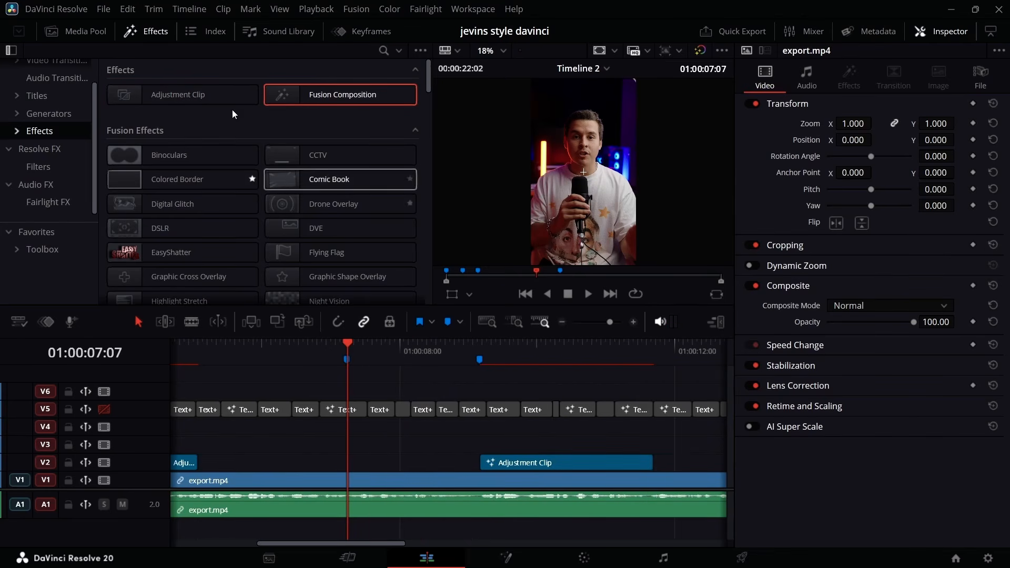
drag(190, 96, 383, 450)
drag(690, 443, 480, 445)
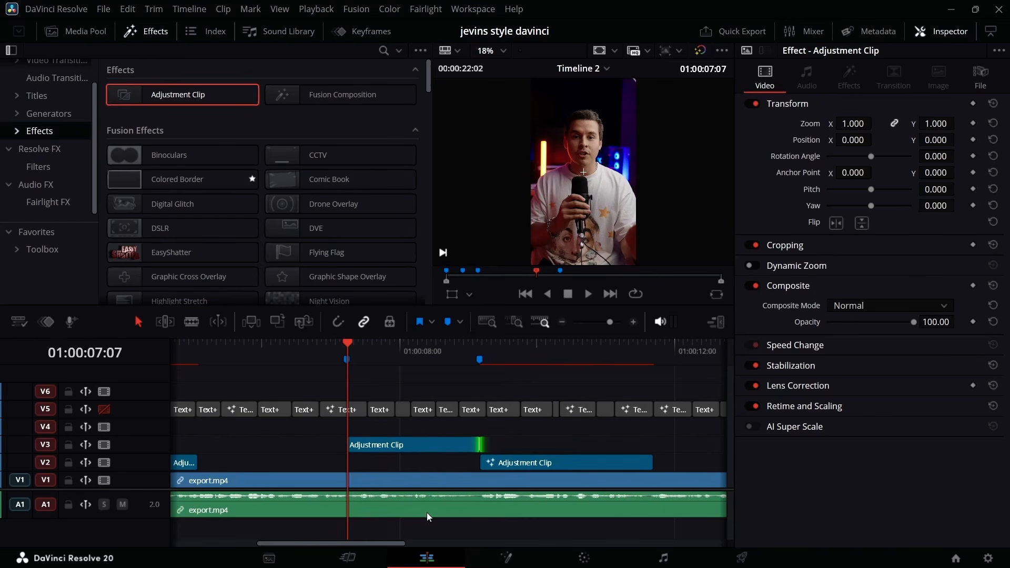
Open the new adjustment clip in Fusion, space out its media nodes, and add two Background nodes and an Ellipse mask.
click(481, 565)
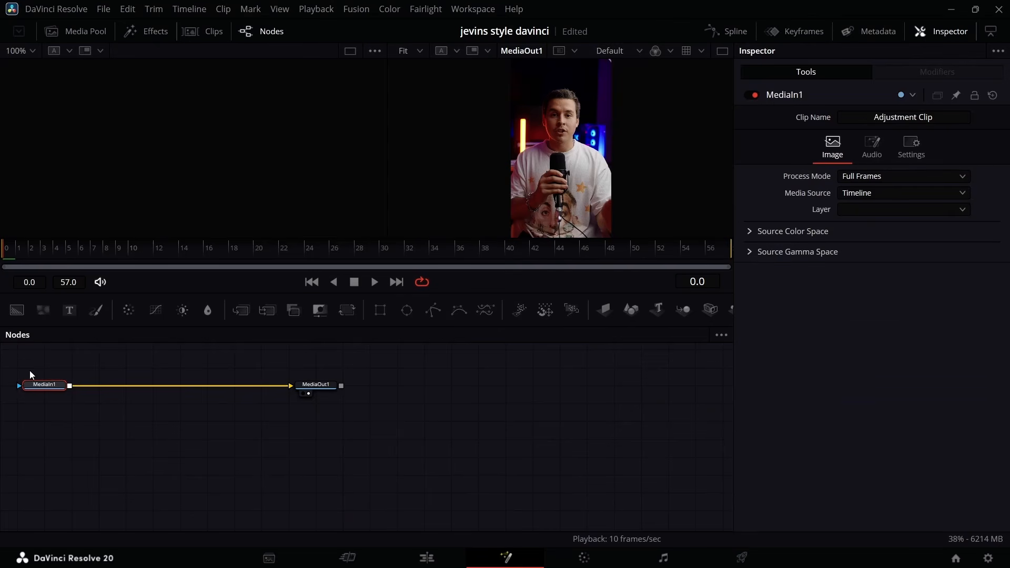
drag(29, 370, 537, 494)
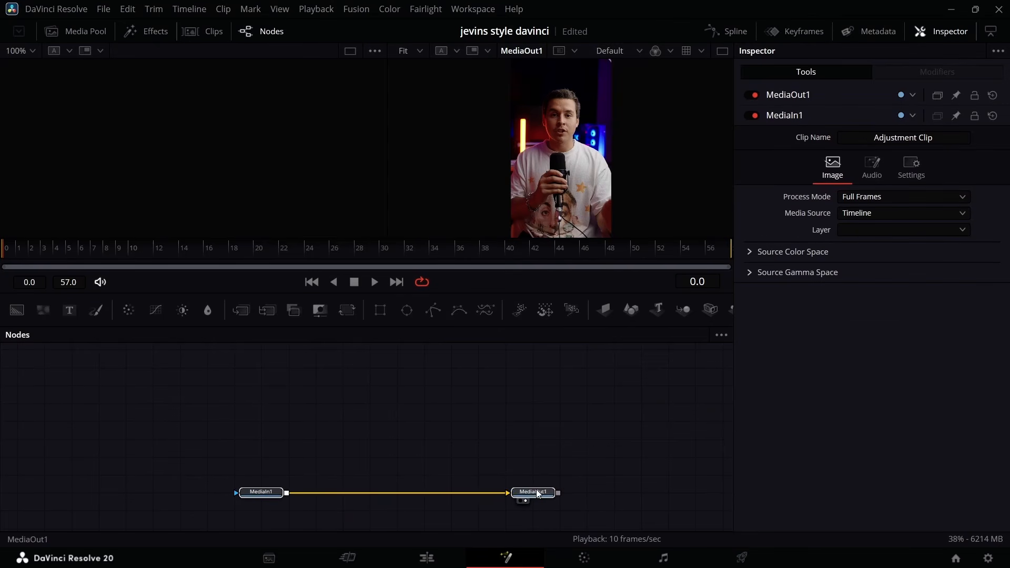
click(295, 432)
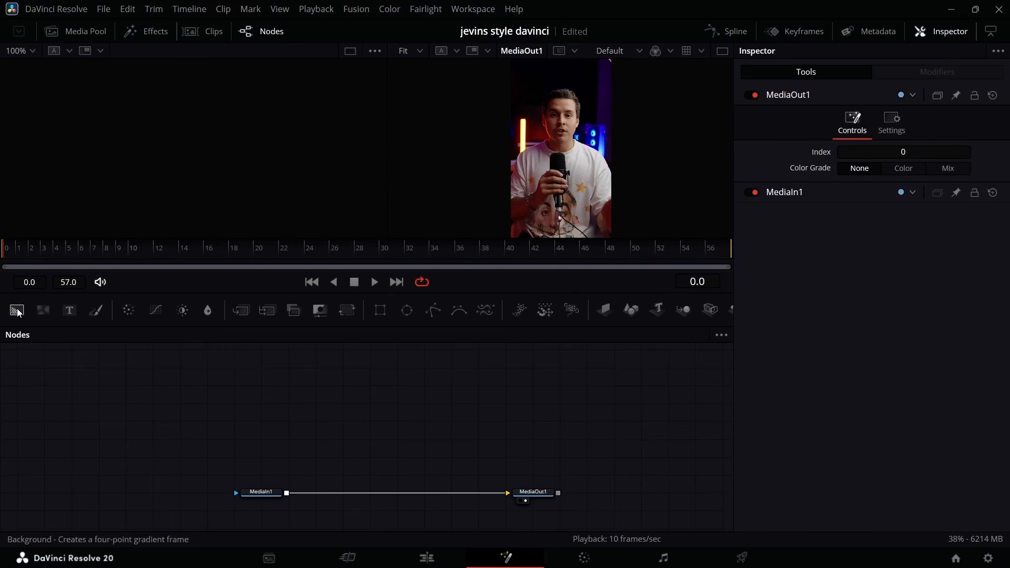
drag(19, 313, 198, 379)
drag(210, 421, 210, 422)
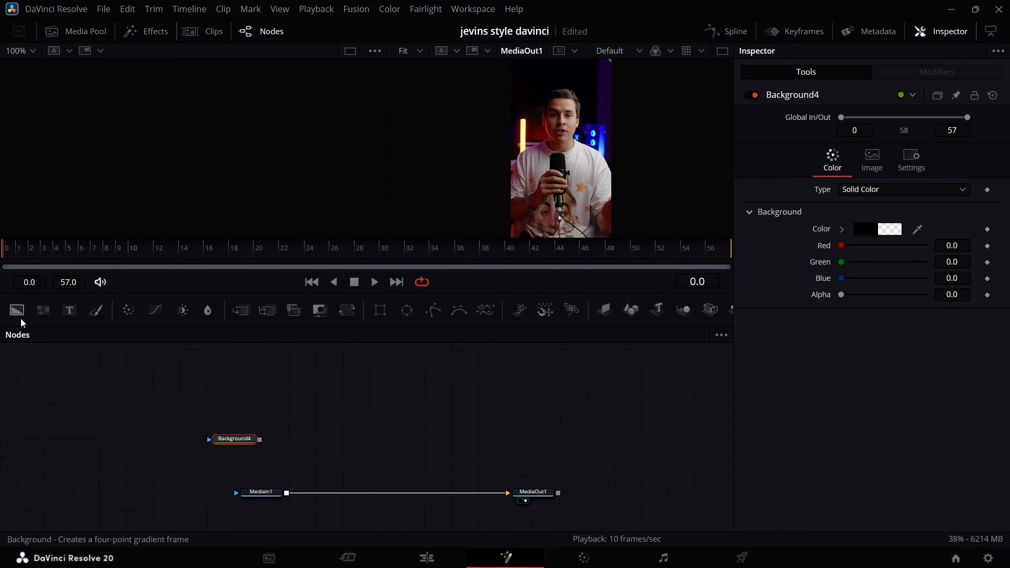
drag(21, 313, 282, 412)
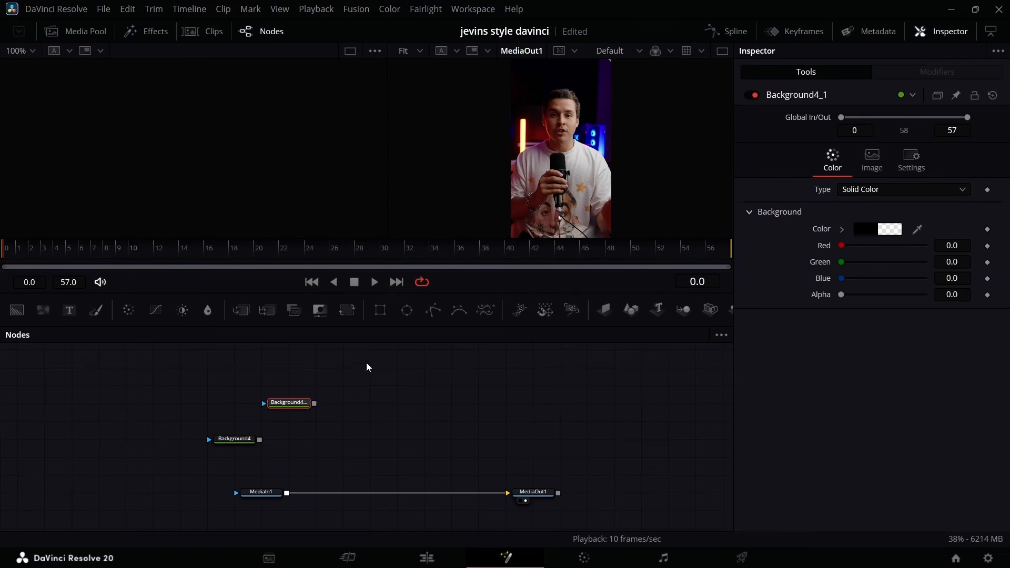
drag(403, 314, 304, 373)
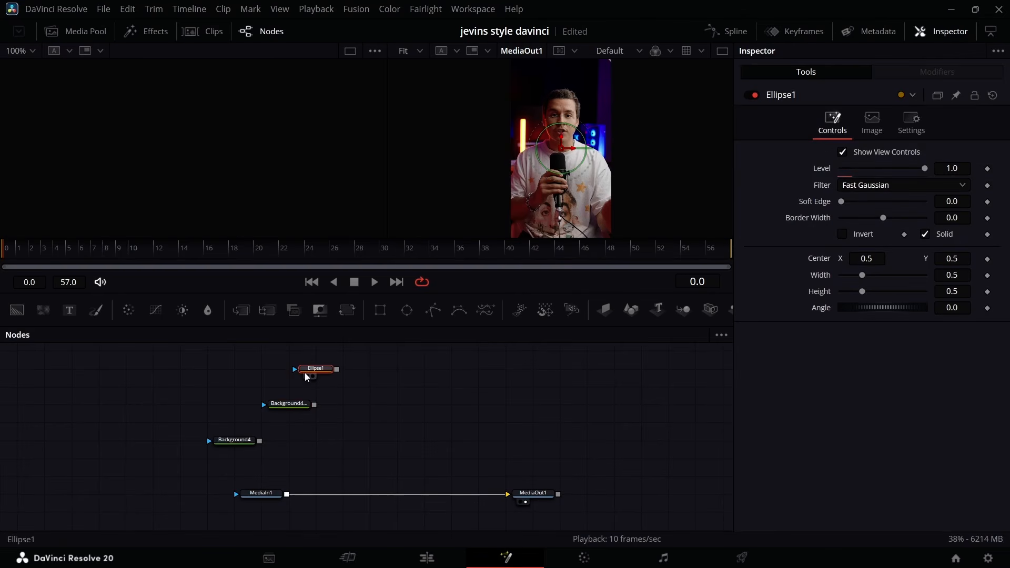
Link the ellipse's Width to its Height with an expression.
right_click(825, 275)
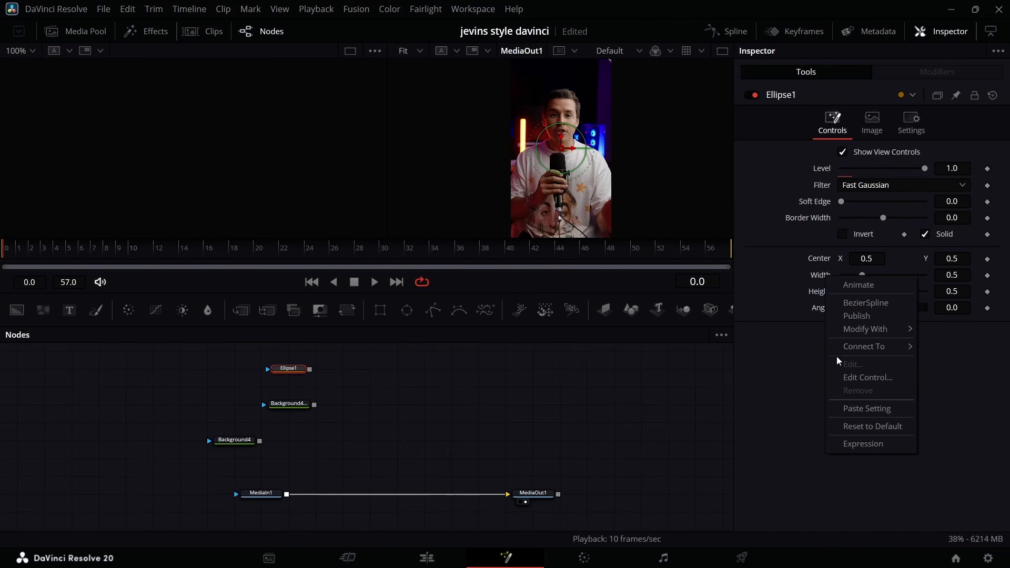
click(859, 443)
drag(815, 313, 815, 311)
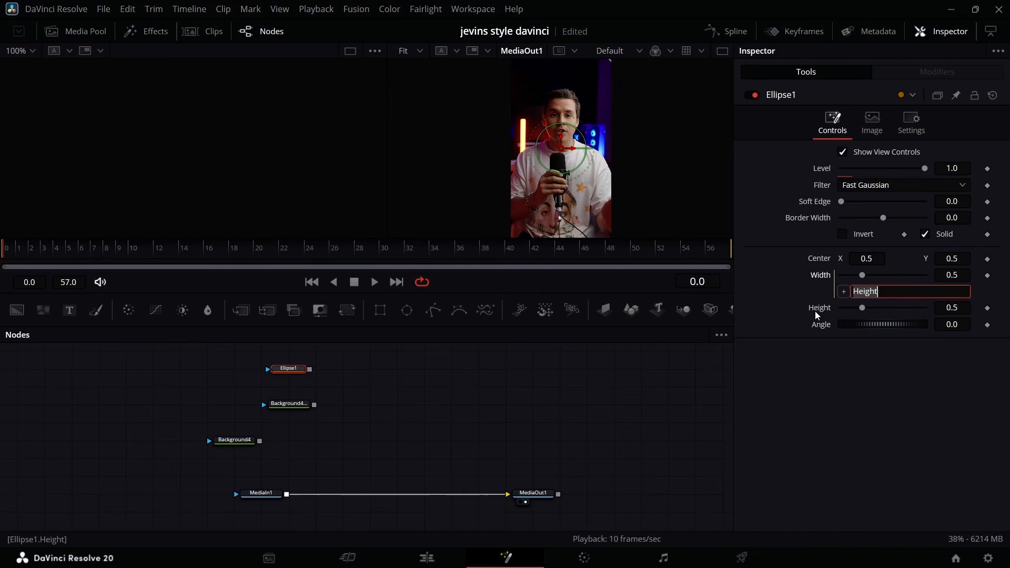
Mask the upper Background with the ellipse, merge it over the other Background, and merge the result over MediaIn1.
drag(309, 369, 262, 439)
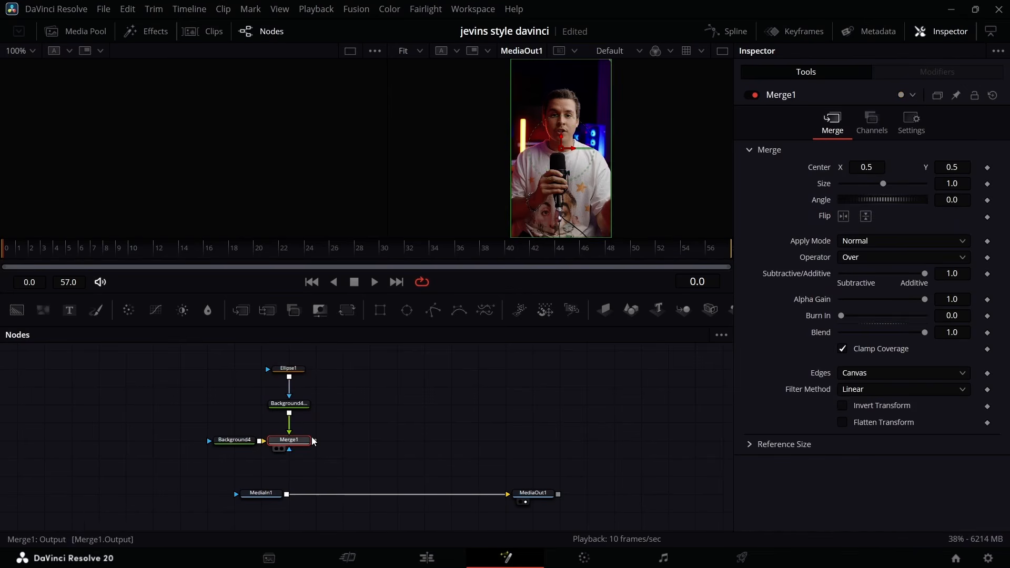
drag(289, 487, 293, 493)
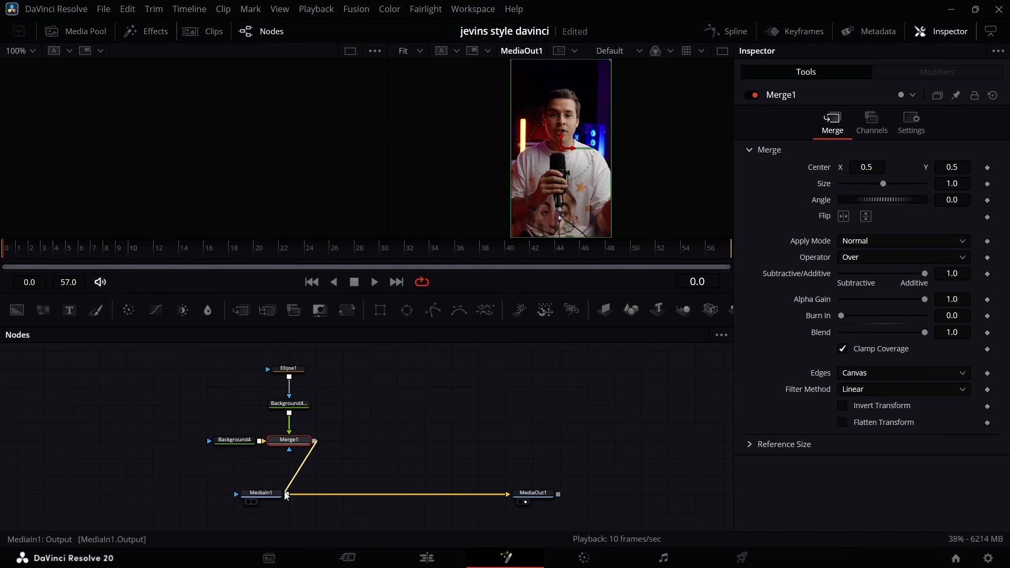
drag(169, 381, 315, 441)
drag(299, 374, 323, 378)
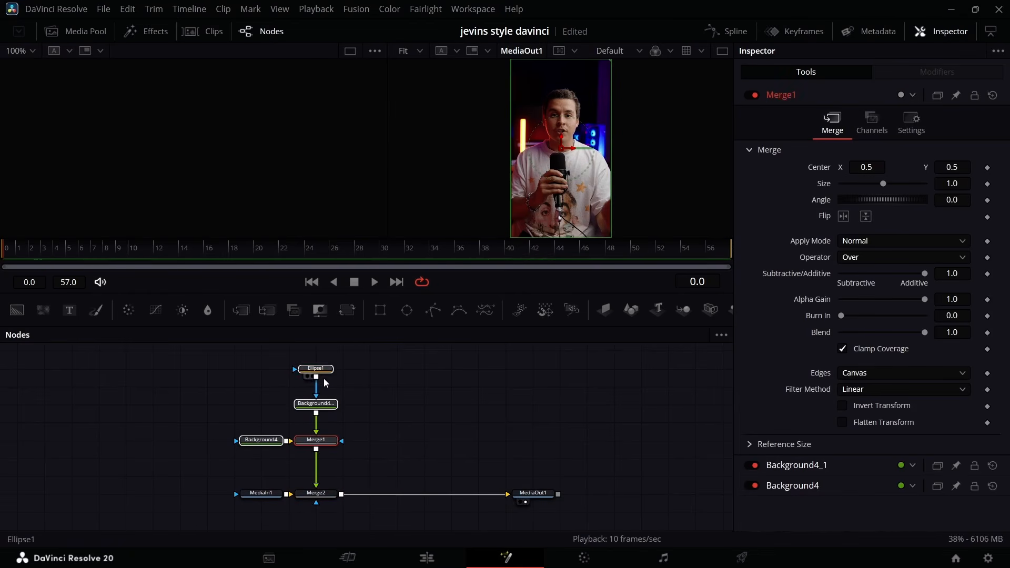
Show Merge1 in the empty viewer and shrink the ellipse to a size of about 0.32.
click(303, 449)
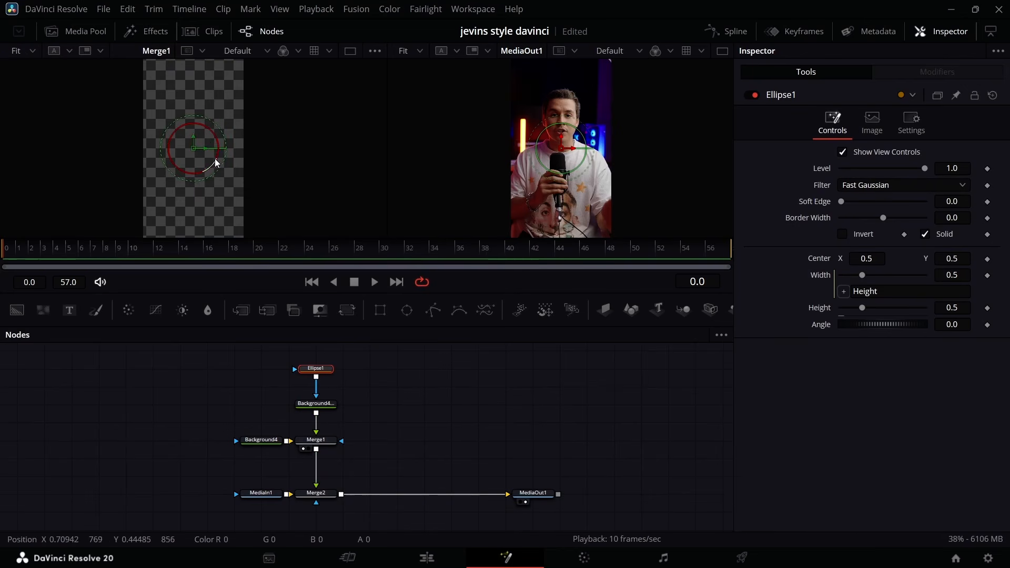
drag(215, 159, 208, 156)
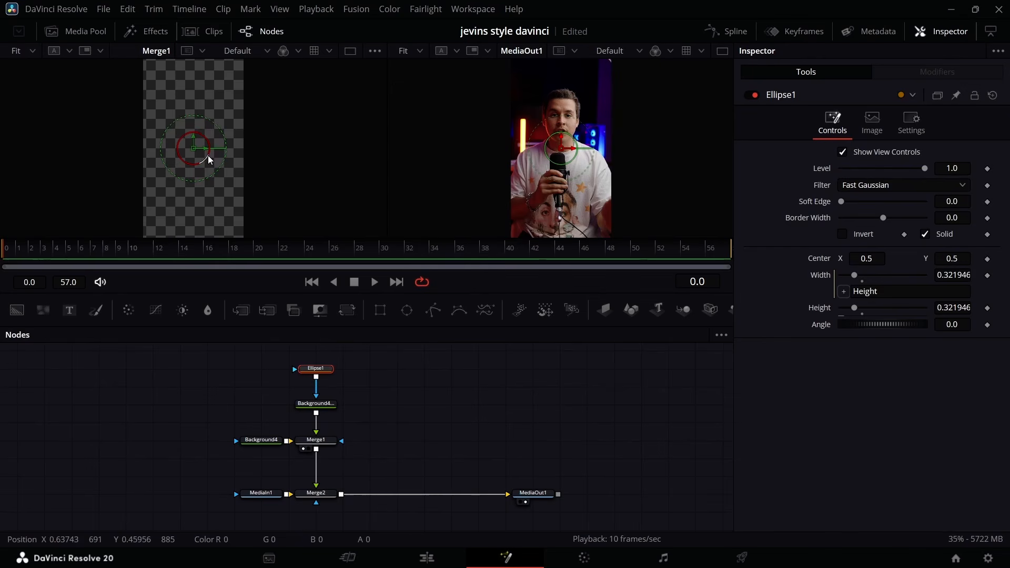
Make the ellipse-masked Background fully opaque and colour it dark grey, with red, green and blue at about 0.29.
click(316, 404)
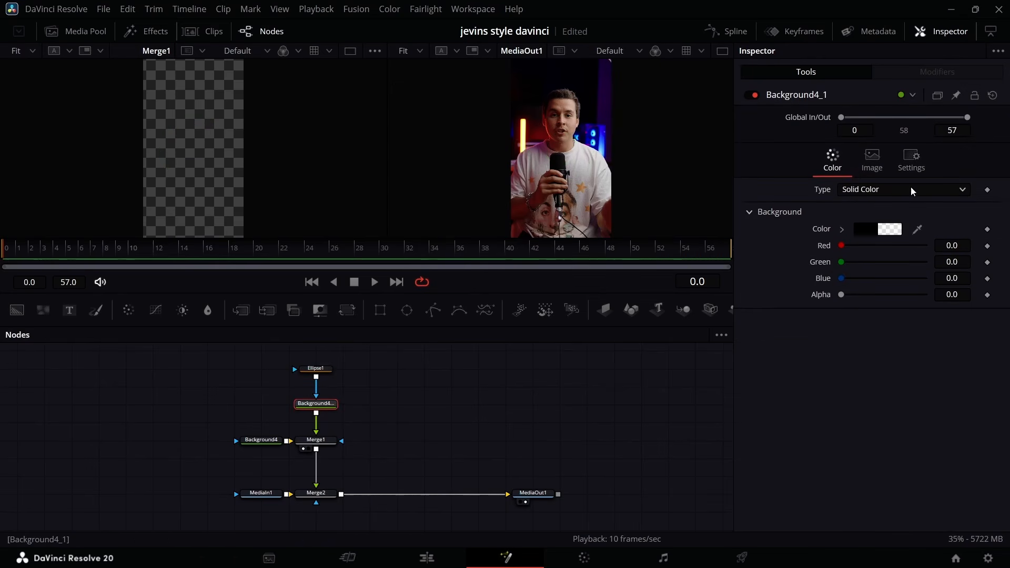
drag(842, 294, 925, 294)
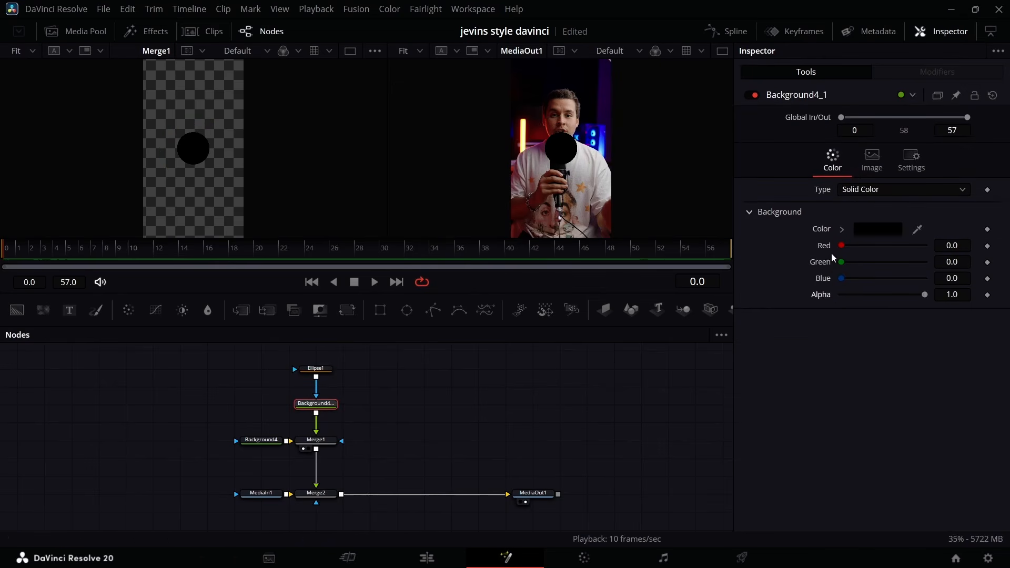
click(860, 232)
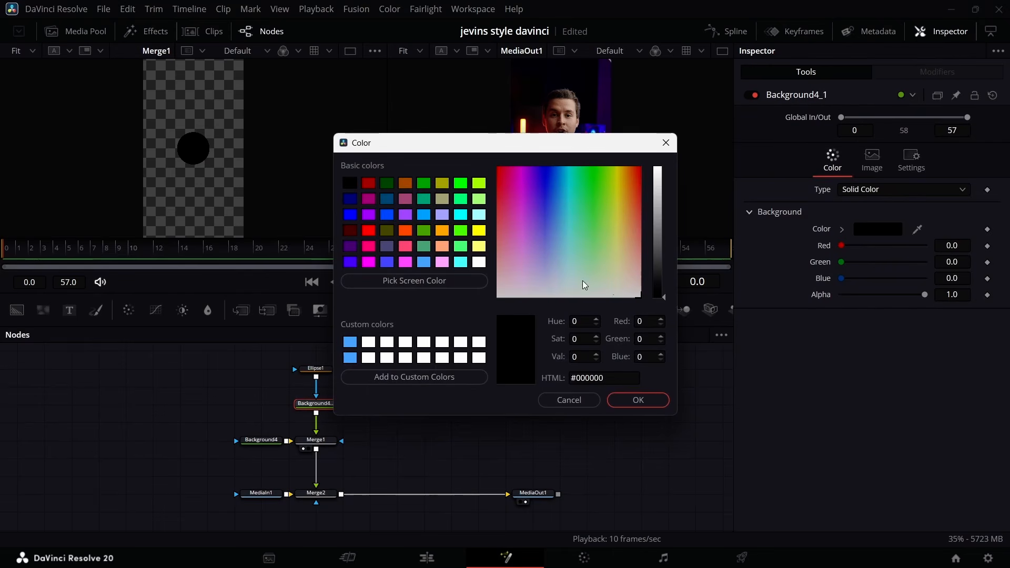
drag(656, 284, 657, 261)
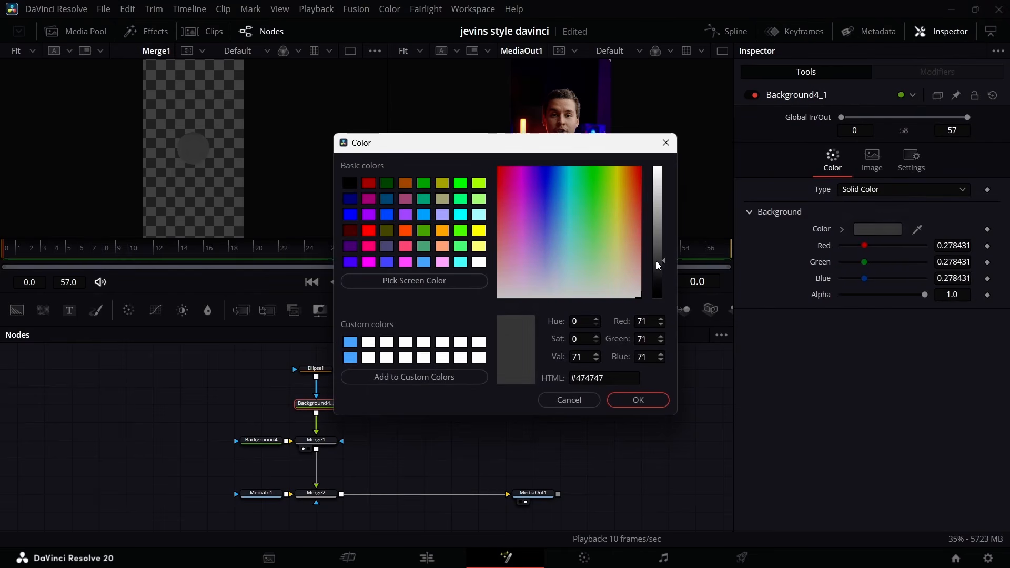
click(636, 400)
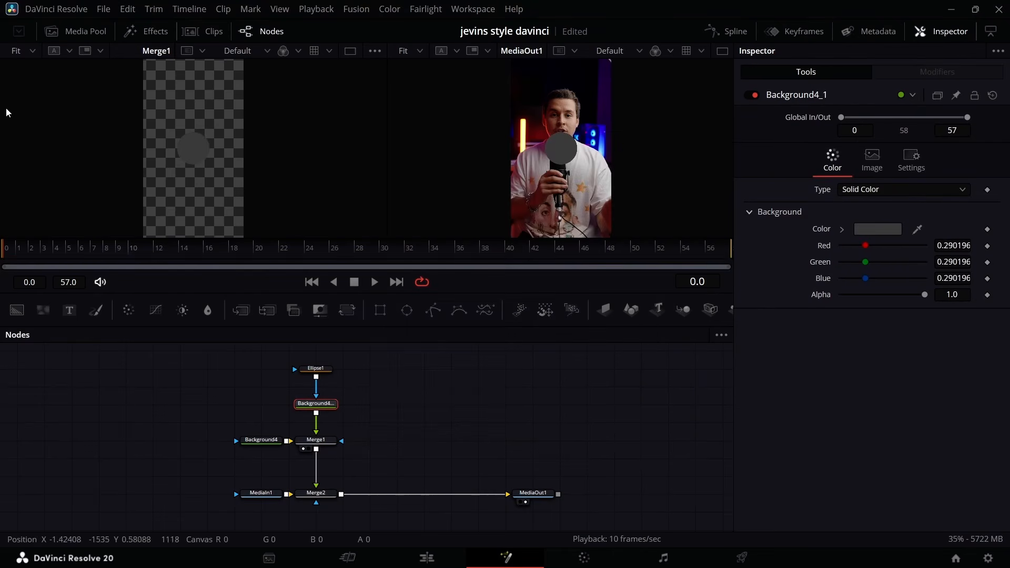
Merge the DaVinci Resolve logo image over the grey circle, scale it to 0.254, and show Merge3 in the viewer.
click(73, 31)
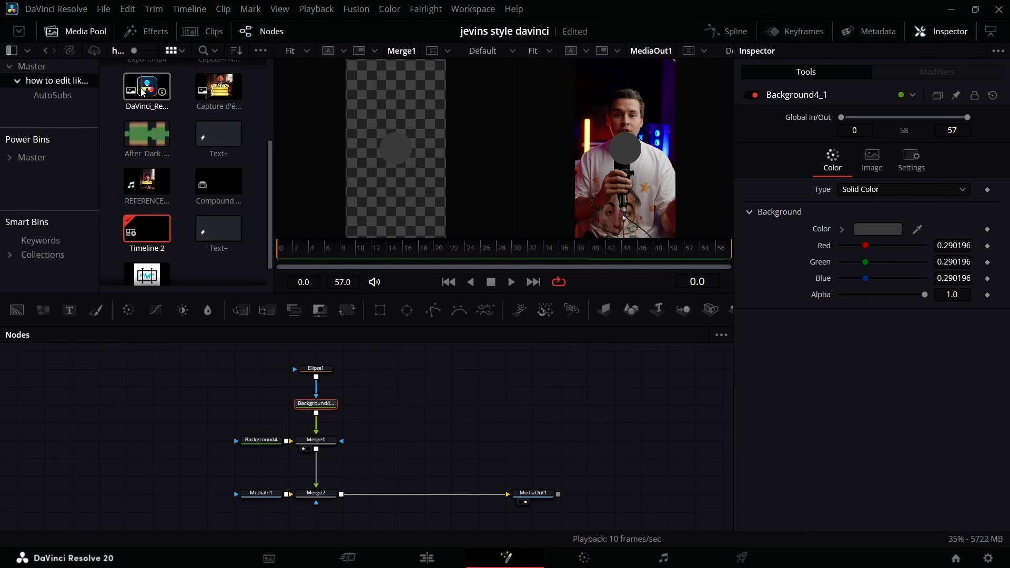
drag(143, 92, 317, 450)
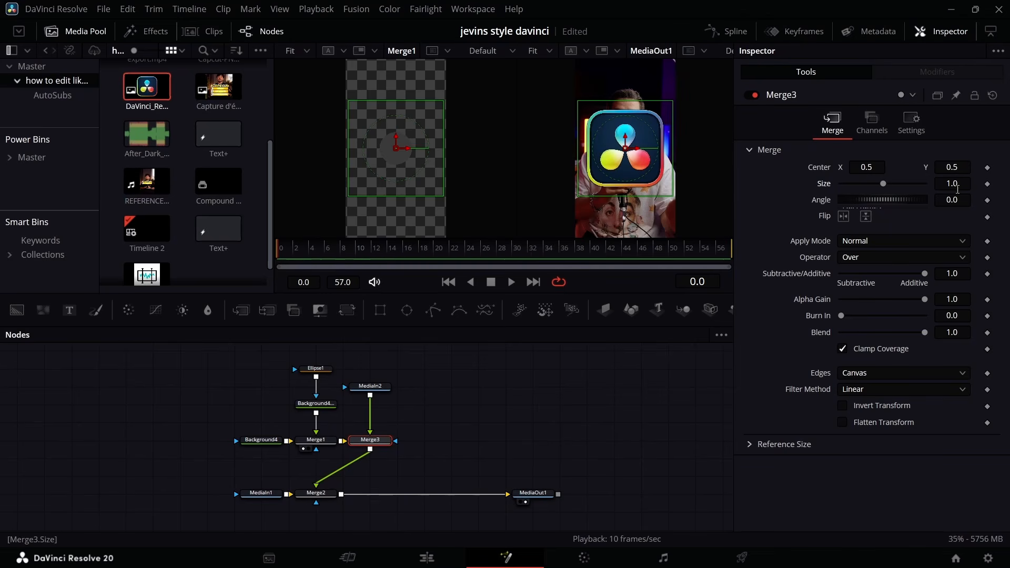
drag(958, 189, 862, 192)
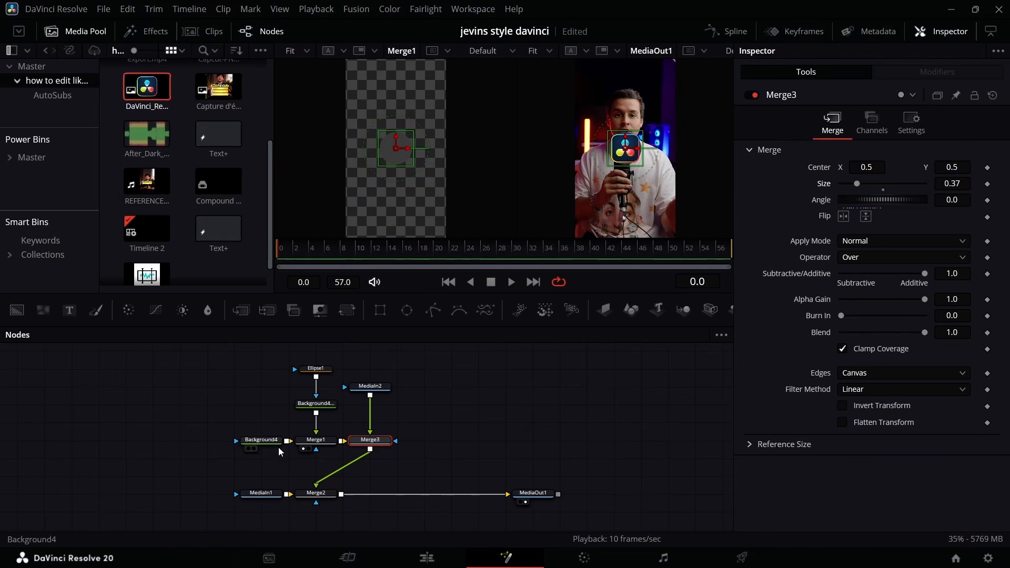
click(355, 448)
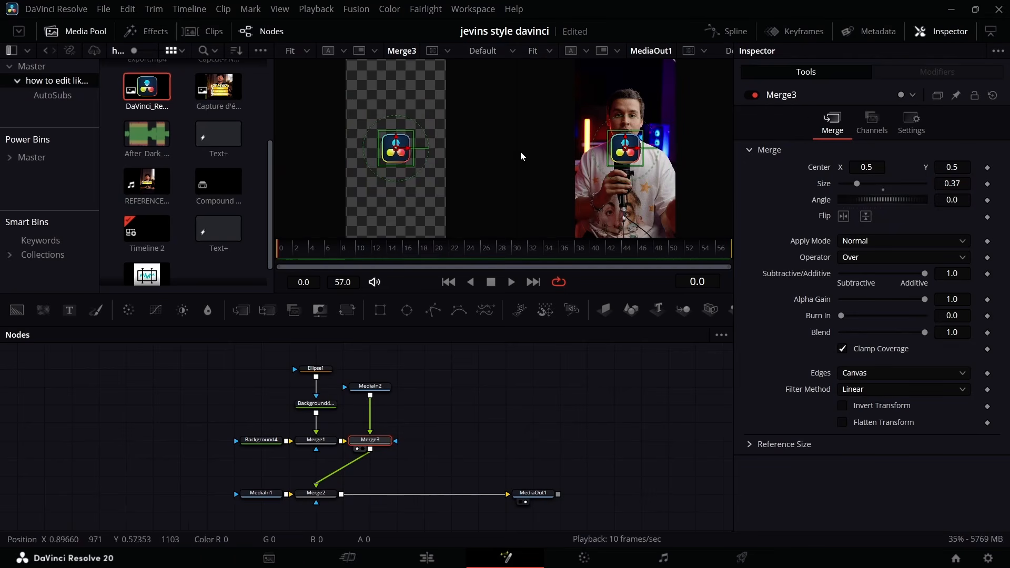
drag(952, 184, 927, 184)
click(84, 32)
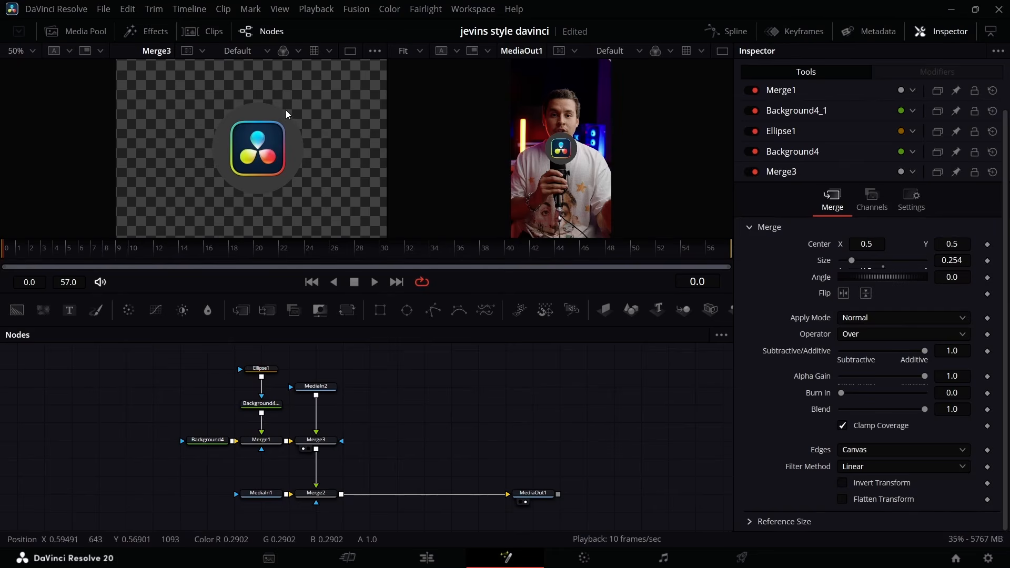
Duplicate the ellipse and its grey Background, merge the copy over Merge3, and show the new merge in the viewer.
drag(275, 349, 240, 418)
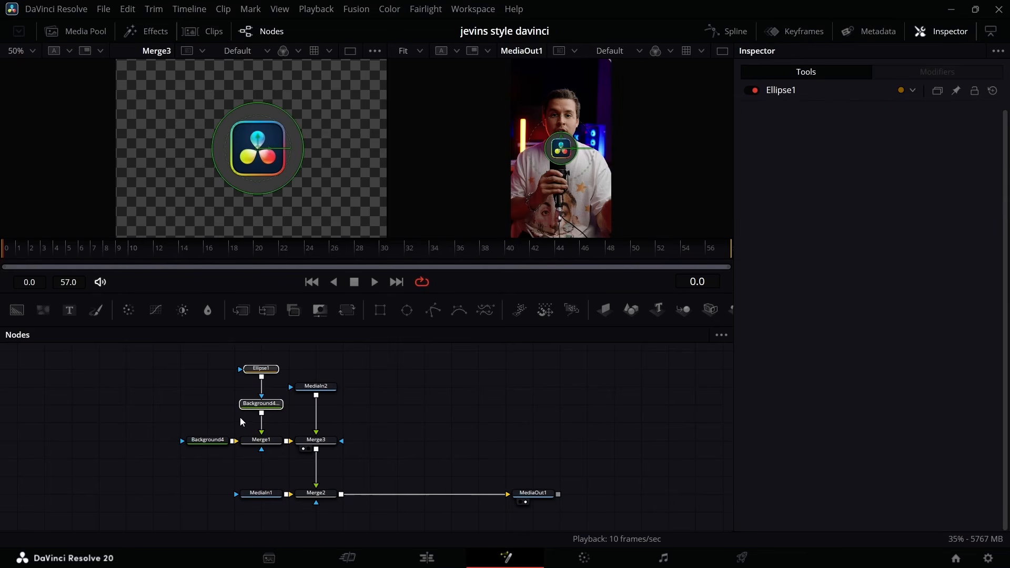
key(ctrl+c)
click(380, 380)
key(ctrl+v)
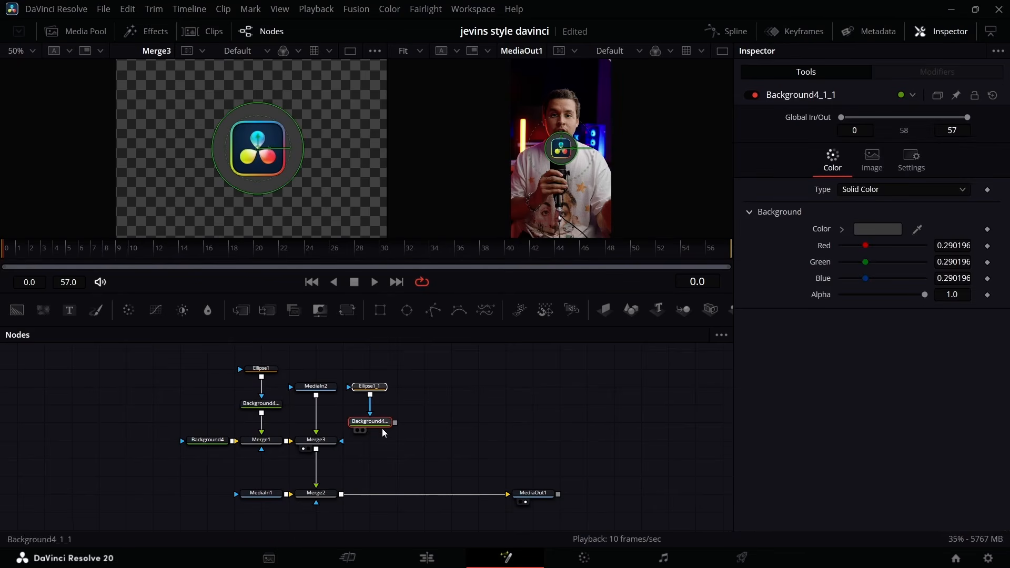
drag(396, 422, 315, 453)
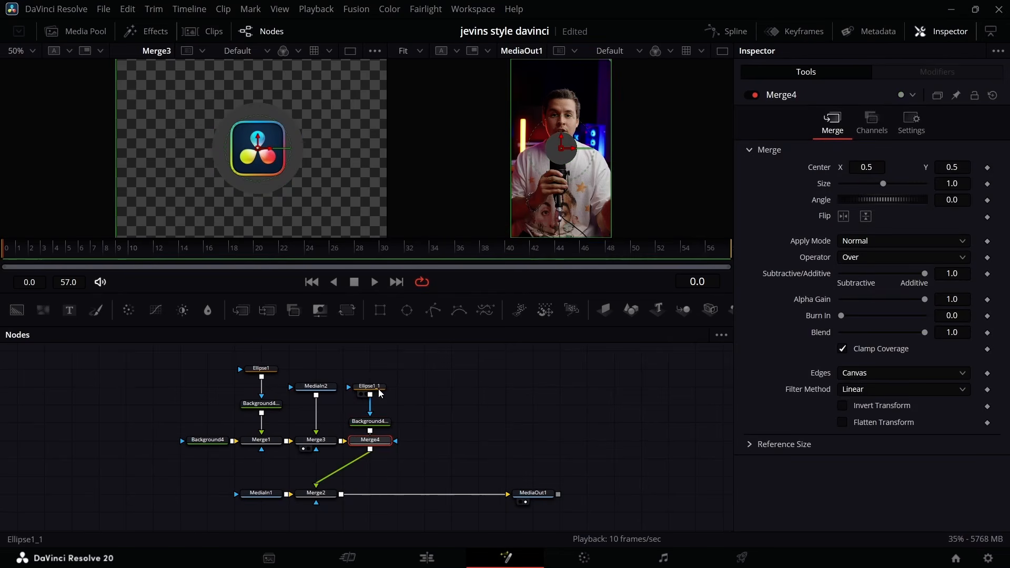
click(357, 451)
Turn the copied ellipse into a white badge with a height of about 0.079 on the grey circle's upper-right edge.
click(382, 387)
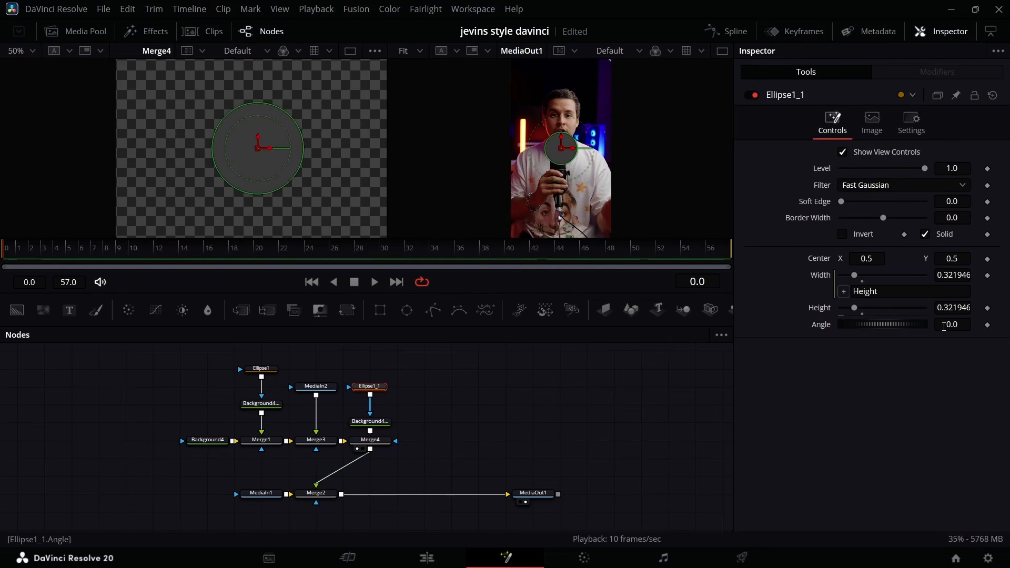
drag(956, 306, 829, 306)
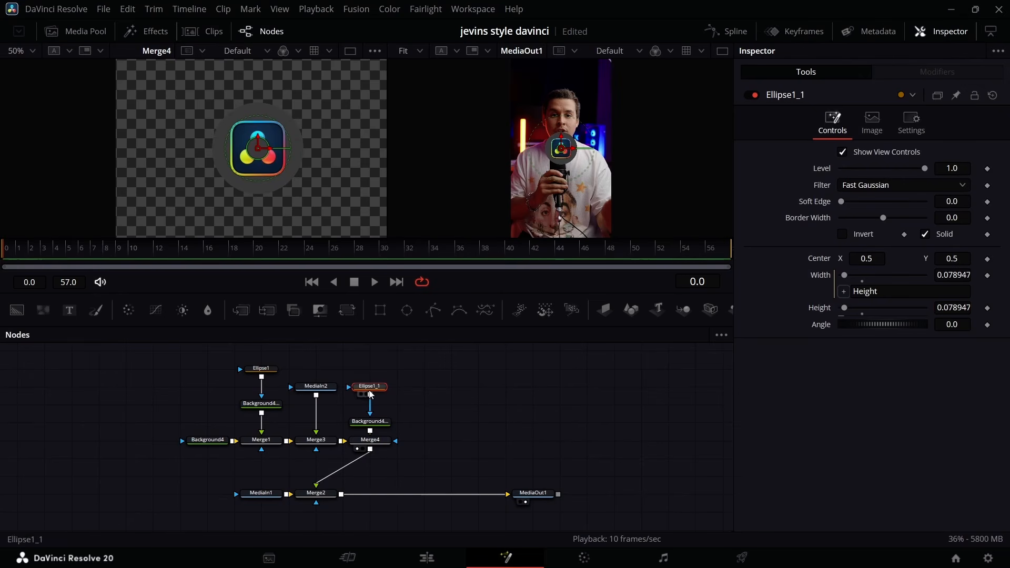
drag(257, 149, 290, 112)
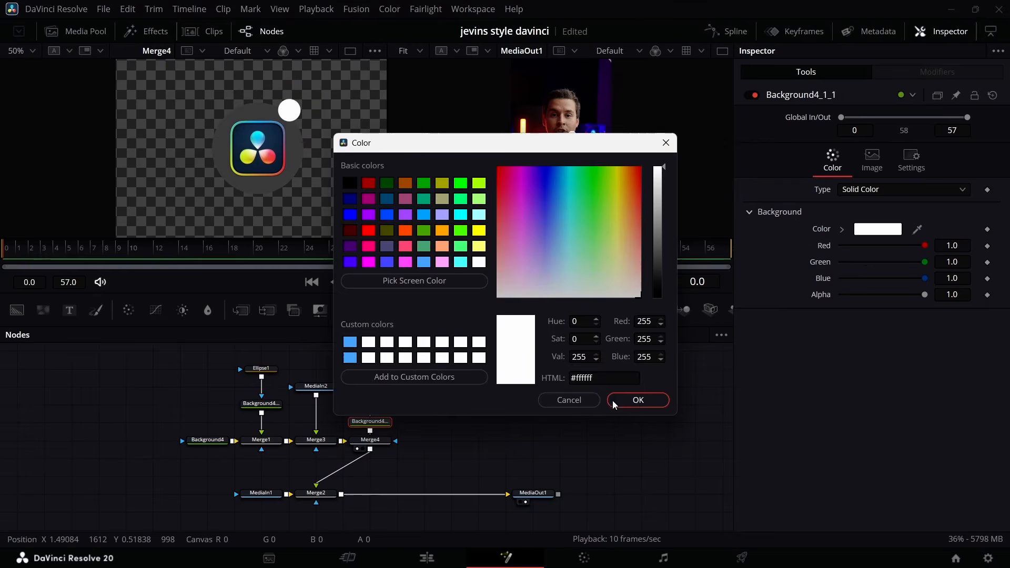
click(615, 401)
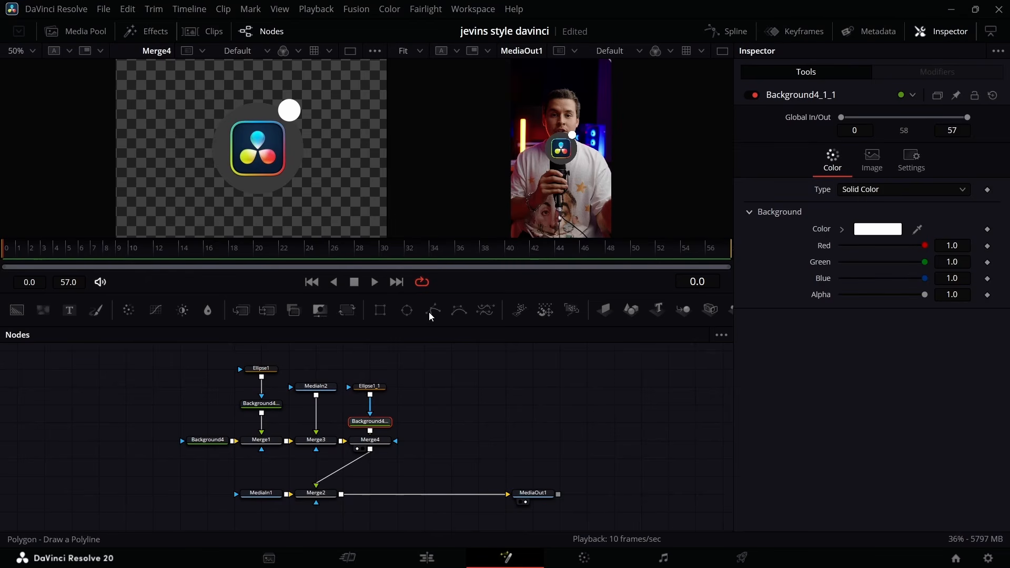
Merge a new Background with a Polygon mask over Merge4 and draw a checkmark path inside the white badge.
drag(433, 311, 421, 386)
drag(15, 314, 371, 451)
drag(185, 365, 319, 436)
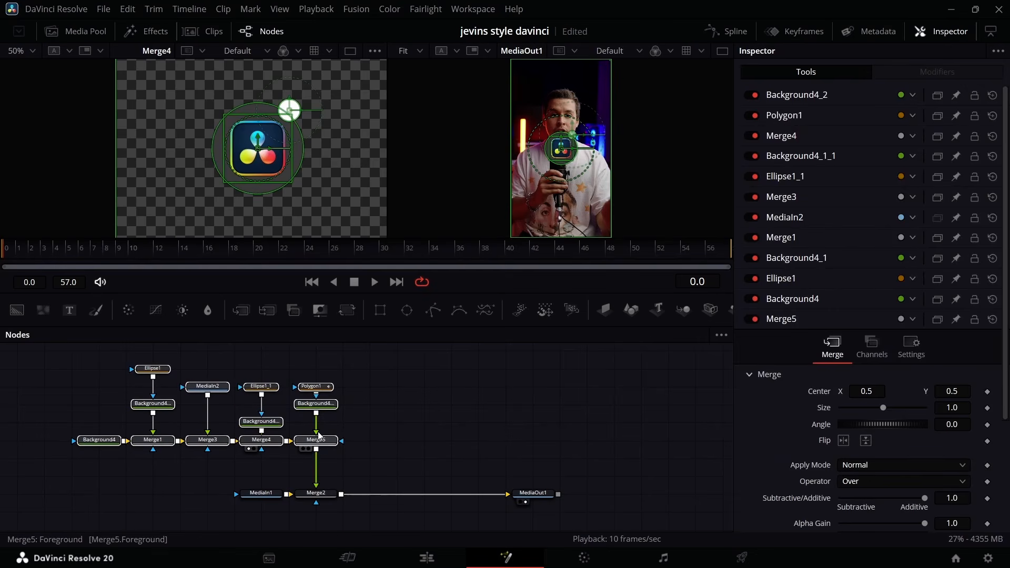
click(328, 389)
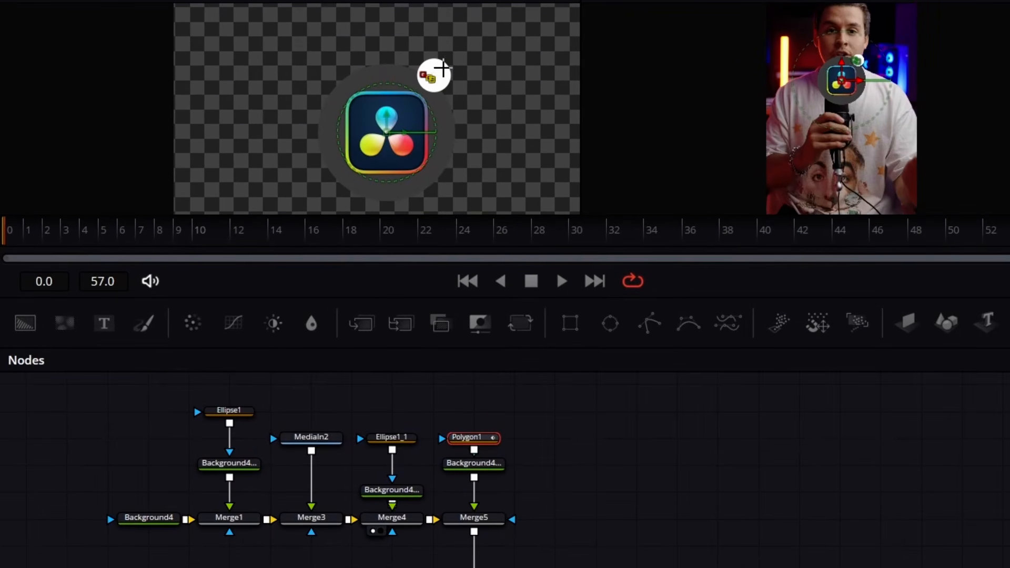
click(443, 68)
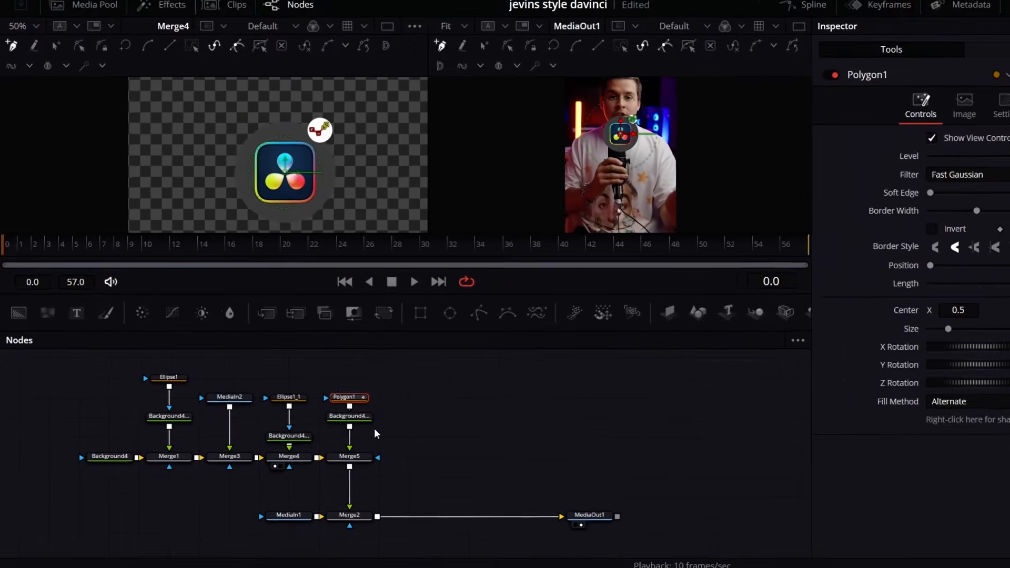
Make the checkmark's Background opaque pure green, with Alpha and Green both at 1.0.
click(474, 462)
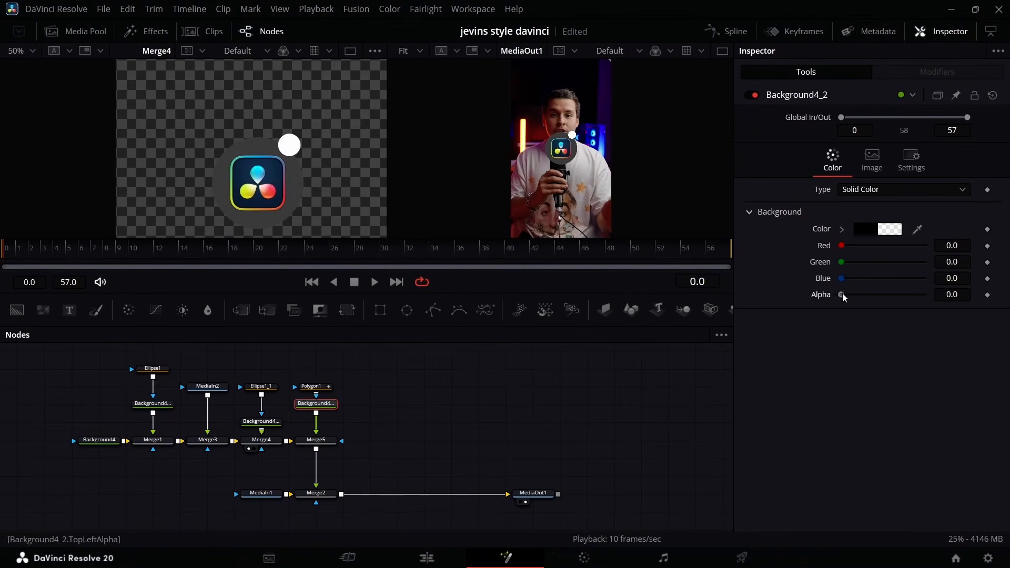
drag(843, 295, 925, 294)
drag(852, 262, 924, 262)
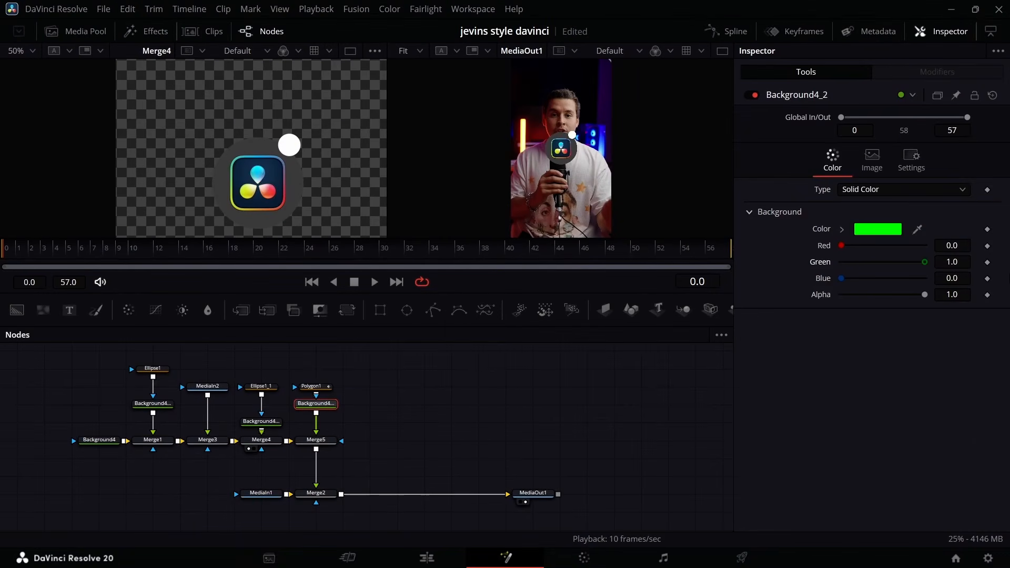
Turn off Solid on the polygon and increase its border width to outline the checkmark, showing Merge5 in the viewer.
click(311, 387)
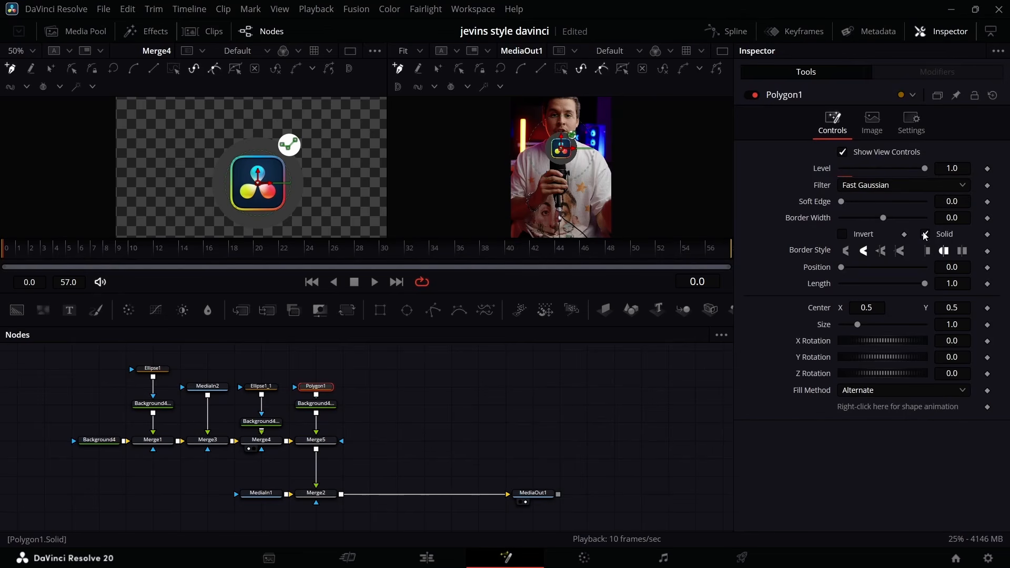
click(943, 222)
mouse_move(943, 222)
mouse_down()
mouse_move(963, 221)
mouse_move(939, 218)
mouse_up()
click(392, 421)
click(303, 449)
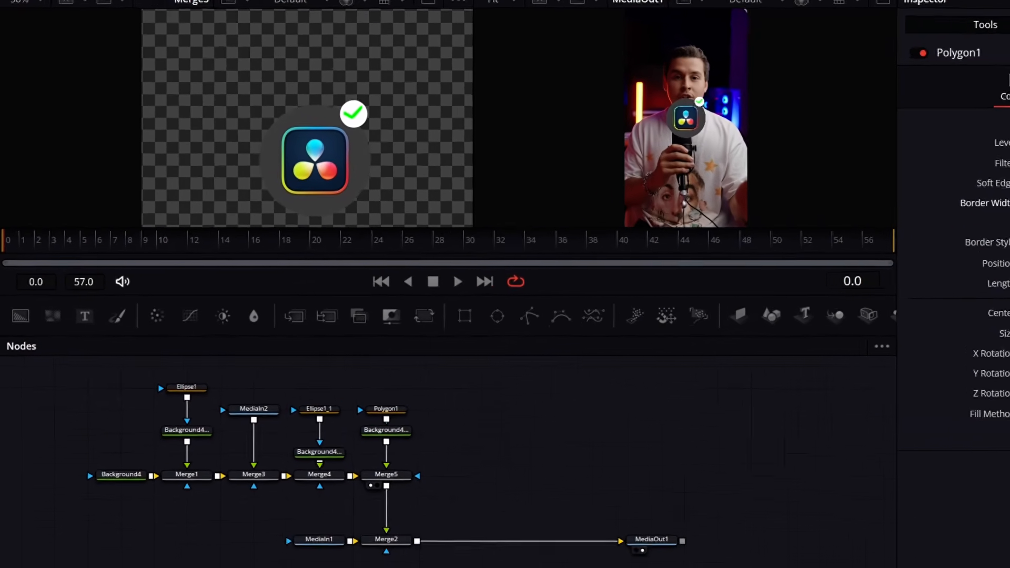
Darken the checkmark's Background colour to green #009100.
click(481, 440)
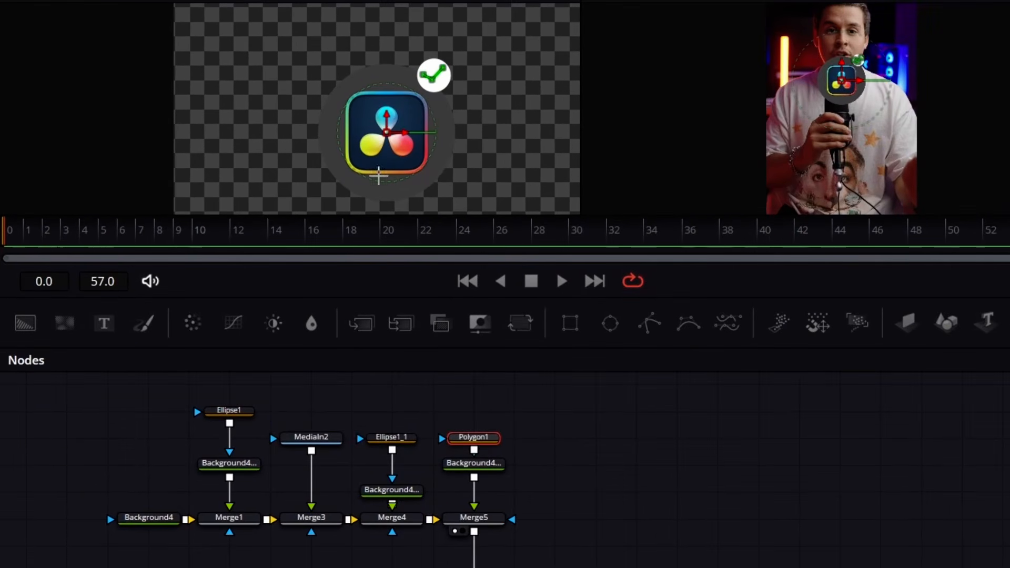
click(474, 464)
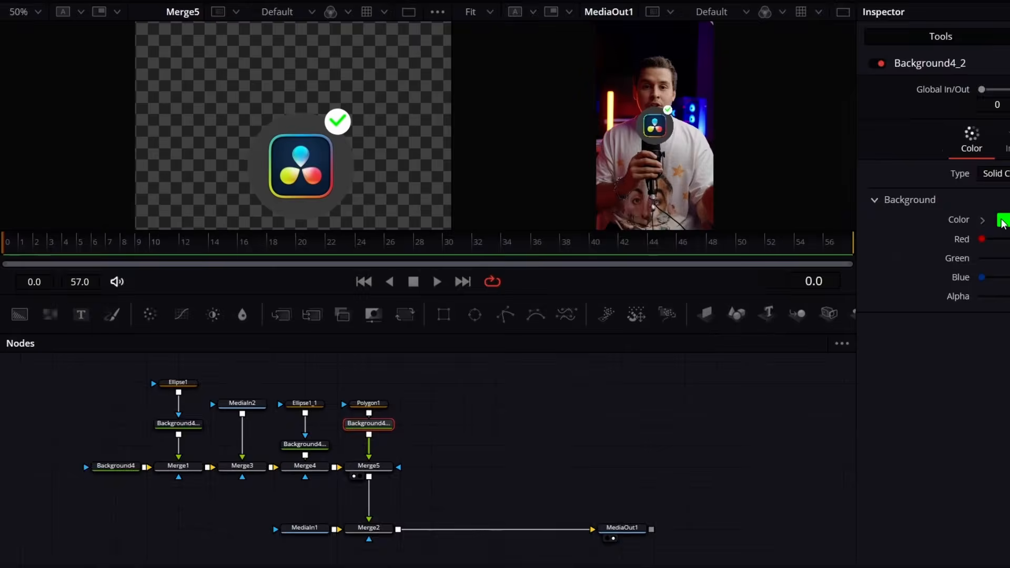
click(1002, 221)
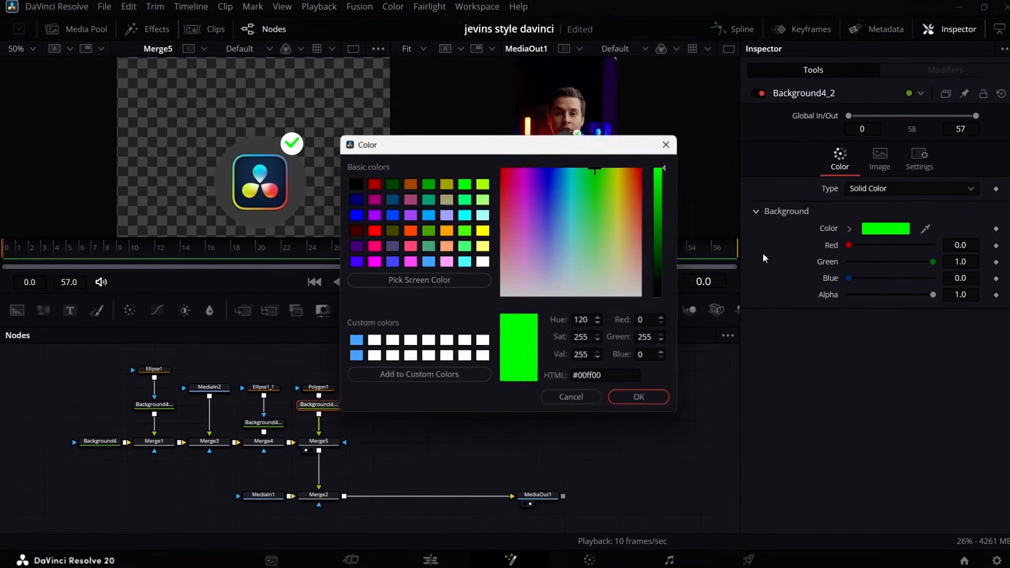
drag(760, 213, 772, 217)
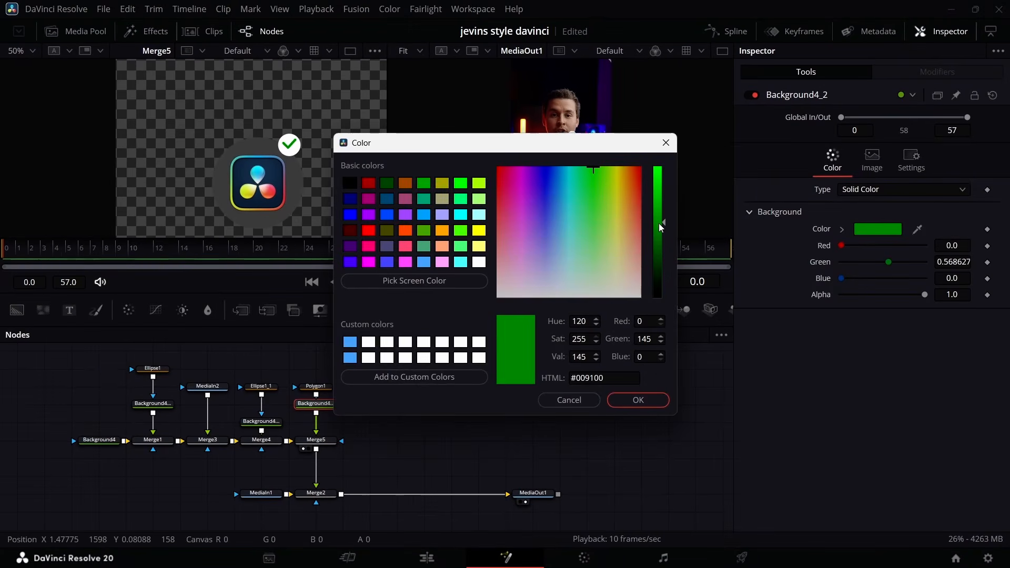
click(616, 399)
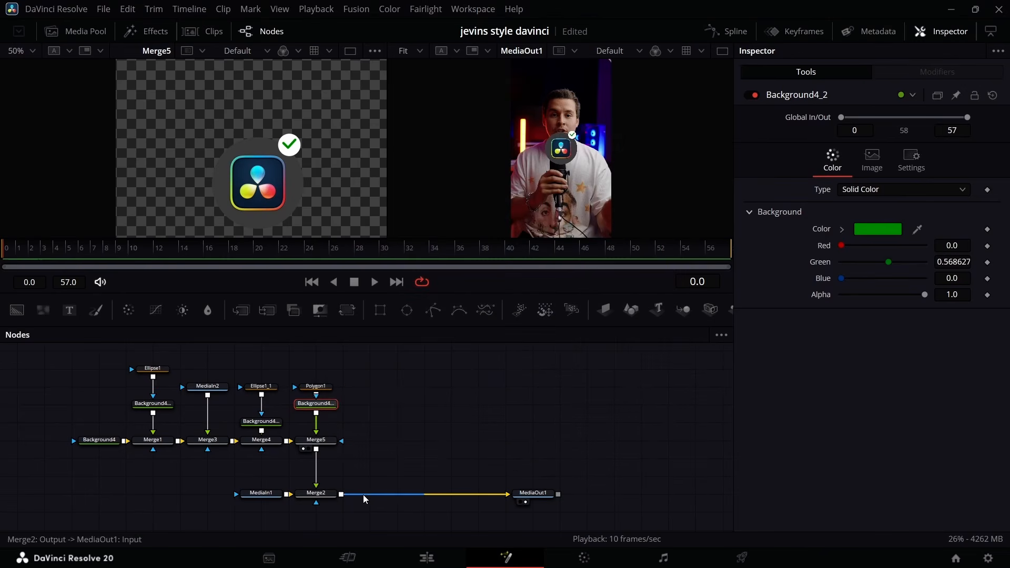
Keyframe Merge5's Blend from 0.0 at frame 24 to 1.0 at frame 30 to fade in the checkmark.
click(316, 440)
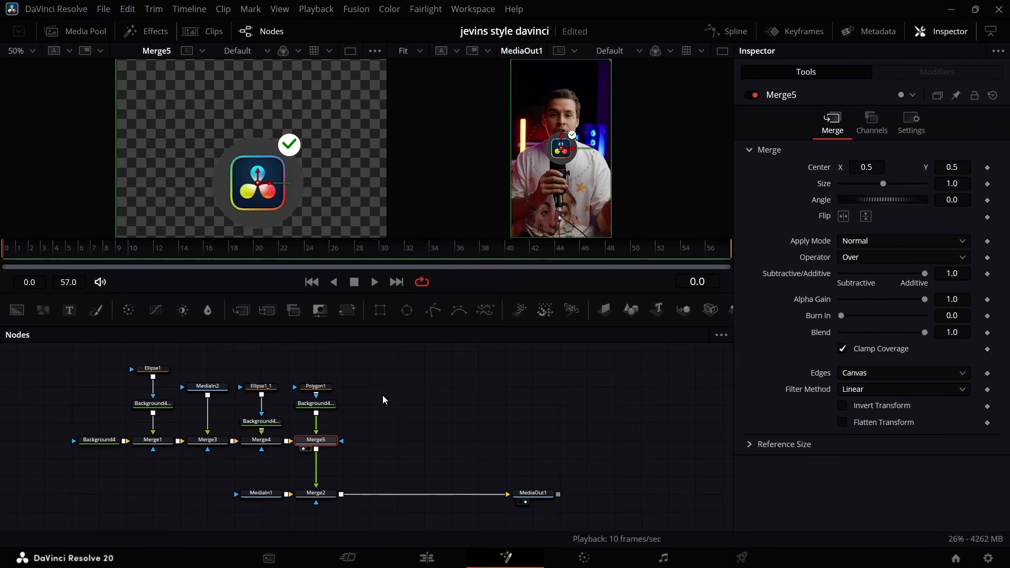
drag(323, 247, 236, 252)
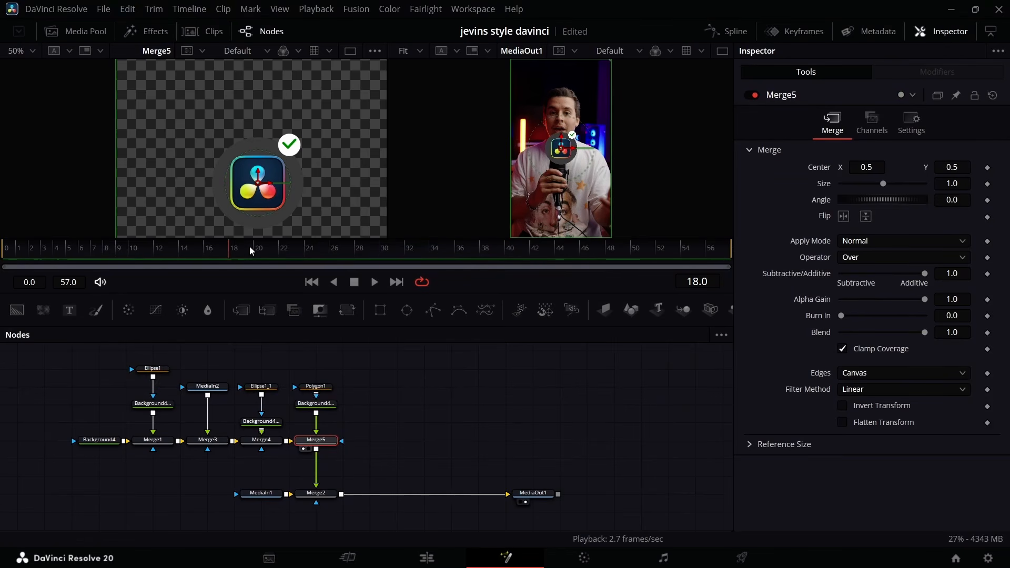
drag(259, 252, 371, 259)
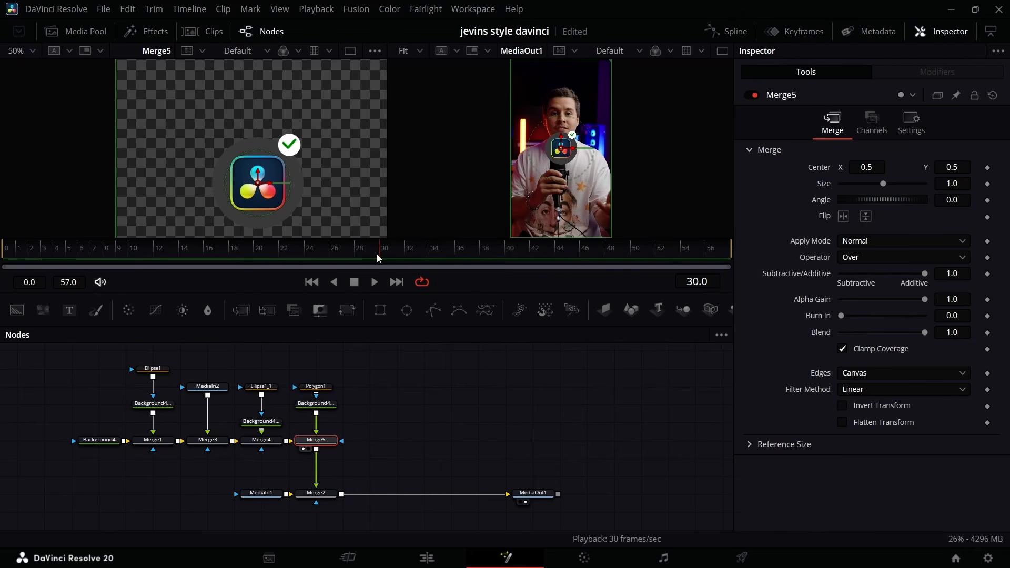
drag(378, 249, 311, 257)
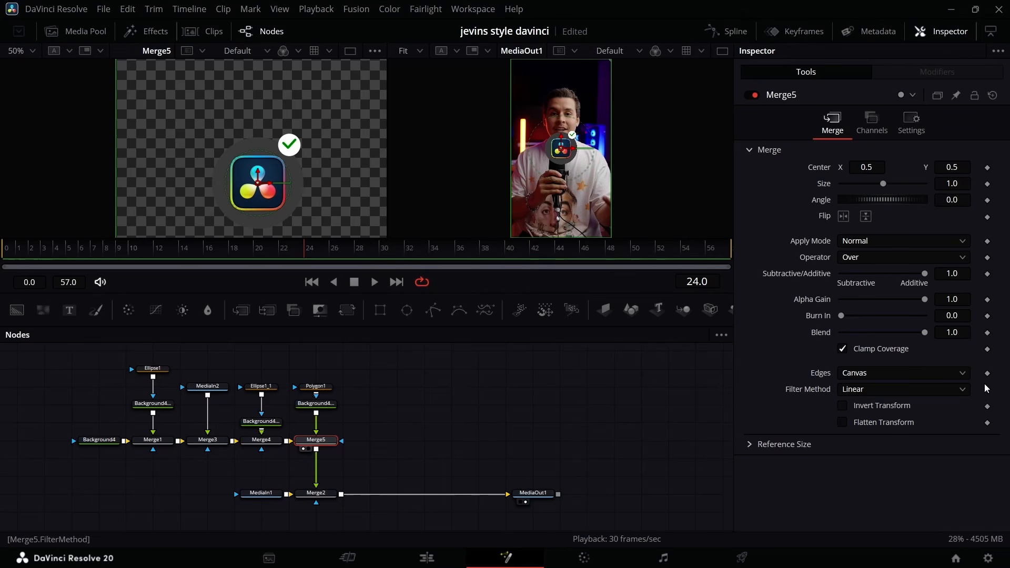
click(988, 333)
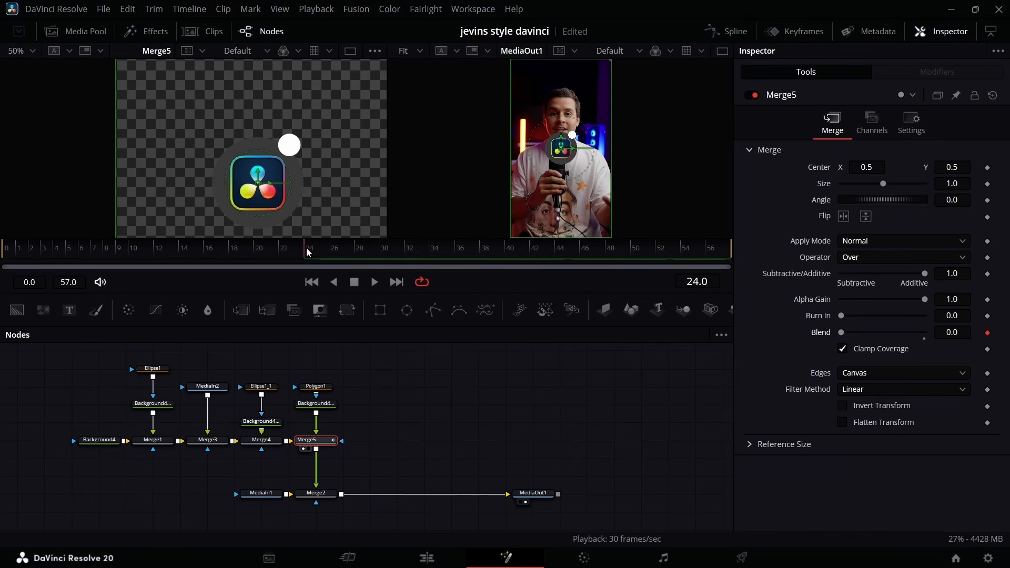
drag(308, 252, 380, 263)
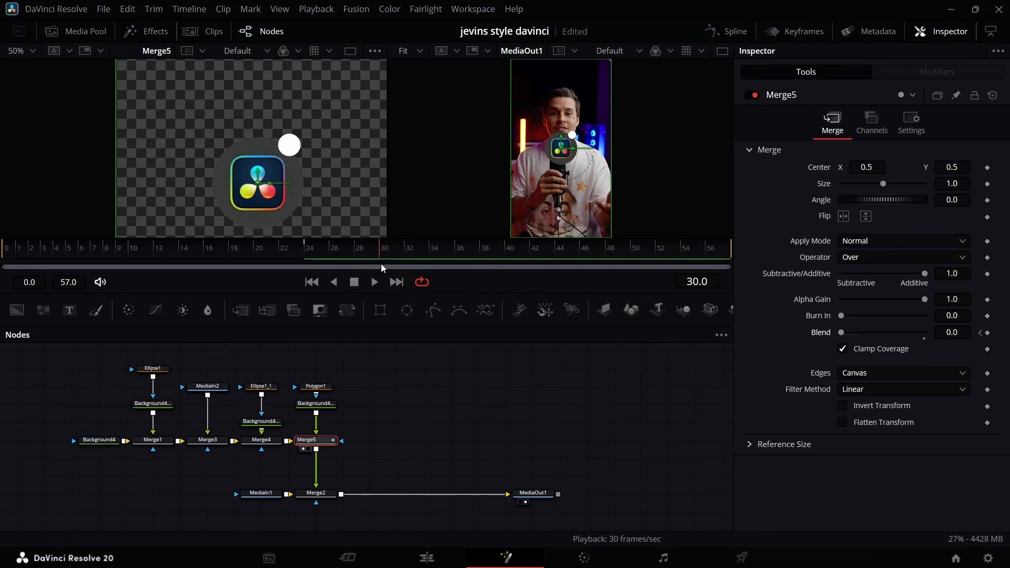
drag(842, 333, 926, 333)
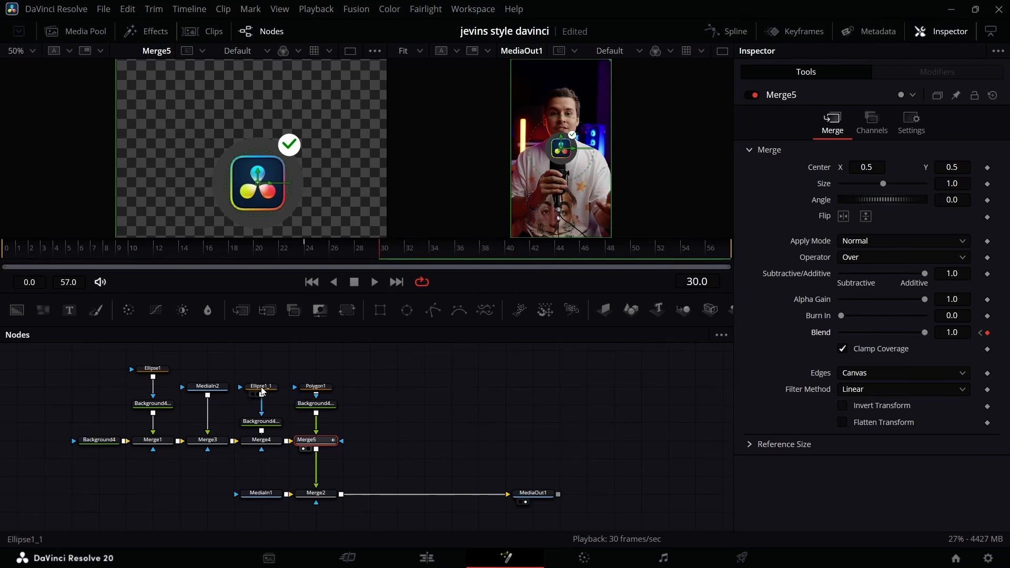
scroll(269, 387, left, 2)
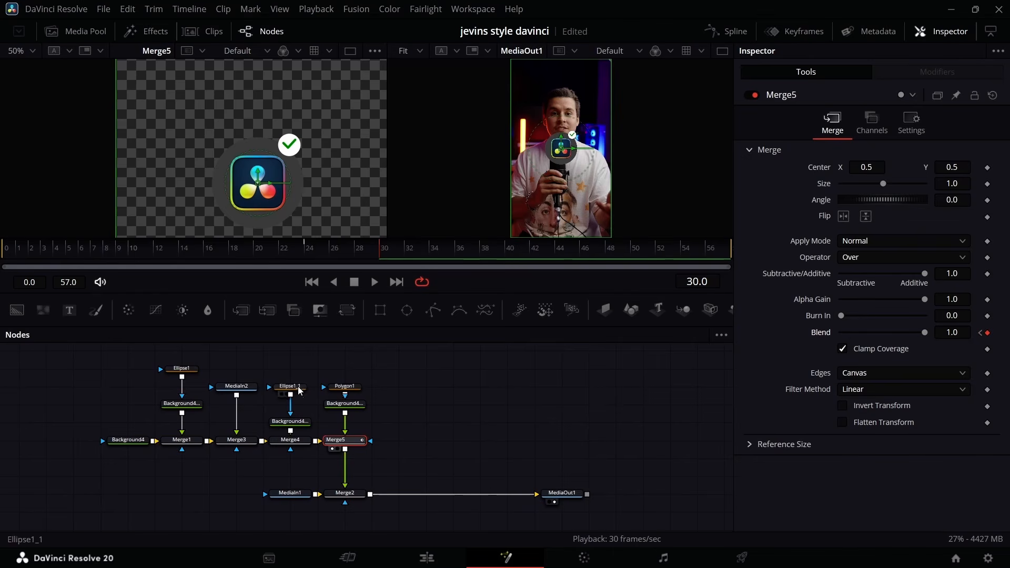
Merge the checkmark over its white circle in a new merge feeding Merge5, and delete the redundant Merge4.
drag(302, 373, 352, 372)
click(289, 427)
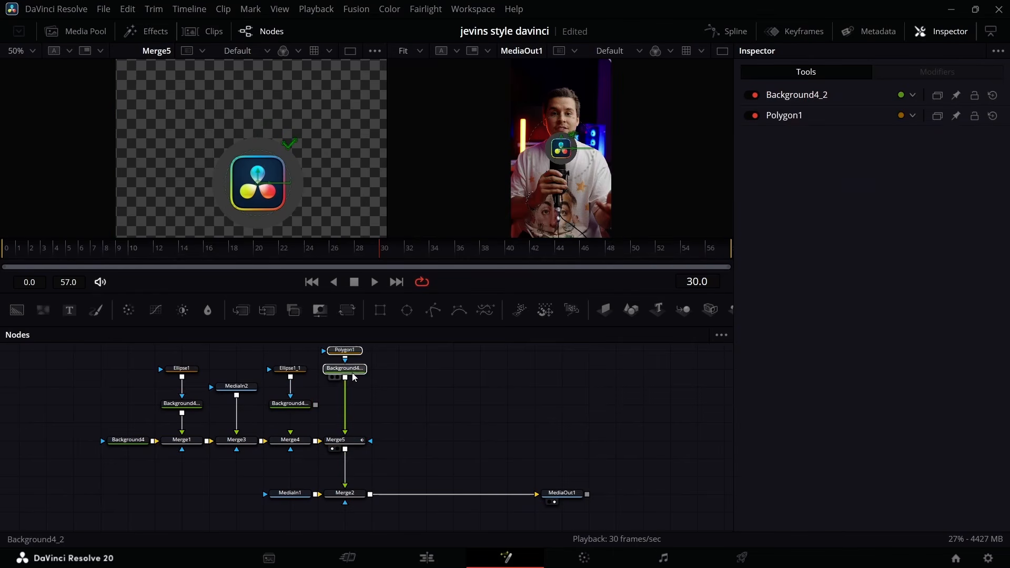
drag(316, 405, 345, 378)
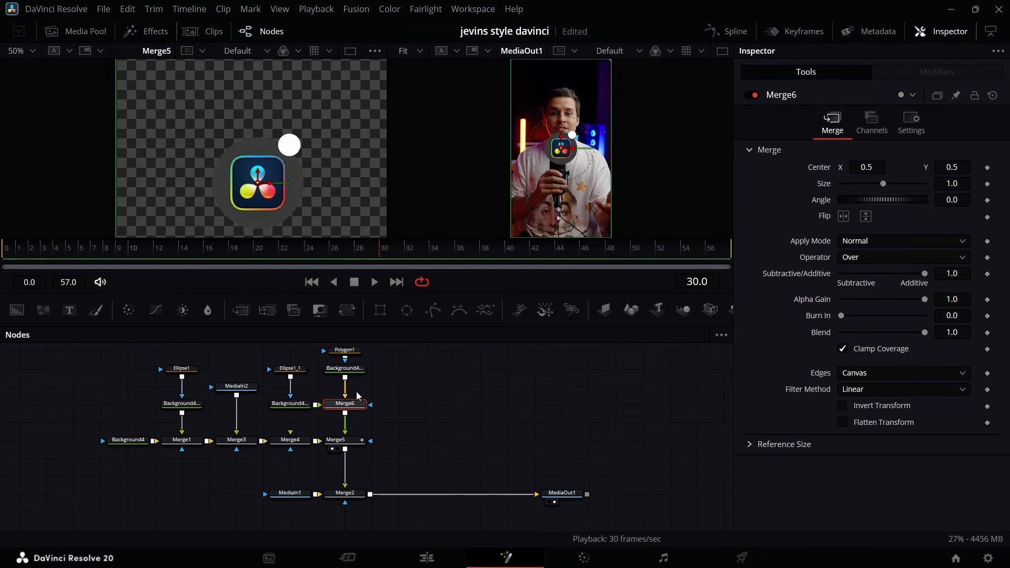
mouse_move(361, 407)
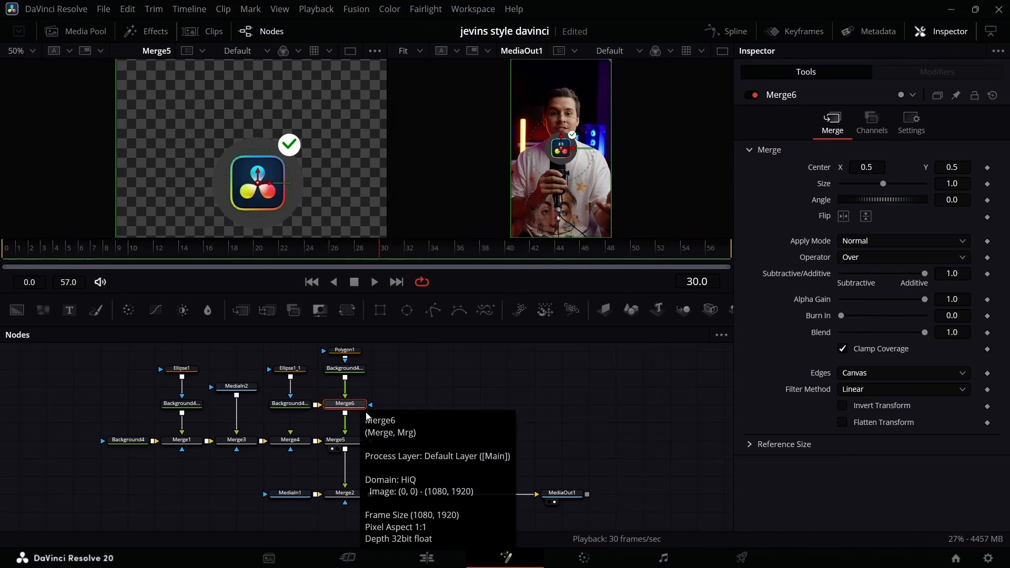
click(293, 446)
key(Delete)
click(347, 442)
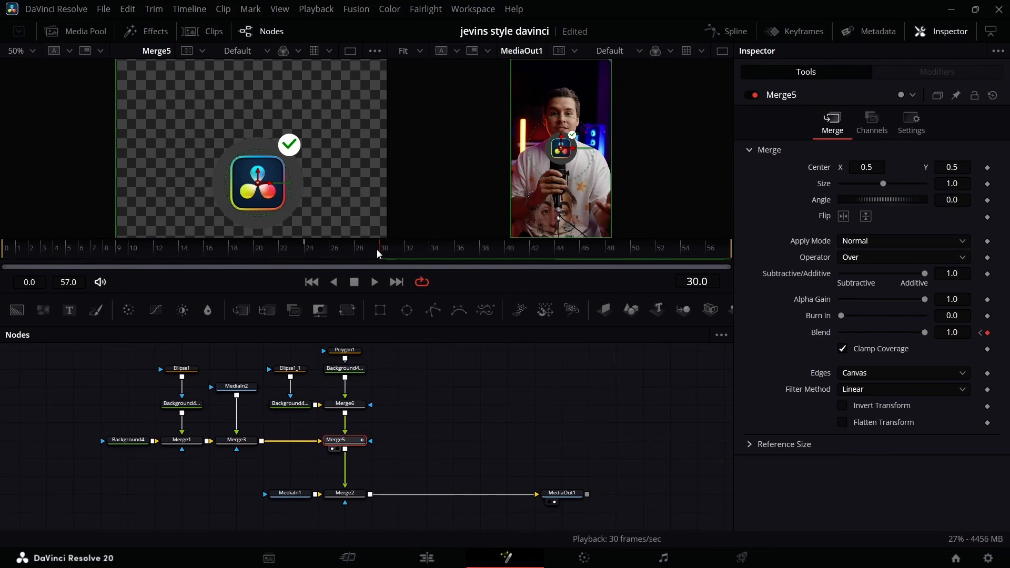
Add a Transform after Merge5 and move the badged logo to about X 0.22, Y 0.28, over the speaker's lower chest.
mouse_move(377, 251)
mouse_down()
mouse_move(343, 254)
mouse_move(381, 257)
mouse_up()
click(347, 310)
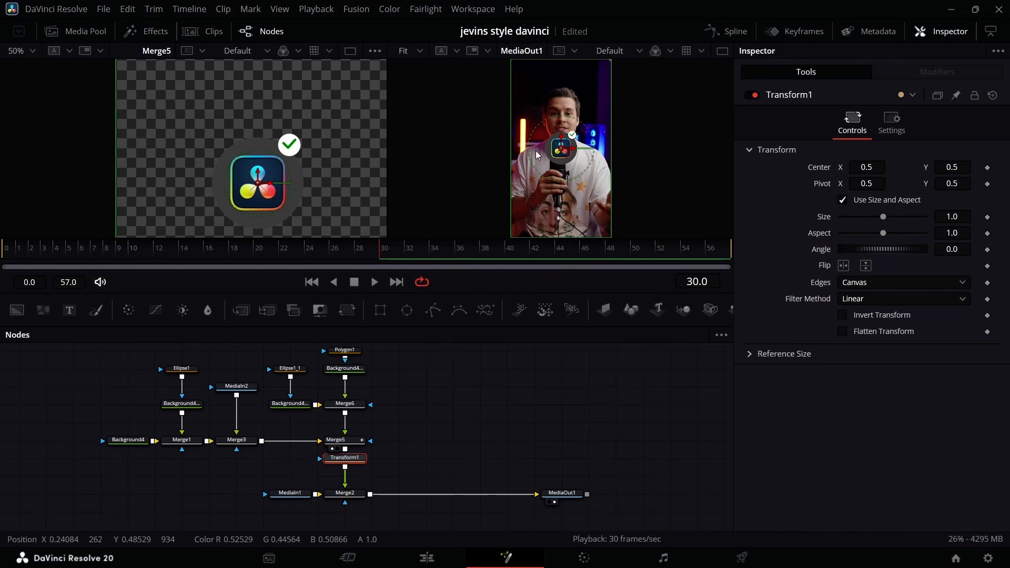
drag(560, 155, 534, 191)
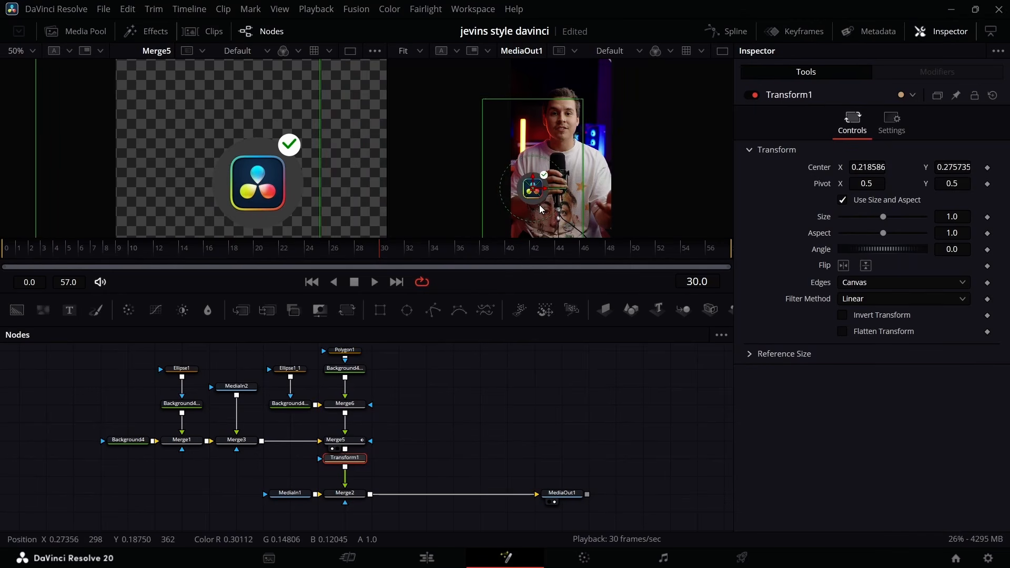
Duplicate the whole logo node group, including Transform1, and place the copy above the original in the node graph.
scroll(361, 430, up, 3)
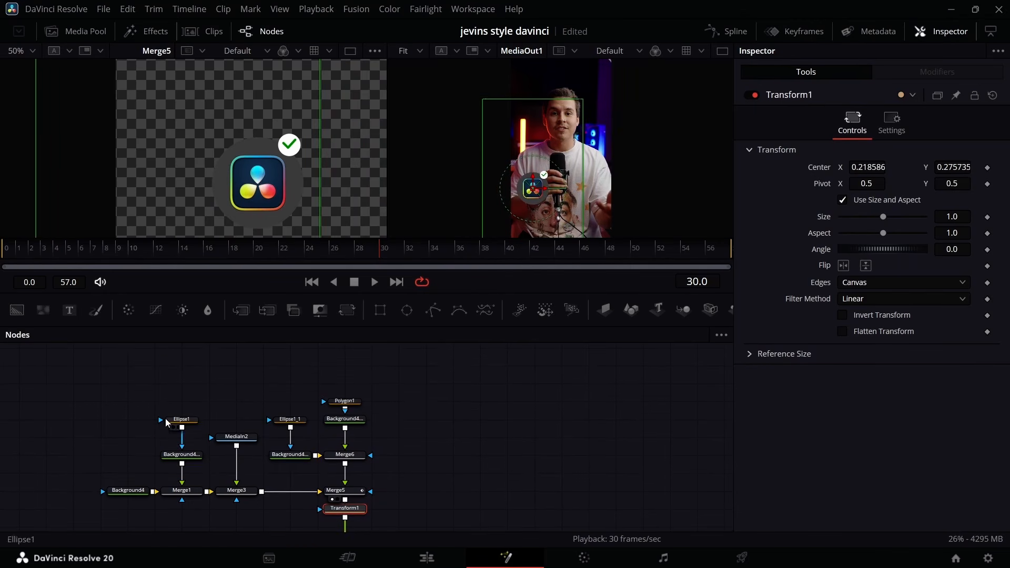
drag(112, 400, 383, 519)
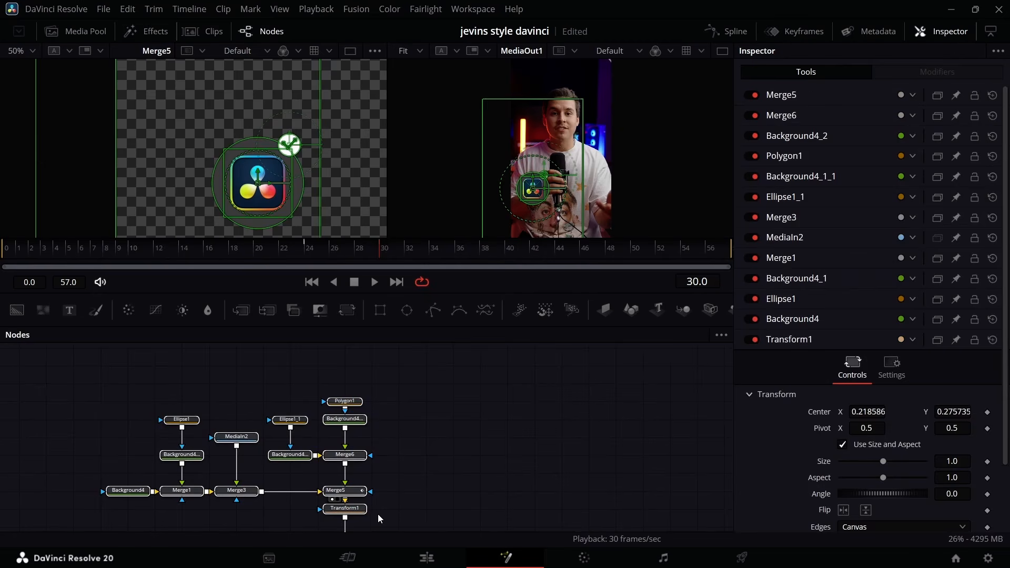
click(489, 430)
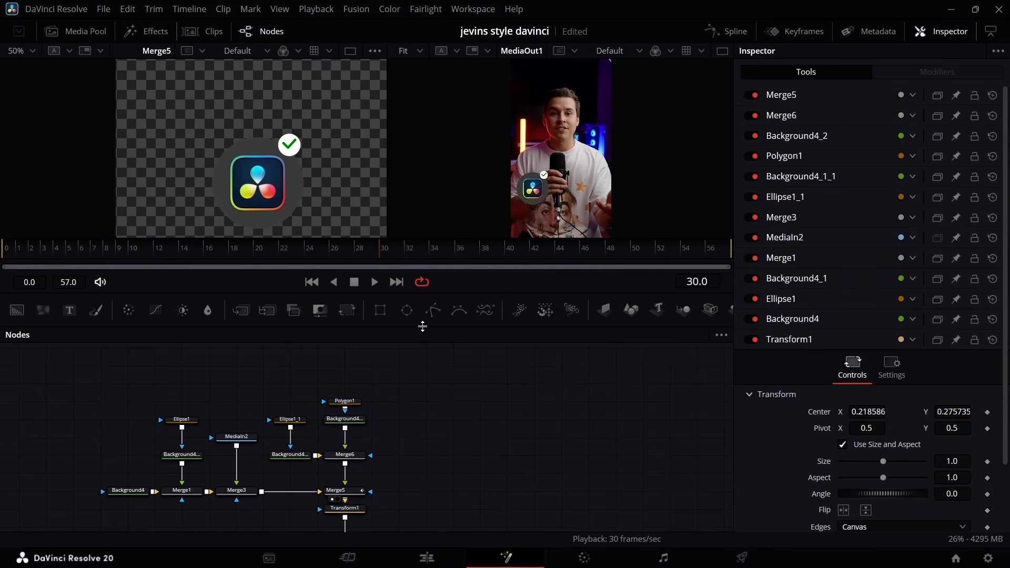
drag(422, 326, 423, 327)
key(ctrl+v)
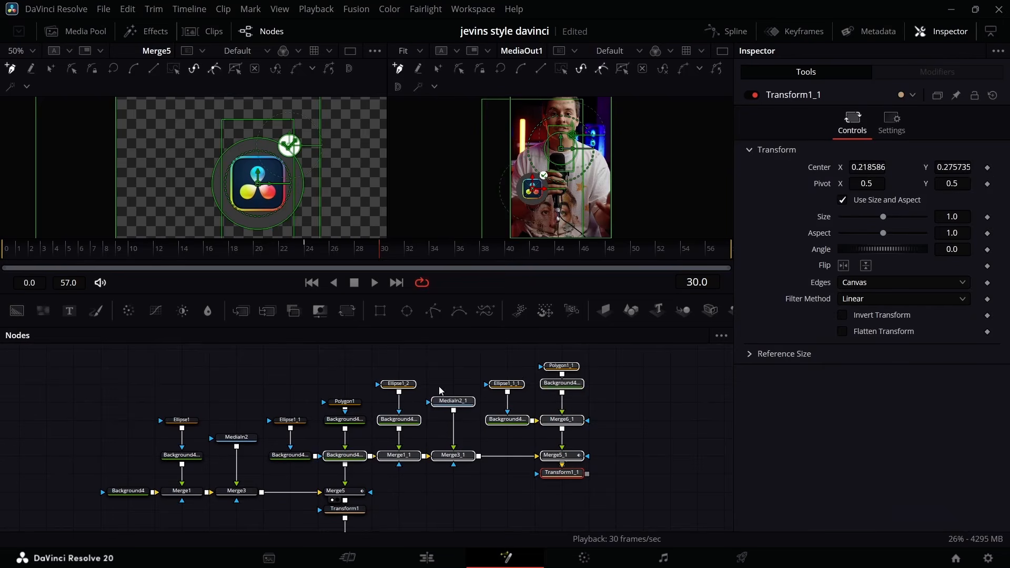
drag(525, 379, 506, 458)
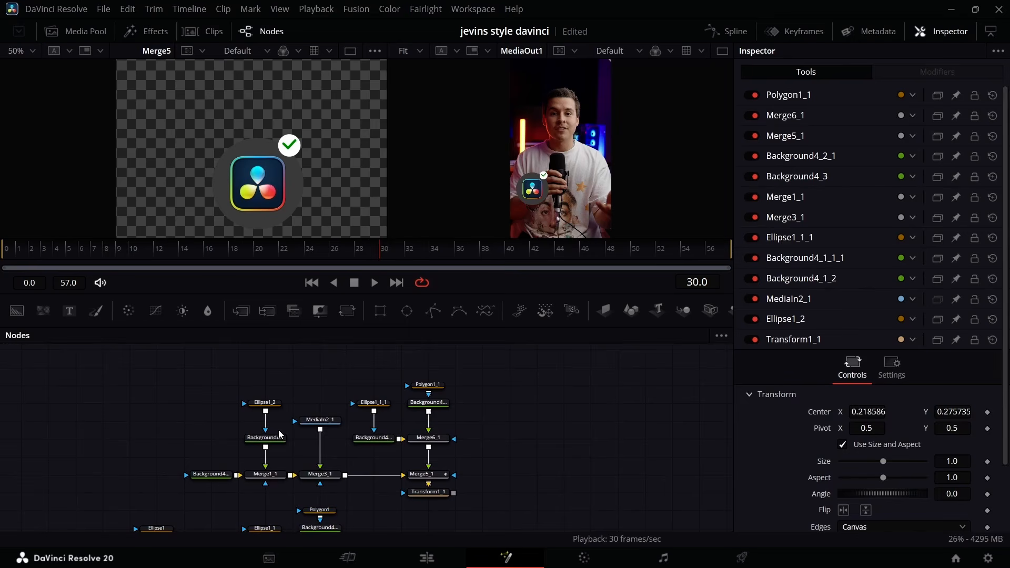
Replace the duplicated group's DaVinci Resolve image with the Adobe After Effects icon, connected to Merge3_1.
click(314, 422)
key(Delete)
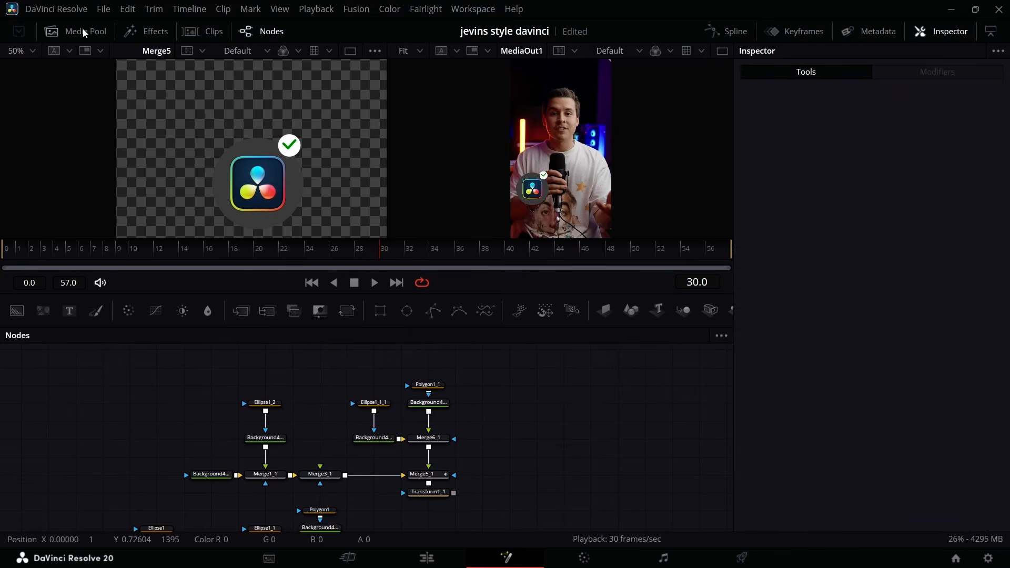
click(76, 31)
drag(151, 142, 319, 402)
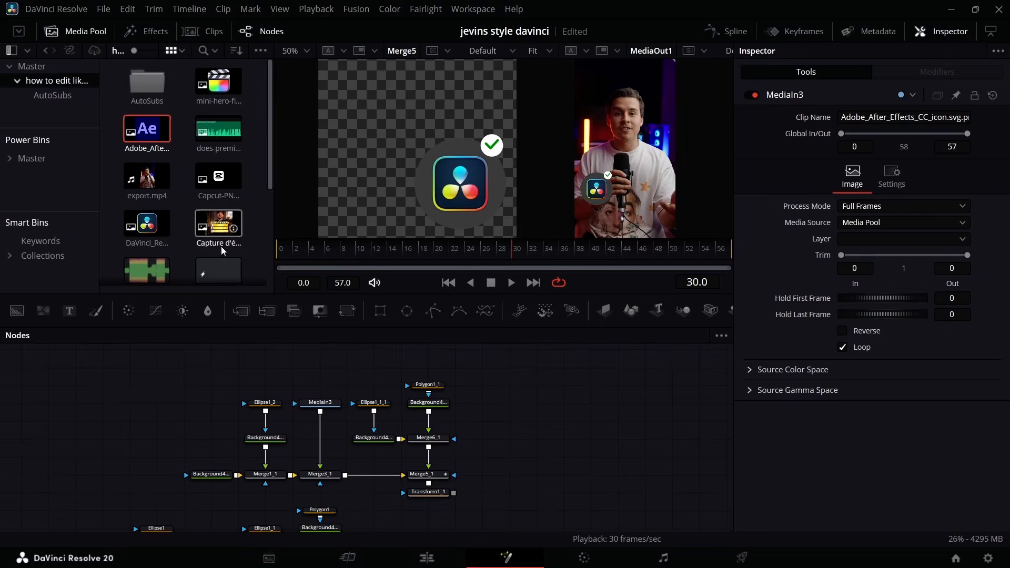
Add the mini-hero-final-cut-pro image to the node graph and paste a third logo node group above the second.
key(ctrl+a)
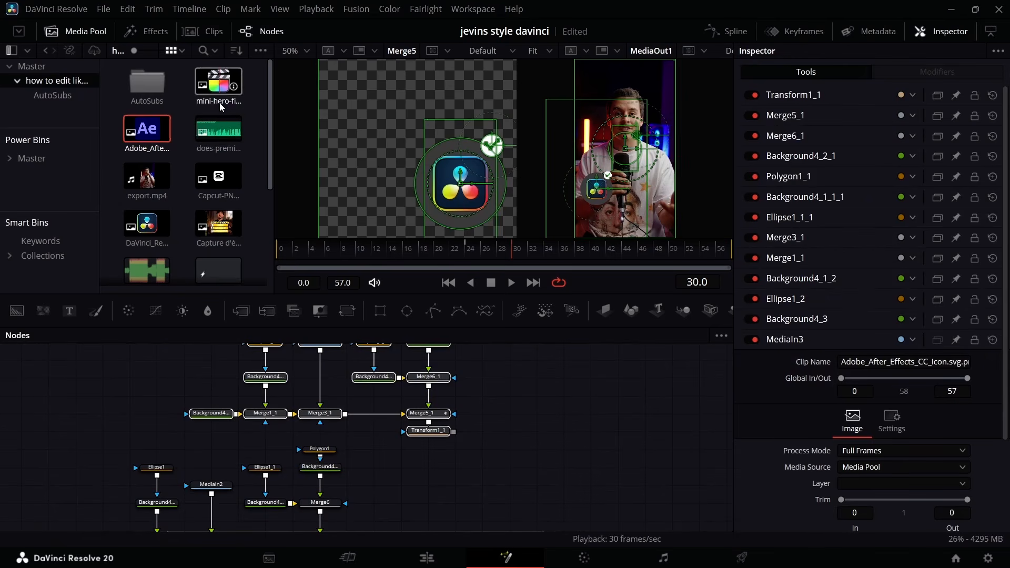
drag(221, 107, 499, 395)
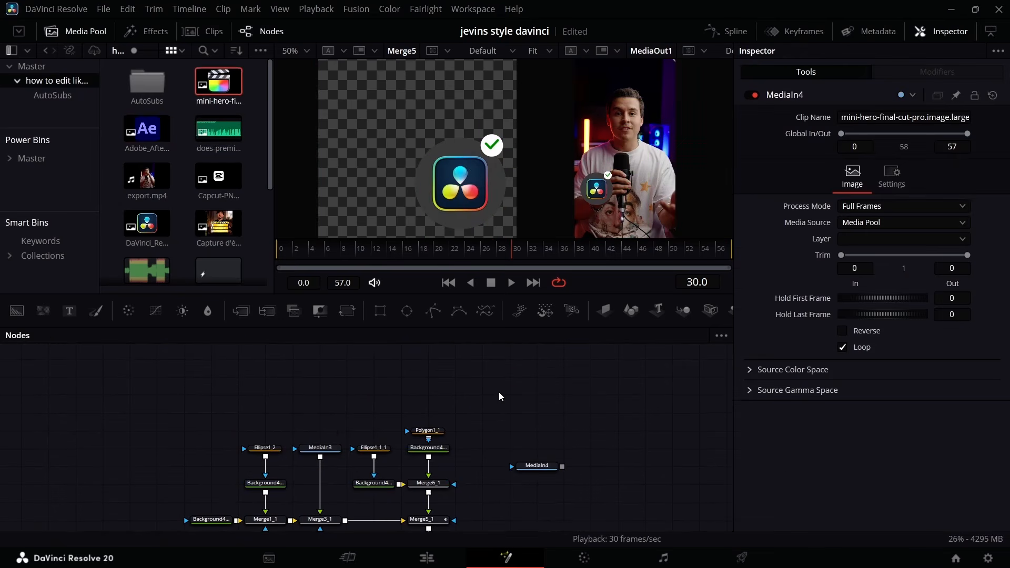
key(ctrl+v)
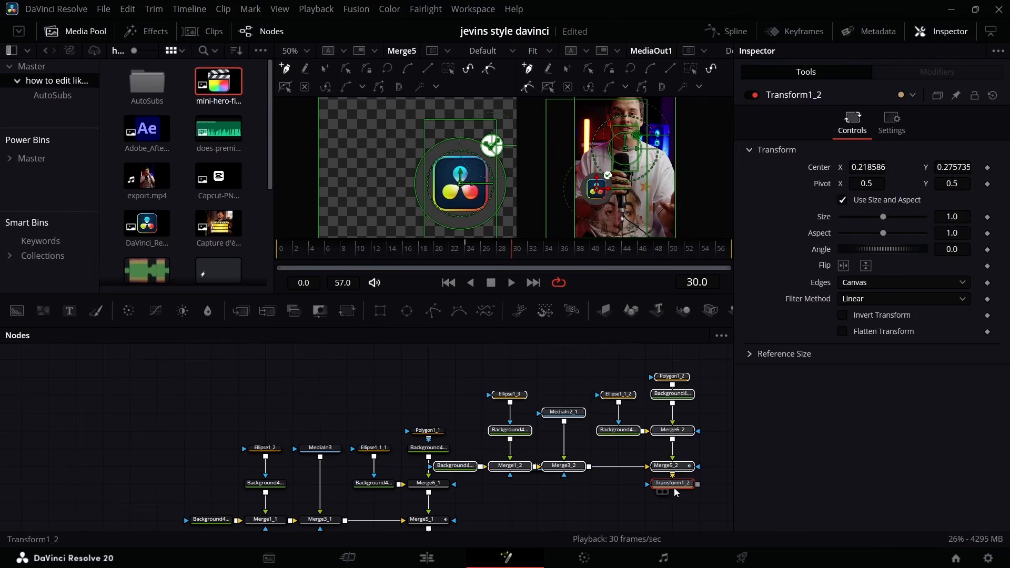
drag(674, 487, 563, 402)
Replace the third group's DaVinci Resolve image with the Final Cut Pro image, connected to Merge3_2.
click(465, 412)
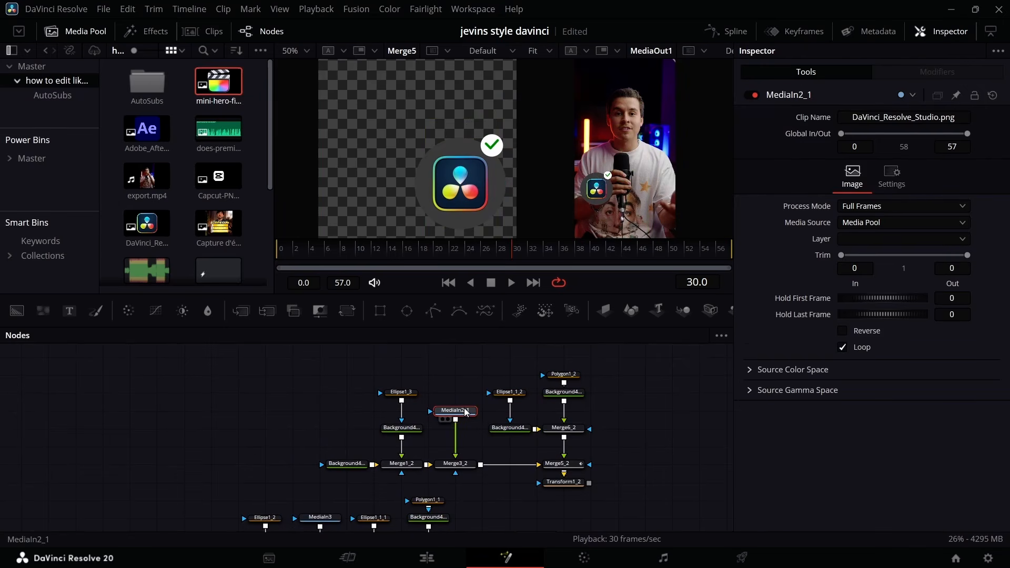
key(Delete)
scroll(484, 443, down, 2)
click(474, 382)
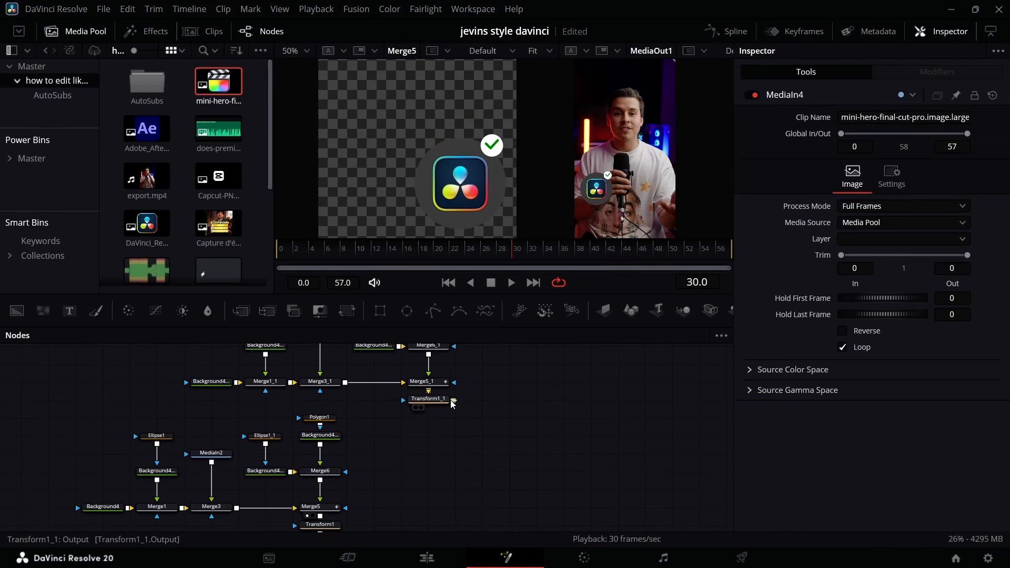
Merge the After Effects and Final Cut Pro groups onto the first logo's output ahead of Merge2, and realign the main nodes.
drag(453, 401, 322, 435)
scroll(401, 463, up, 2)
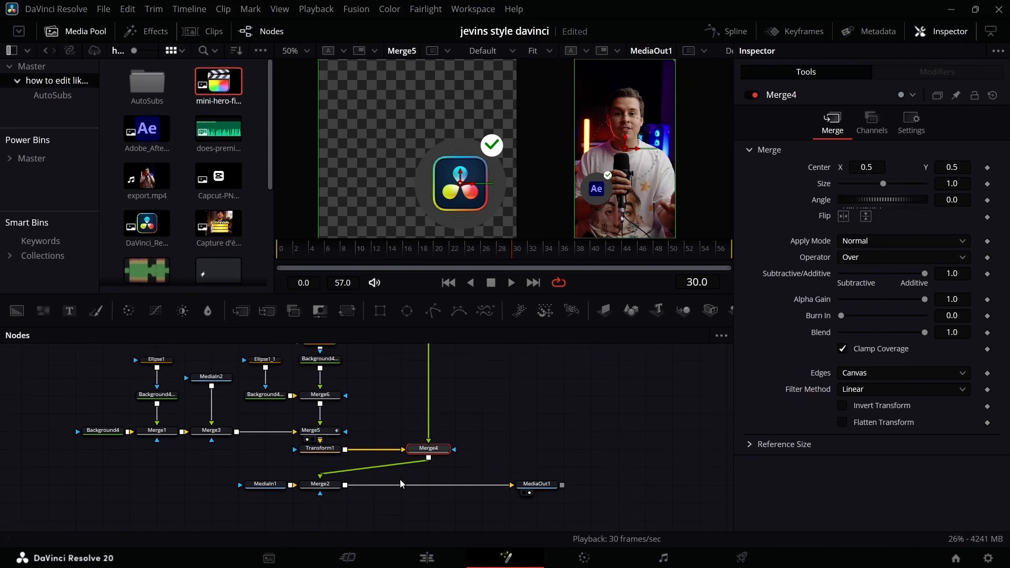
drag(320, 484, 428, 484)
scroll(526, 421, up, 8)
drag(563, 421, 428, 499)
scroll(428, 473, down, 4)
drag(576, 441, 562, 413)
drag(266, 409, 509, 410)
scroll(532, 410, up, 12)
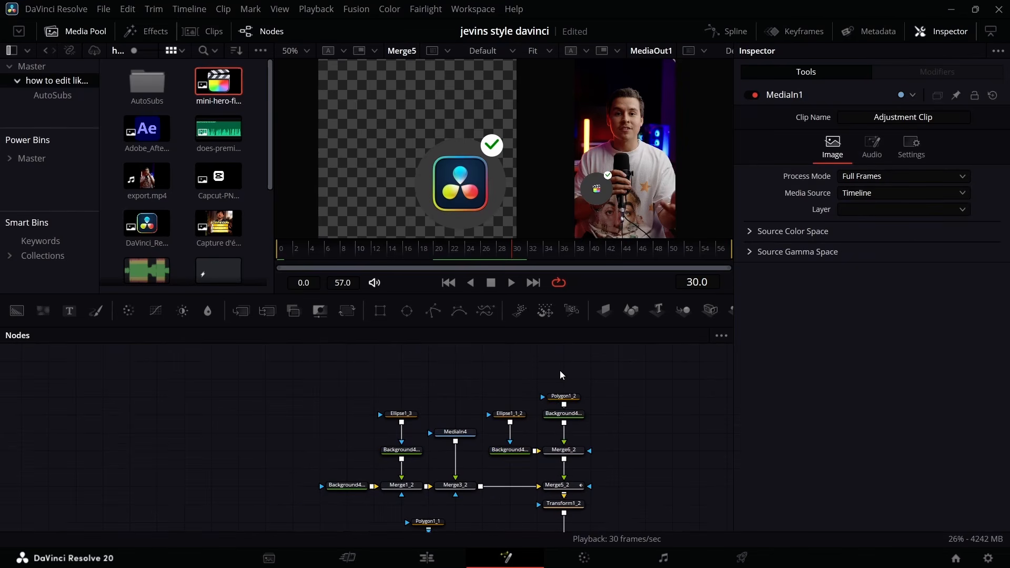
Spread the logos in a row by setting Center X to 0.837586 on Transform1_2 and 0.528586 on Transform1_1.
click(563, 503)
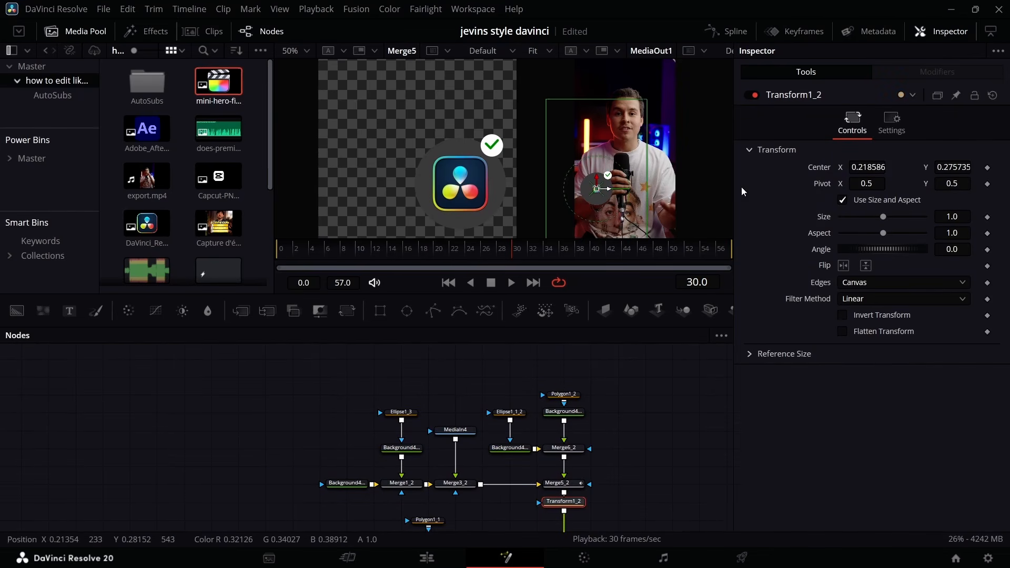
drag(863, 170, 1008, 169)
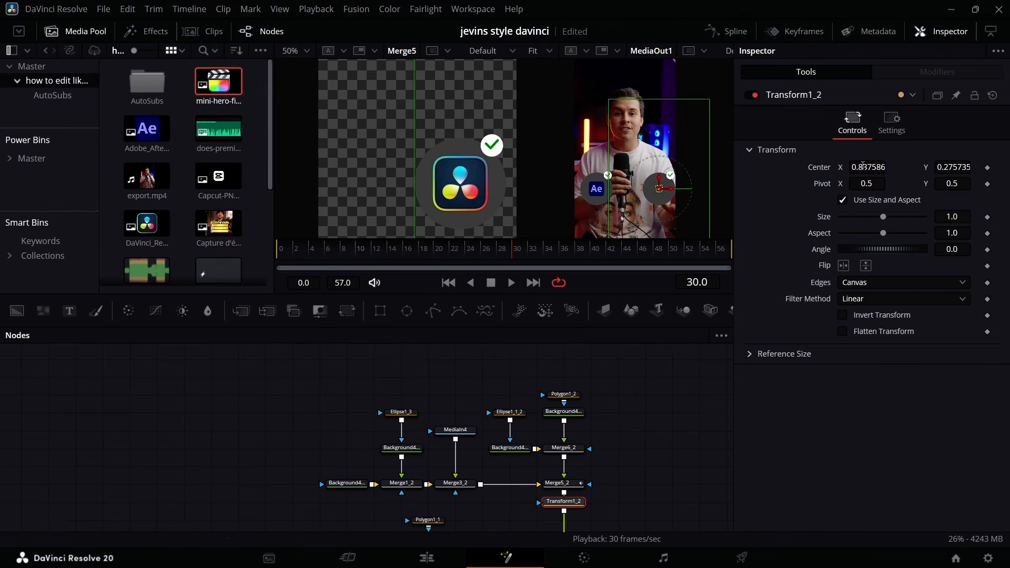
scroll(434, 465, down, 5)
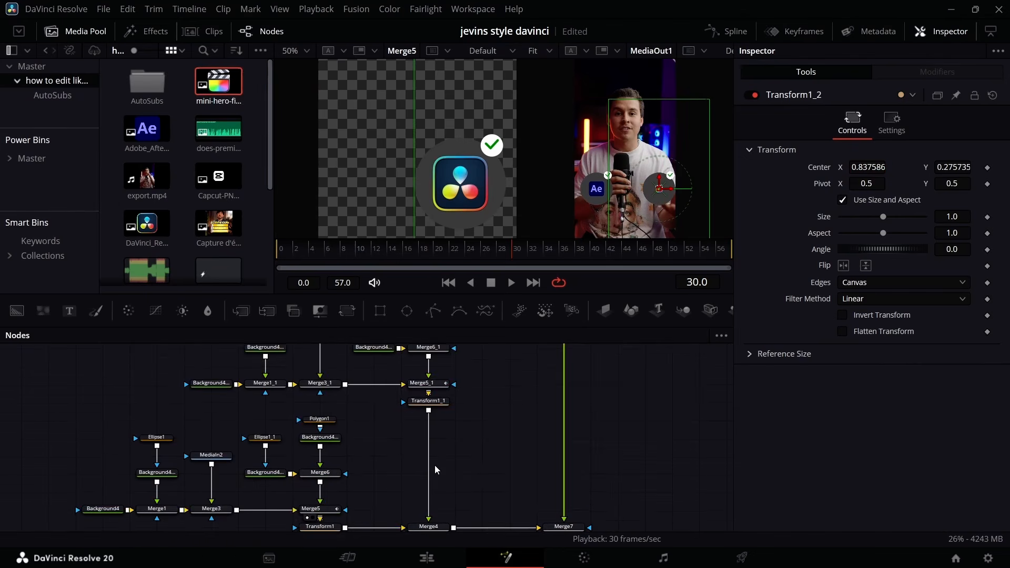
click(436, 404)
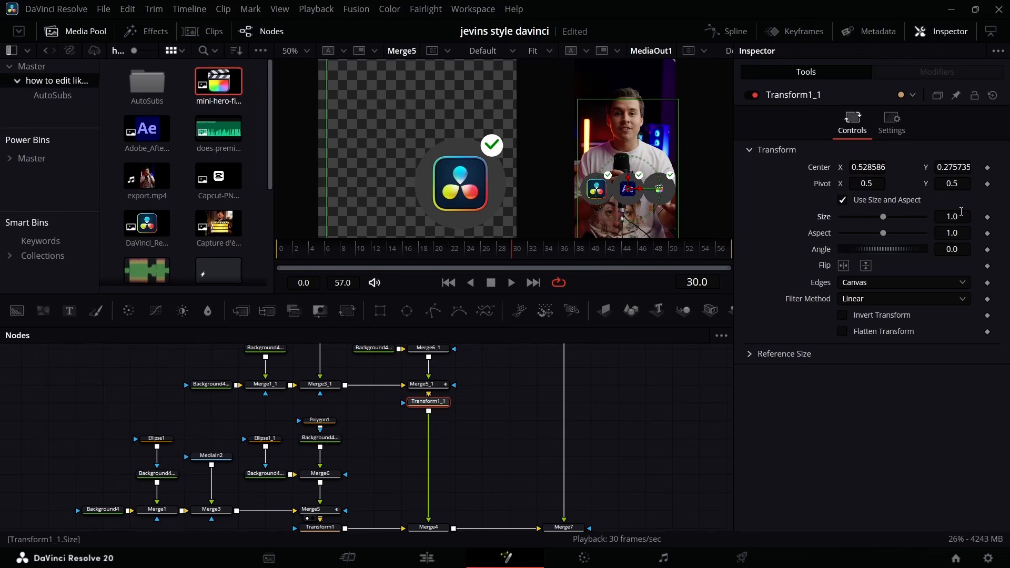
Scale all three logo groups down by setting the Size of each group's Transform to 0.75.
text(0.8)
key(Return)
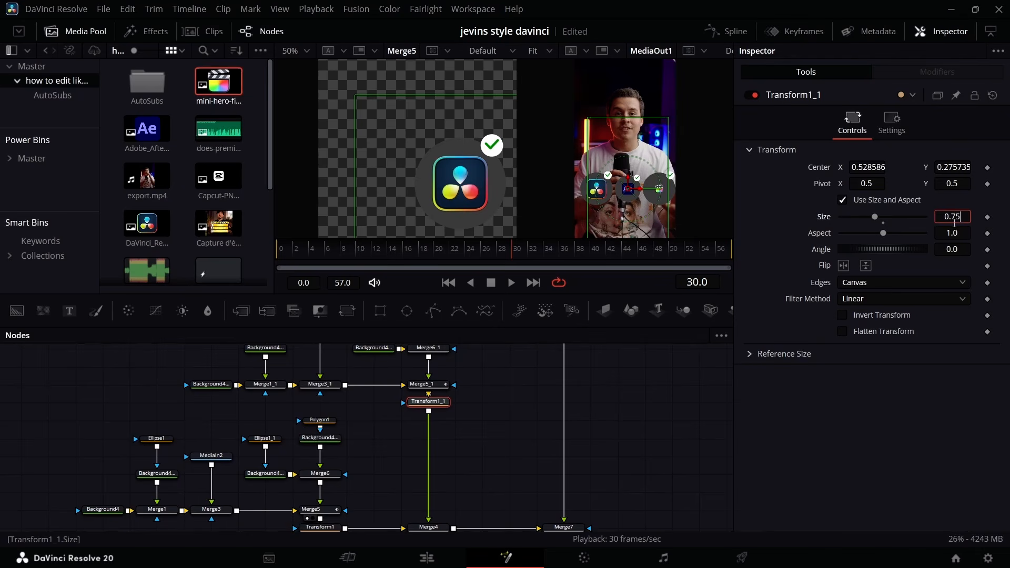
key(Return)
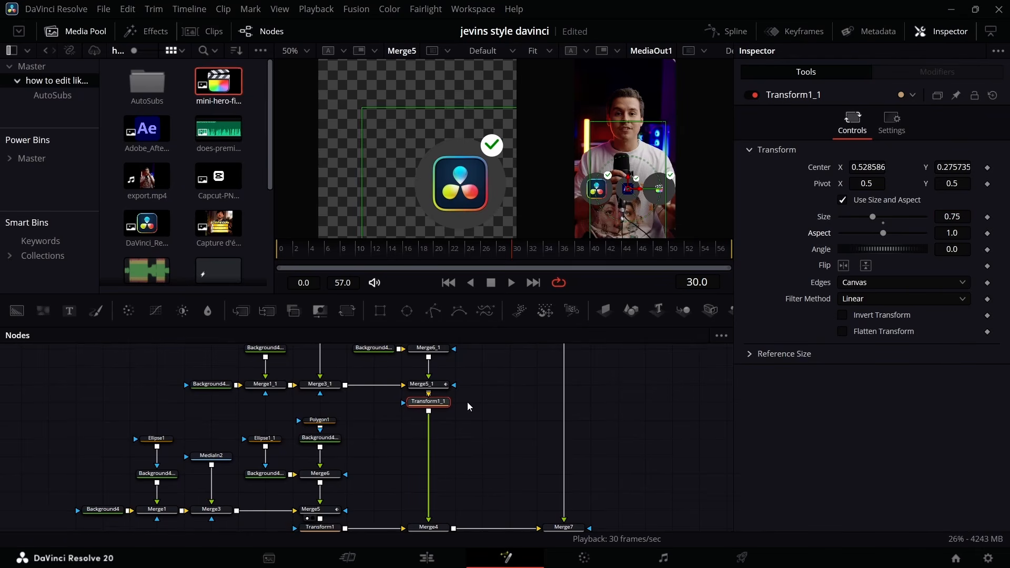
scroll(469, 405, up, 3)
click(563, 383)
click(953, 217)
key(BackSpace)
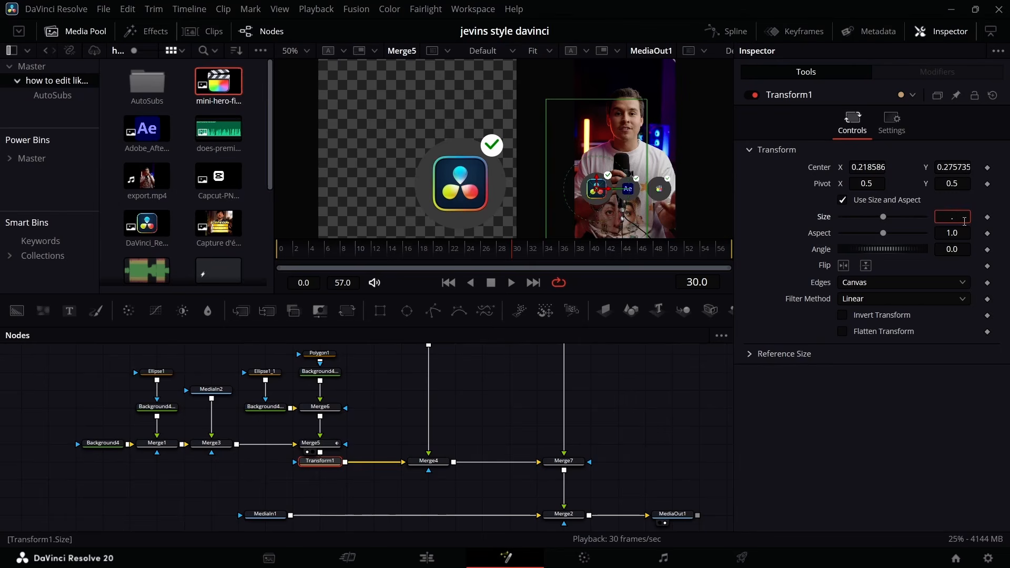
text(75)
key(Return)
Enlarge the icons inside their circles, setting Size to 0.309 on Merge3_1 for After Effects and 0.562 on Merge3_2 for Final Cut Pro.
scroll(462, 415, up, 3)
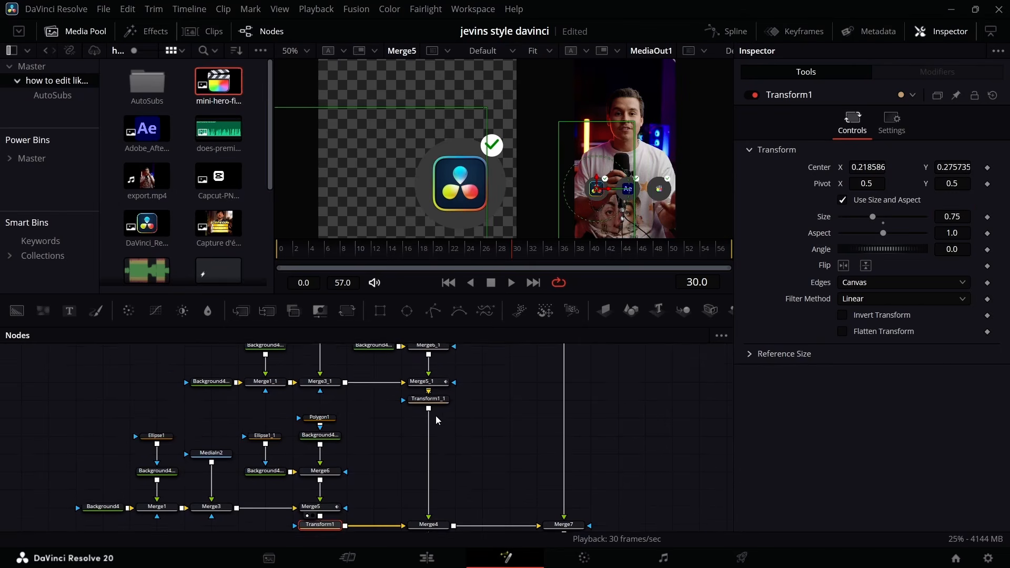
scroll(435, 419, up, 2)
click(319, 430)
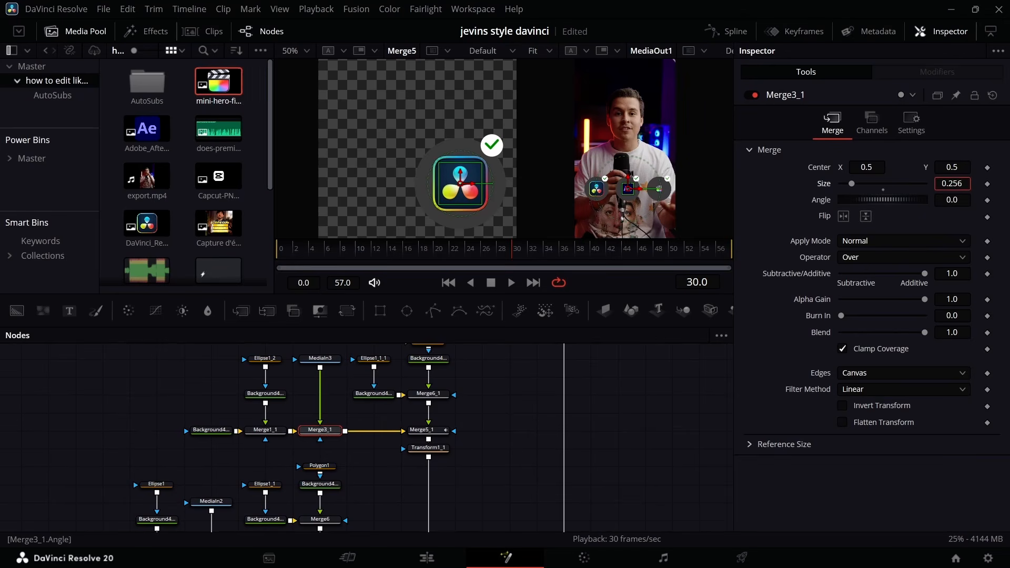
drag(951, 184, 976, 183)
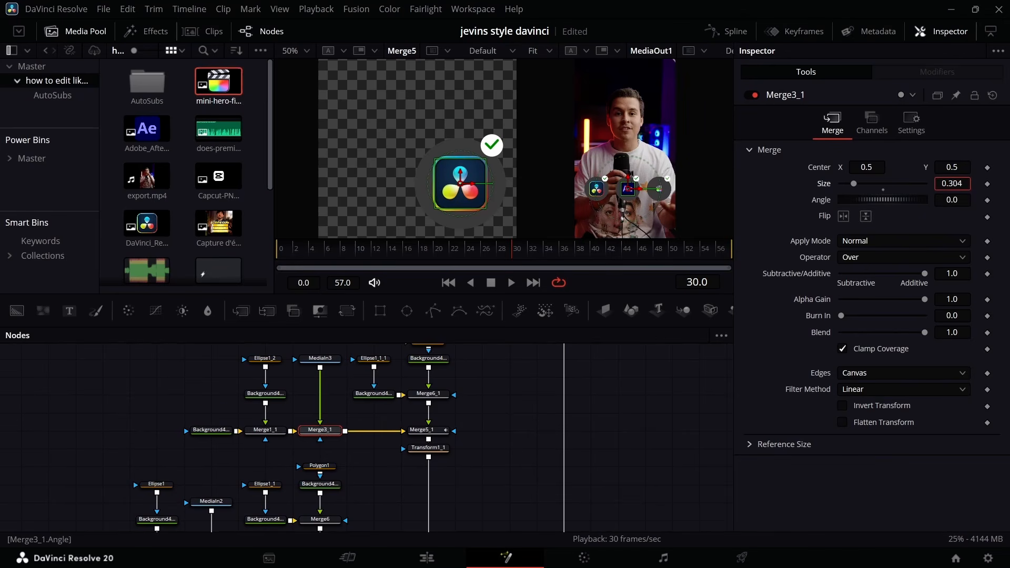
scroll(531, 422, up, 3)
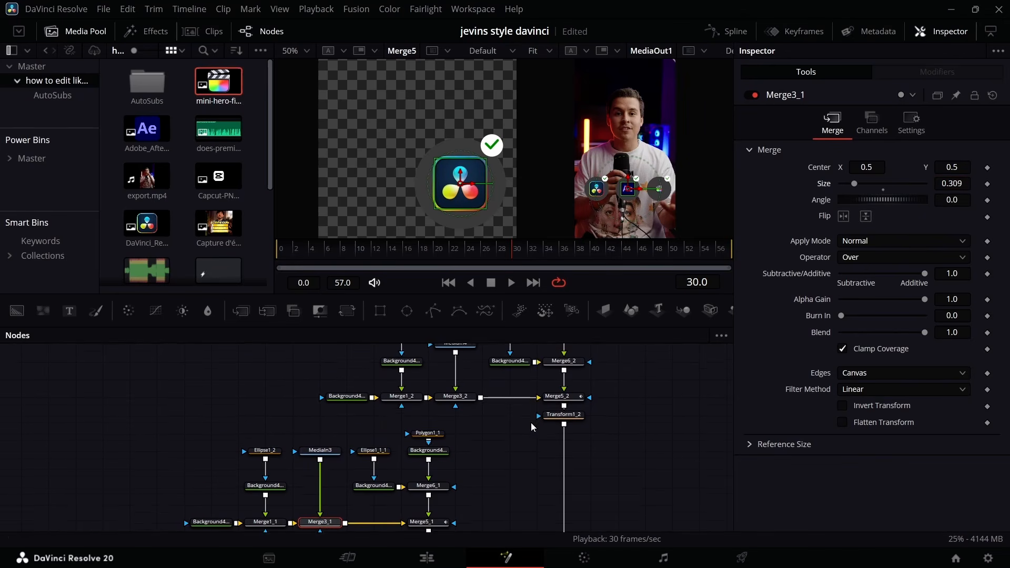
click(465, 442)
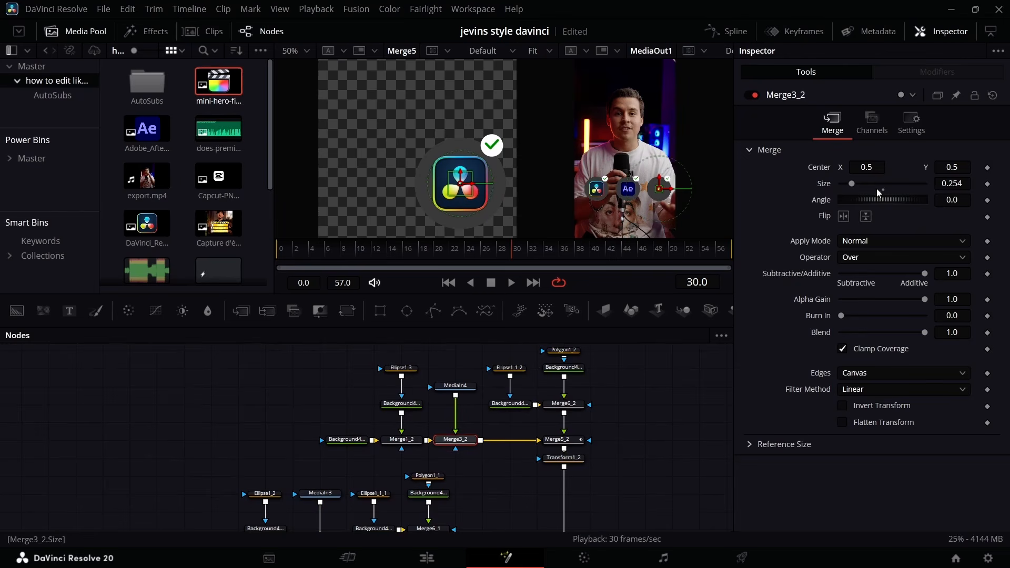
drag(951, 184, 1009, 184)
scroll(611, 416, down, 5)
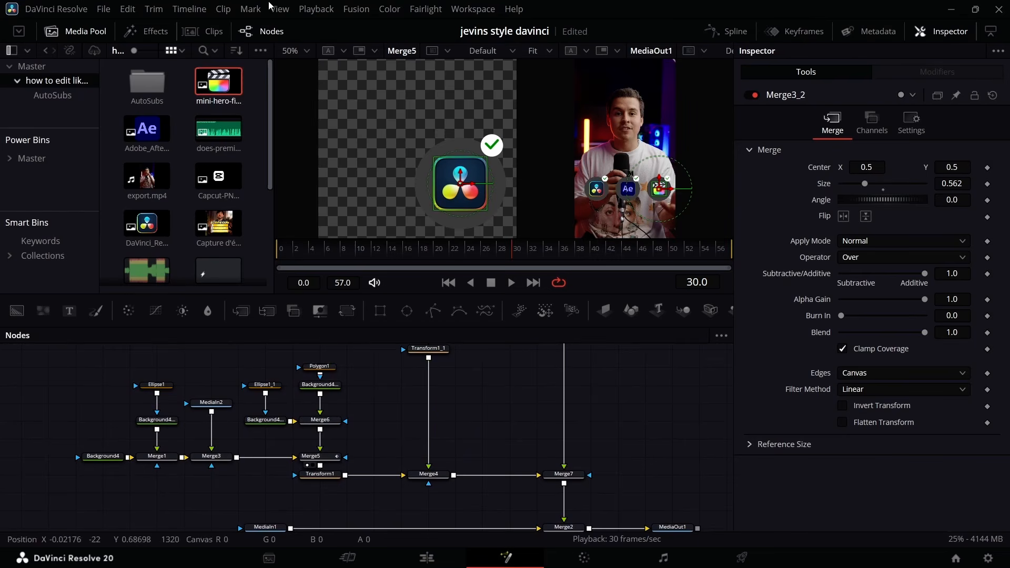
Hide the media pool, move the first logo's node group away from the main row, and disconnect its Transform1 from Merge4.
click(78, 32)
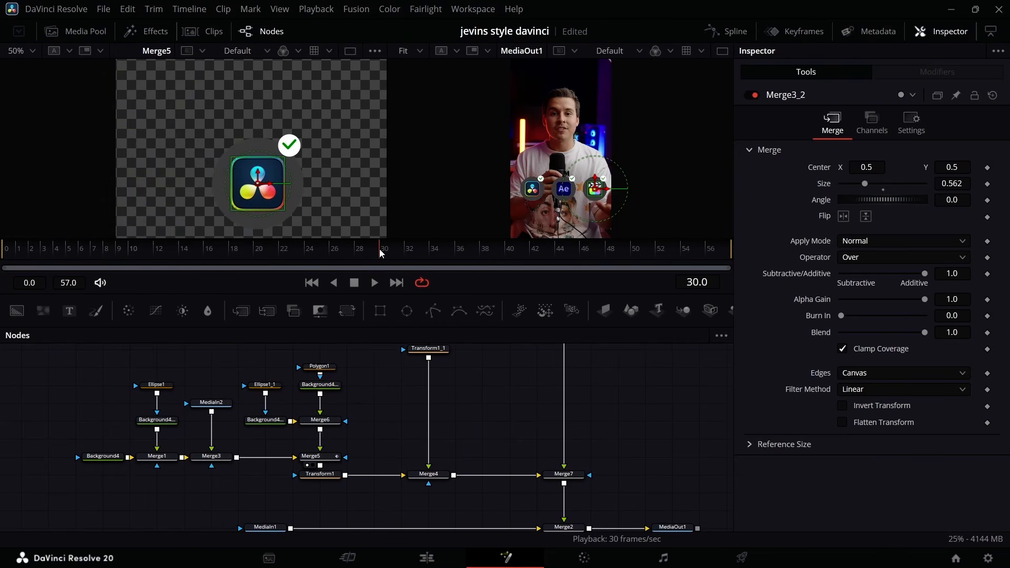
key(Left)
key(Left)
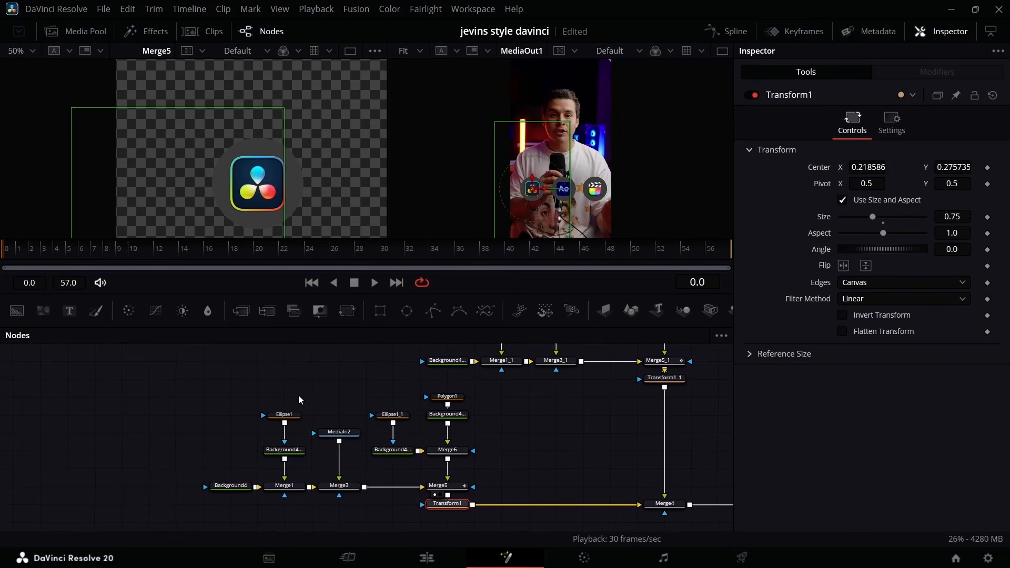
drag(182, 384, 450, 529)
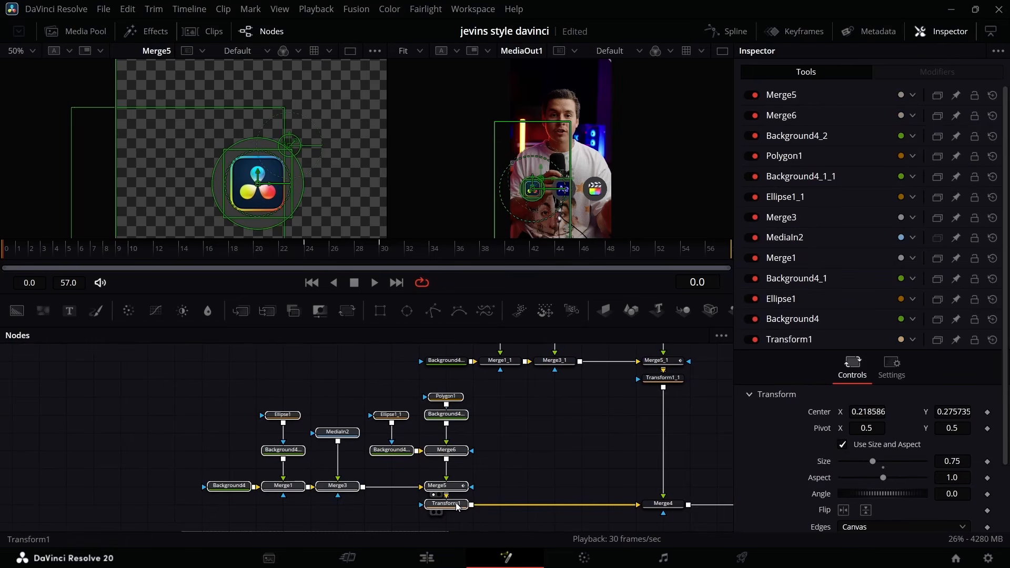
drag(385, 480, 303, 407)
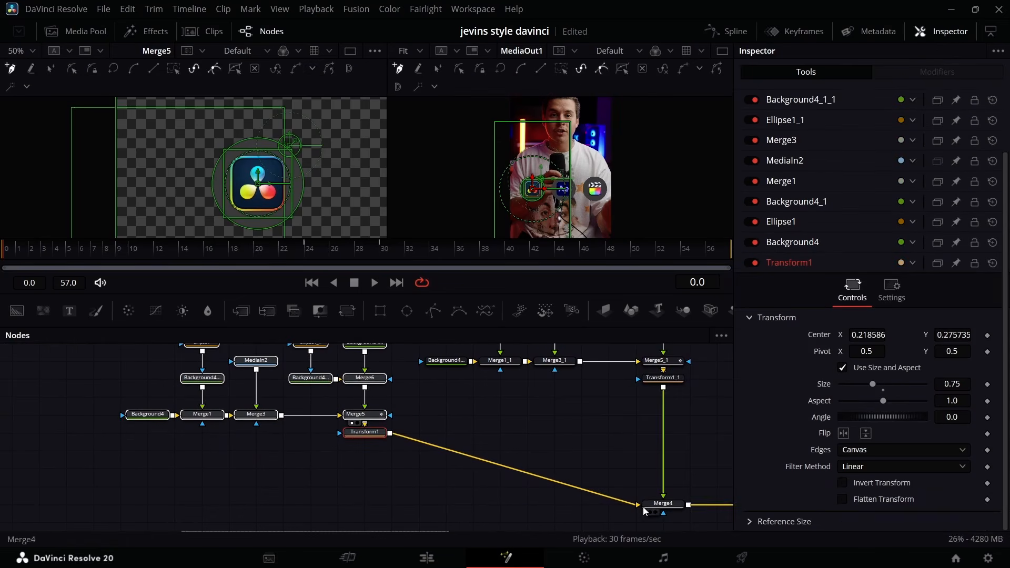
drag(625, 503, 608, 497)
Merge Transform1 over a new fully transparent Background node and feed the merged output into Merge4.
drag(17, 310, 191, 519)
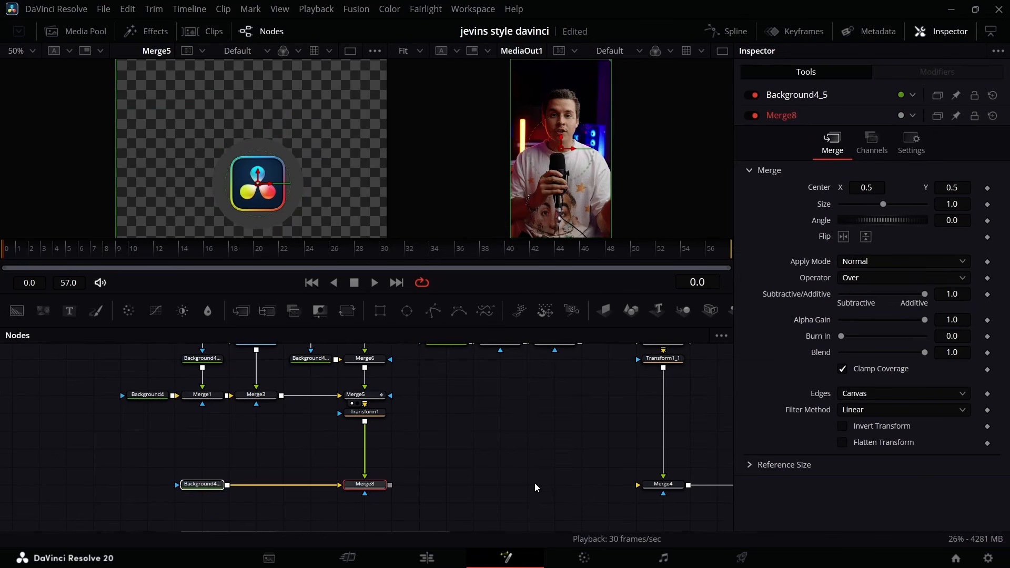
click(535, 483)
drag(390, 485, 636, 485)
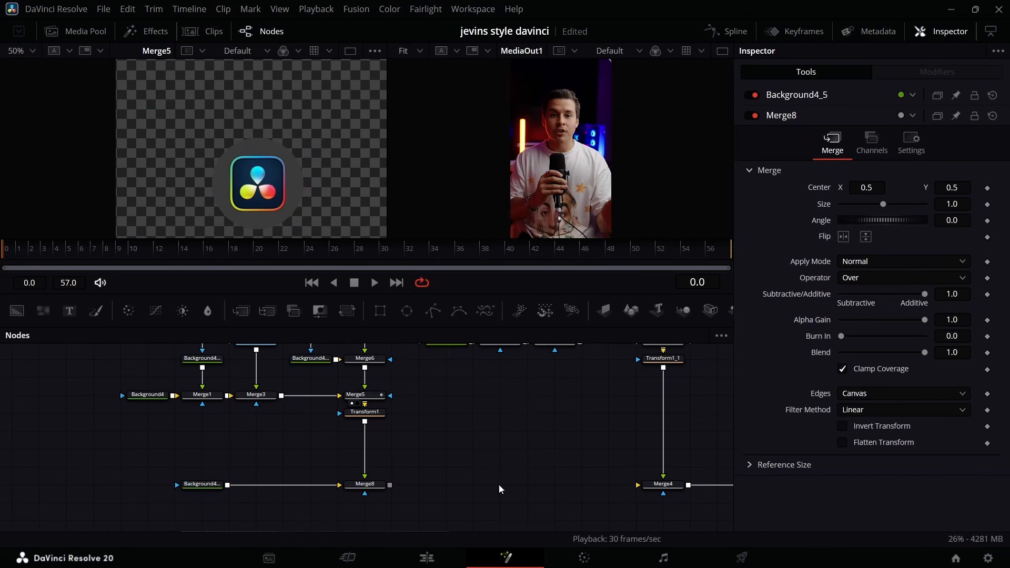
Keyframe Merge8's Center Y from 0.283 at frame 0 to 0.5 at frame 20.
click(360, 485)
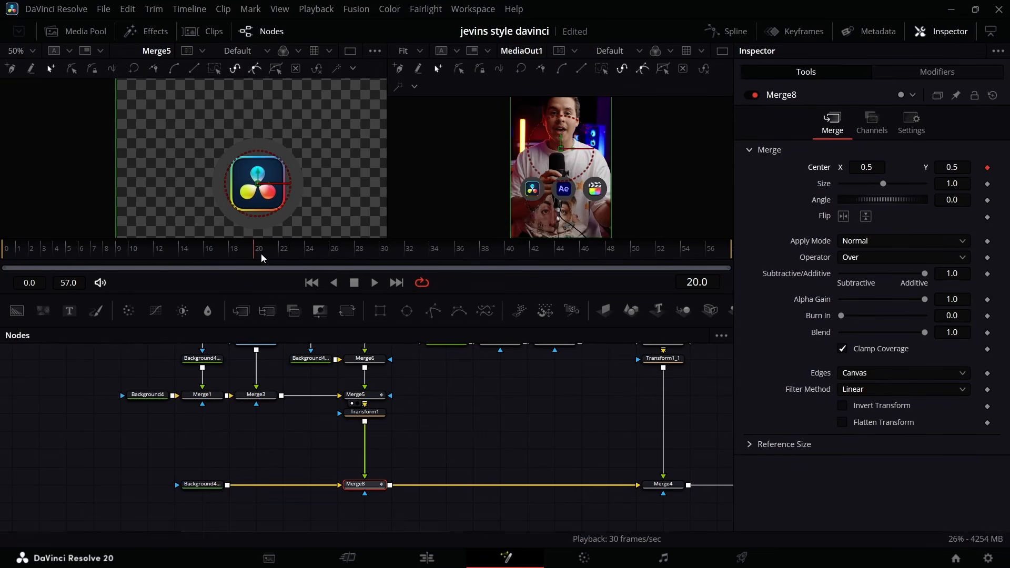
key(Home)
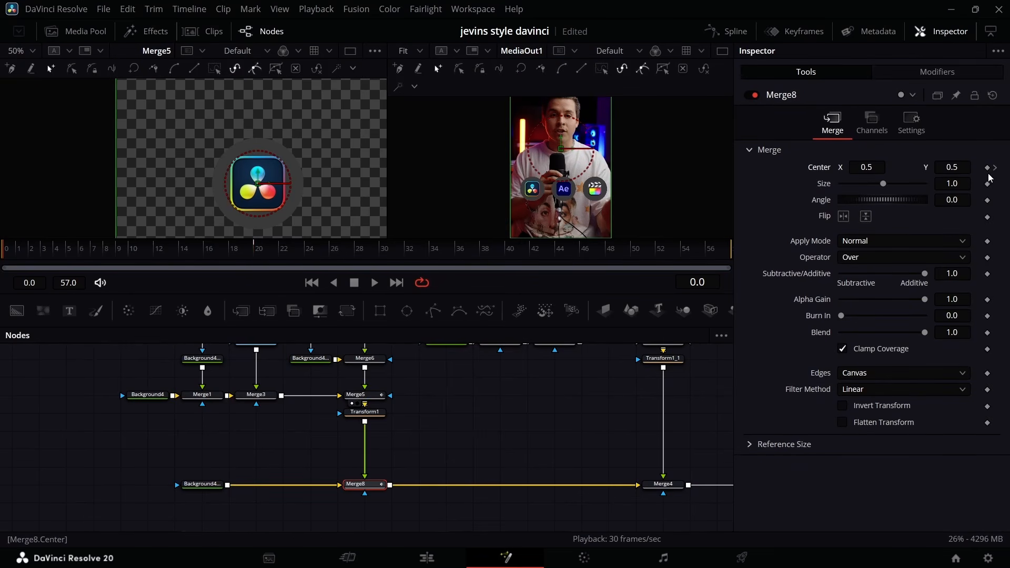
drag(952, 167, 958, 181)
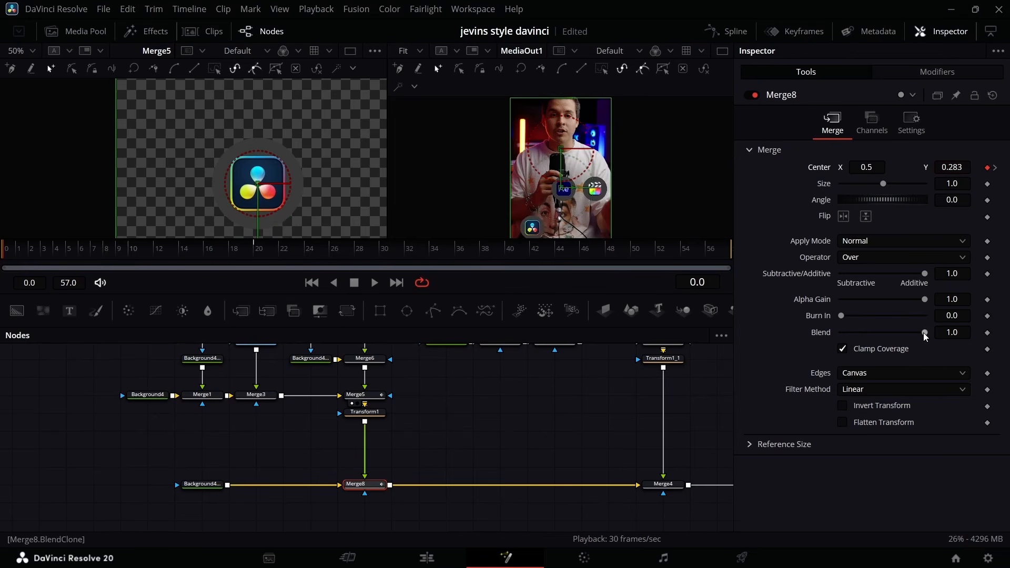
Keyframe Merge8's Blend from 0.0 at frame 0 to 1.0 at frame 10.
click(131, 247)
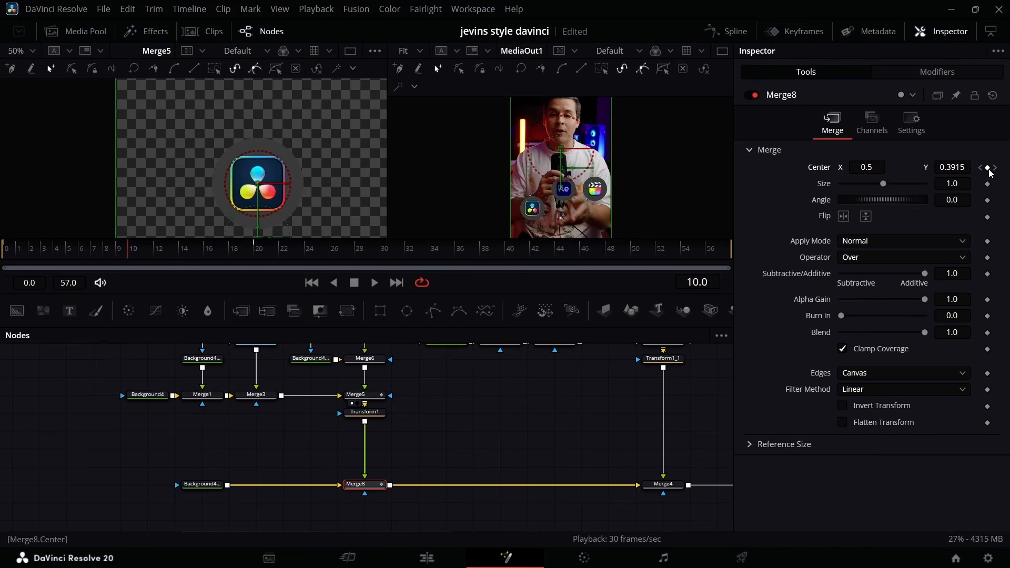
click(988, 333)
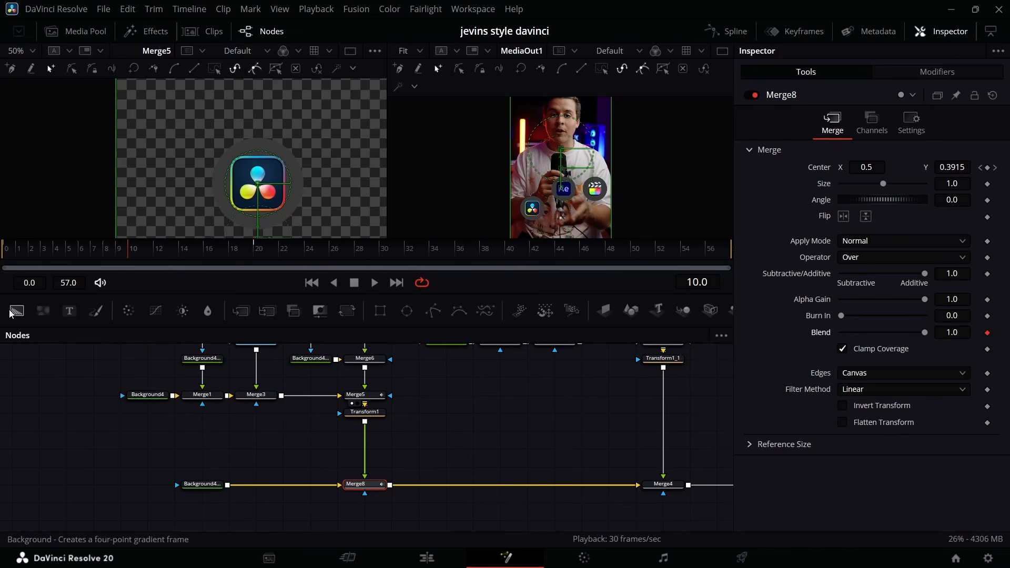
drag(114, 251, 5, 250)
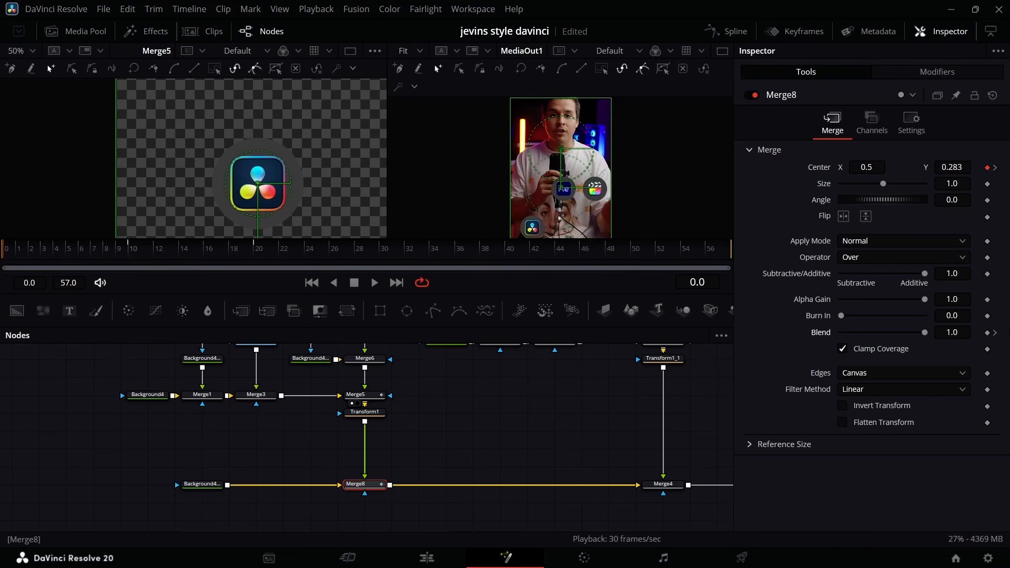
drag(924, 332, 558, 352)
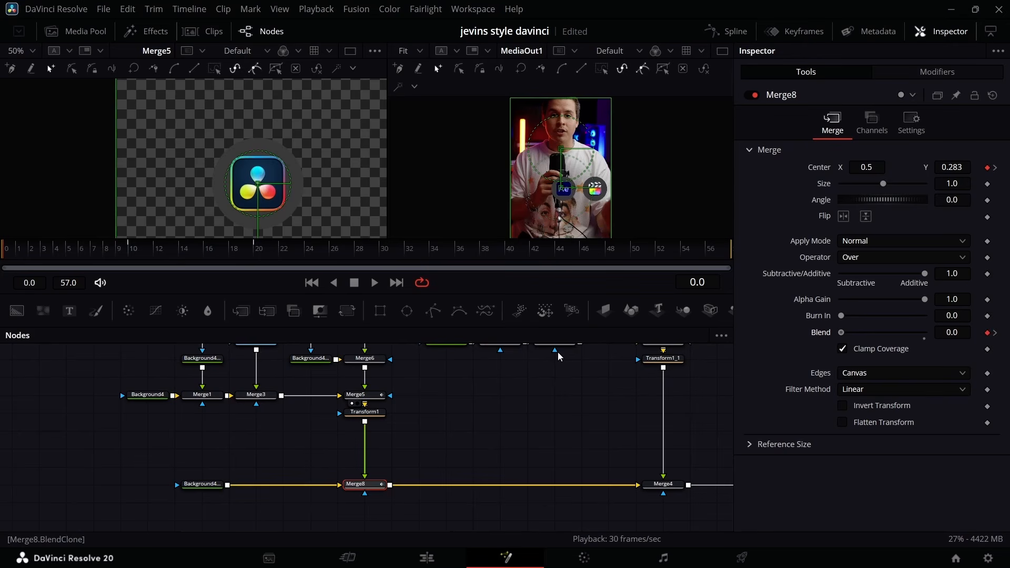
Apply an ease-out curve to the displacement spline of Merge8's Center path.
drag(422, 455, 320, 505)
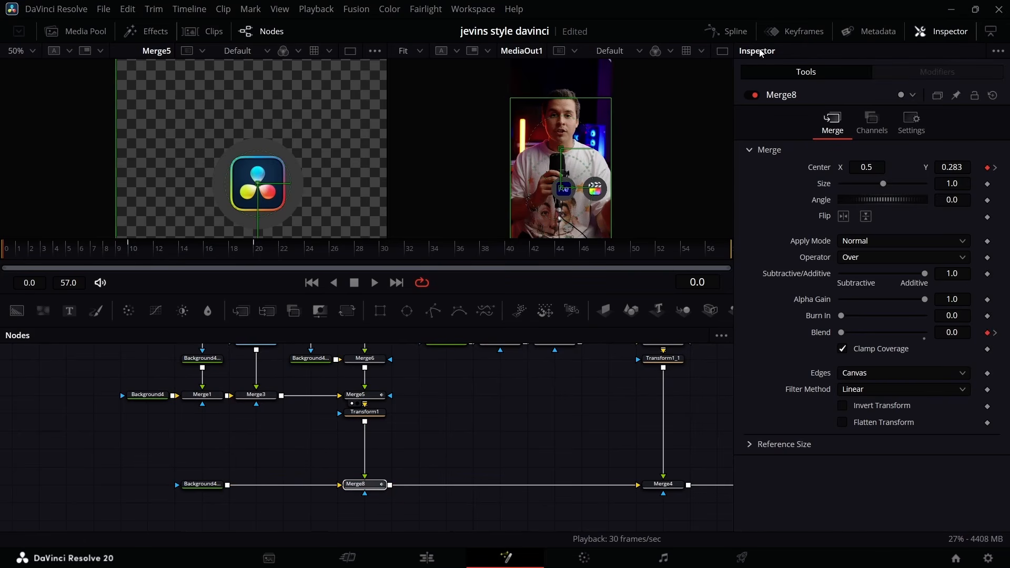
click(739, 35)
click(366, 371)
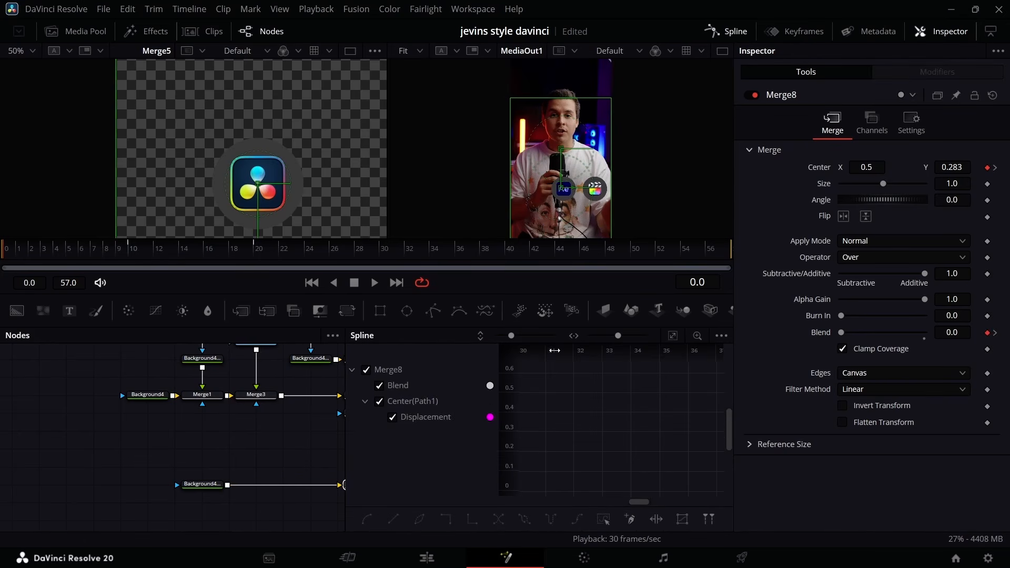
key(ctrl+f)
right_click(639, 417)
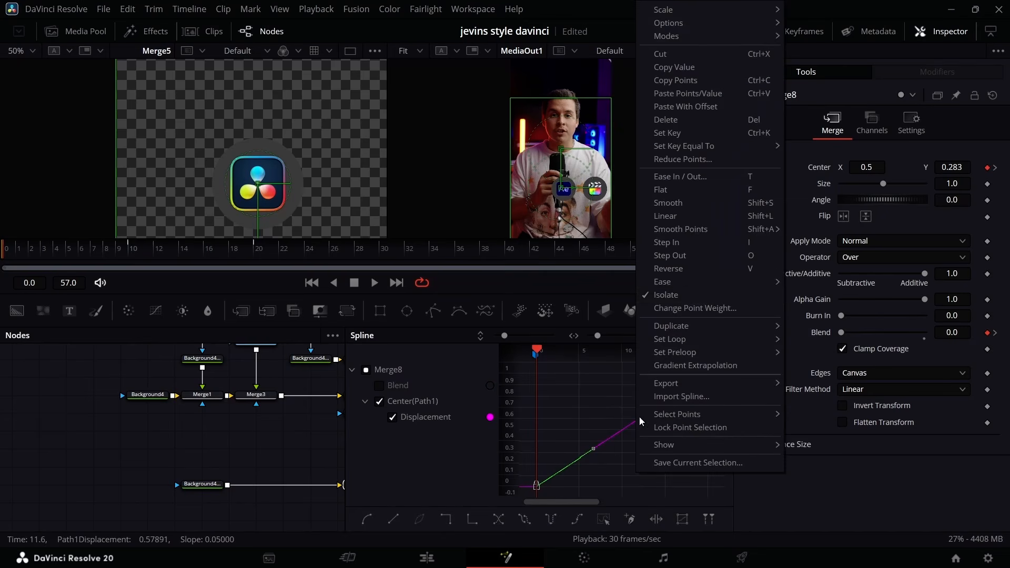
mouse_move(684, 282)
click(835, 322)
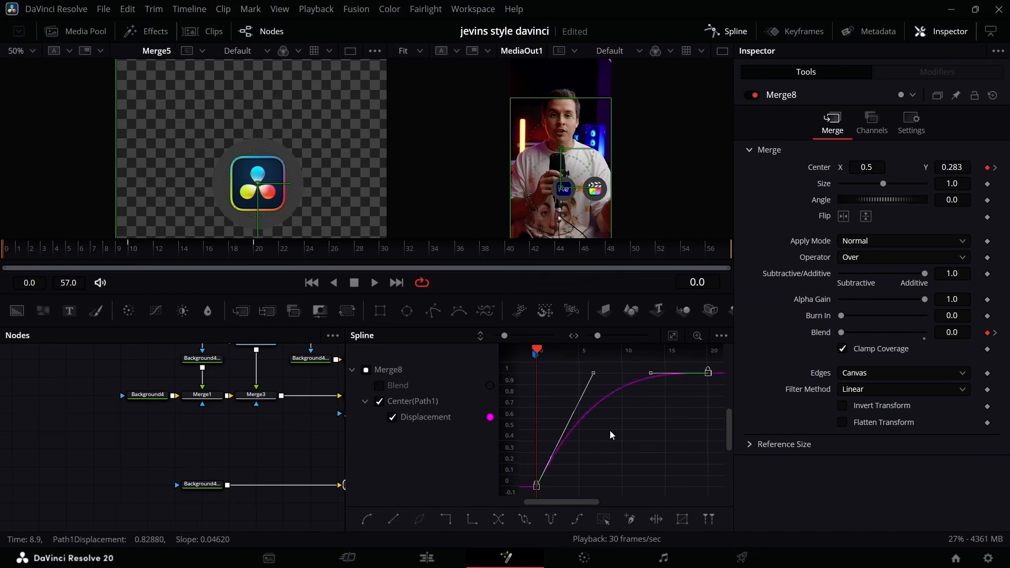
Isolate Merge8's Blend spline, flatten its keyframes for a smooth fade, and close the spline editor.
click(379, 402)
click(380, 387)
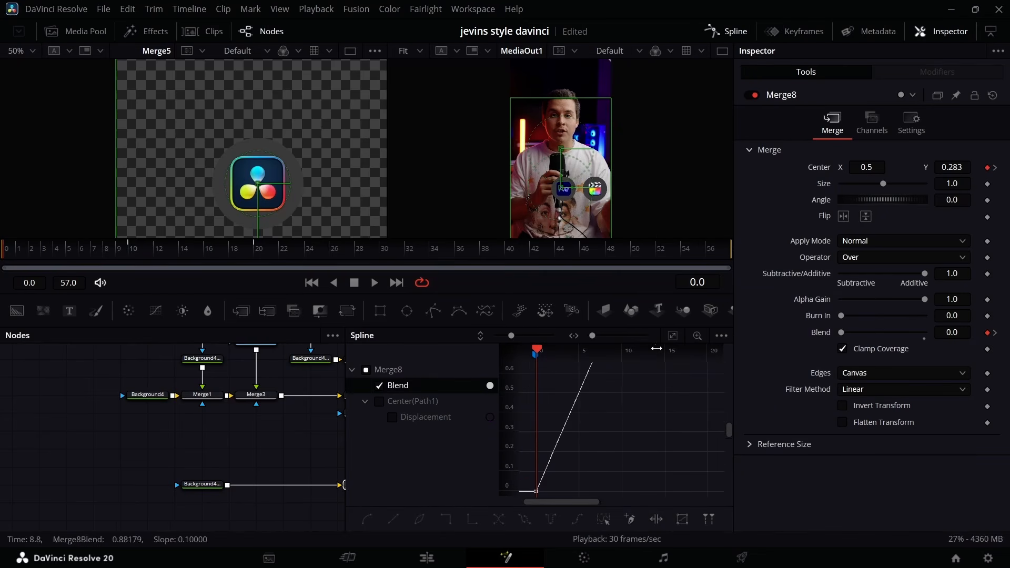
click(673, 335)
click(604, 519)
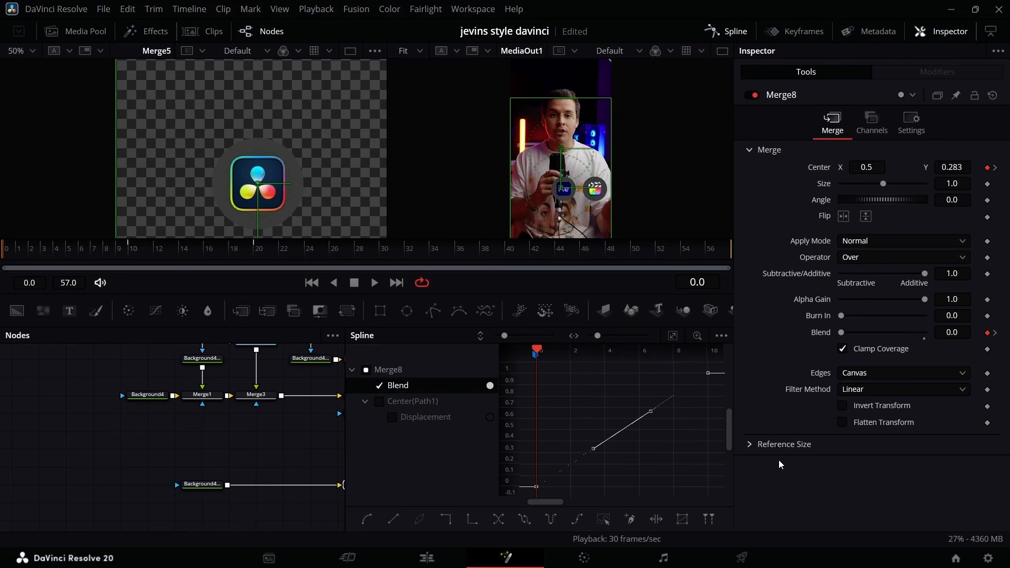
key(f)
click(712, 32)
Delete Merge4 and Merge7 and paste two copies of the animated Merge8 in their places.
click(213, 485)
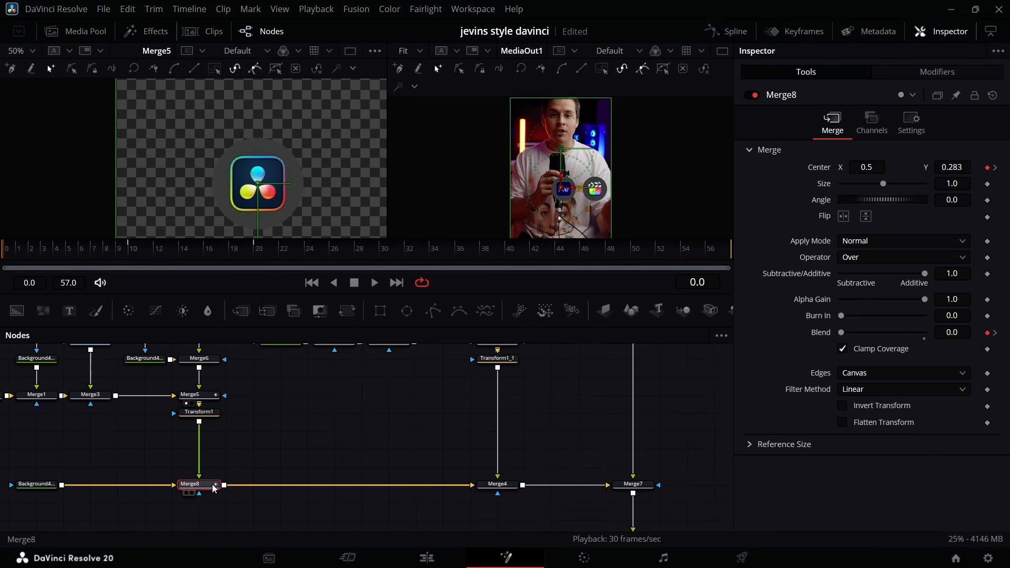
drag(666, 472, 485, 516)
key(Delete)
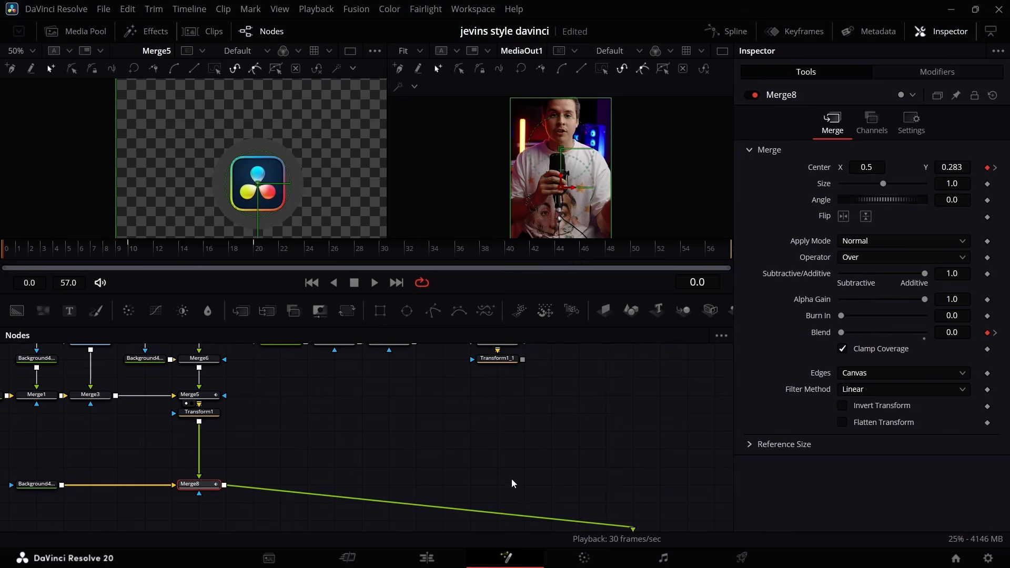
click(489, 481)
key(ctrl+v)
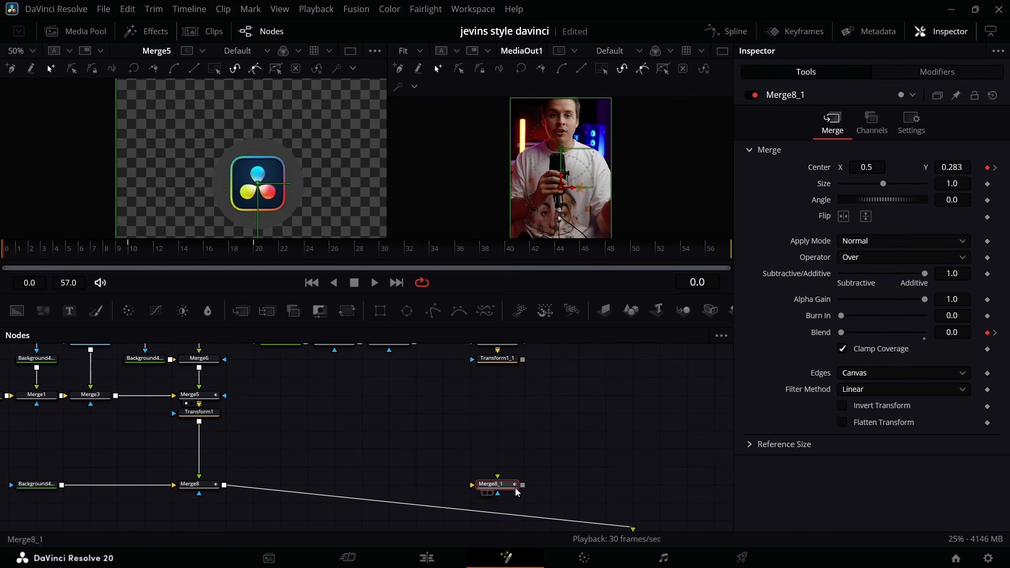
key(ctrl+v)
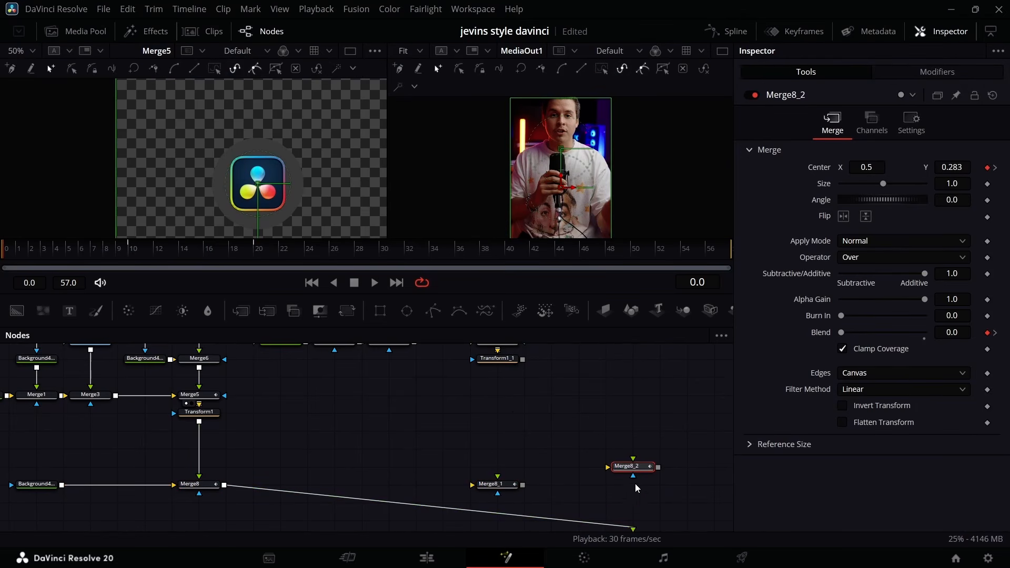
Chain Merge8 through Merge8_1 into Merge8_2, with the After Effects group's Transform1_1 as Merge8_1's foreground.
drag(522, 361, 506, 490)
scroll(607, 528, down, 1)
drag(621, 465, 497, 418)
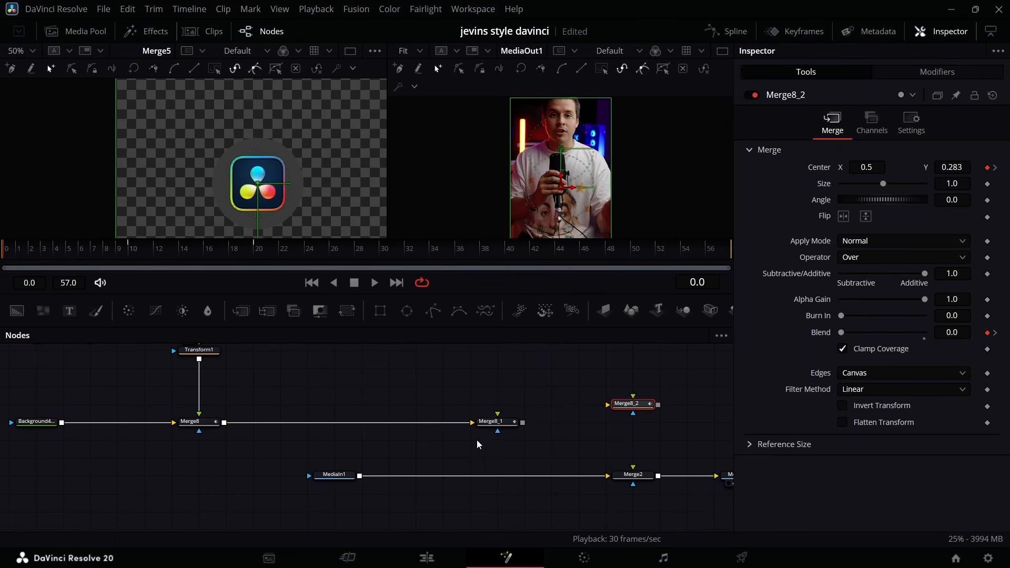
scroll(514, 417, up, 2)
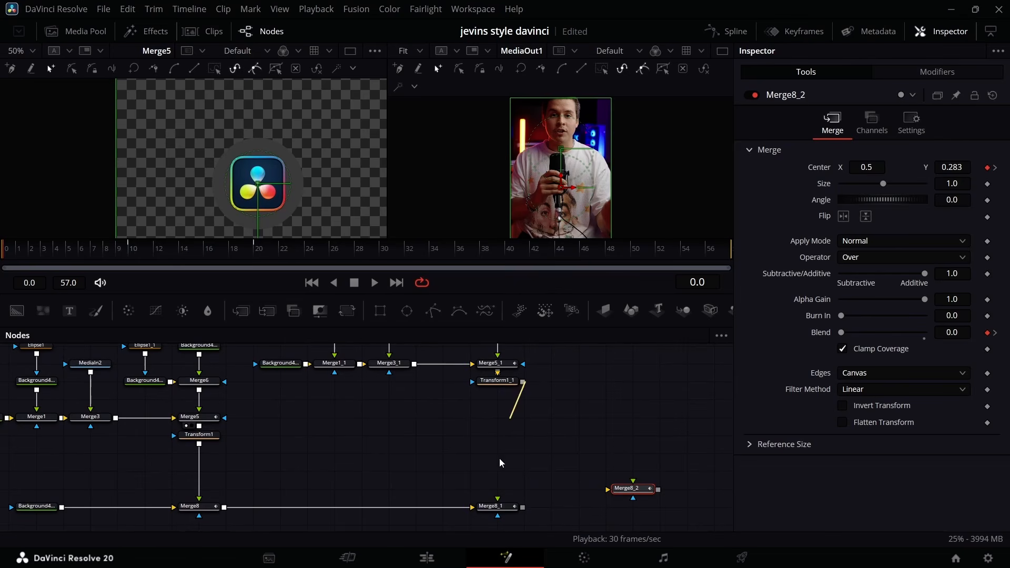
drag(523, 380, 627, 481)
Connect the Final Cut Pro group's Transform1_2 to Merge8_2's foreground and feed Merge8_2 into Merge2.
scroll(598, 450, down, 1)
scroll(637, 452, up, 3)
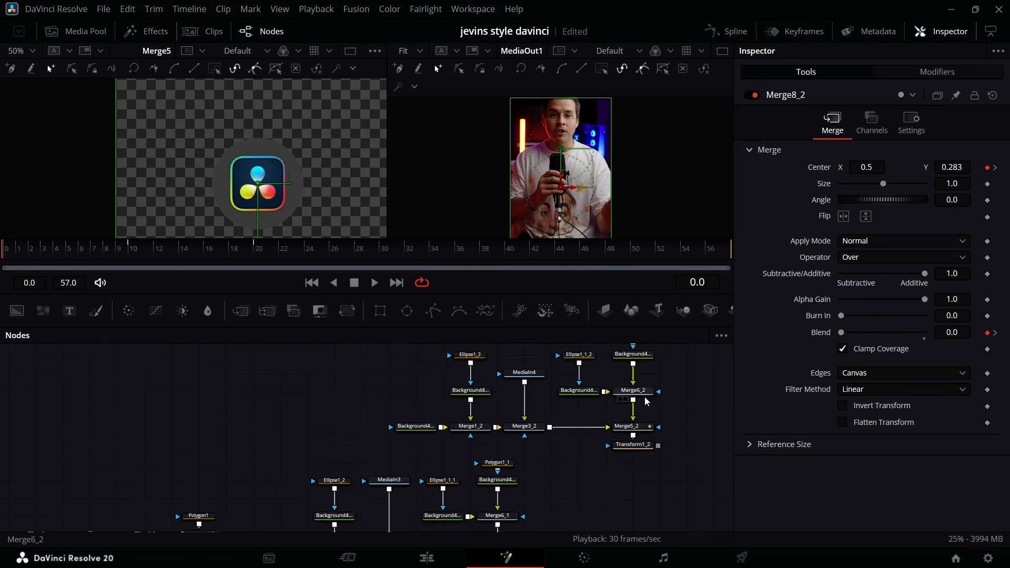
drag(658, 357, 621, 538)
drag(640, 489, 638, 478)
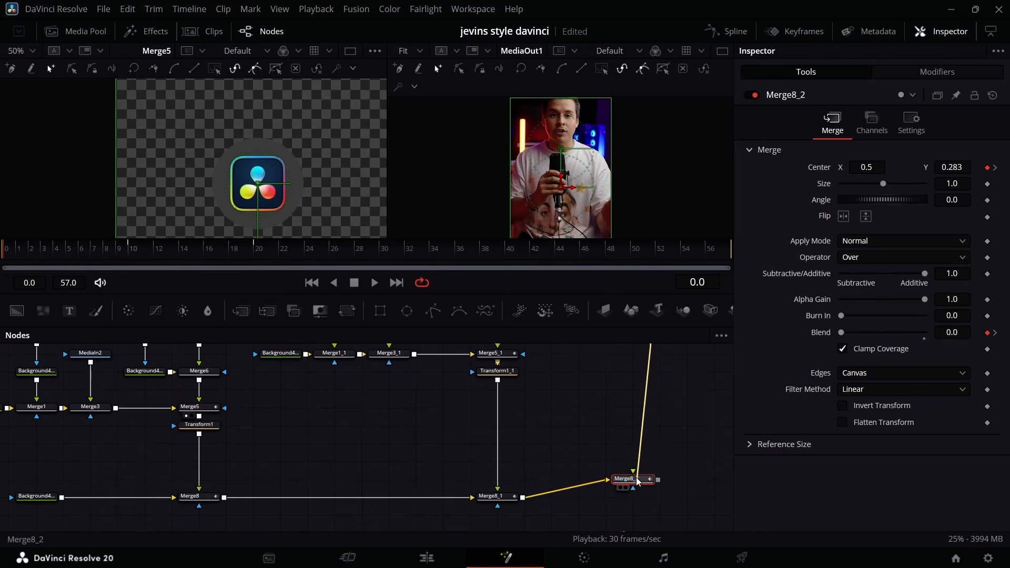
scroll(654, 382, down, 3)
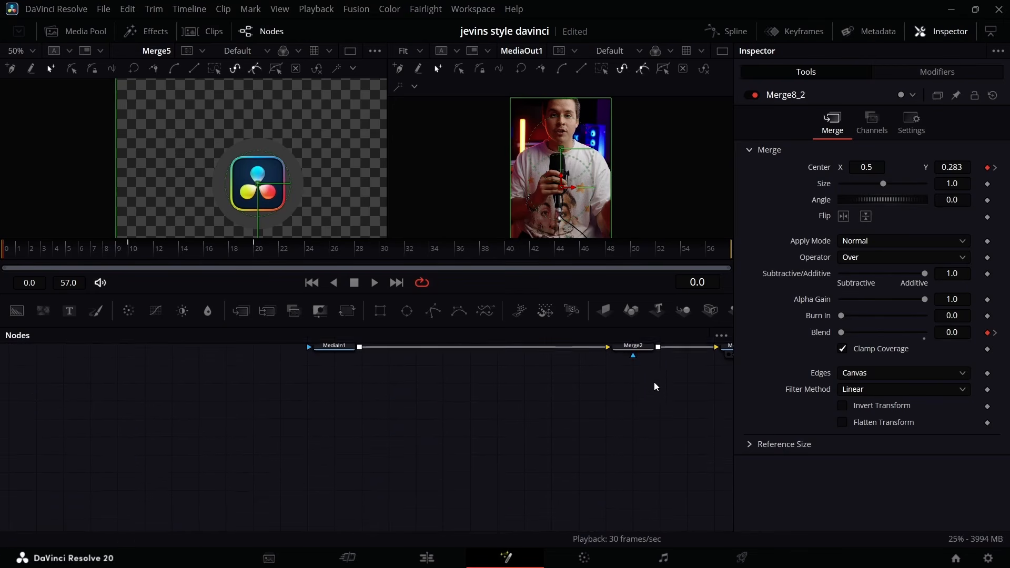
scroll(655, 381, up, 1)
drag(658, 359, 631, 418)
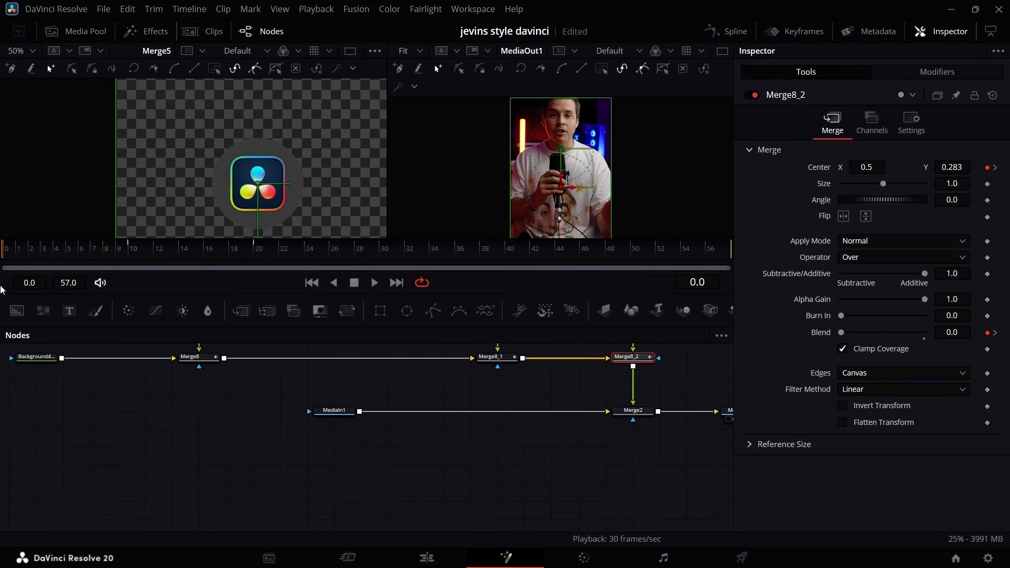
Stagger the logo entrances by shifting the keyframe bars of Merge8_1 to start at frame 5 and Merge8_2 at frame 9, and preview.
key(space)
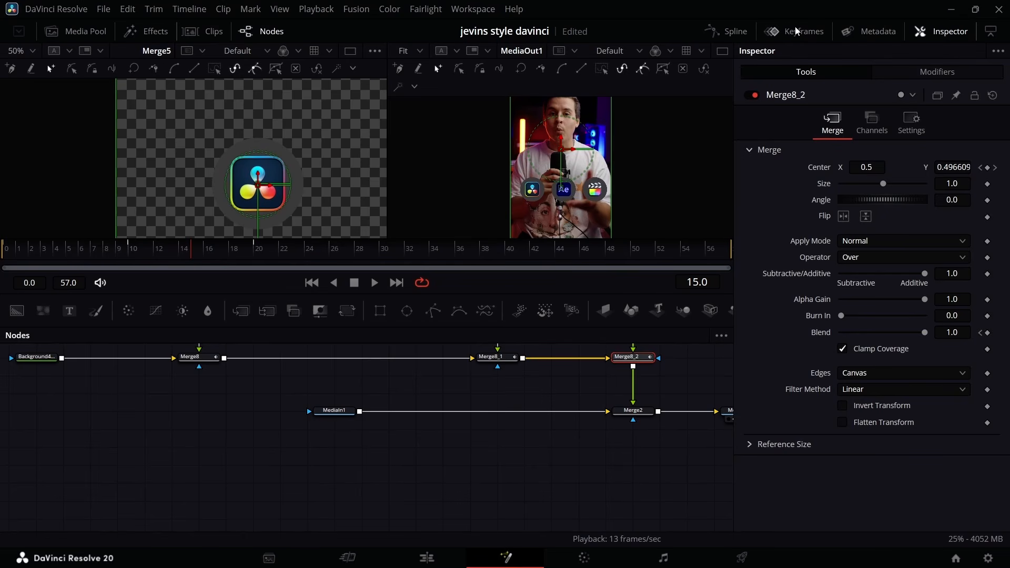
click(775, 32)
drag(324, 398, 142, 415)
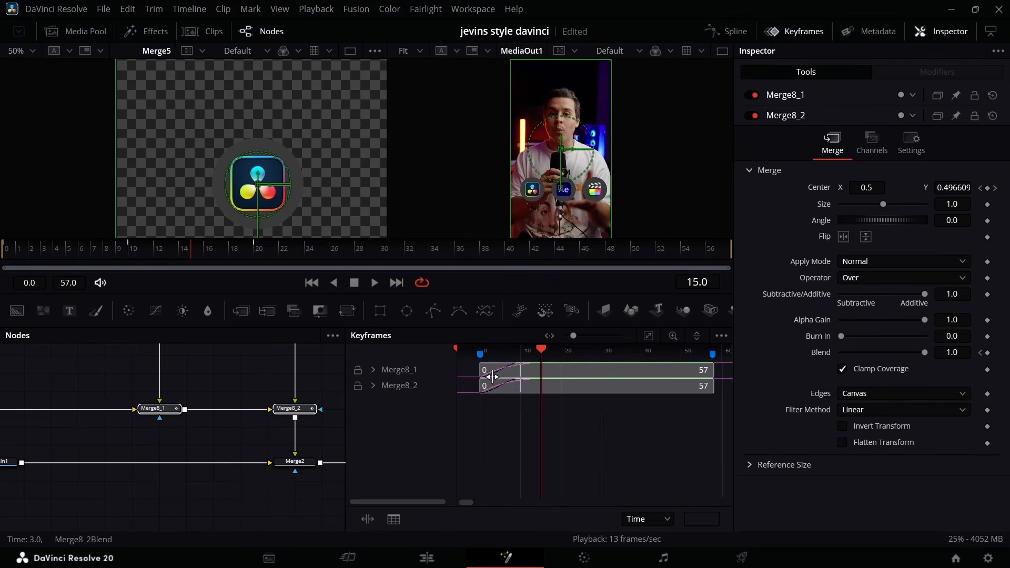
drag(487, 371, 548, 392)
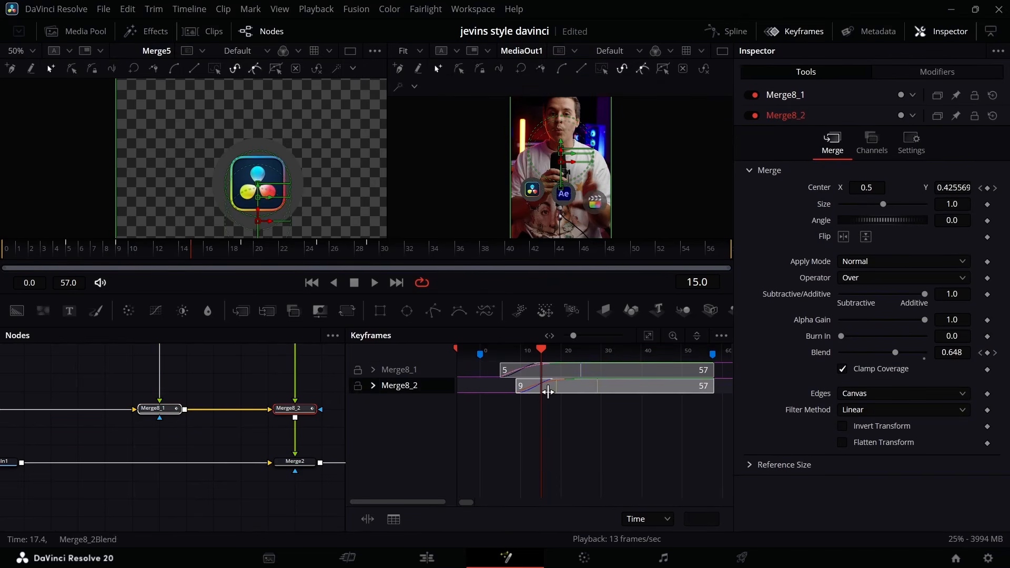
key(space)
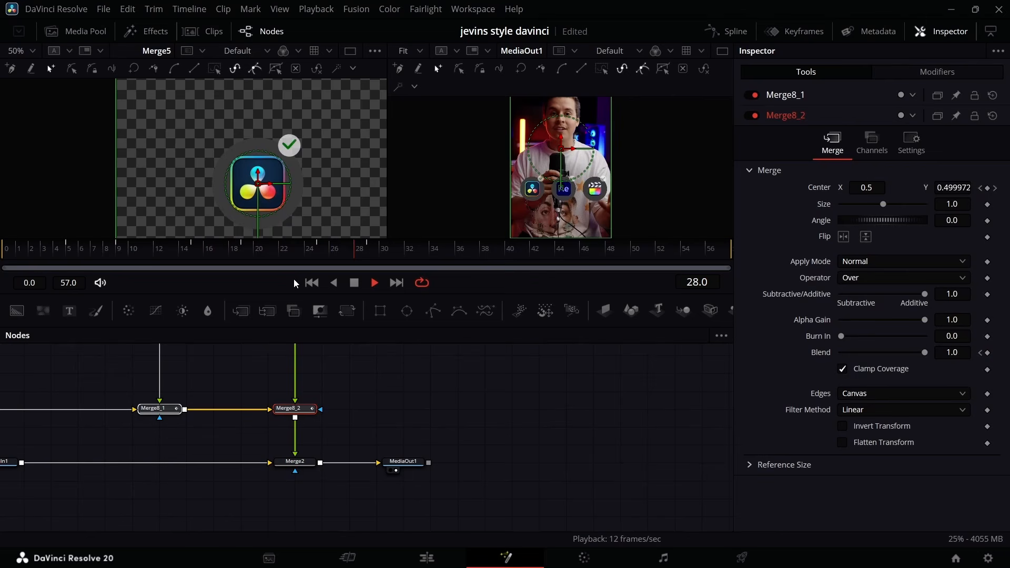
key(space)
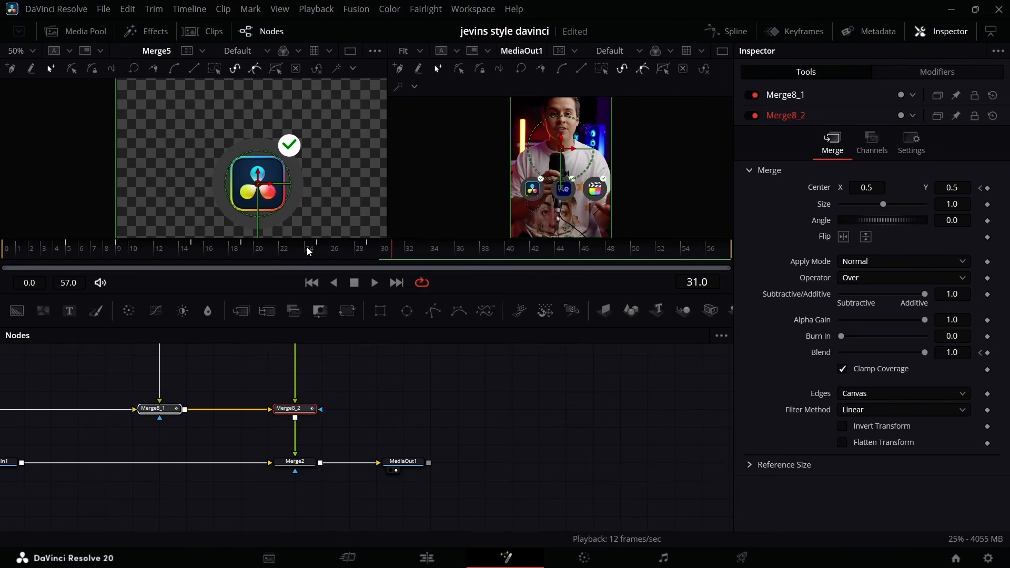
Select Merge5_1, the After Effects group's checkmark merge, and move the playhead to its opacity keyframe at frame 24.
scroll(321, 448, up, 5)
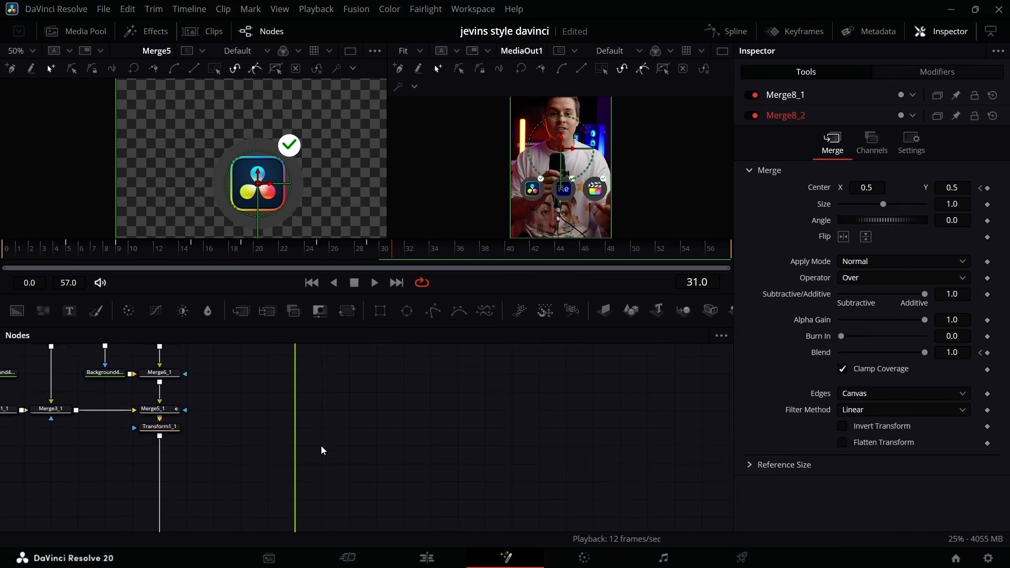
scroll(318, 158, up, 1)
drag(220, 445, 228, 404)
scroll(228, 409, left, 5)
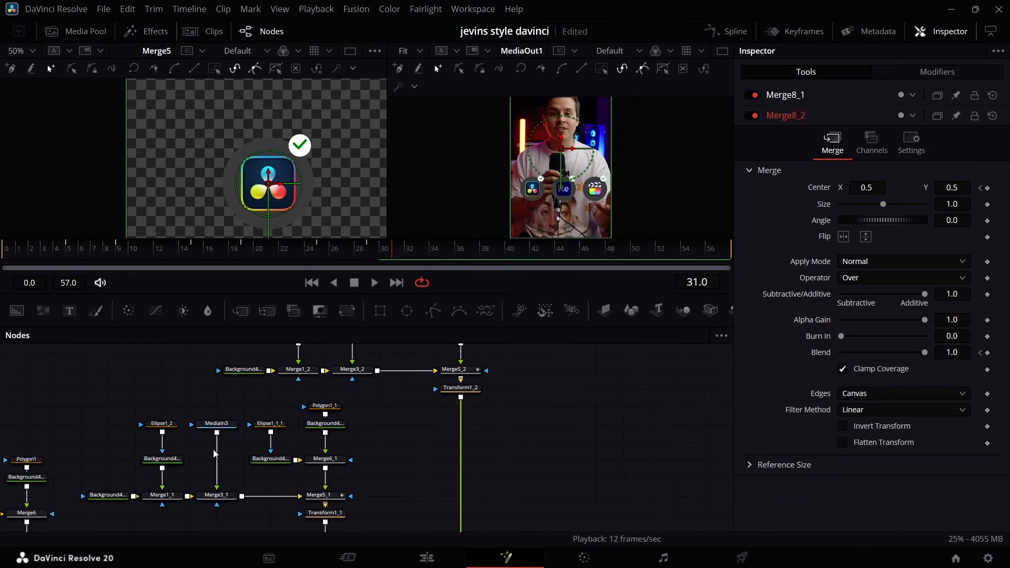
click(325, 495)
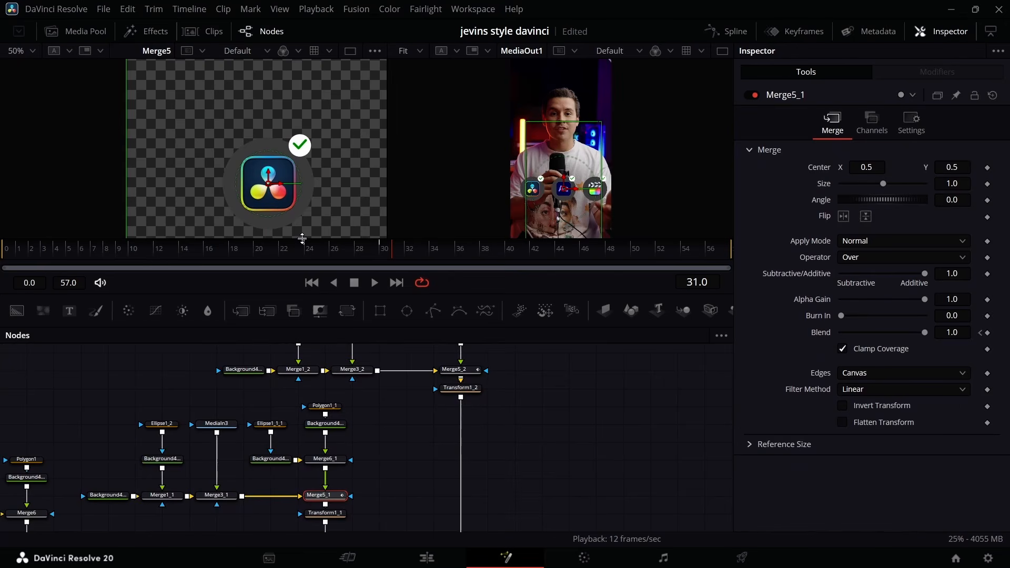
click(309, 253)
Insert the Neo Glow template from the Effects Core Pack between Merge8_2 and Merge2.
scroll(378, 492, down, 6)
click(453, 385)
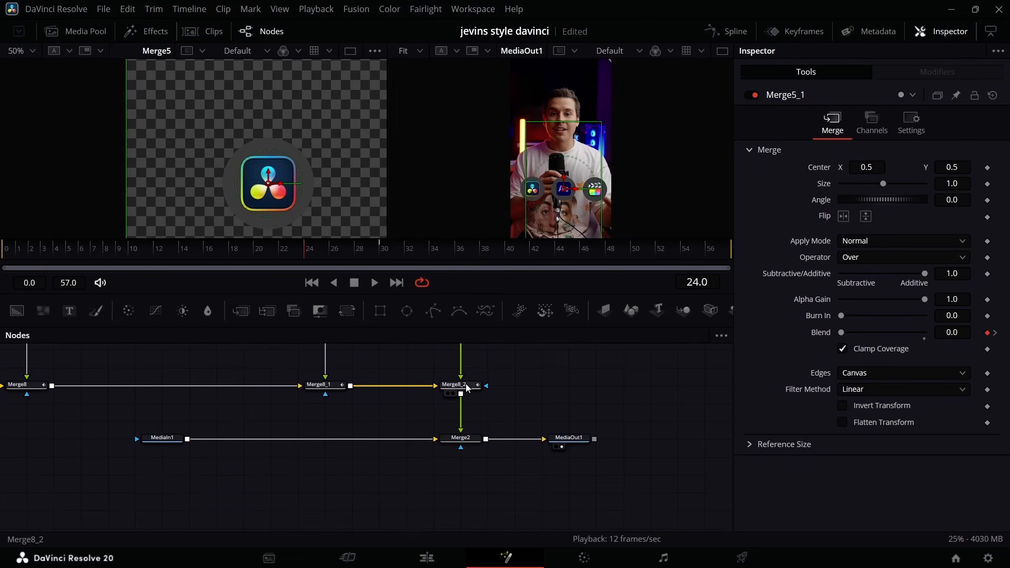
click(148, 33)
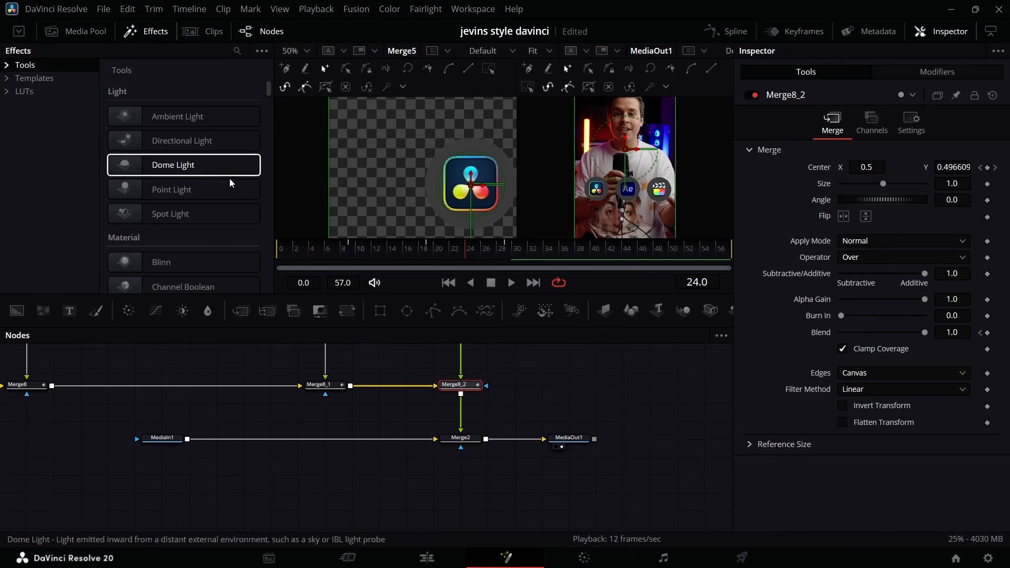
click(42, 79)
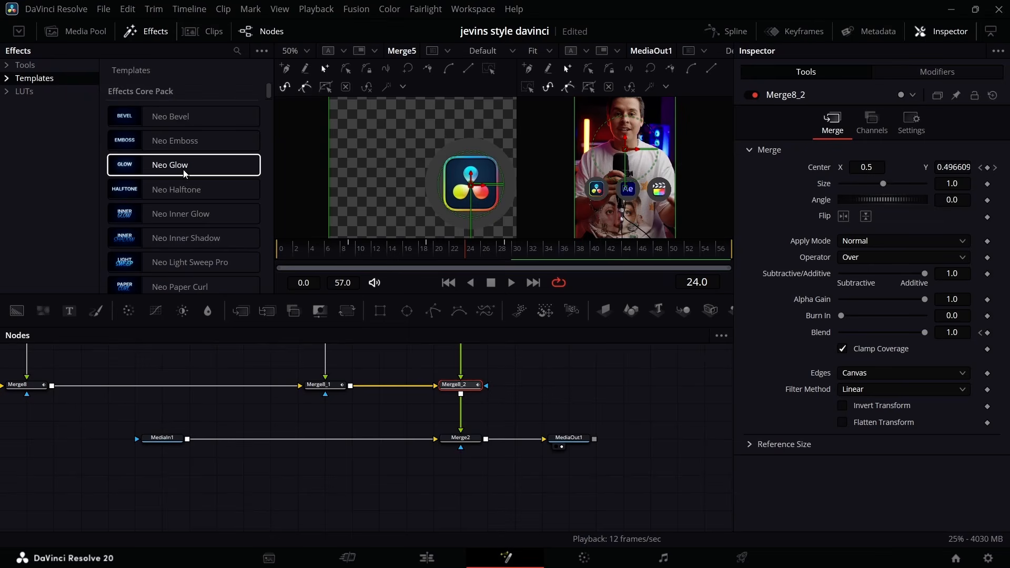
click(185, 172)
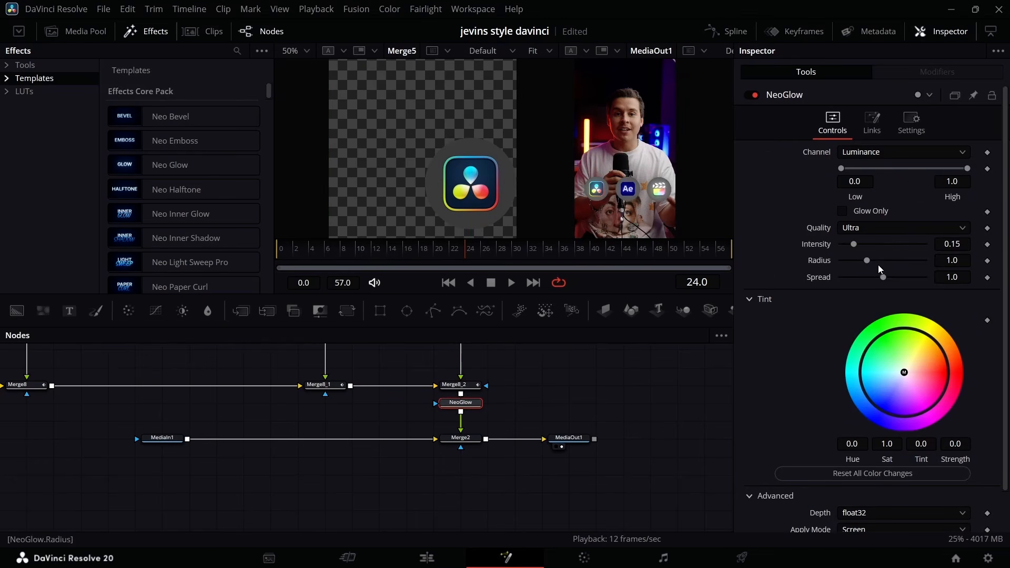
Keyframe NeoGlow's intensity at frames 24, 30 and 35, with 0.15 at frame 30 and 0.05 at frame 24.
click(986, 245)
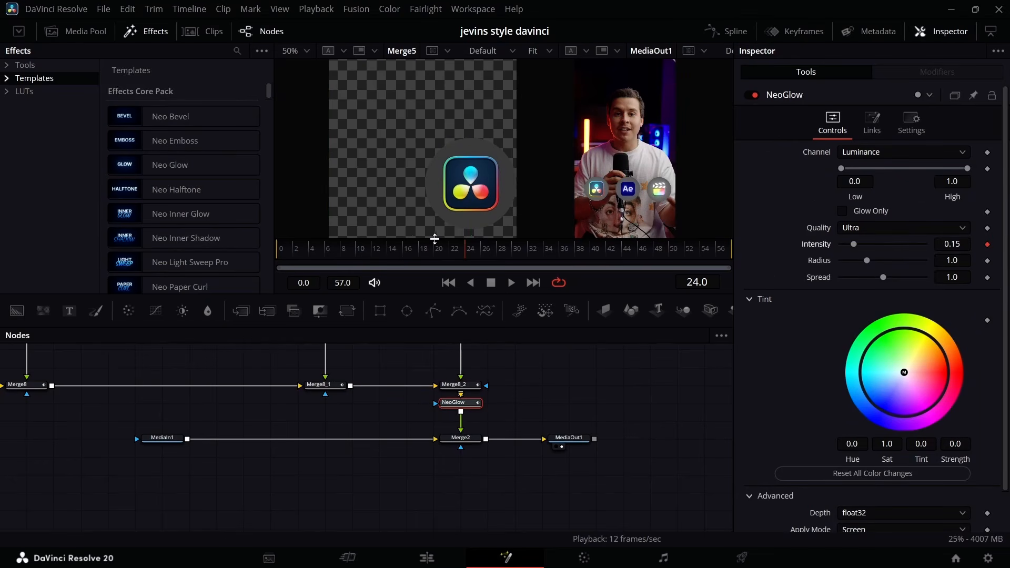
click(514, 258)
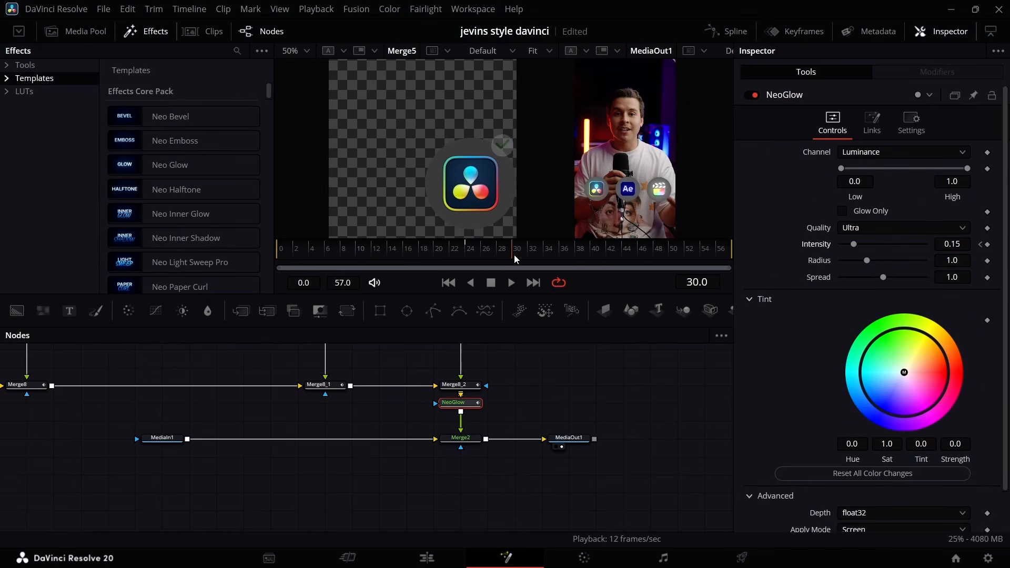
click(987, 244)
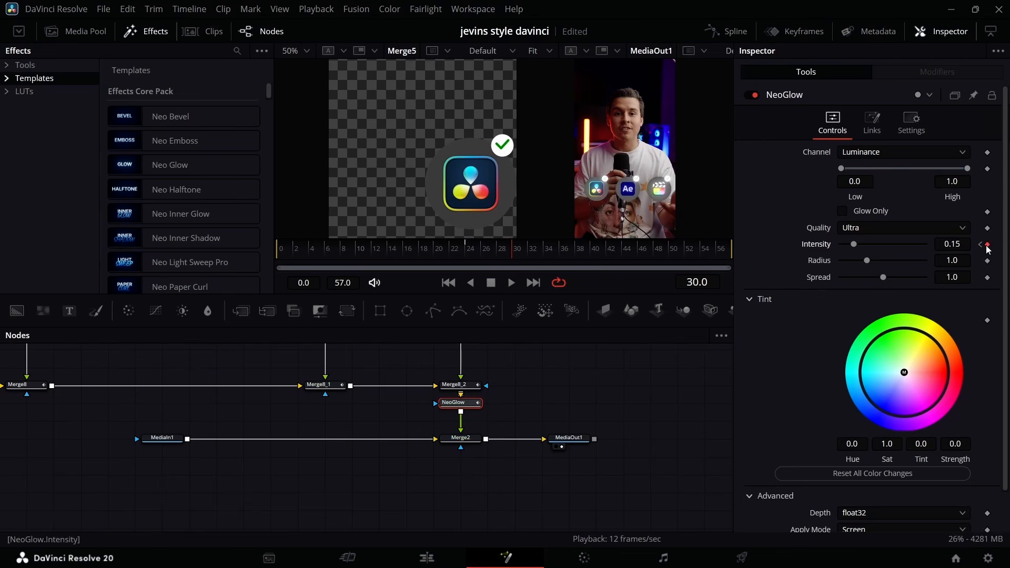
click(558, 249)
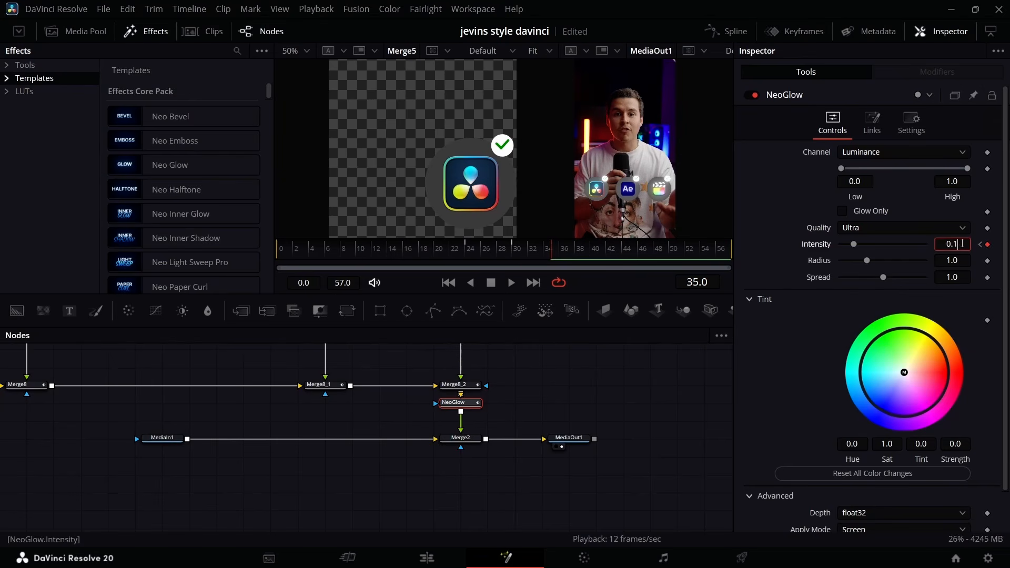
text(1)
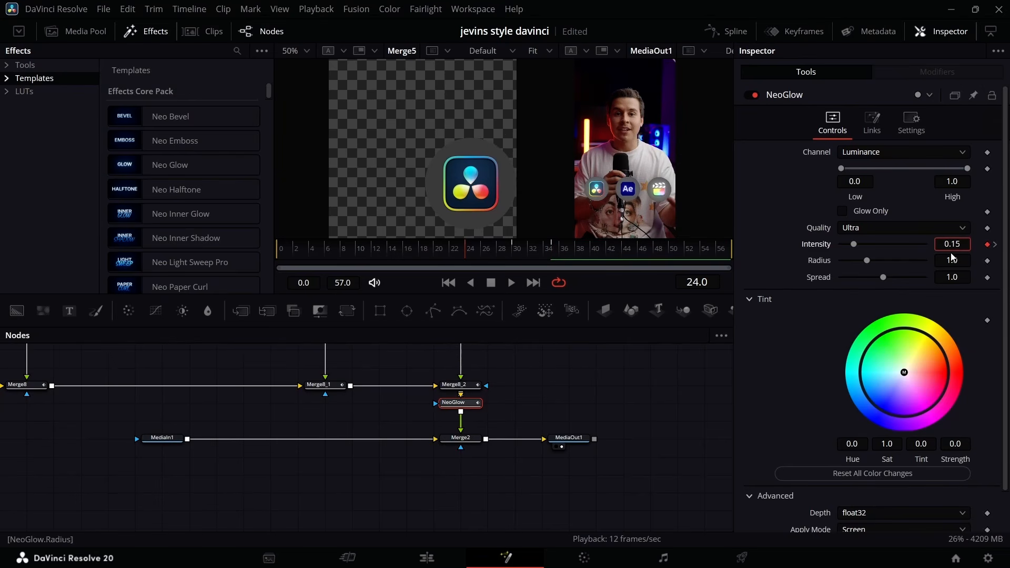
text(505)
key(Return)
Set NeoGlow's intensity keyframe at frame 35 to 0.07.
scroll(390, 435, up, 6)
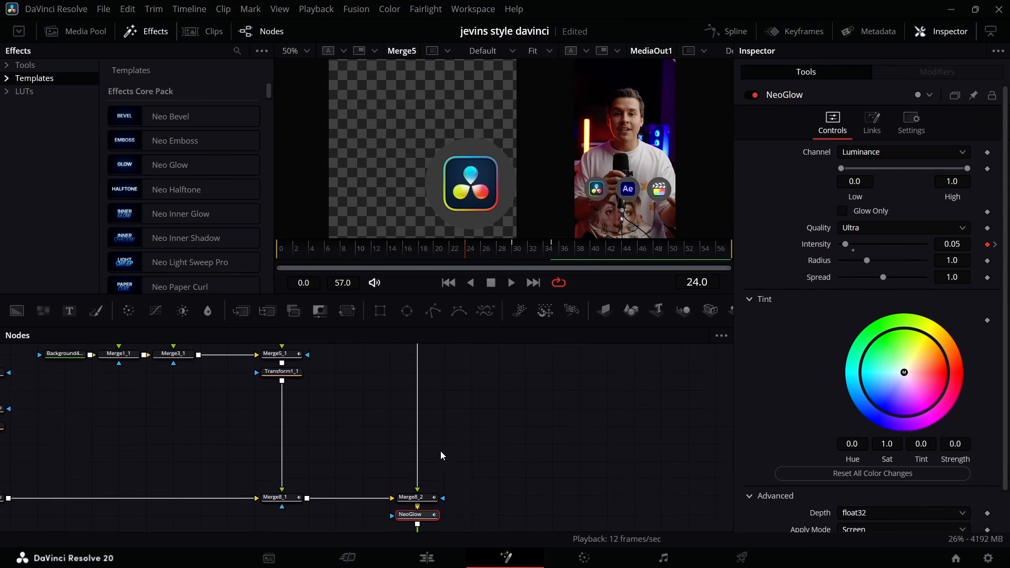
scroll(428, 425, down, 4)
click(995, 245)
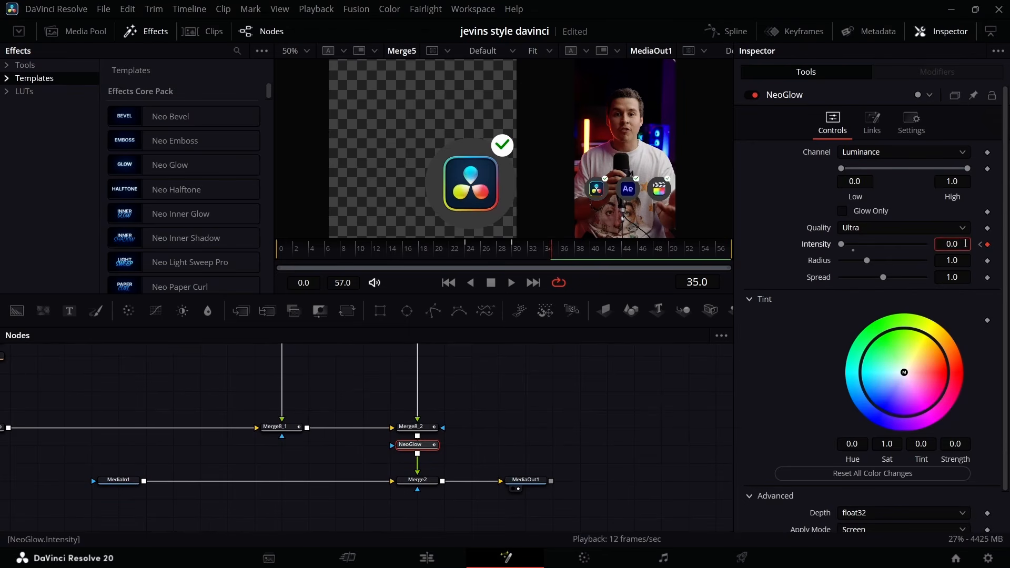
text(7)
key(Return)
scroll(476, 405, right, 3)
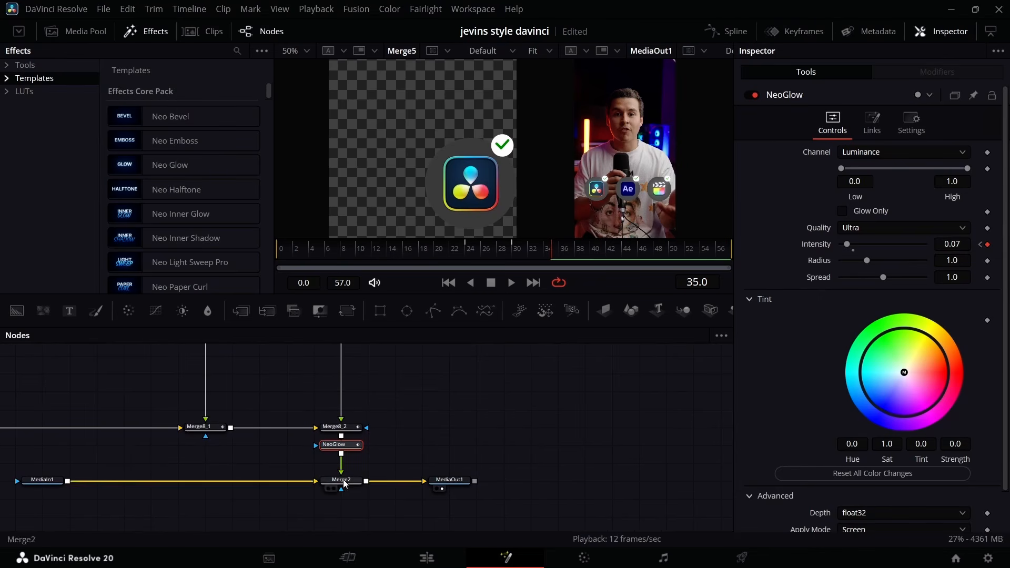
scroll(344, 481, down, 2)
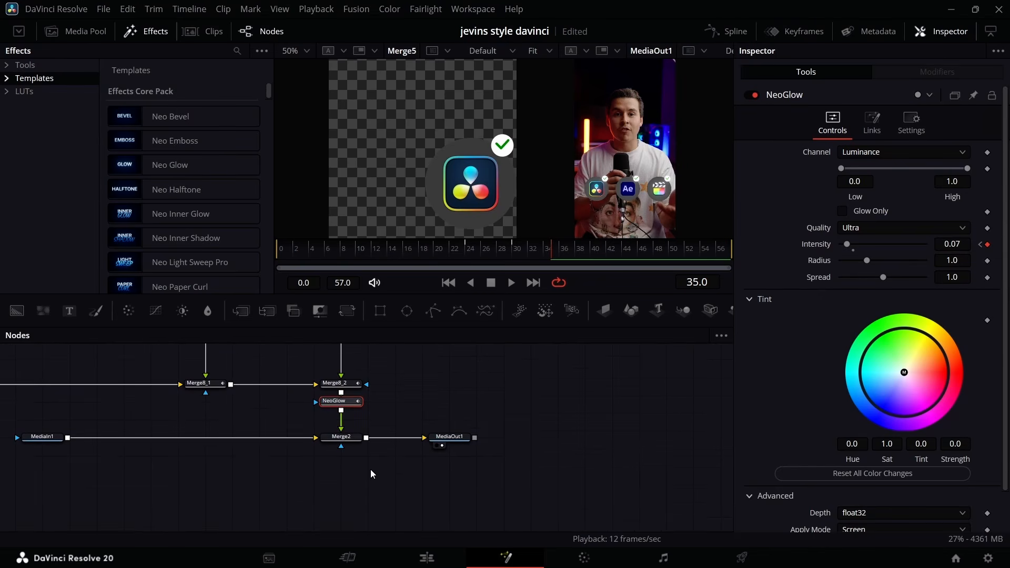
Return to the Edit page and re-enable the caption track V5.
click(446, 557)
scroll(201, 395, left, 5)
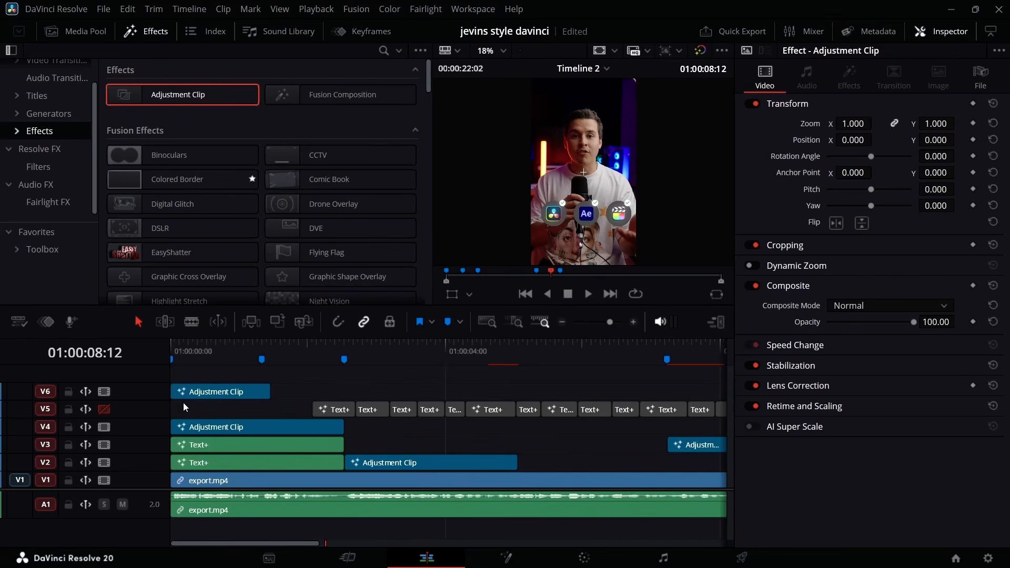
click(104, 409)
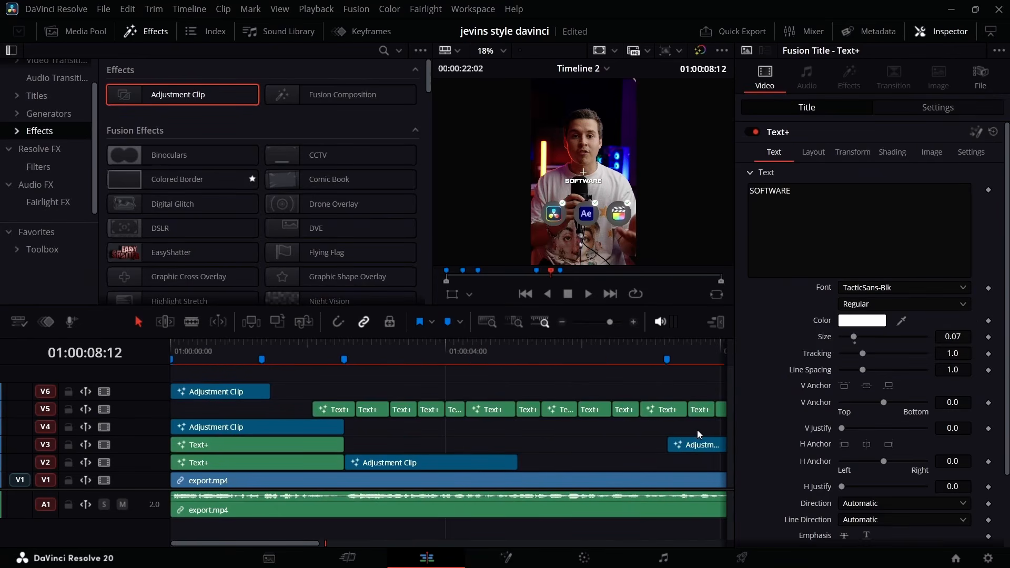
Delete the first six Text+ captions on V5, clearing the track up to 01:00:05:01.
scroll(687, 431, right, 6)
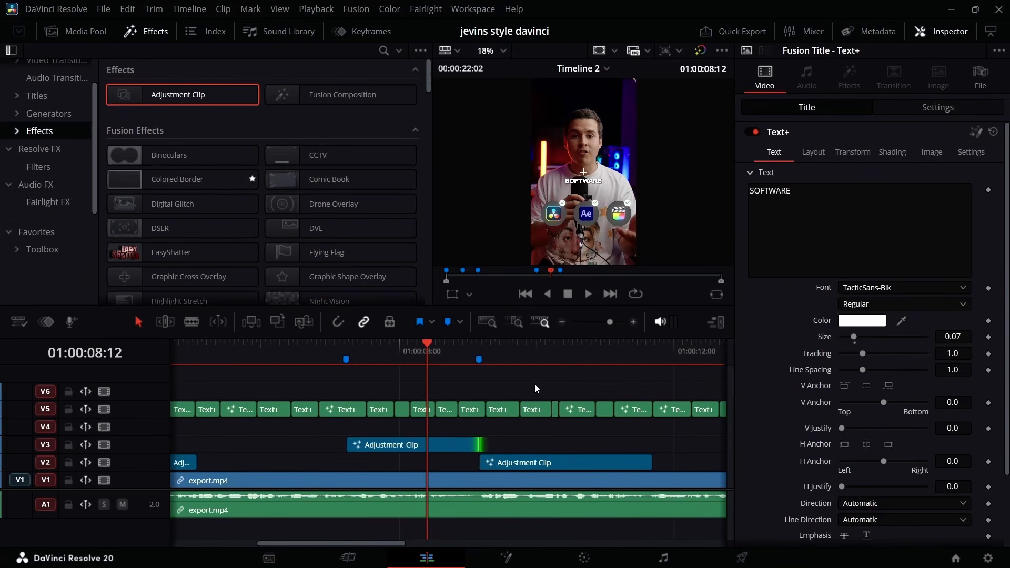
scroll(534, 384, left, 6)
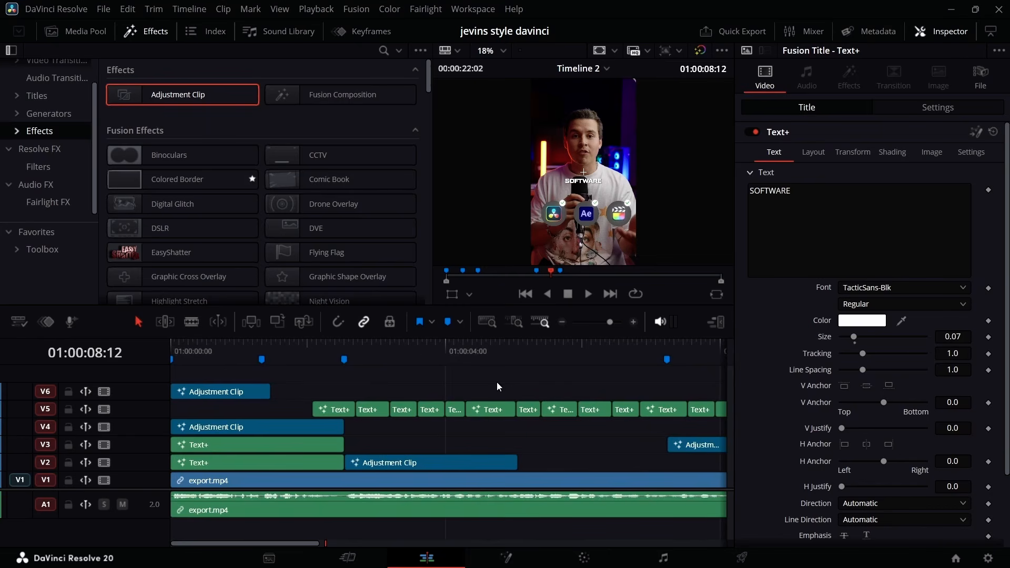
scroll(348, 406, right, 2)
scroll(349, 404, left, 2)
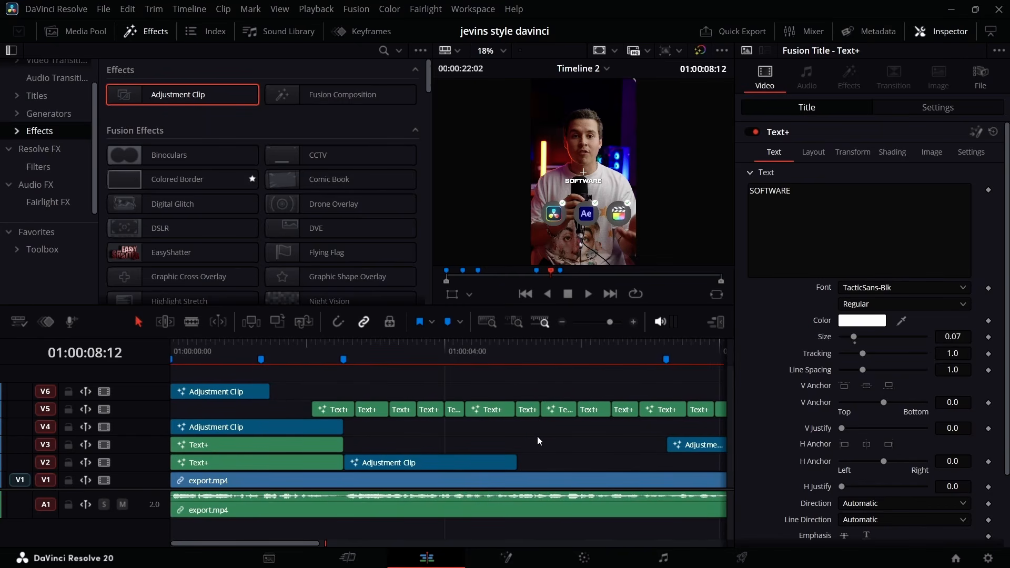
drag(466, 402, 302, 411)
key(BackSpace)
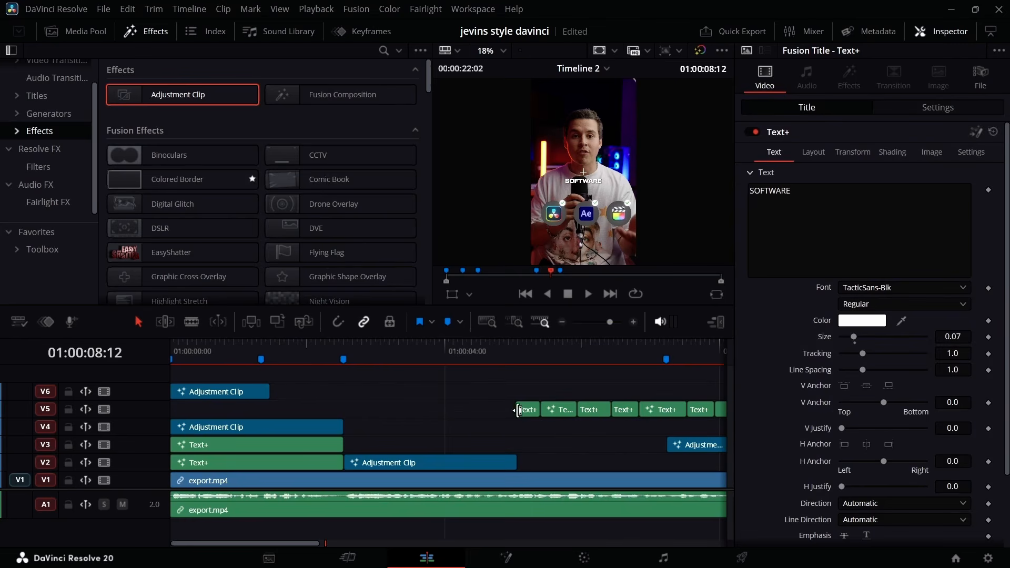
Preview the captions from 01:00:05:01 at 50% viewer size and trim the V2 adjustment clip's end flush with the first caption.
click(517, 346)
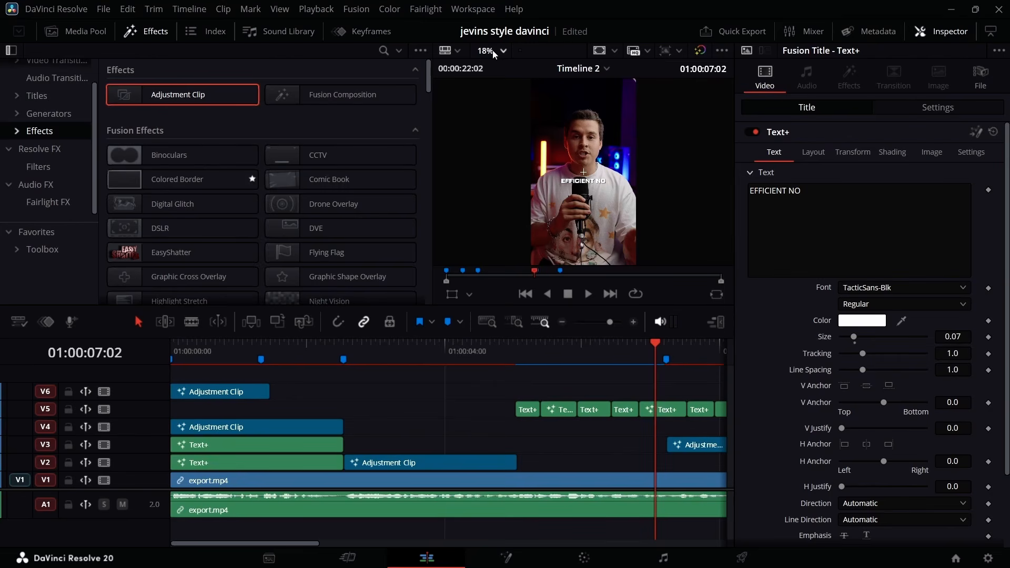
click(498, 50)
click(491, 126)
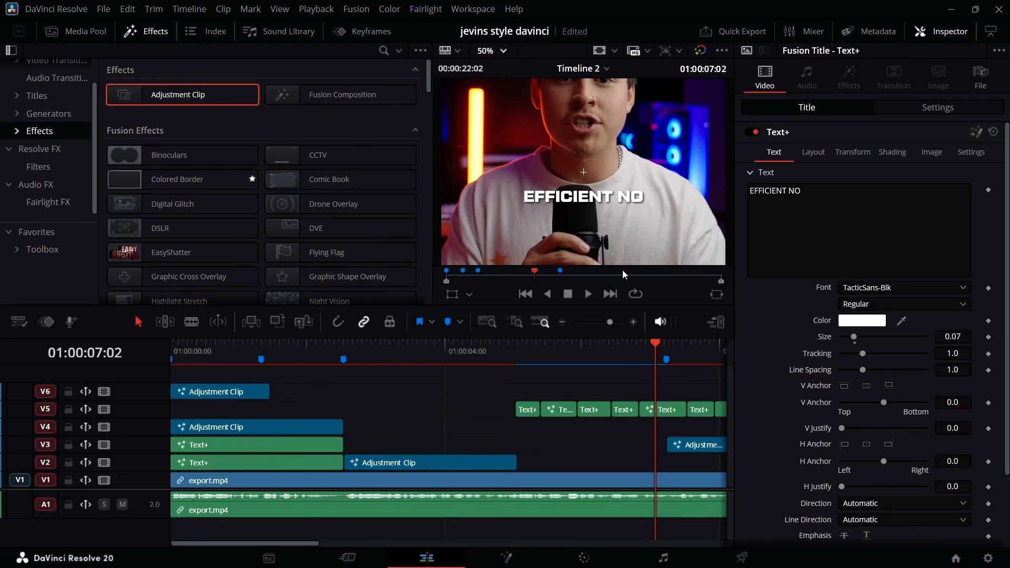
click(516, 348)
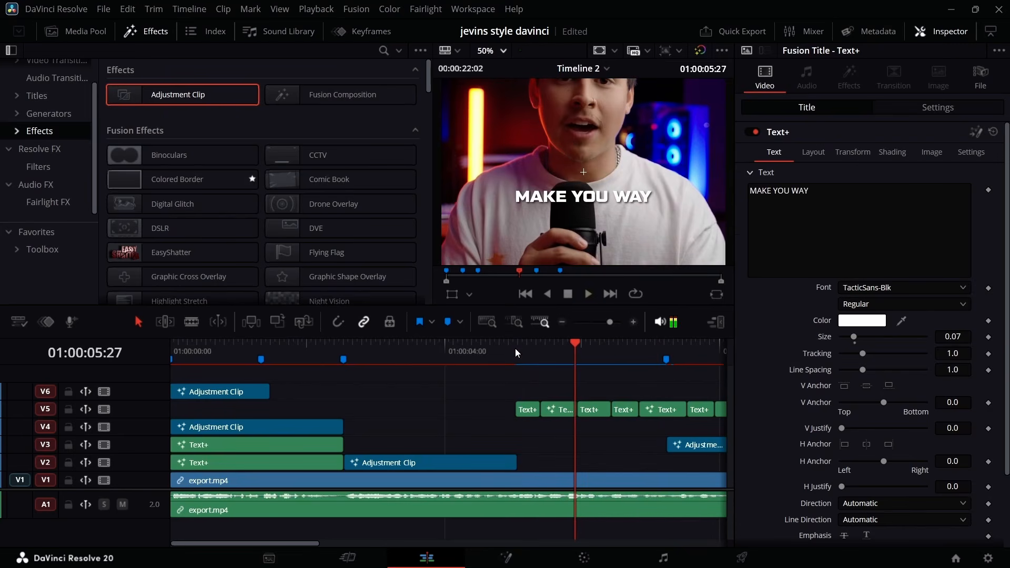
click(516, 349)
click(514, 348)
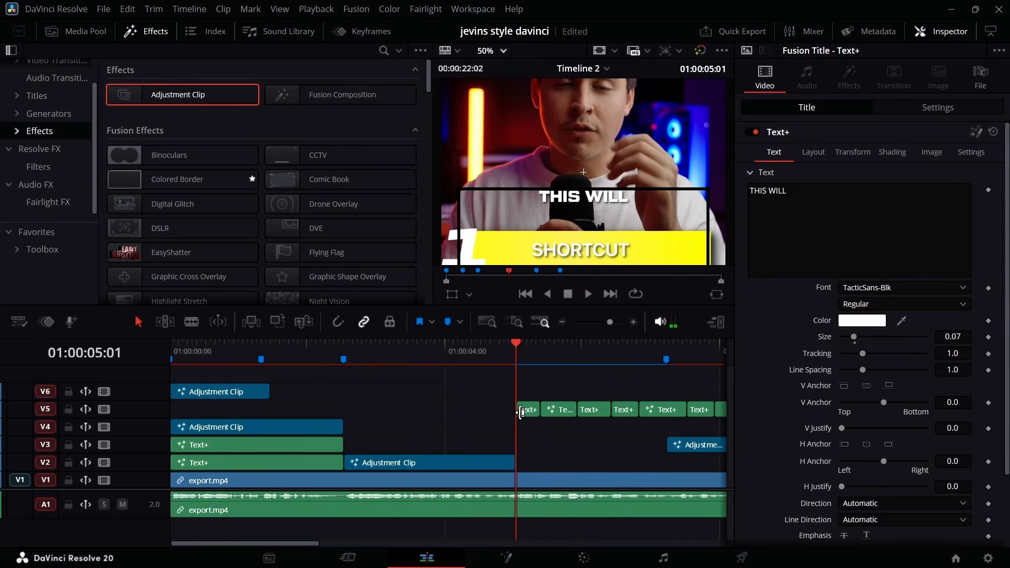
click(613, 326)
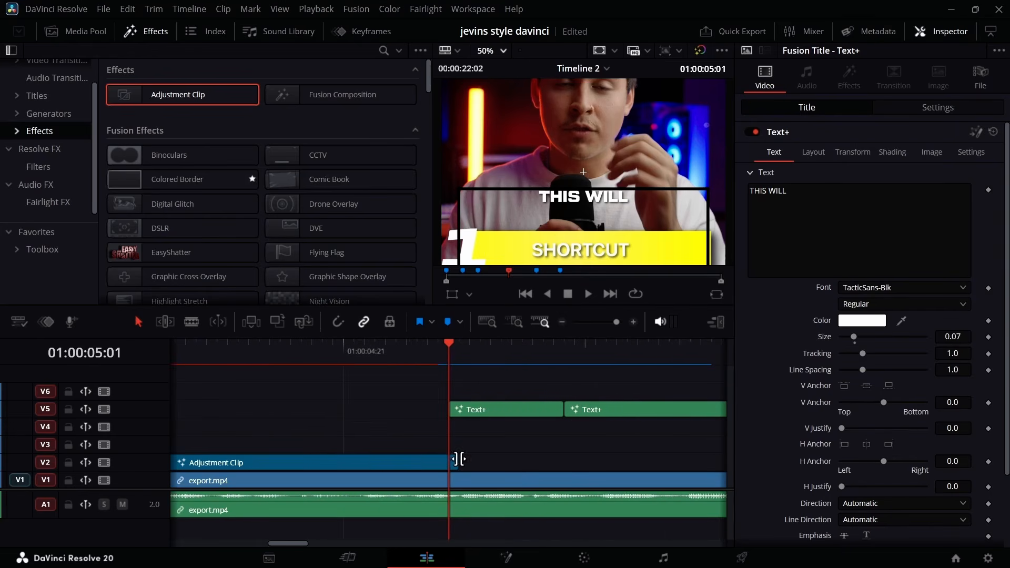
drag(453, 459, 450, 460)
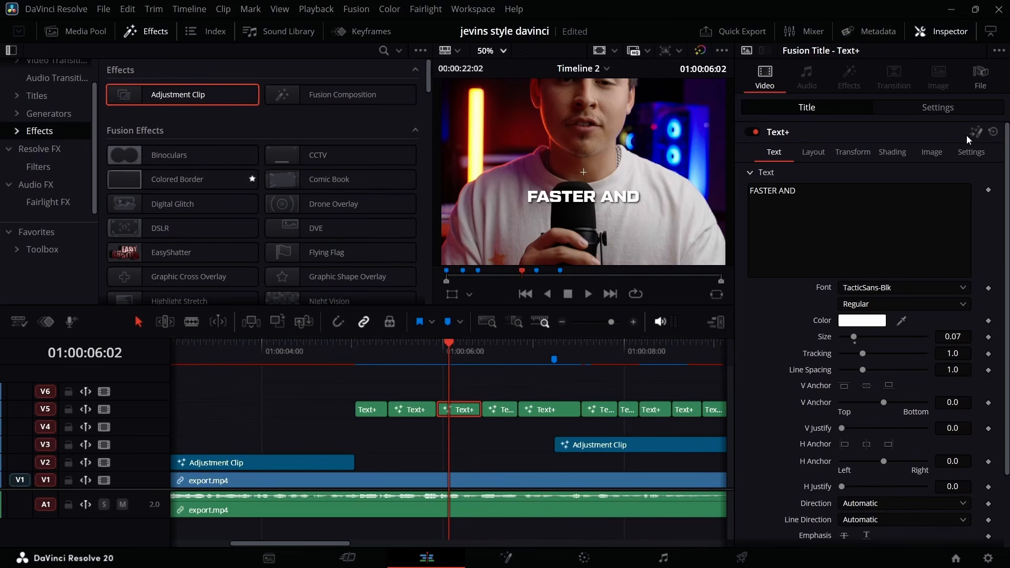
Open the FASTER AND caption in Fusion and set its text size to 0.09.
key(shift+5)
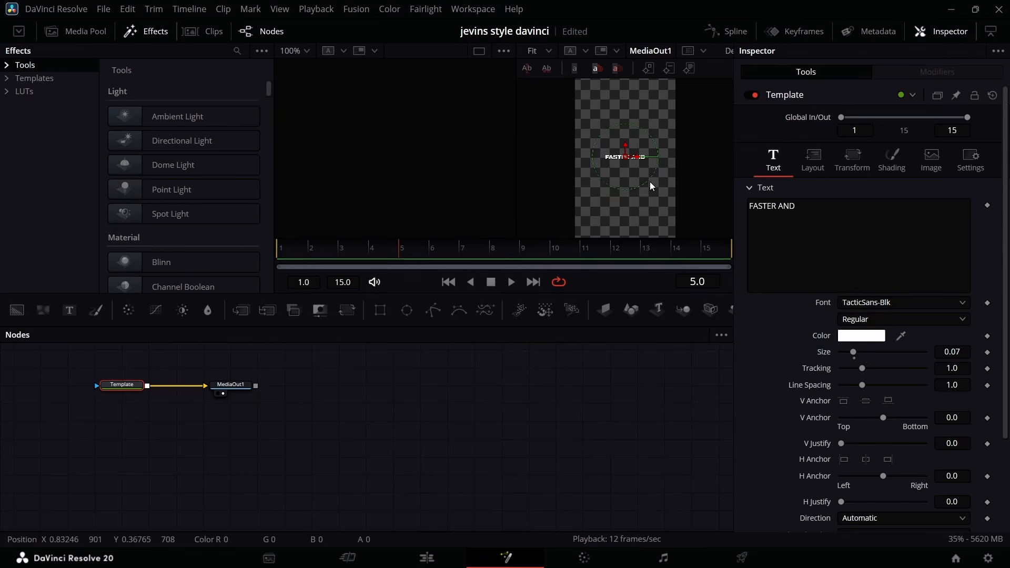
click(548, 51)
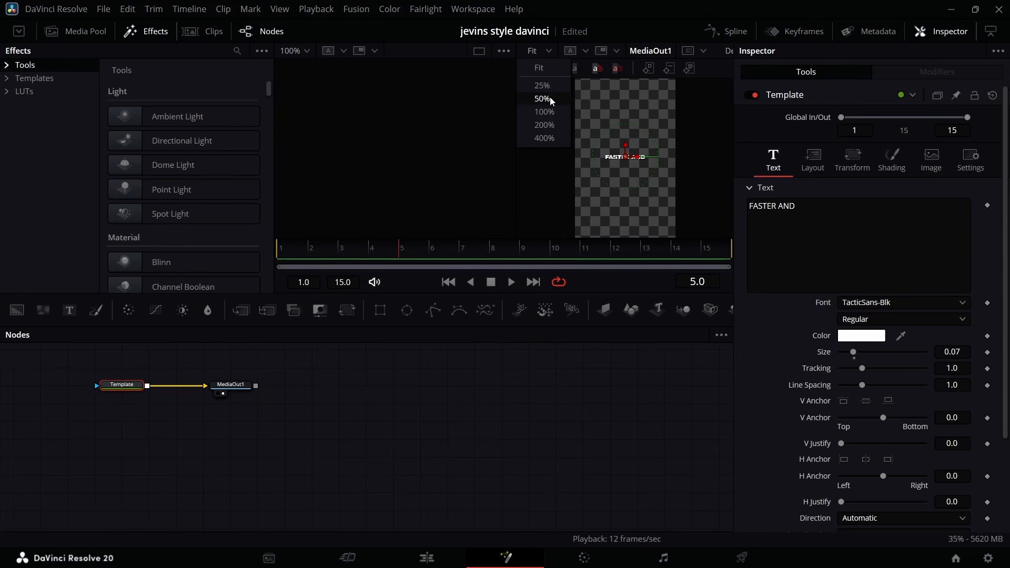
click(547, 98)
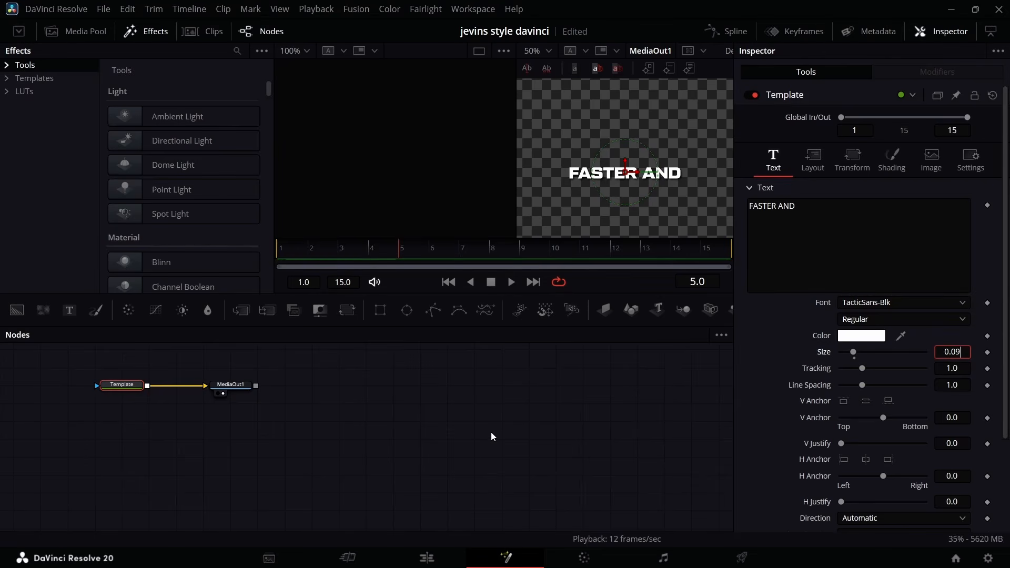
key(Return)
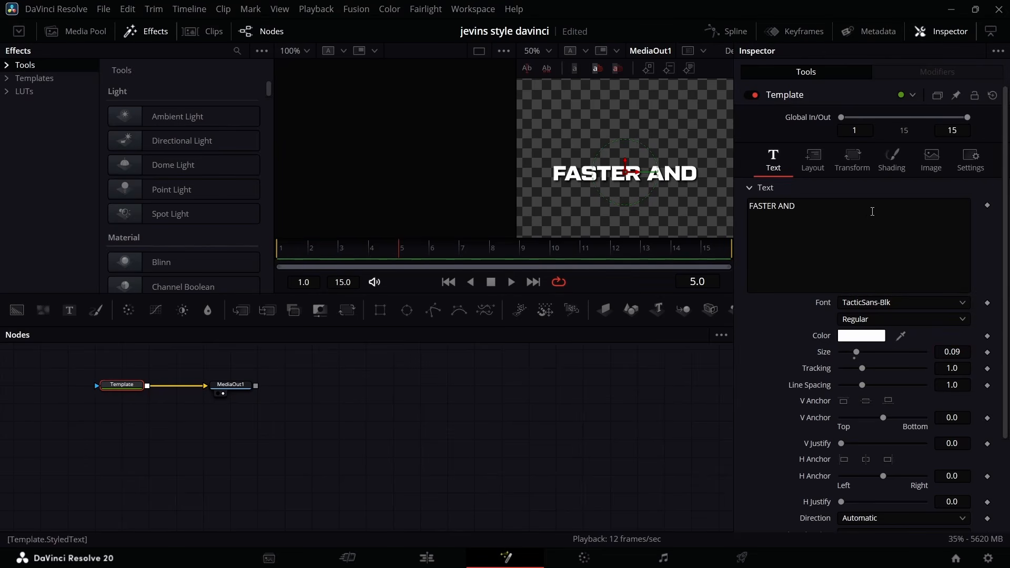
Apply Character Level Styling to the FASTER AND caption text and color the word FASTER yellow (#ffff00).
right_click(870, 216)
click(920, 272)
click(963, 71)
drag(542, 152, 638, 196)
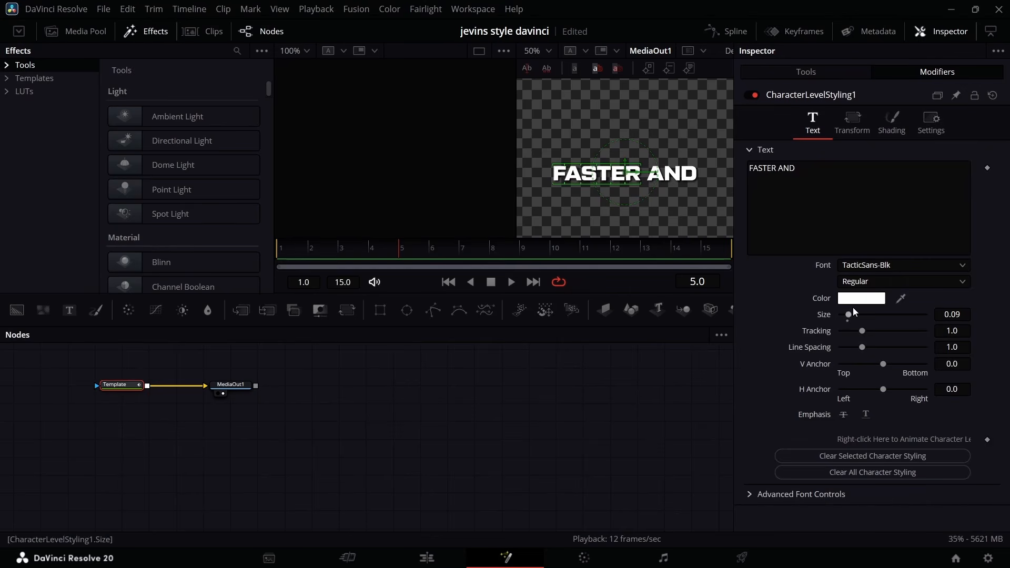
click(860, 298)
click(442, 233)
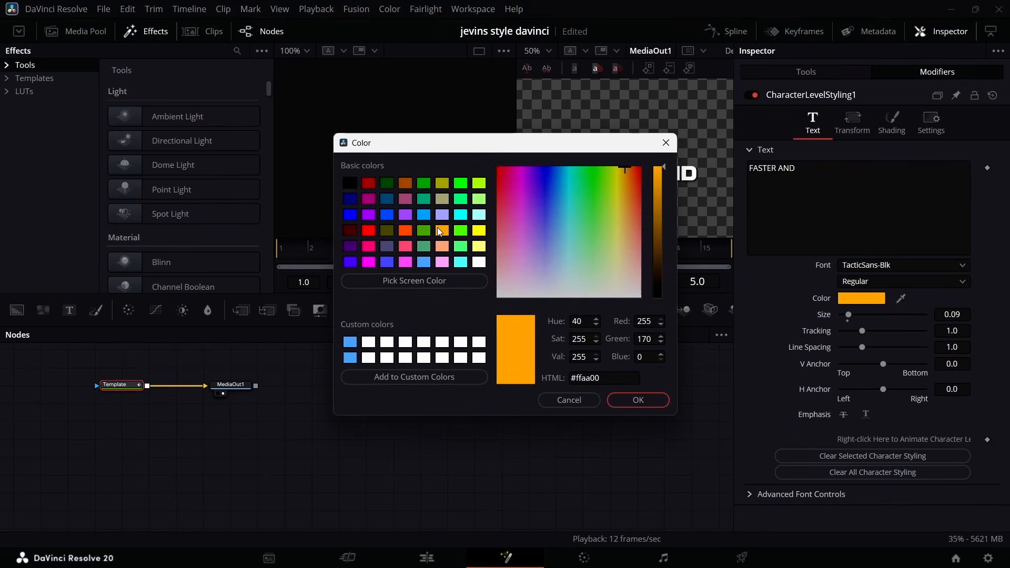
click(479, 185)
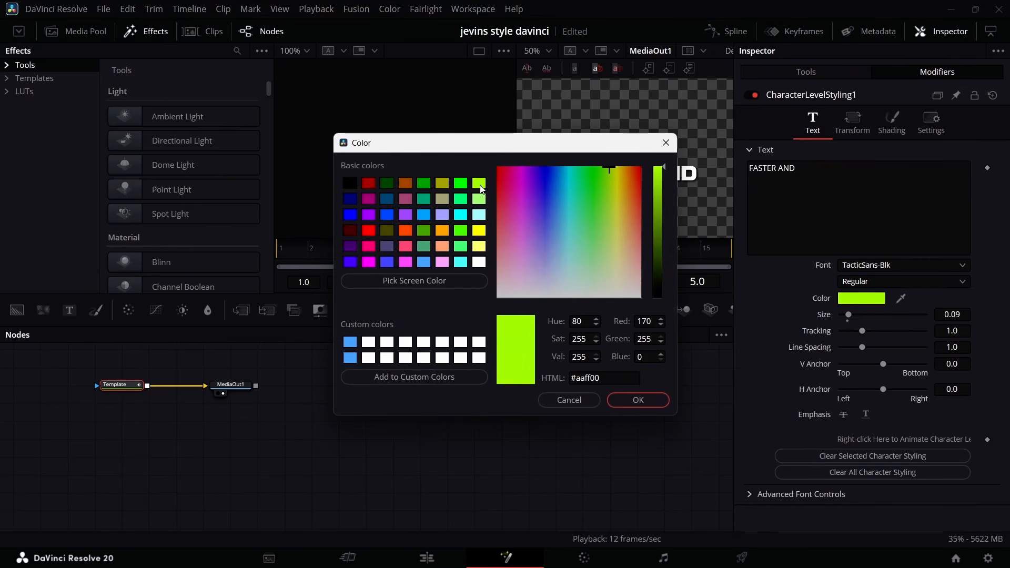
click(478, 232)
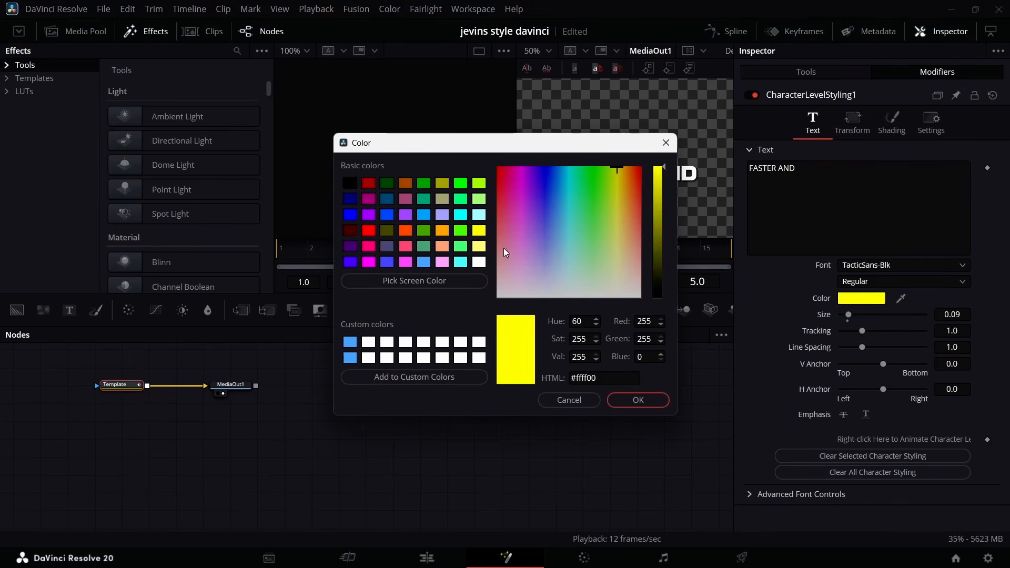
click(624, 401)
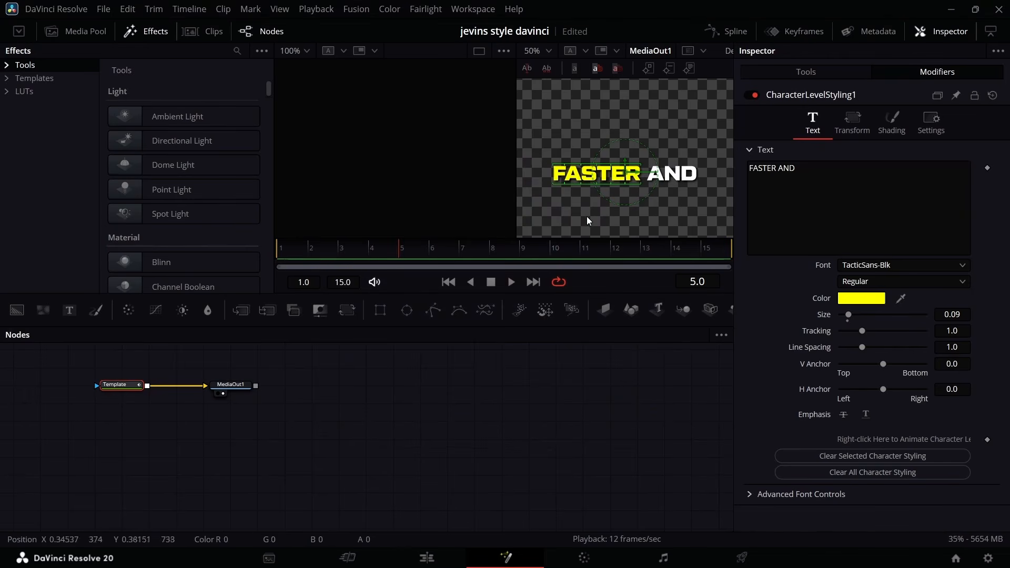
Move MediaOut1 further from the Template node and insert a Neo Glow between them.
drag(231, 384, 447, 385)
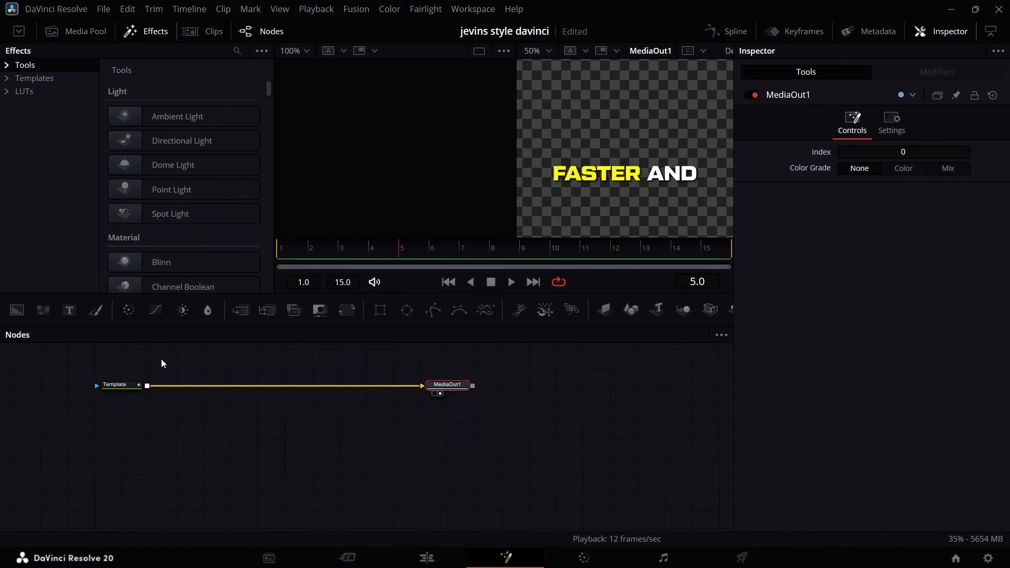
click(138, 384)
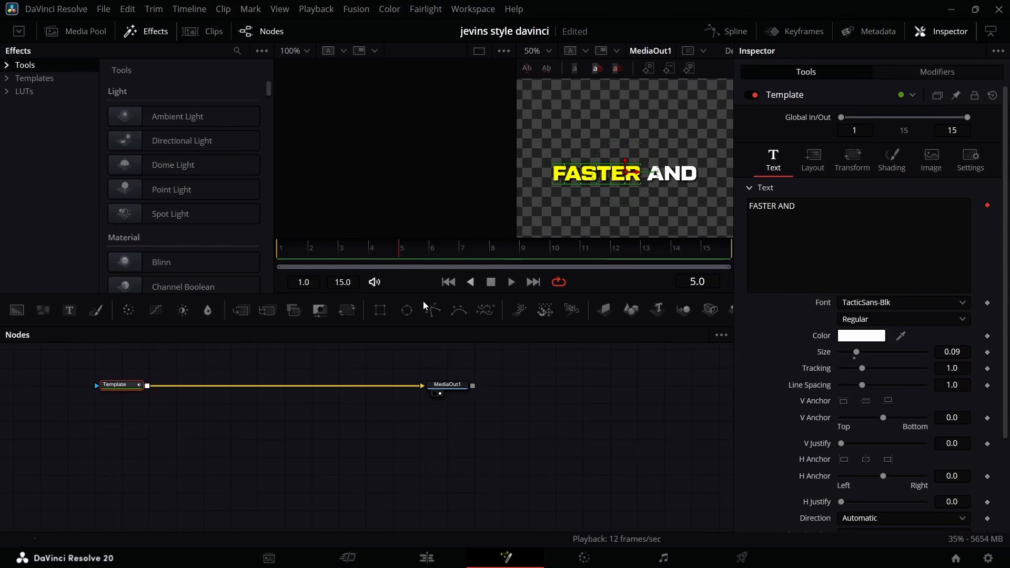
scroll(205, 165, down, 10)
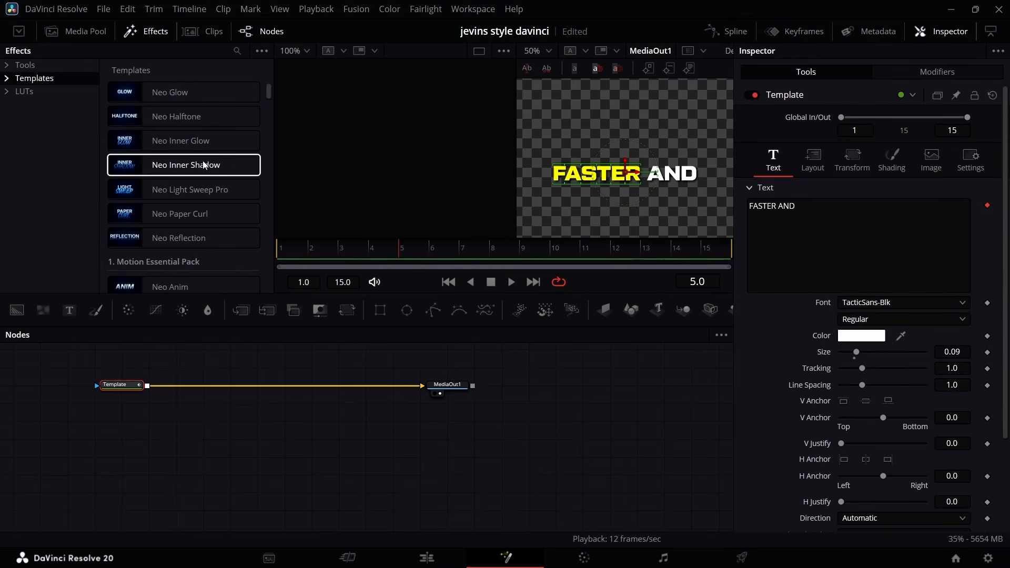
double_click(180, 98)
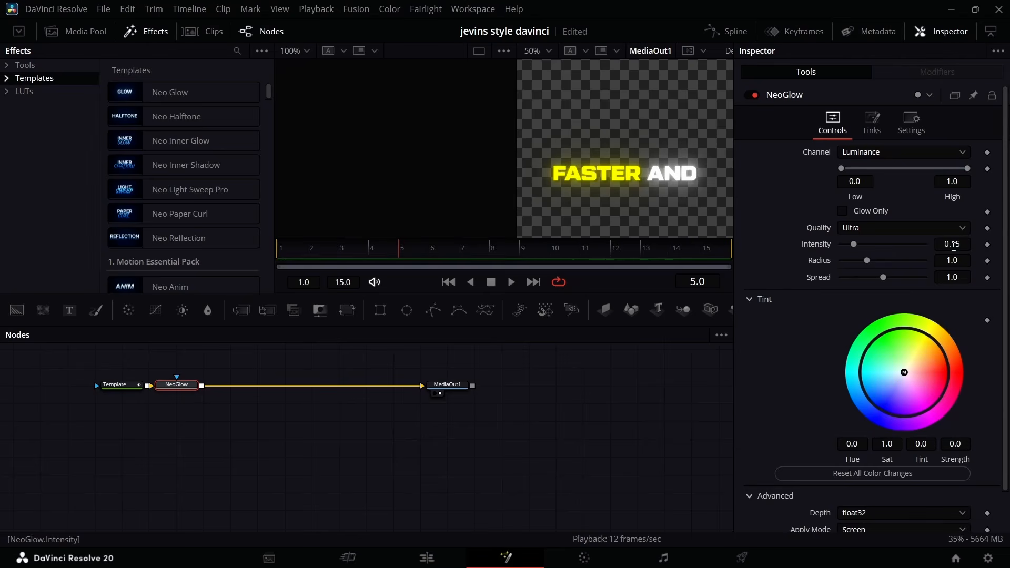
Set the NeoGlow intensity of the FASTER AND caption to 0.08.
click(964, 245)
text(0.8)
key(Return)
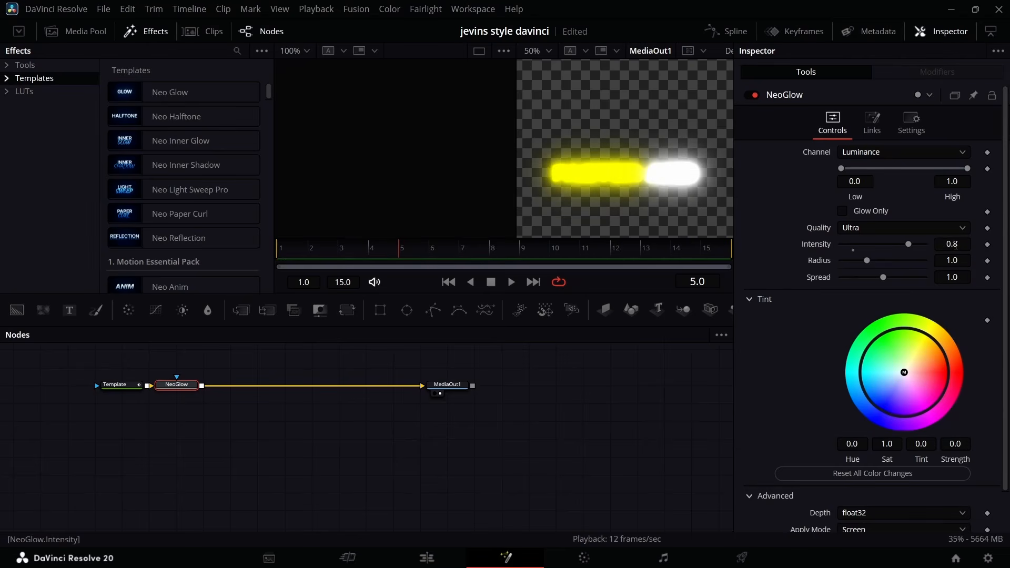
click(955, 245)
text(0.08)
key(Return)
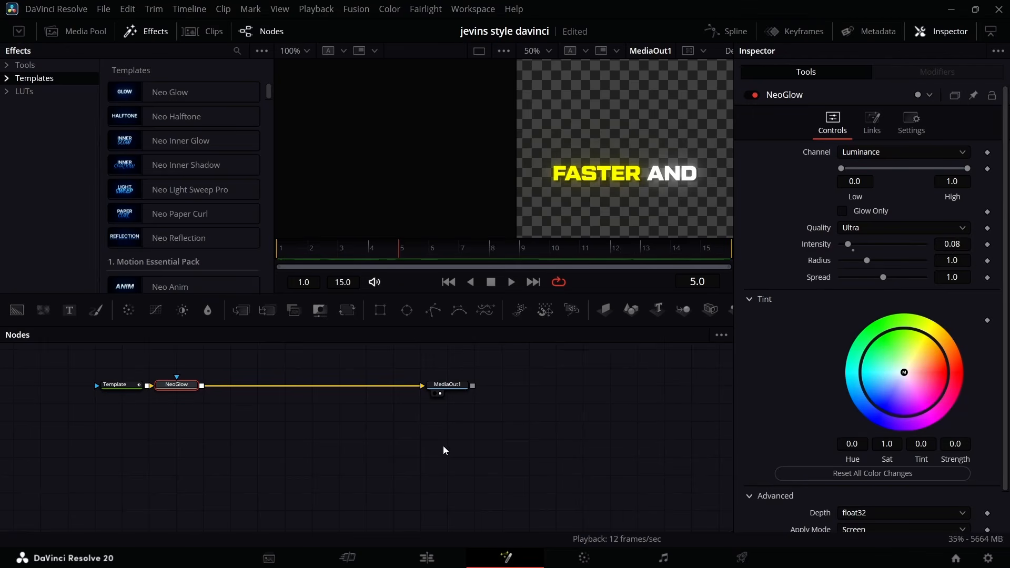
Add a Neo Glow to the MAKE YOU WAY caption in Fusion, open the THIS WILL caption's composition, and return to the Edit page.
click(426, 557)
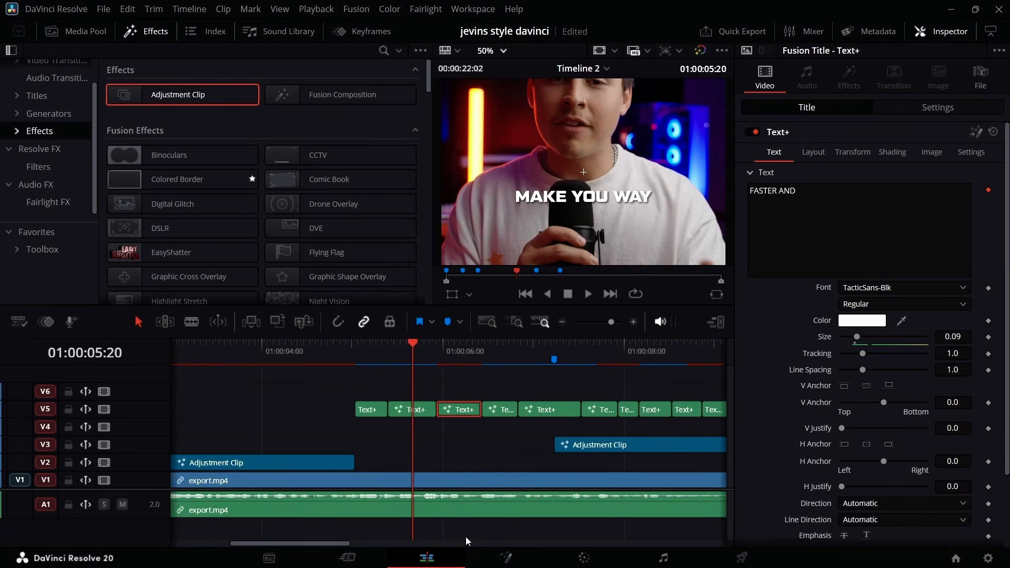
click(506, 558)
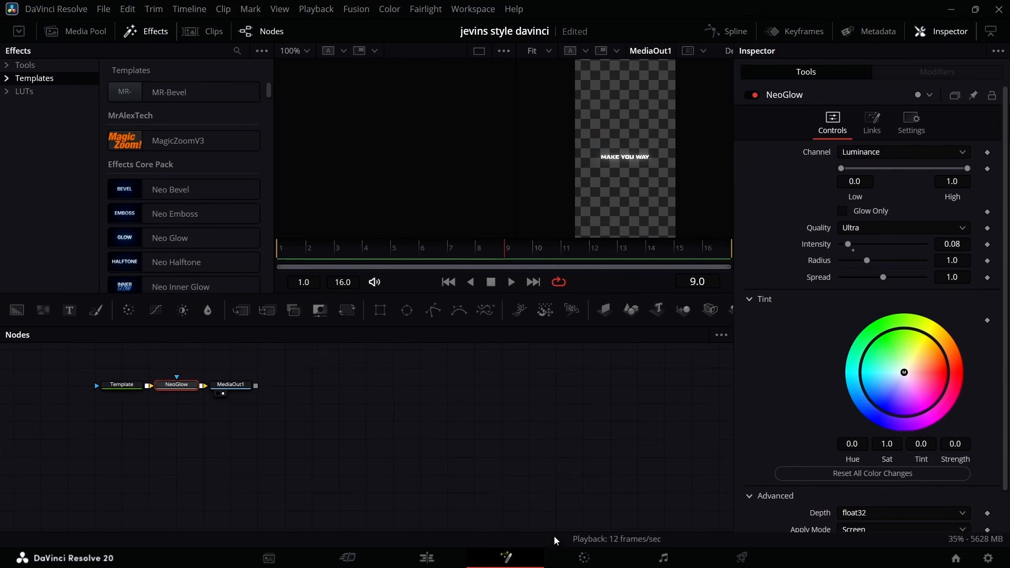
click(427, 559)
click(505, 560)
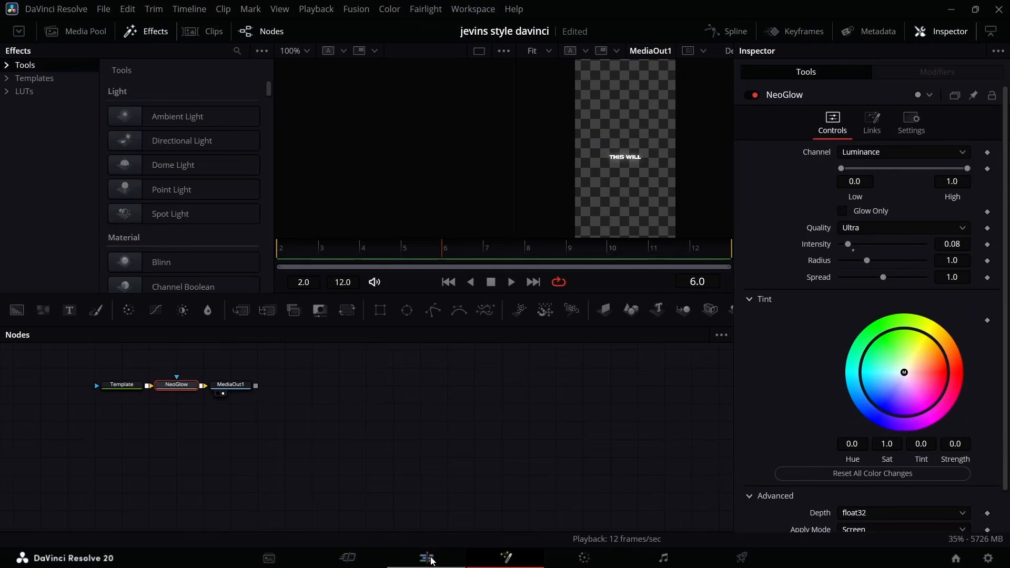
click(427, 558)
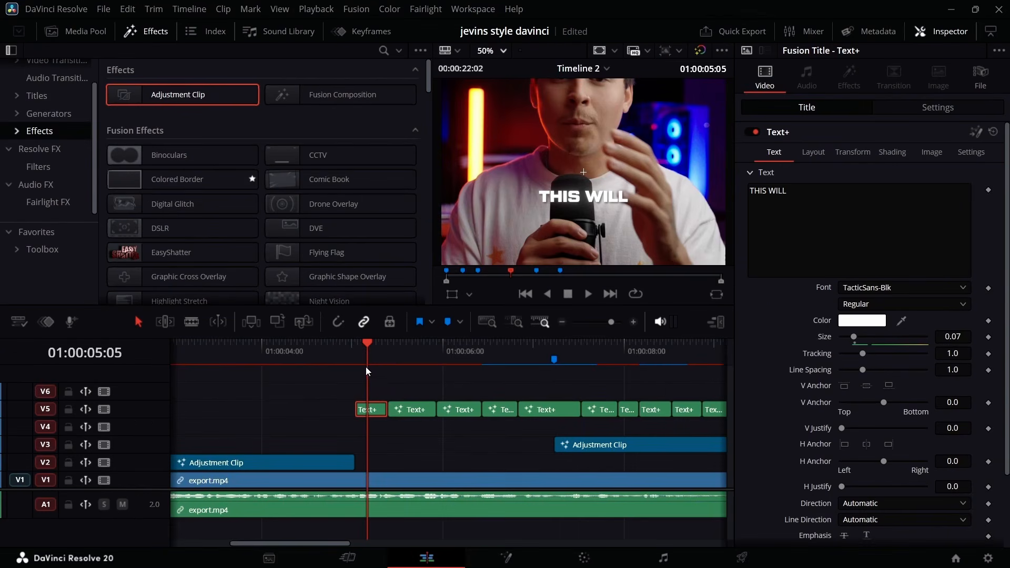
Play back the captions from 01:00:05:05 and review the captions and logos with the viewer at 39%.
key(space)
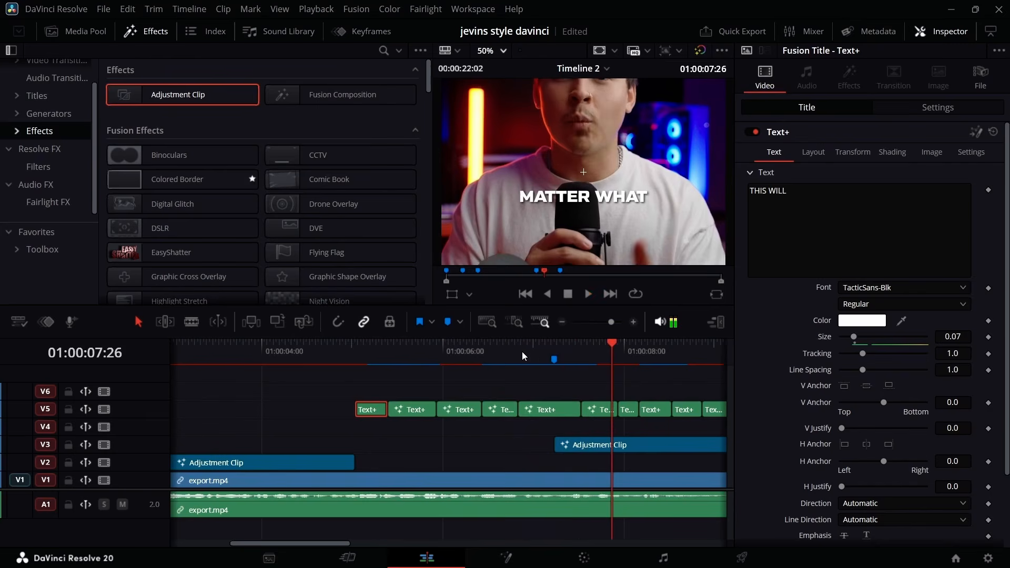
click(537, 349)
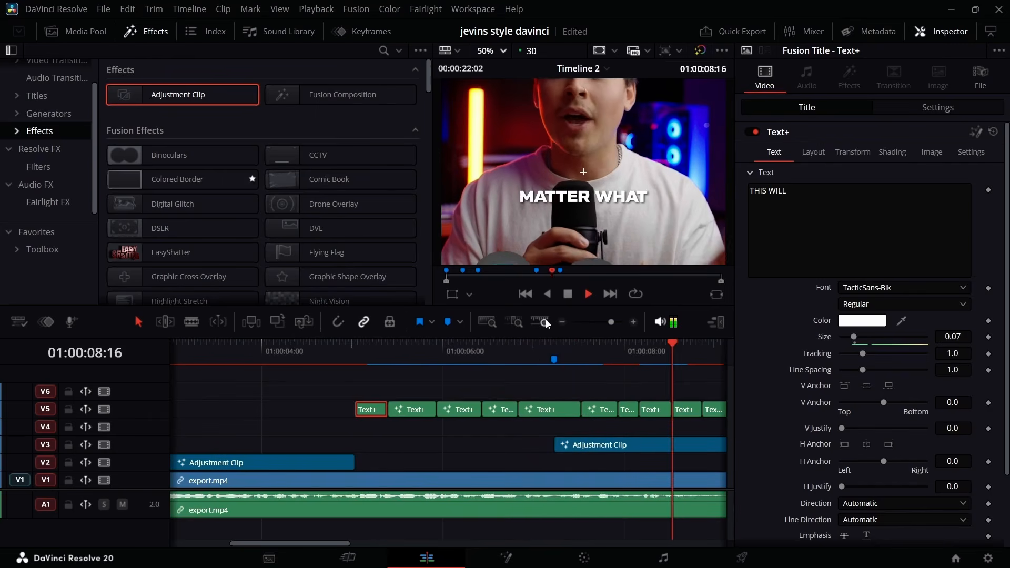
key(space)
drag(612, 322, 608, 322)
scroll(607, 240, down, 8)
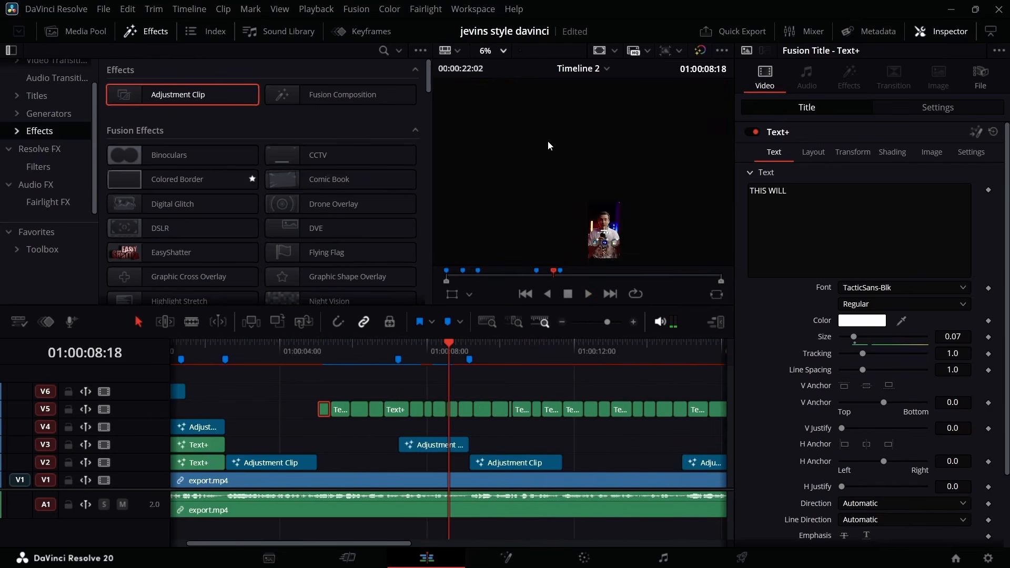
scroll(621, 191, up, 6)
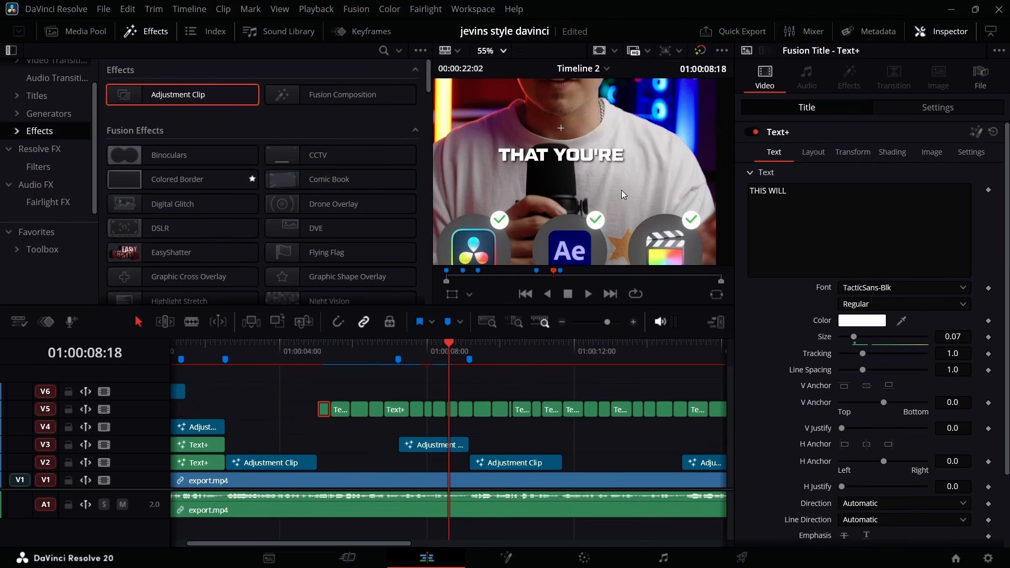
scroll(617, 190, down, 1)
scroll(599, 192, up, 1)
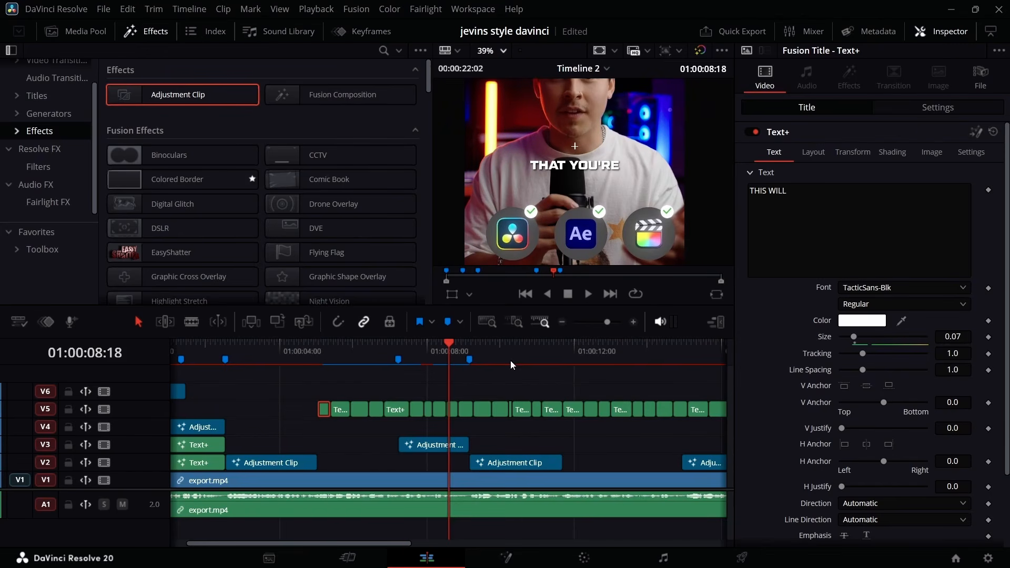
Open the BORING VIDEO caption at 01:00:13:06 in Fusion and paste the NeoGlow node after its Template node.
drag(443, 349, 619, 352)
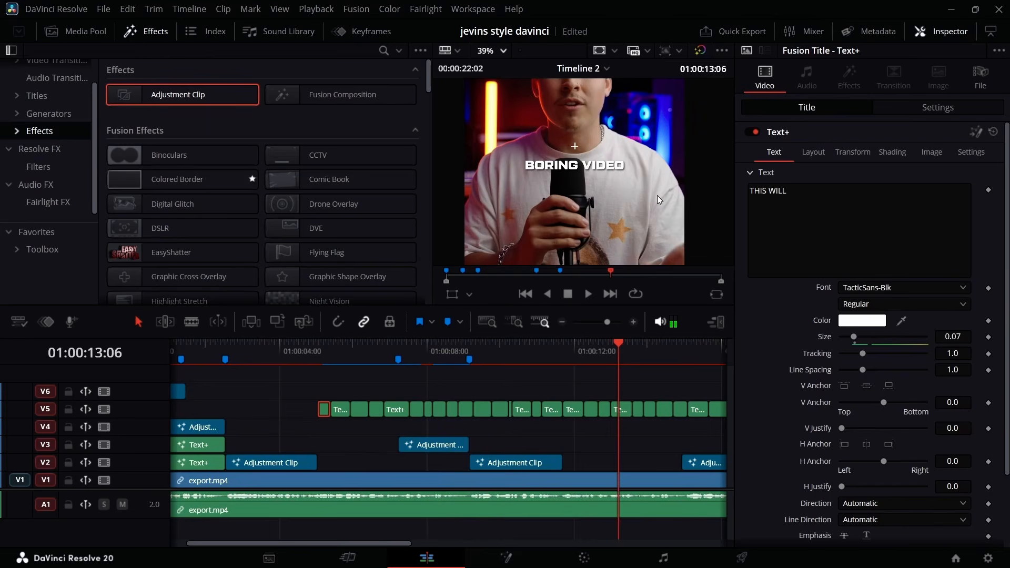
click(622, 411)
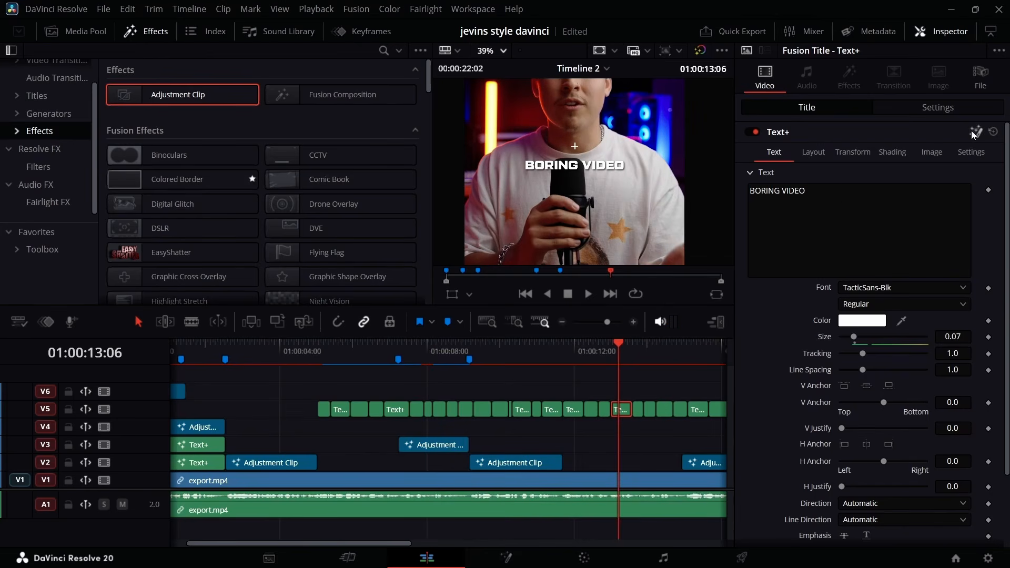
key(shift+5)
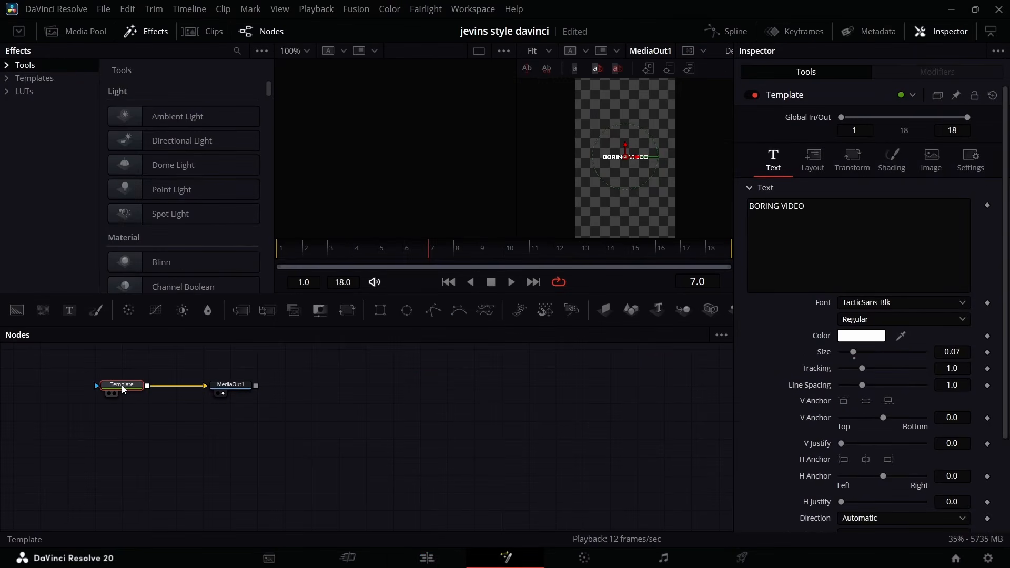
key(ctrl+v)
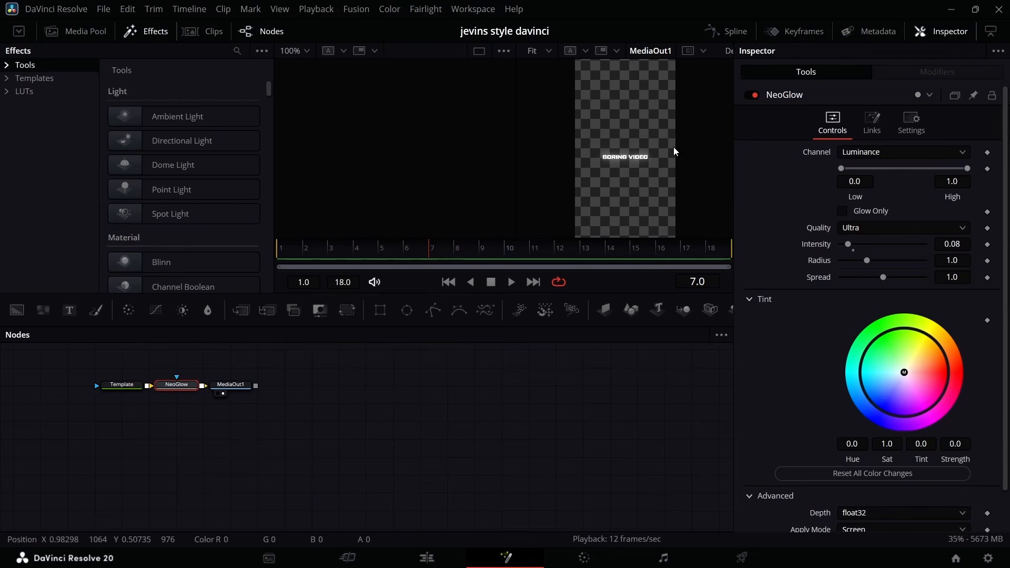
Apply Character Level Styling to the BORING VIDEO text and color the word BORING red (#ff0000).
click(132, 389)
right_click(869, 235)
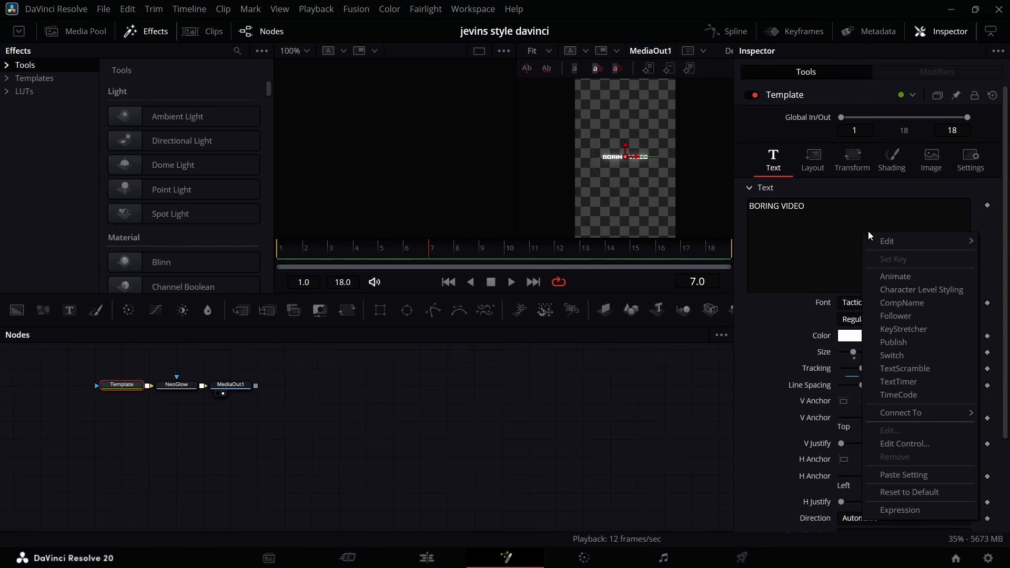
click(915, 290)
click(940, 73)
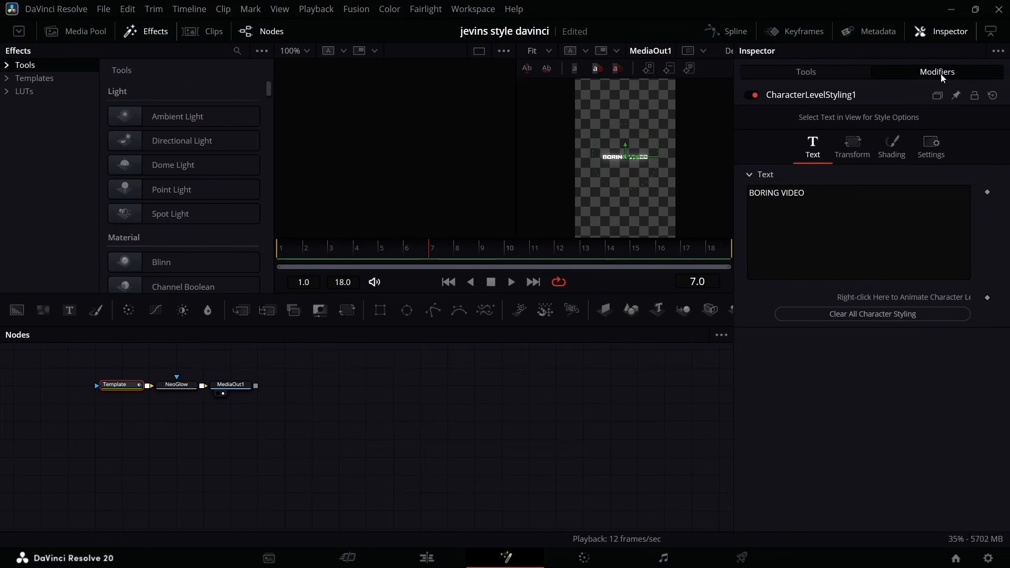
drag(599, 147, 626, 165)
click(869, 299)
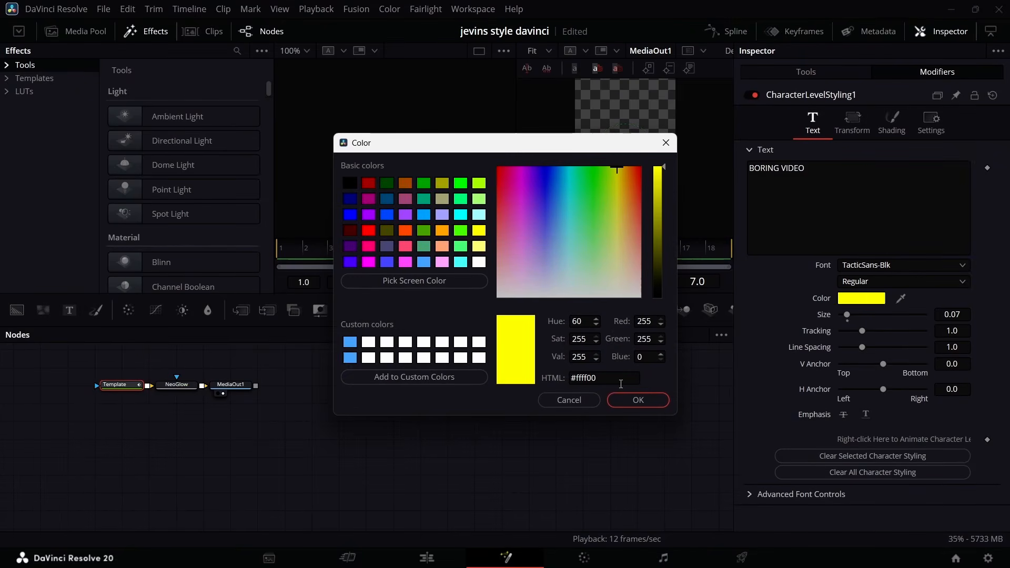
click(367, 231)
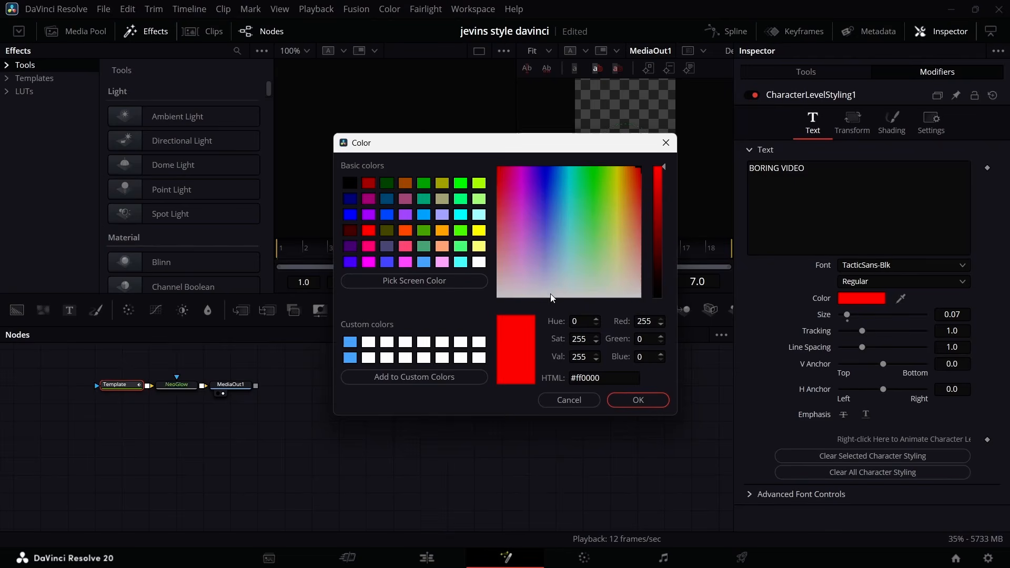
click(636, 398)
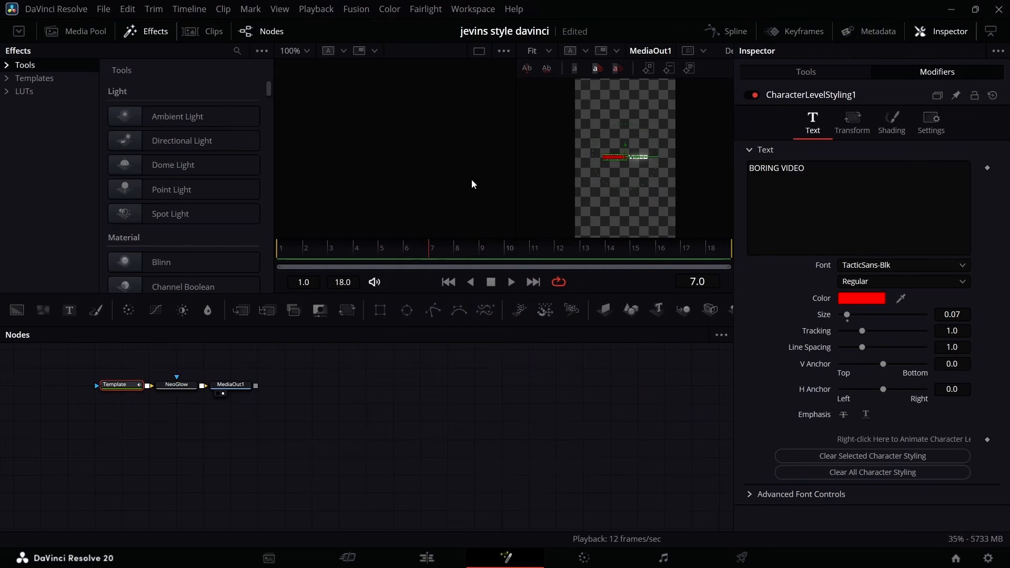
Return to the Edit page and set the BORING VIDEO caption's text size to 0.09.
click(459, 556)
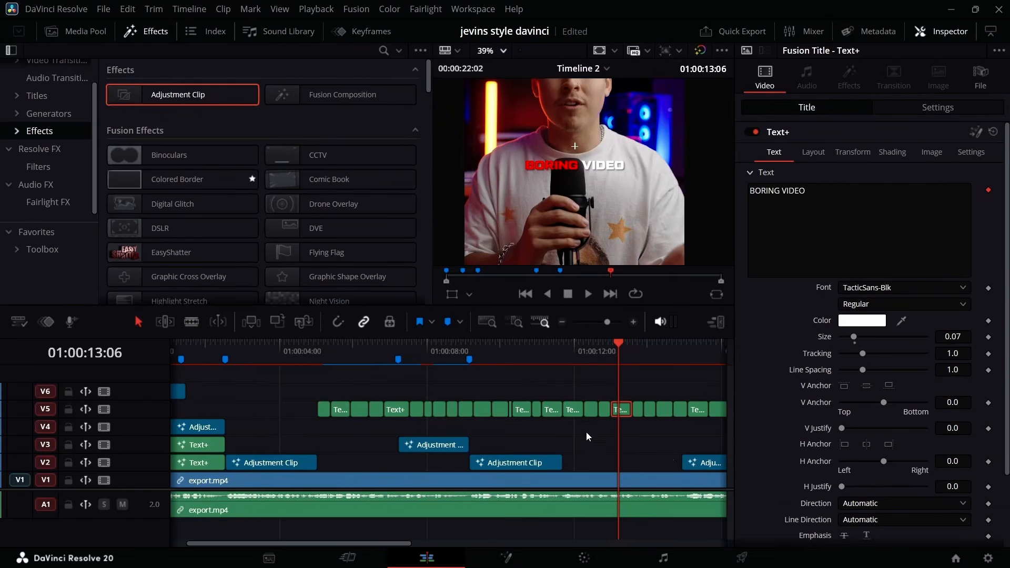
click(958, 337)
click(645, 435)
Open the V4 adjustment clip at the timeline start in Fusion, delete Rectangle2, its connected background and Merge2, and return to the Edit page.
scroll(642, 433, left, 2)
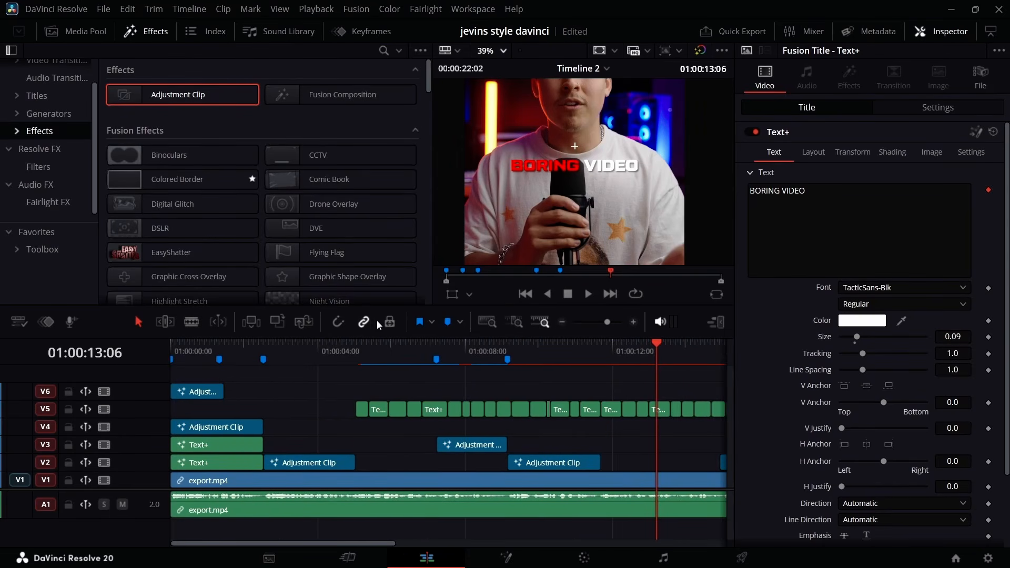
key(Home)
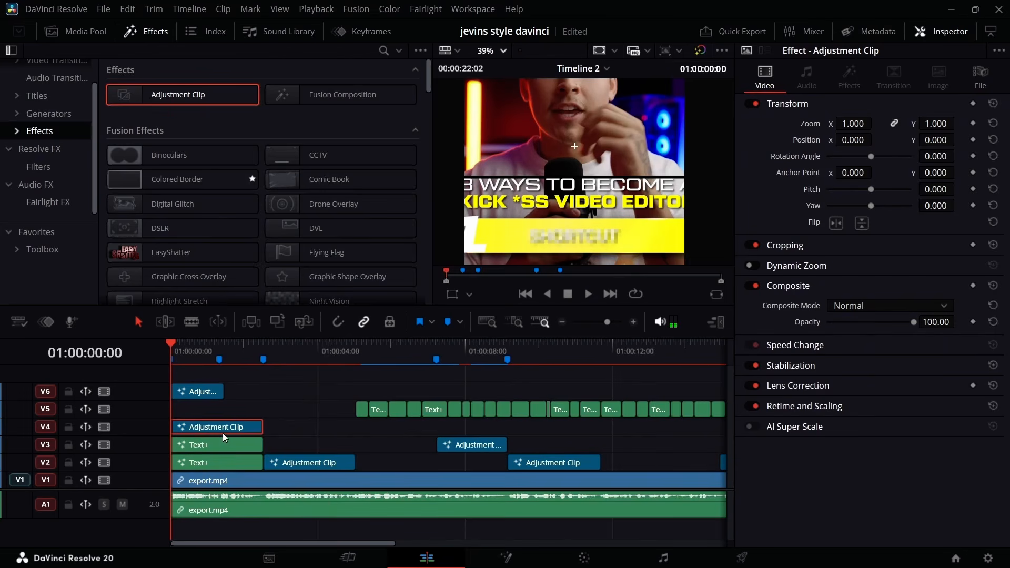
right_click(251, 425)
click(297, 338)
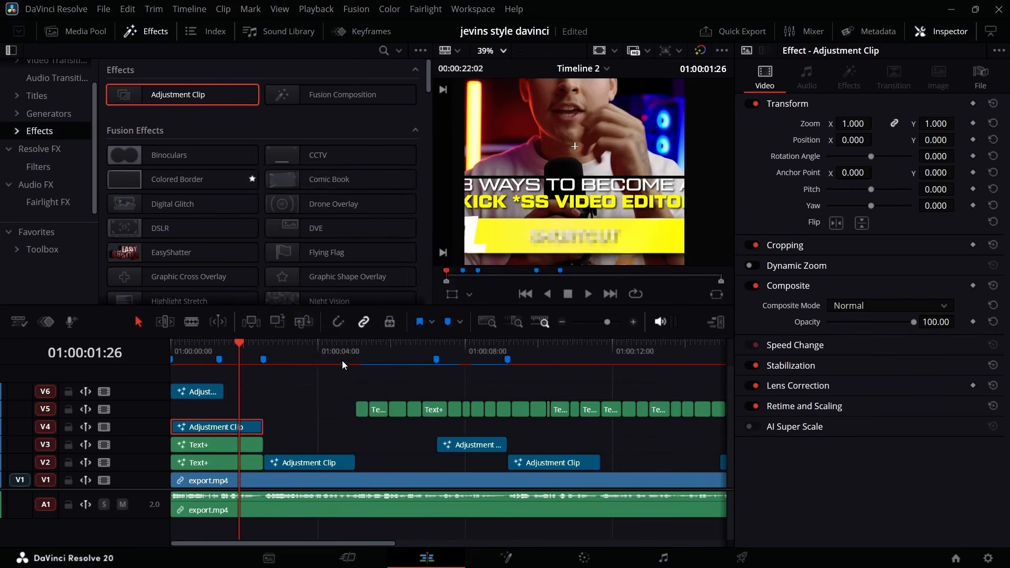
scroll(620, 472, right, 10)
scroll(614, 474, down, 3)
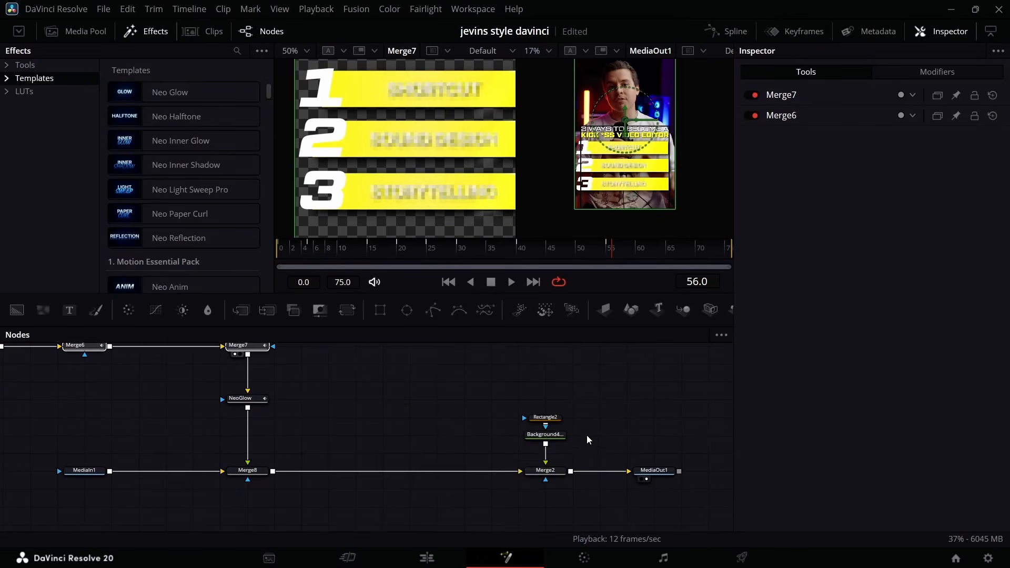
drag(593, 401, 521, 474)
key(Delete)
click(426, 557)
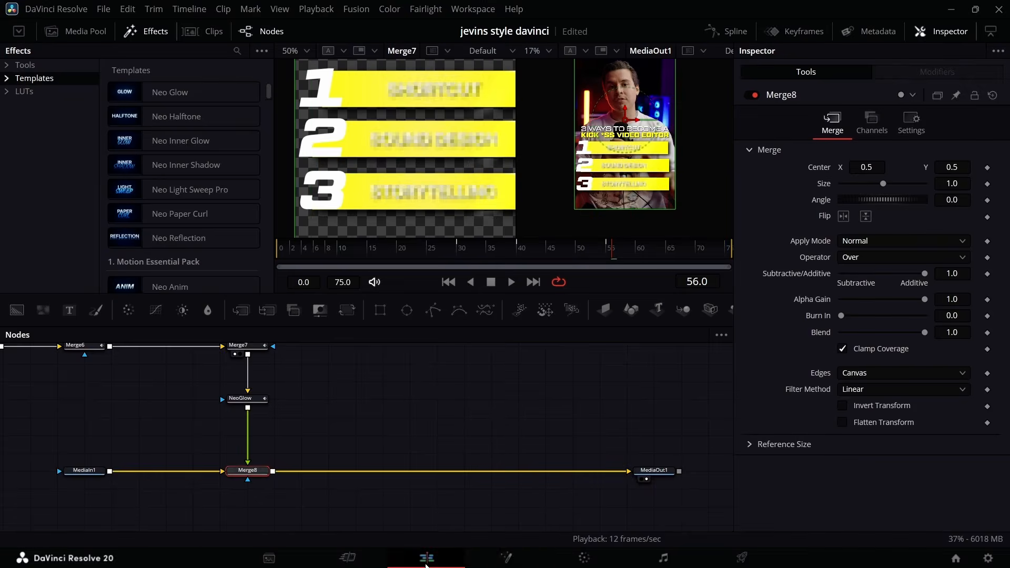
Open the KICK *SS VIDEO EDITOR title on V3 in Fusion, enable its NeoLightSweepPro and NeoGlow nodes, and return to the Edit page.
click(313, 368)
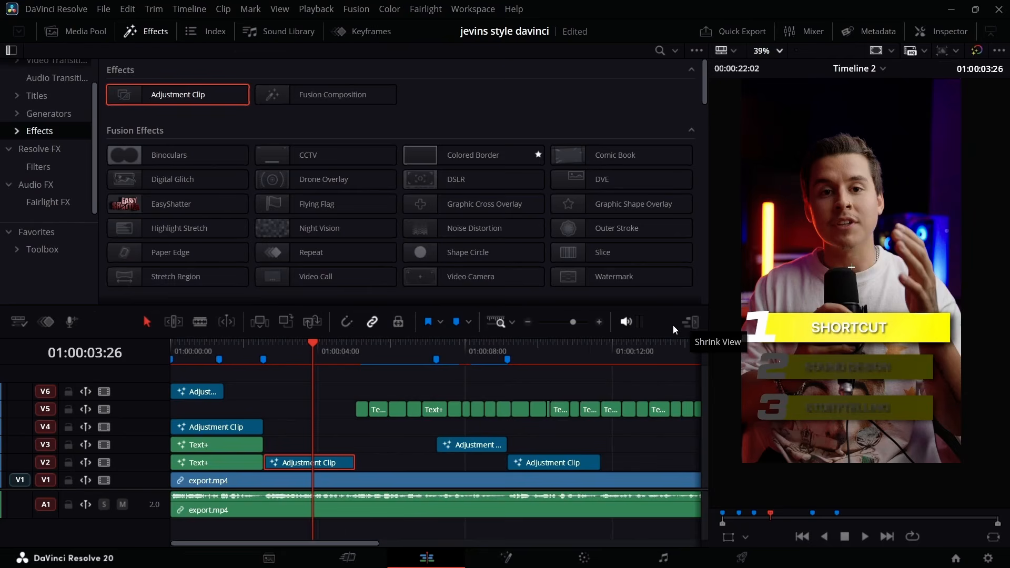
click(216, 461)
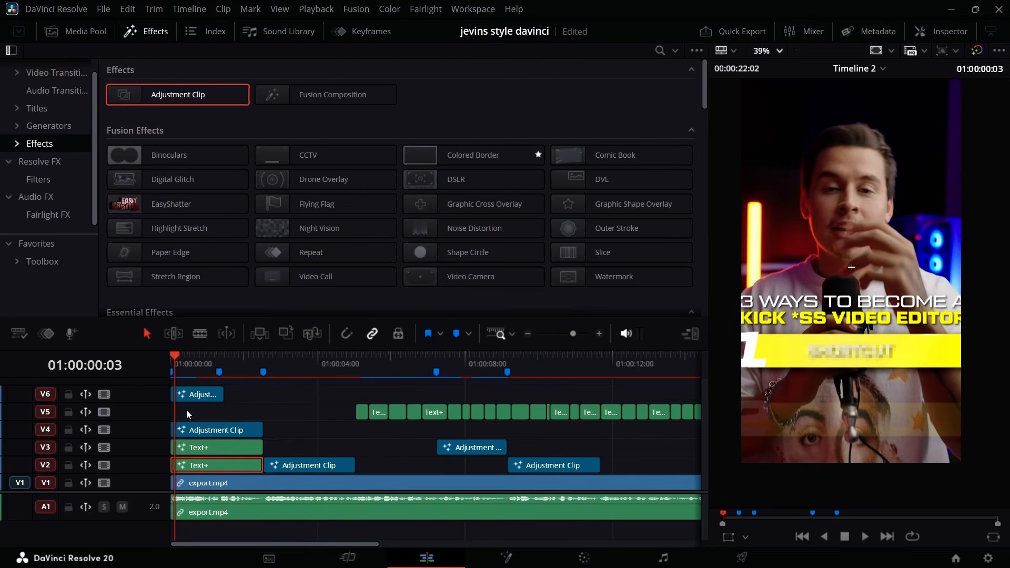
click(214, 432)
click(238, 443)
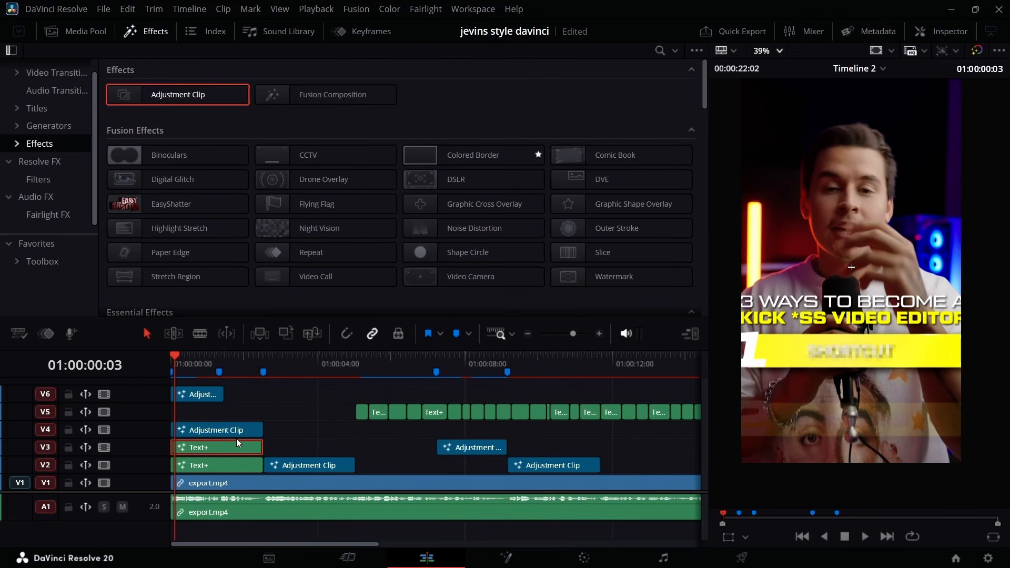
right_click(230, 450)
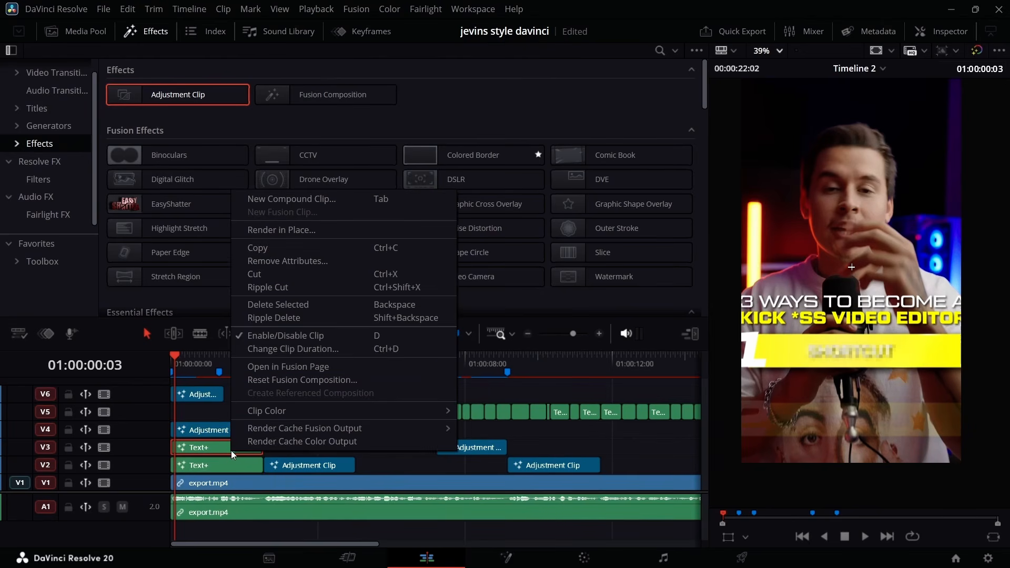
click(288, 366)
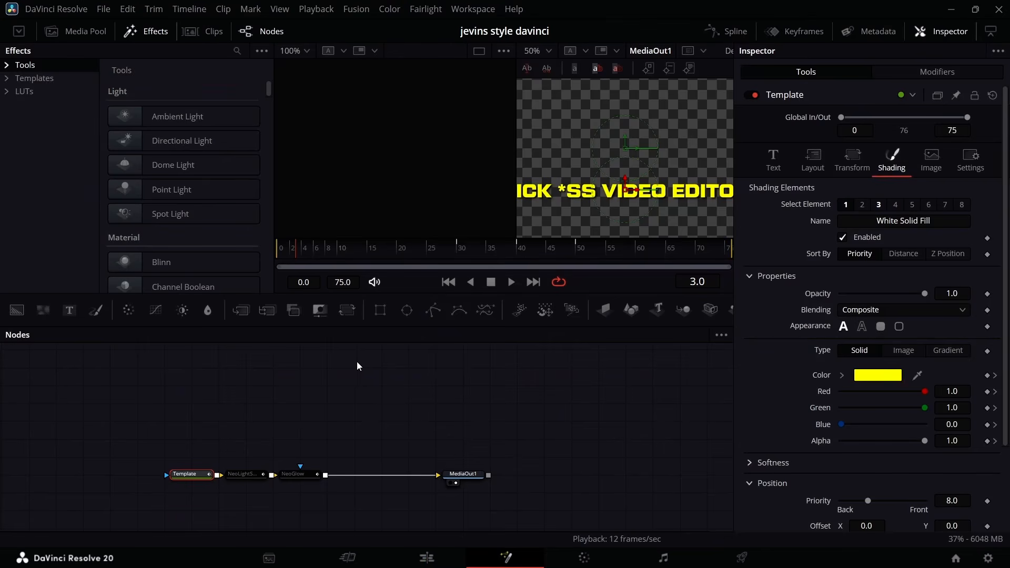
drag(332, 440, 252, 481)
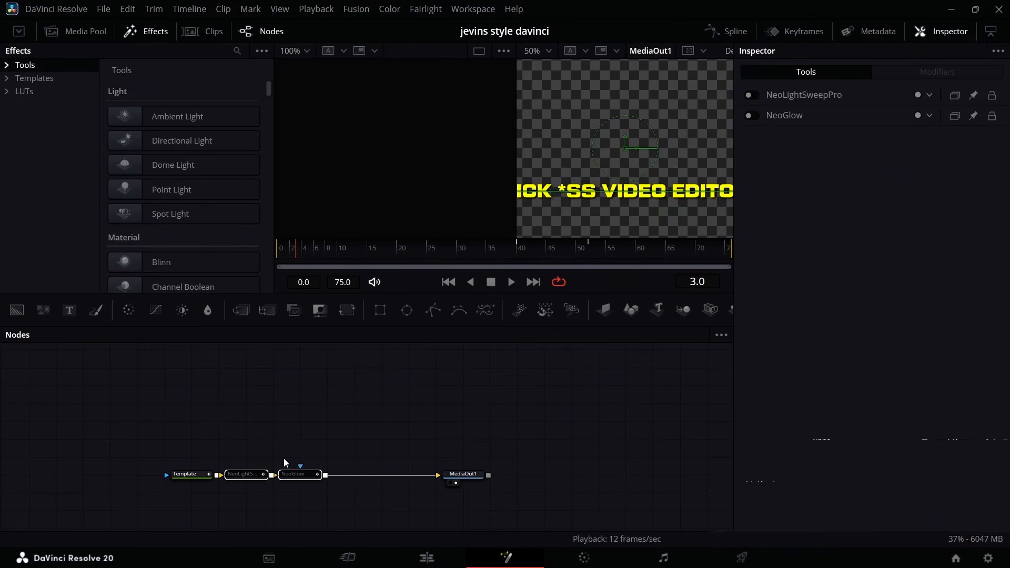
click(751, 95)
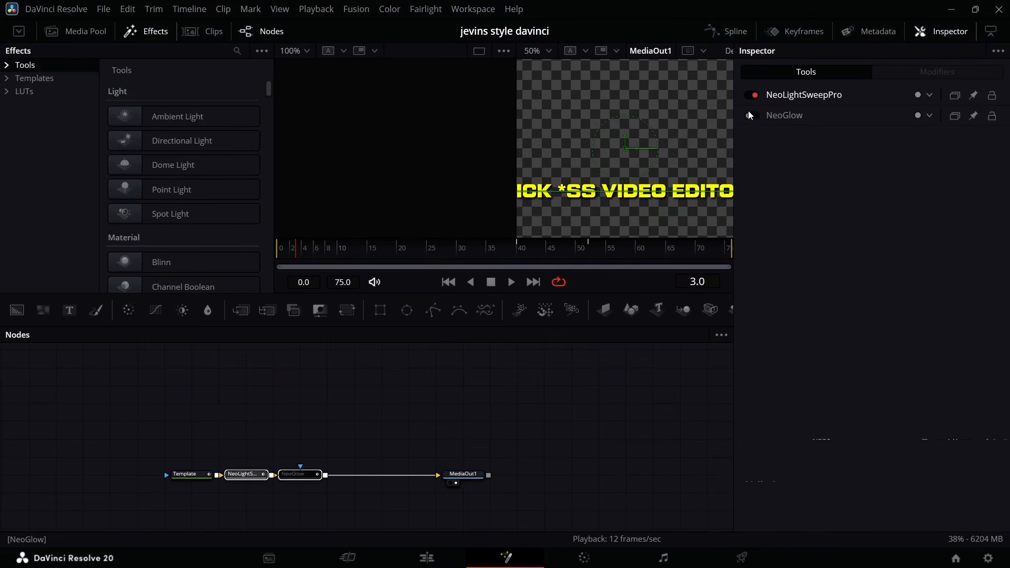
click(750, 115)
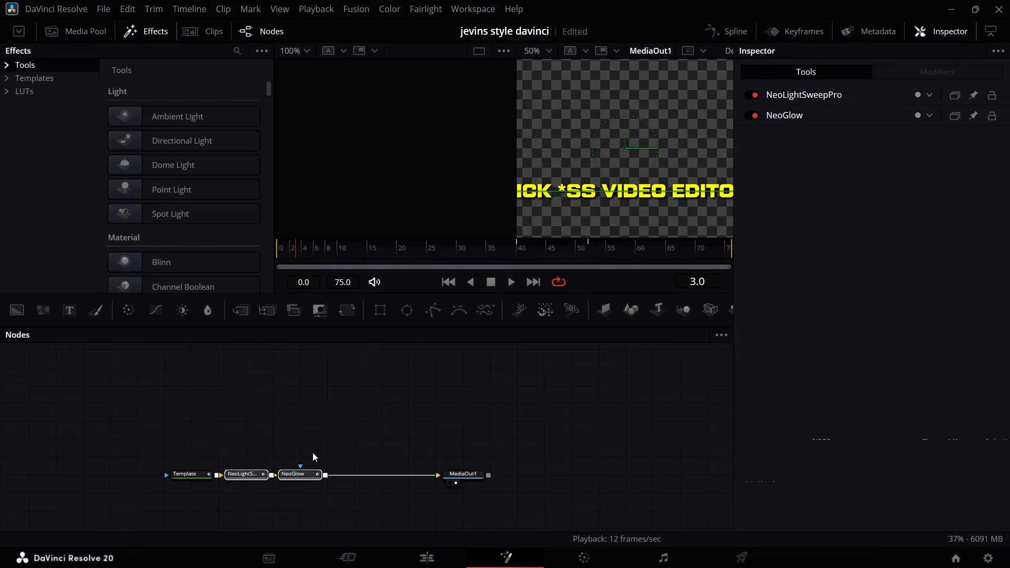
click(305, 476)
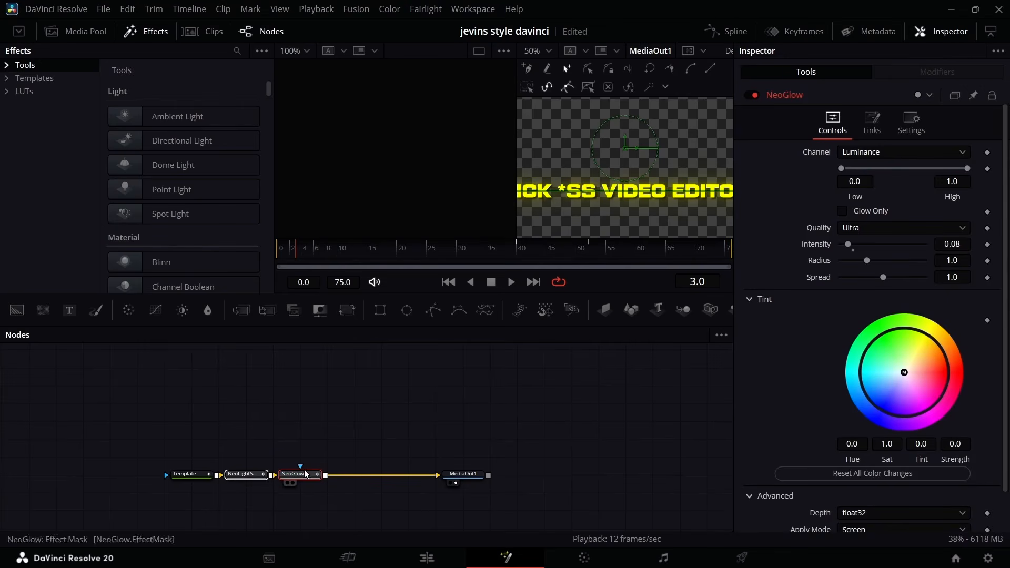
click(451, 564)
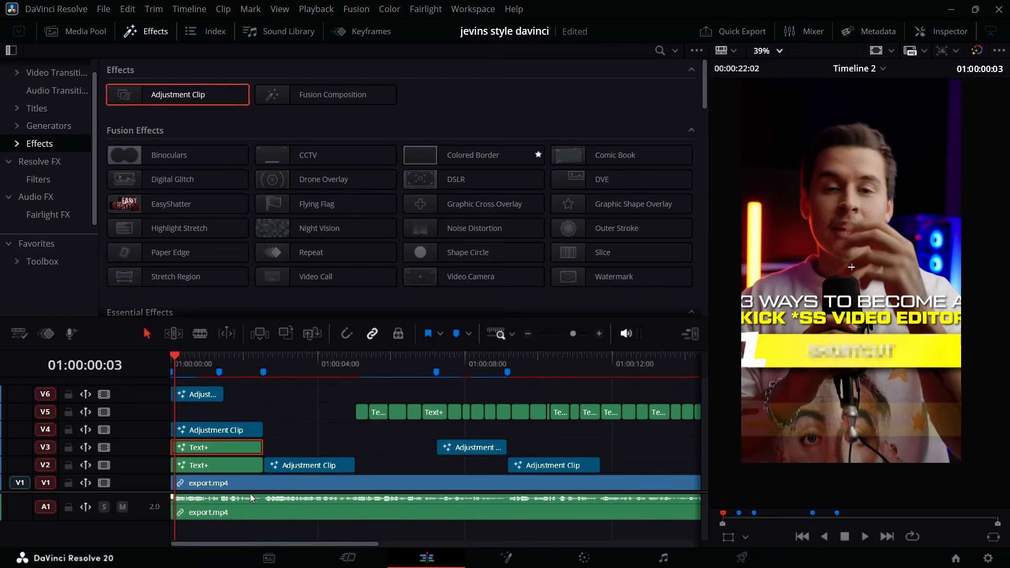
Open the 3 WAYS TO BECOME A title on V2 in Fusion with NeoLightSweepPro and NeoGlow enabled, and return to the Edit page.
right_click(250, 468)
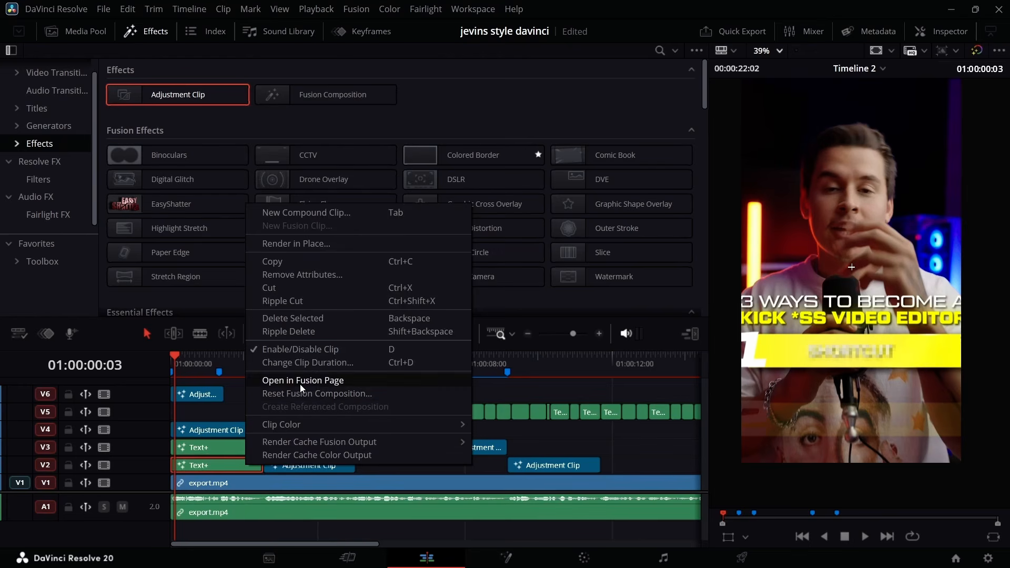
click(331, 381)
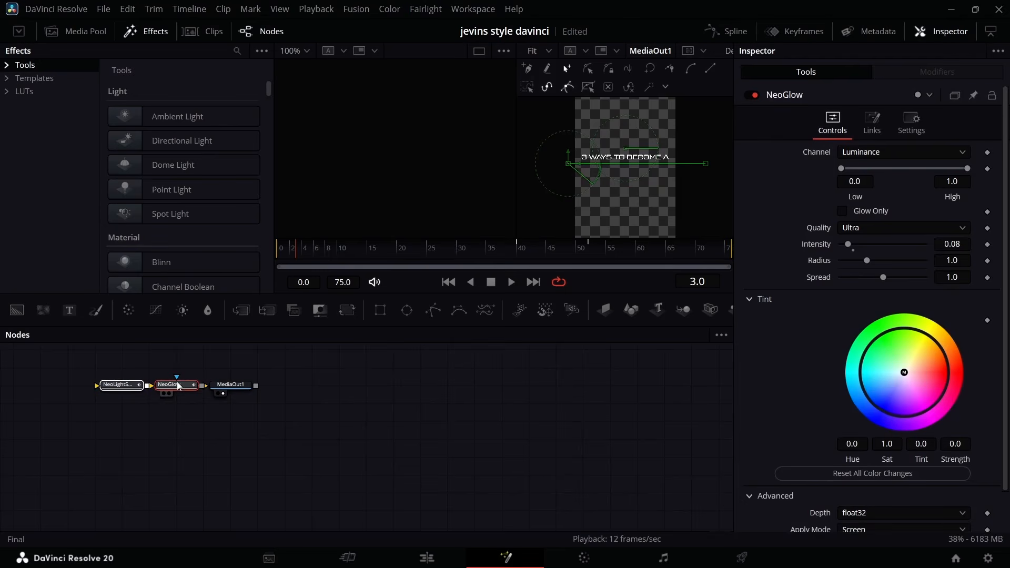
click(426, 557)
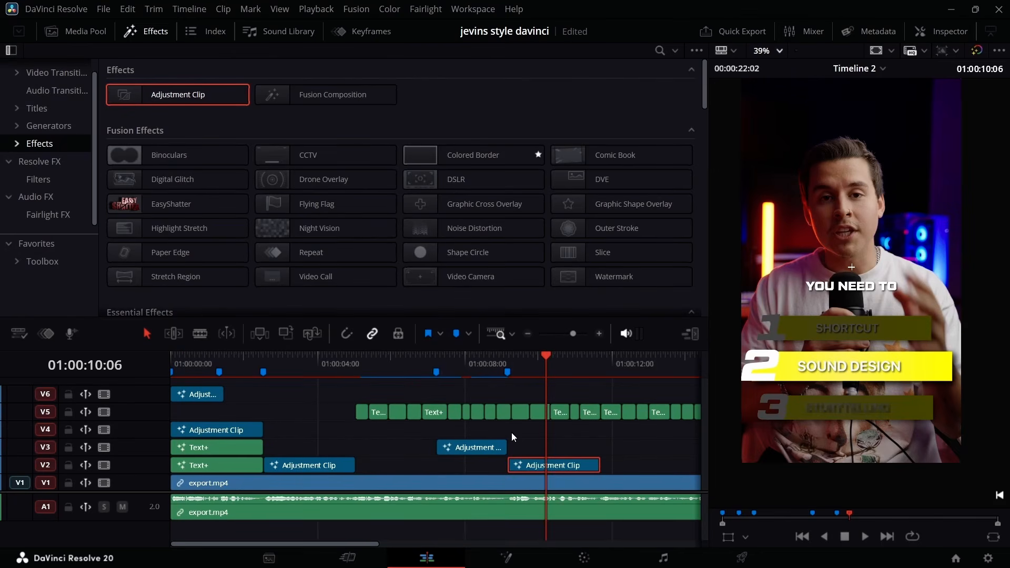
Delete the V5 captions that lie above the SOUND DESIGN adjustment clip.
drag(518, 427, 597, 420)
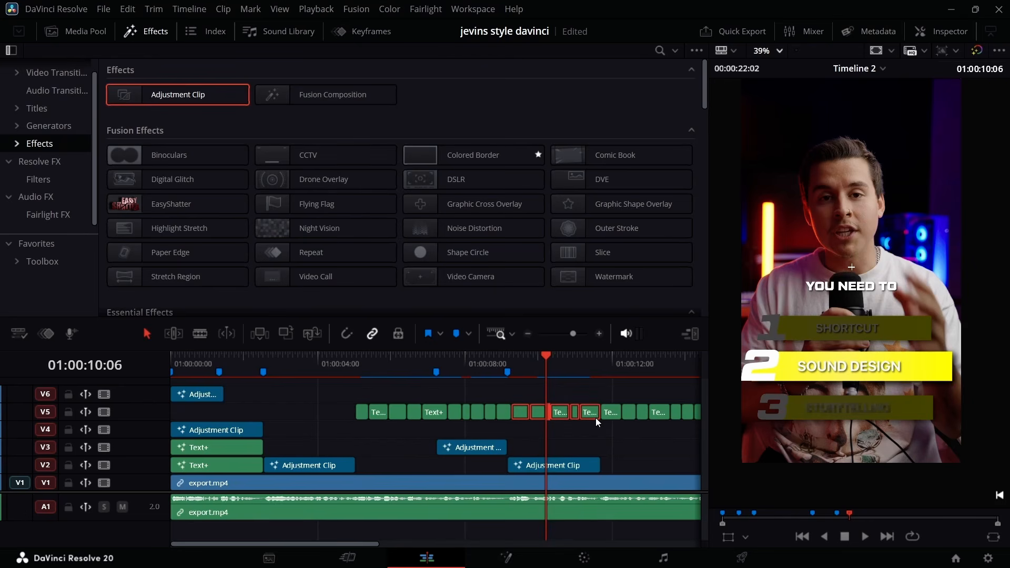
key(Delete)
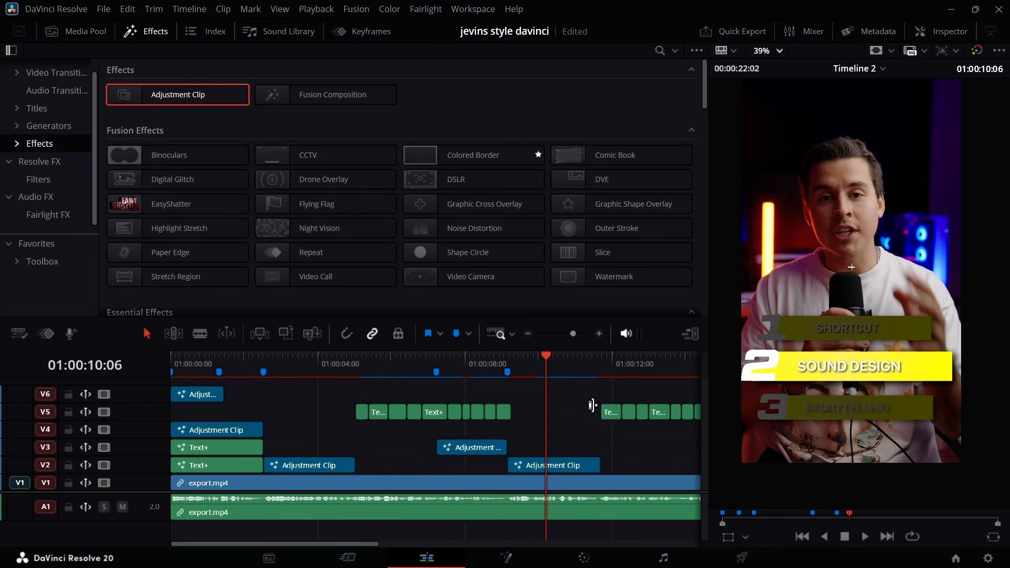
Append USING. to the THAT YOU'RE caption so it reads THAT YOU'RE USING., delete the separate USING. caption, and save the project.
drag(601, 364, 500, 366)
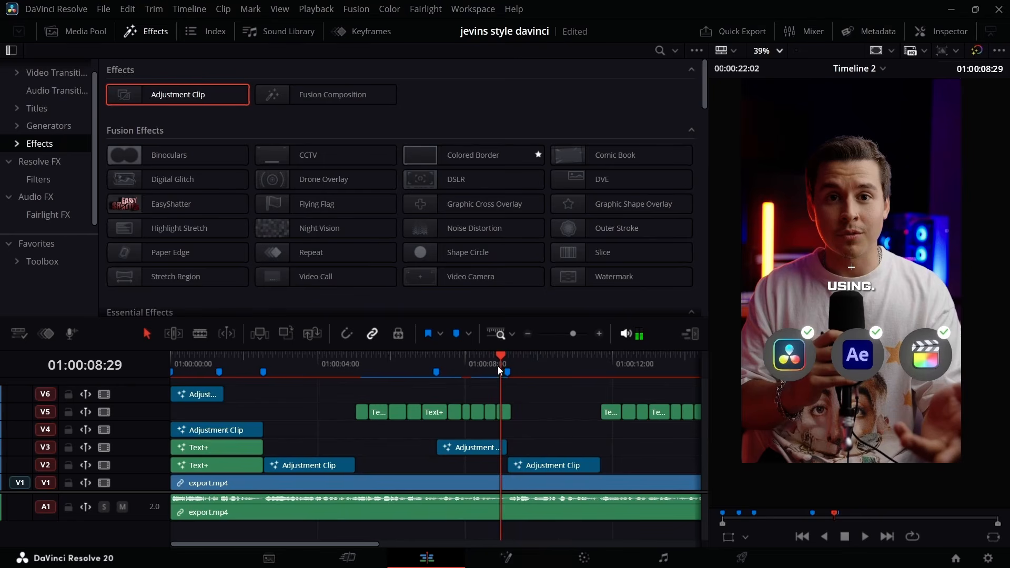
click(509, 410)
click(942, 32)
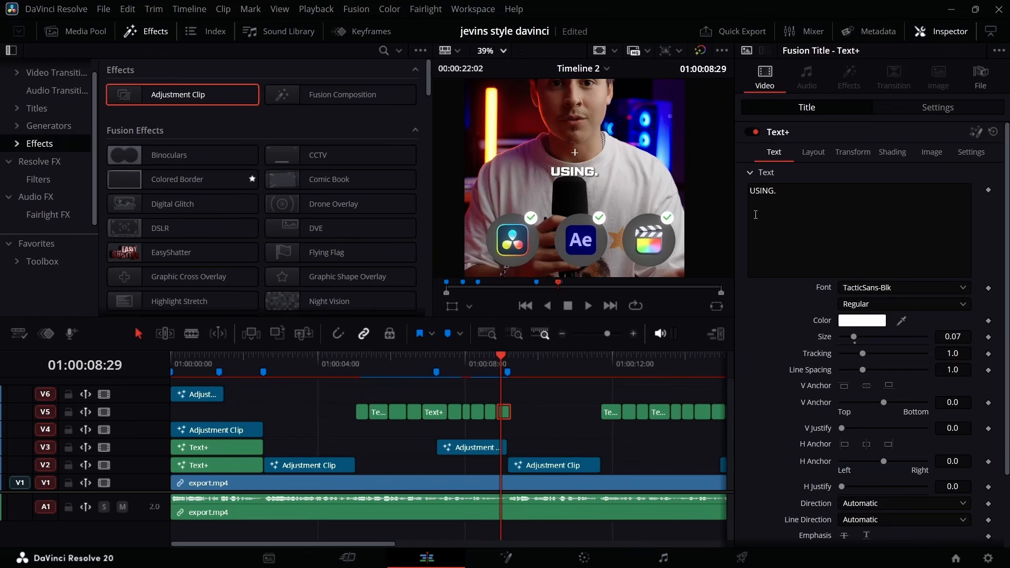
click(755, 215)
key(ctrl+a)
key(ctrl+c)
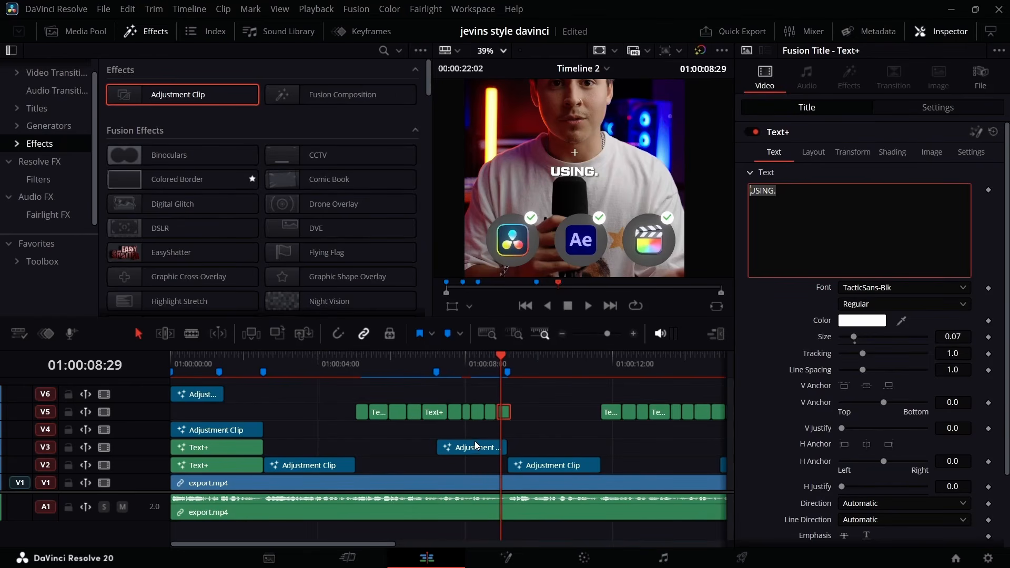
click(490, 413)
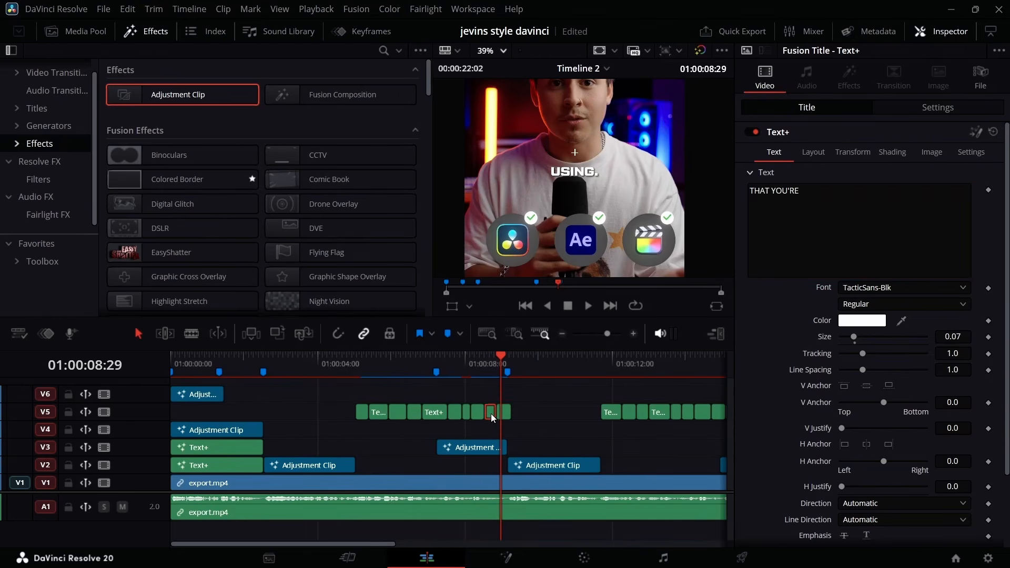
click(814, 201)
key(ctrl+v)
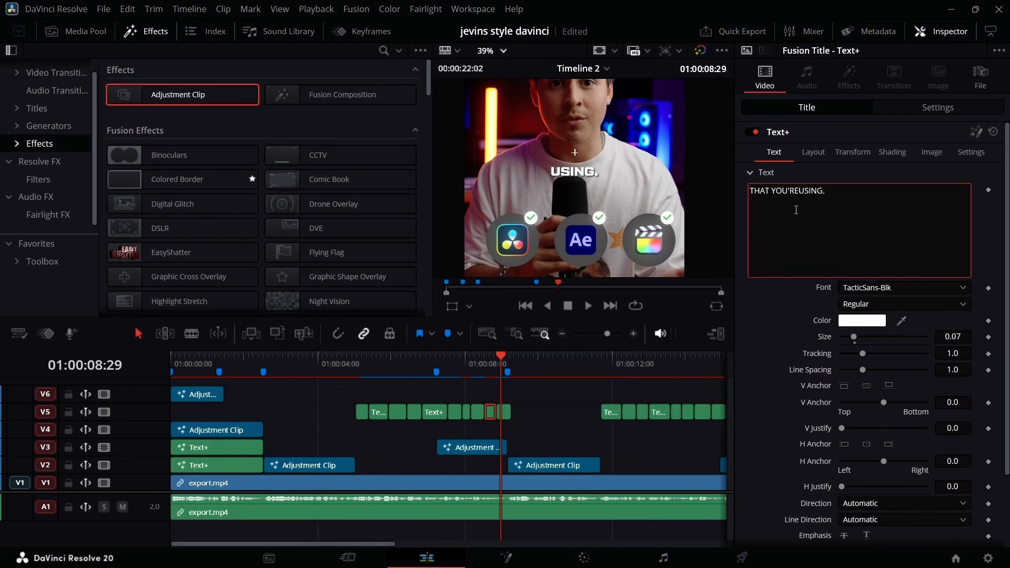
click(506, 414)
key(BackSpace)
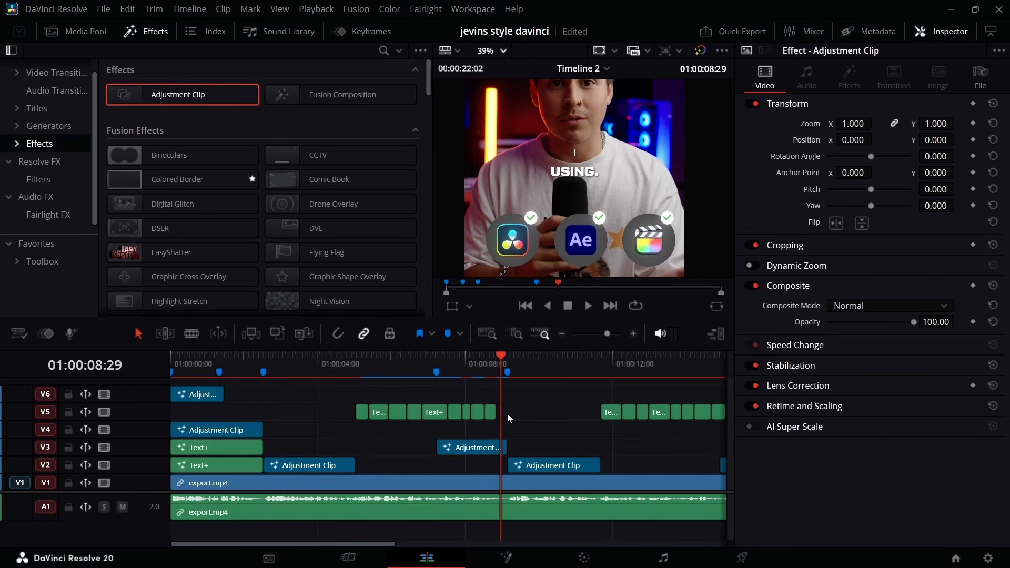
key(ctrl+s)
Extend the THAT YOU'RE USING. caption on V5 to the end of the V3 adjustment clip with the software icons.
drag(609, 334, 622, 336)
drag(337, 412, 671, 430)
drag(622, 334, 608, 335)
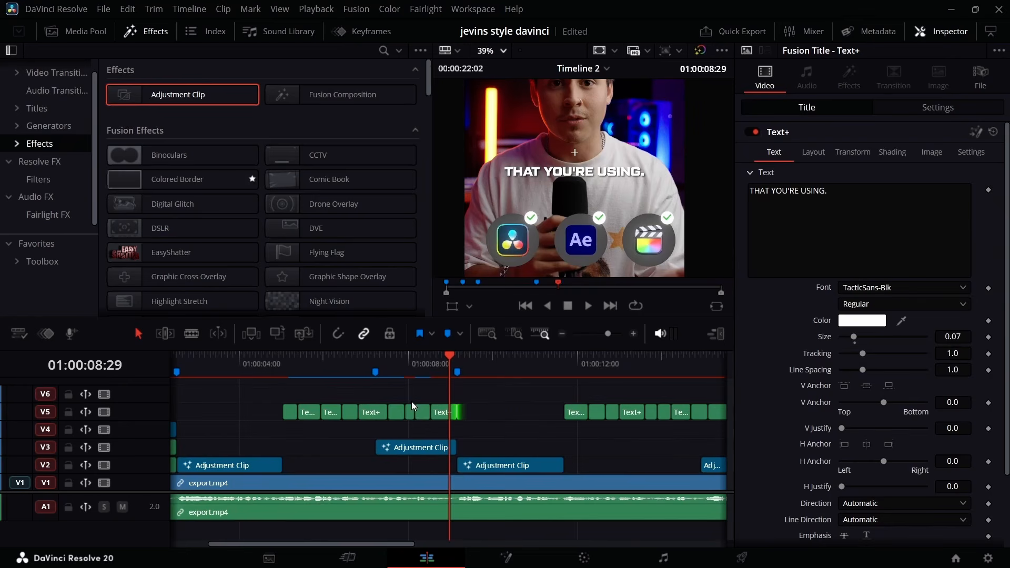
drag(381, 395, 474, 415)
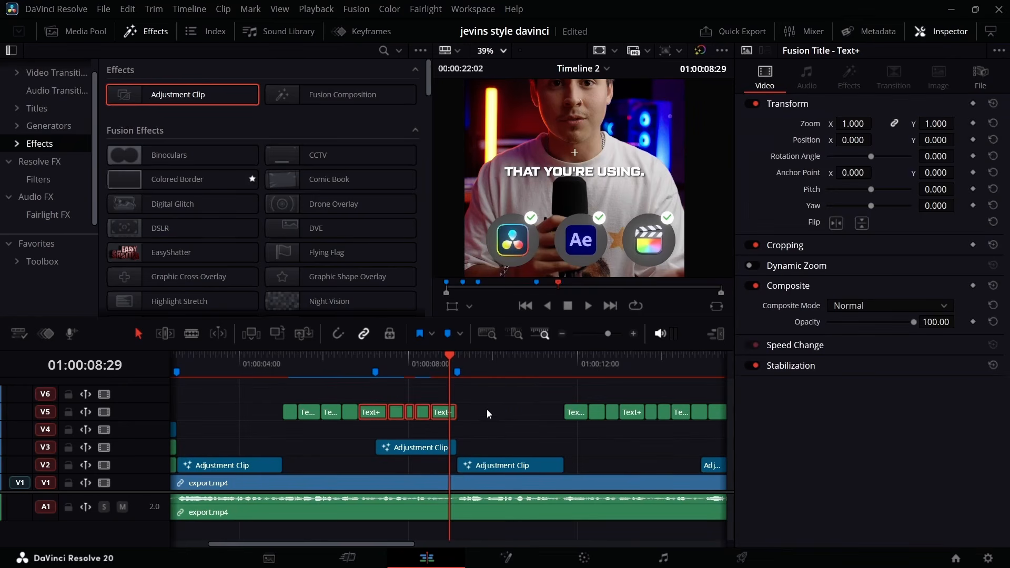
click(487, 410)
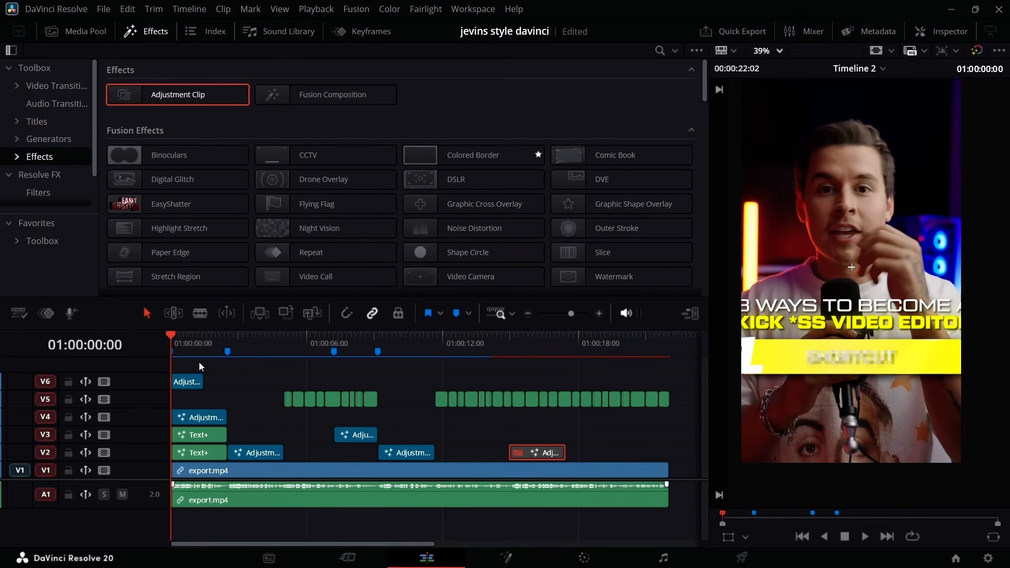
Play back the intro from the timeline start to review the animated titles and numbered list.
key(space)
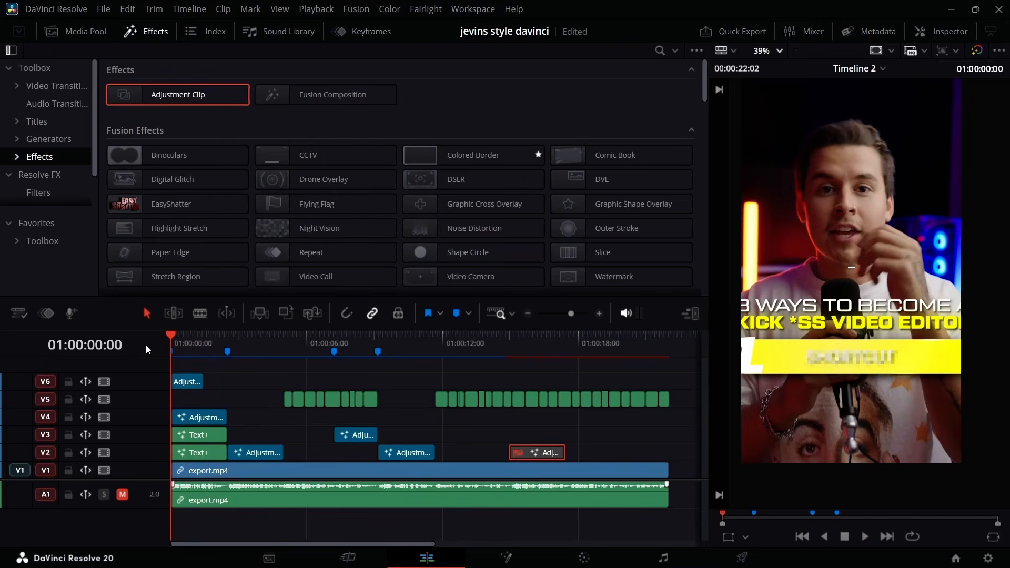
key(space)
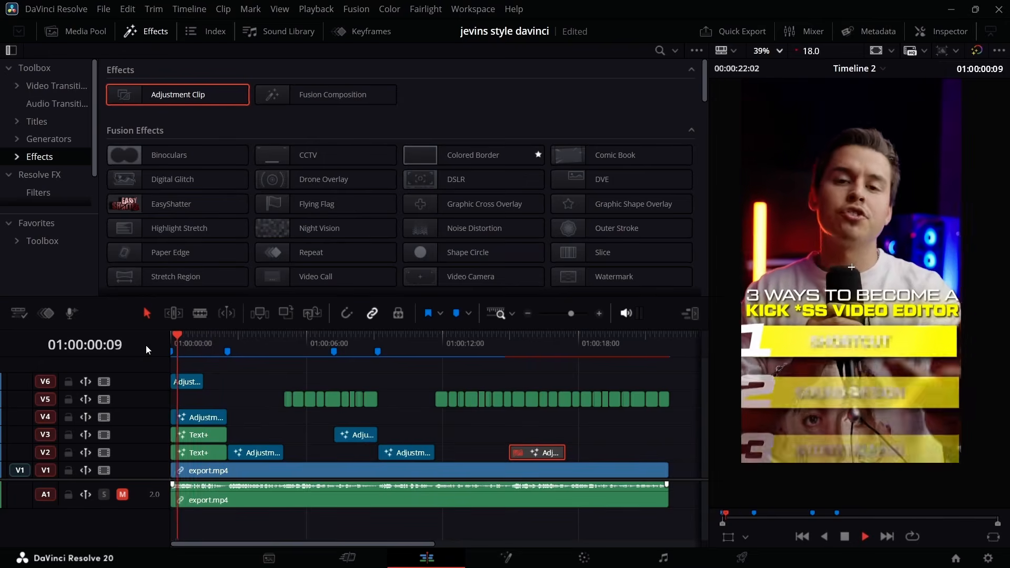